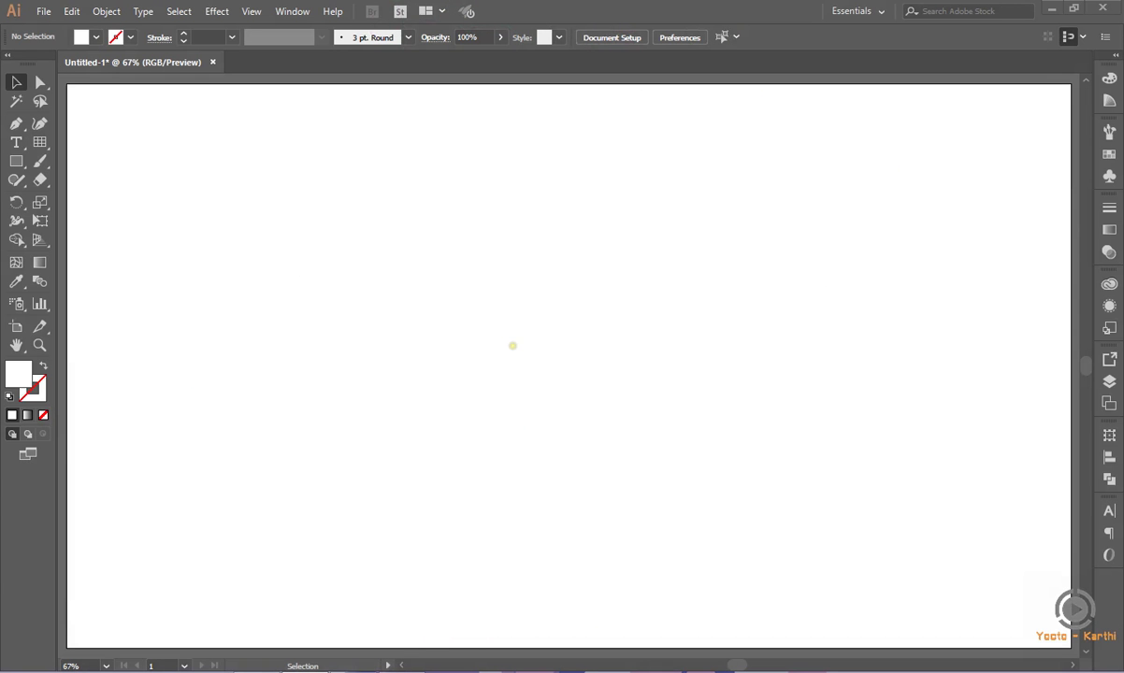
Restore default colours and create a 1920×1080 px rectangle centred on the artboard
key(d)
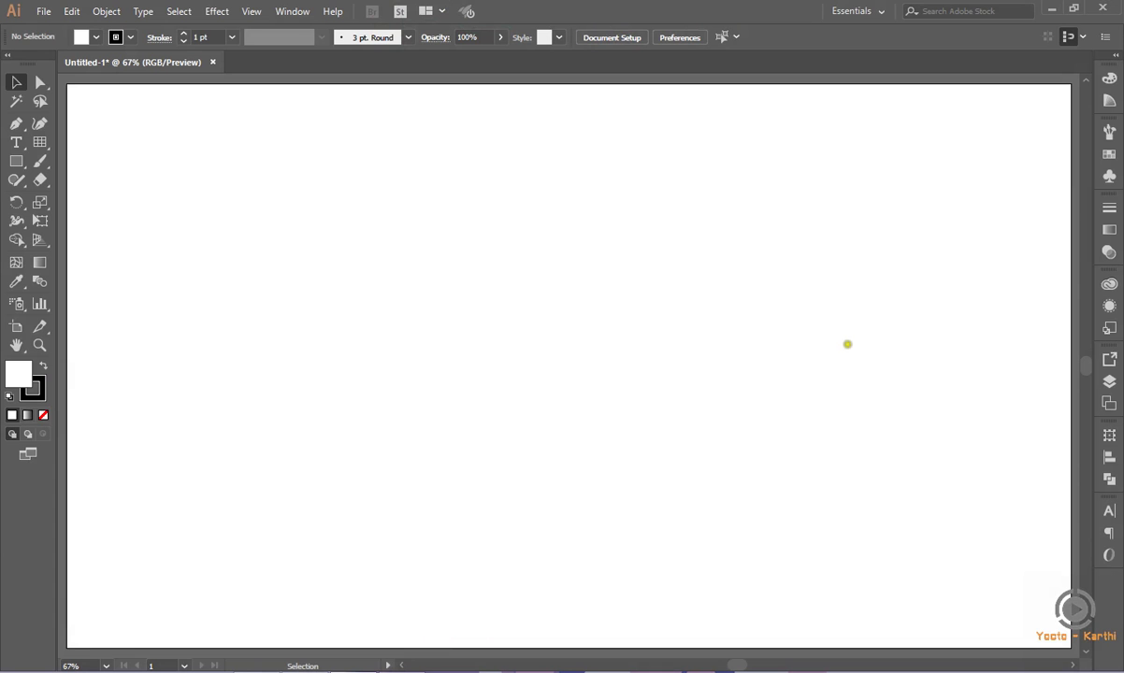
click(16, 160)
click(257, 193)
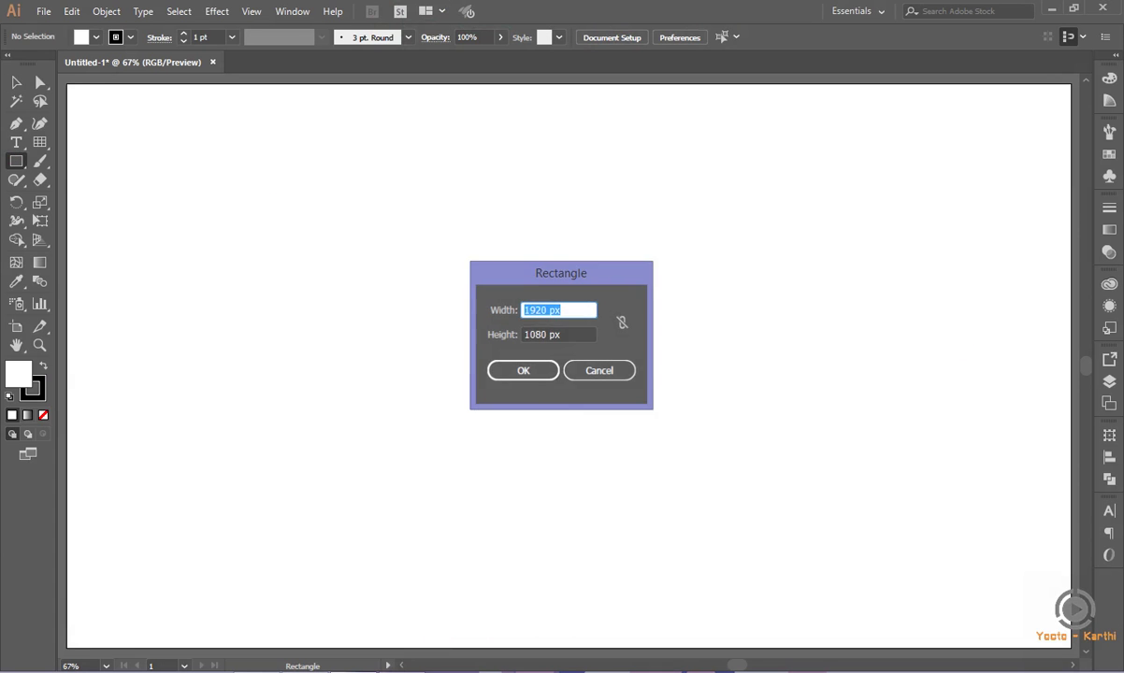
key(Return)
click(669, 38)
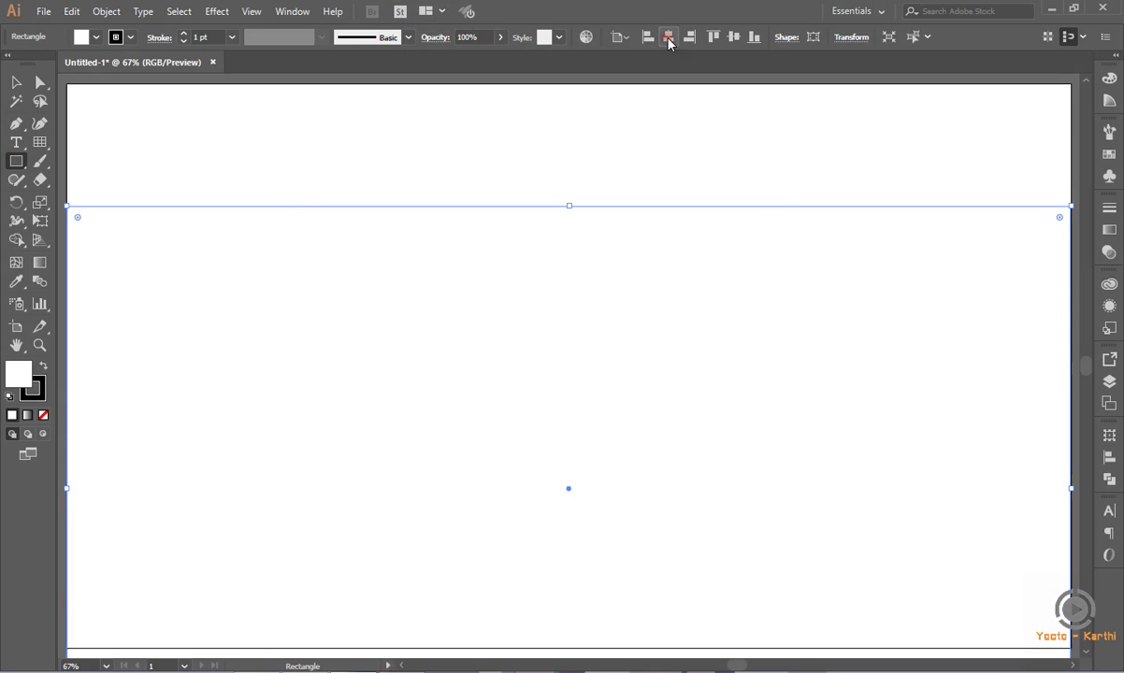
click(733, 38)
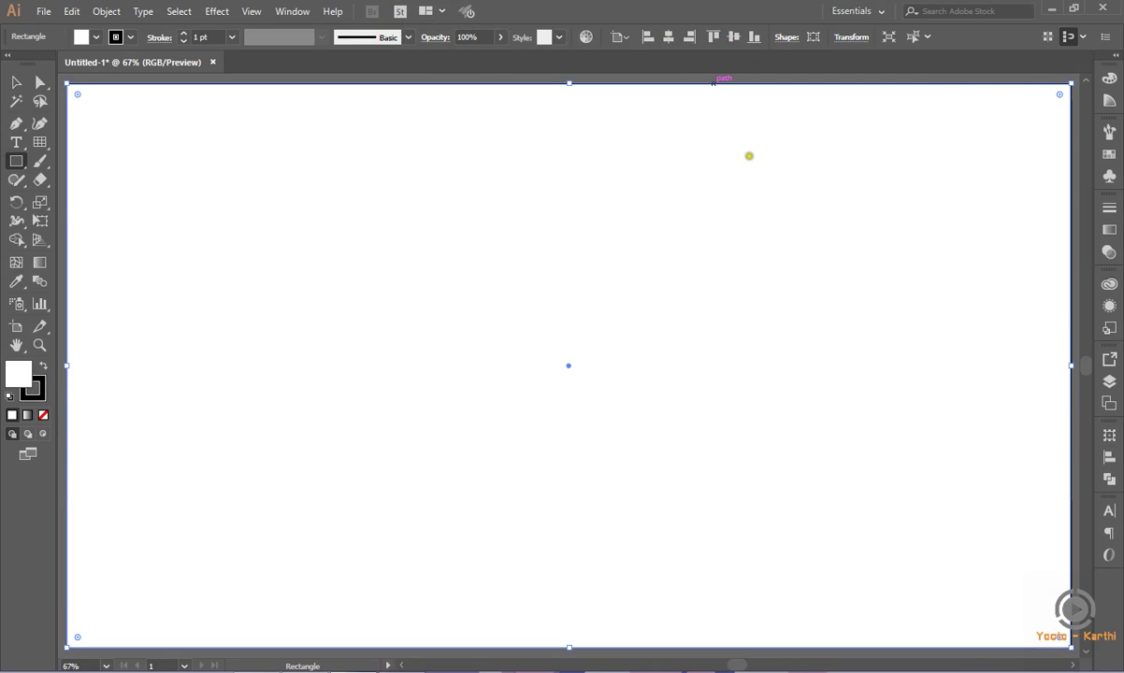
Remove the rectangle's stroke and fill it with a white-to-black linear gradient
click(130, 38)
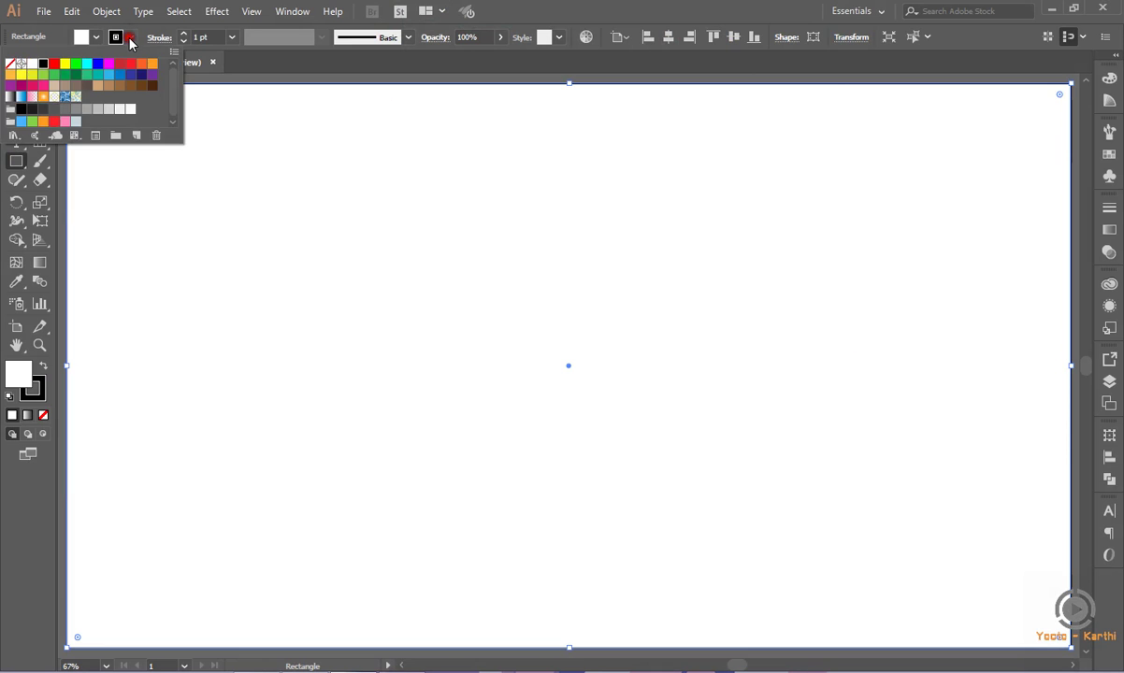
click(11, 63)
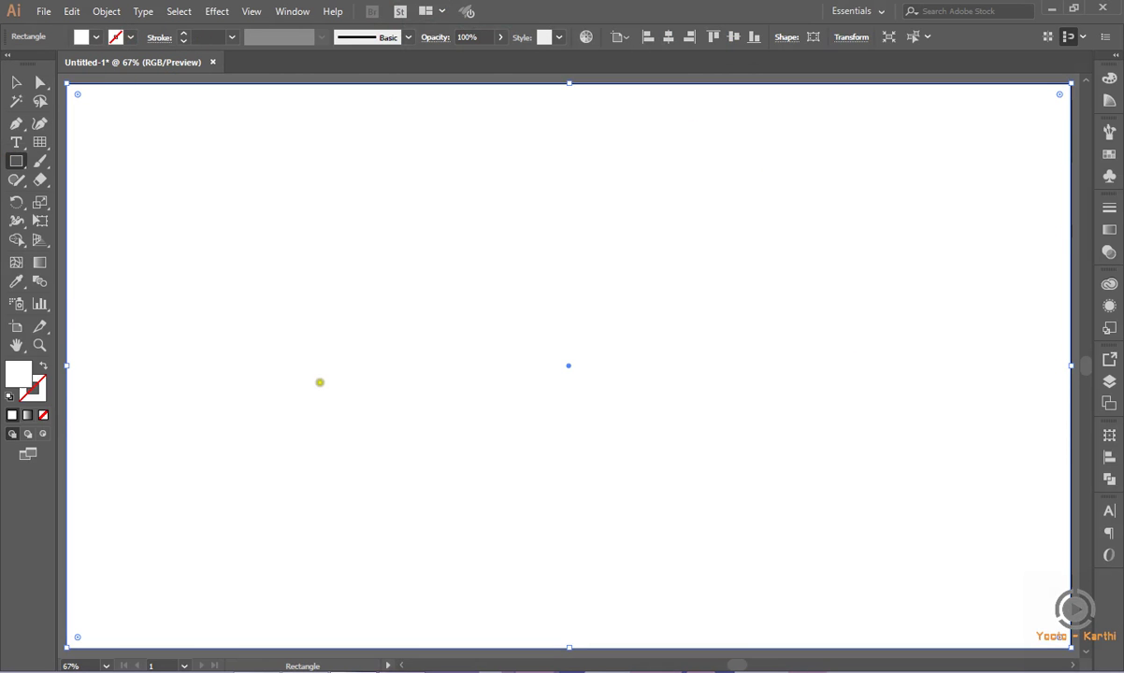
click(27, 414)
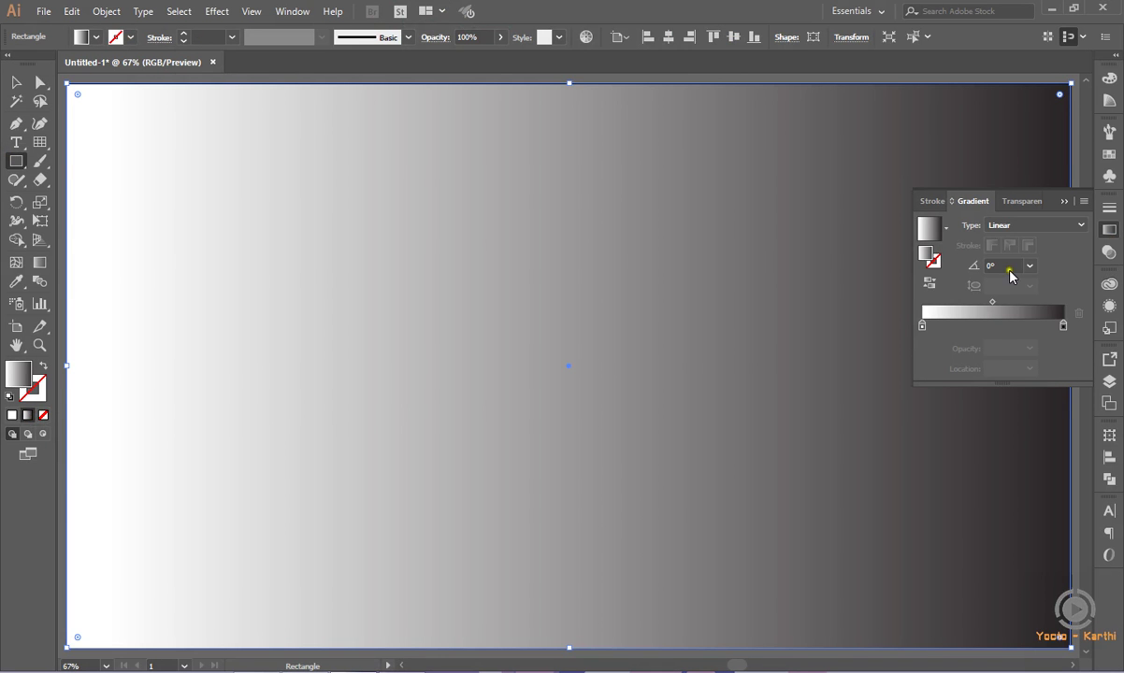
Change the rectangle's gradient type to Radial with a 120% aspect ratio
click(1024, 225)
click(1023, 252)
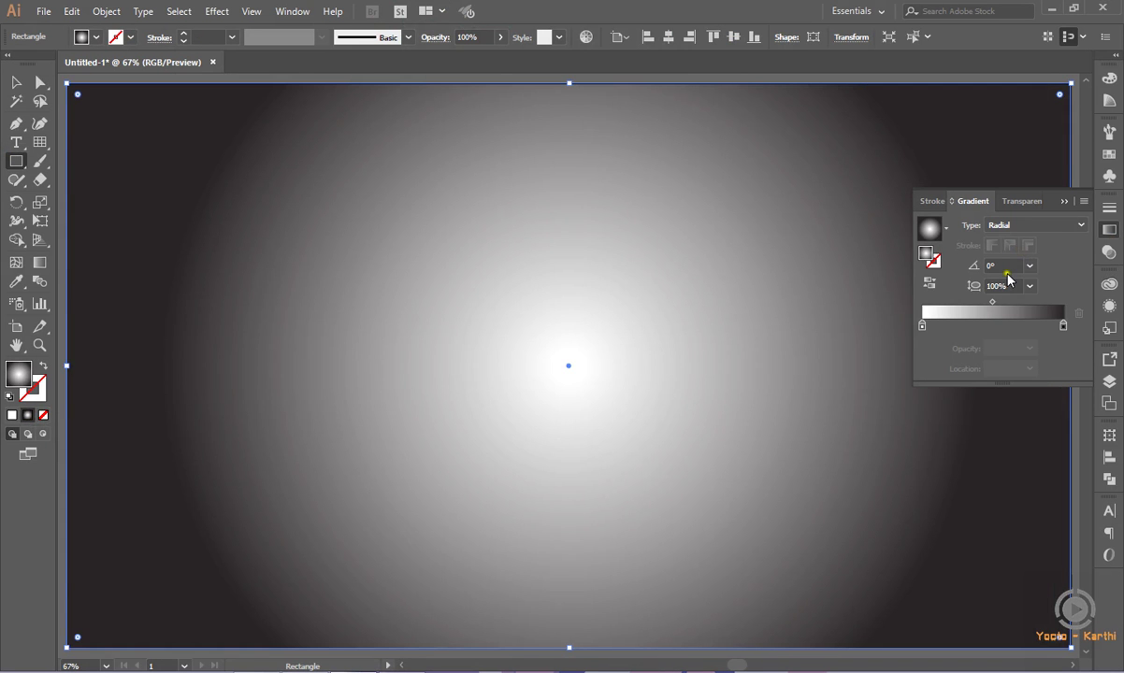
click(1003, 286)
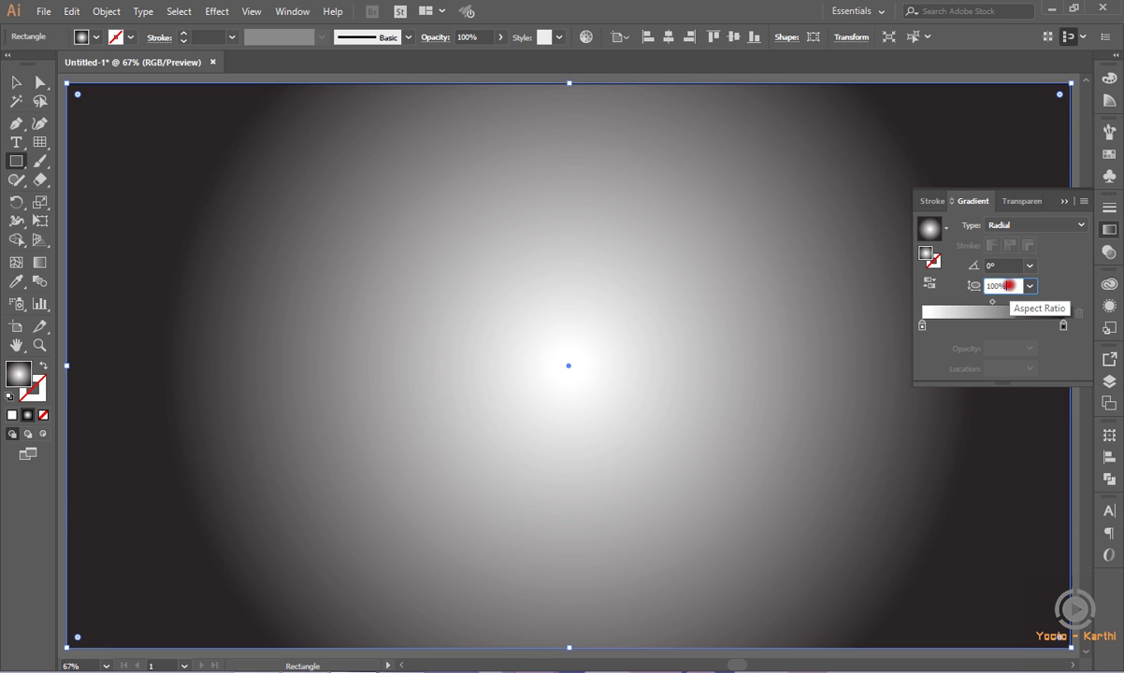
text(12)
text(0.4)
key(Return)
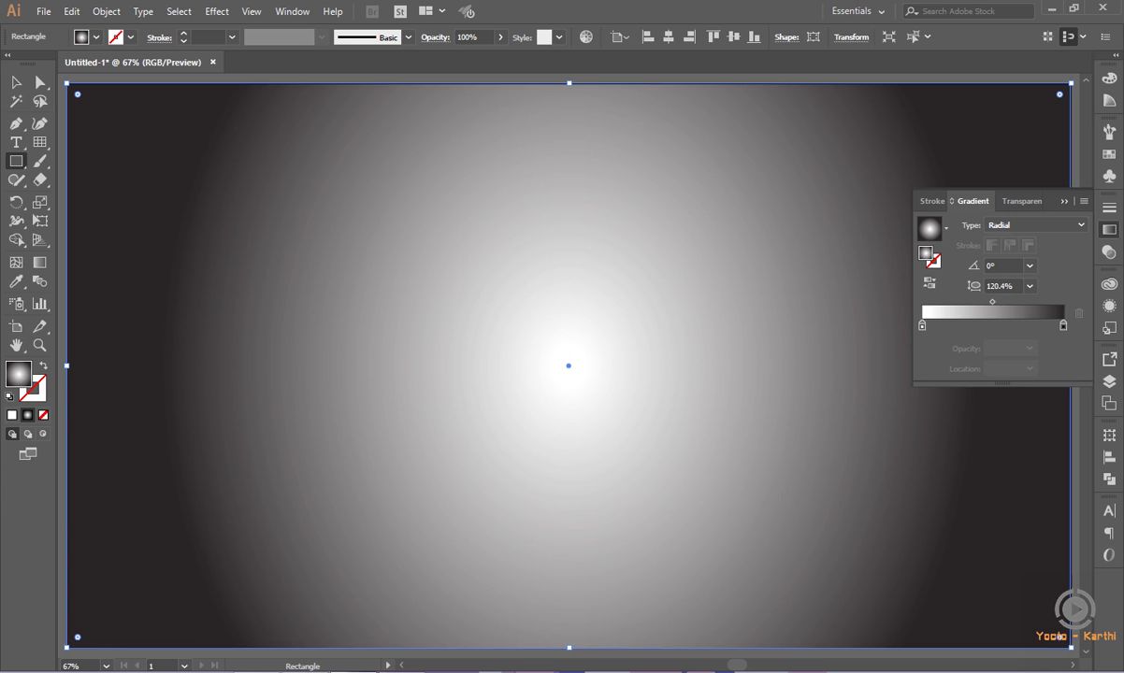
Try 150% and 200% aspect ratios, then return the gradient to 120%
click(1029, 288)
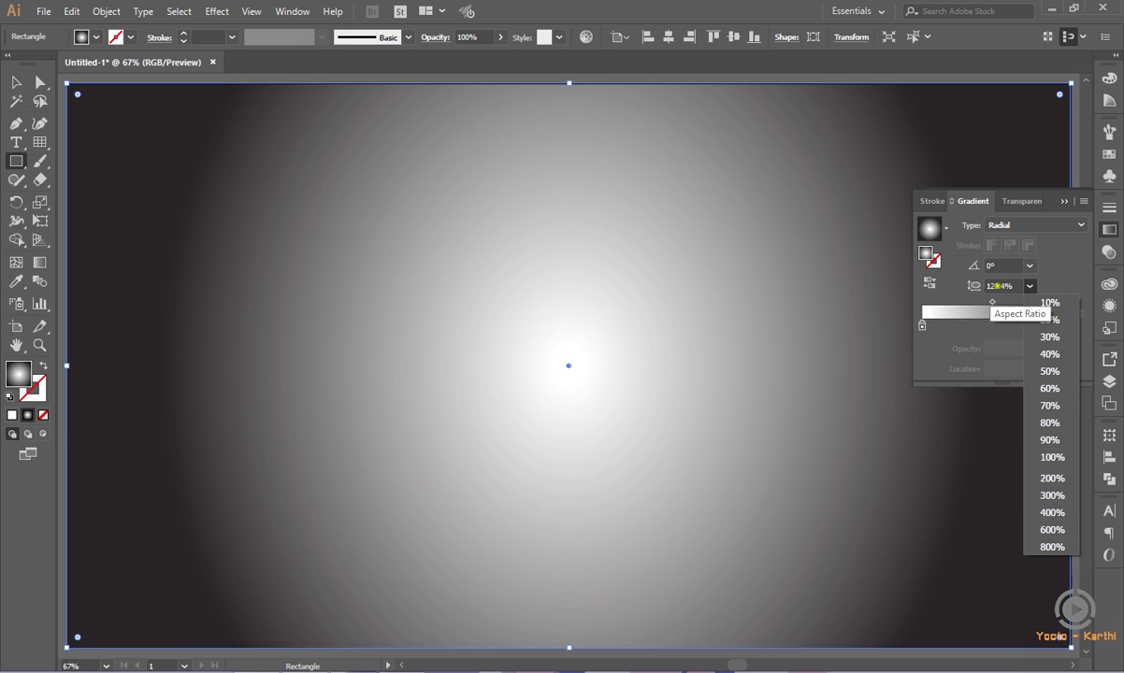
click(997, 286)
double_click(996, 286)
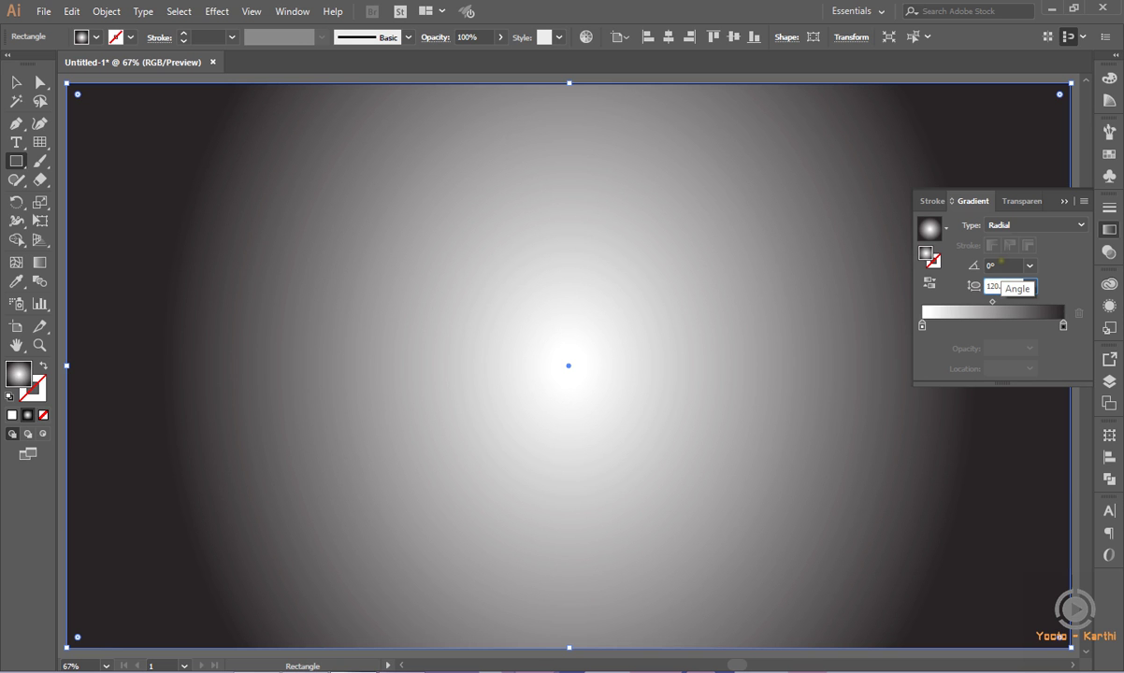
text(150)
key(Return)
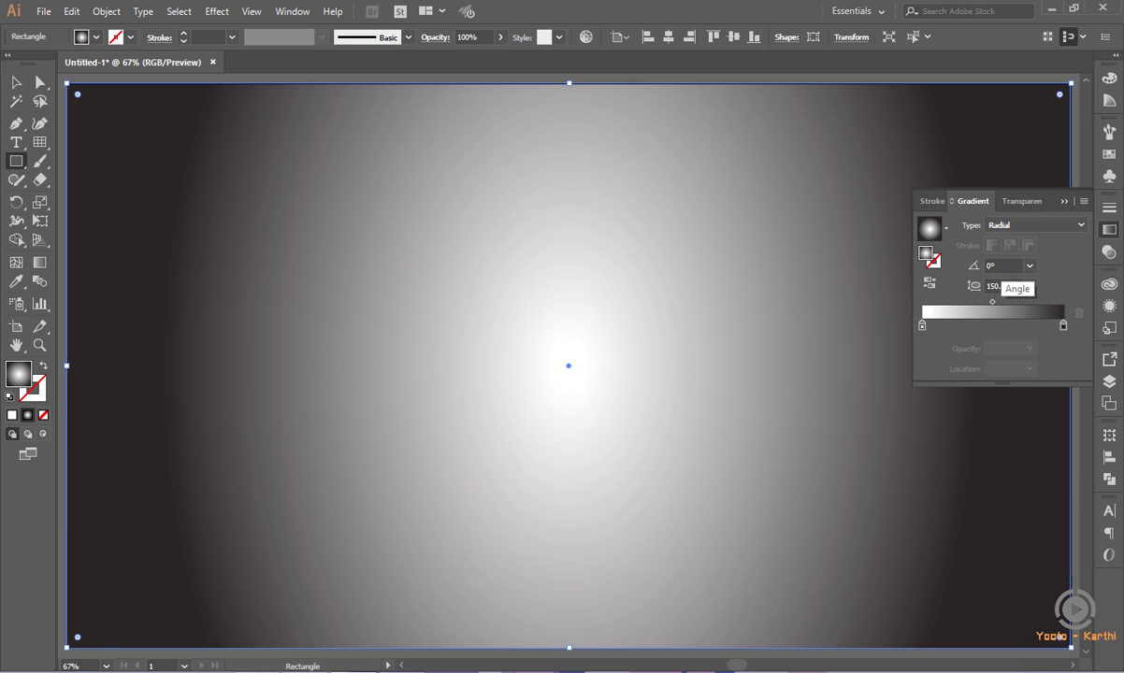
click(1001, 286)
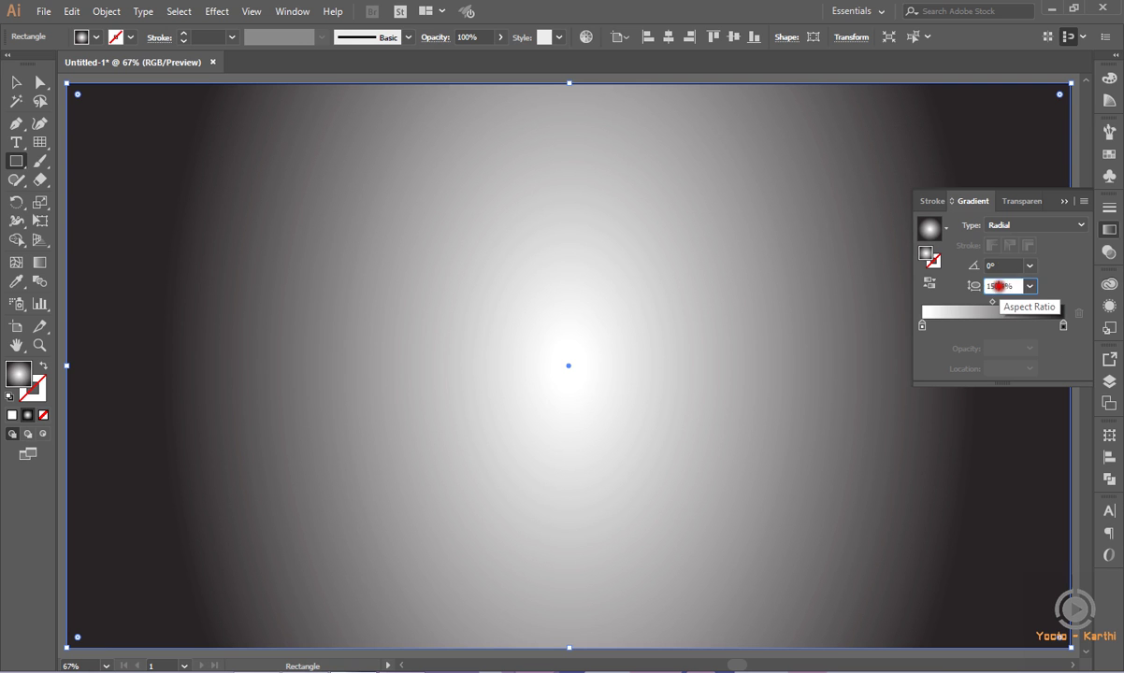
click(1029, 286)
click(1041, 485)
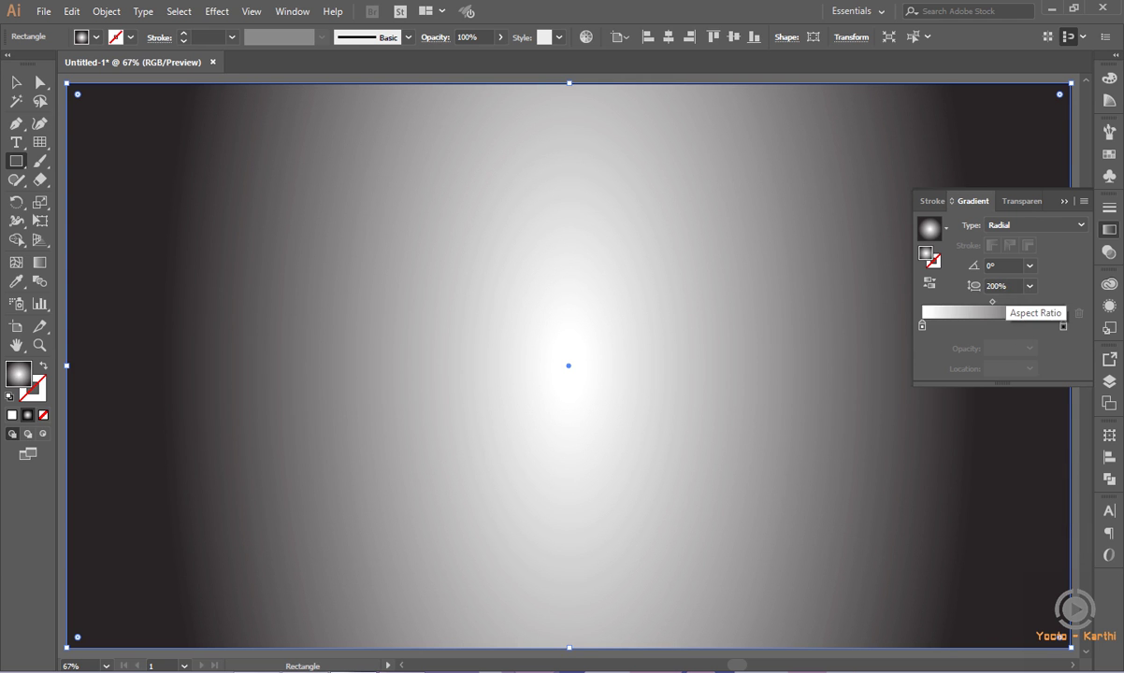
click(1000, 286)
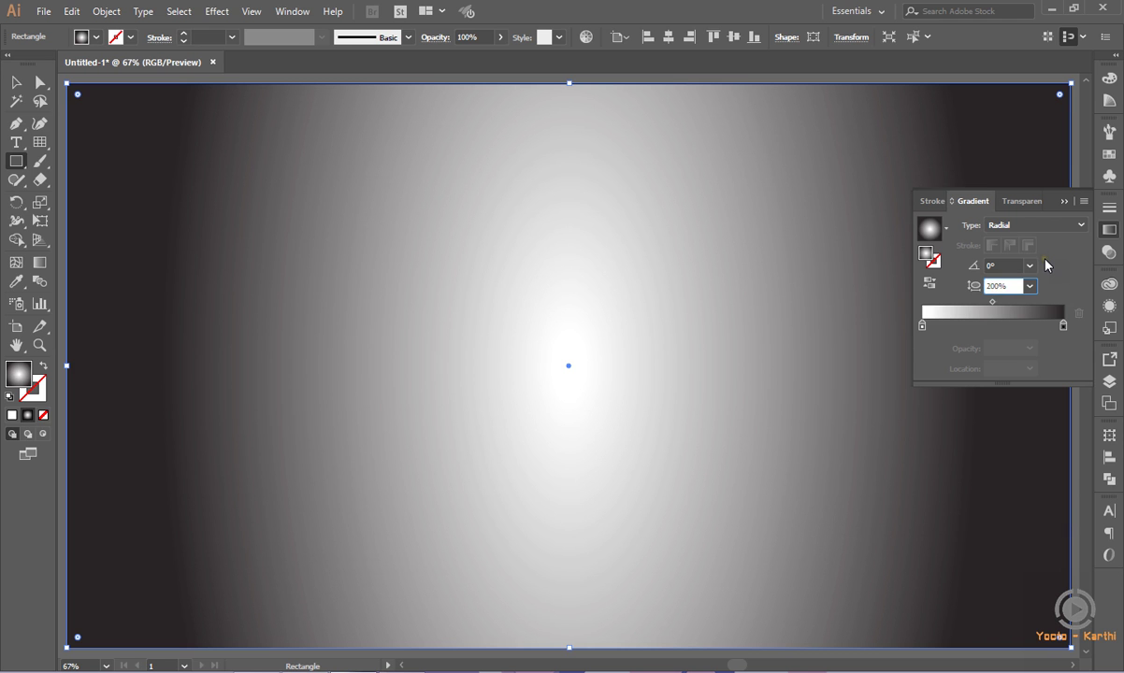
text(20120)
key(Return)
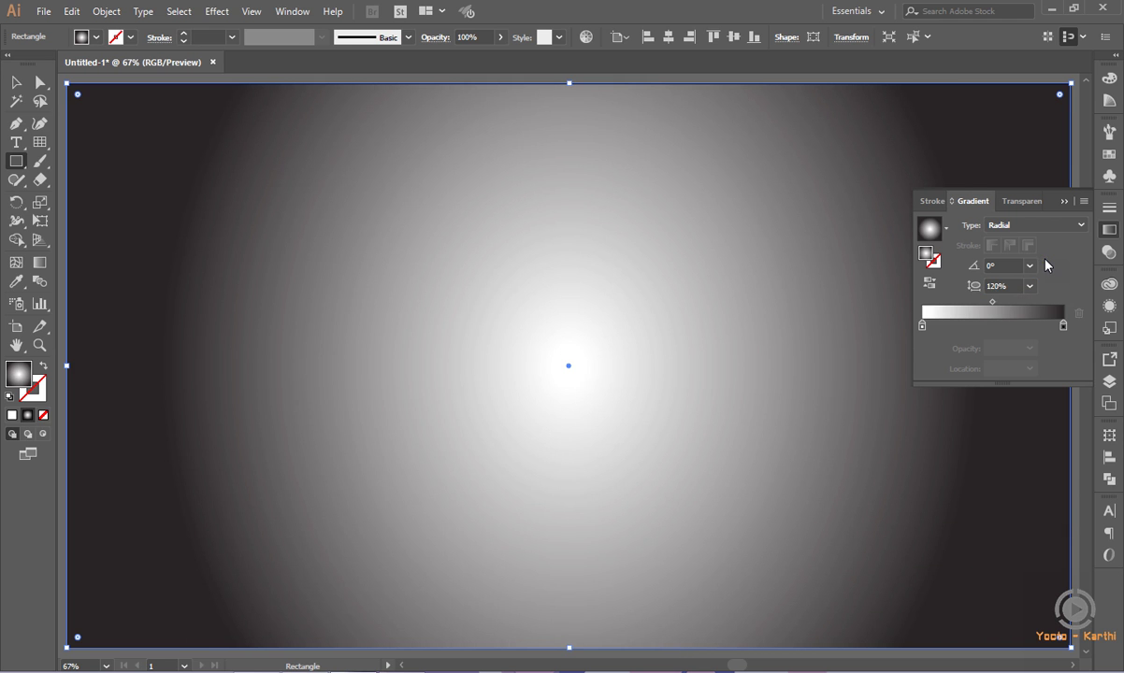
click(1043, 267)
Drag the gradient midpoint outward, then set its location to 84% and nudge it to 87%
click(992, 299)
click(991, 303)
drag(993, 304, 1039, 305)
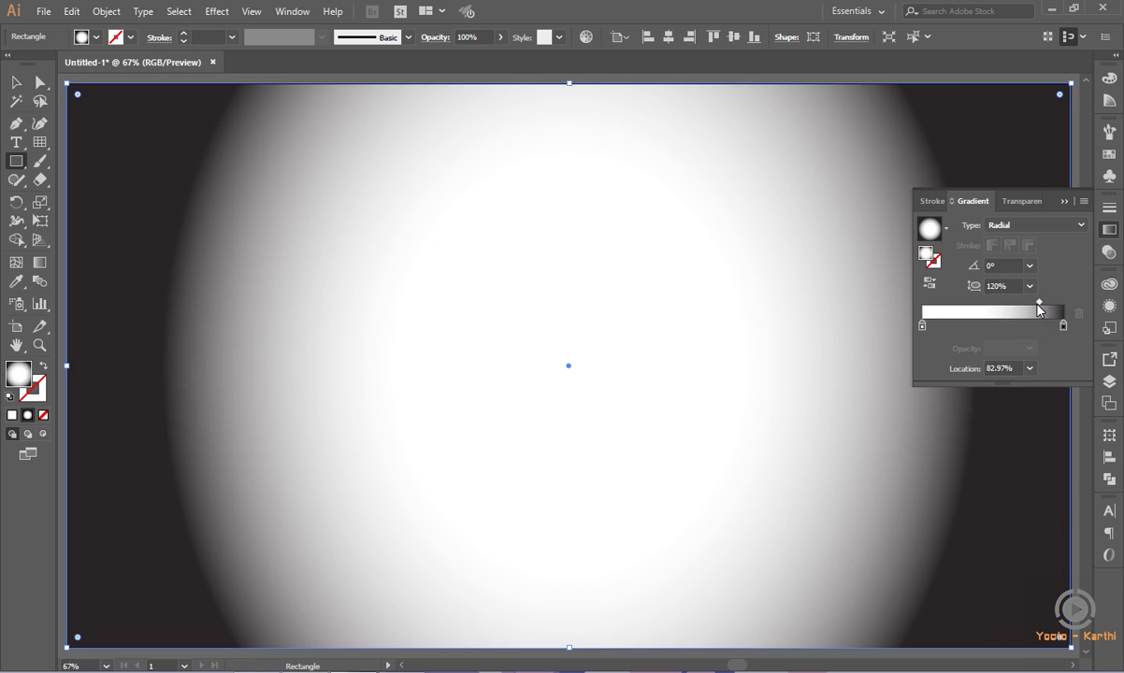
double_click(1004, 369)
text(84)
key(Return)
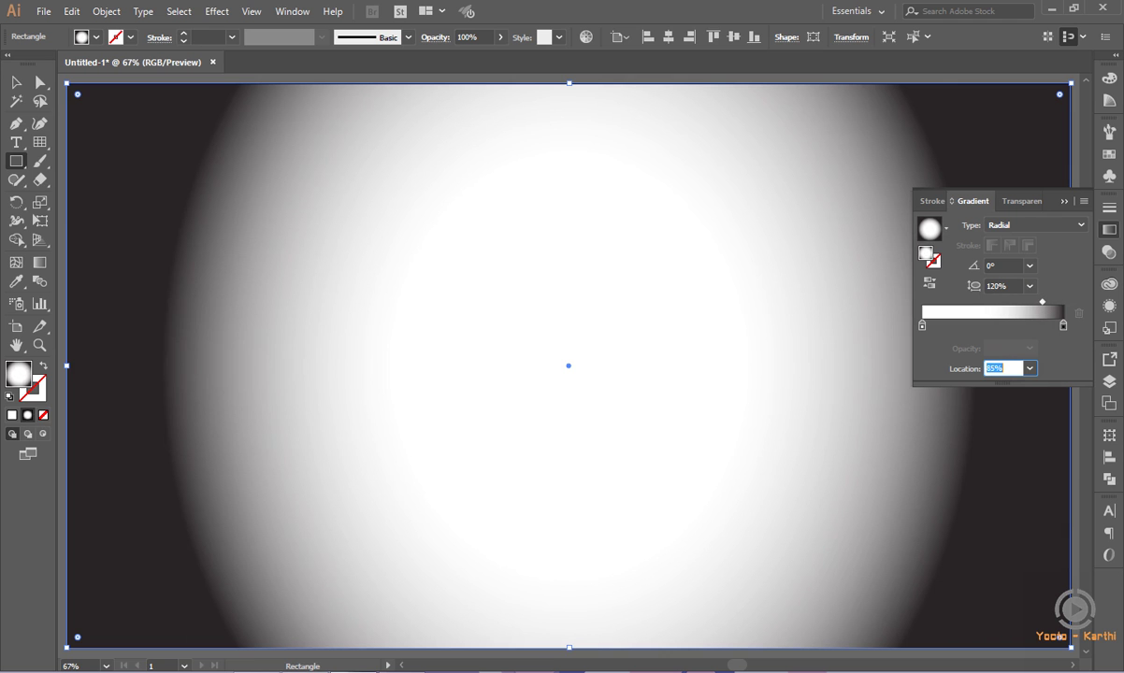
key(Up)
key(Up)
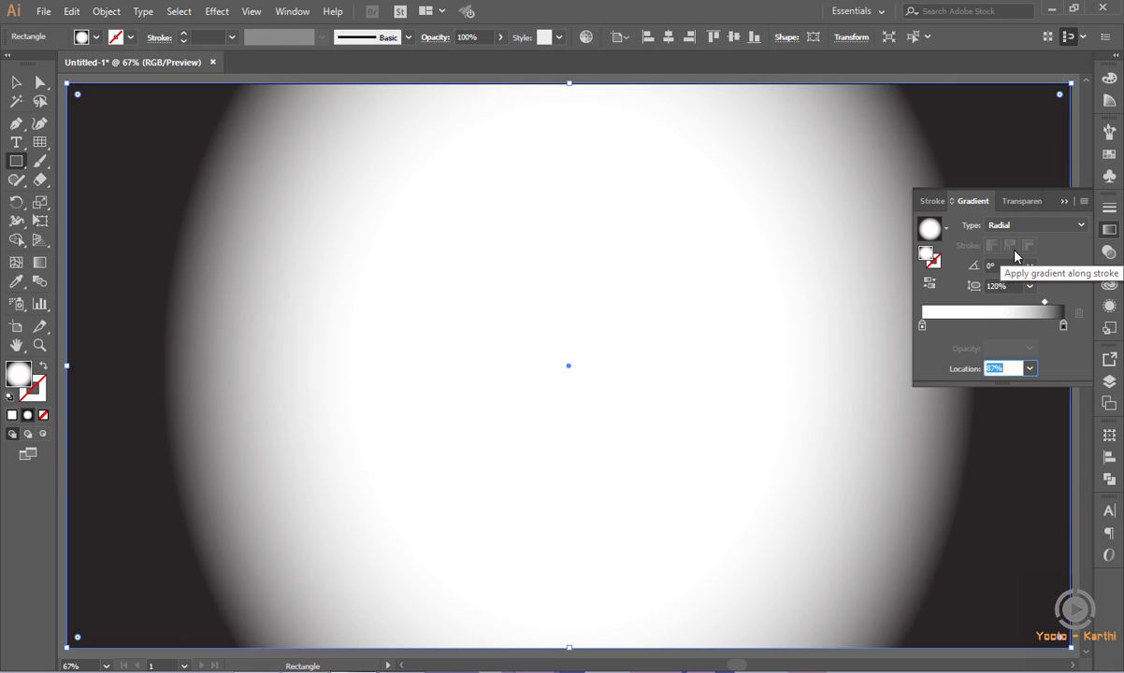
key(Escape)
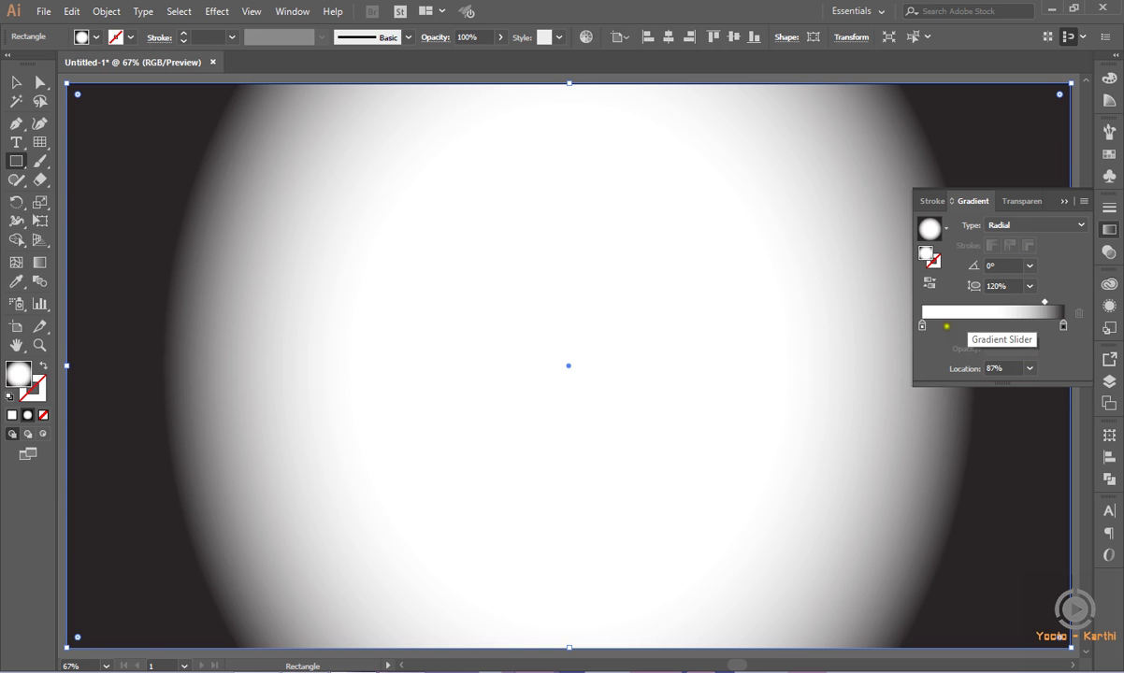
double_click(922, 326)
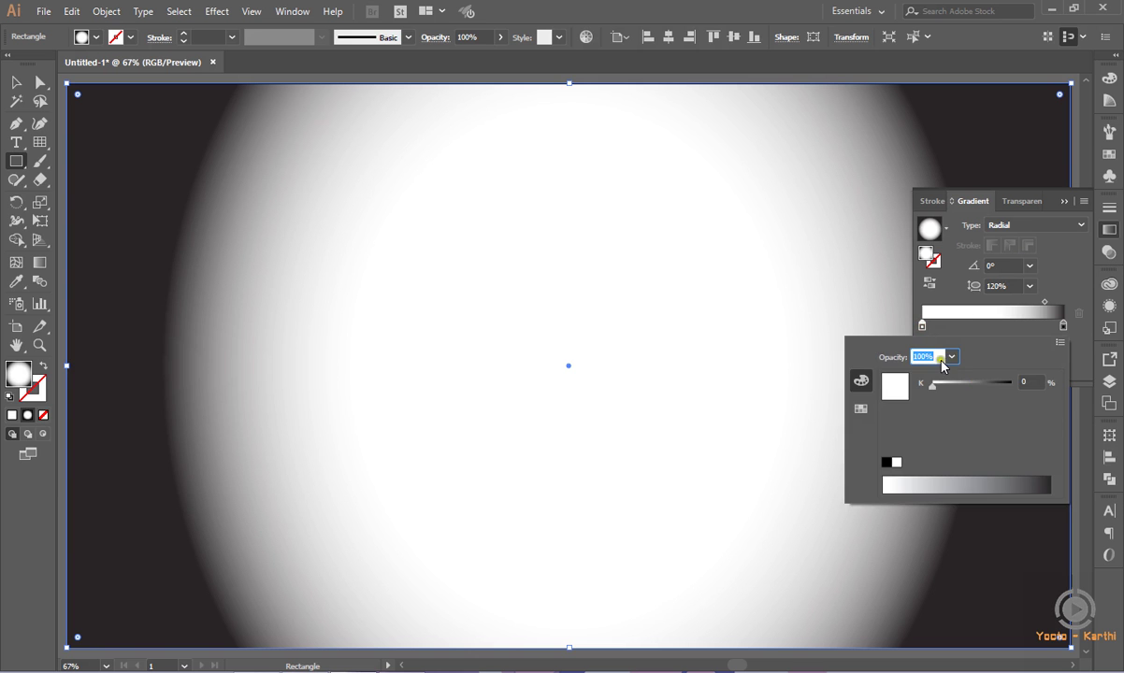
Switch both gradient stops to RGB and give the end stop olive green hex 435F00
click(1059, 343)
click(1041, 368)
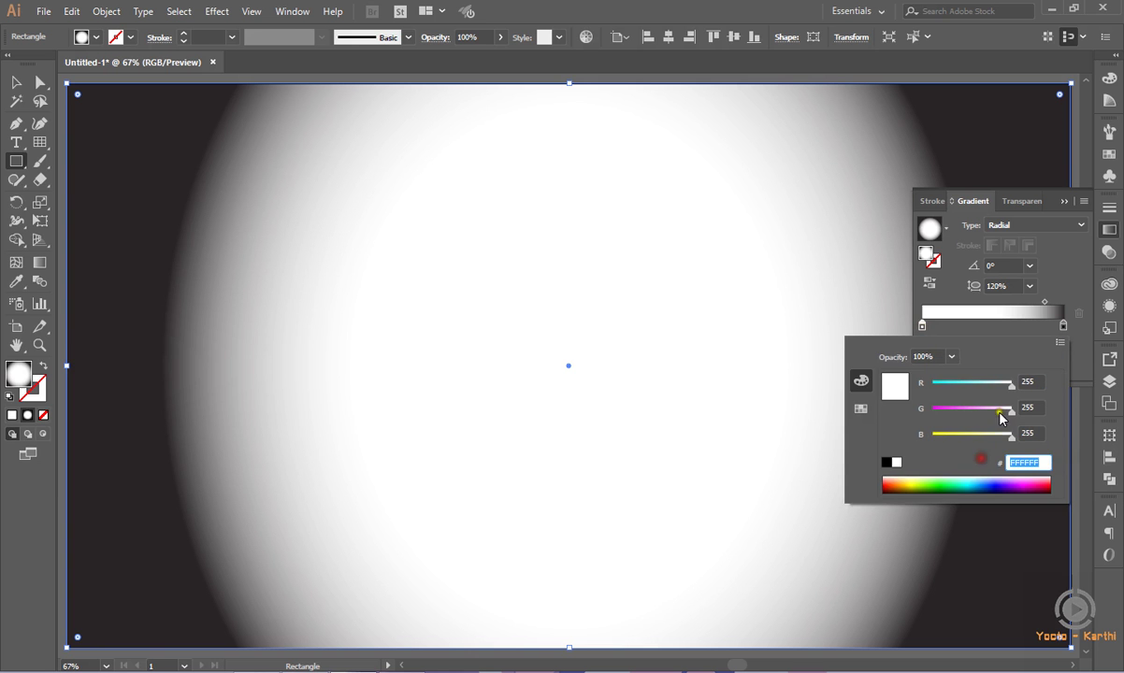
double_click(1063, 327)
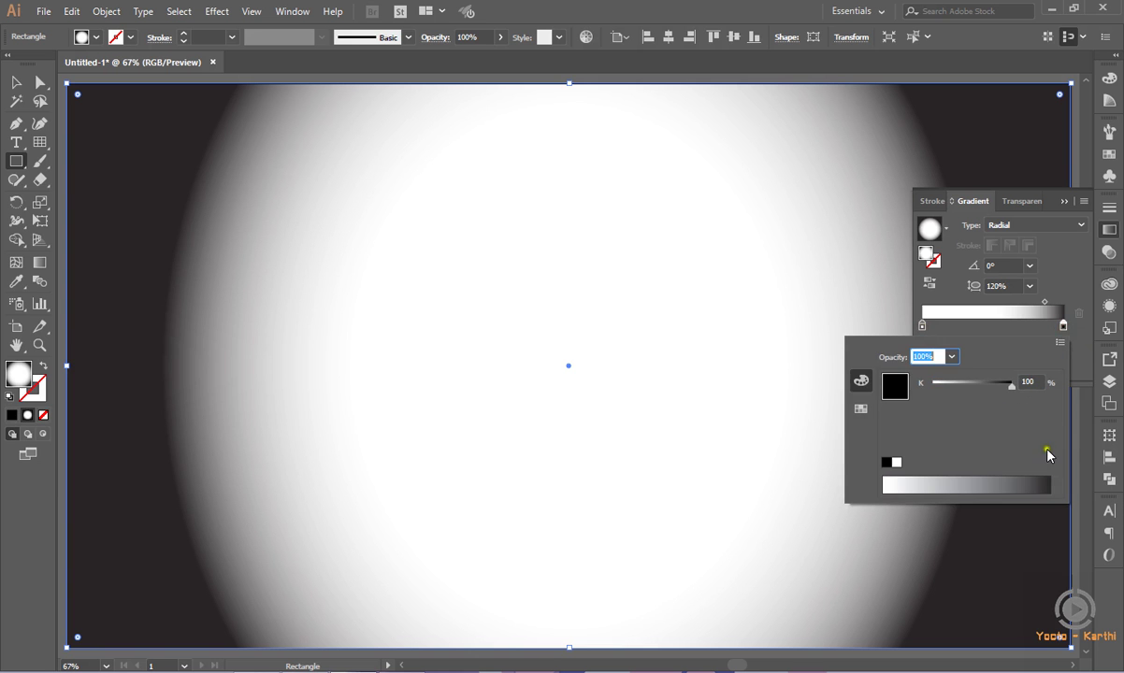
click(1057, 342)
click(1032, 363)
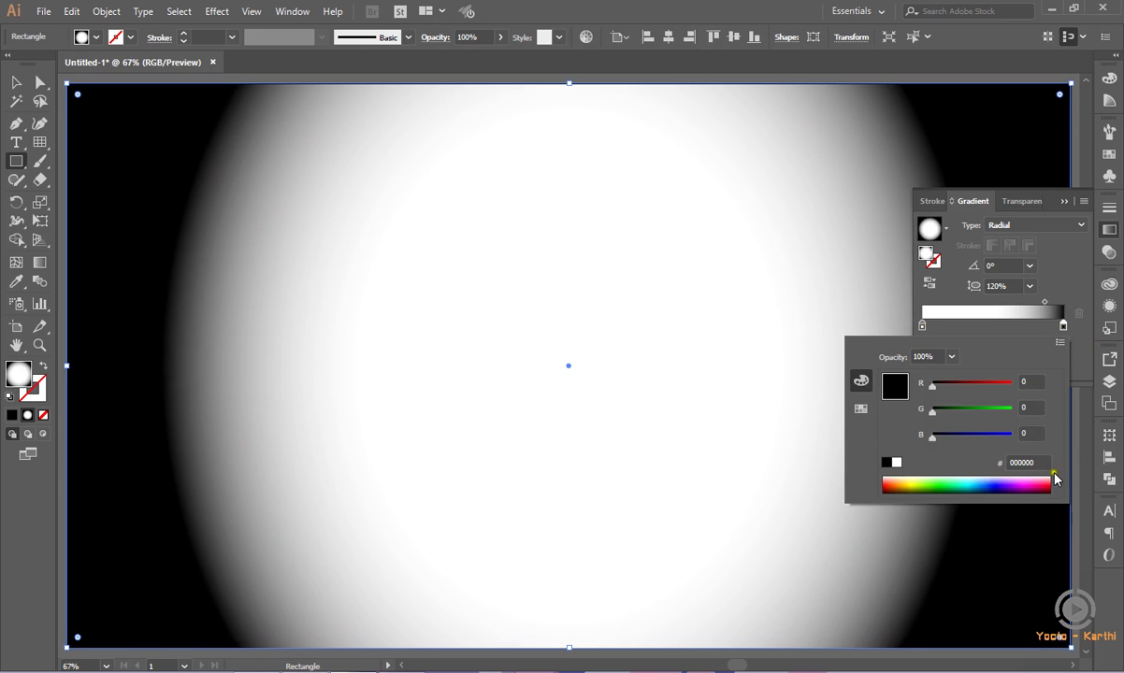
key(BackSpace)
text(435F)
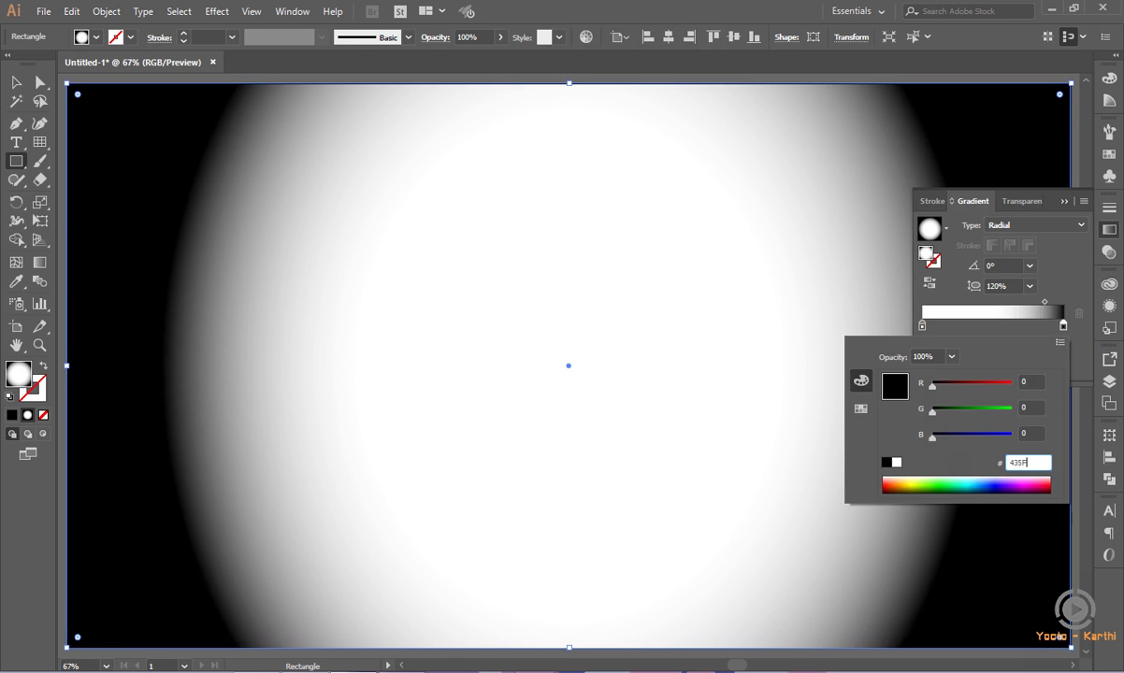
text(00)
key(Return)
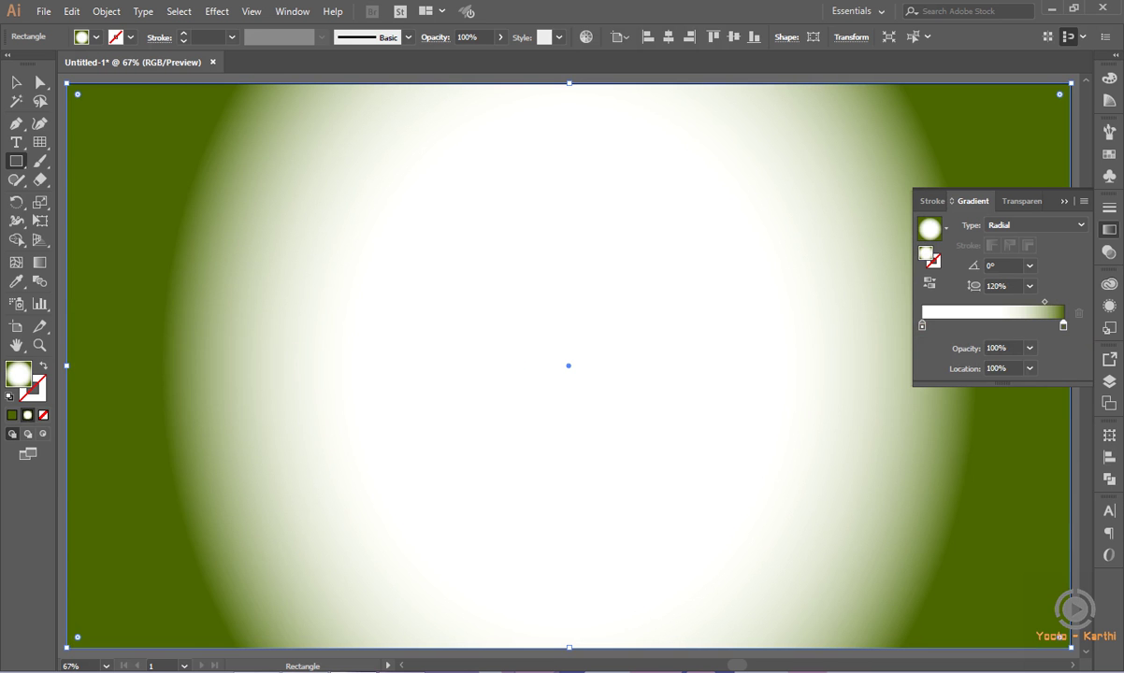
Step the aspect ratio from 400% to 200% to 100%, then drag the midpoint back to 87%
click(1029, 286)
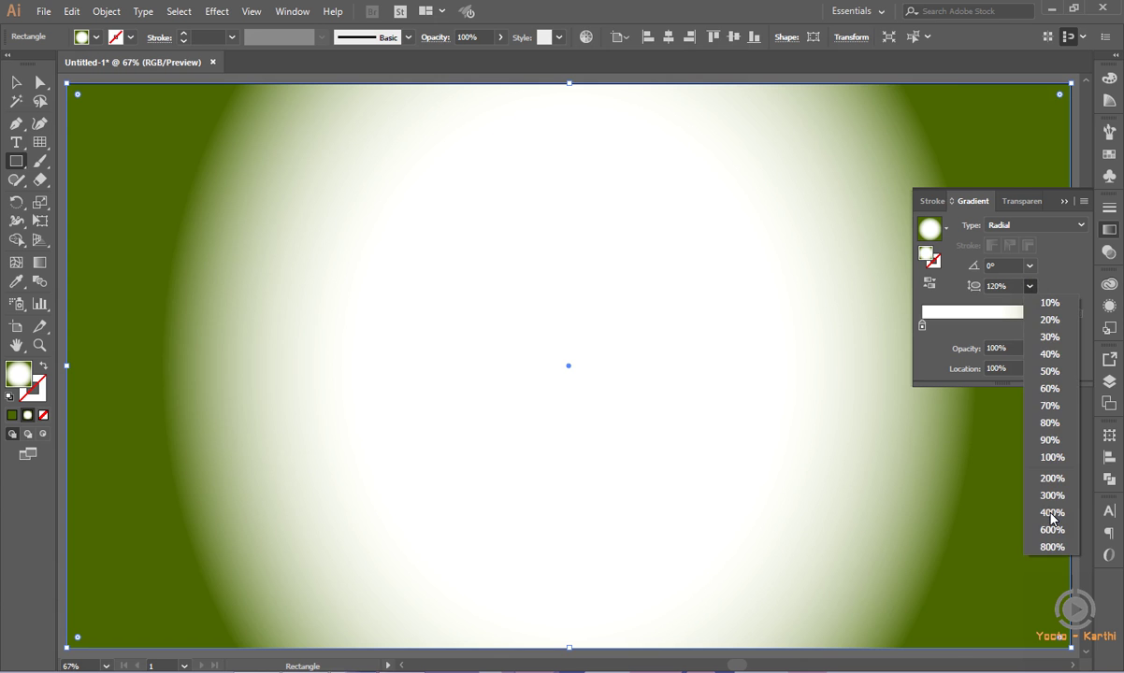
click(1051, 514)
click(1031, 288)
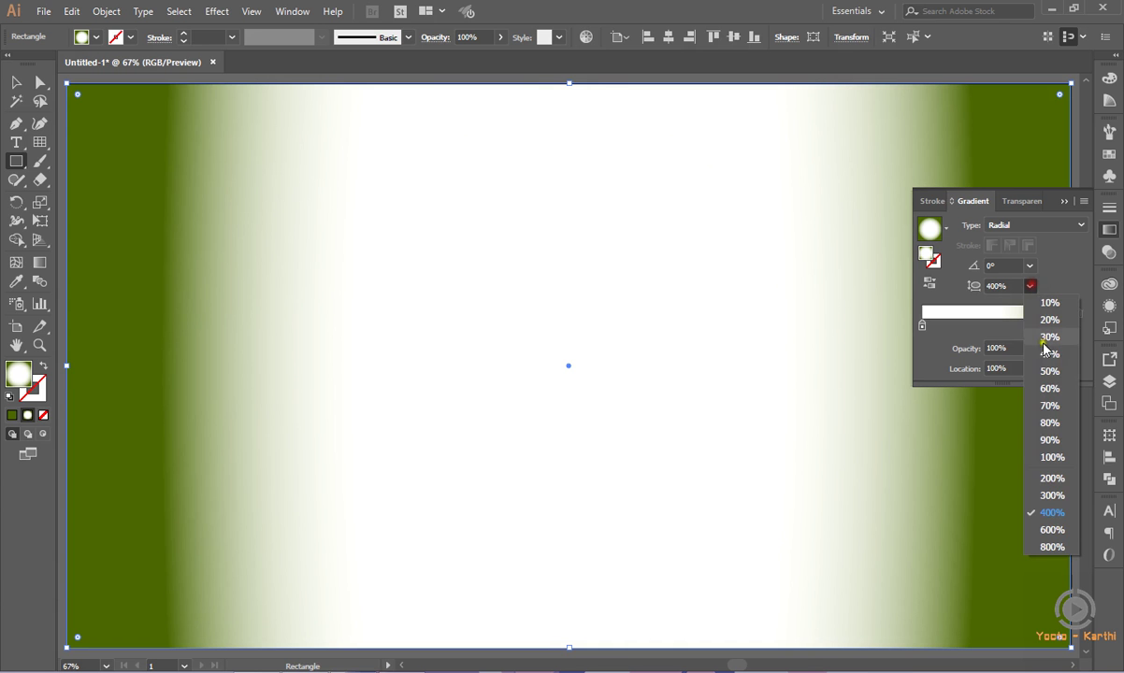
click(1060, 478)
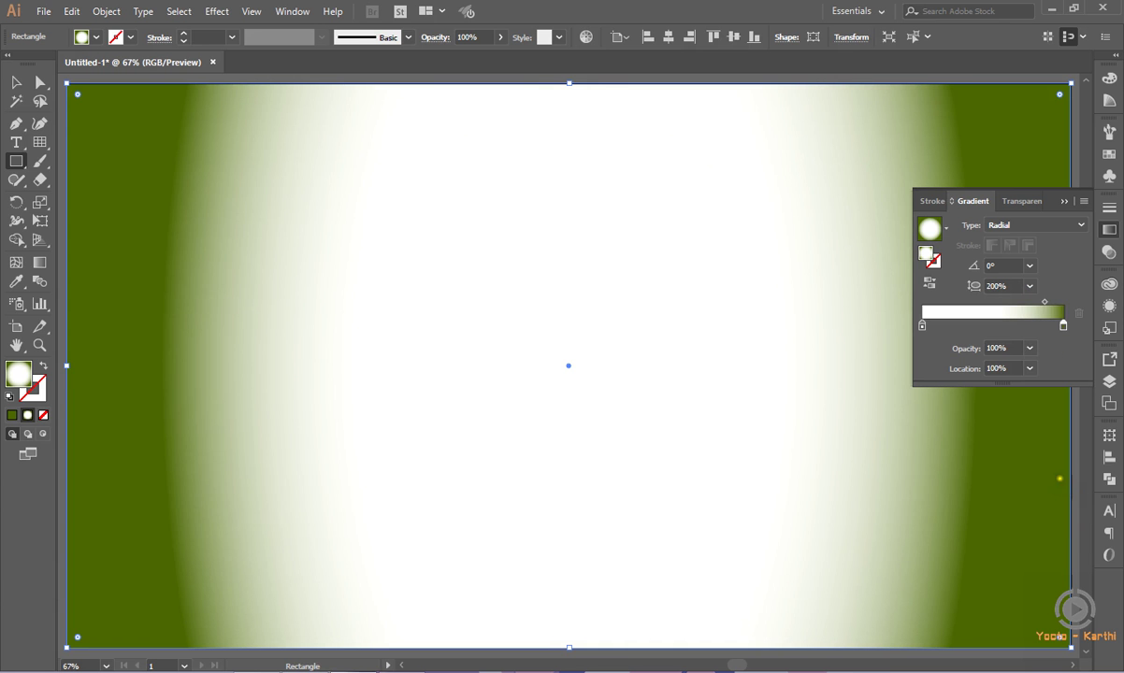
click(1030, 286)
click(1051, 458)
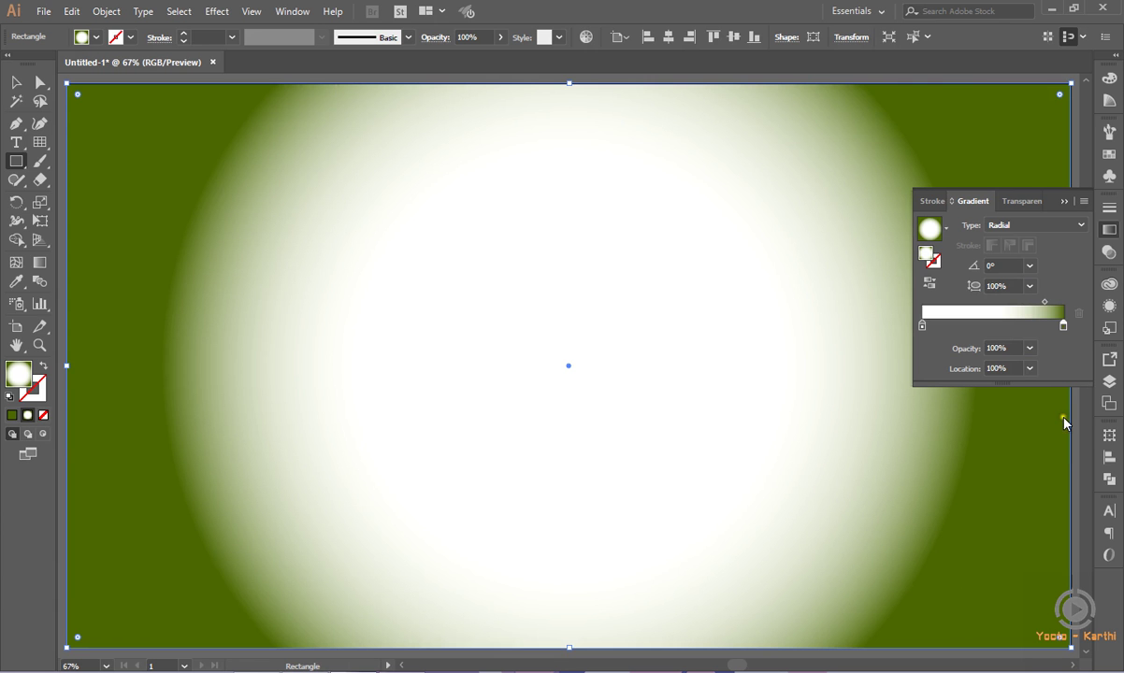
drag(1046, 302, 967, 306)
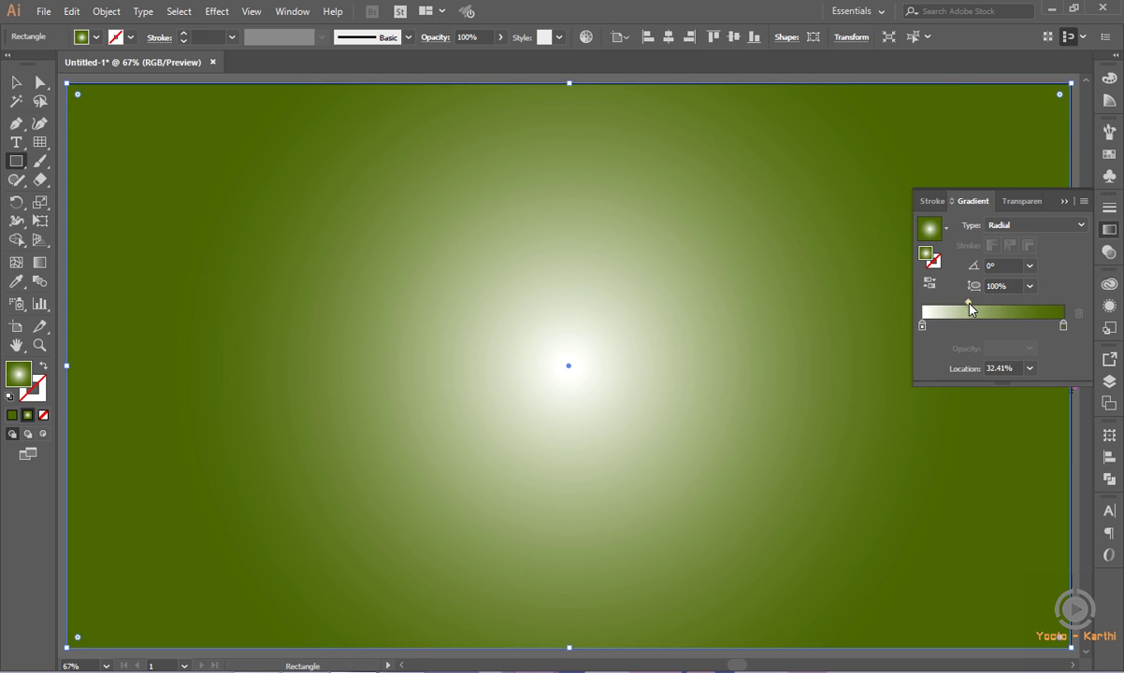
drag(969, 305, 1048, 305)
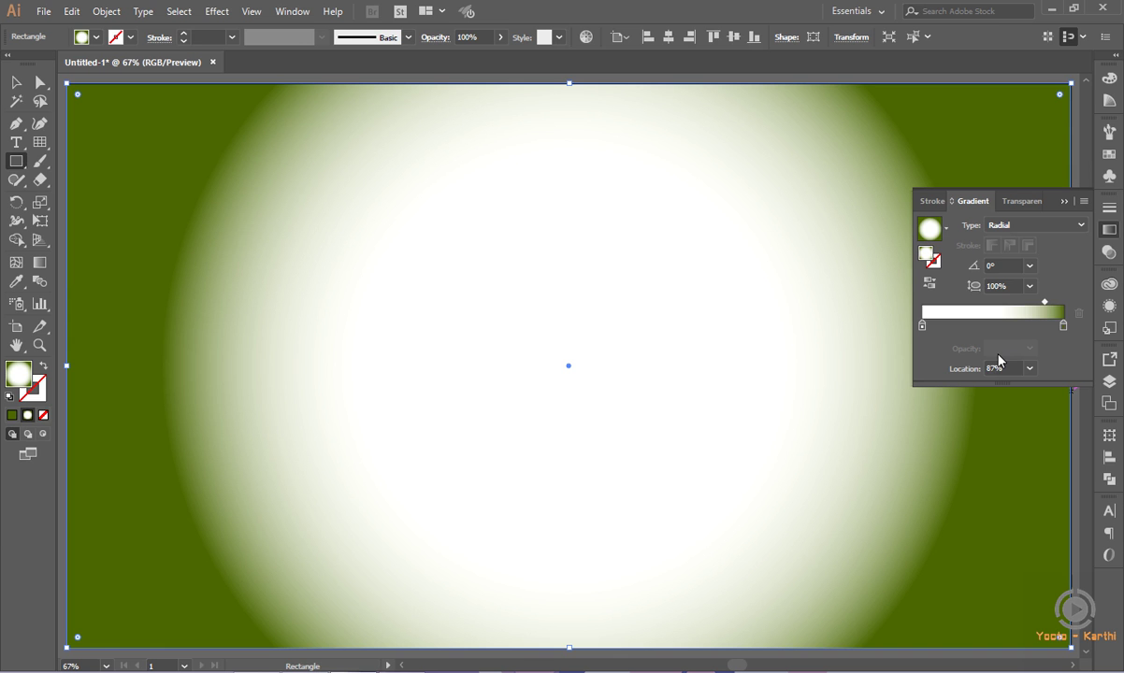
Try a -45° gradient angle, reset it to 0°, then test 800% and 20% aspect ratios
click(1029, 266)
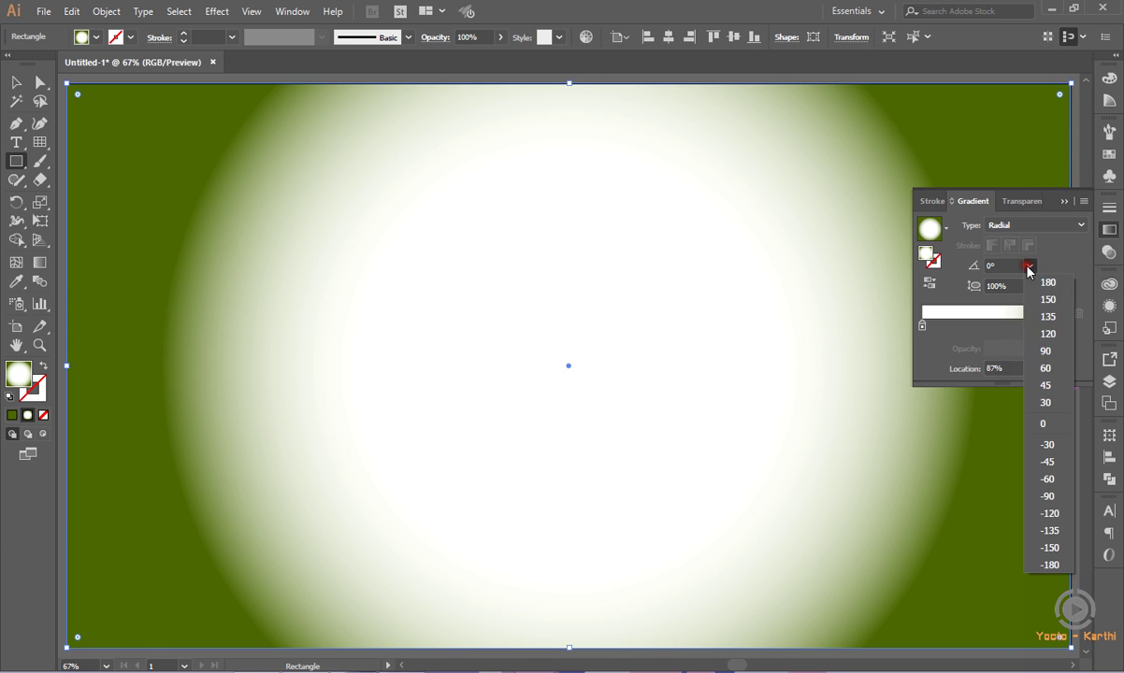
click(1051, 462)
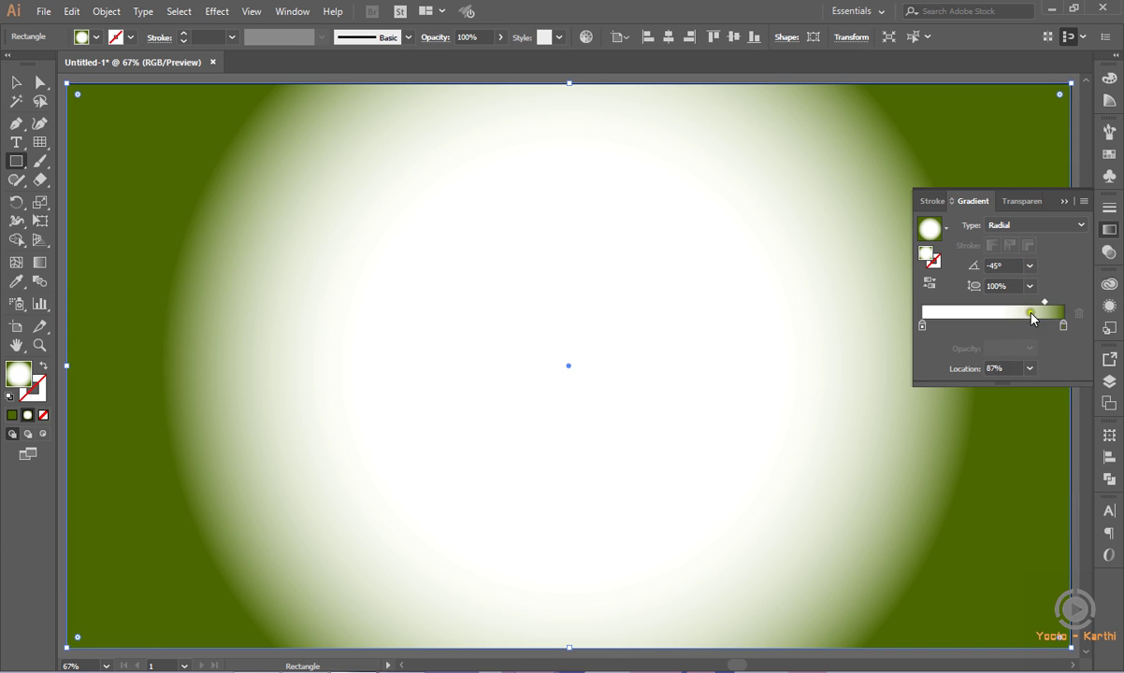
click(1029, 266)
click(1051, 413)
click(1035, 287)
click(1046, 545)
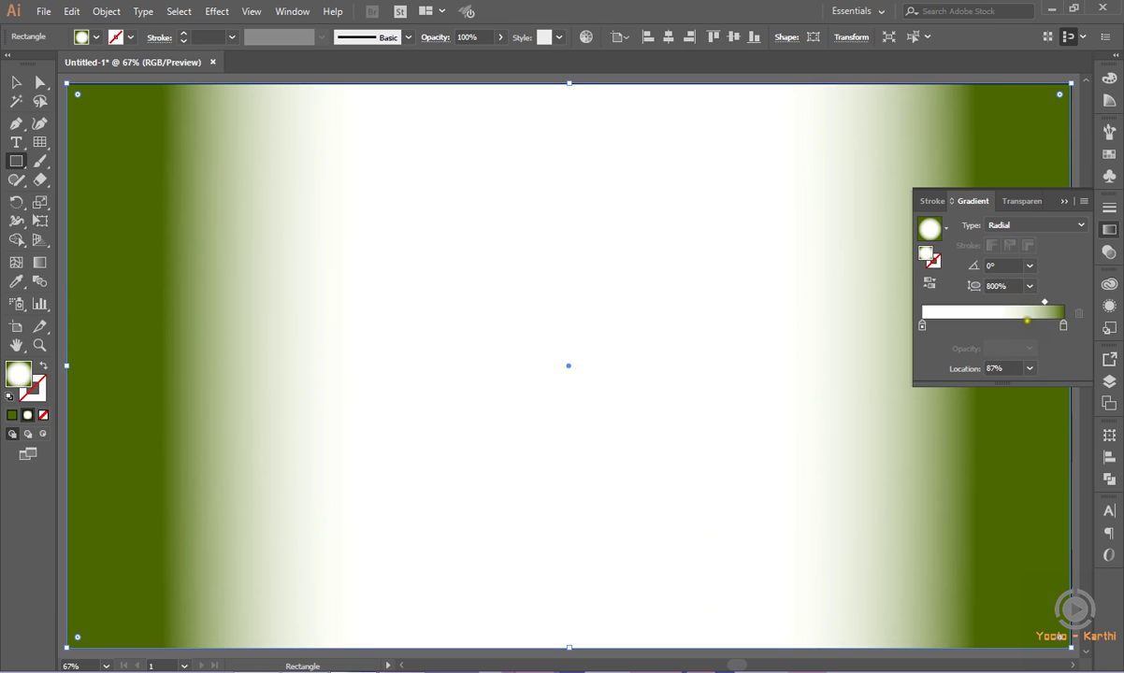
click(1029, 286)
click(1046, 317)
Settle on a 100% aspect ratio after trying 120%, and collapse the Gradient panel
click(1030, 287)
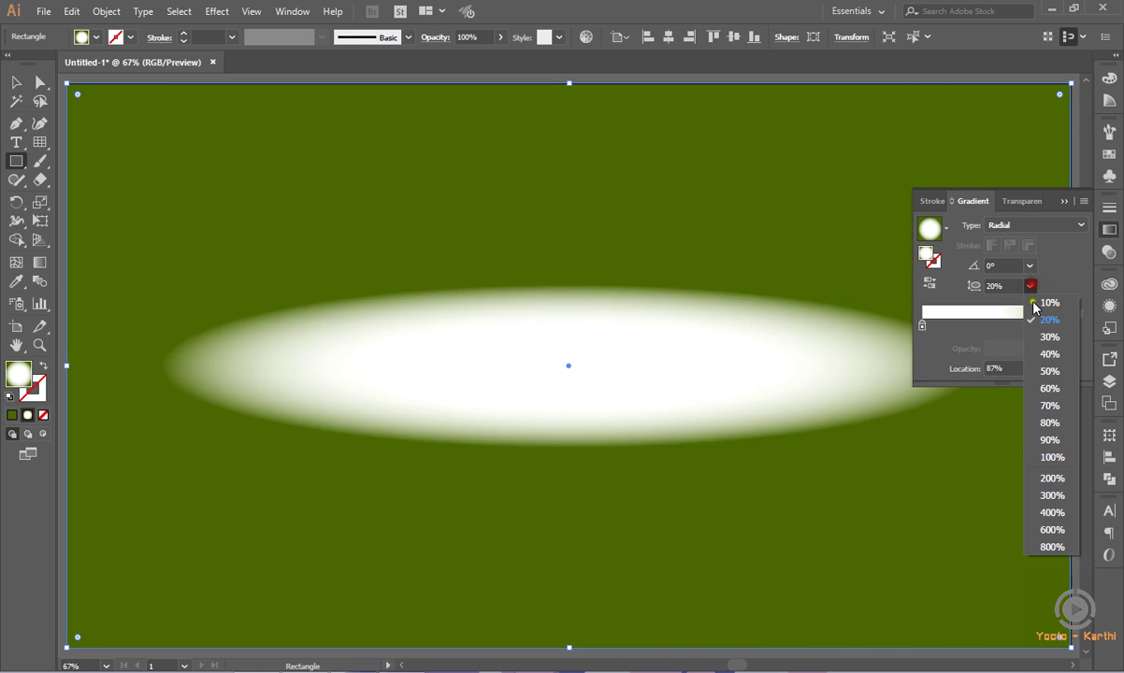
click(1059, 463)
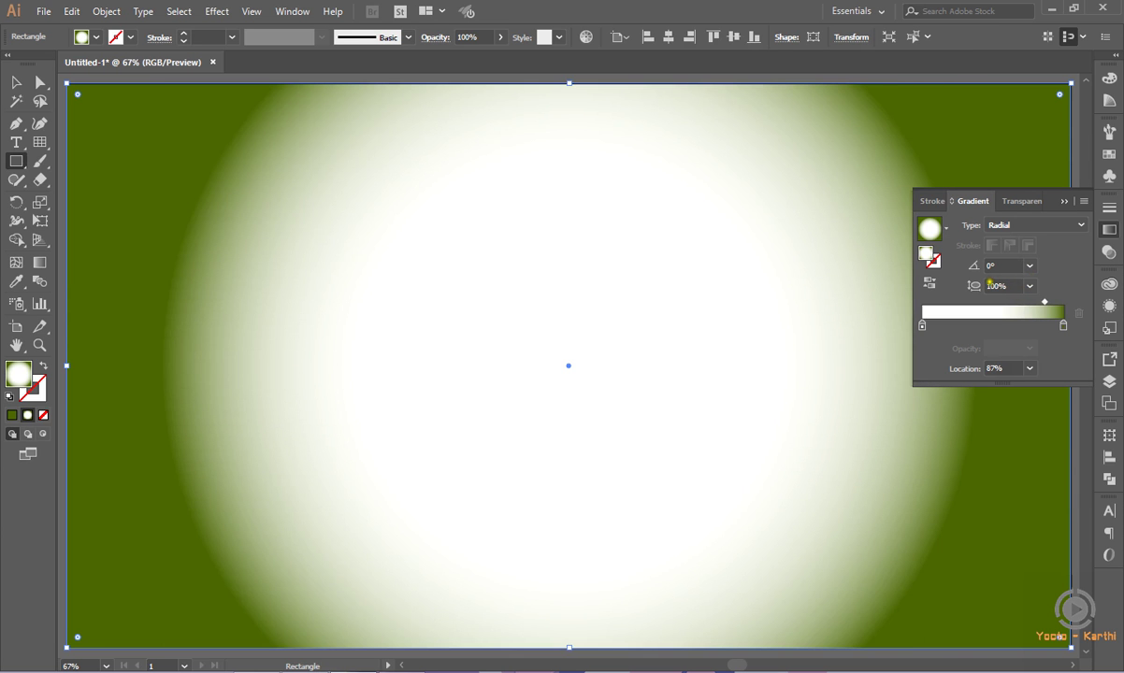
click(989, 286)
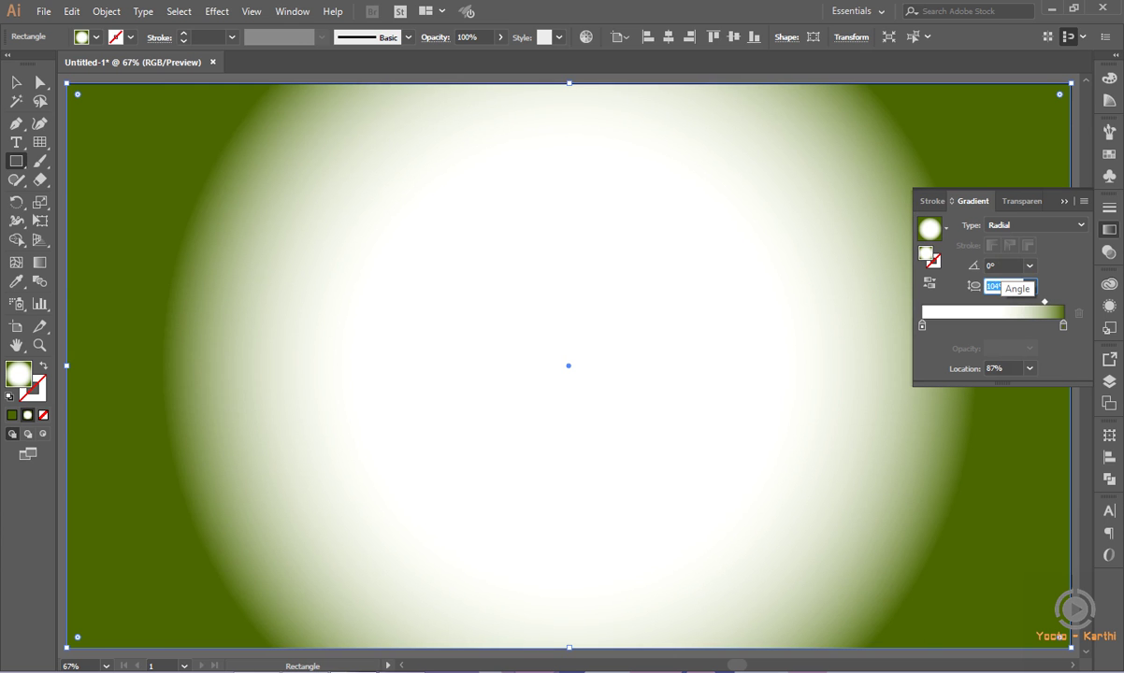
text(120)
key(Return)
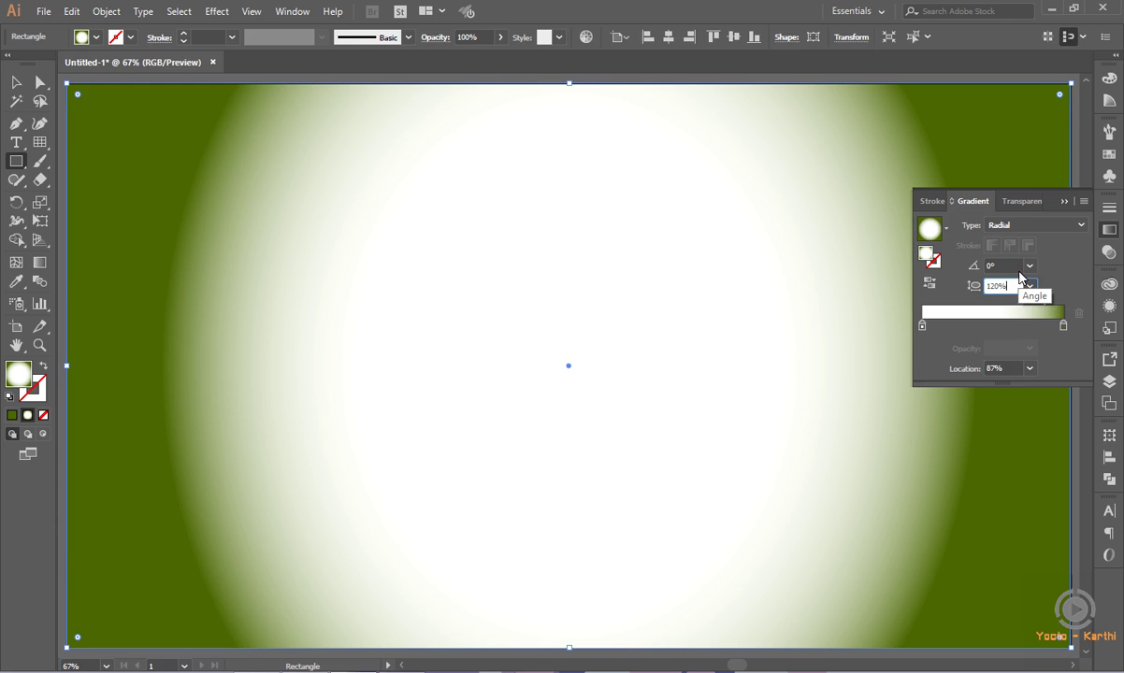
text(100)
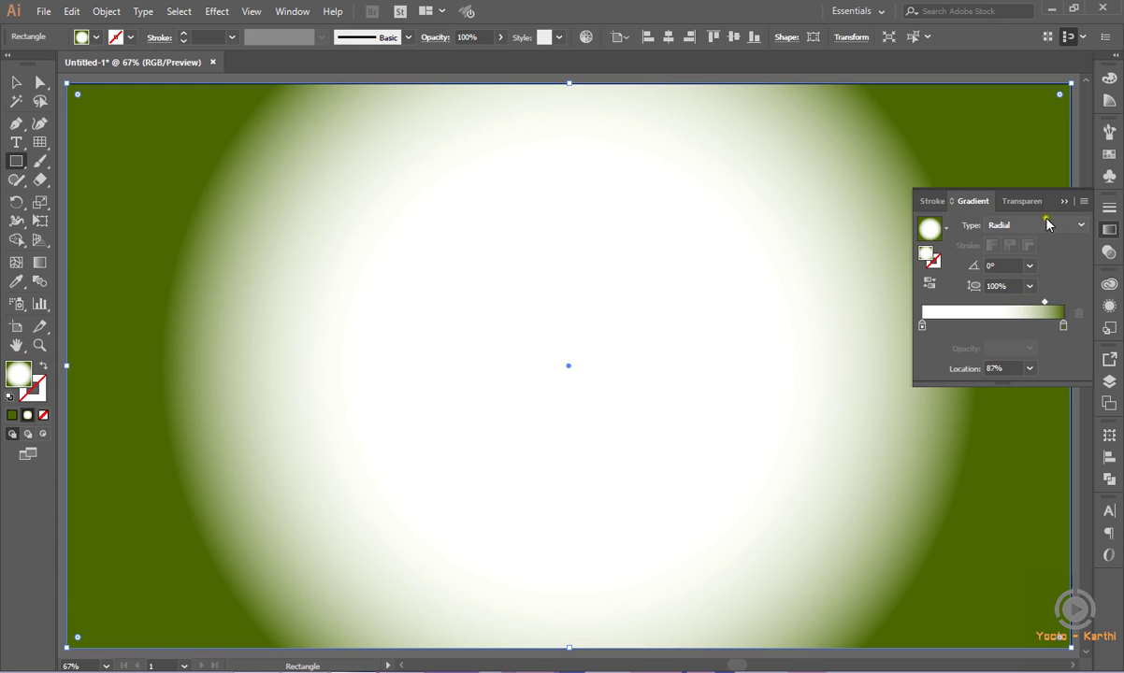
click(1060, 202)
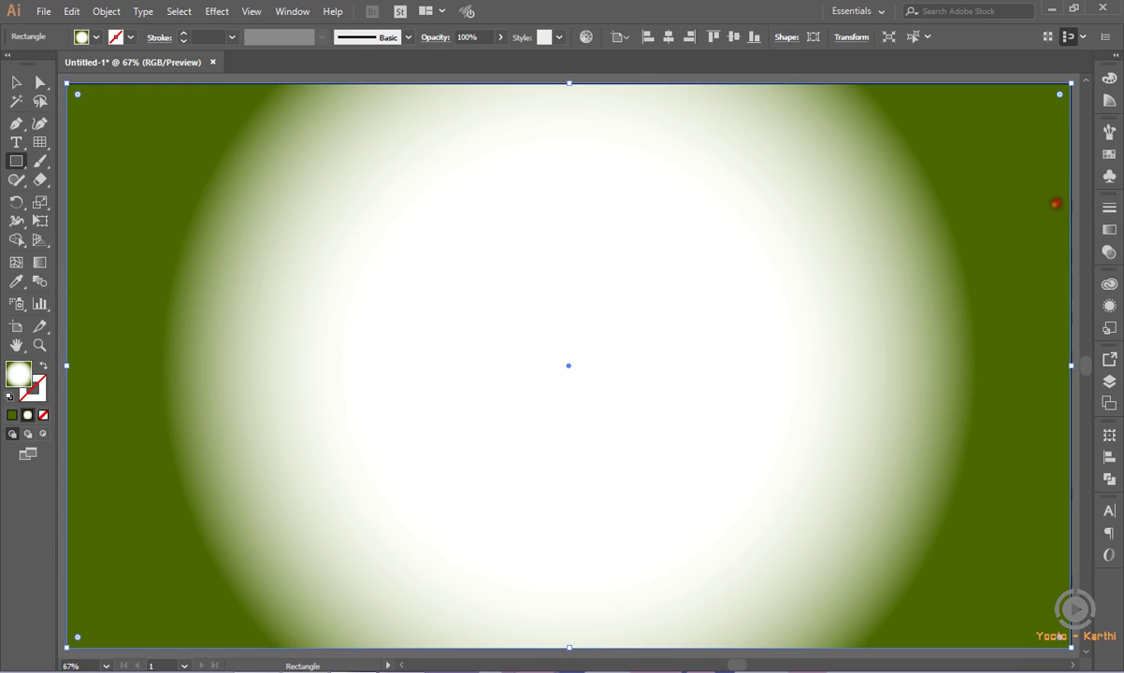
Lock and then hide the <Rectangle> layer in the Layers panel
click(1109, 379)
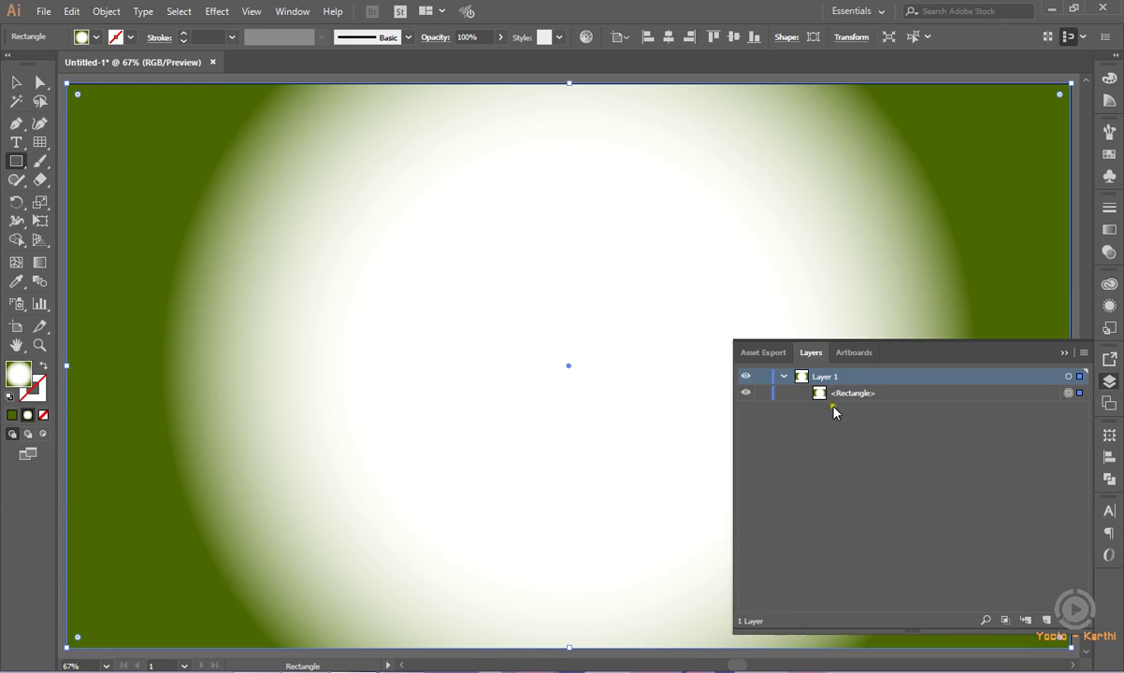
click(763, 393)
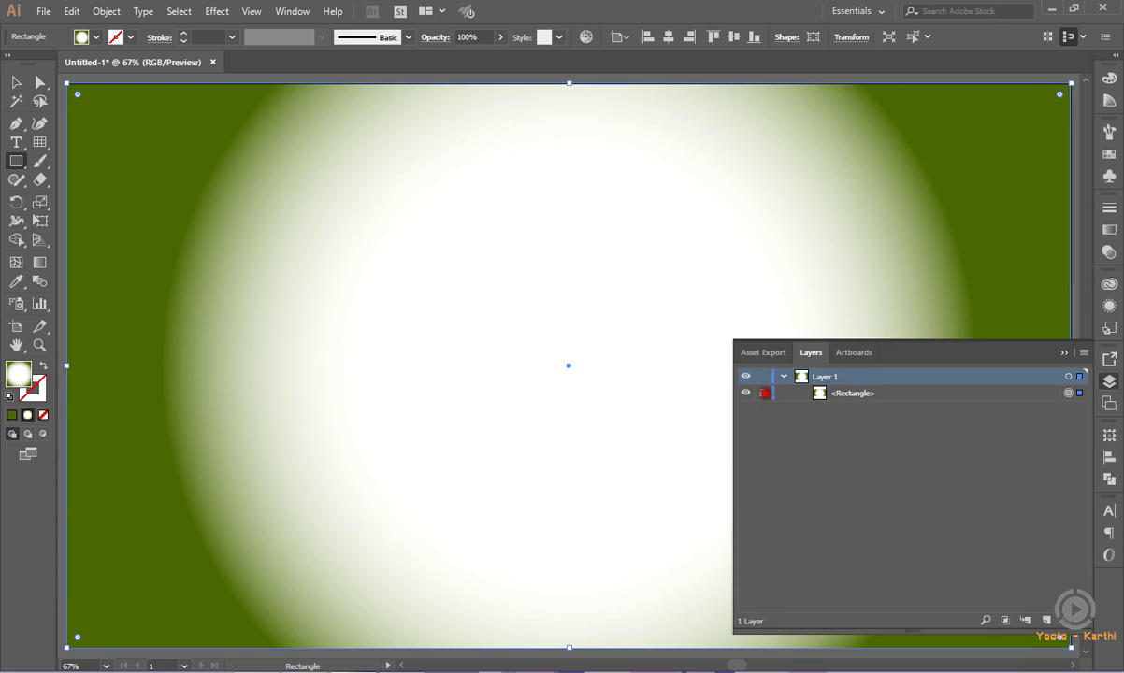
click(1058, 354)
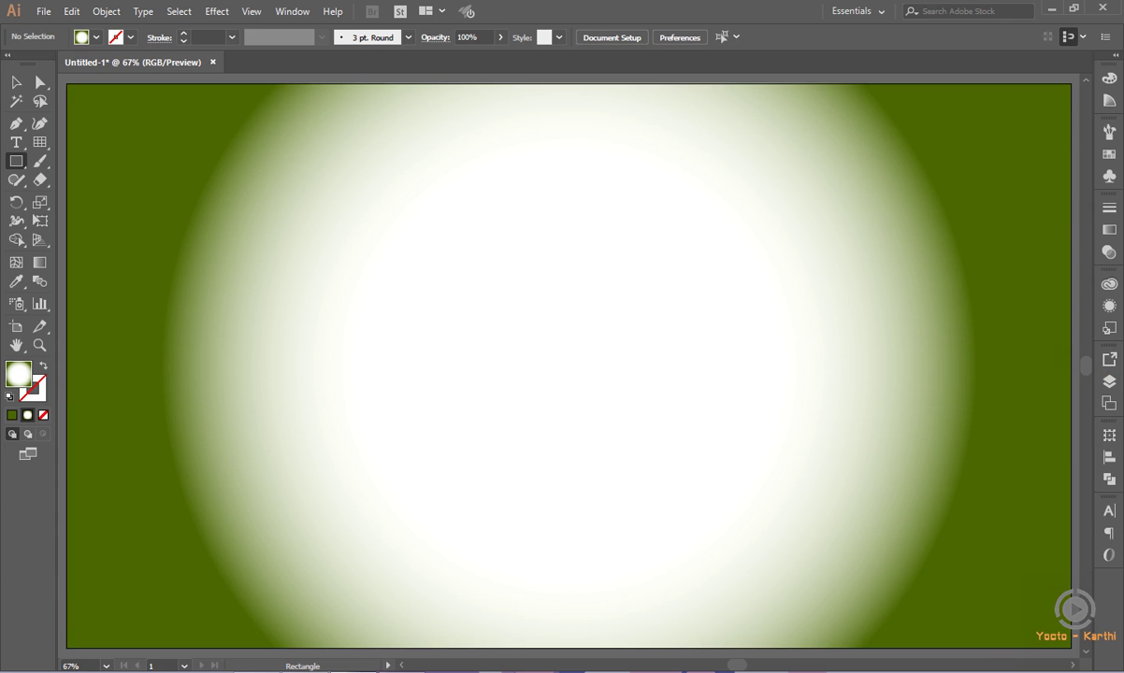
click(1109, 381)
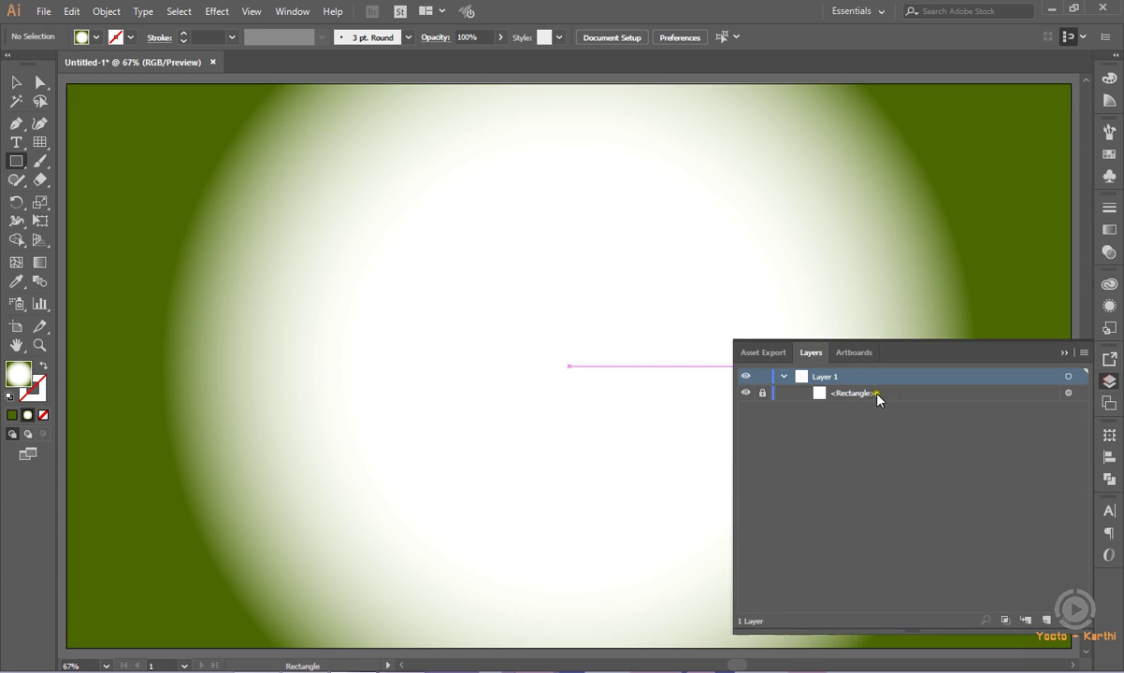
click(746, 393)
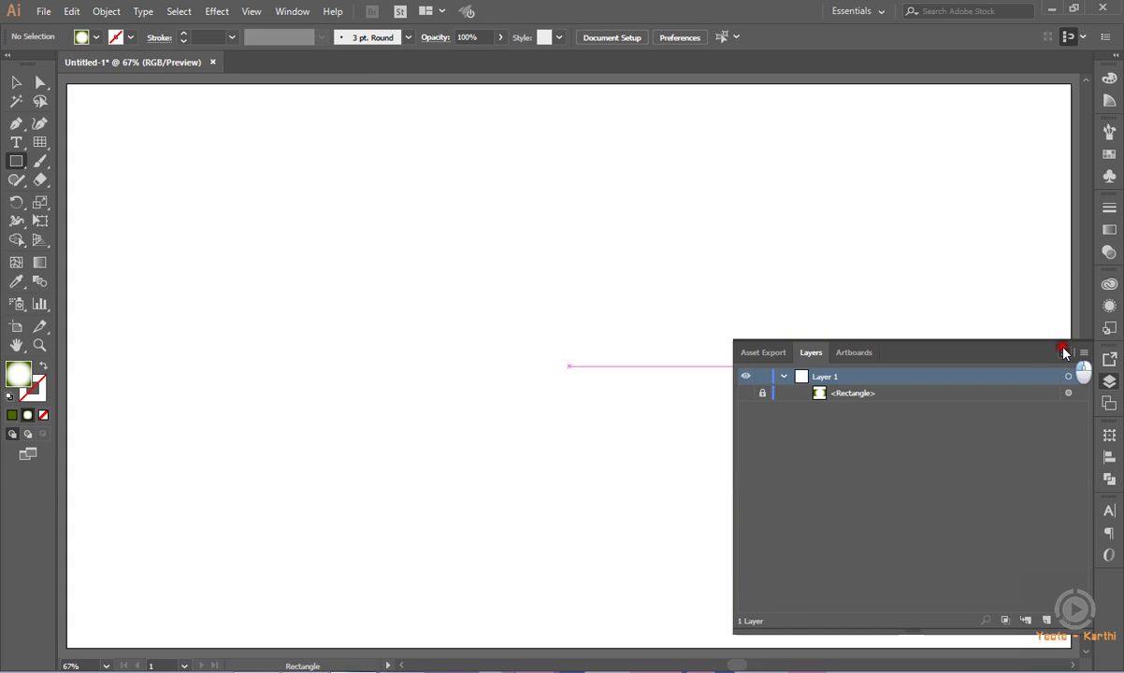
click(1063, 352)
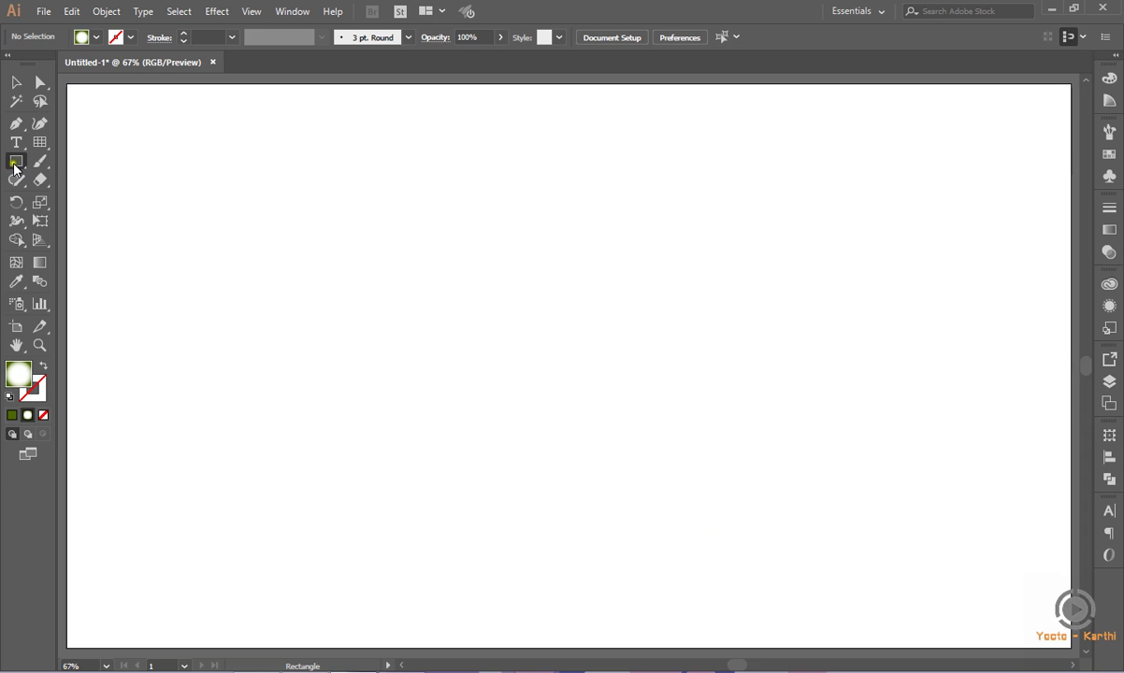
Draw a small ellipse near the top left and give it a linear gradient angled at -156°
drag(16, 161, 54, 199)
mouse_move(148, 187)
mouse_down()
mouse_move(237, 225)
mouse_move(238, 237)
mouse_up()
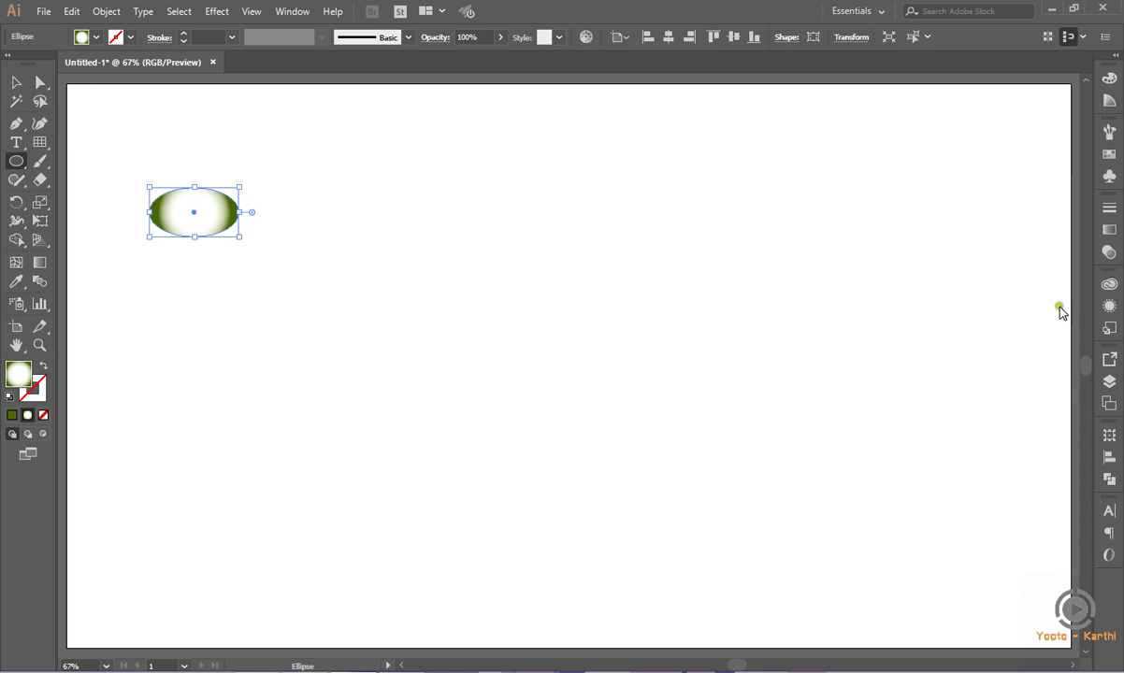
click(1110, 232)
click(995, 226)
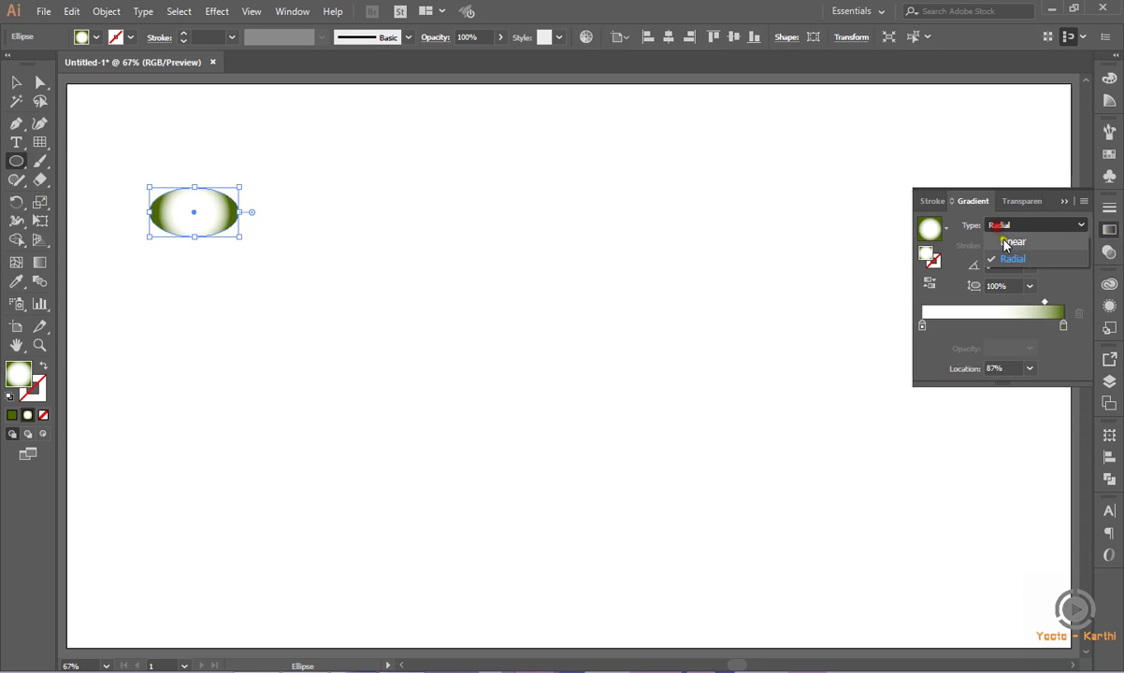
click(1004, 240)
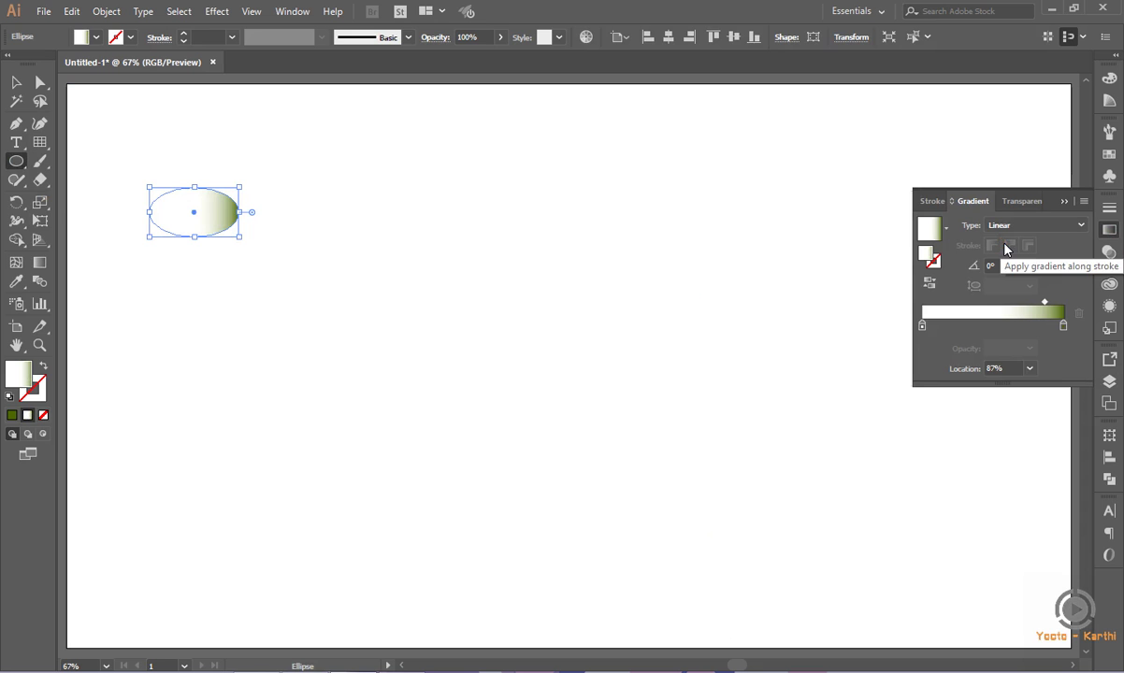
click(993, 265)
text(156)
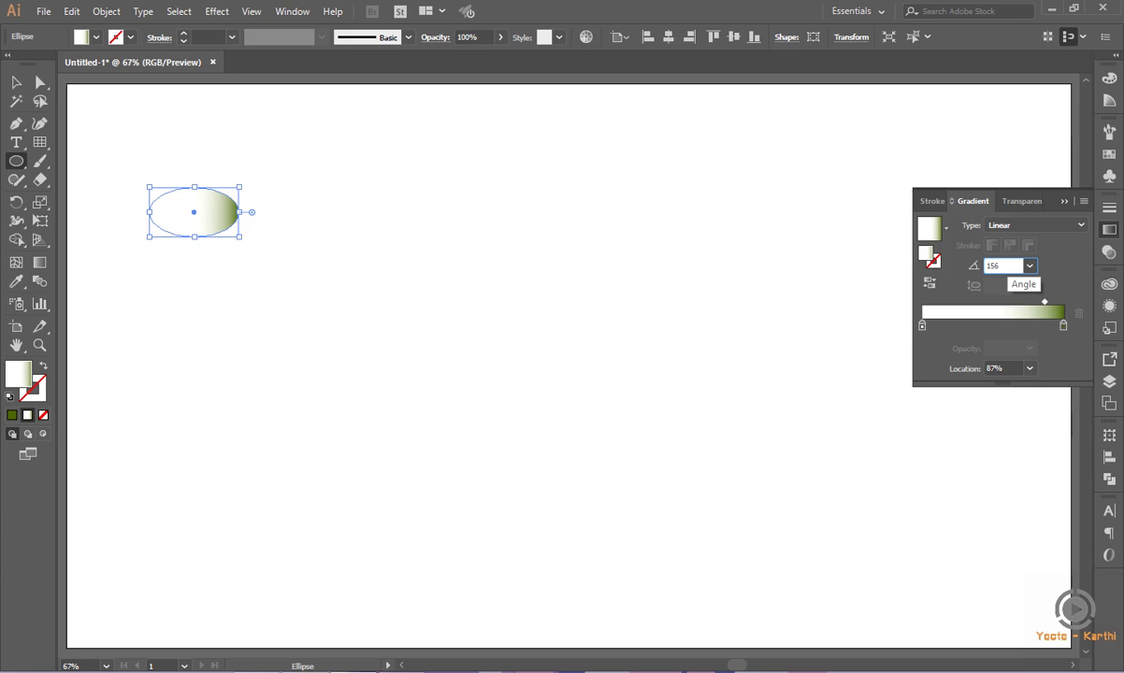
text(-)
key(Return)
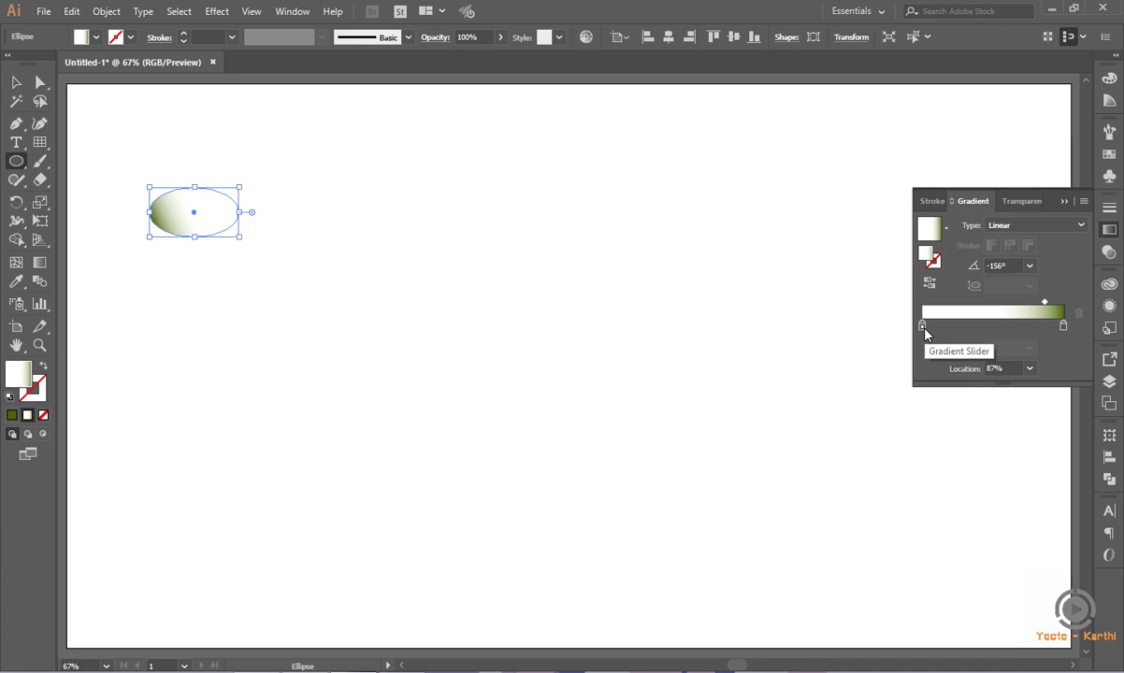
Add two gradient stops at about 26% and 67%, and colour the left stop yellow-green DEFF96
click(959, 324)
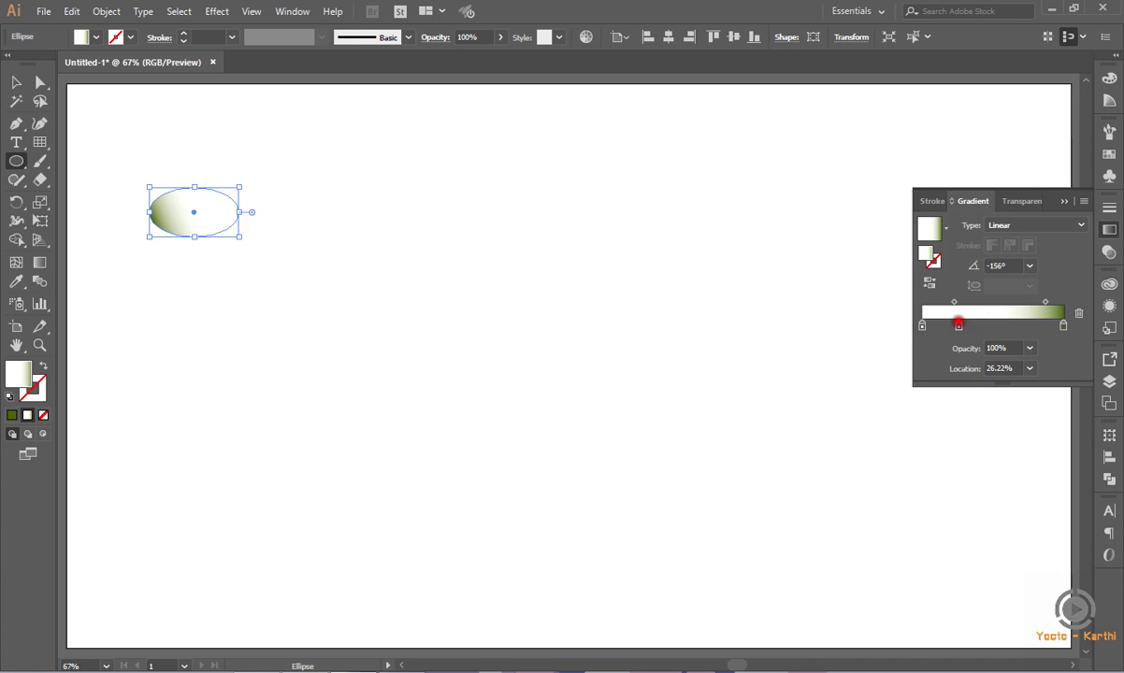
click(1017, 325)
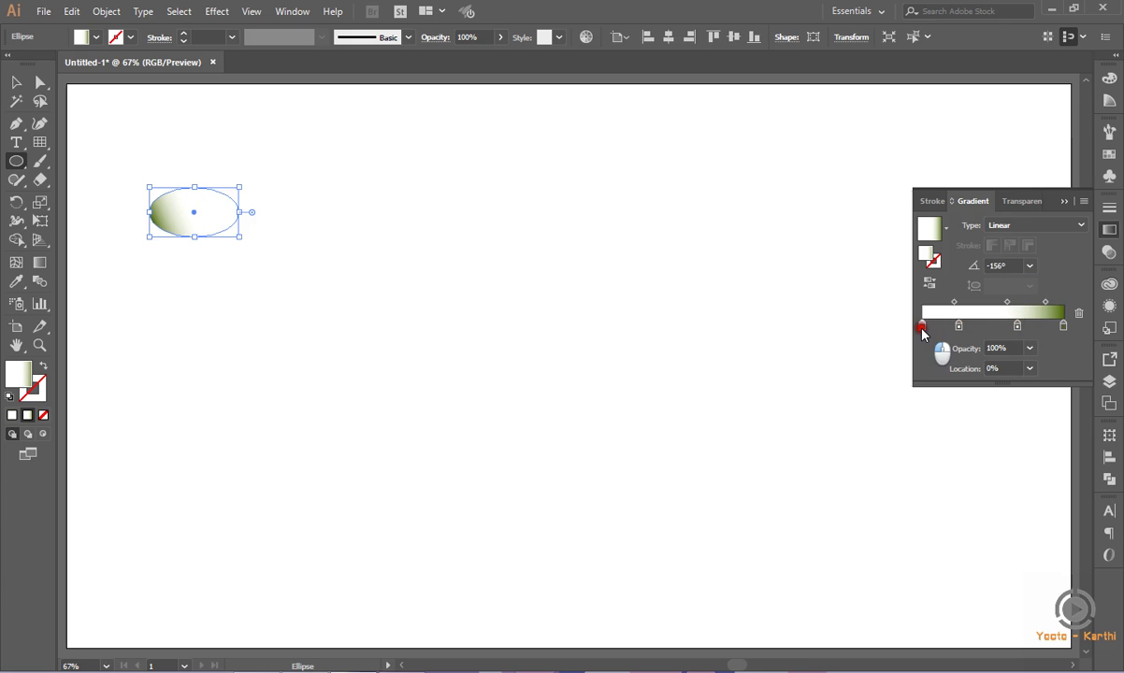
double_click(922, 326)
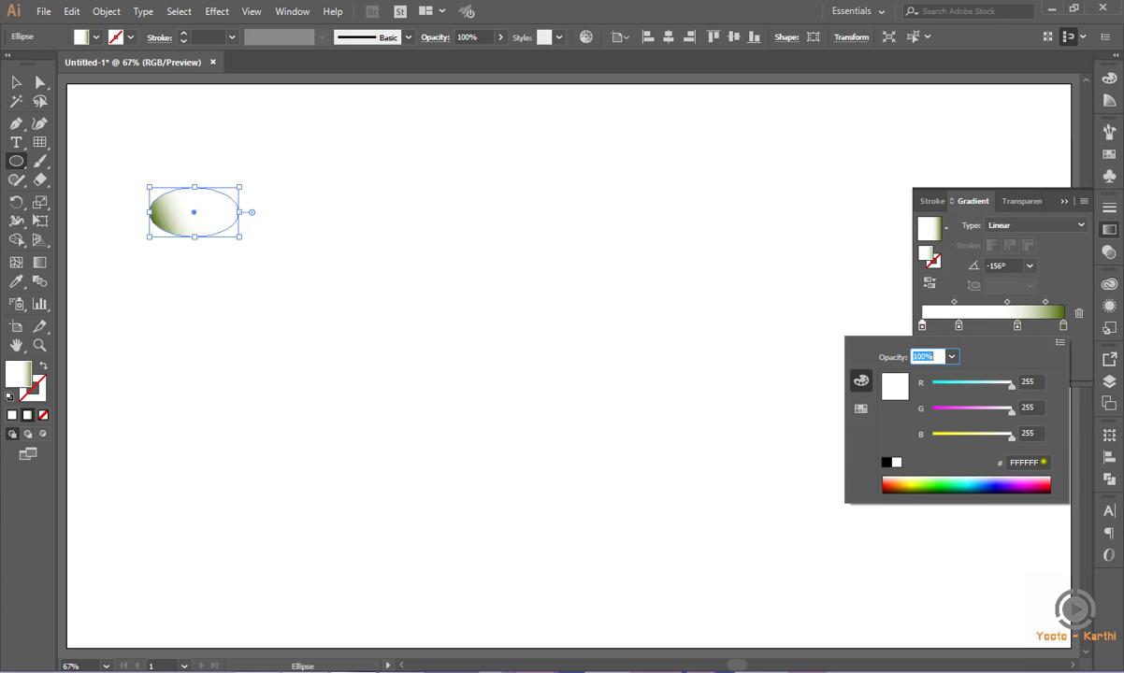
click(1027, 462)
key(BackSpace)
text(DEFF96)
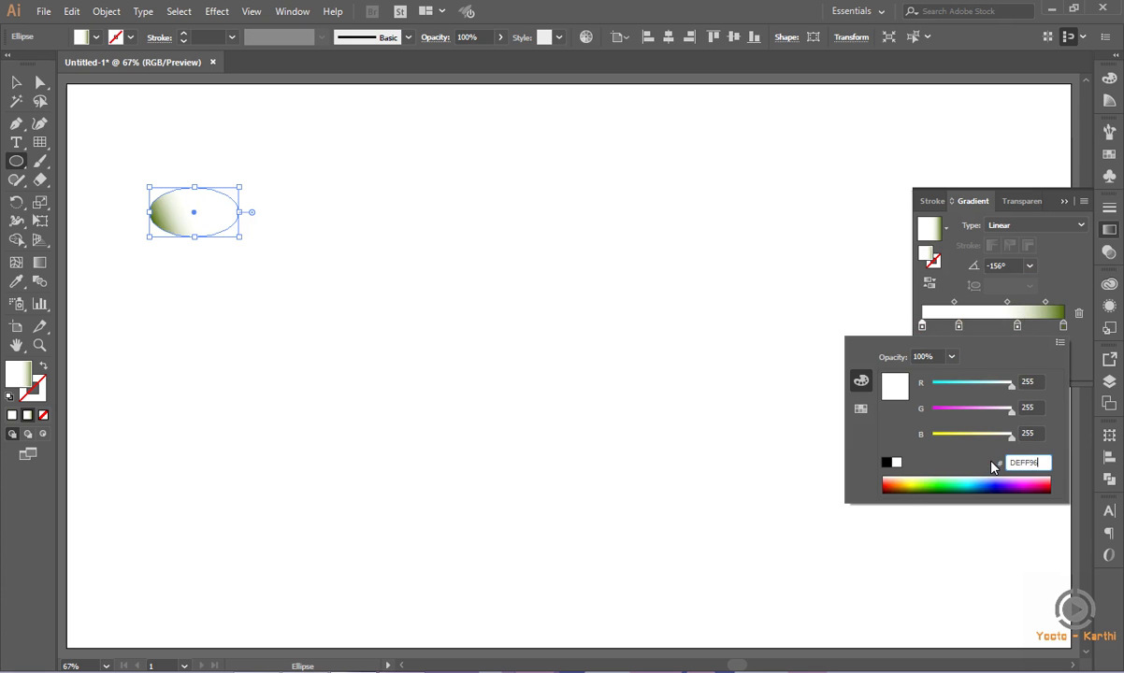
key(Return)
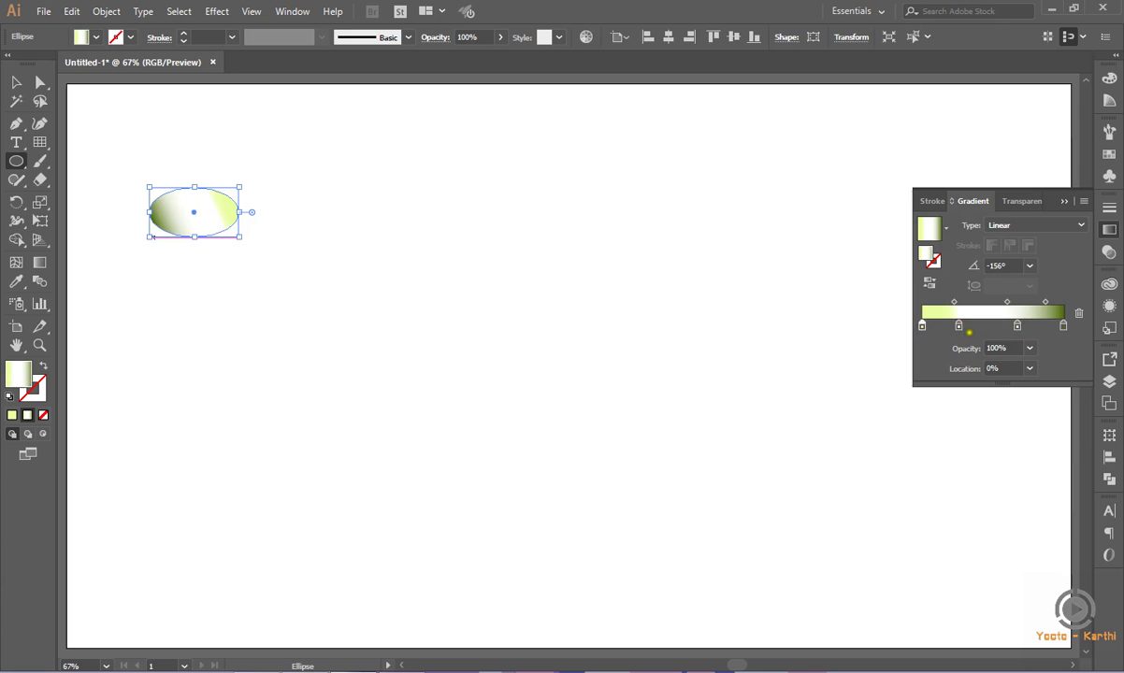
Move the second stop to 37% and colour it lime green A3E607
click(961, 327)
click(997, 369)
double_click(997, 369)
text(37)
key(Return)
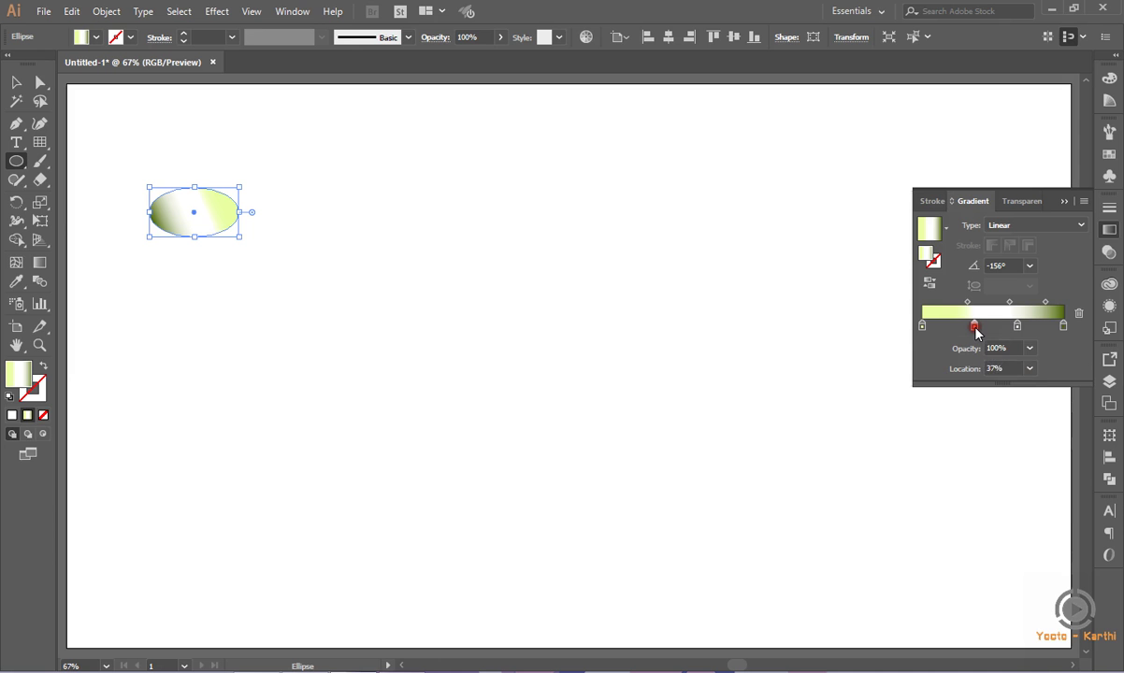
double_click(975, 326)
click(1038, 462)
text(A3E607)
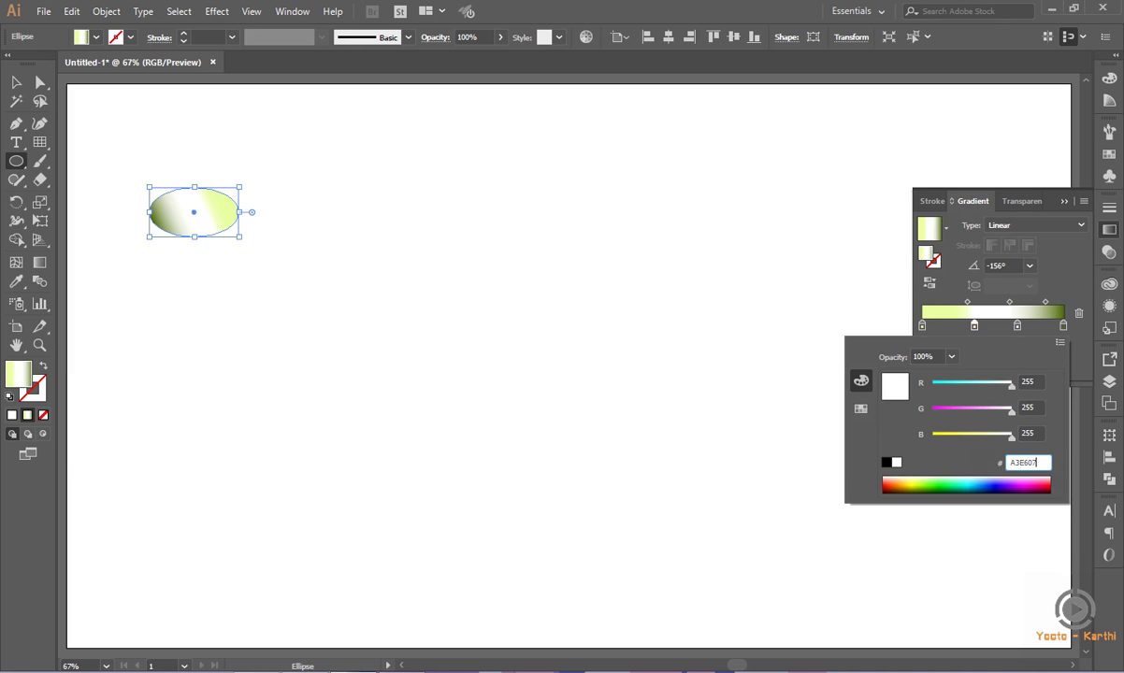
key(Return)
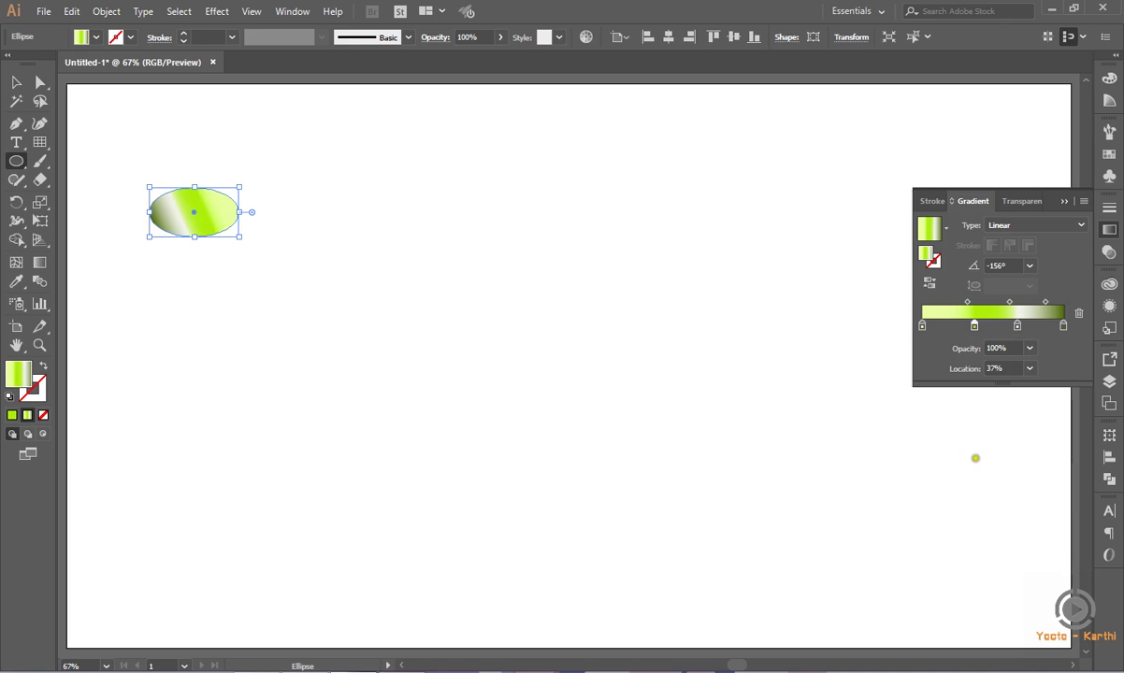
Colour the third stop dark green 1A8A00 and the last stop 146900
double_click(1018, 326)
click(1028, 462)
key(BackSpace)
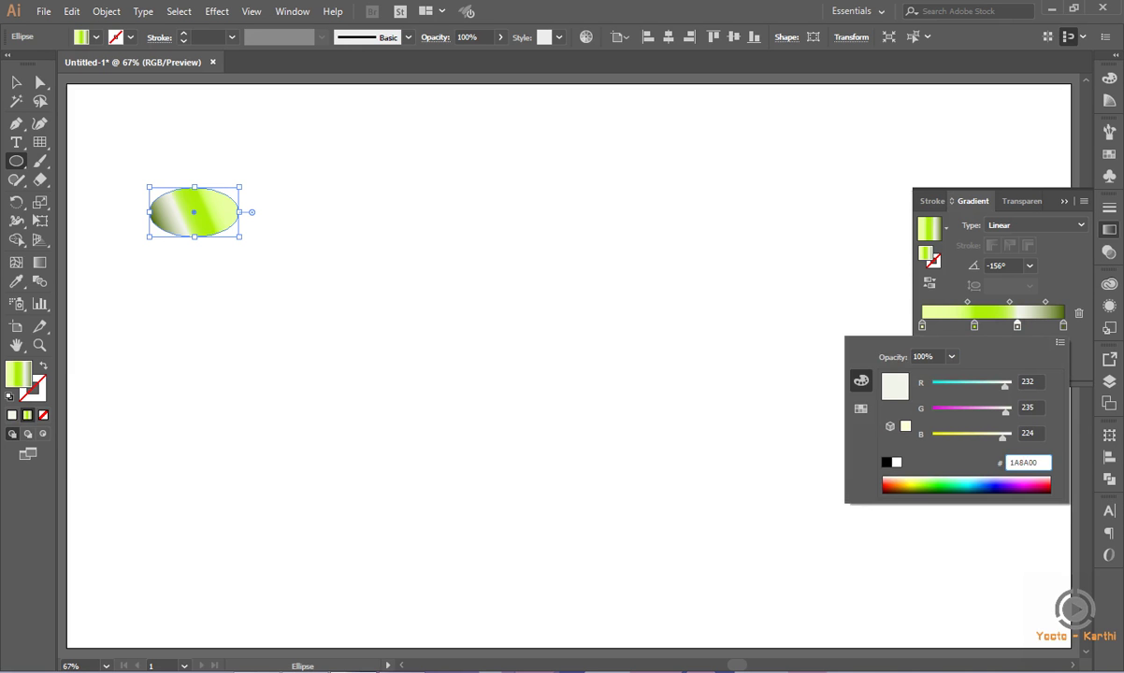
key(Return)
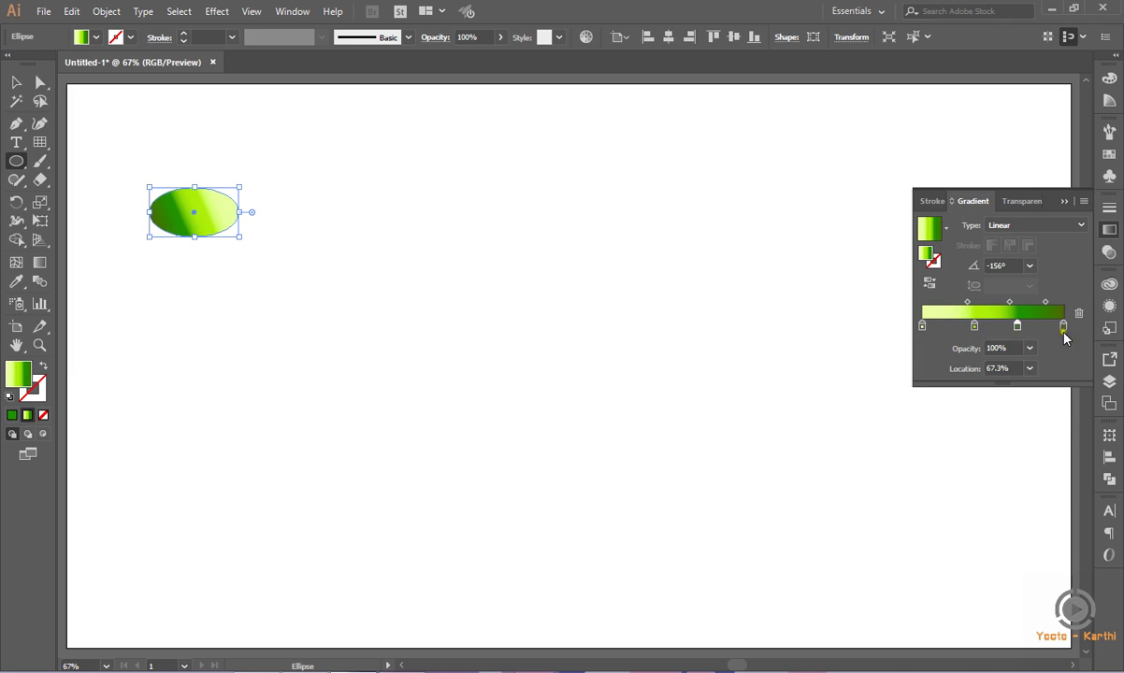
double_click(1064, 326)
click(1030, 462)
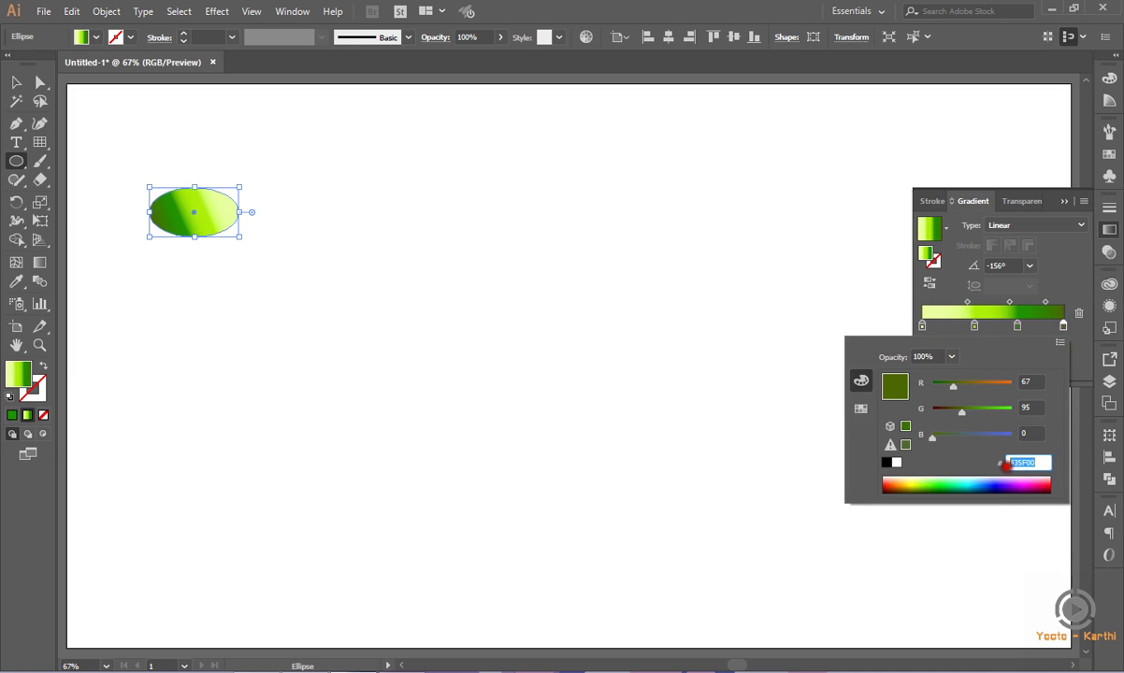
key(BackSpace)
text(15)
text(6)
key(BackSpace)
key(BackSpace)
text(46)
text(900)
key(Return)
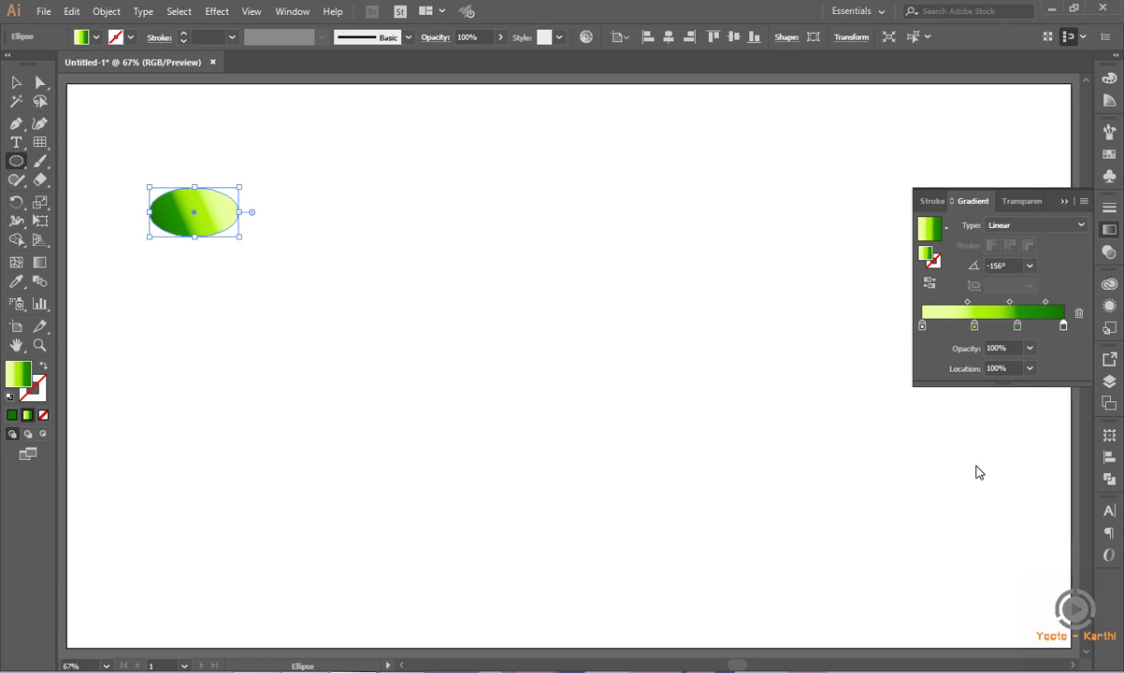
Give the first, second and third midpoints between the green stops a 50% location
click(982, 458)
click(968, 302)
click(1008, 368)
text(50)
key(Return)
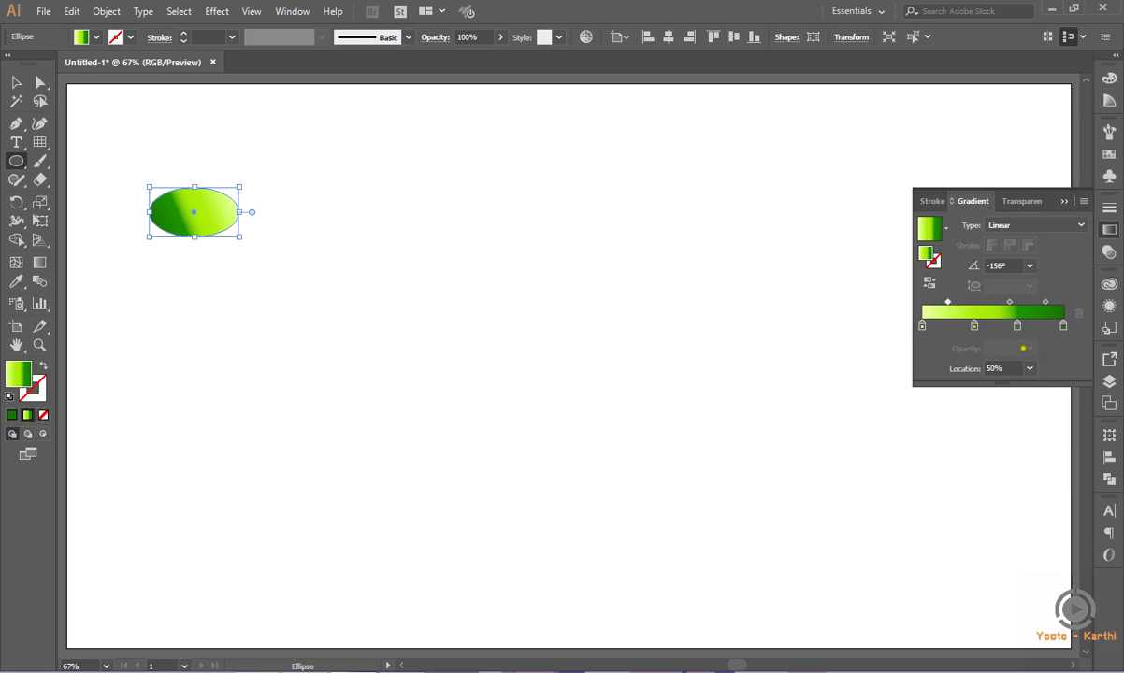
click(1009, 303)
double_click(1001, 368)
text(50)
key(Return)
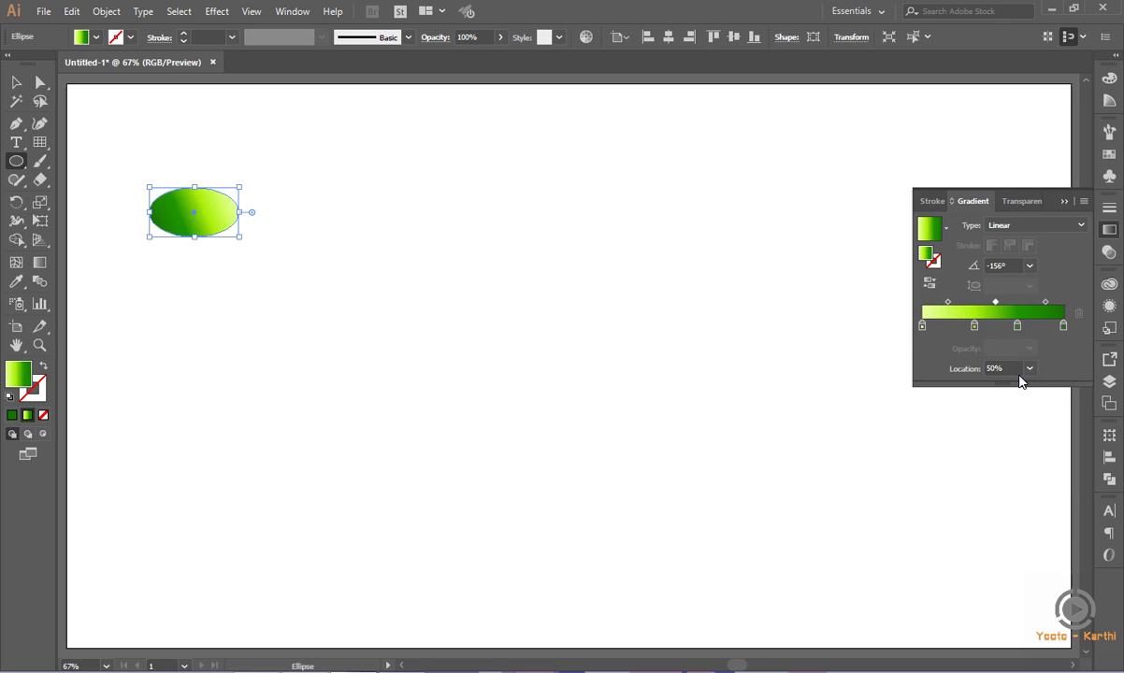
click(1046, 302)
double_click(1003, 368)
text(50)
key(Return)
Copy the green ellipse and paste the copy directly in front of it
click(1068, 200)
key(v)
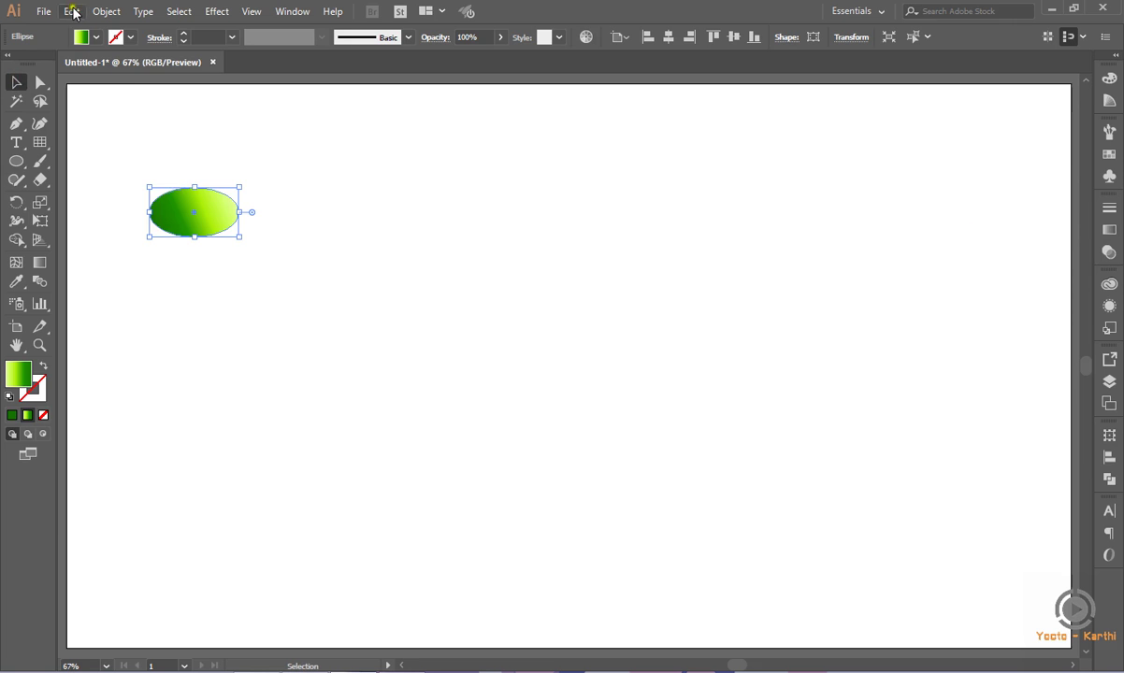
click(72, 12)
click(108, 103)
click(72, 11)
click(105, 86)
click(71, 11)
click(113, 121)
Scale the front copy uniformly to 90%, then select both ellipses
right_click(191, 205)
mouse_move(239, 431)
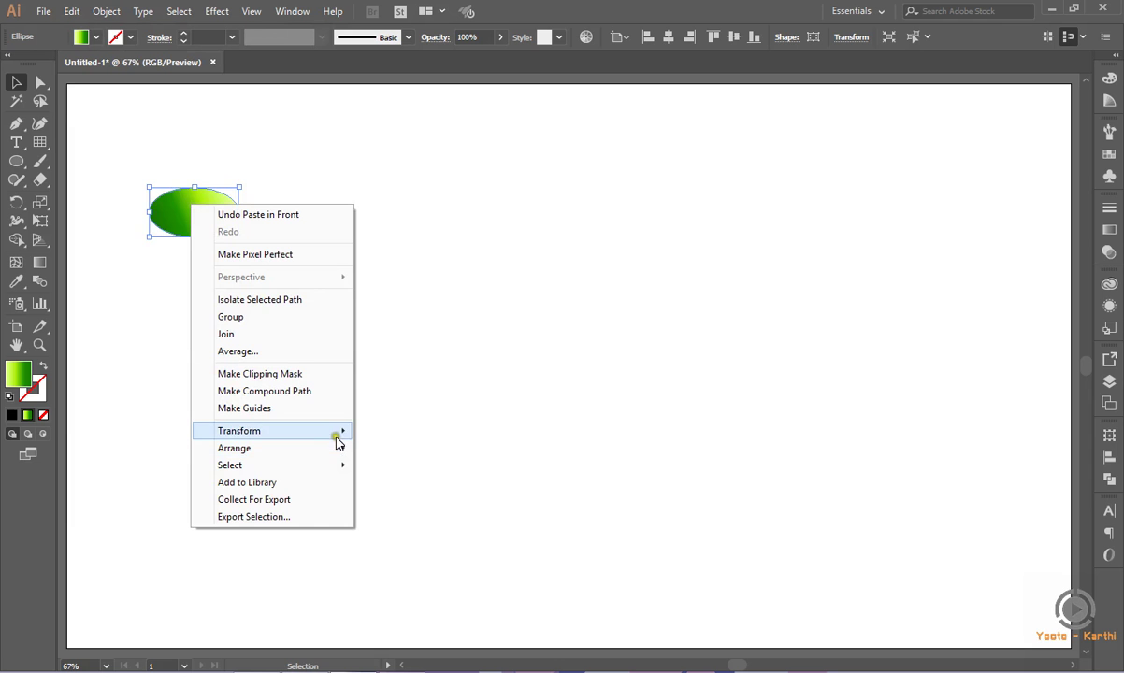
click(386, 505)
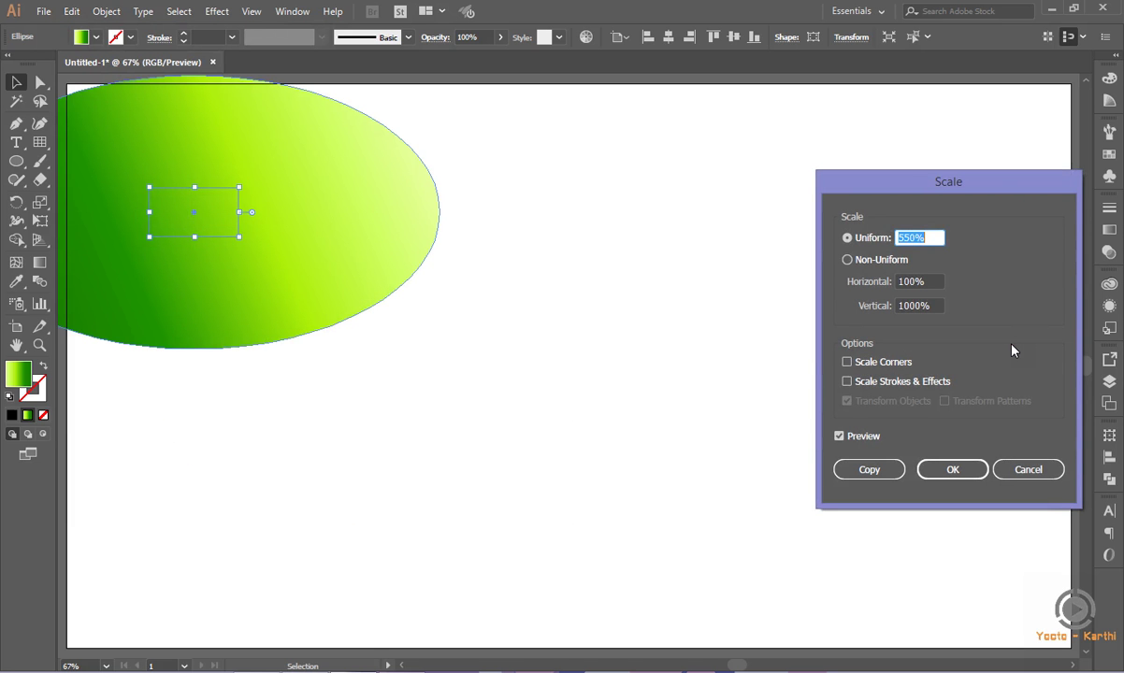
text(80)
key(Tab)
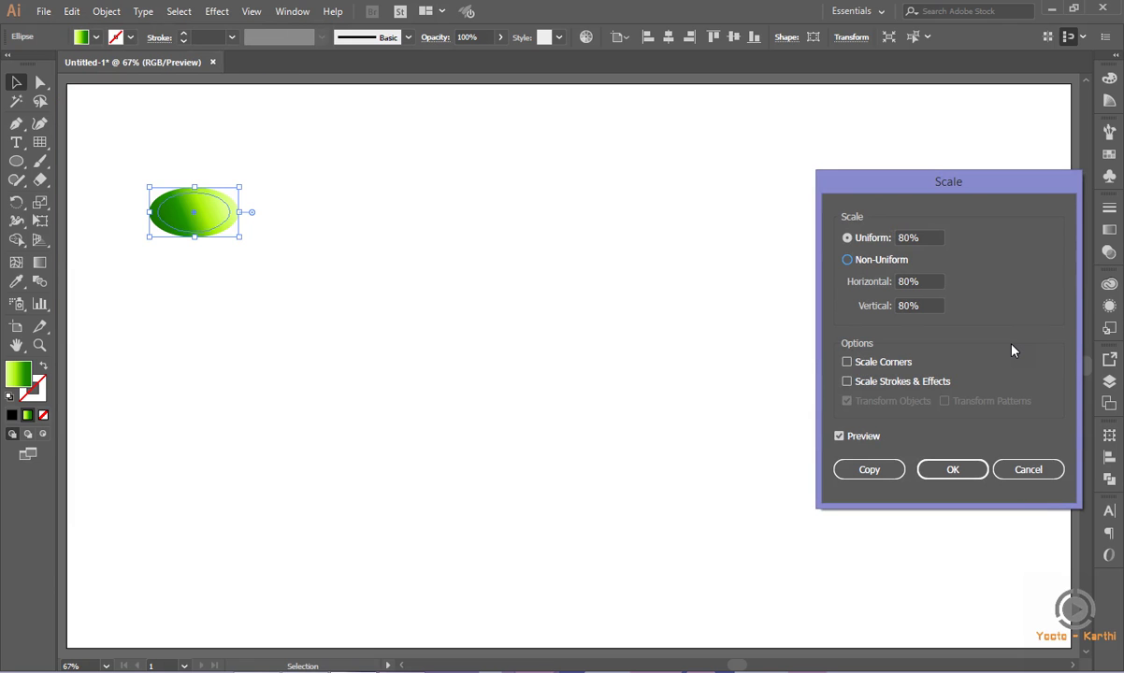
click(924, 238)
key(Up)
key(Up)
key(Up)
key(Up)
key(Up)
key(Up)
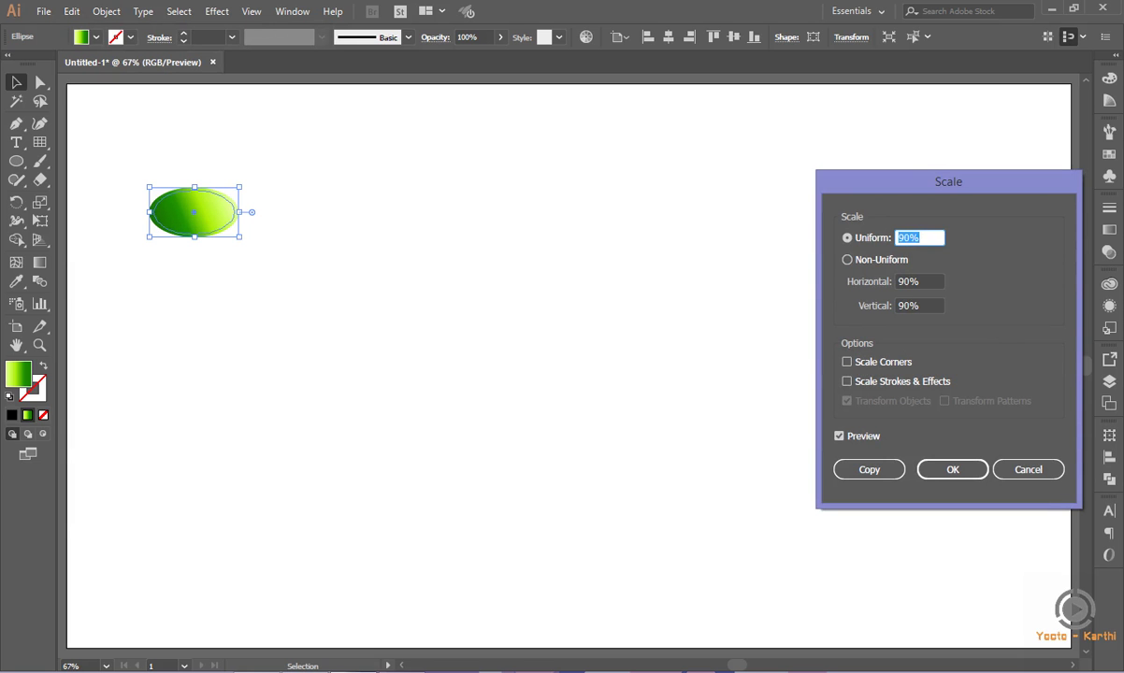
key(Return)
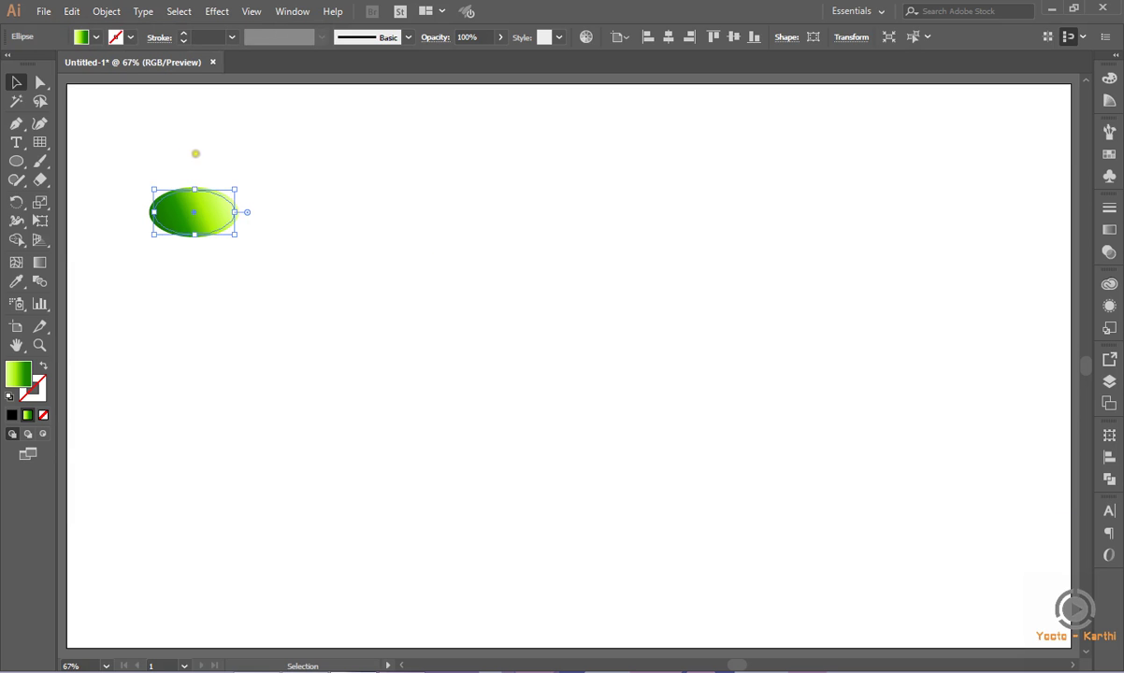
drag(180, 147, 234, 241)
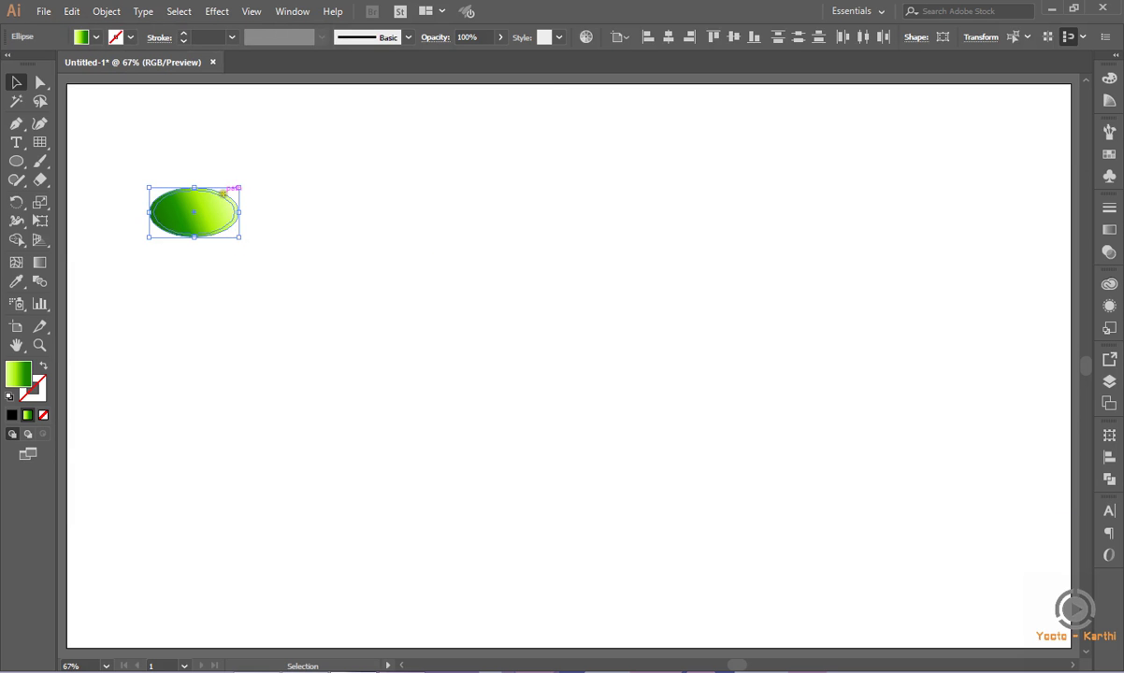
Align both ellipses on their right edges, then select the smaller copy and show its gradient settings
click(692, 36)
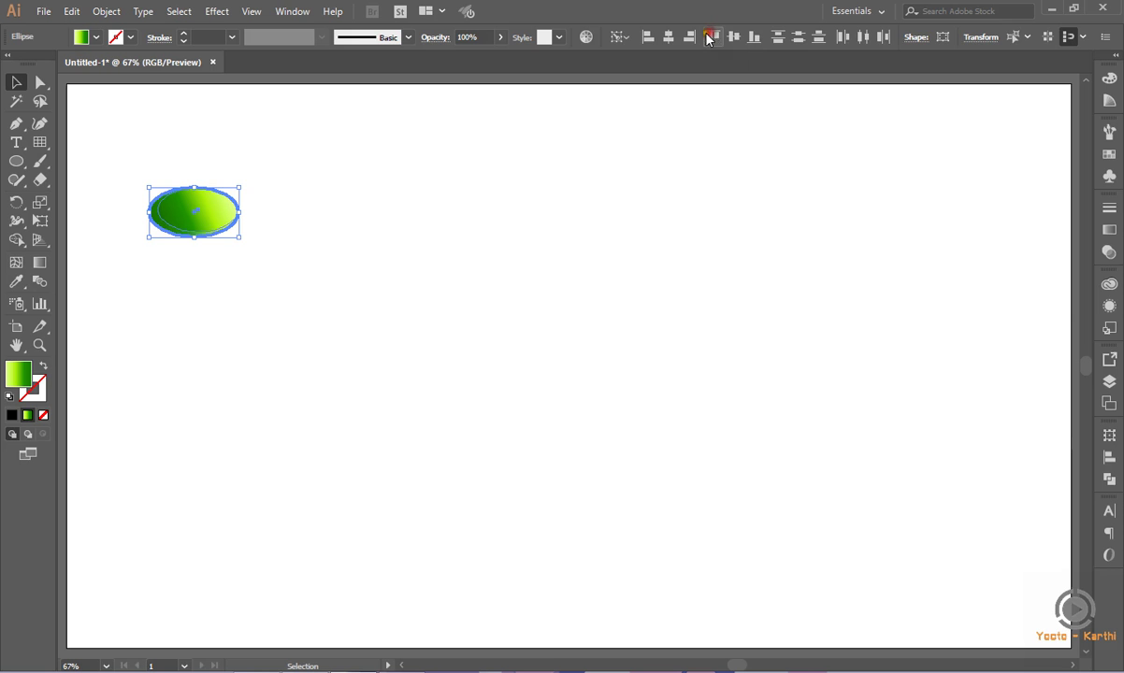
click(442, 156)
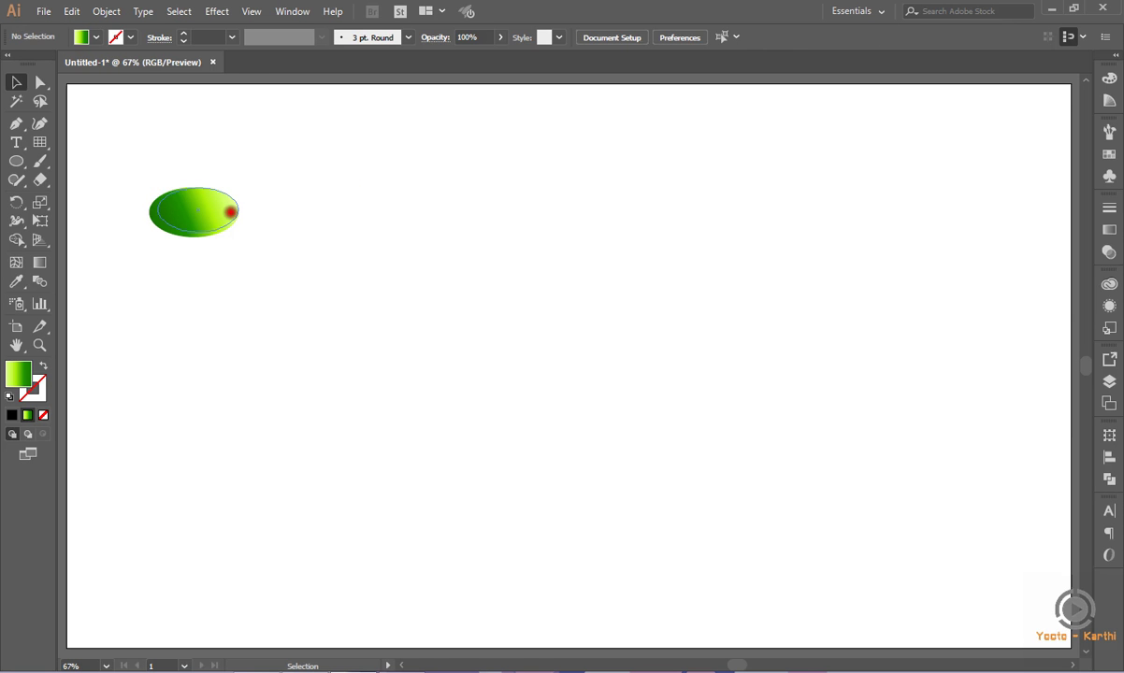
click(219, 201)
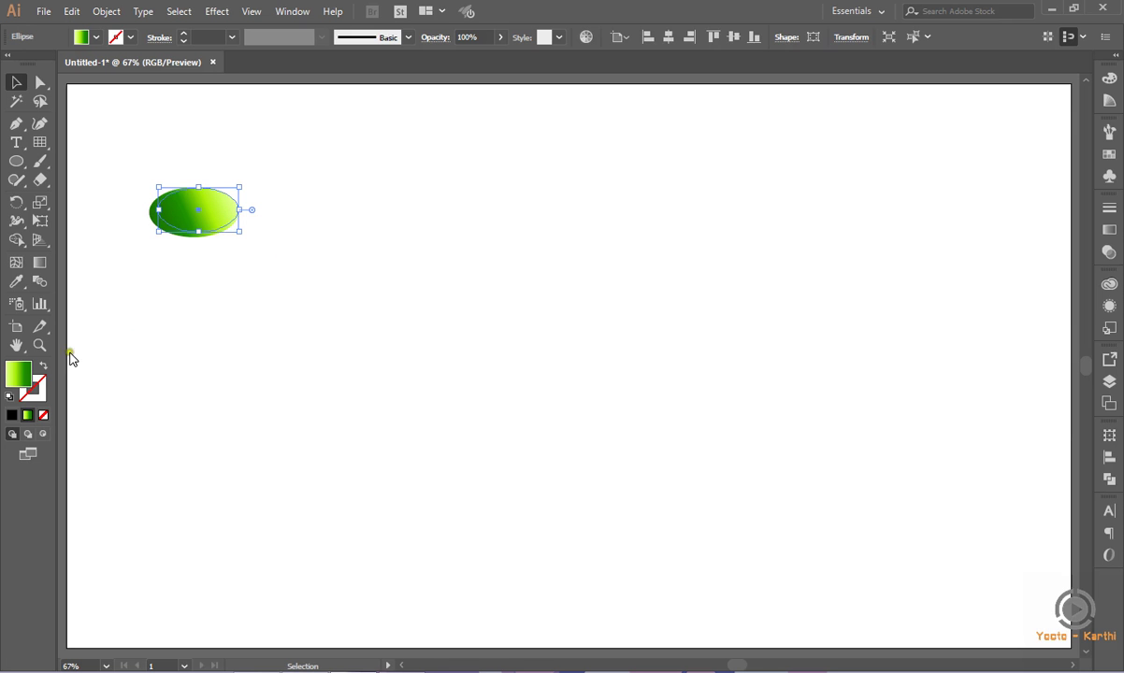
double_click(17, 374)
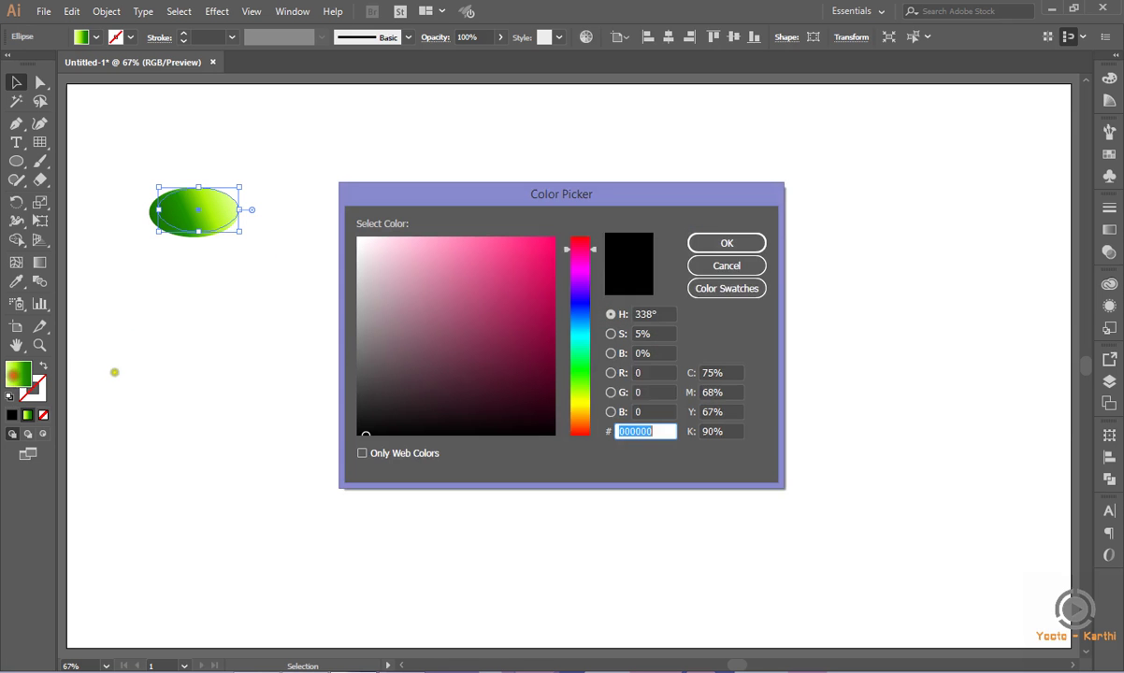
click(726, 266)
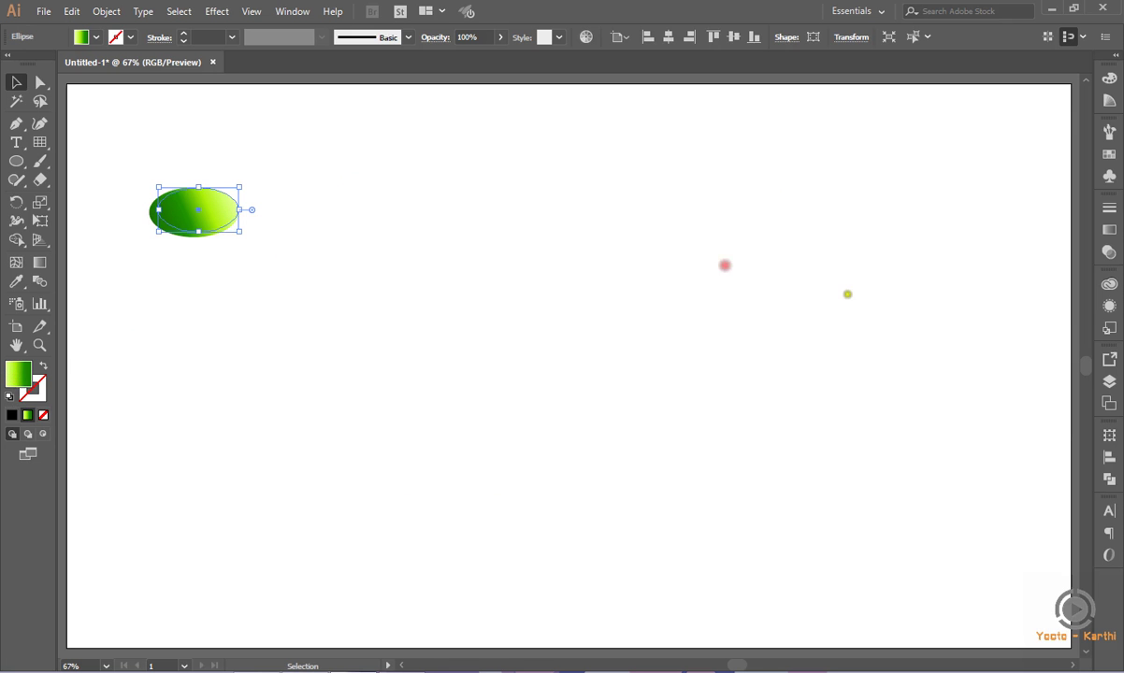
click(1108, 231)
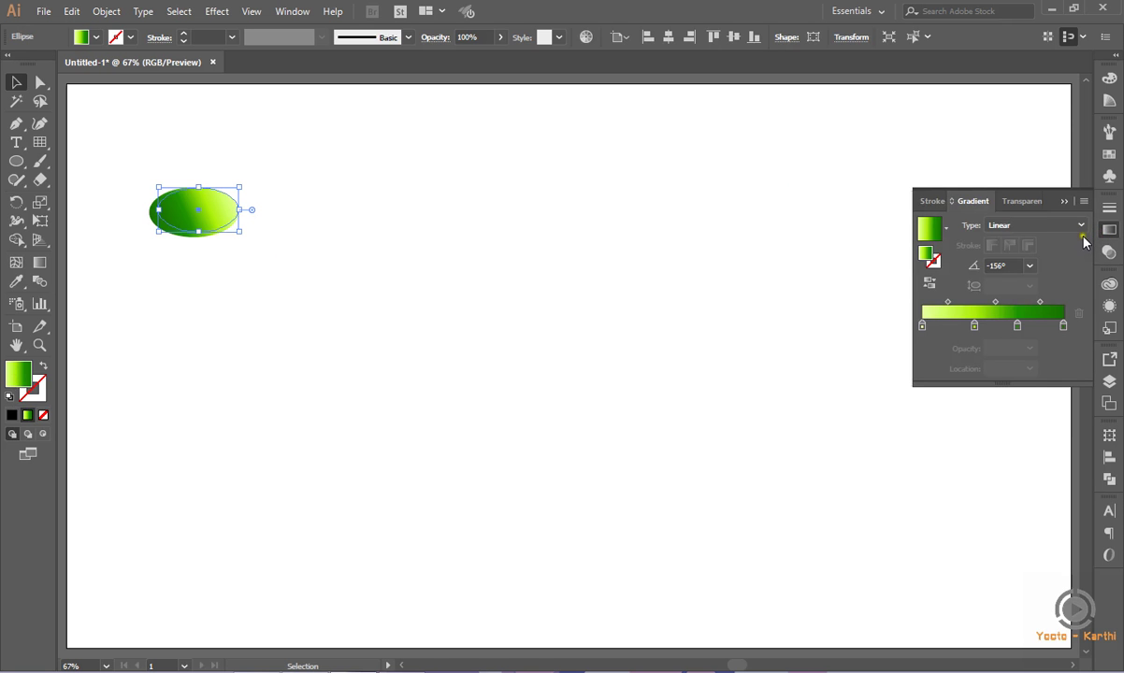
Make the ellipse's gradient radial with a 68.3° angle and 95.8% aspect ratio
click(1037, 226)
click(1028, 259)
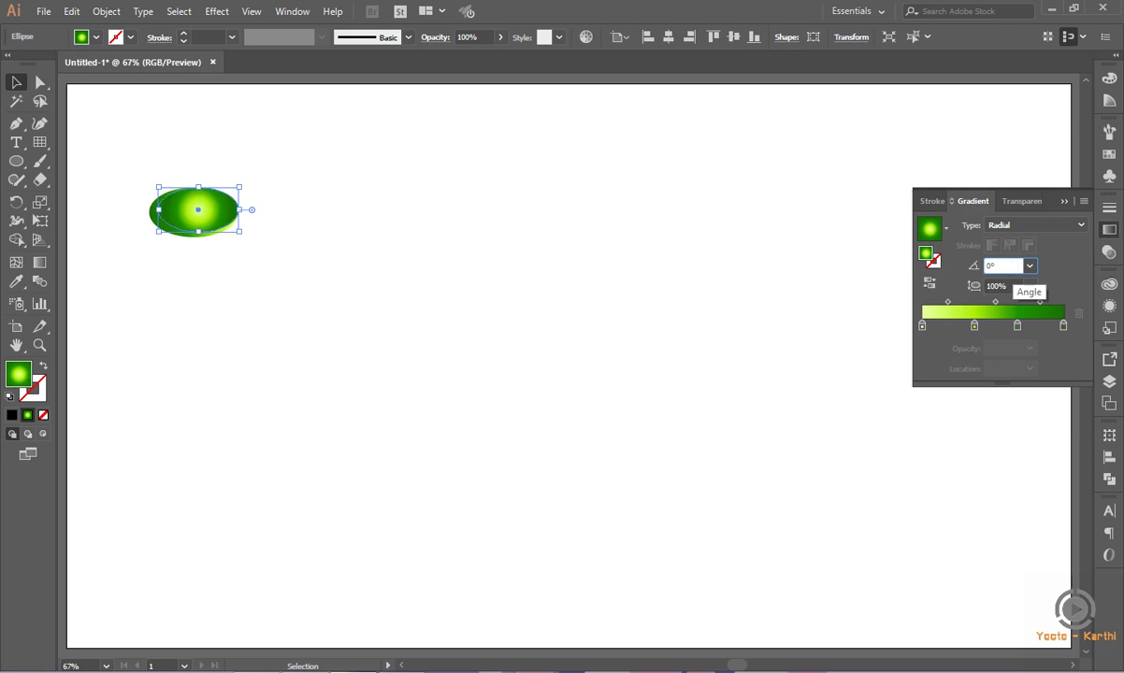
text(68.3)
key(Tab)
text(95)
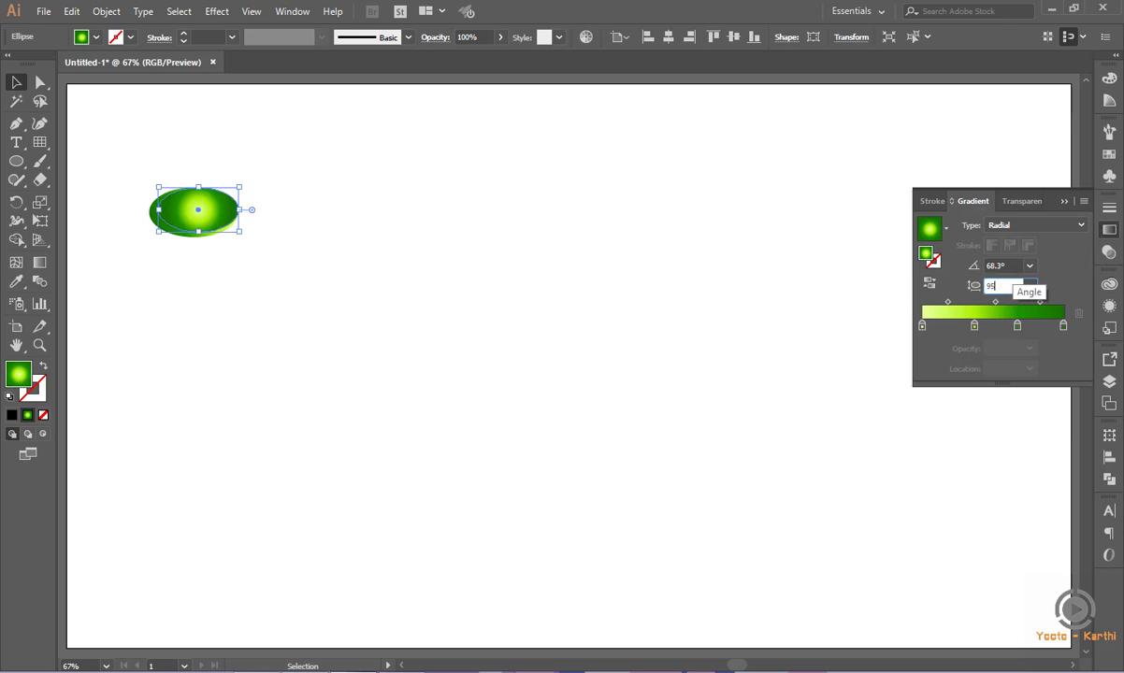
key(Return)
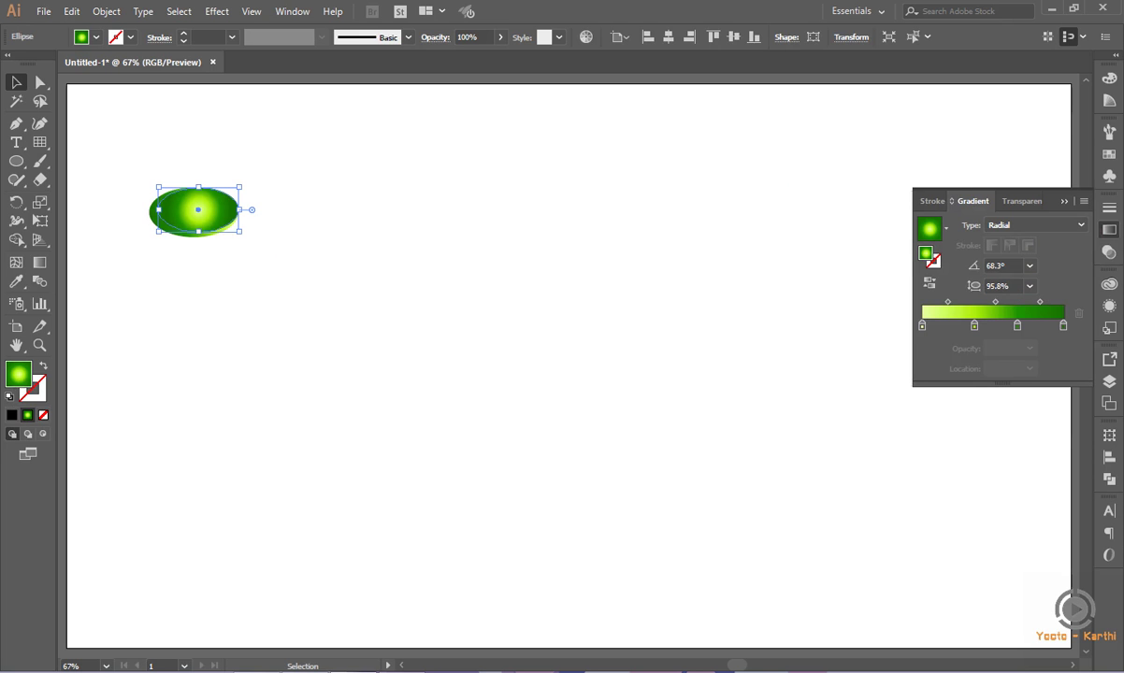
Move the first gradient stop to 16% and recolour it white FFFFFF
click(922, 326)
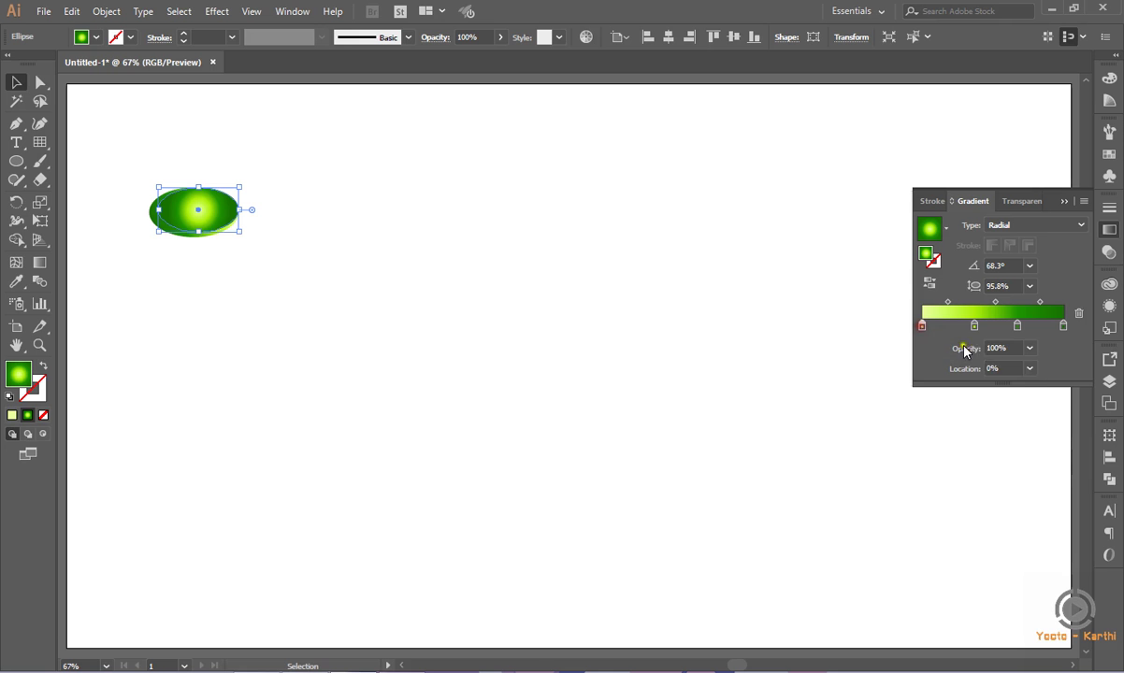
click(999, 369)
text(16)
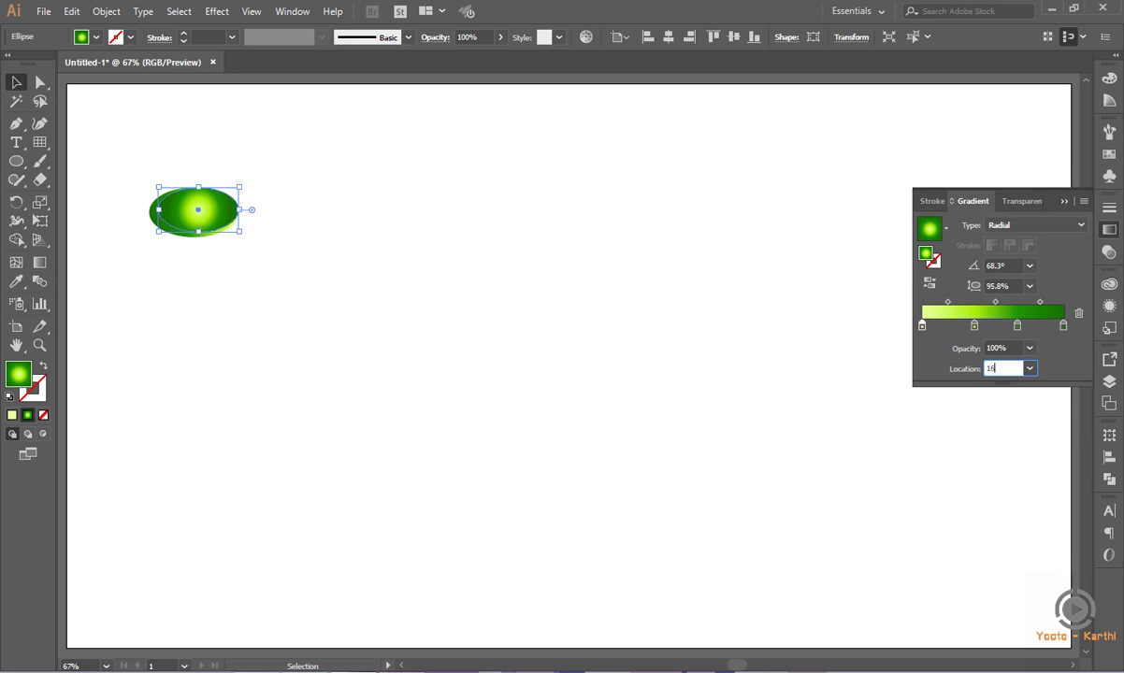
key(Return)
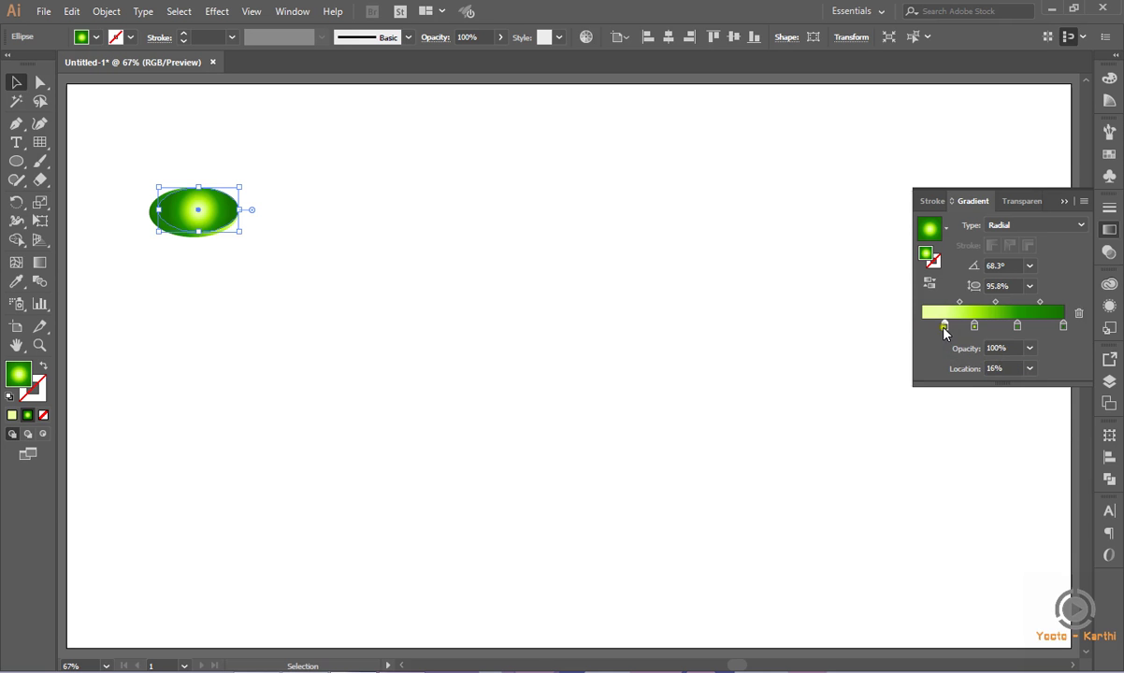
double_click(944, 328)
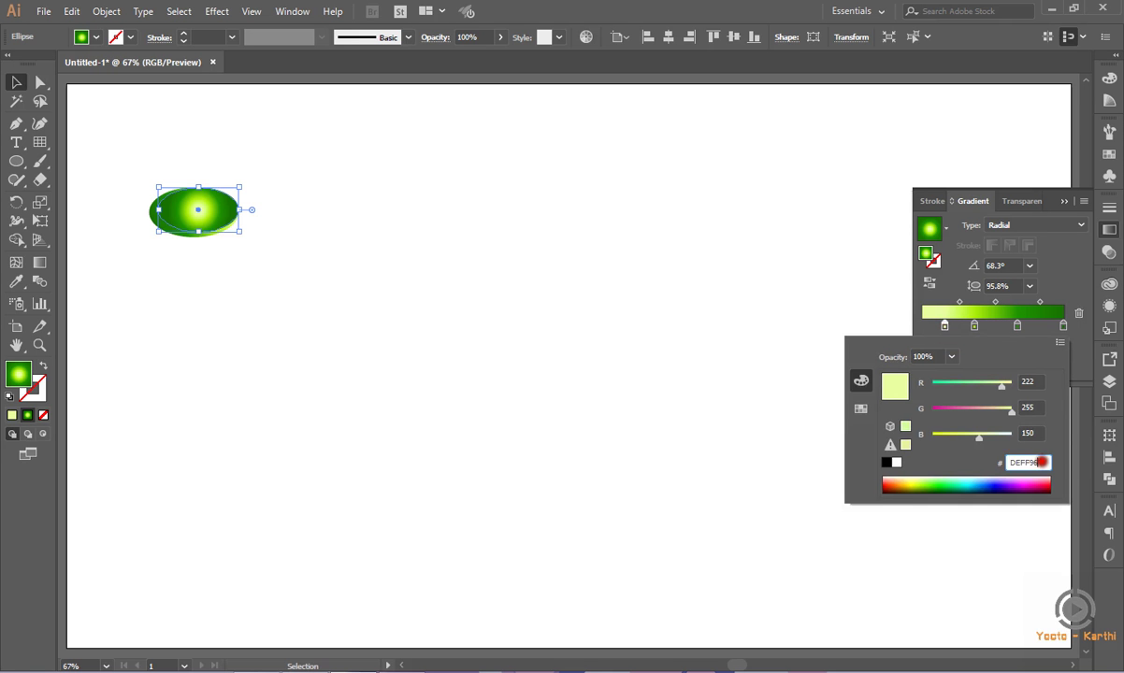
key(BackSpace)
key(Return)
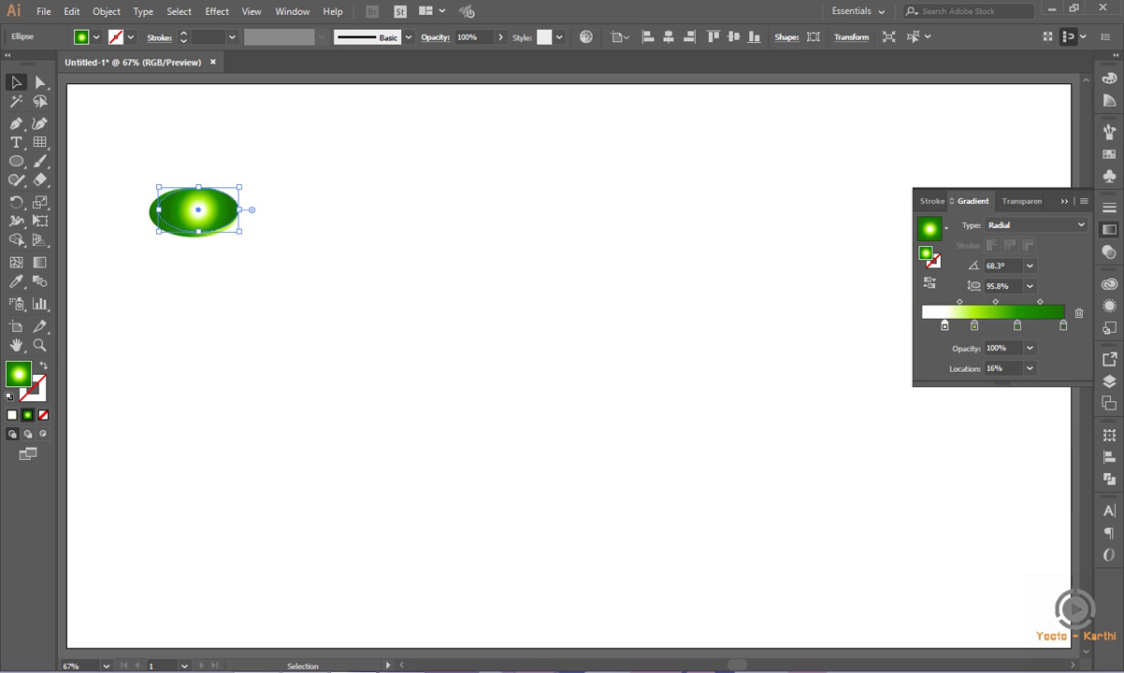
Set the second gradient stop's location to 49%
click(975, 326)
click(1000, 369)
key(ctrl+a)
text(49)
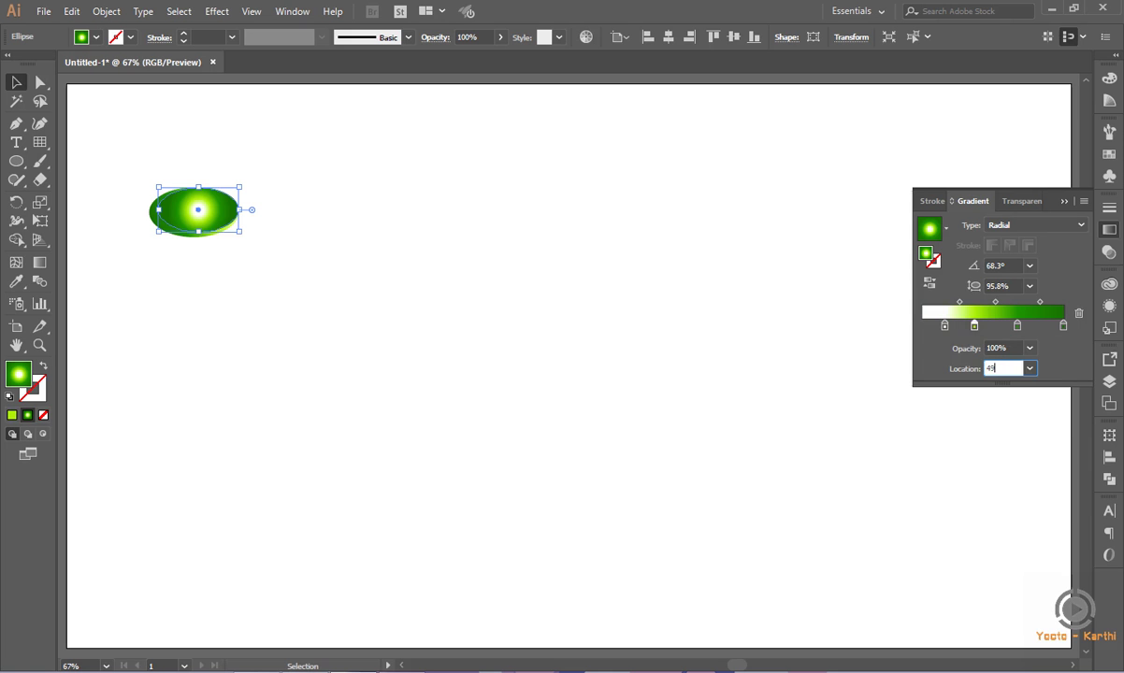
key(Return)
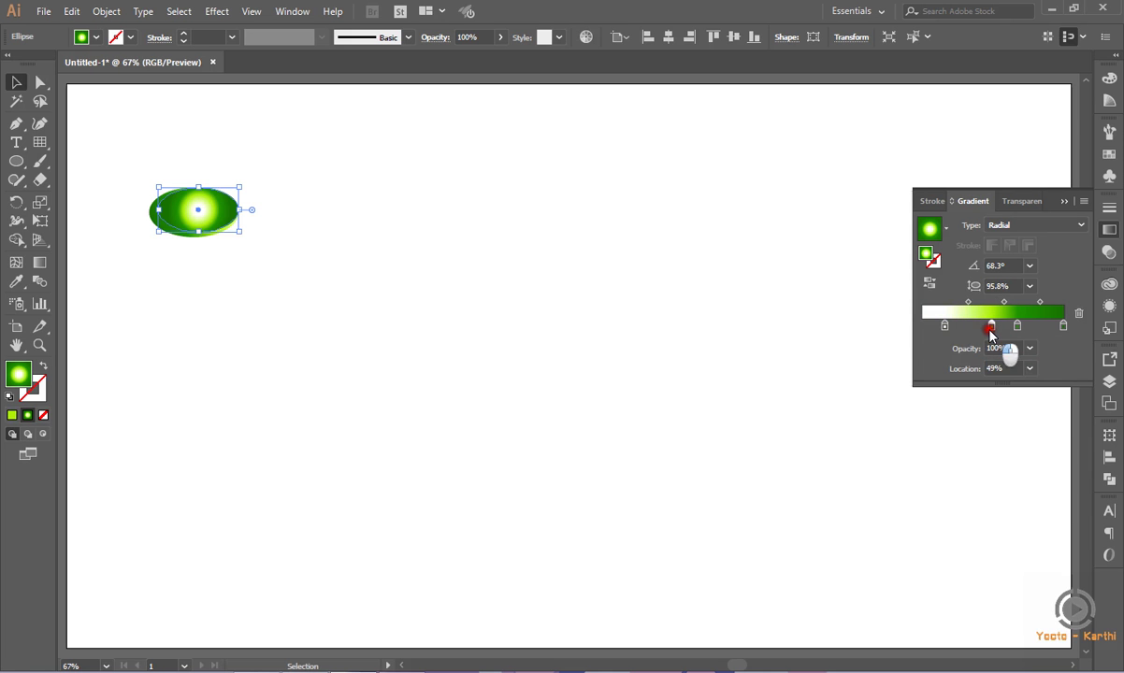
Set the second, third and last gradient stops to hex DEFF96, A1E600 and 5AC226
double_click(992, 326)
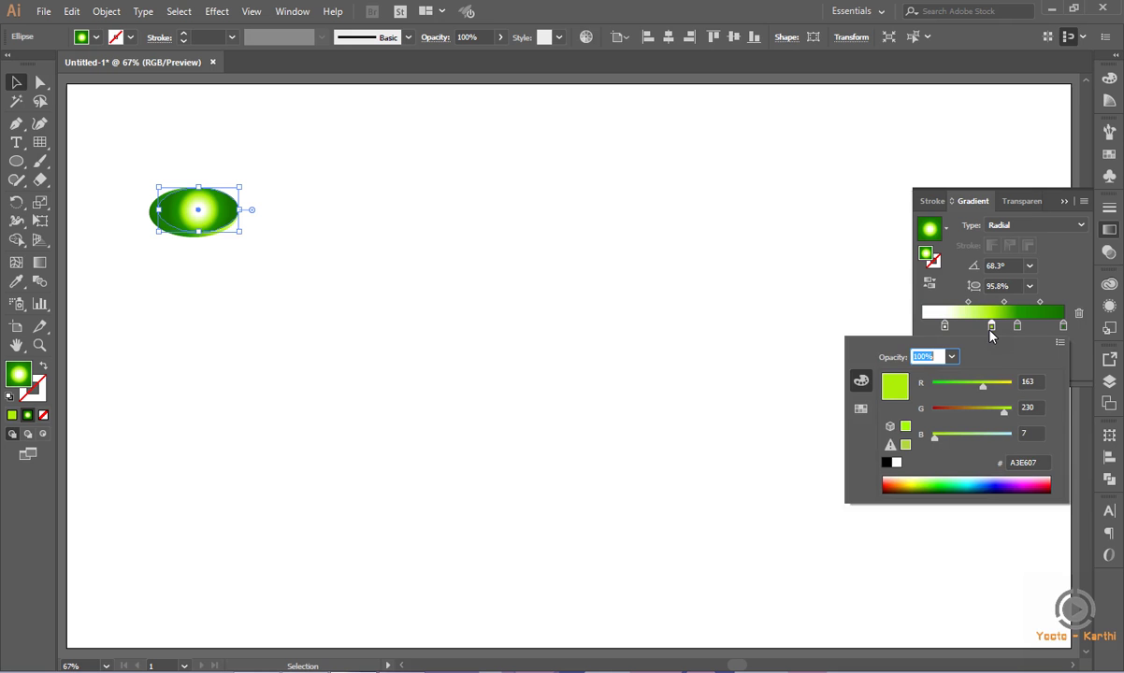
click(1027, 462)
key(BackSpace)
text(DEFF96)
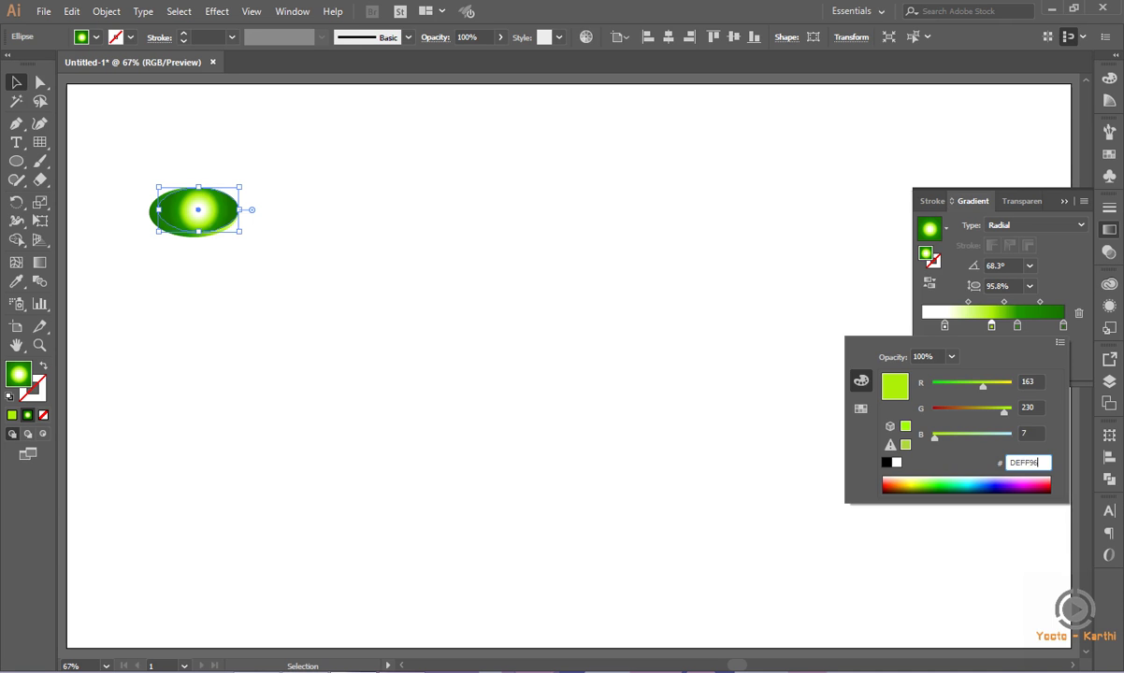
key(Return)
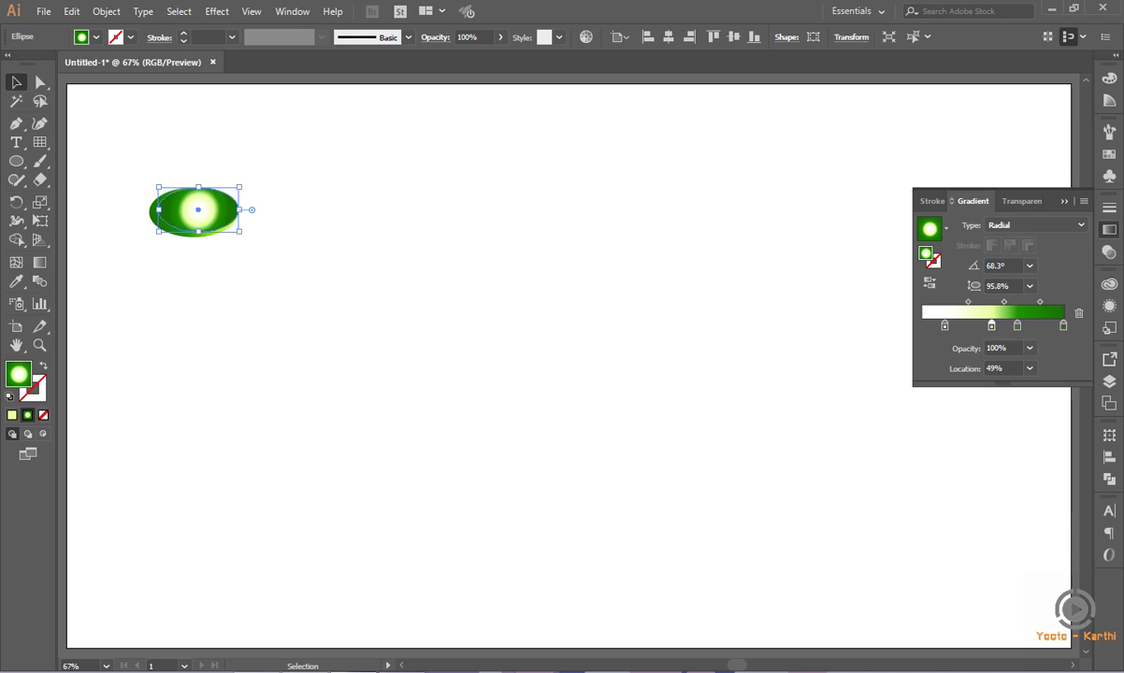
click(1019, 326)
double_click(1019, 326)
key(BackSpace)
text(A1E600)
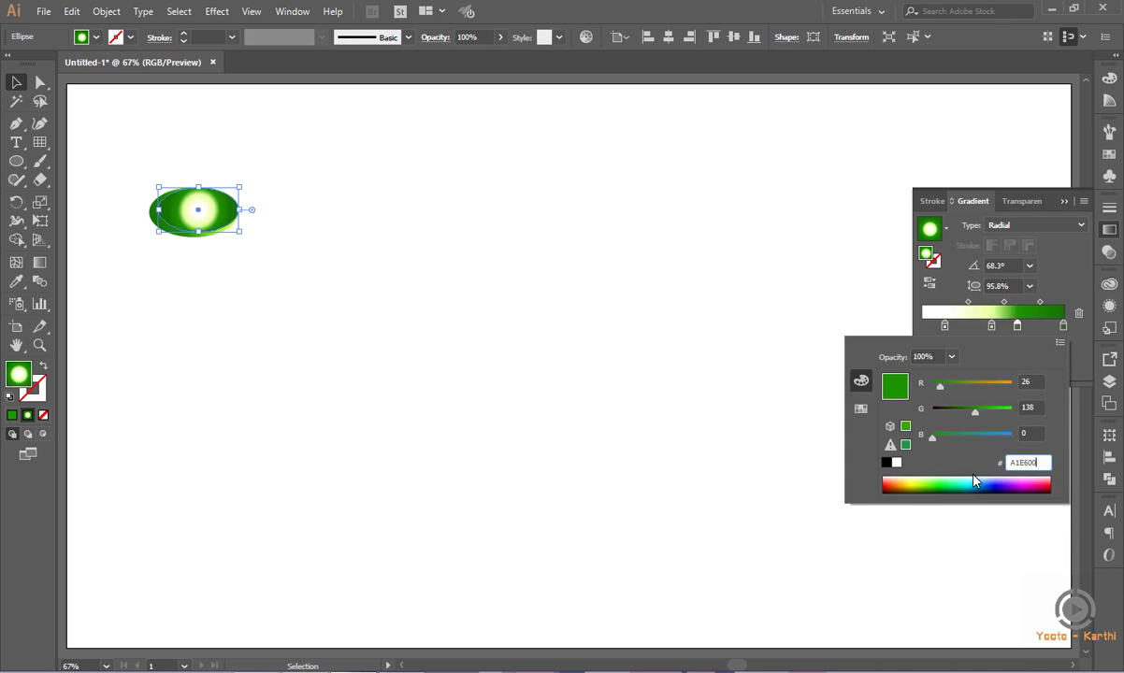
key(Return)
double_click(1062, 325)
click(1038, 458)
key(BackSpace)
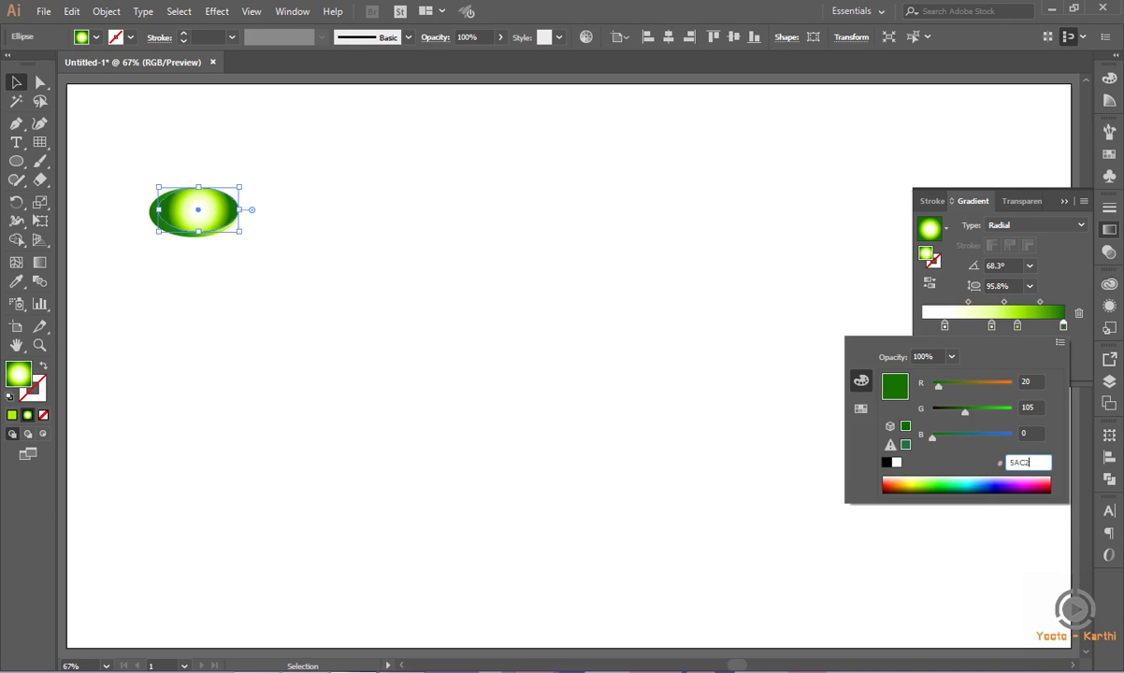
key(Return)
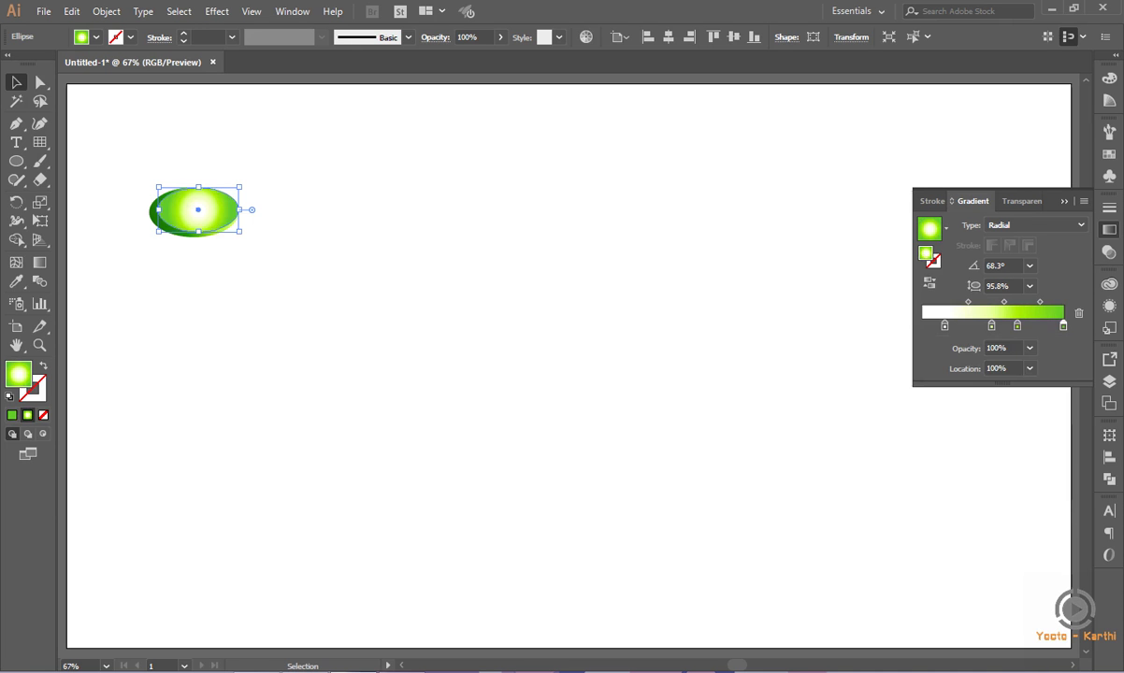
Move the third gradient stop to 79%
click(1017, 326)
click(1001, 369)
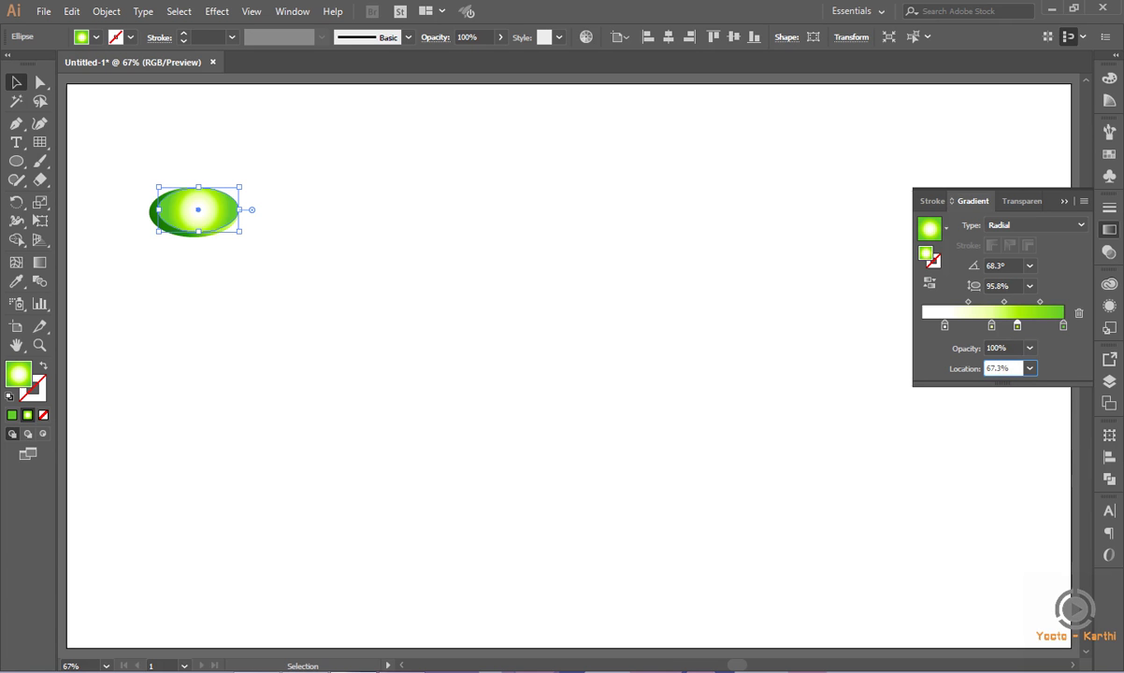
text(67)
key(Return)
click(1005, 302)
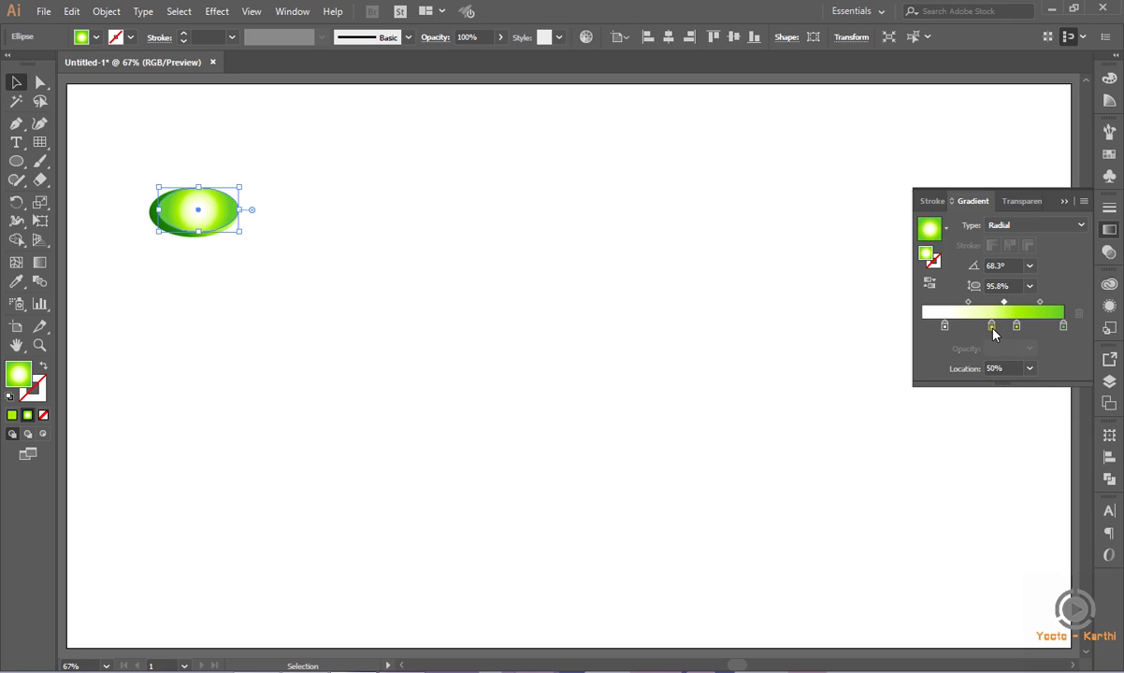
click(991, 325)
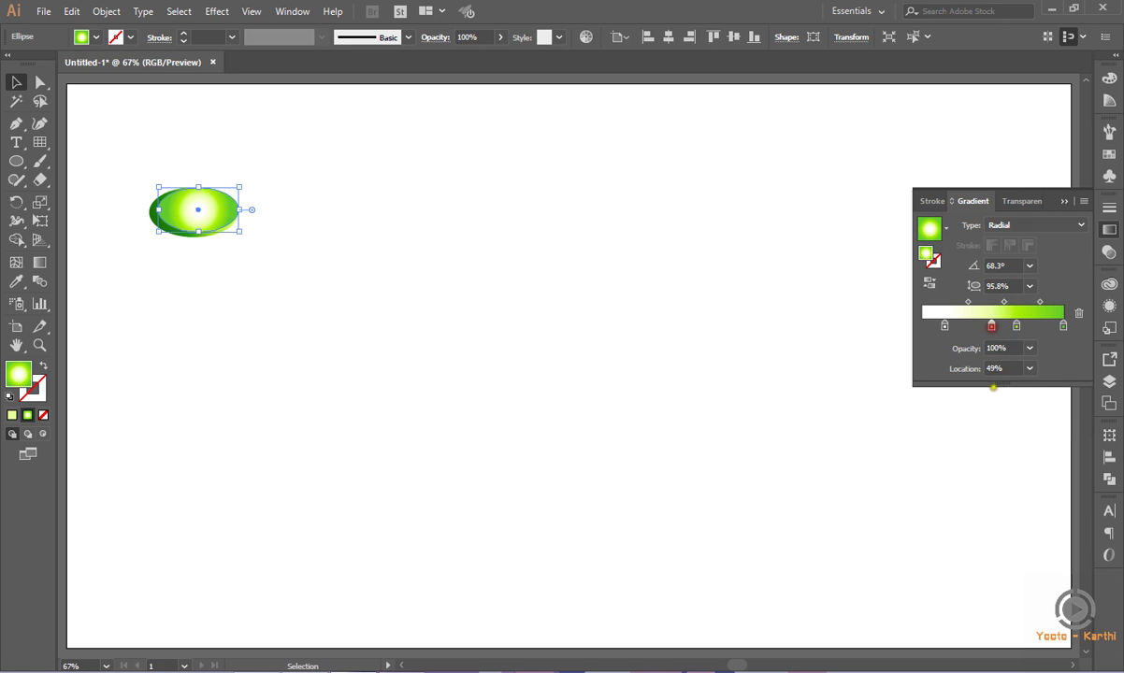
click(1018, 326)
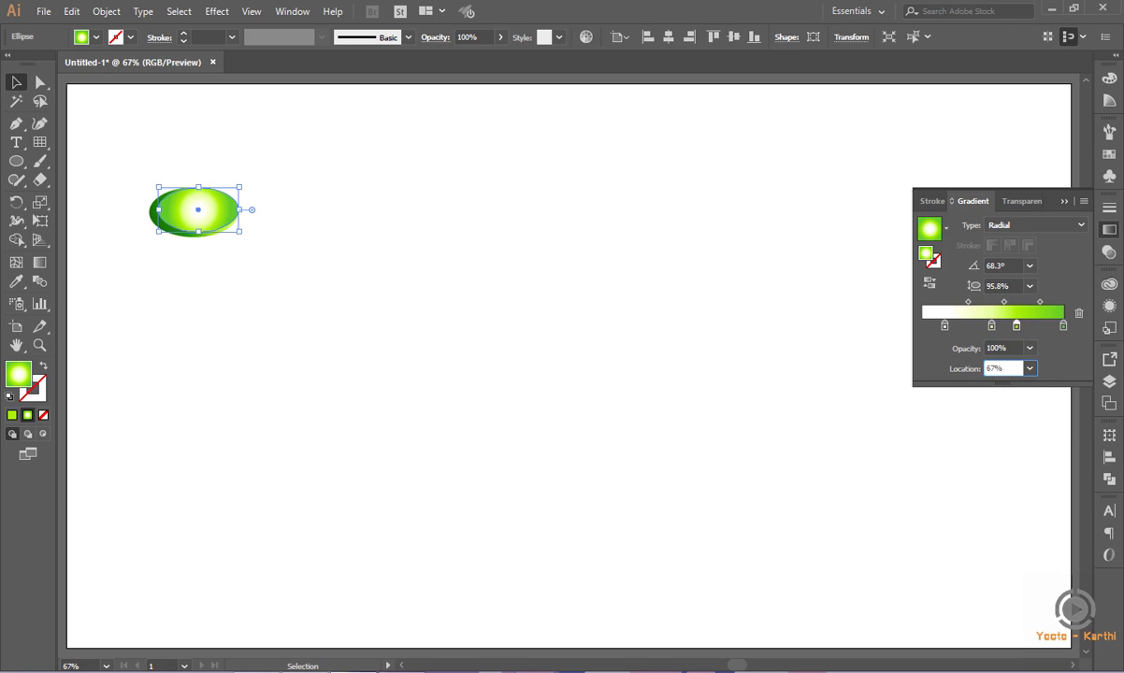
text(7)
key(Return)
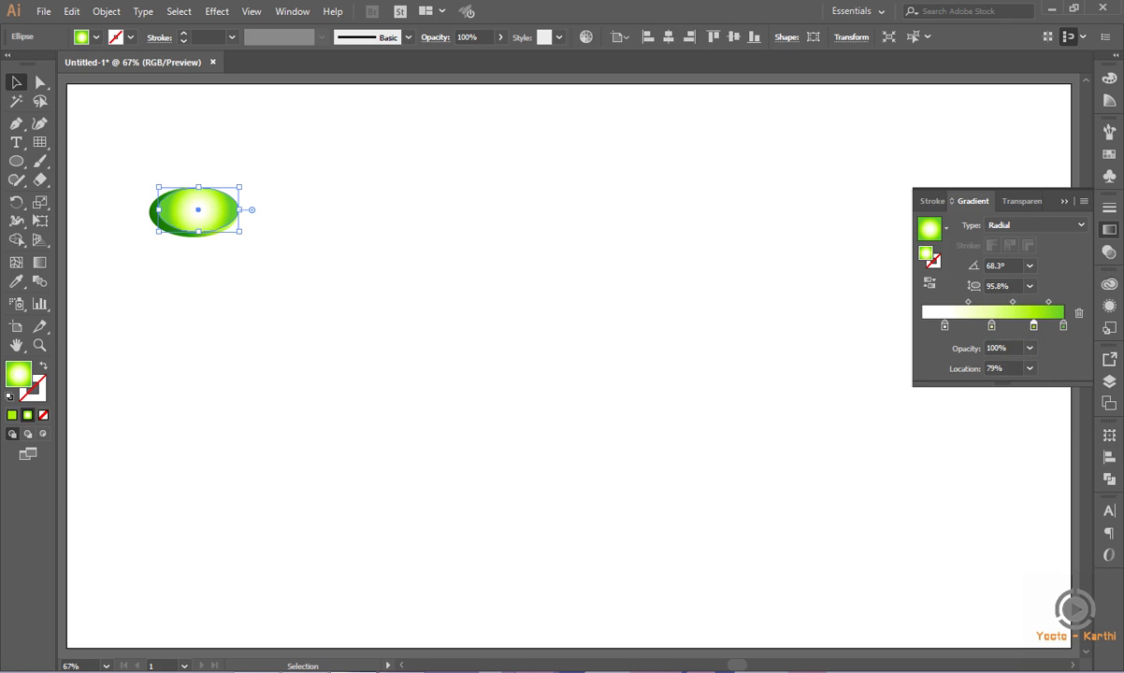
Set the midpoint between the second and third stops to 68%, then deselect to preview
click(1012, 302)
click(1006, 368)
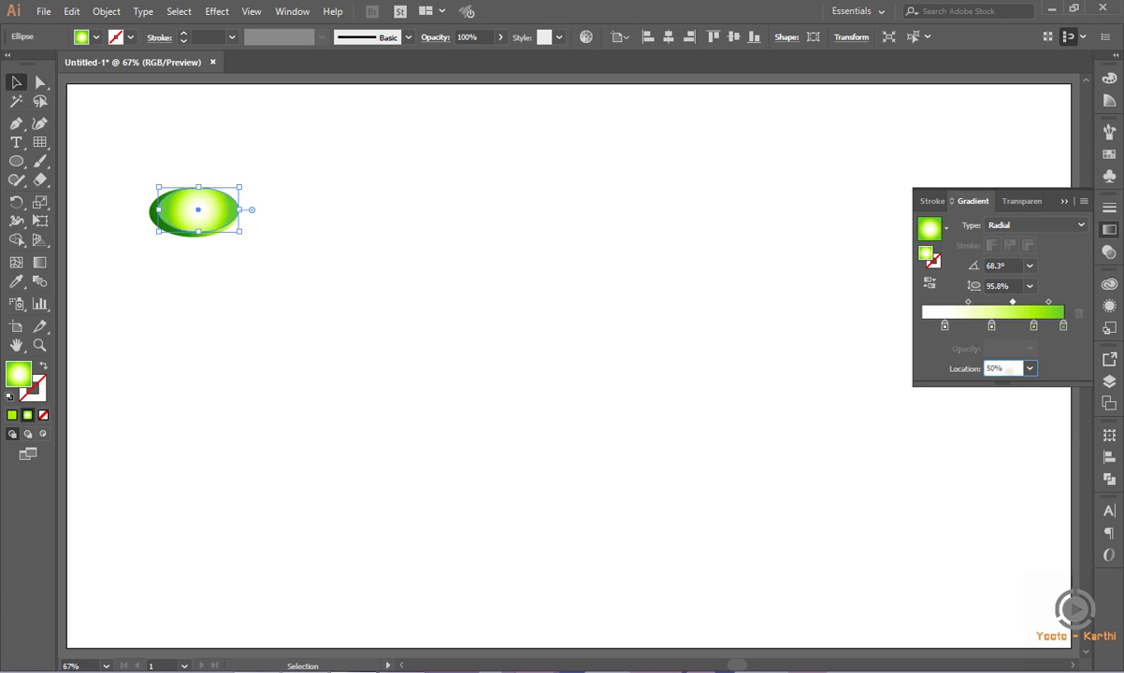
text(68)
key(Return)
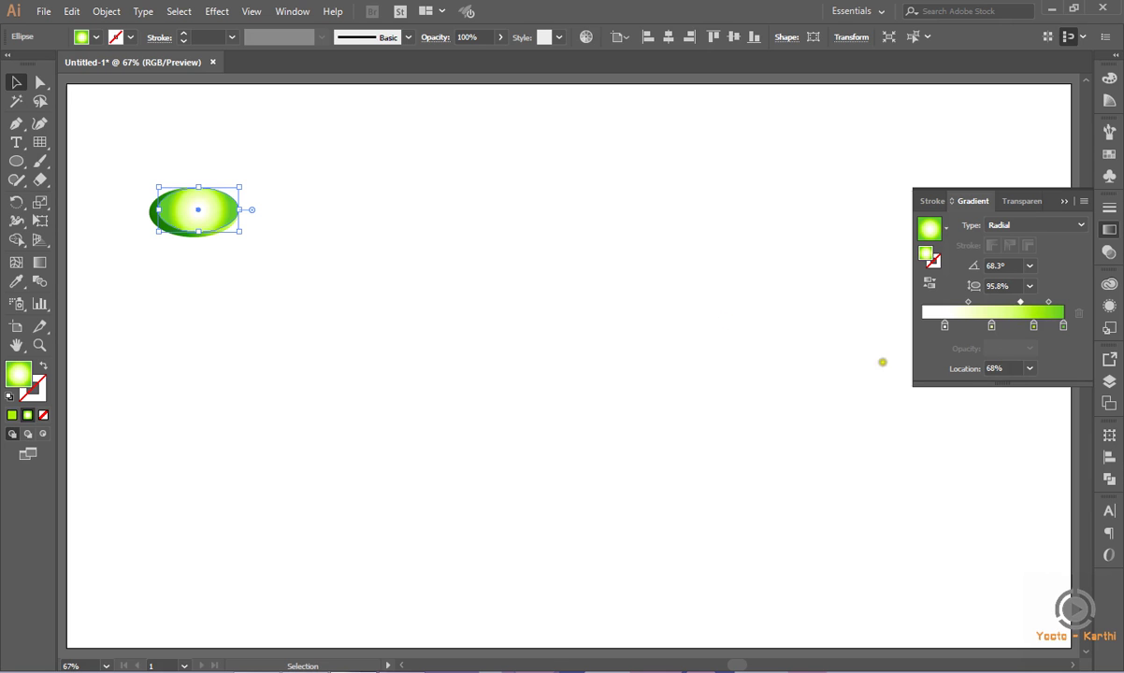
click(661, 289)
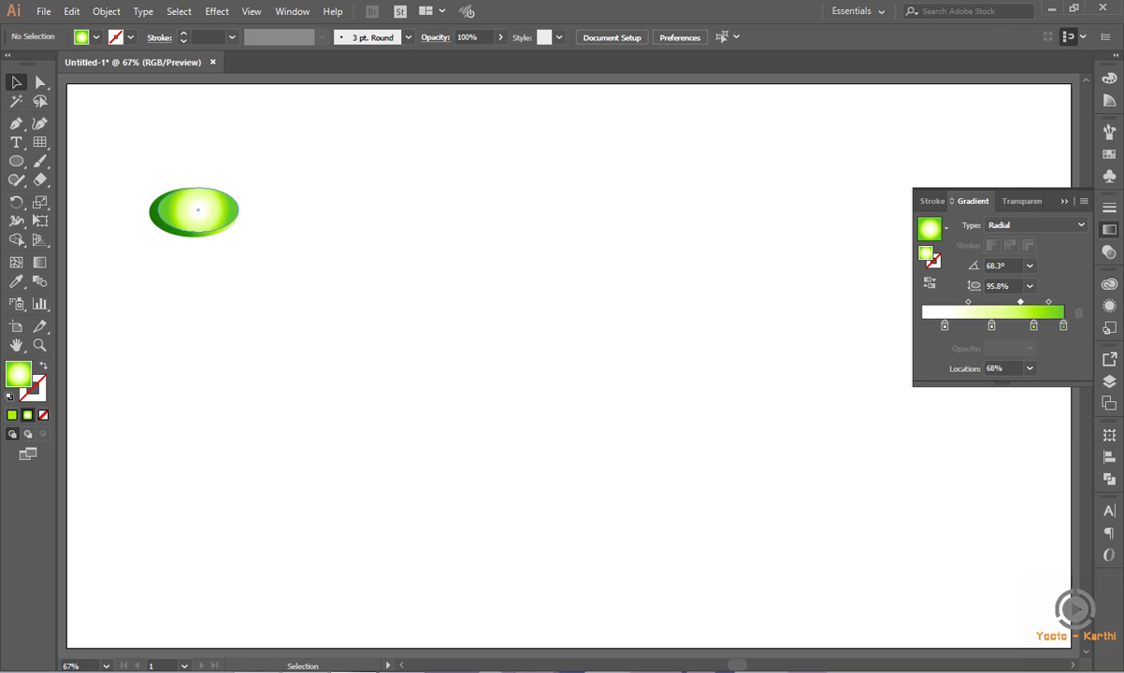
Set the smaller ellipse's radial gradient aspect ratio to 200%
click(195, 196)
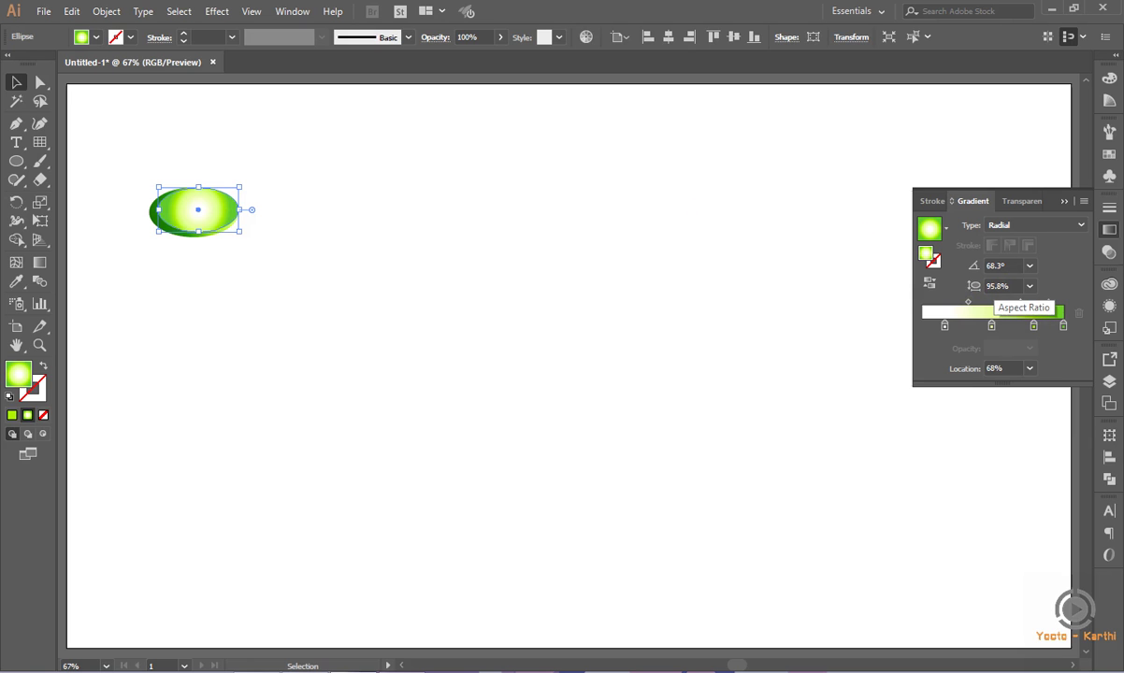
click(337, 229)
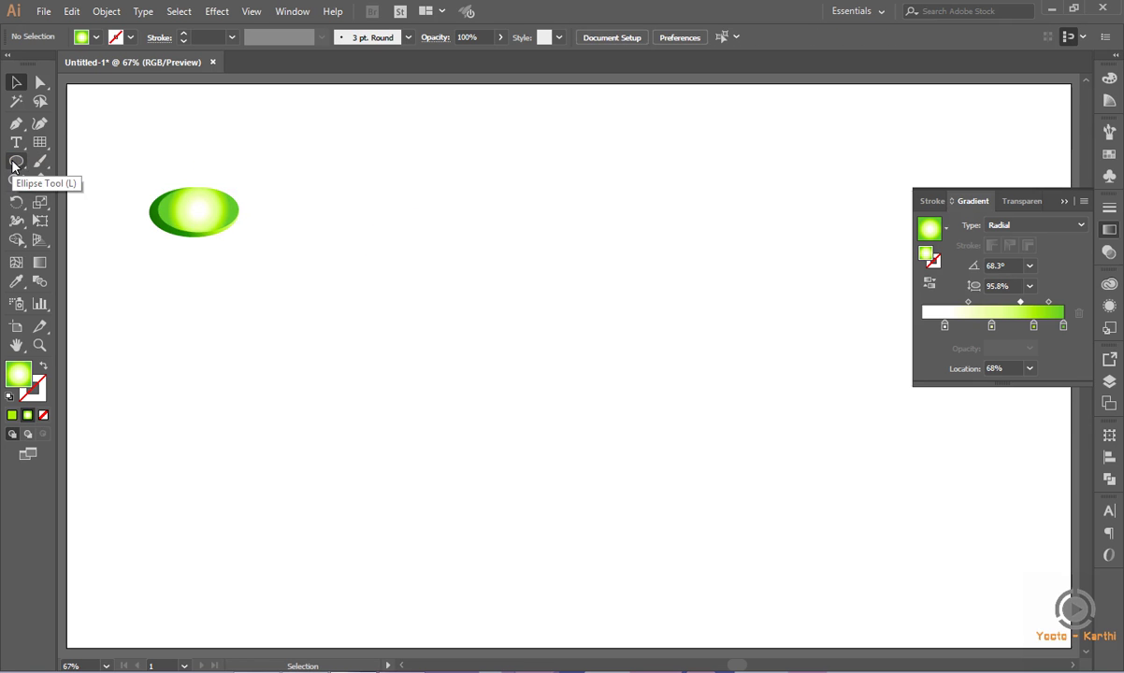
click(179, 206)
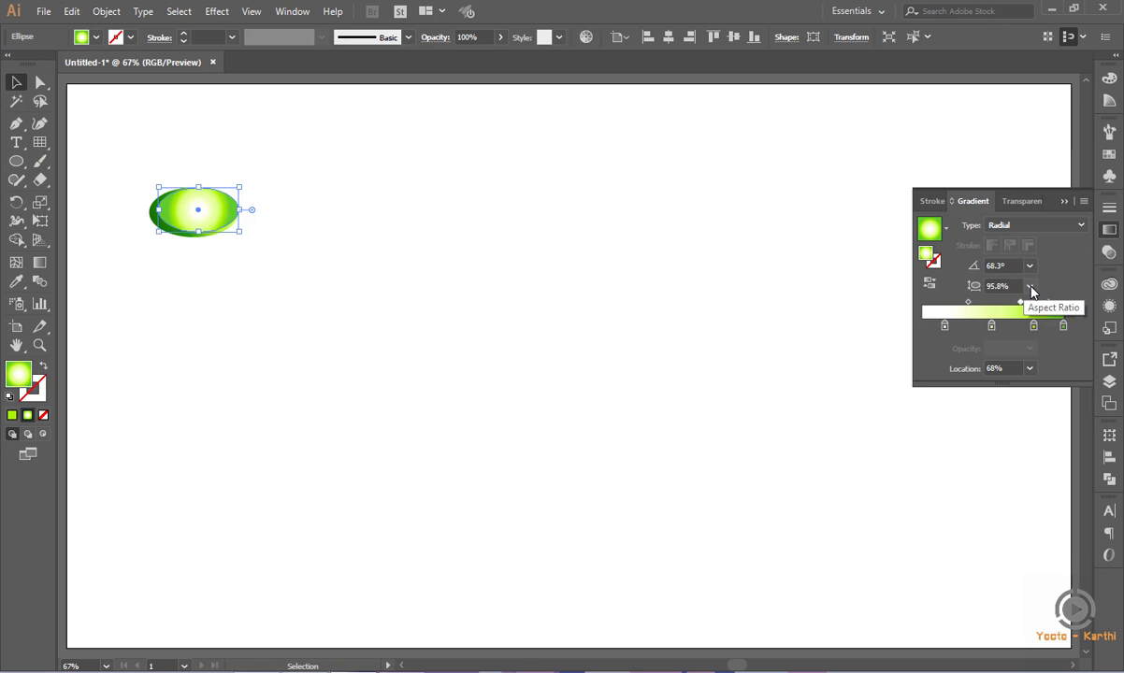
click(1031, 287)
click(1051, 457)
click(1030, 287)
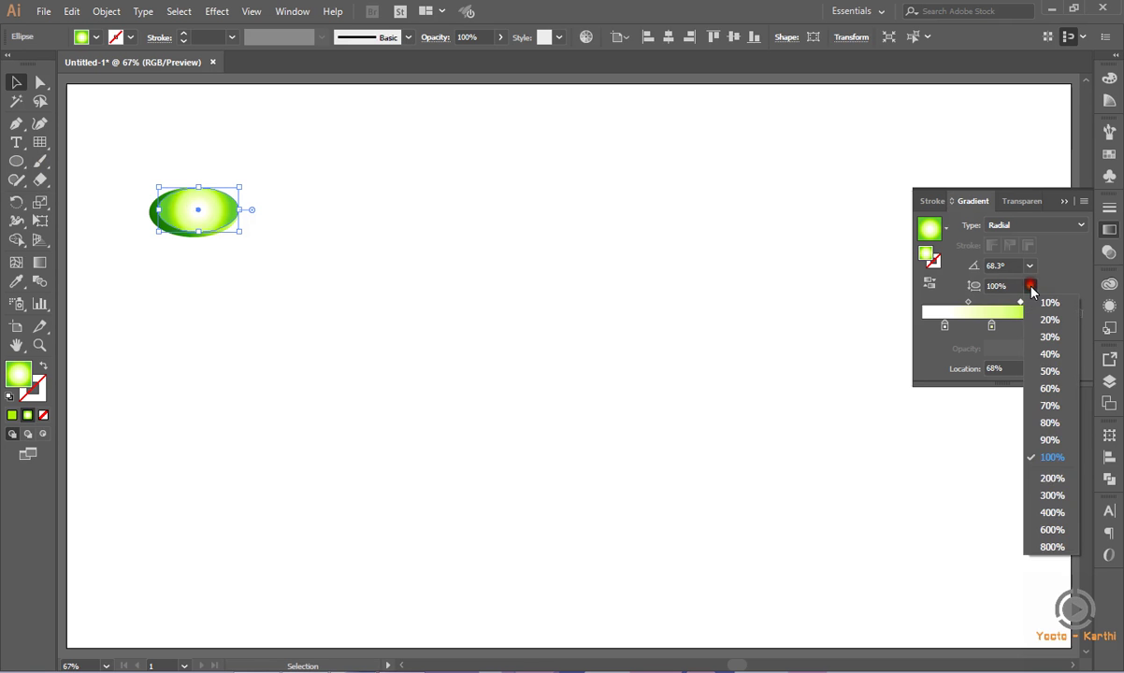
click(1052, 495)
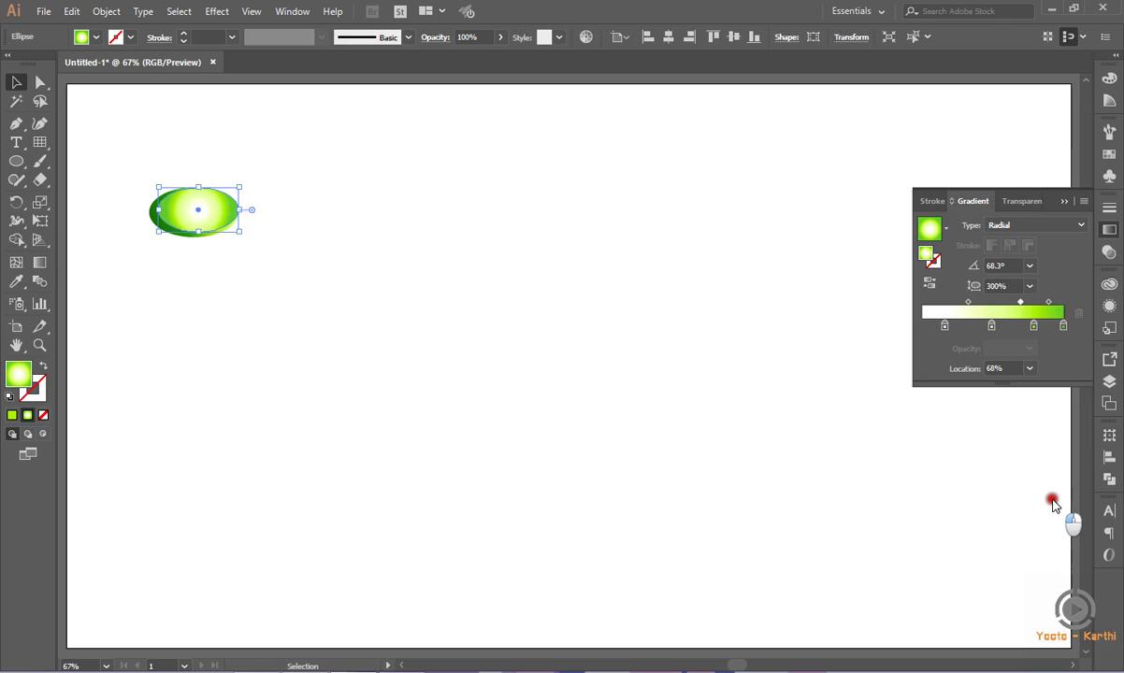
click(1031, 287)
click(1055, 481)
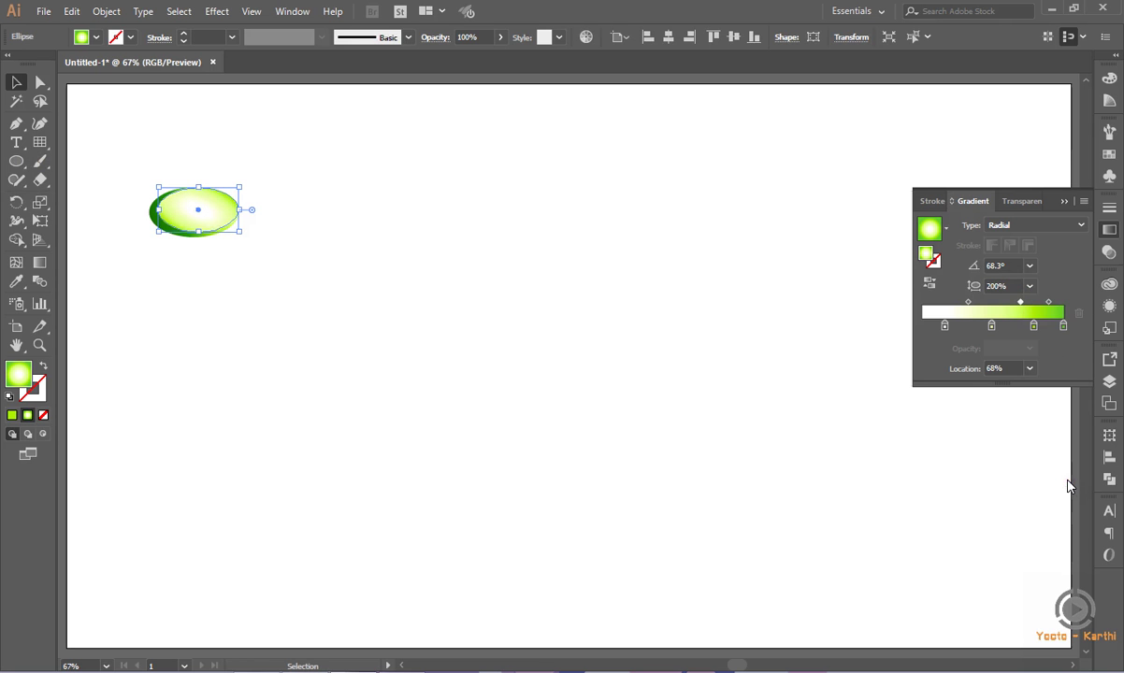
click(485, 257)
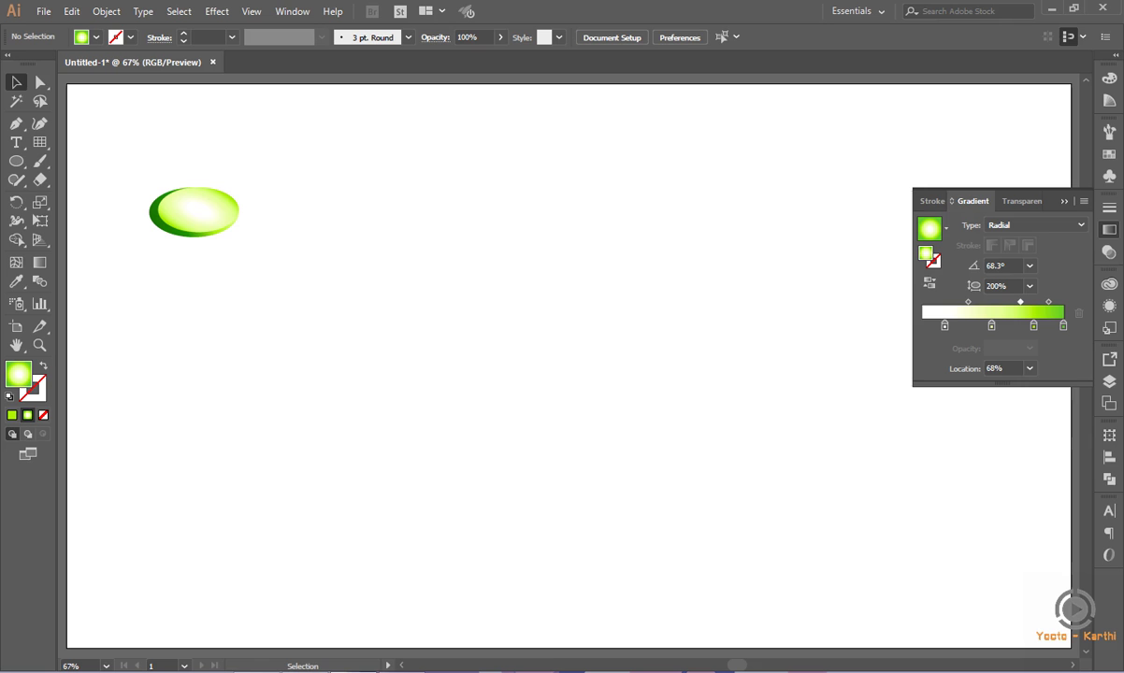
Nudge the top ellipse slightly up and left so a dark green rim shows
click(192, 206)
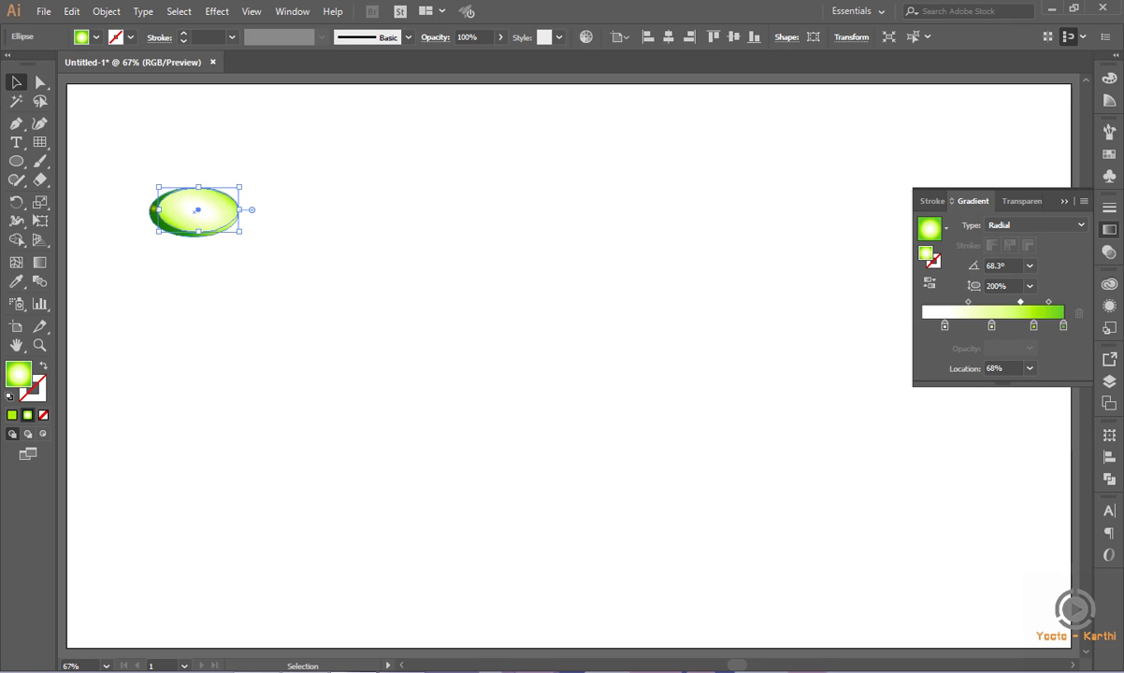
drag(196, 210, 190, 205)
click(331, 192)
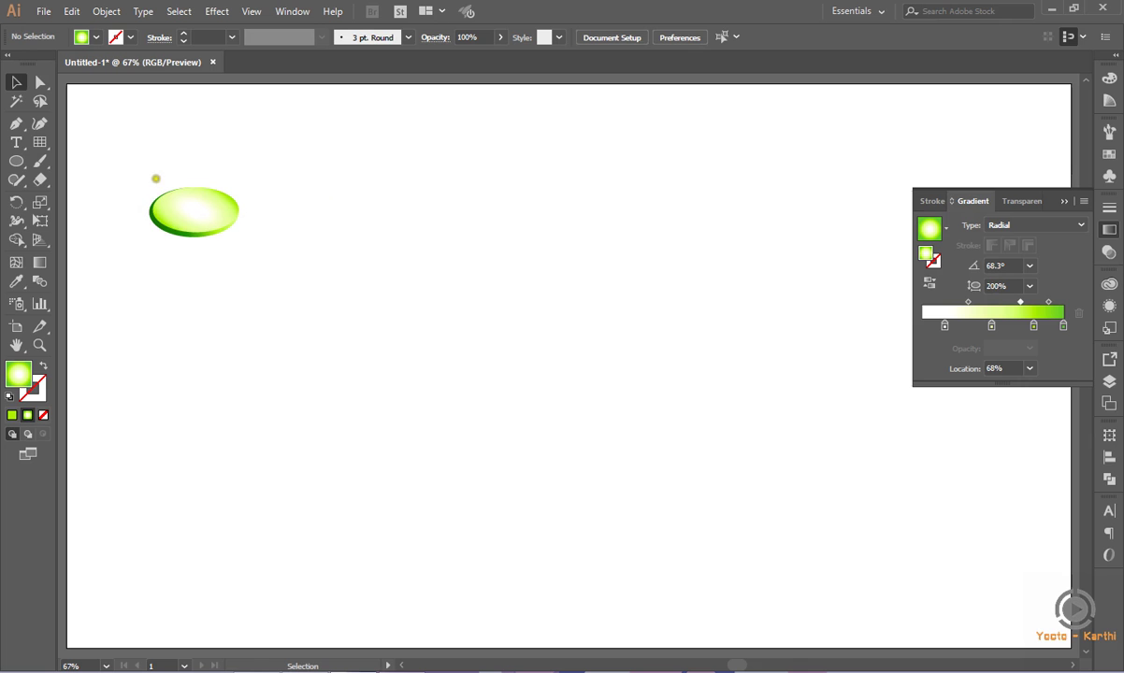
Draw a small white-filled oval highlight near the drop's top-left
click(16, 161)
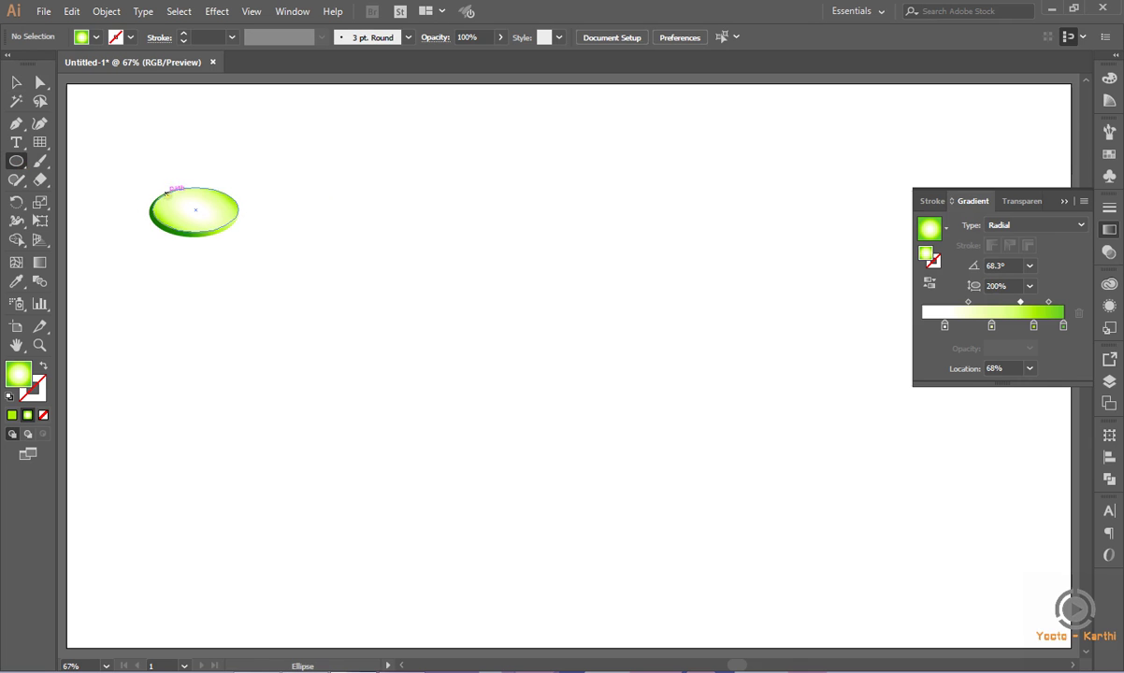
drag(173, 194, 189, 202)
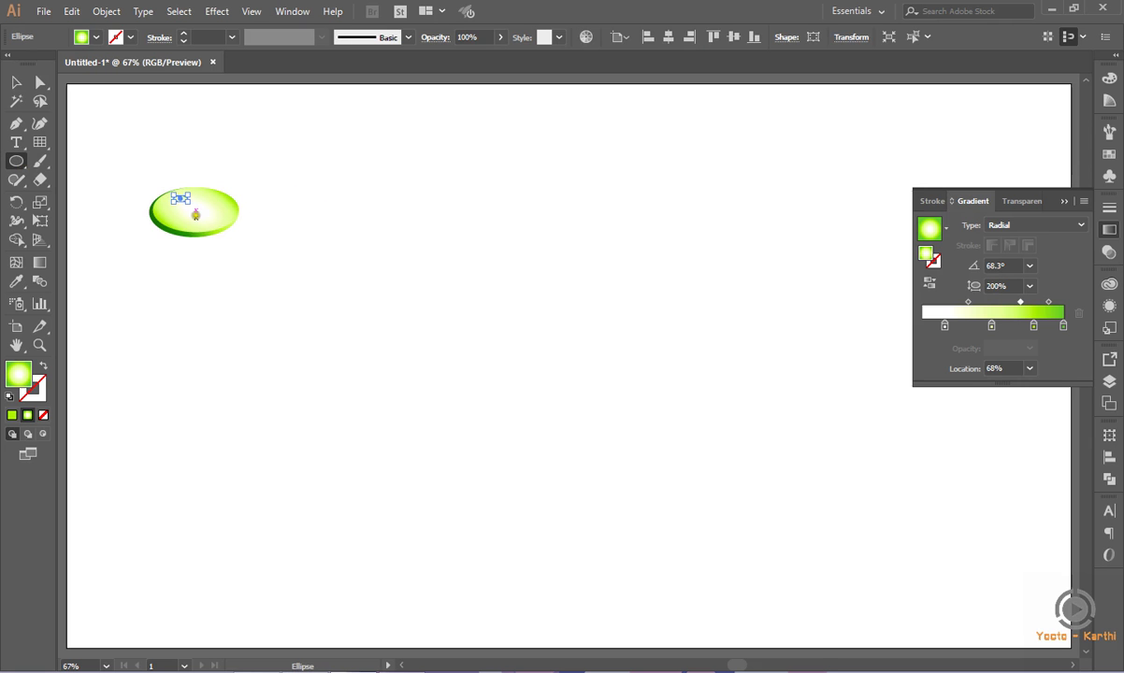
click(89, 36)
click(130, 108)
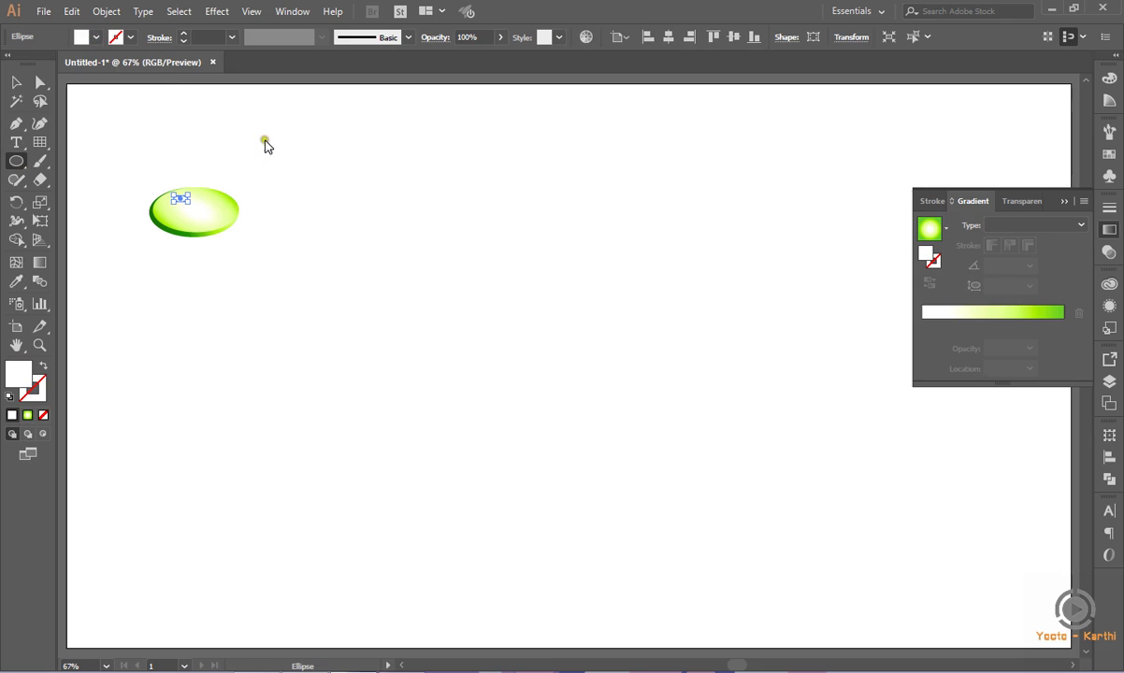
Draw a small circle beside the oval highlight
click(228, 164)
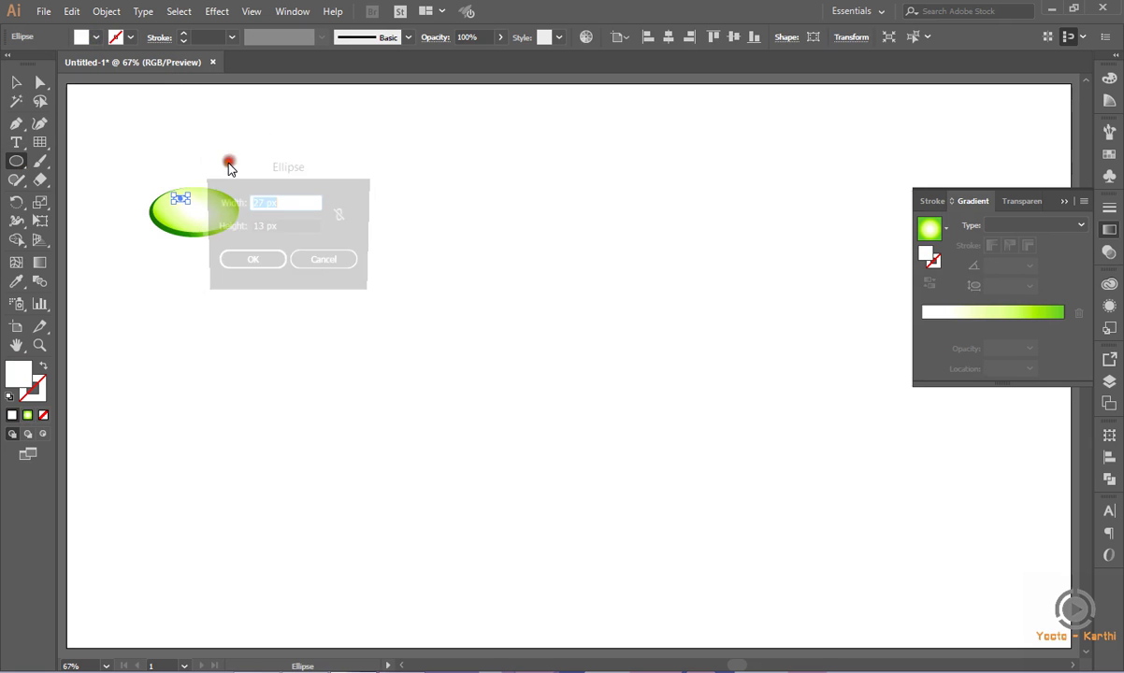
click(321, 261)
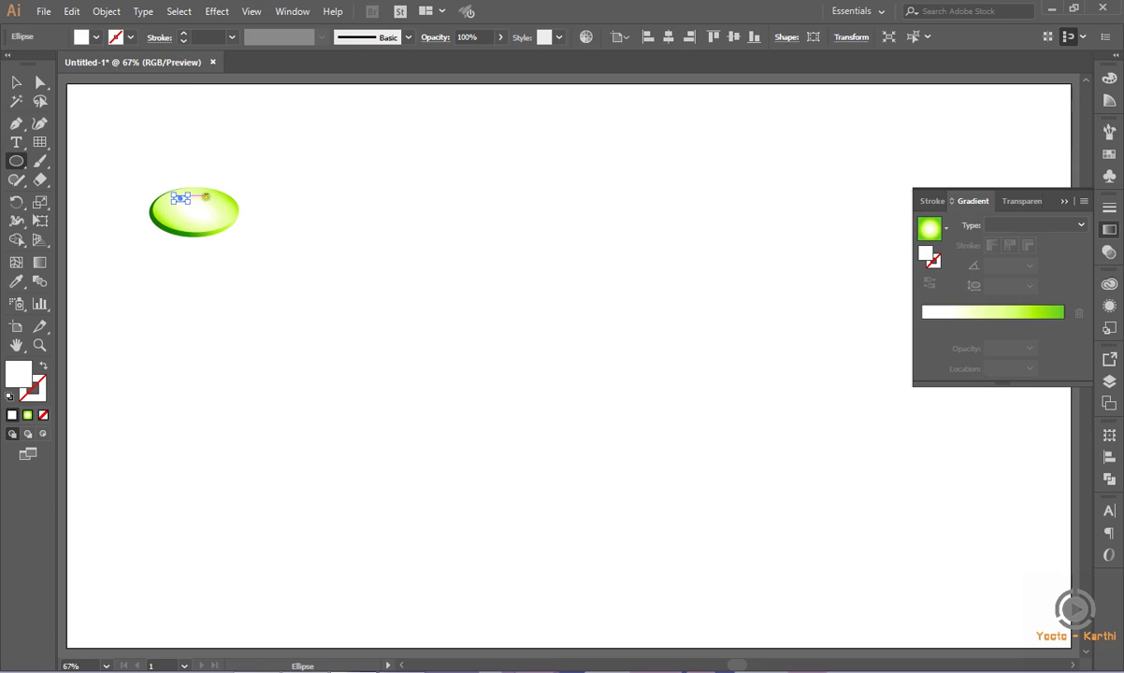
drag(206, 195, 214, 203)
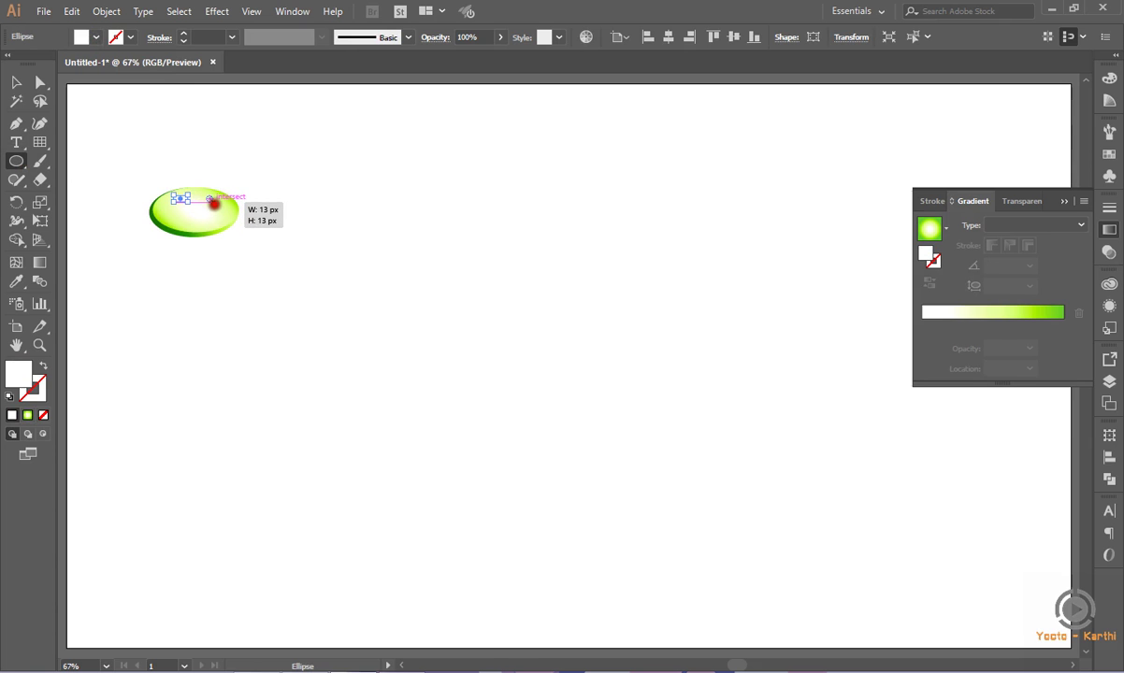
click(17, 82)
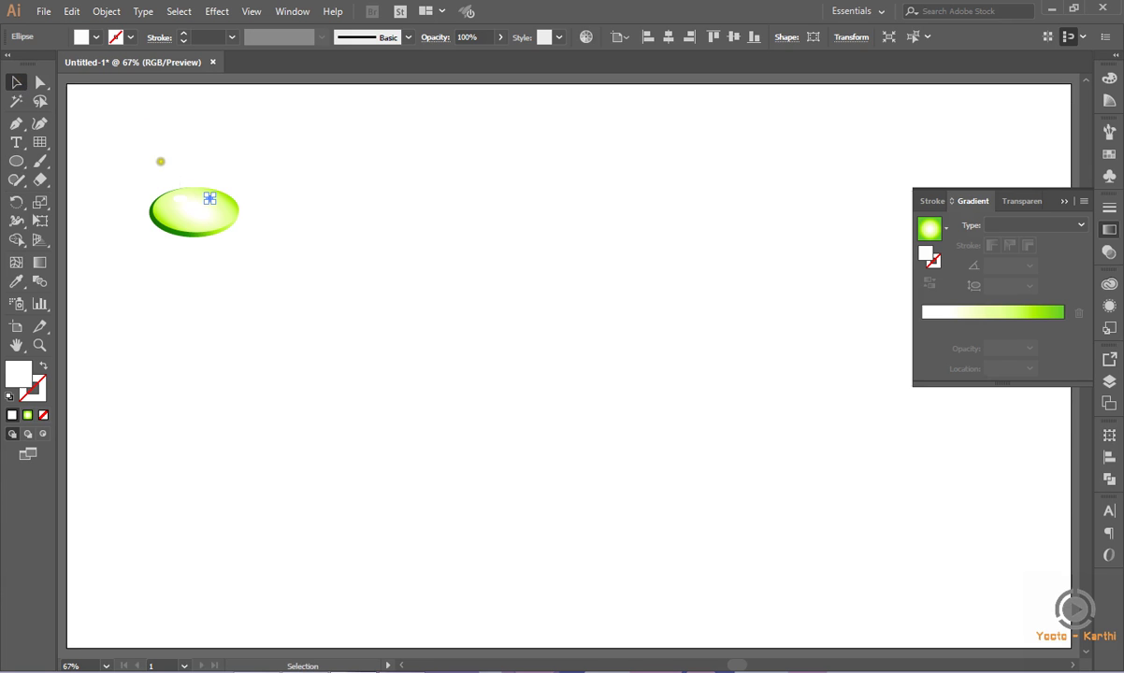
drag(185, 202, 186, 197)
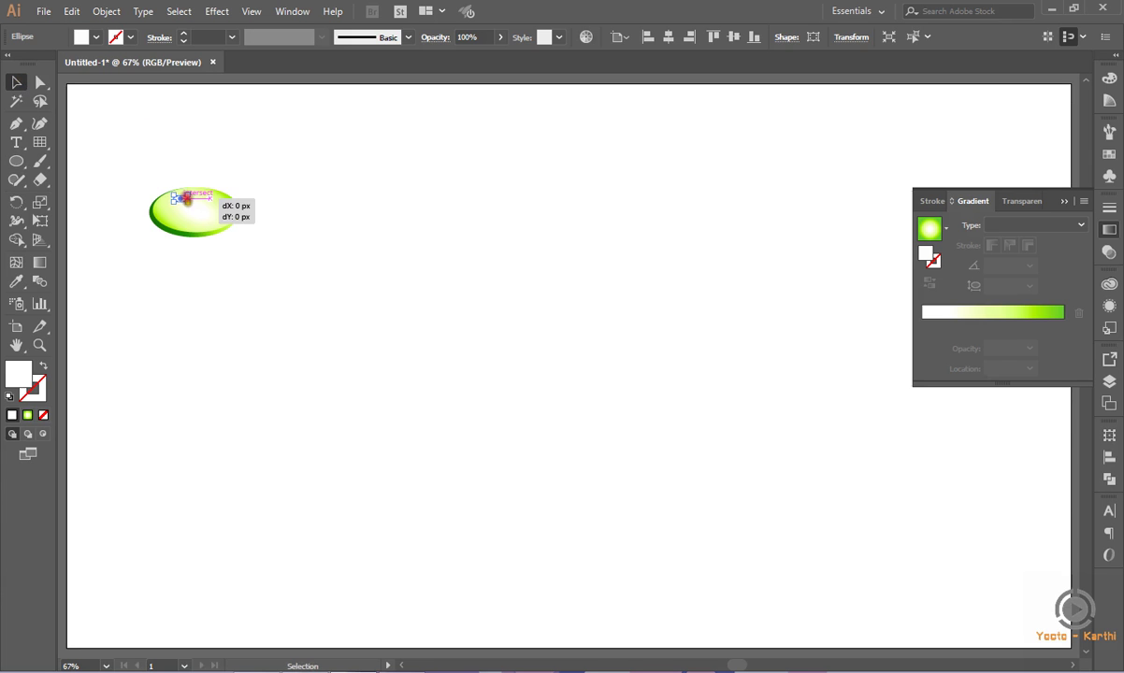
Duplicate the white highlight and move the small circle up beside the oval, then select the whole drop
drag(131, 174, 268, 249)
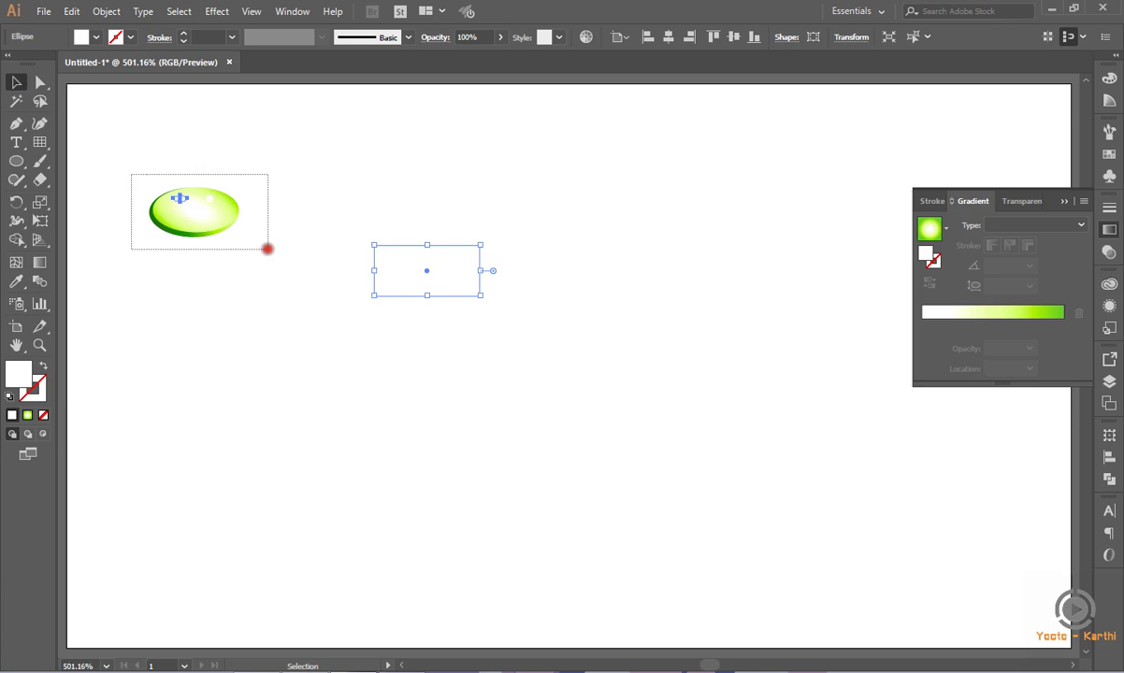
drag(427, 268, 564, 224)
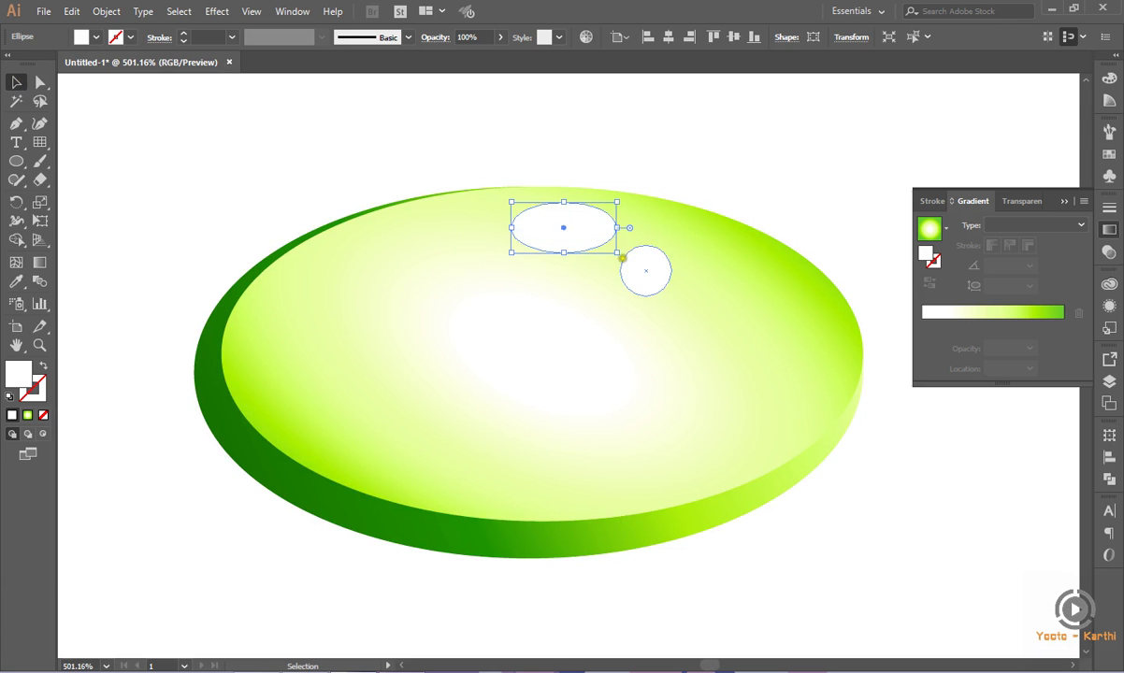
drag(649, 268, 654, 242)
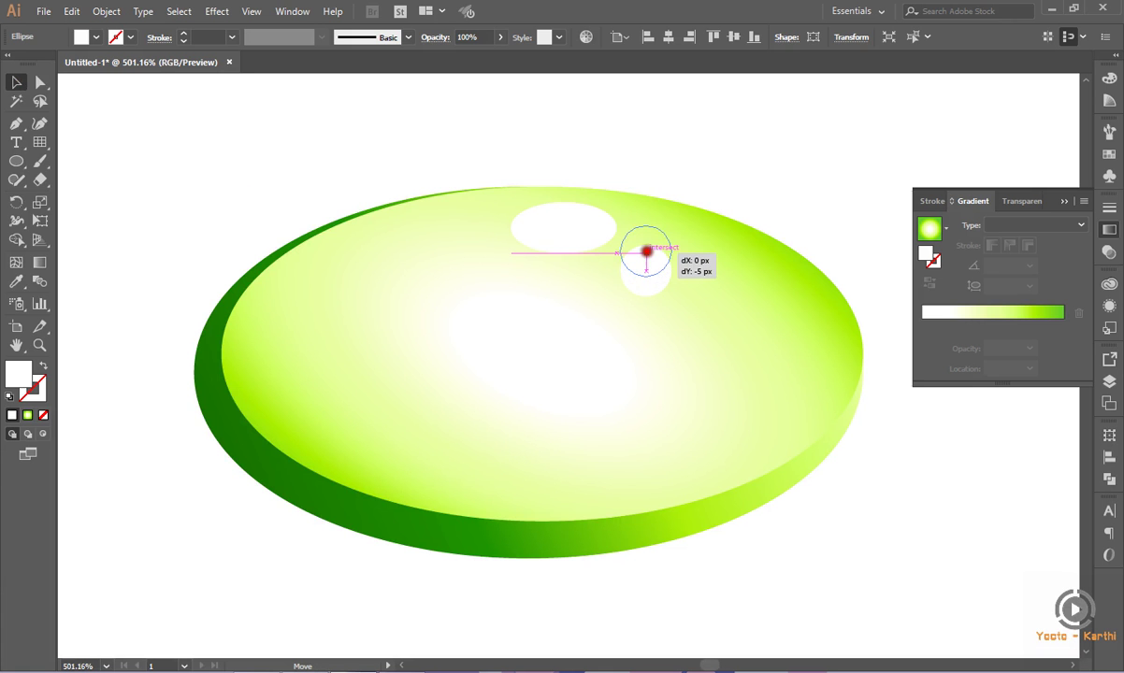
click(556, 132)
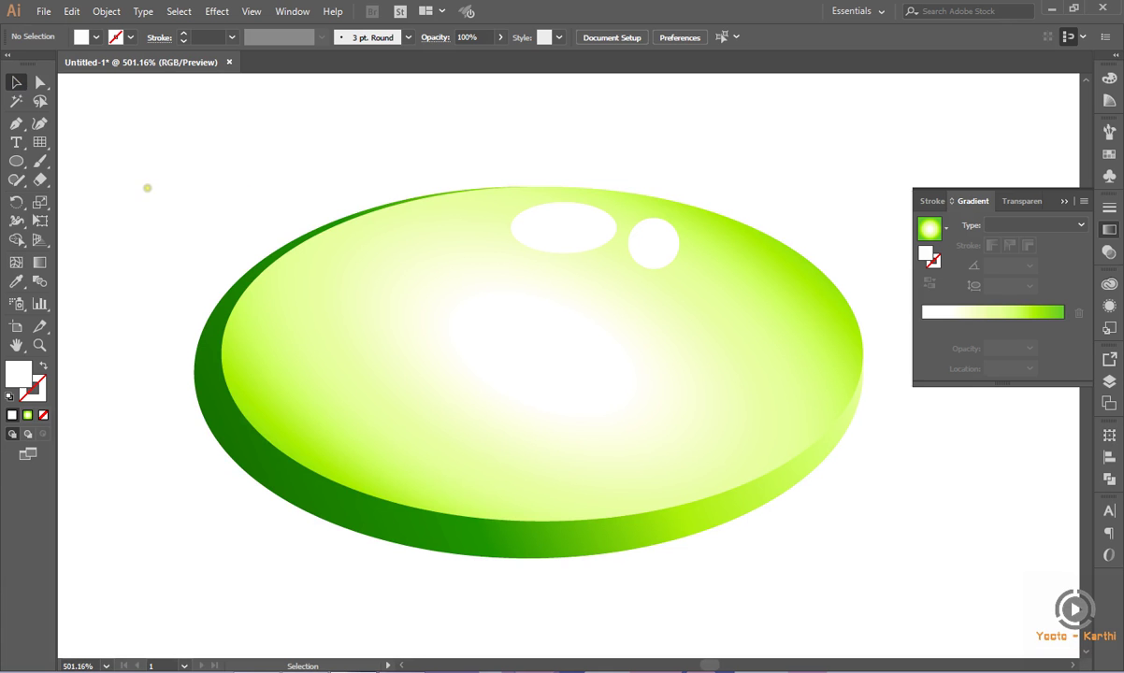
drag(136, 202, 873, 417)
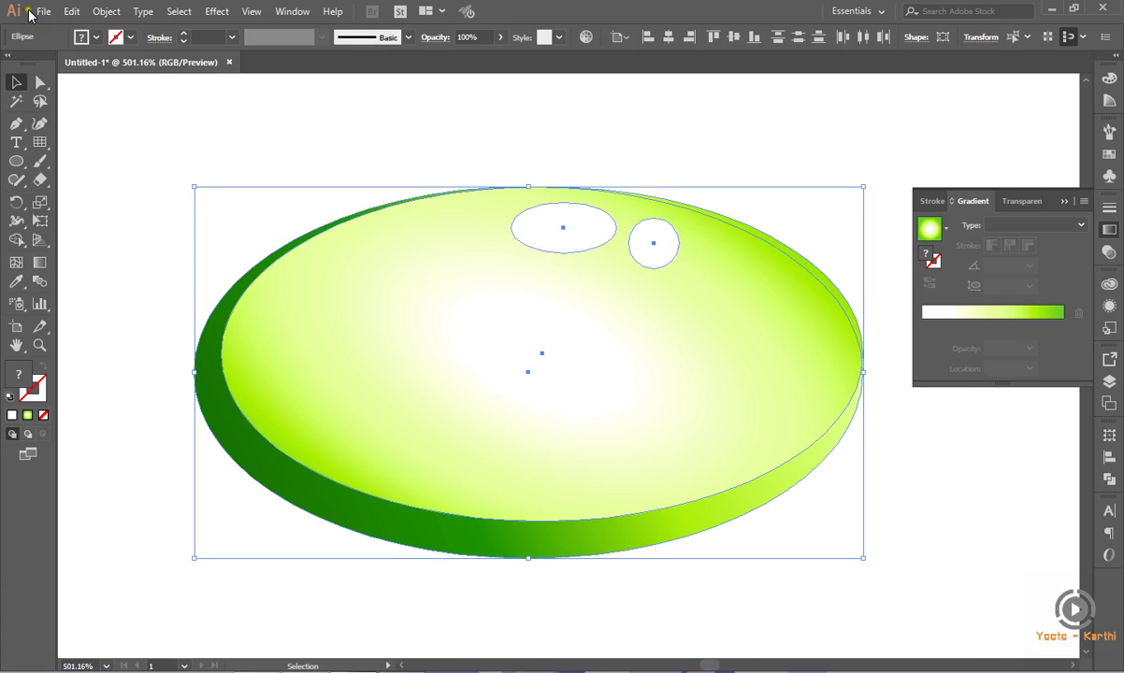
Group the drop with its highlights, hide the group and rename it 'bUBBLES' in Layers
click(106, 11)
click(117, 70)
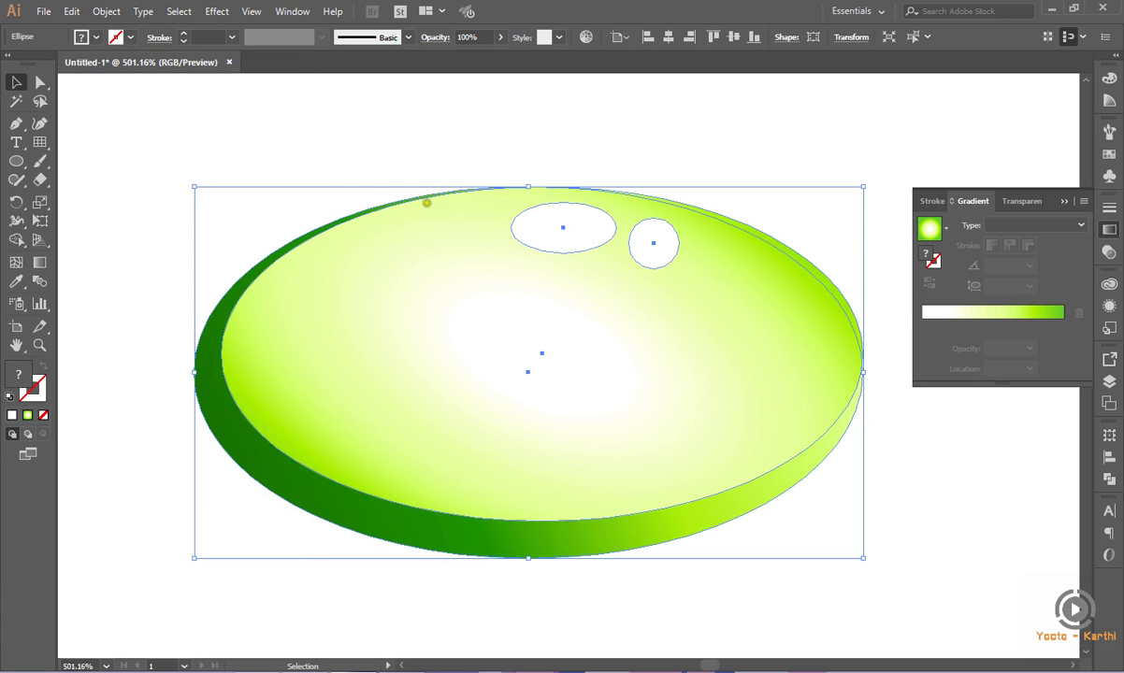
click(1108, 382)
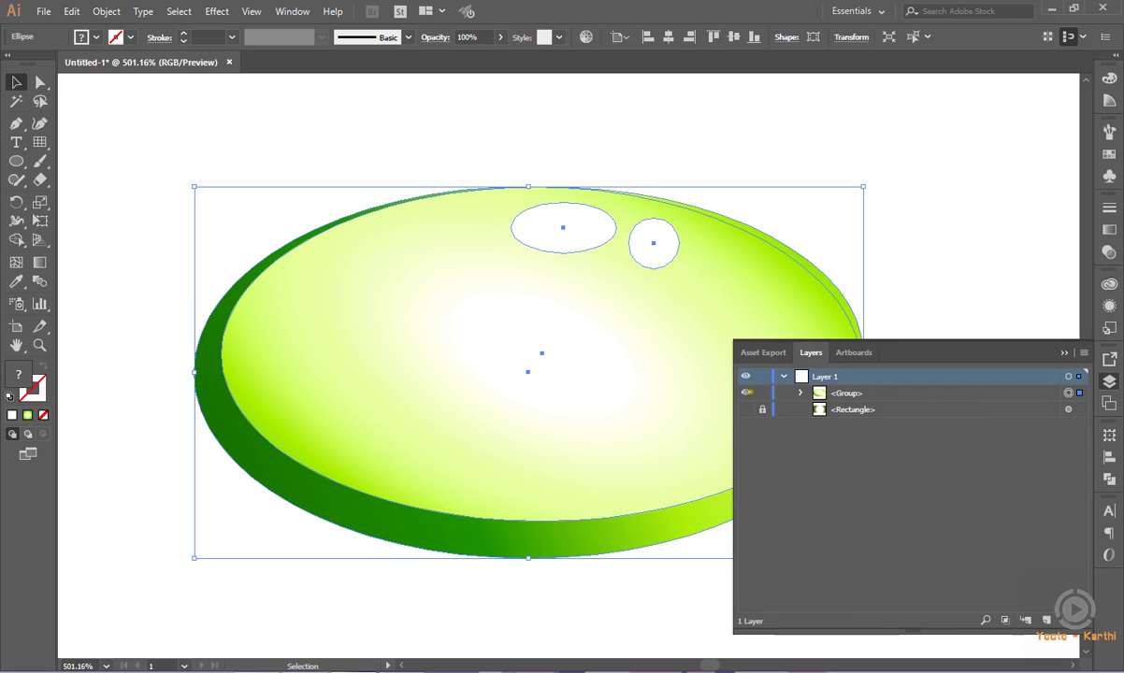
click(745, 393)
double_click(859, 393)
text(BUBBLES)
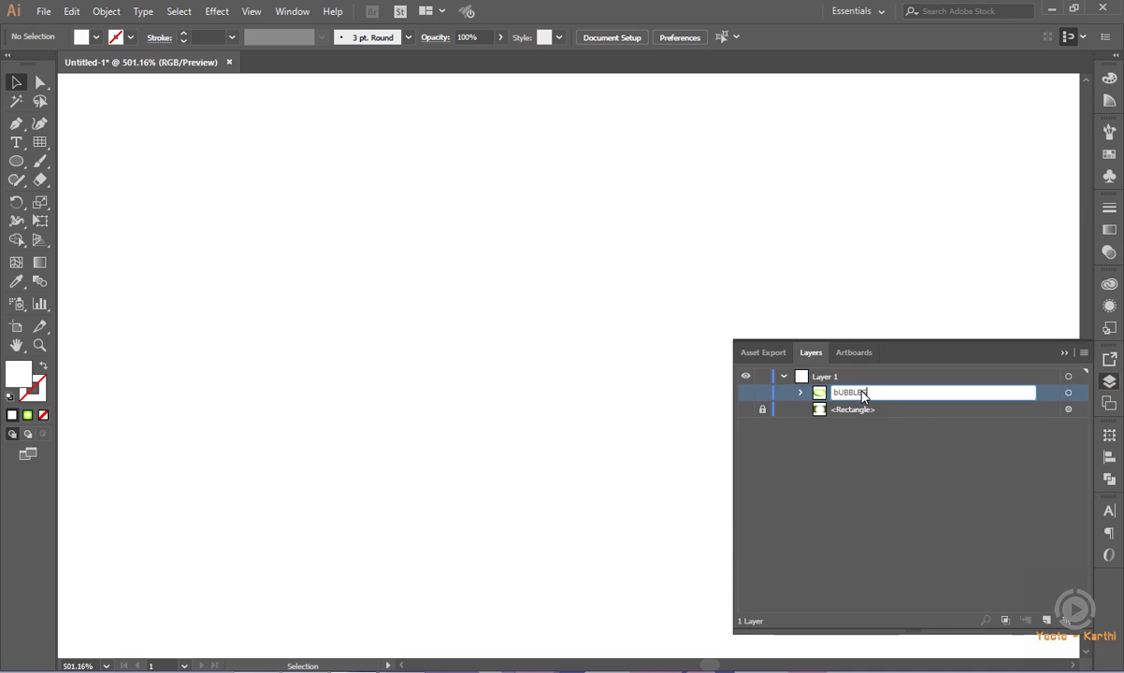
key(Return)
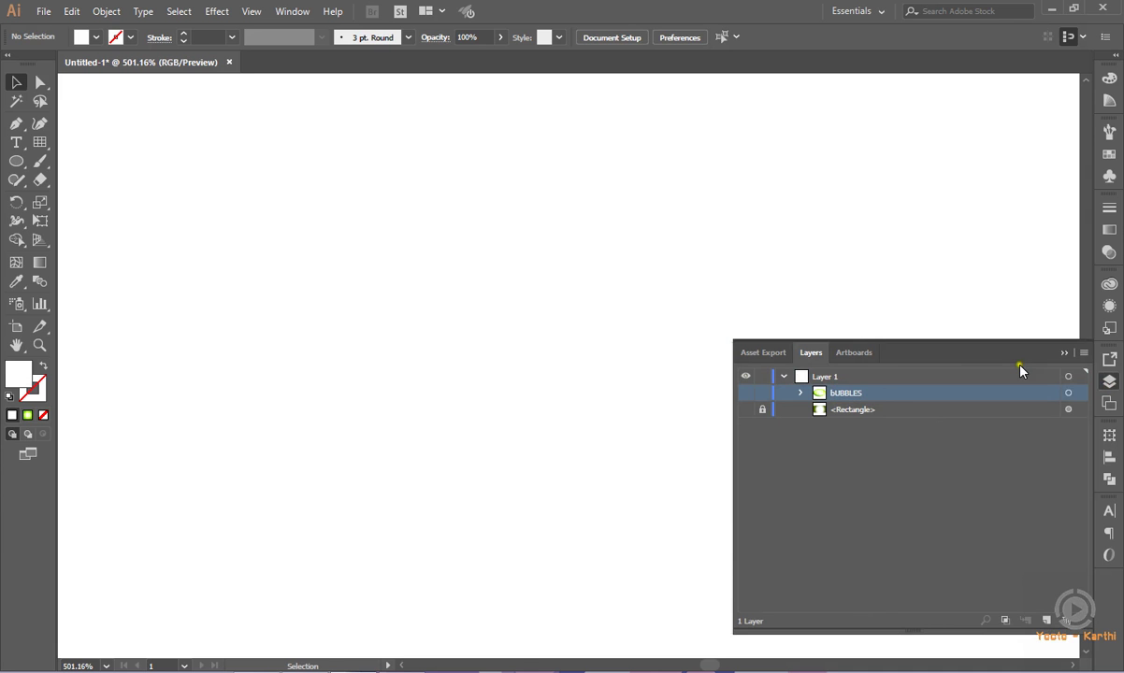
click(1072, 354)
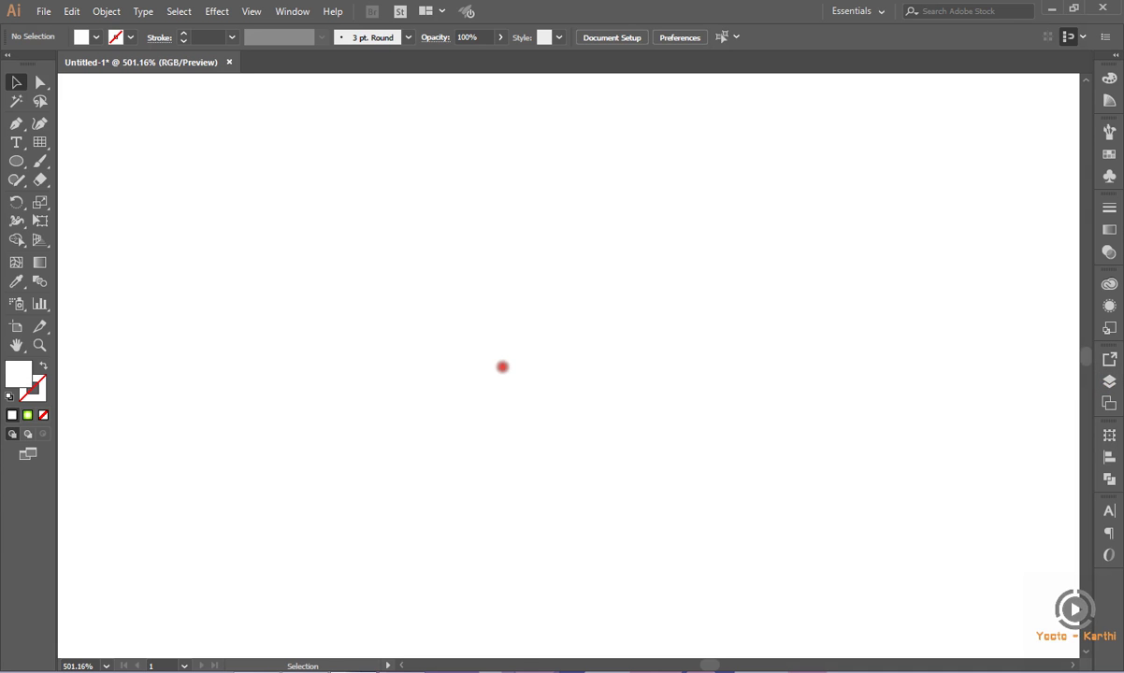
key(ctrl+0)
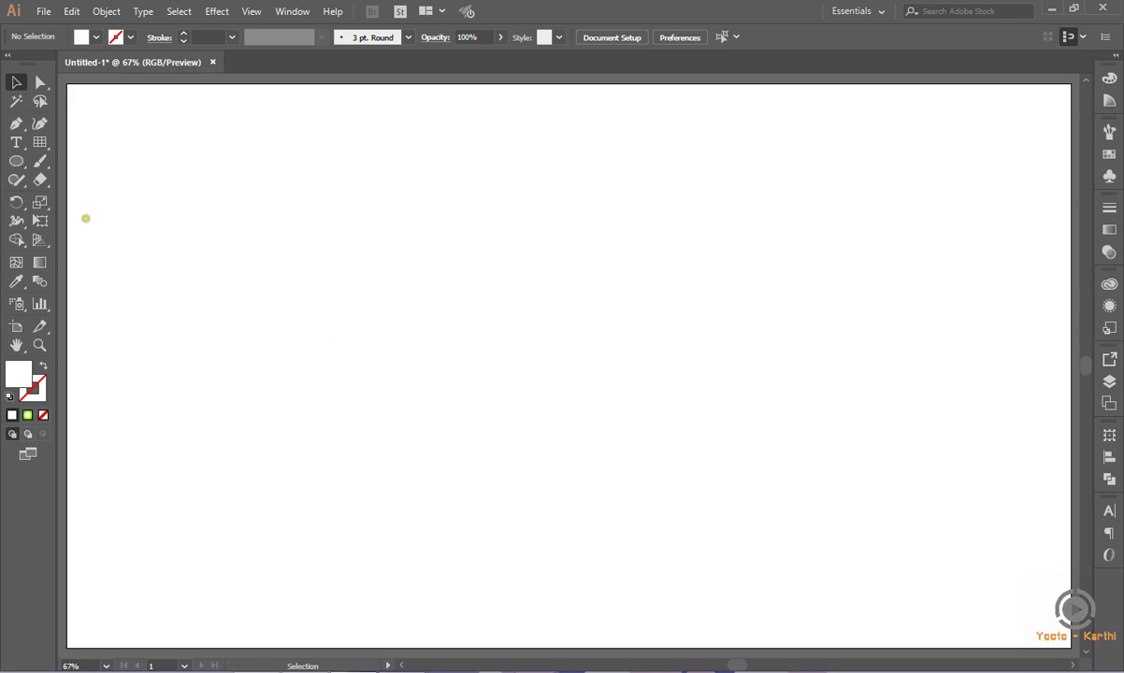
Draw a tall ellipse and convert its top and bottom anchors to sharp corners
click(15, 161)
mouse_move(363, 183)
mouse_down()
mouse_move(503, 447)
mouse_move(520, 512)
mouse_move(563, 521)
mouse_move(552, 520)
mouse_up()
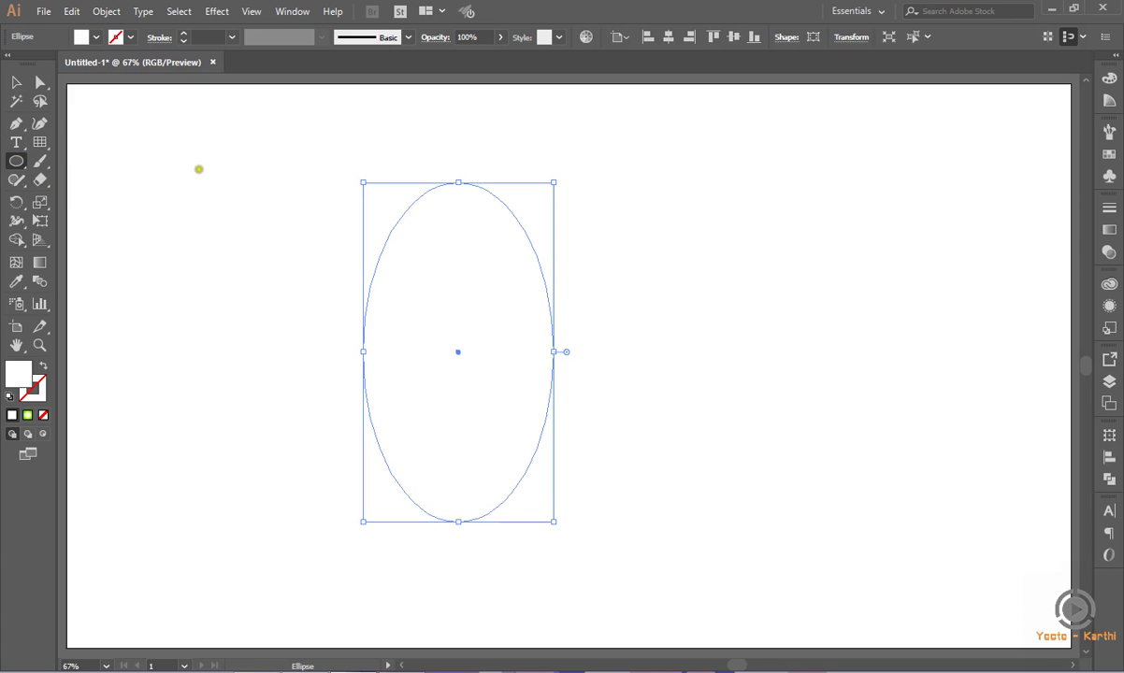
click(40, 82)
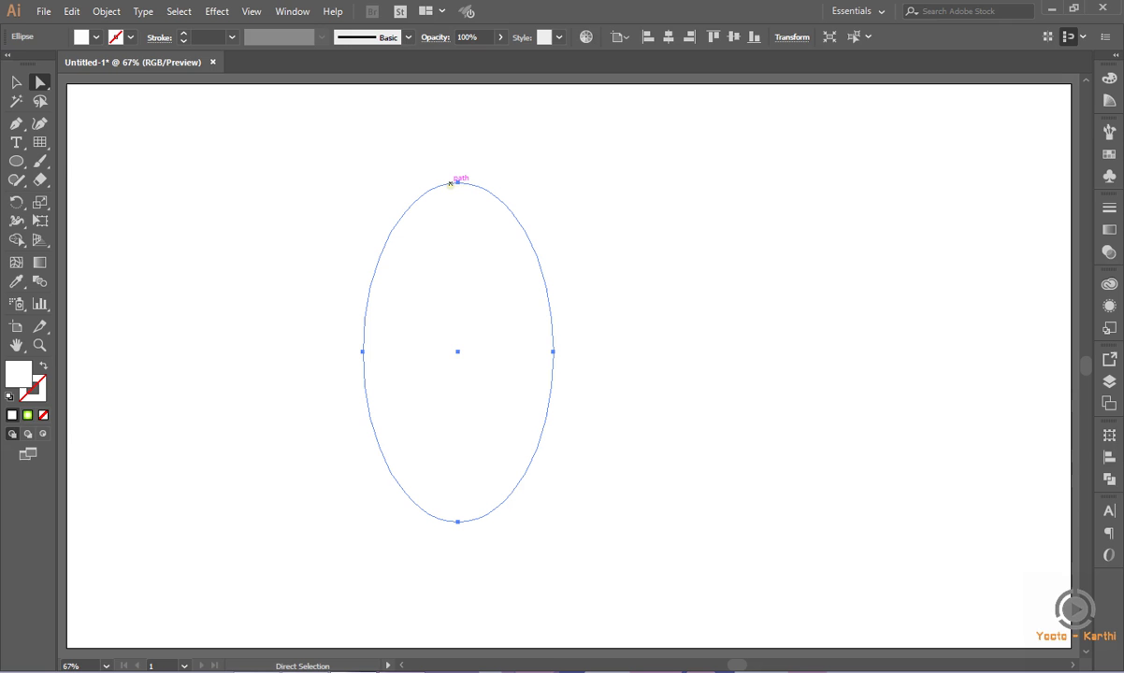
click(455, 182)
click(457, 182)
shift+click(458, 521)
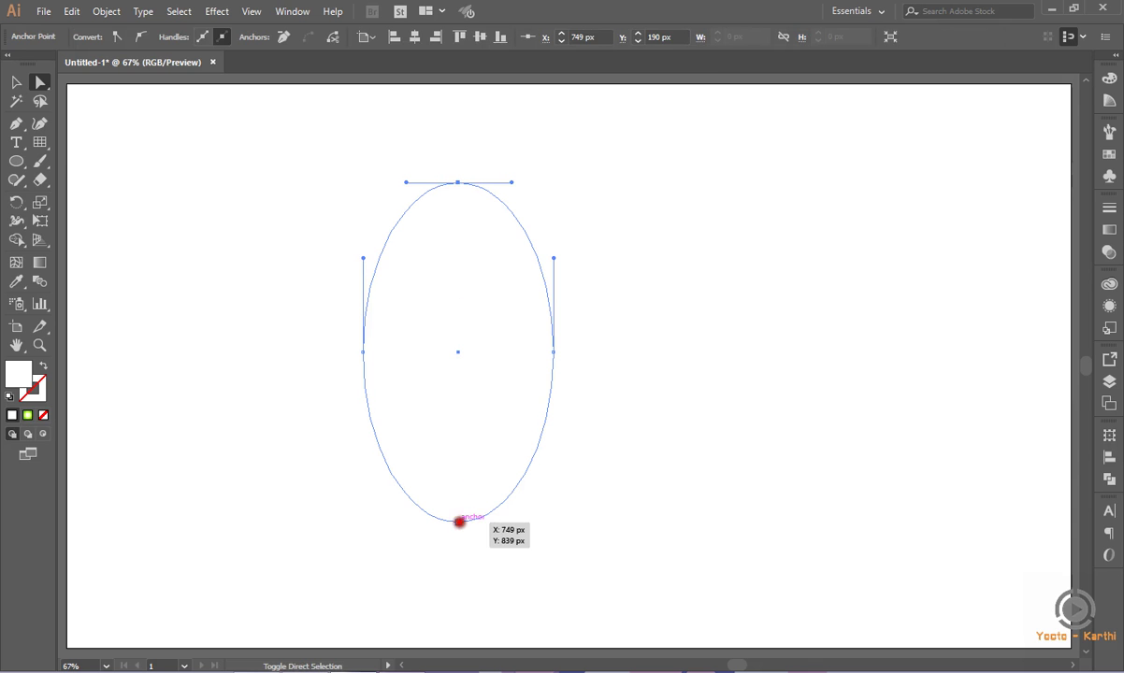
click(118, 37)
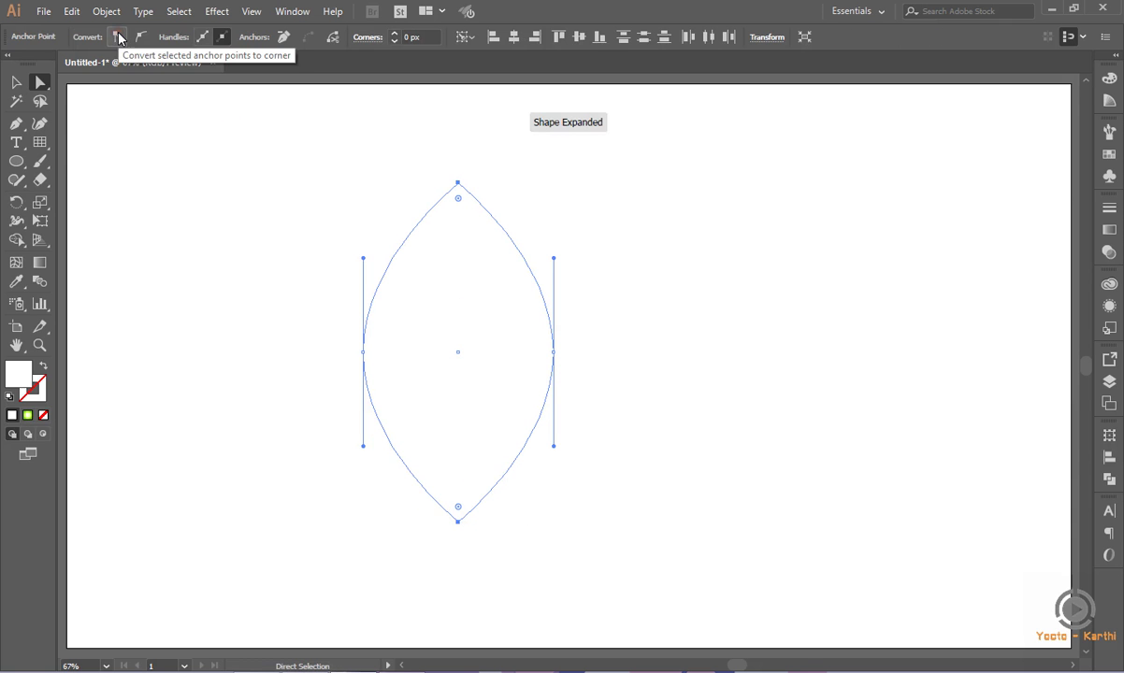
Nudge the right side anchor up and the left anchor down and right for uneven sides
click(17, 82)
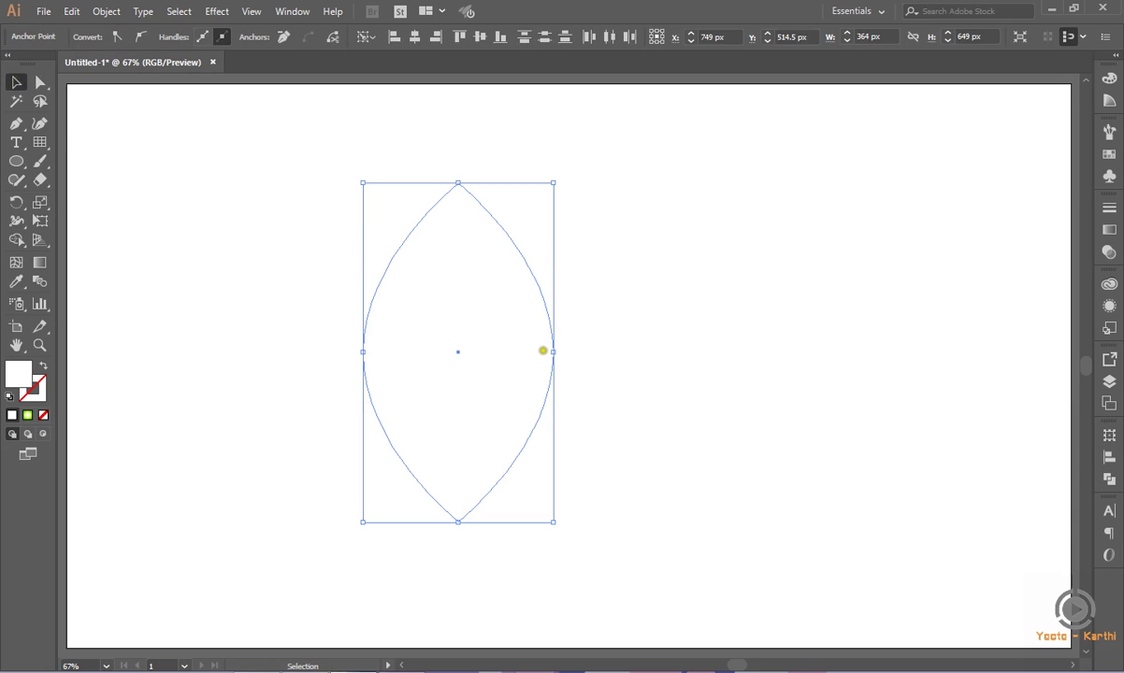
click(40, 82)
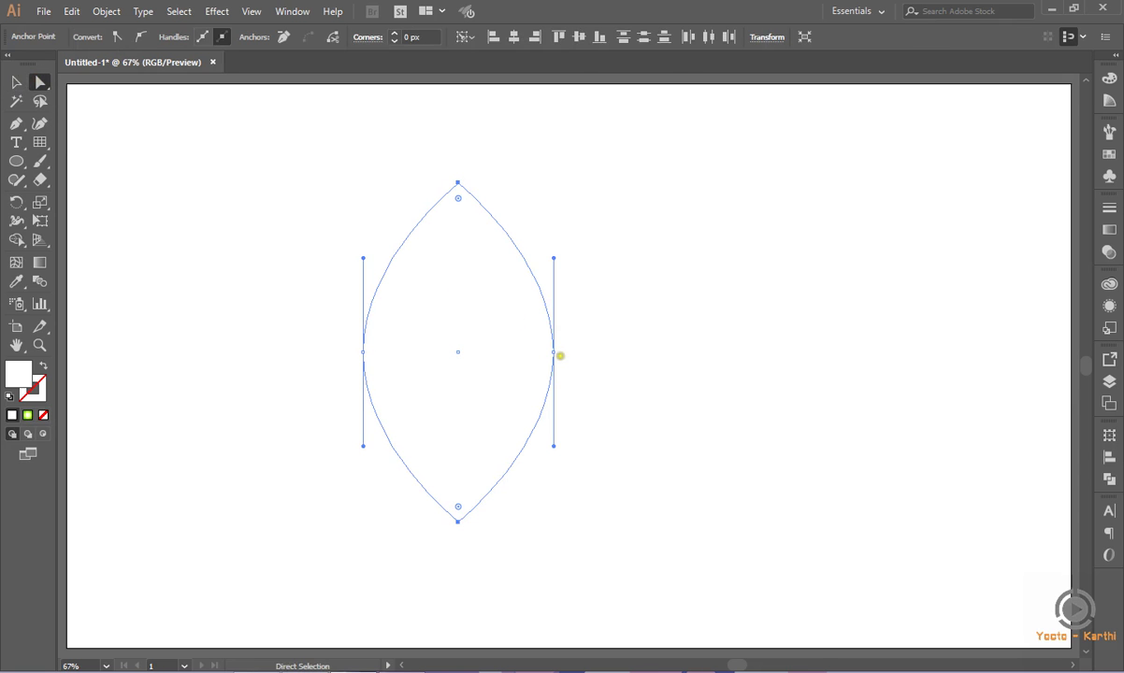
click(553, 351)
key(shift+Up)
key(shift+Up)
key(shift+Up)
key(shift+Up)
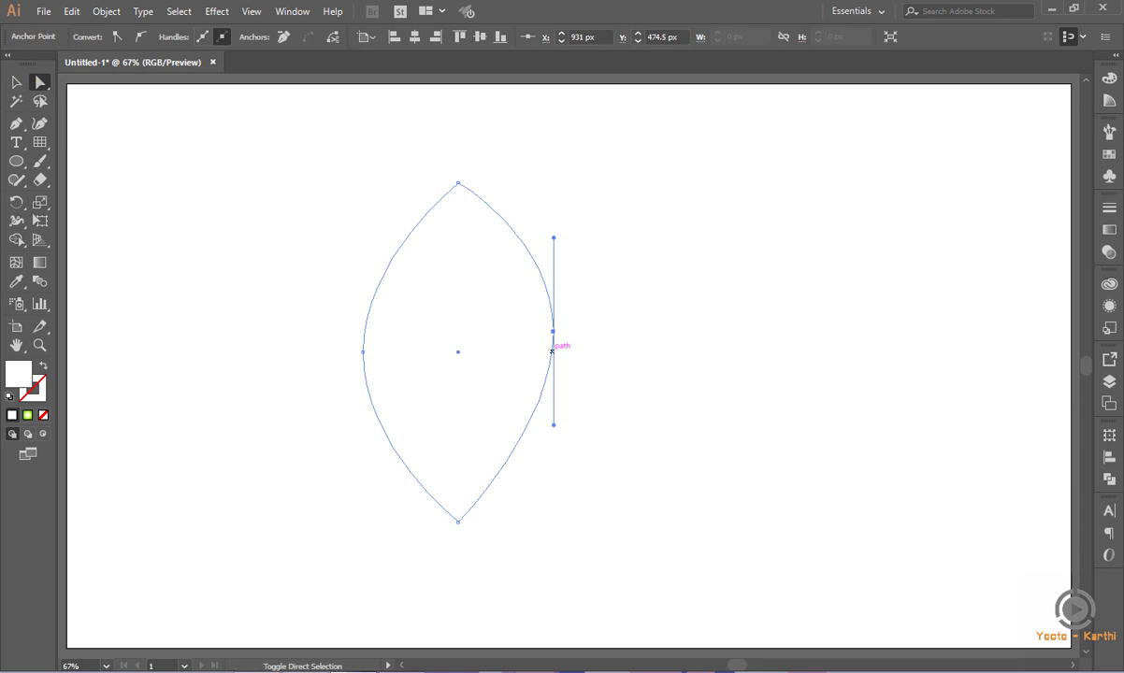
key(shift+Up)
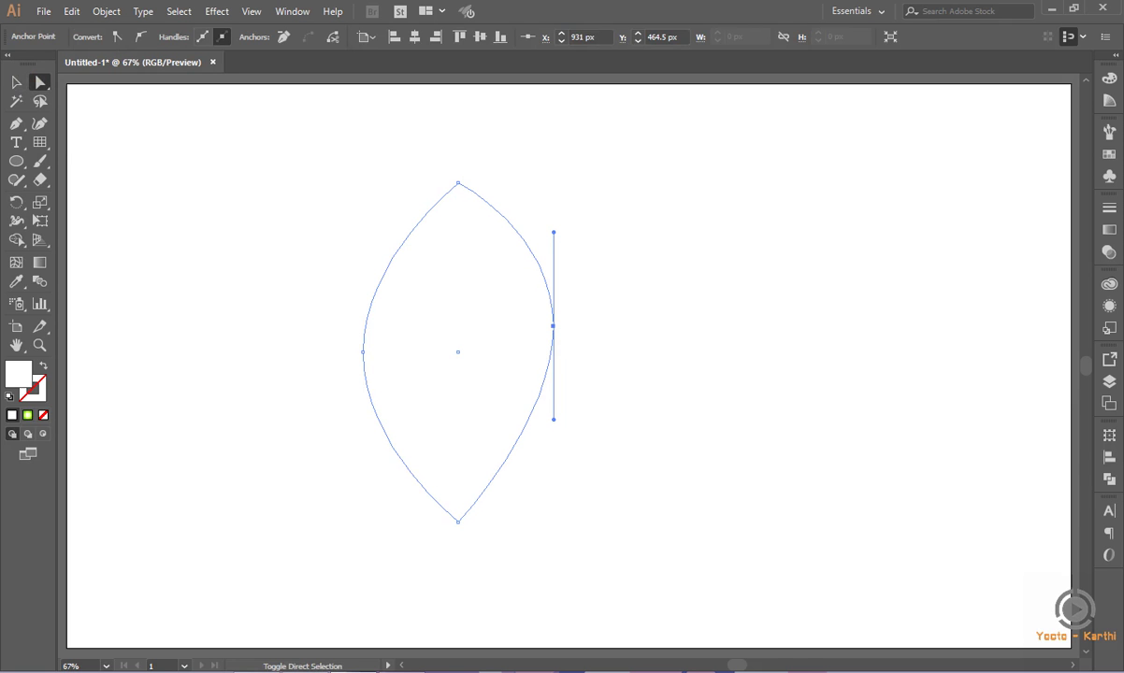
click(363, 352)
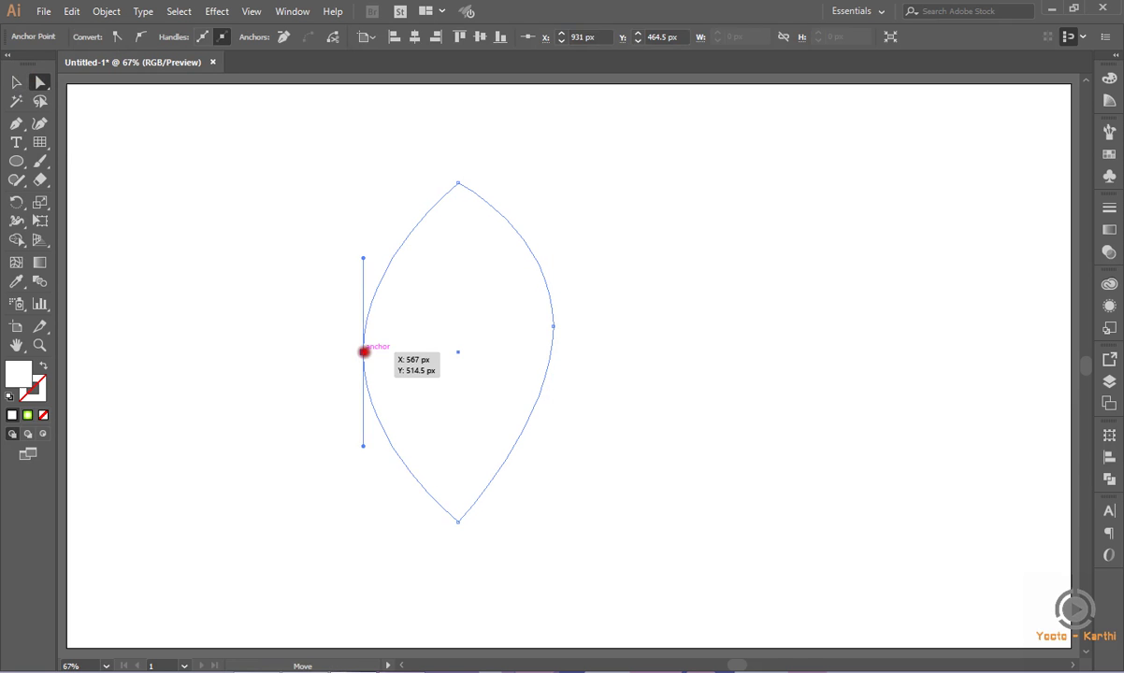
key(shift+Down)
key(shift+Down)
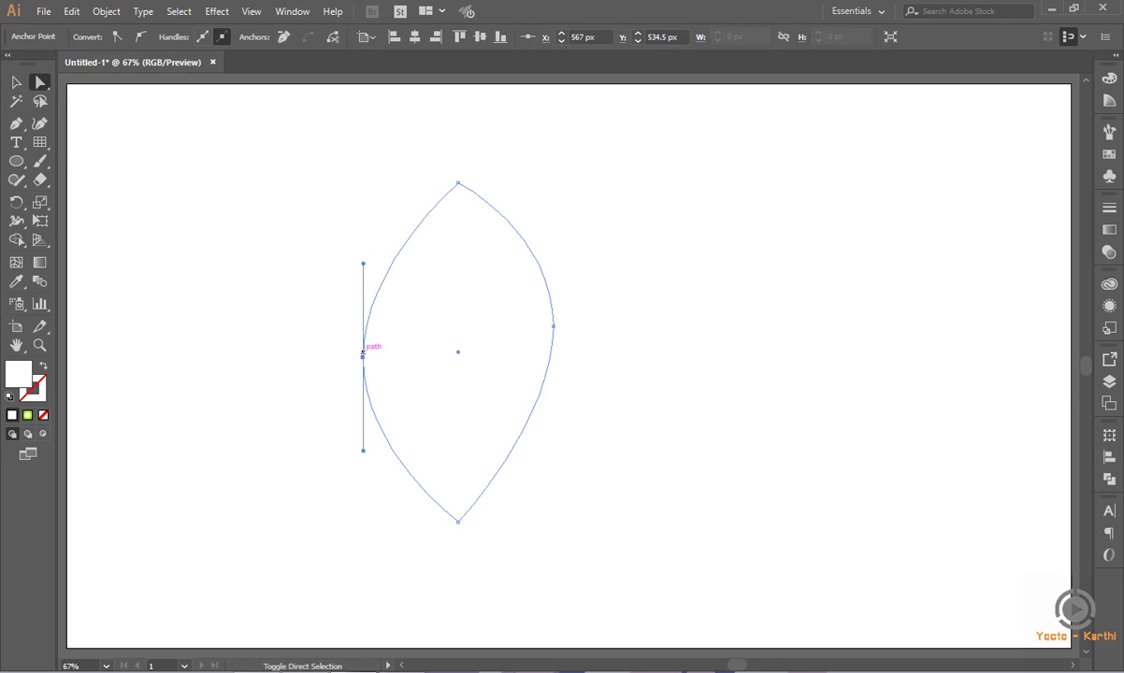
key(shift+Right)
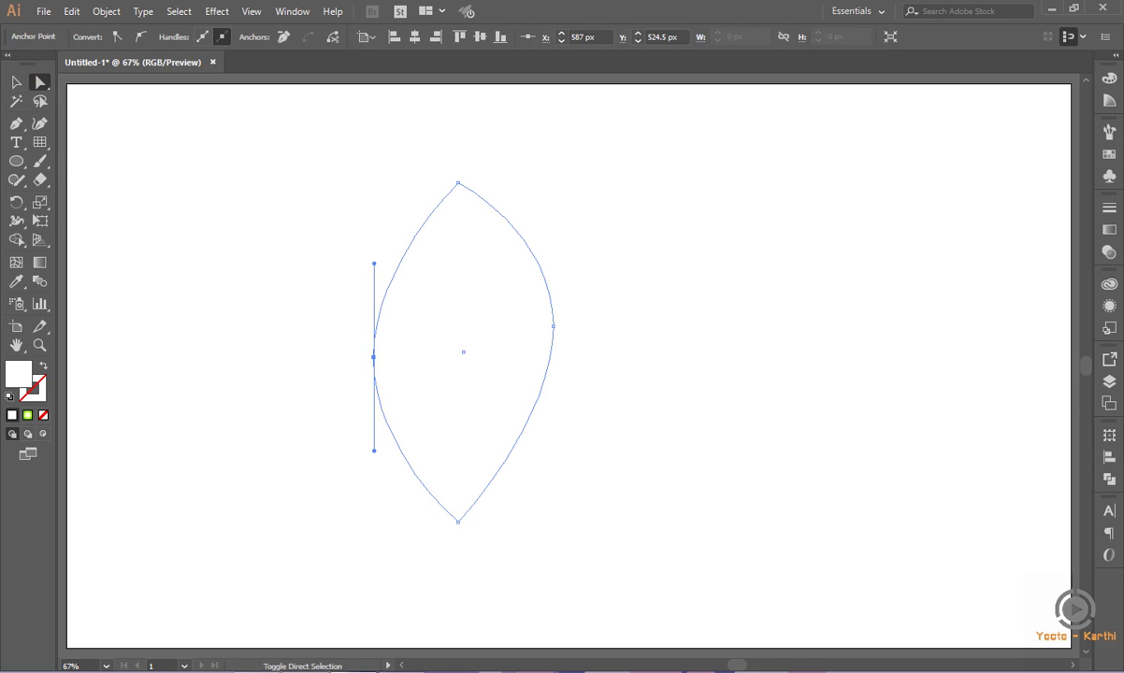
click(233, 235)
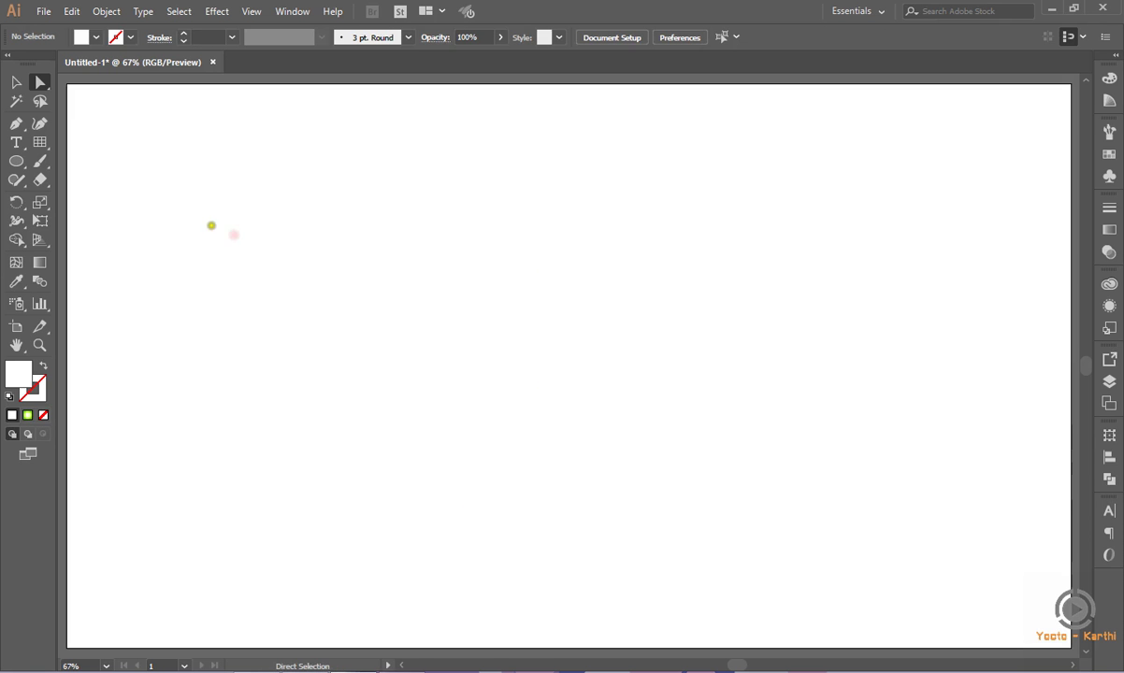
click(11, 86)
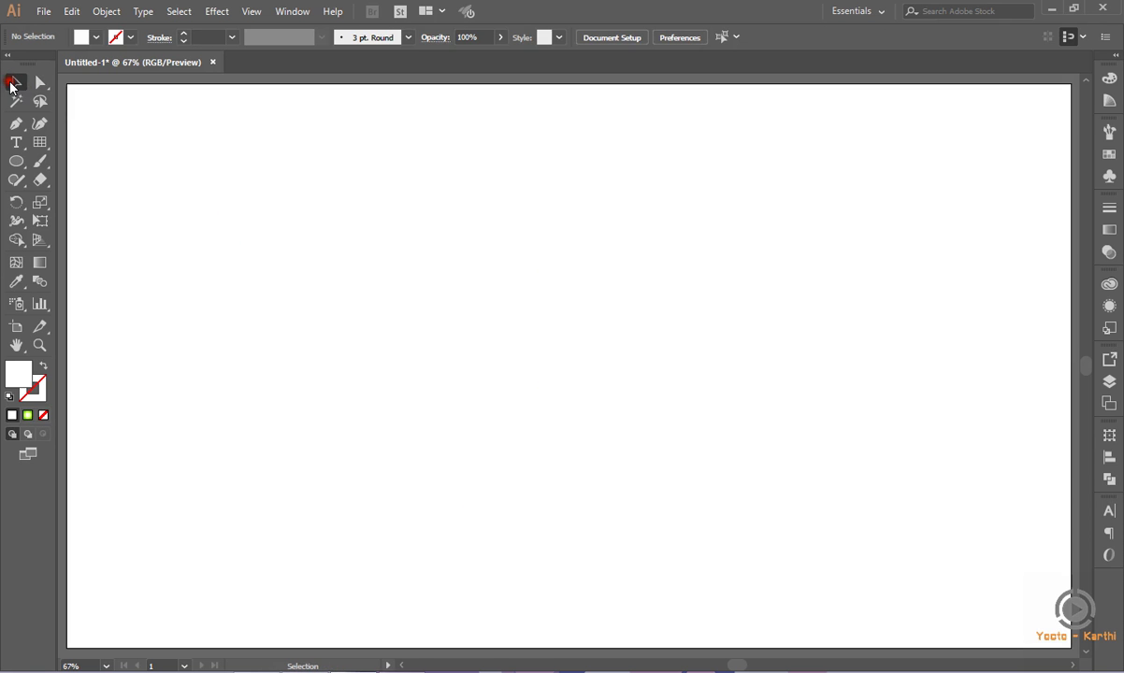
Fill the leaf with a linear gradient at 128.3° and remove the middle colour stop
drag(208, 177, 505, 477)
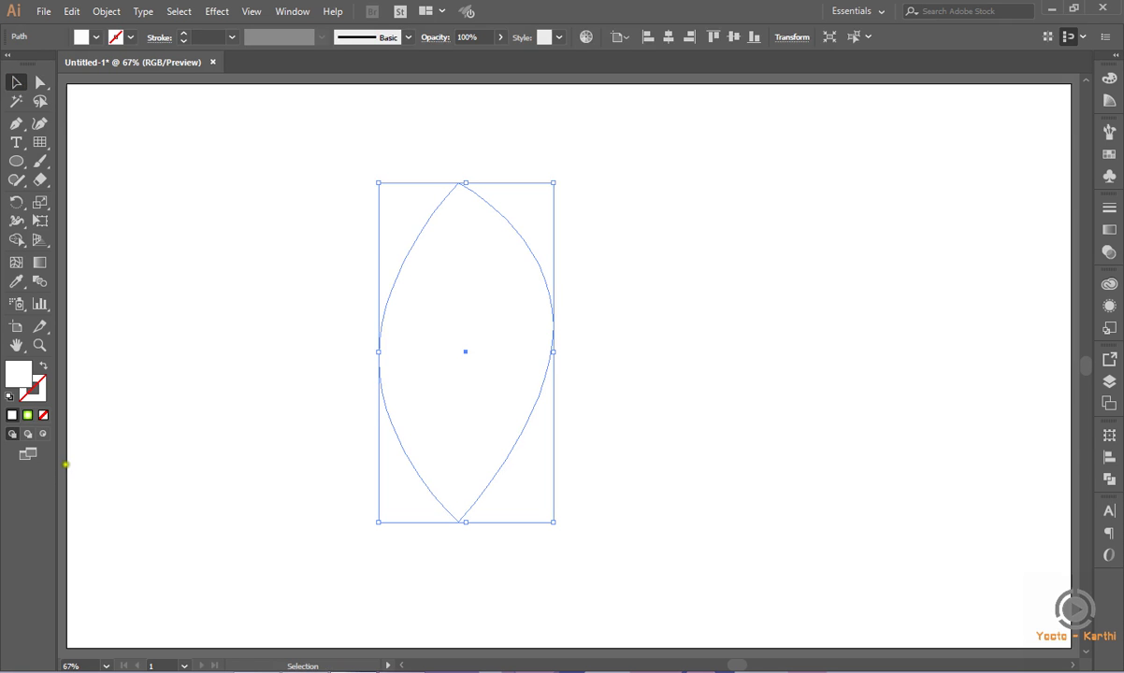
click(28, 416)
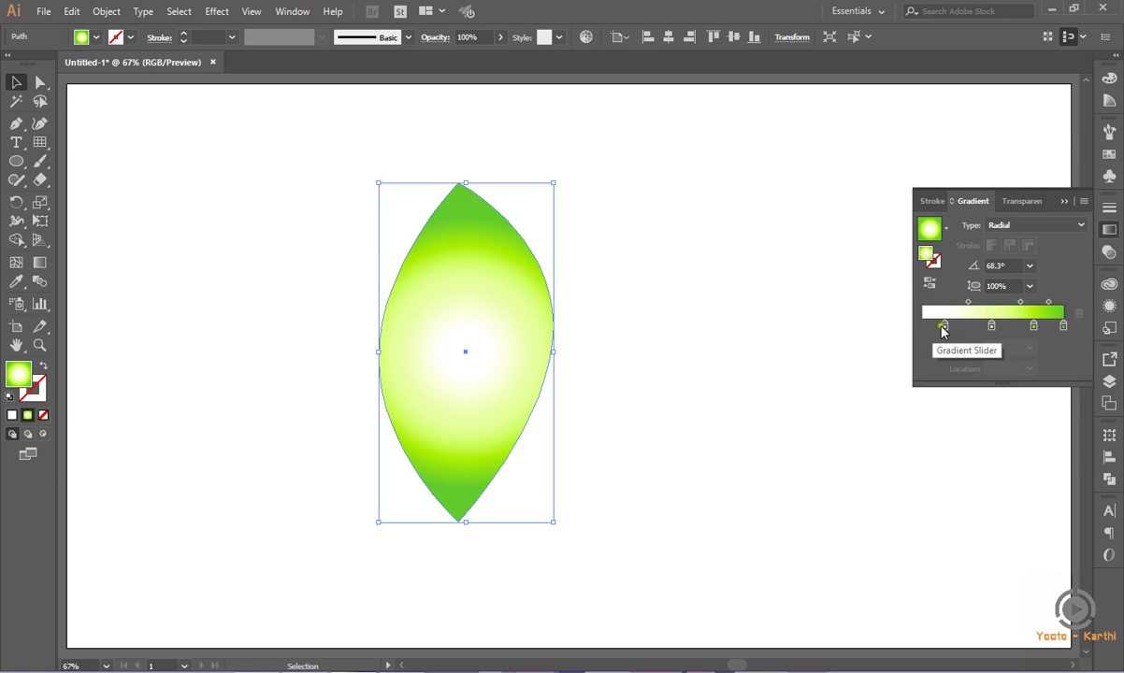
click(941, 226)
click(1011, 243)
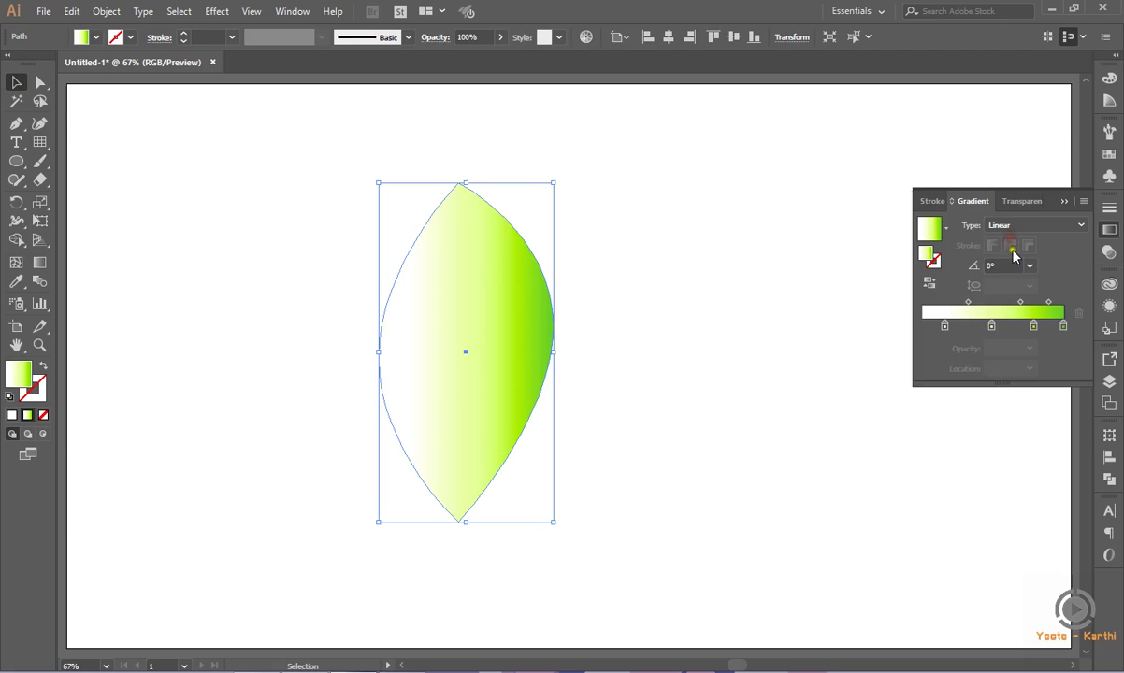
click(1012, 264)
text(128.3)
key(Return)
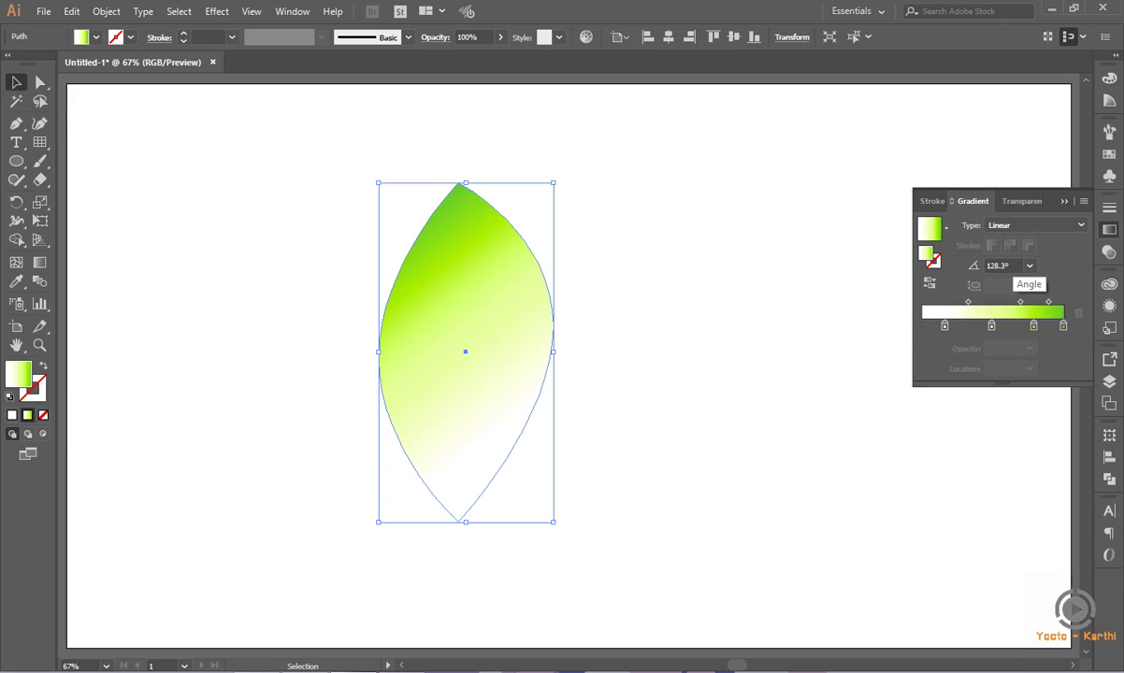
drag(991, 325, 1078, 322)
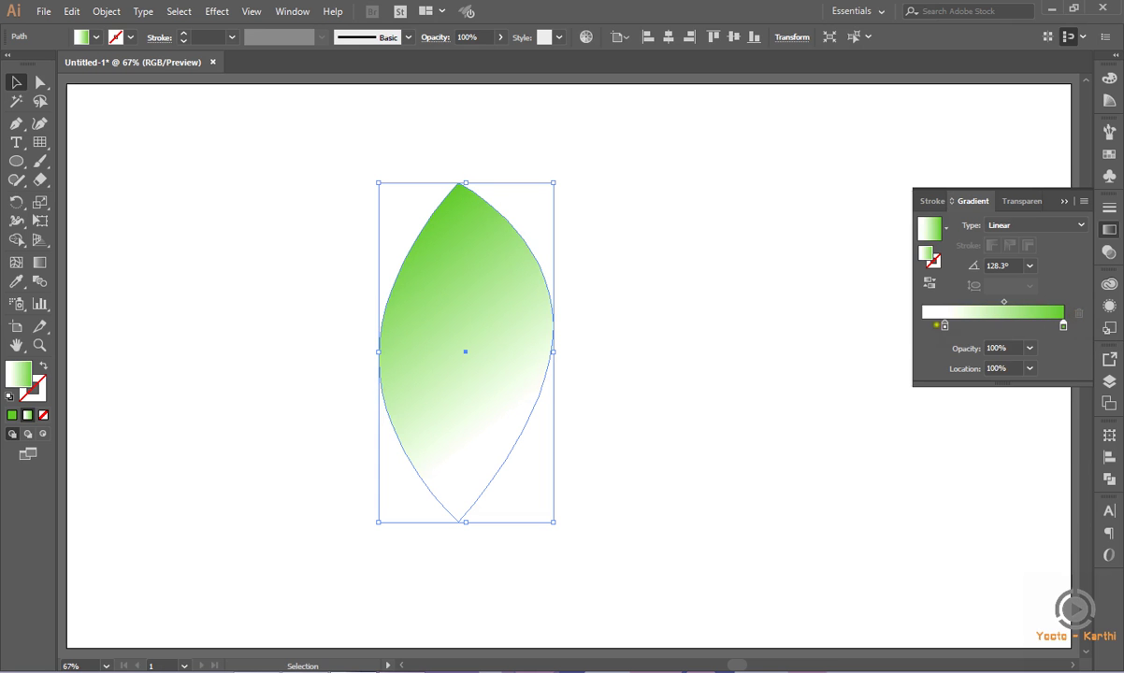
click(946, 327)
Set the left gradient stop colour to yellow-green D2FF5D
double_click(946, 326)
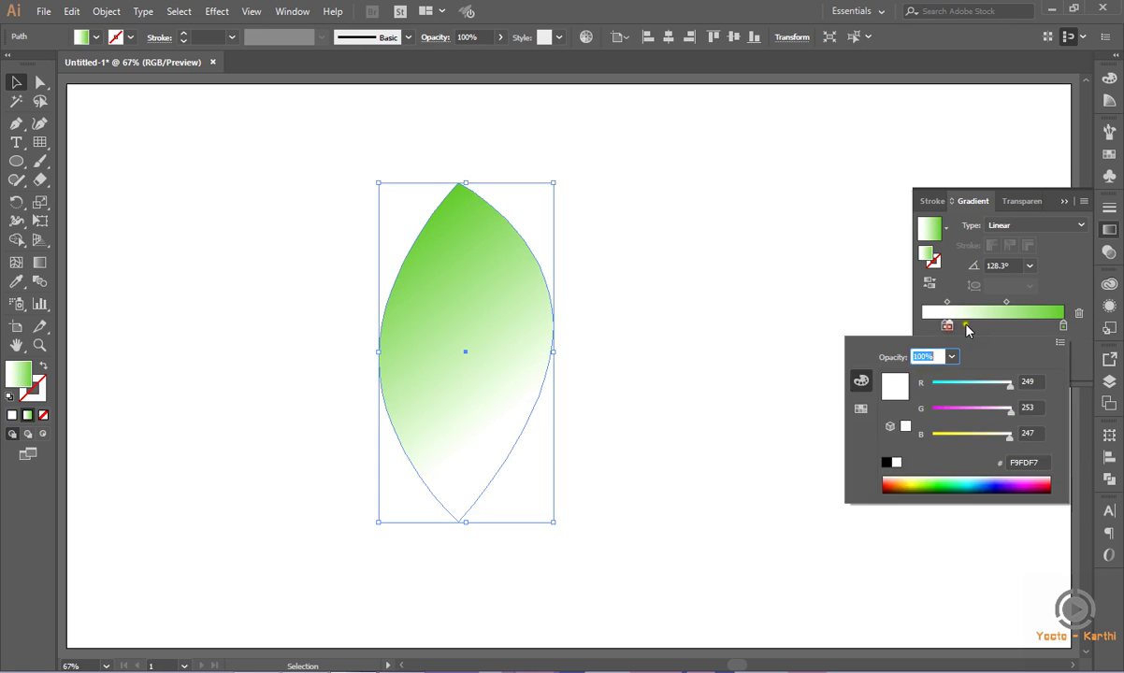
click(1083, 320)
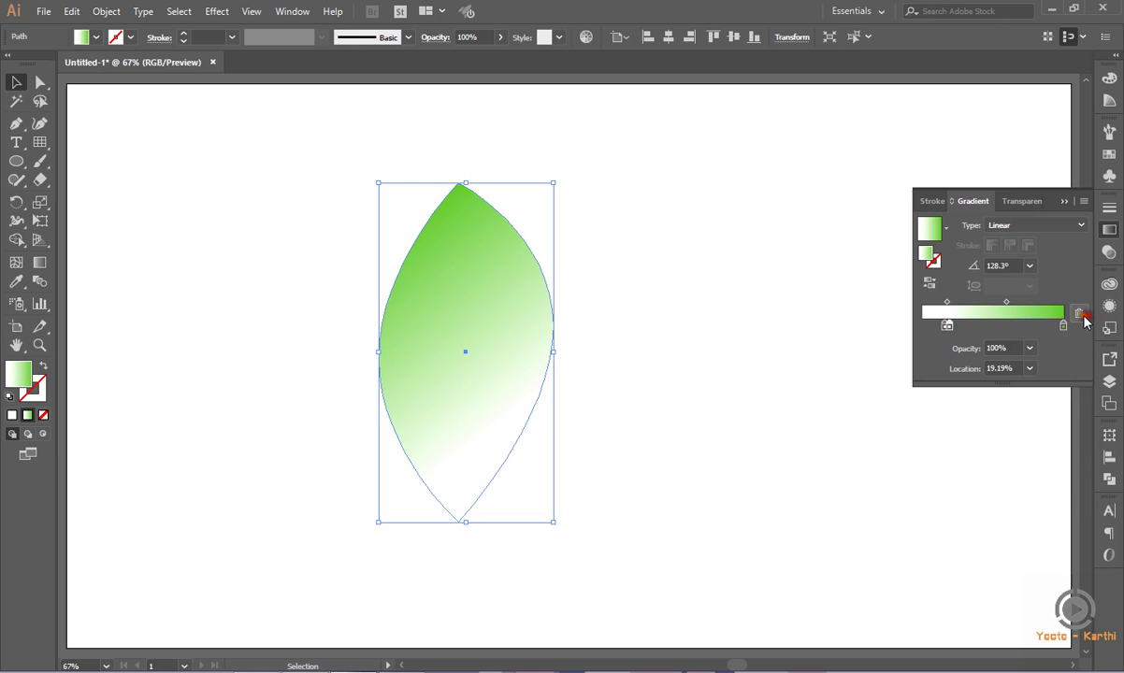
click(946, 327)
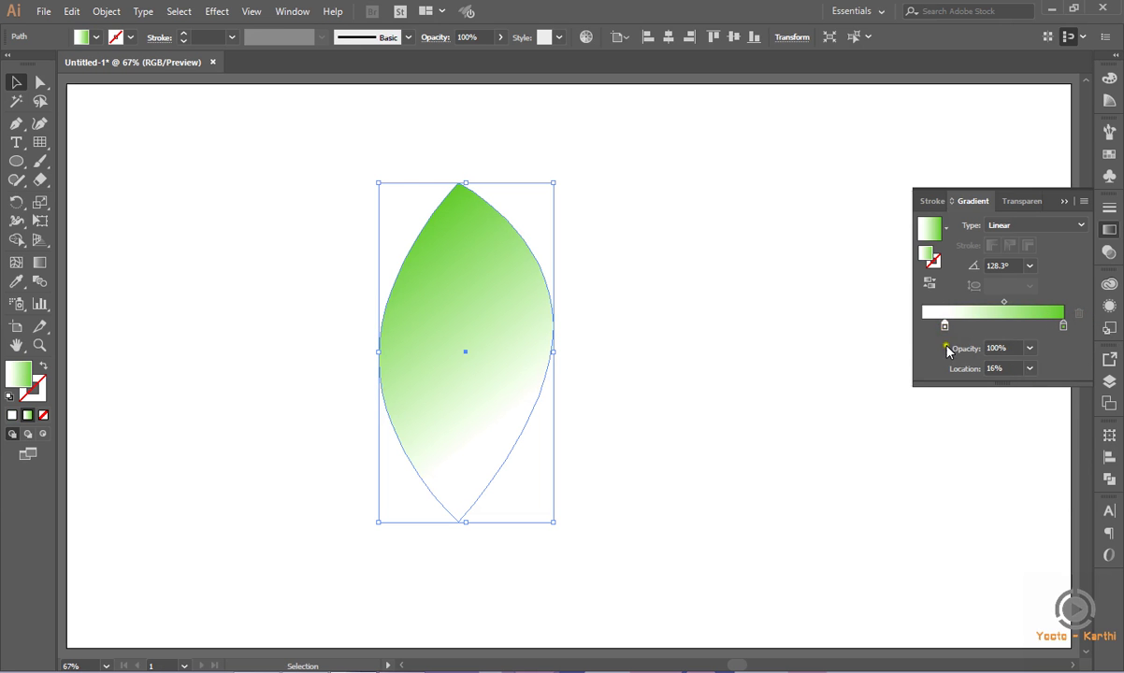
double_click(945, 326)
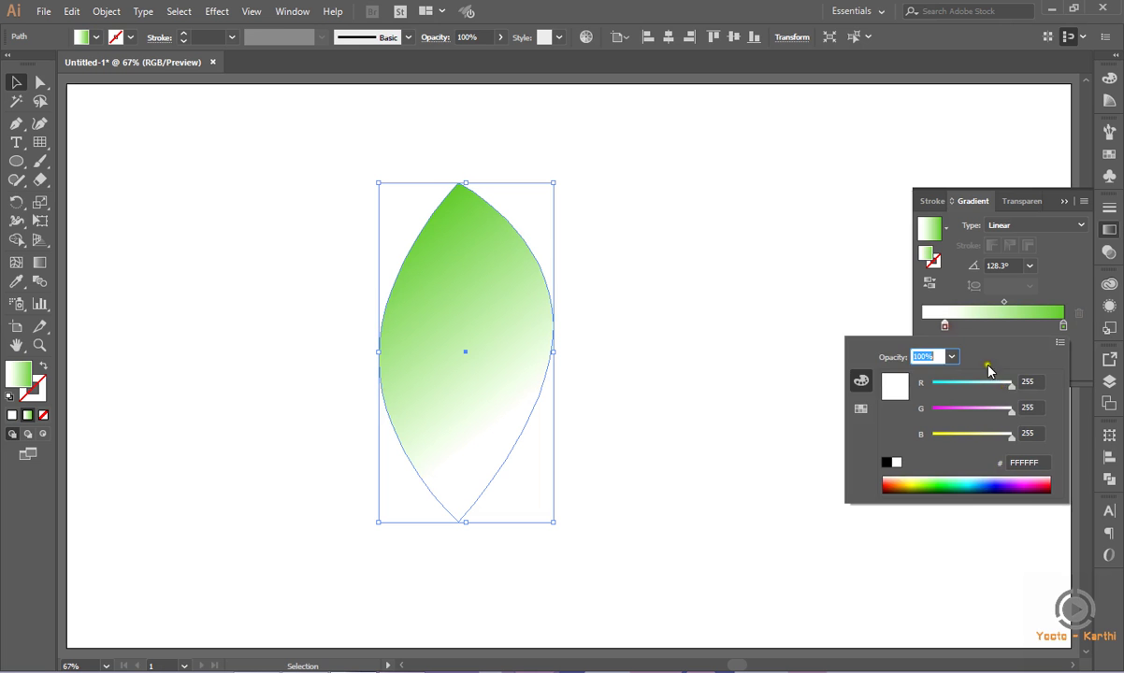
key(BackSpace)
text(D2FF5D)
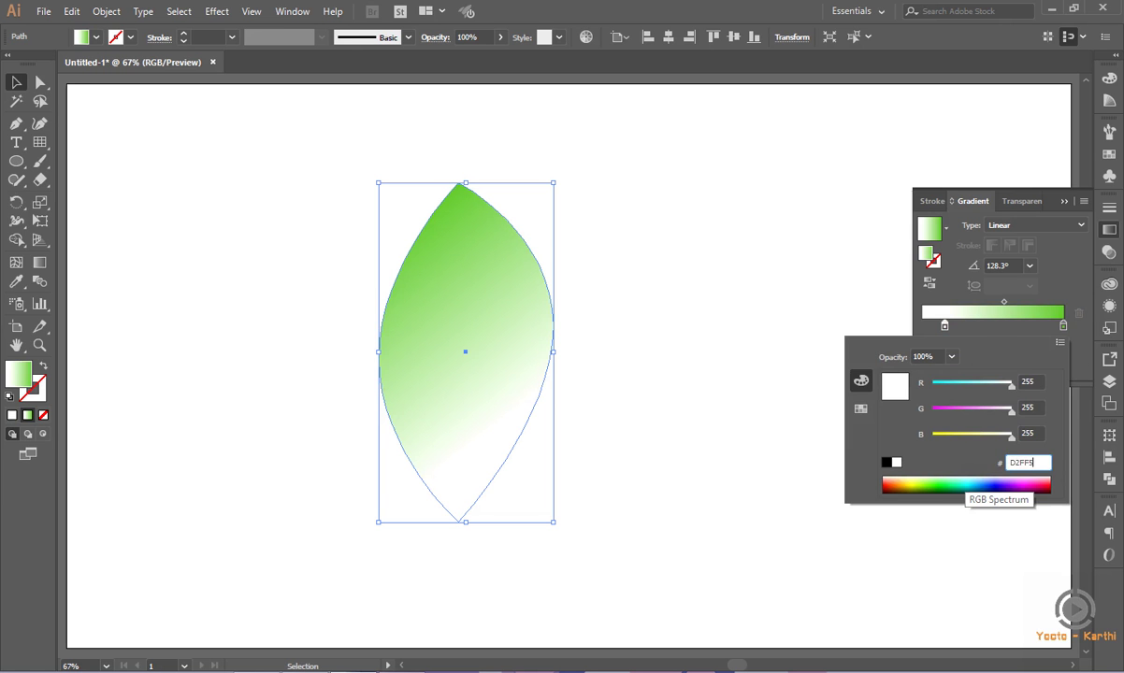
key(Return)
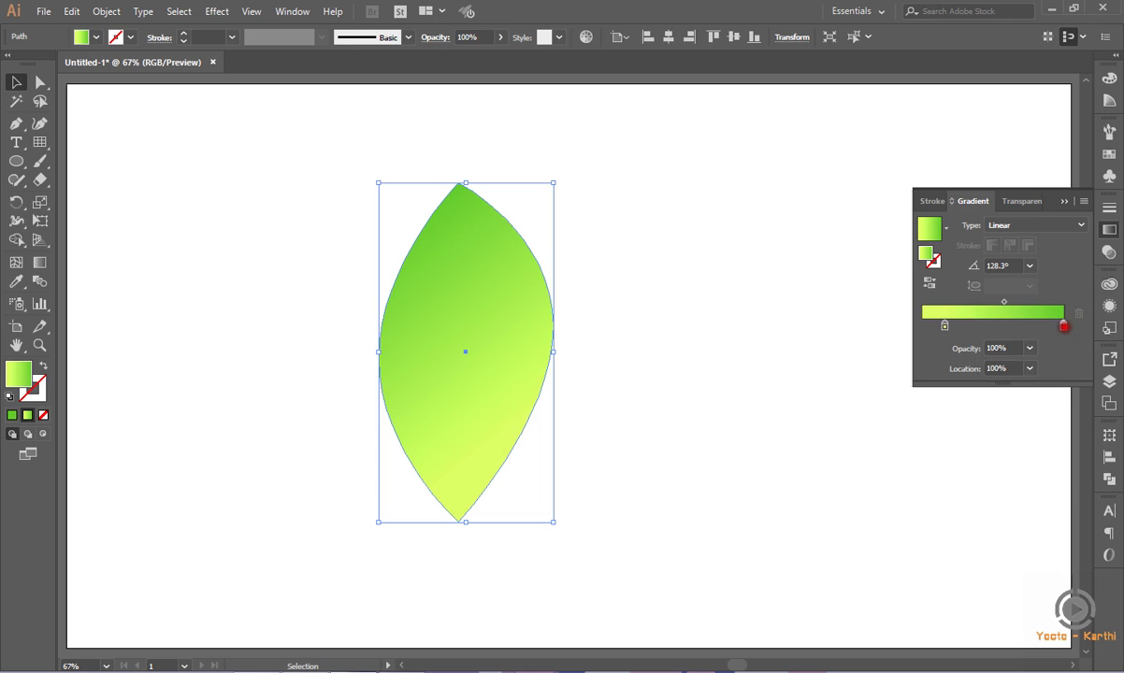
Set the right gradient stop to a dark green hex colour
double_click(1063, 325)
double_click(1046, 464)
key(BackSpace)
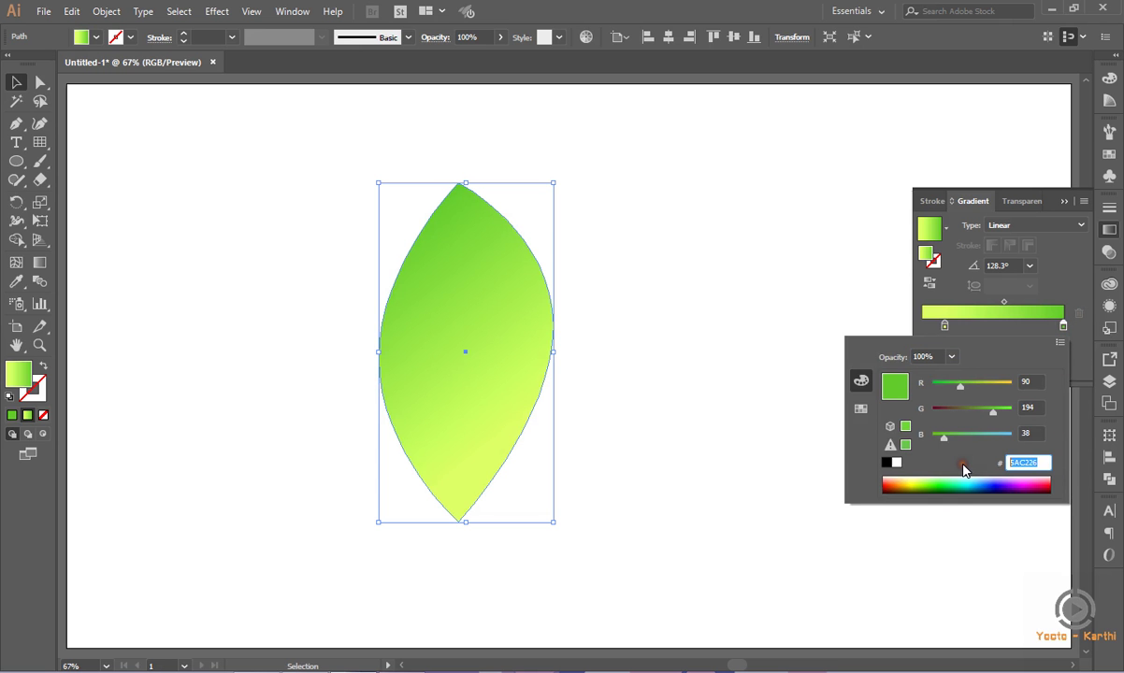
text(8.)
text(308300)
key(Return)
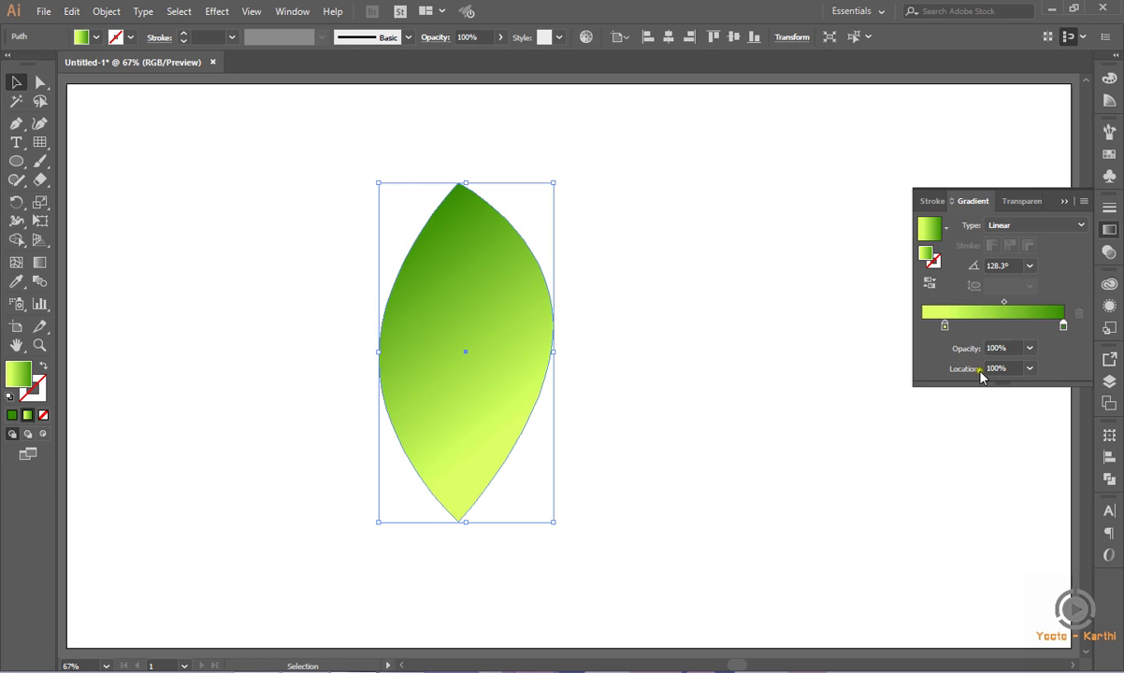
Move the gradient midpoint to 42%
click(1004, 302)
click(1006, 369)
text(42)
key(Return)
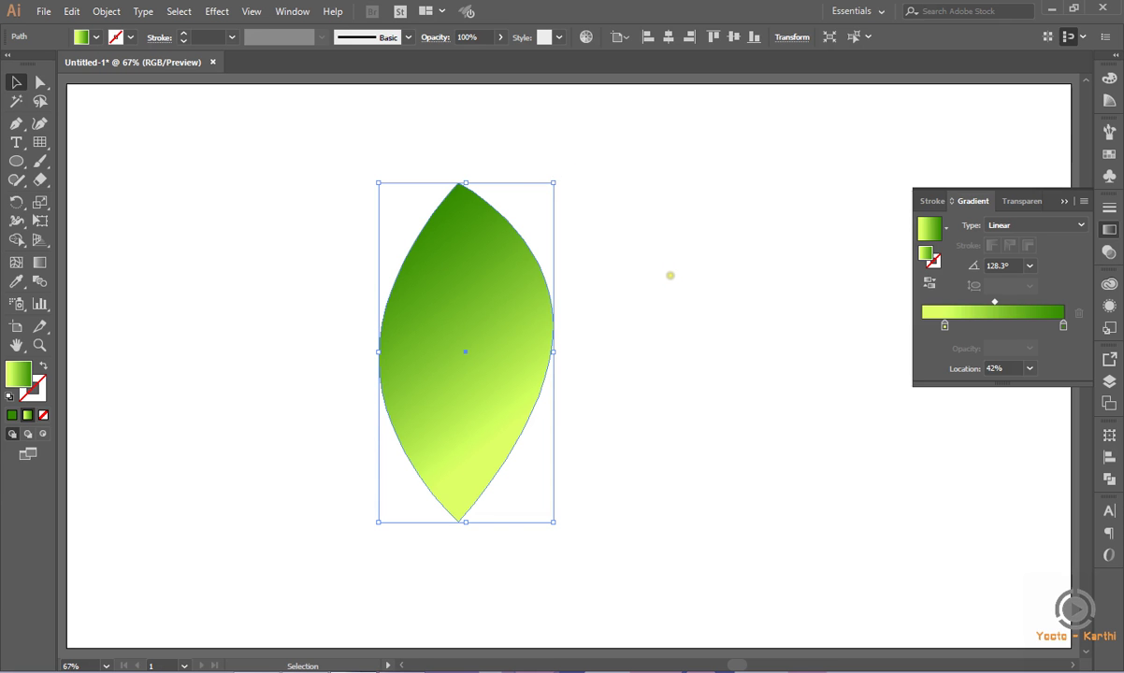
Reselect the leaf, copy it and paste the copy in front
click(629, 258)
click(488, 276)
click(72, 11)
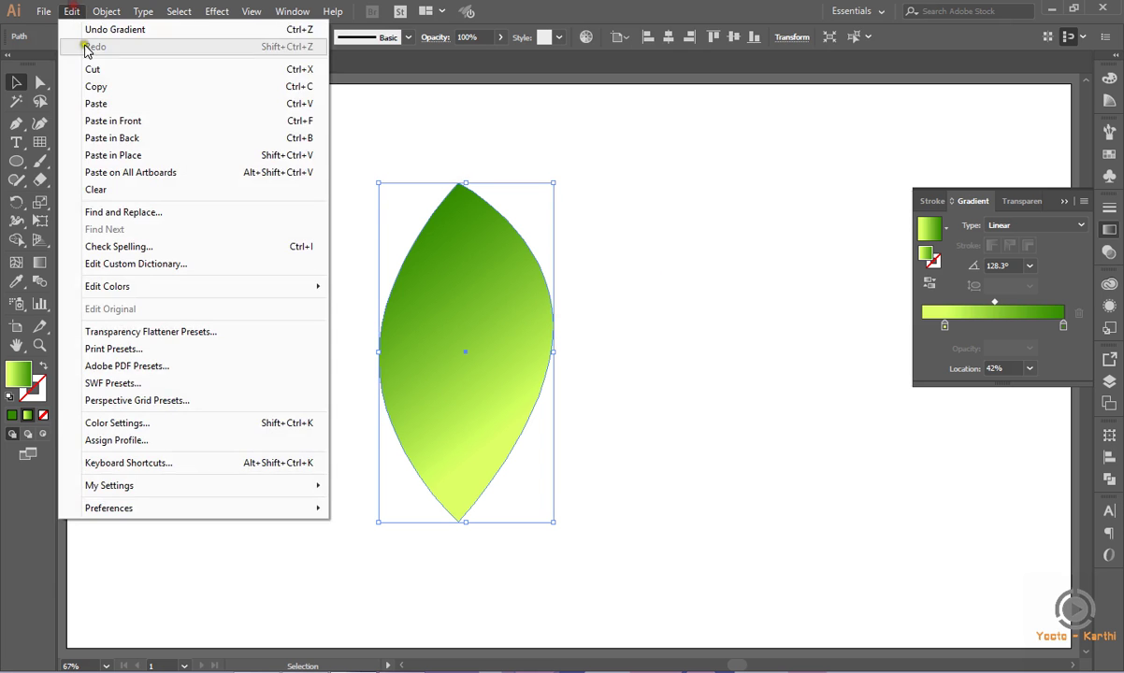
click(87, 86)
click(72, 11)
click(100, 123)
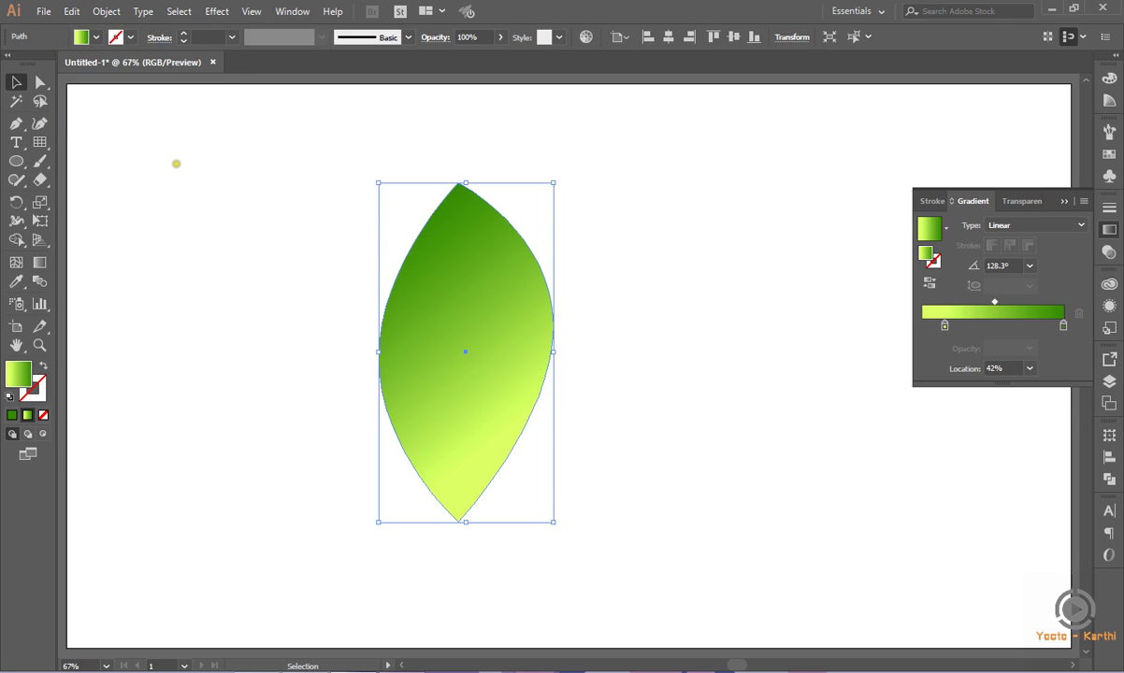
click(39, 142)
Draw a vertical line from the leaf's top tip to its bottom tip, then select it with the leaf
click(92, 151)
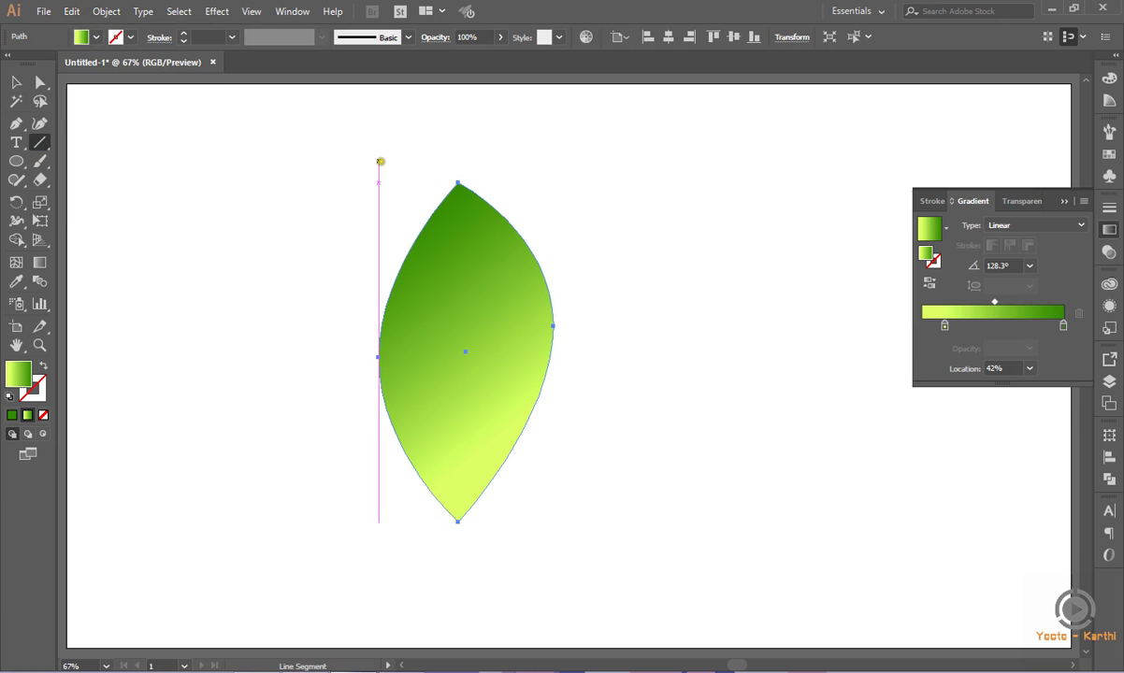
drag(457, 183, 455, 498)
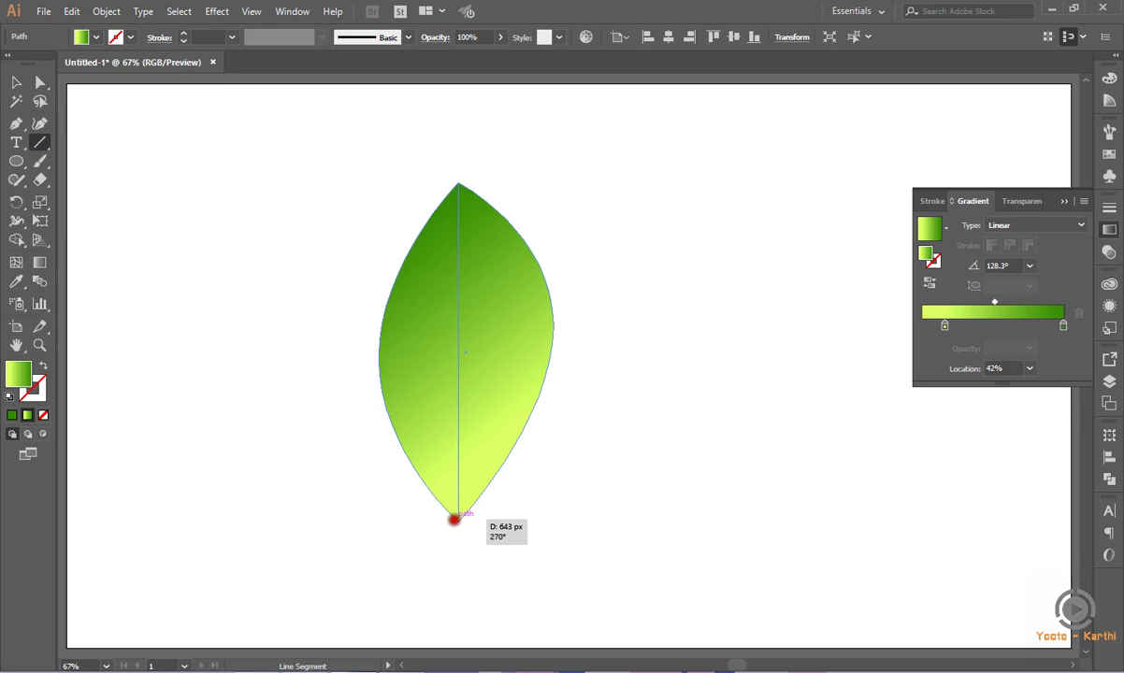
drag(455, 498, 454, 522)
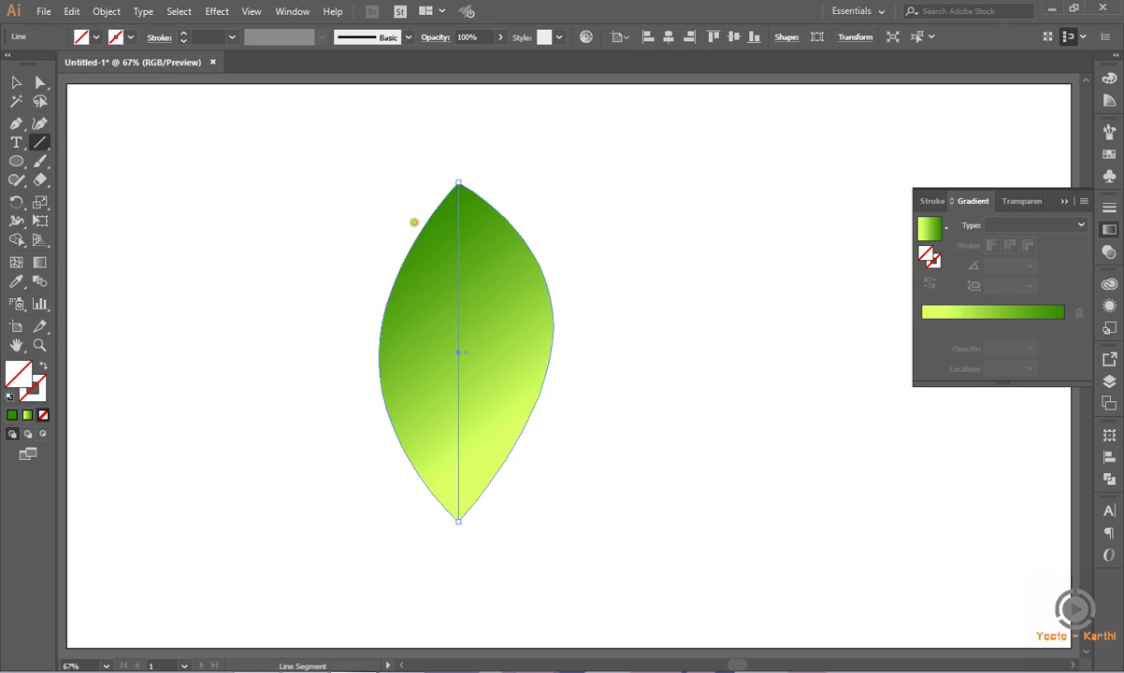
click(14, 84)
drag(354, 133, 513, 232)
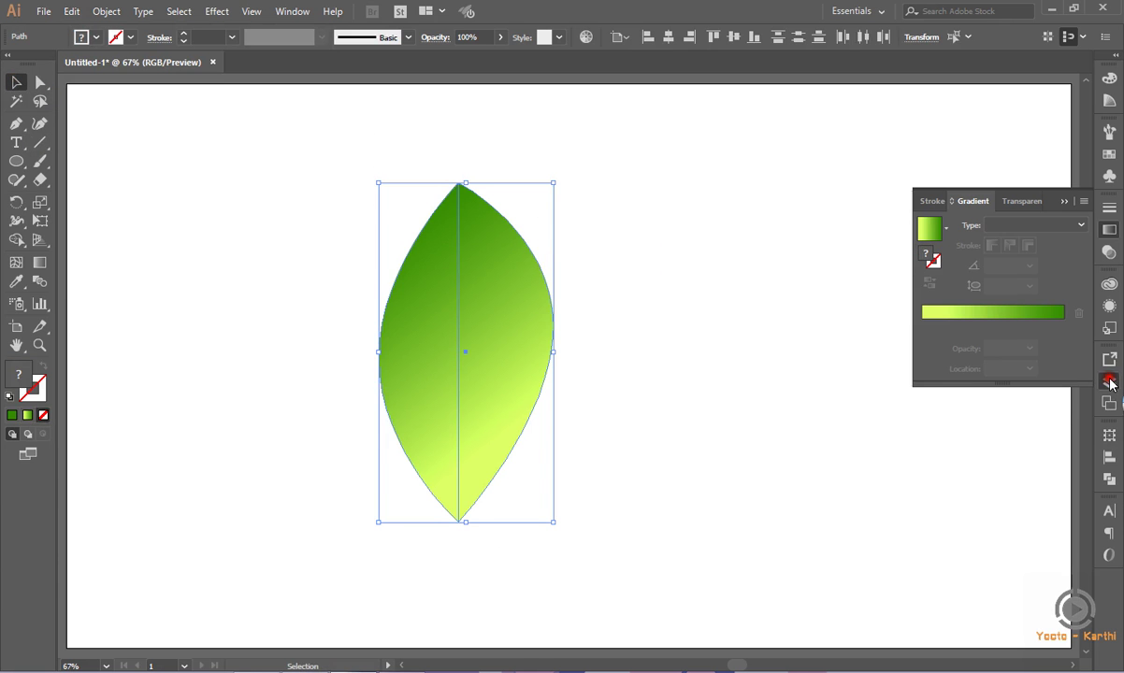
Hide the top leaf copy in Layers and divide the leaf along the centre line
click(1109, 382)
click(745, 425)
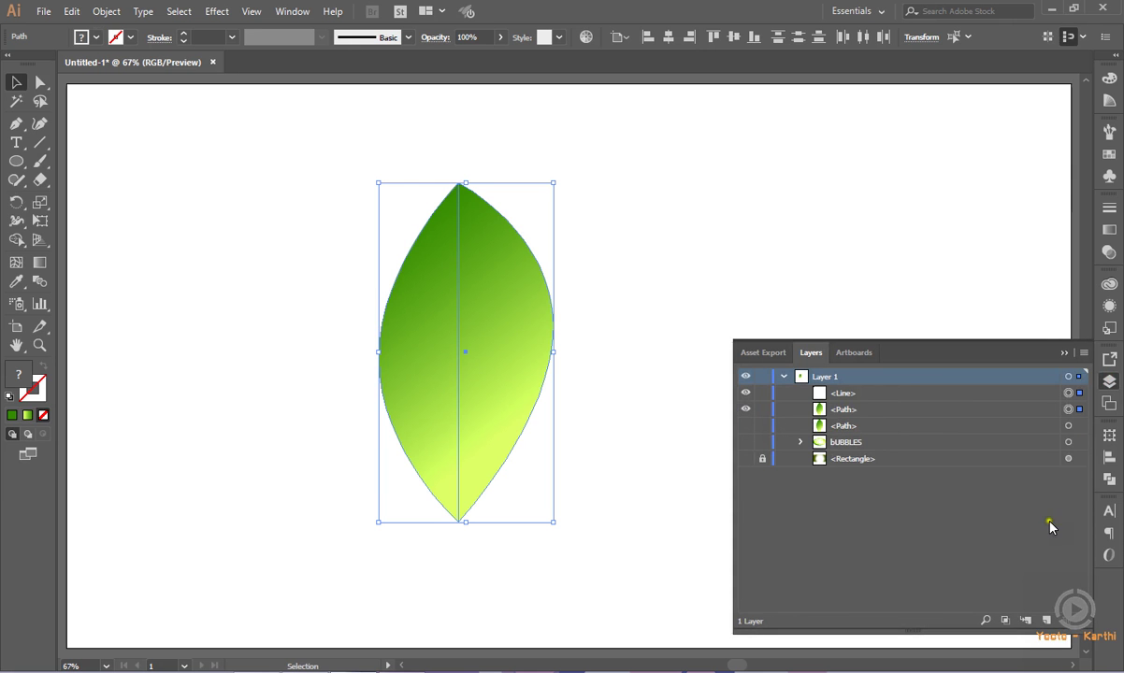
click(1109, 478)
click(929, 506)
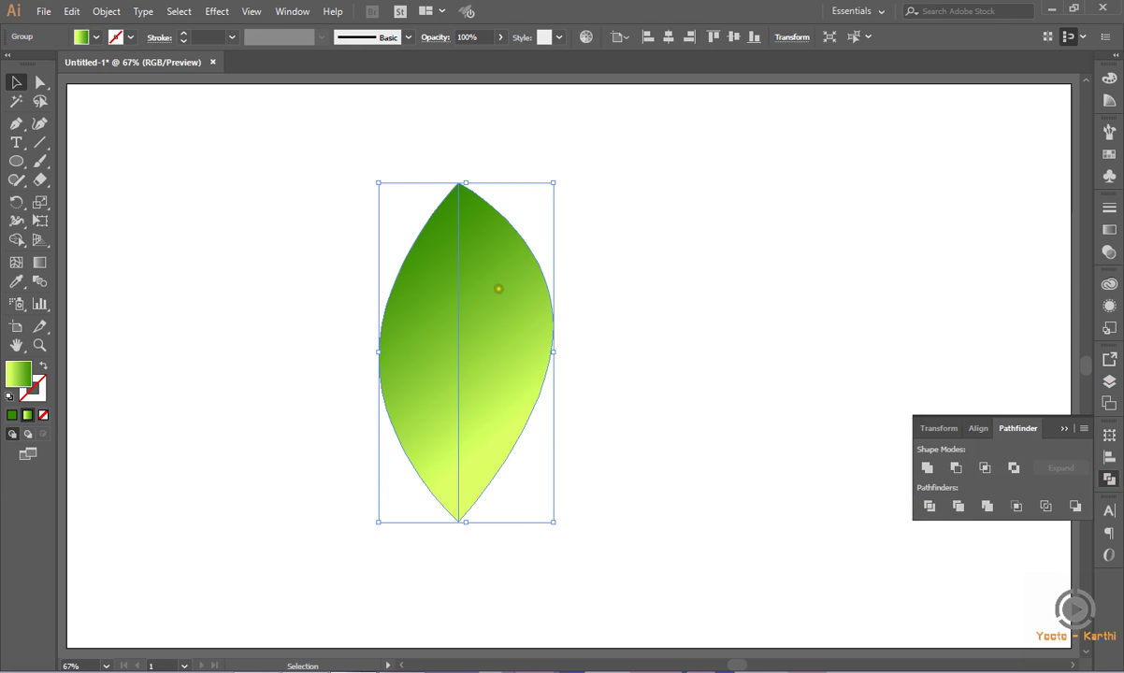
Ungroup the divided leaf and delete its right half
right_click(494, 303)
click(540, 430)
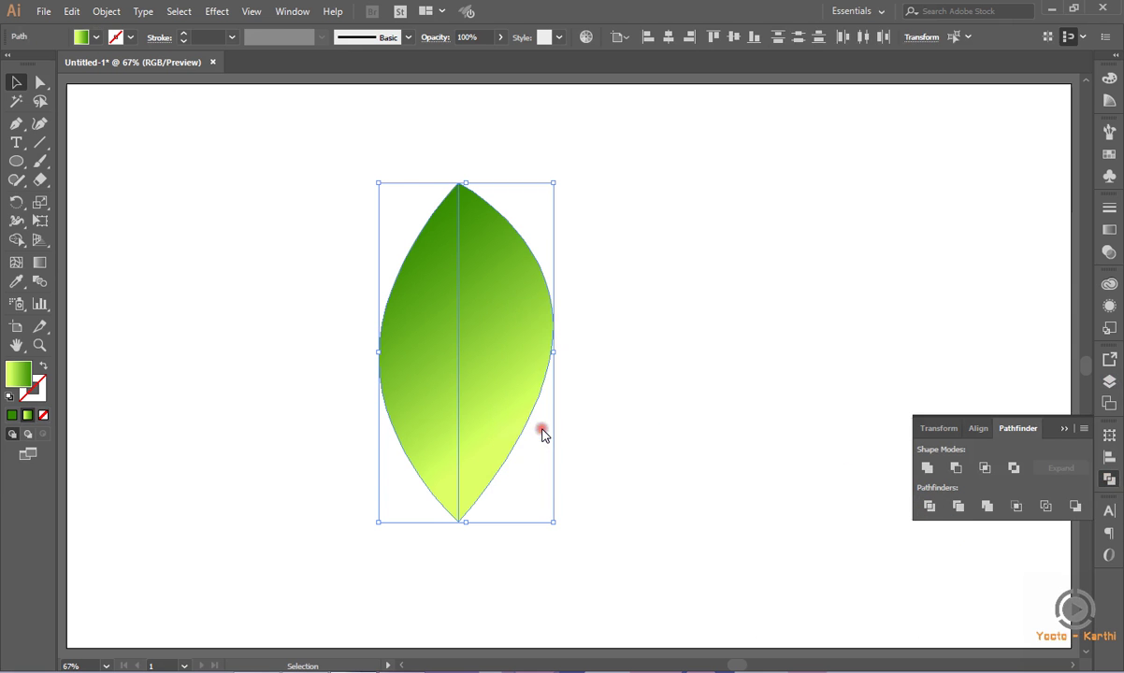
click(613, 291)
click(493, 305)
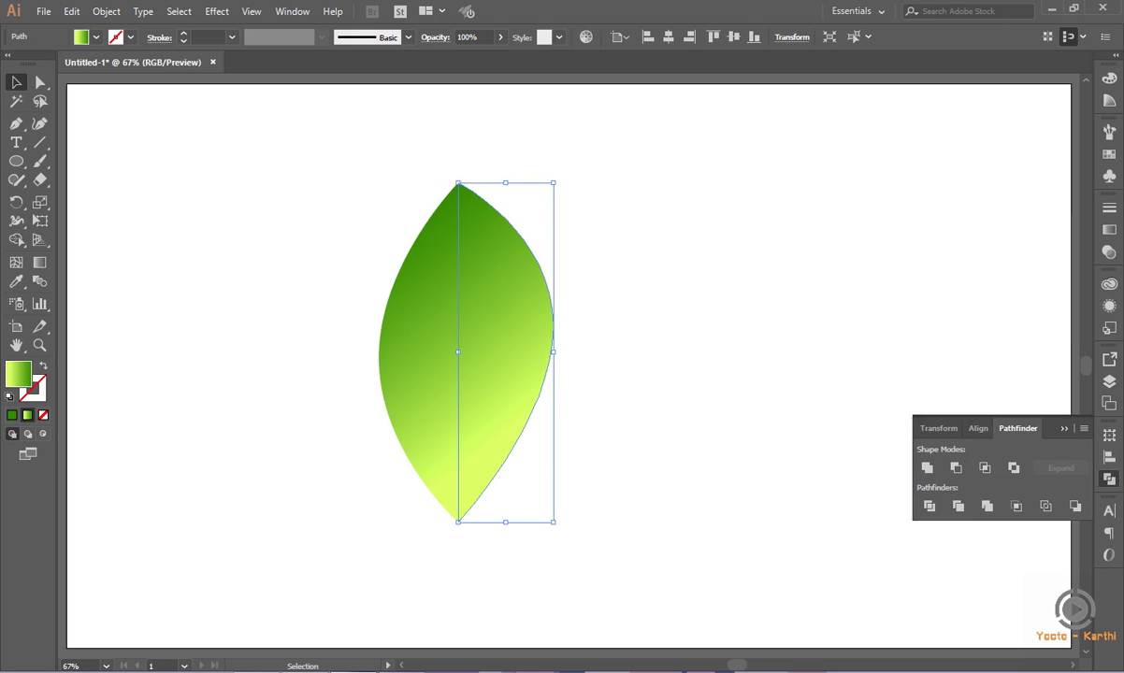
key(Delete)
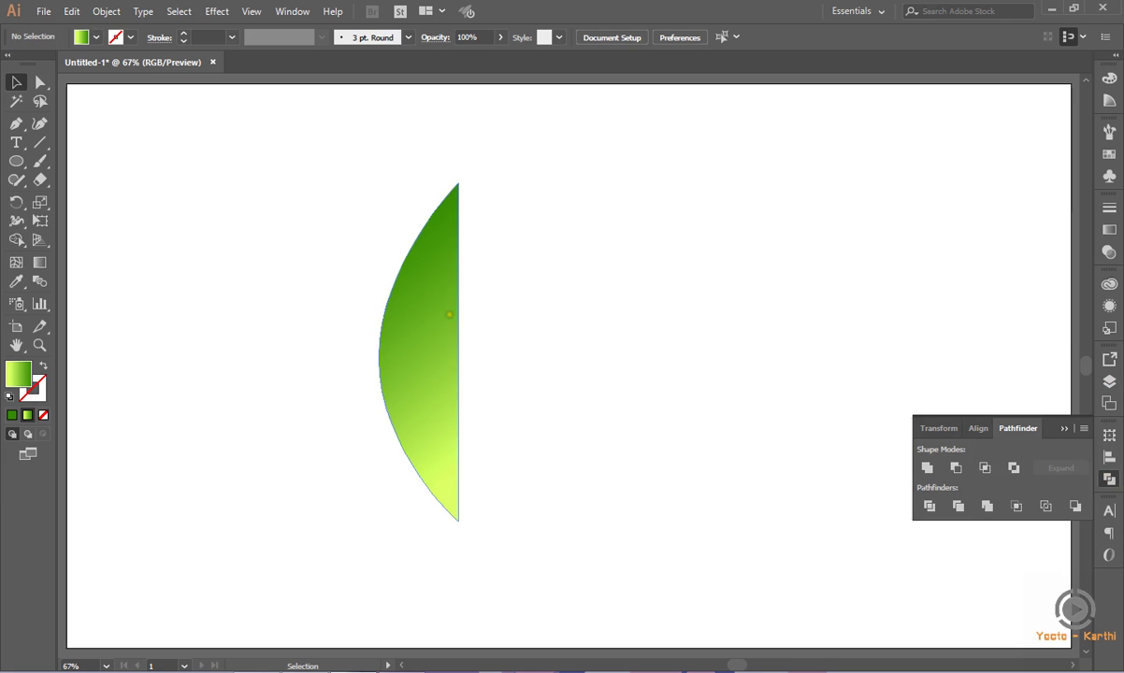
Show the hidden leaf copy again in Layers and select the left half
click(1109, 382)
click(906, 441)
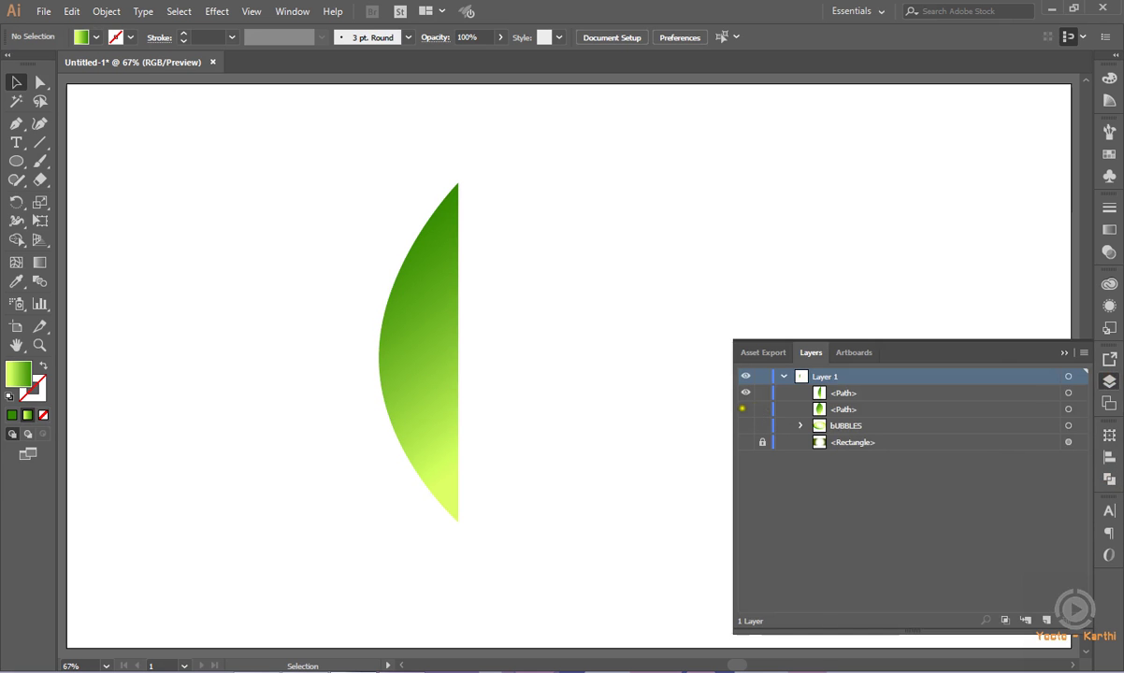
click(745, 409)
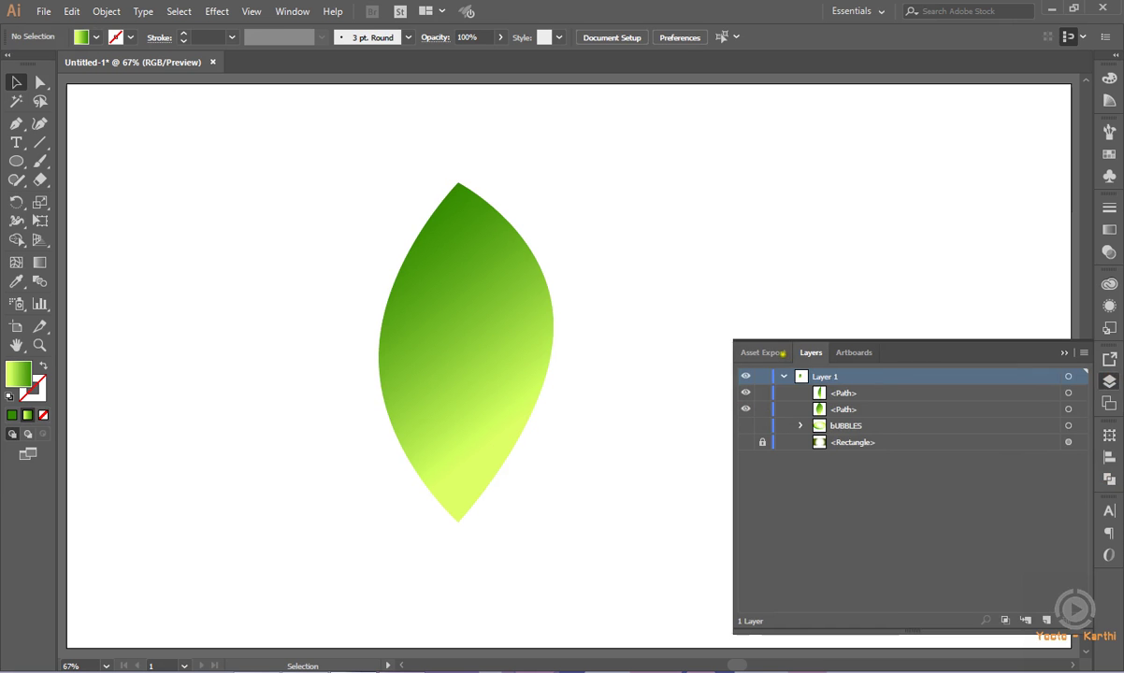
click(422, 294)
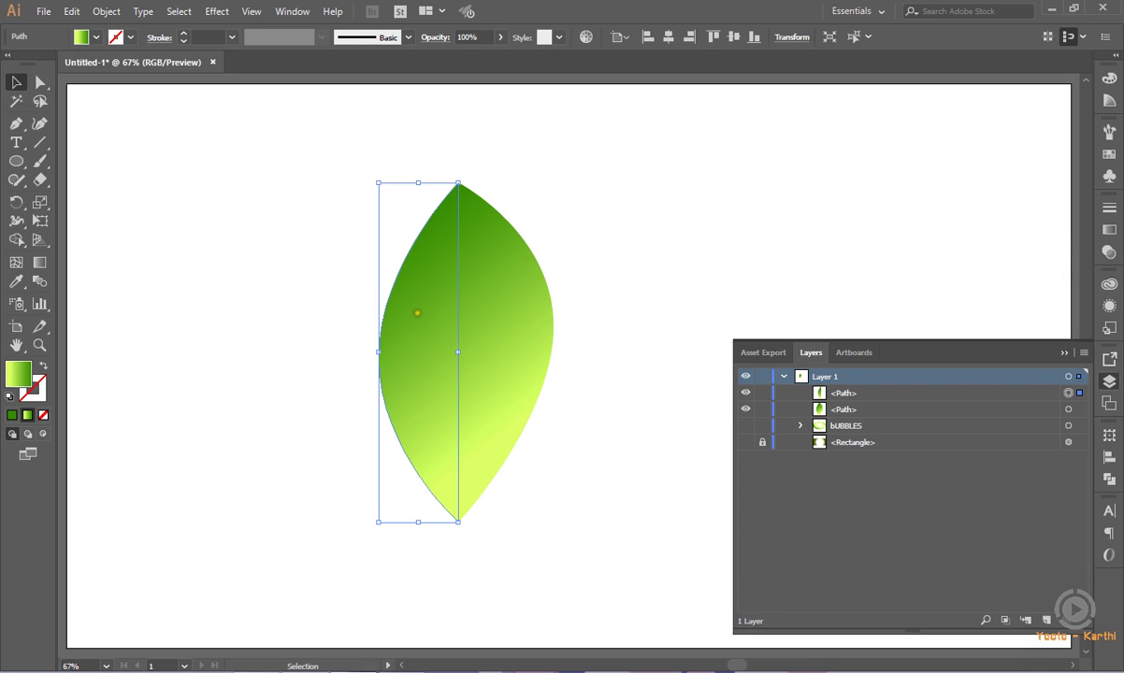
Give the left half's gradient a 76.9° angle, then deselect it
click(1110, 229)
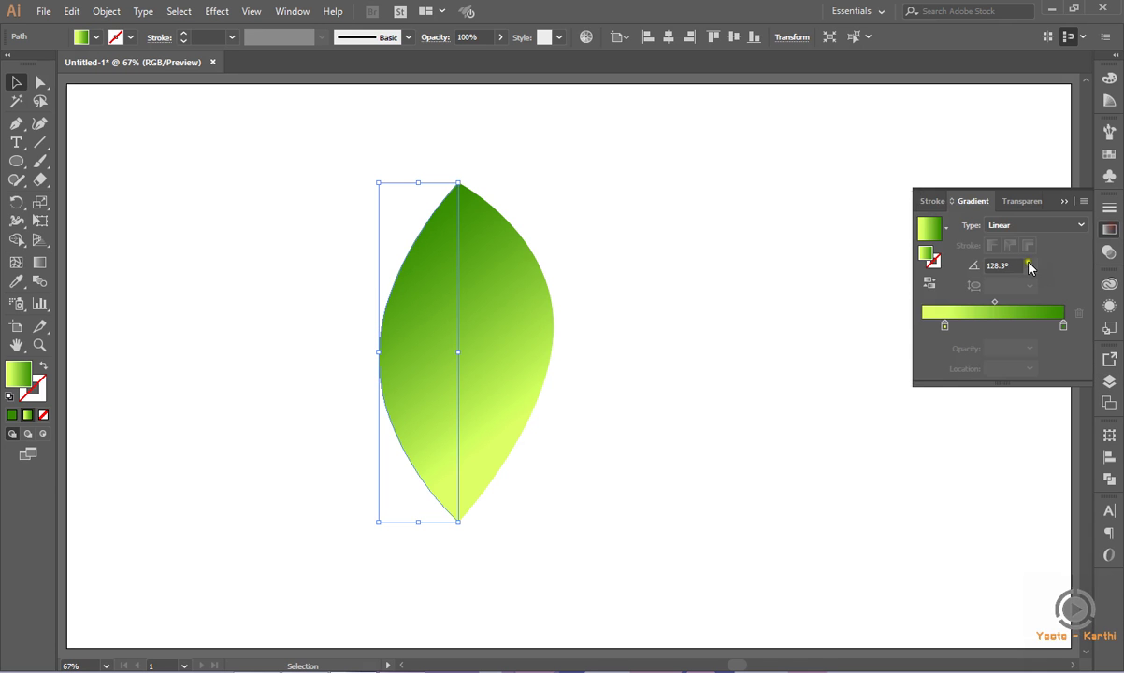
click(1012, 266)
text(76.9)
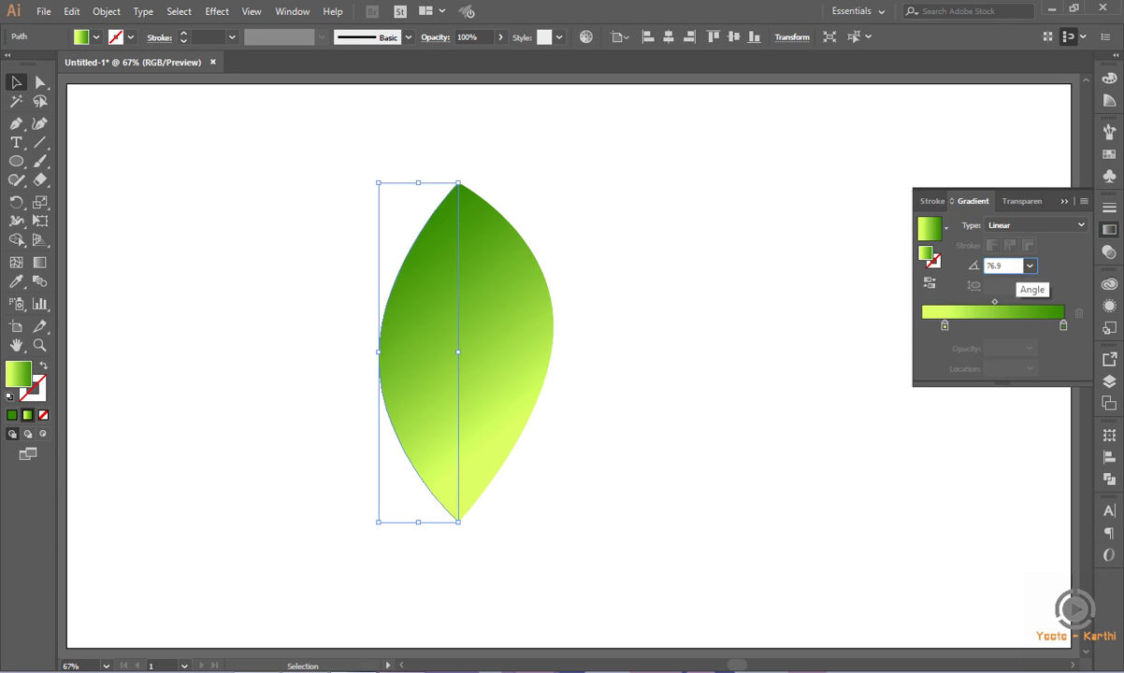
key(Return)
click(688, 269)
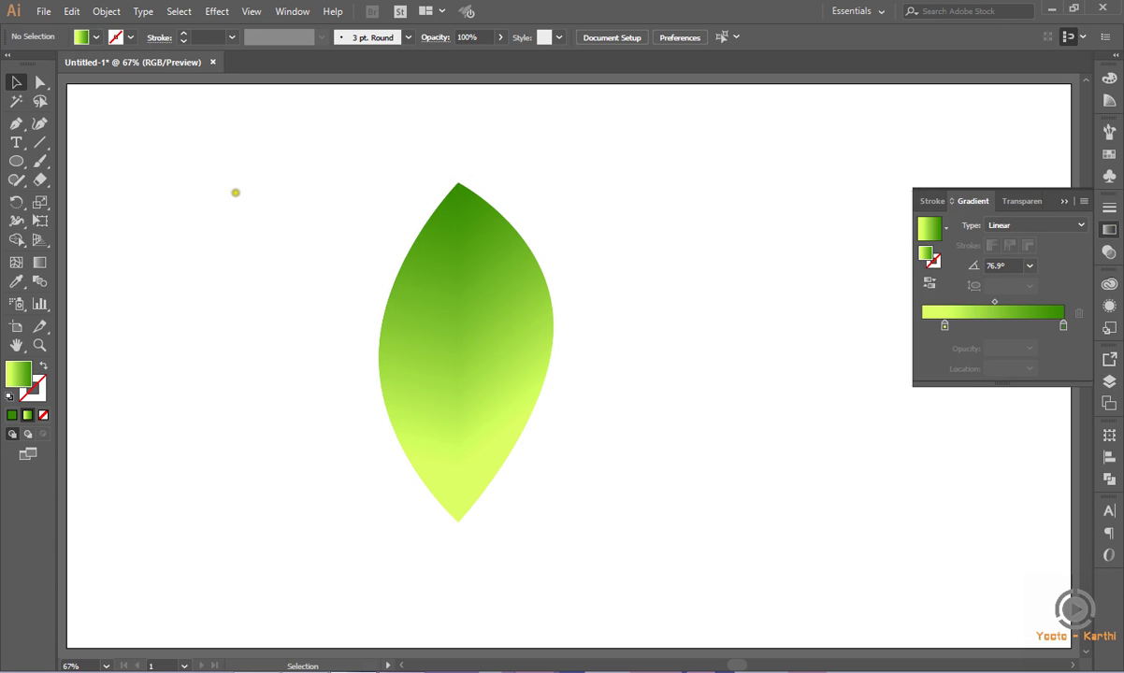
click(39, 161)
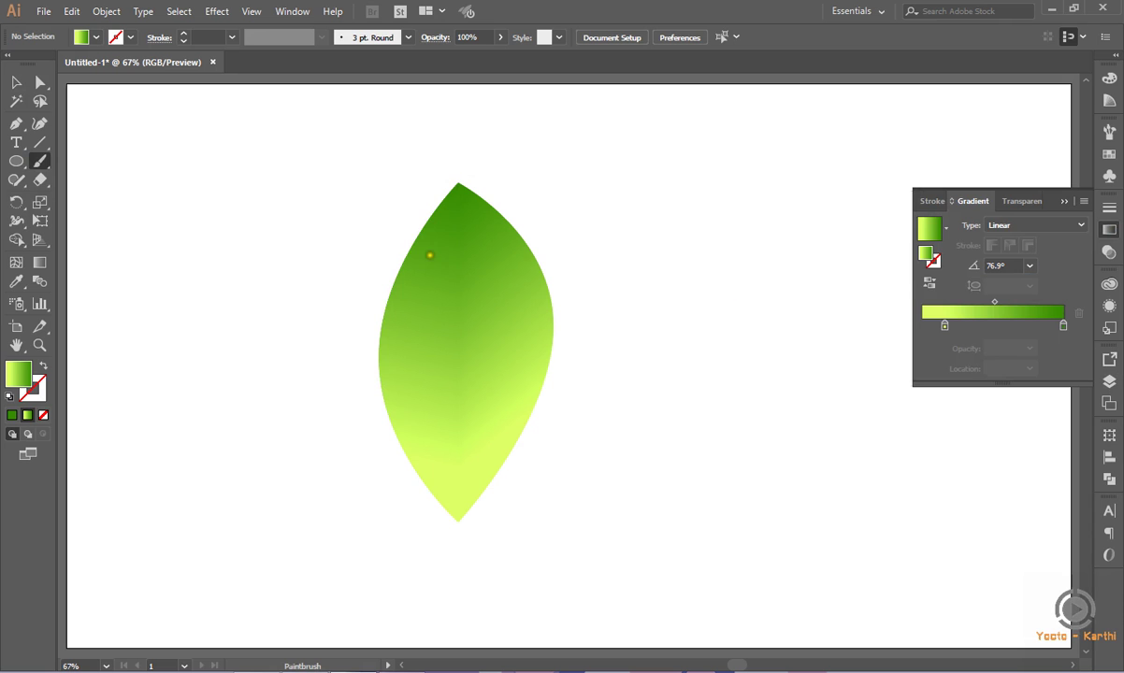
Paint a curved Paintbrush stroke down the leaf's left side to its tip and select it
drag(429, 240, 416, 424)
drag(416, 424, 456, 515)
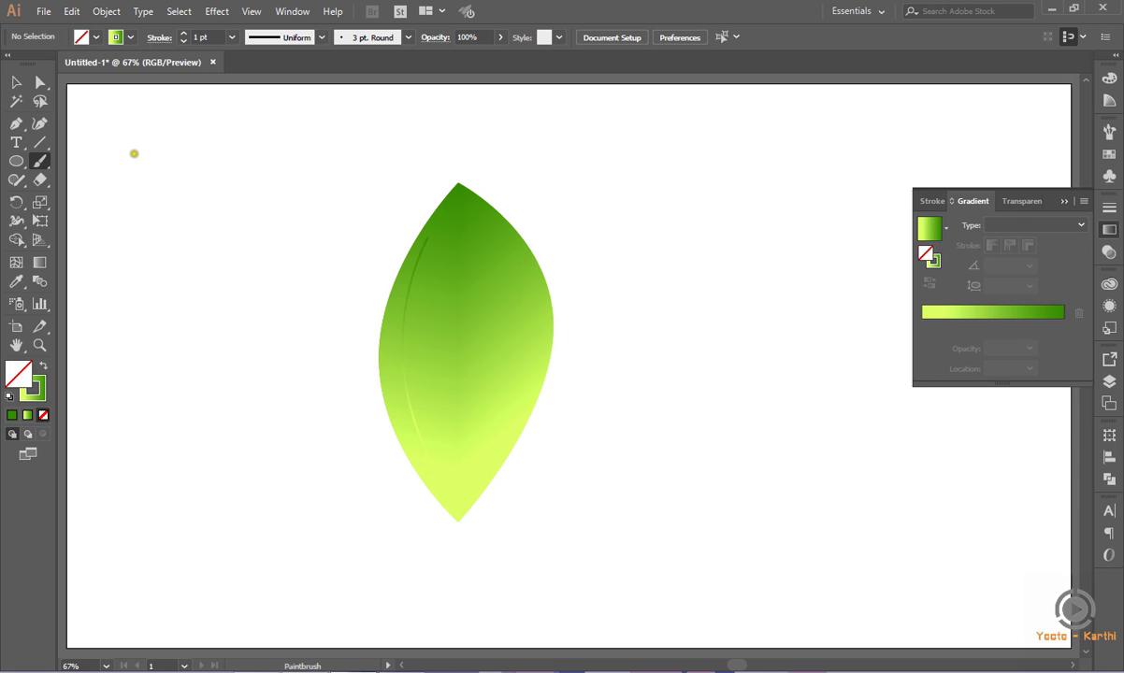
click(16, 82)
click(420, 270)
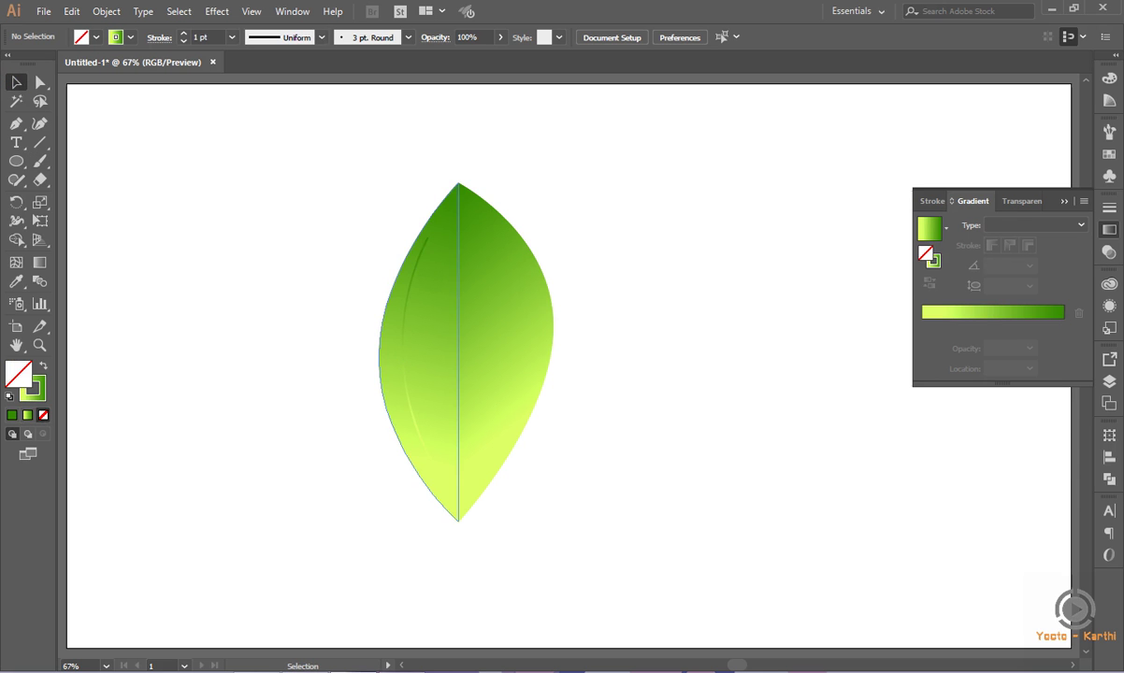
click(413, 257)
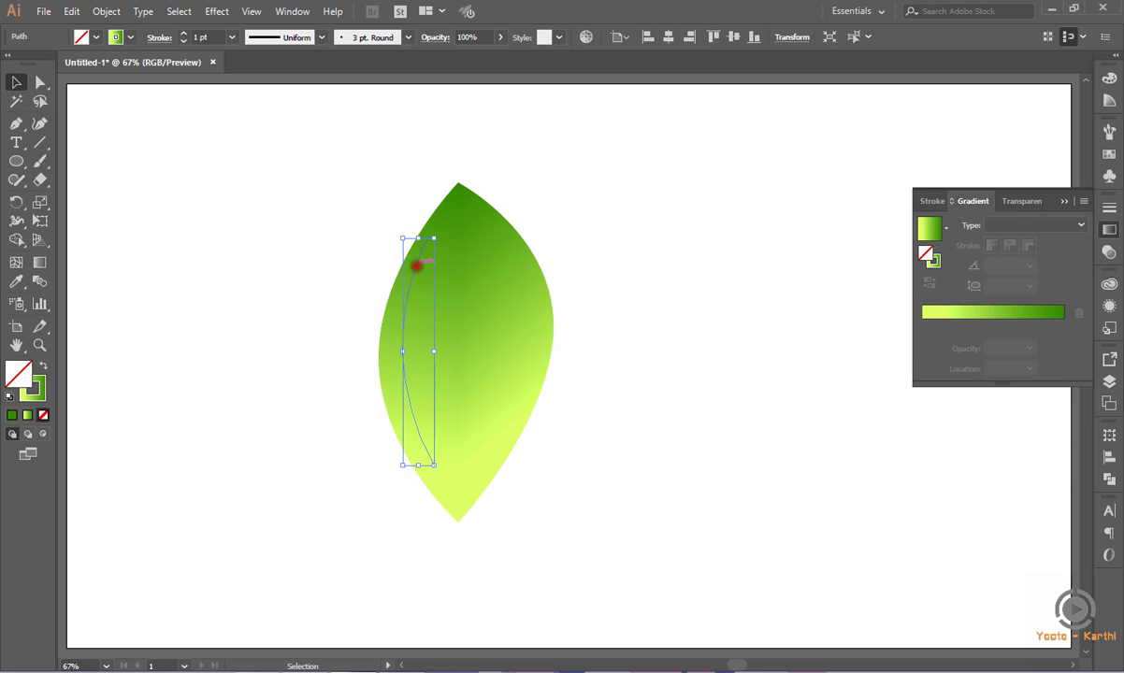
Give the stroke an elliptical width profile, Basic brush and 16 pt weight, then bulge it left
click(157, 37)
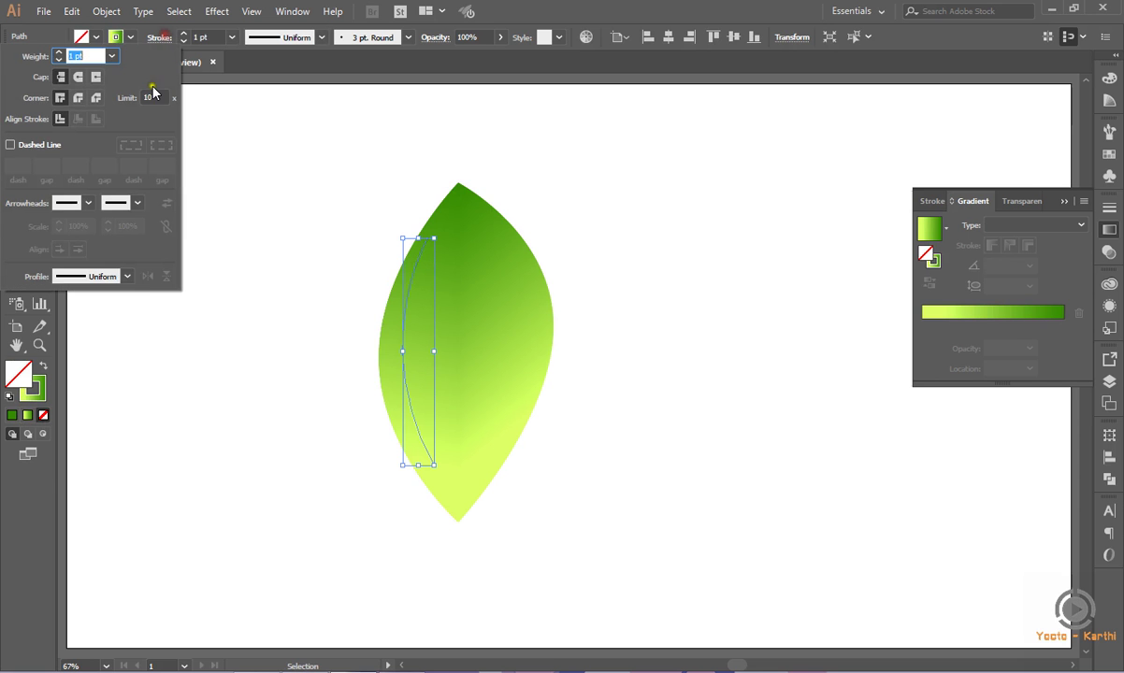
click(124, 276)
click(97, 313)
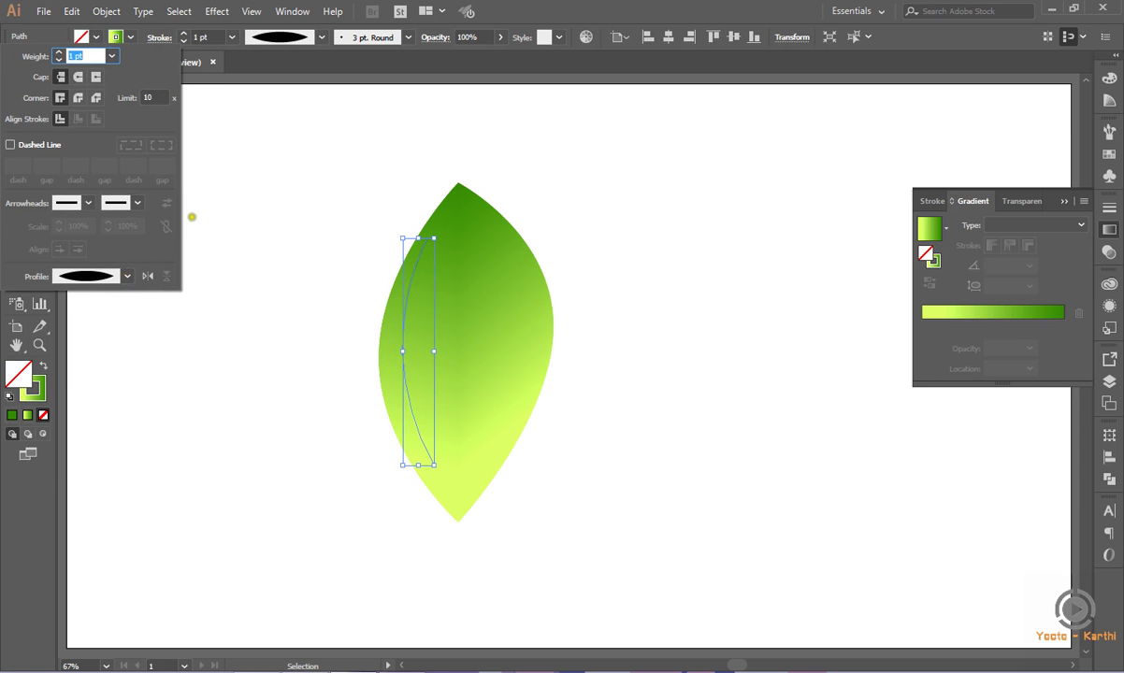
click(194, 35)
text(2)
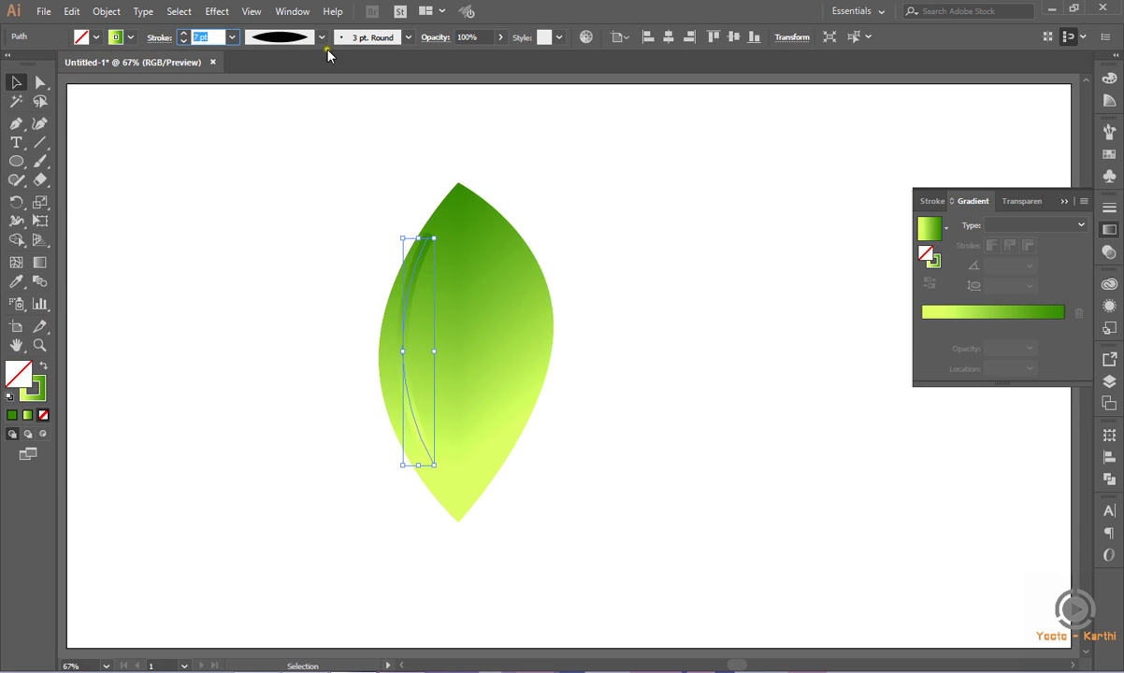
click(404, 39)
click(327, 97)
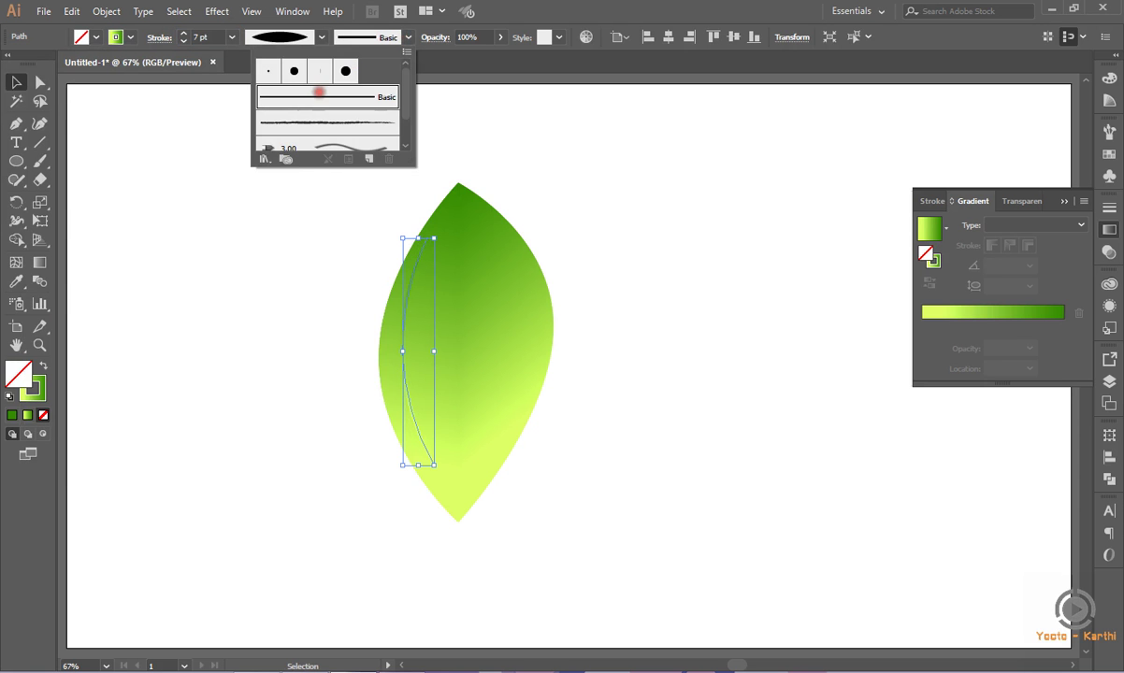
click(142, 28)
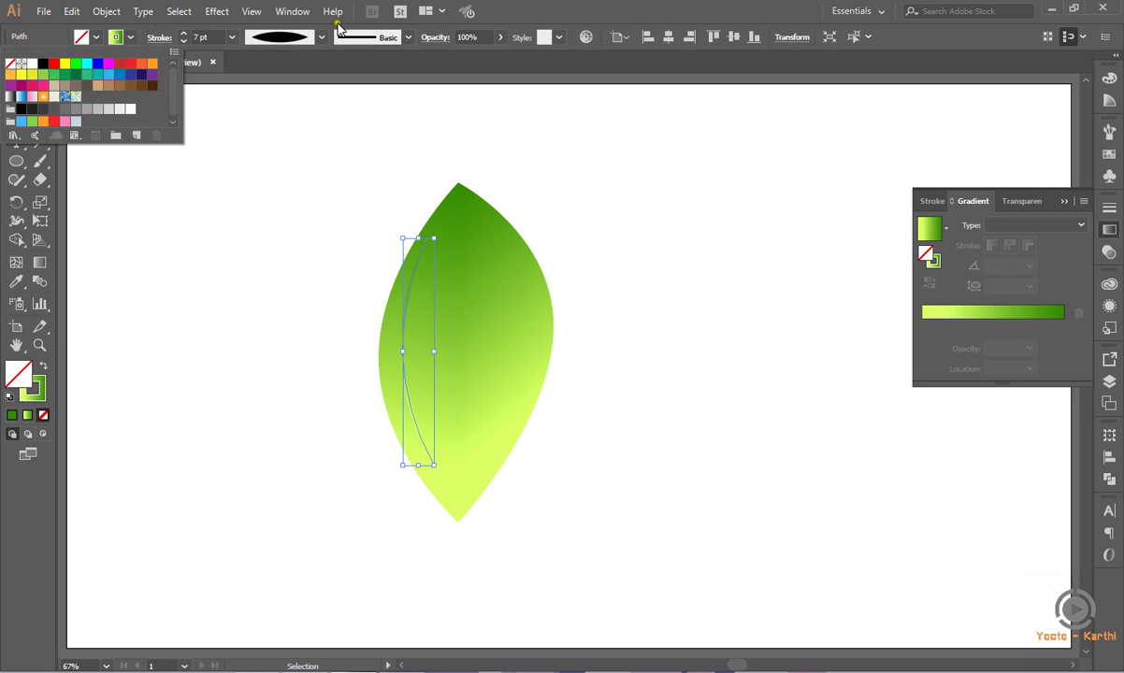
click(196, 38)
text(16)
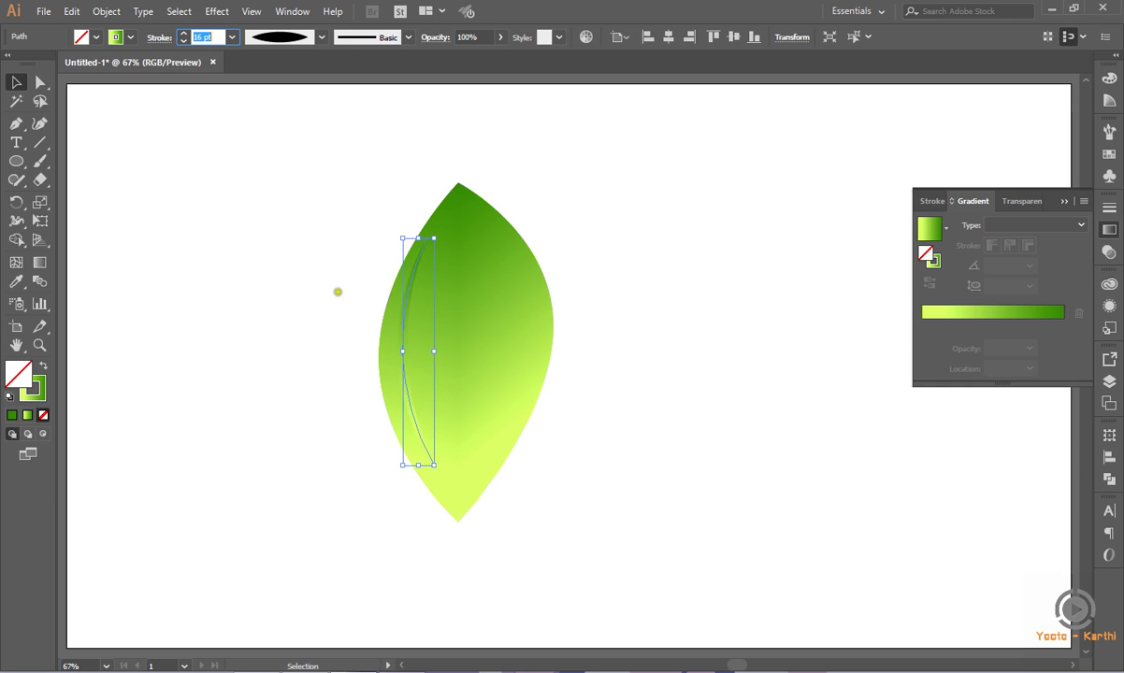
drag(405, 371, 395, 377)
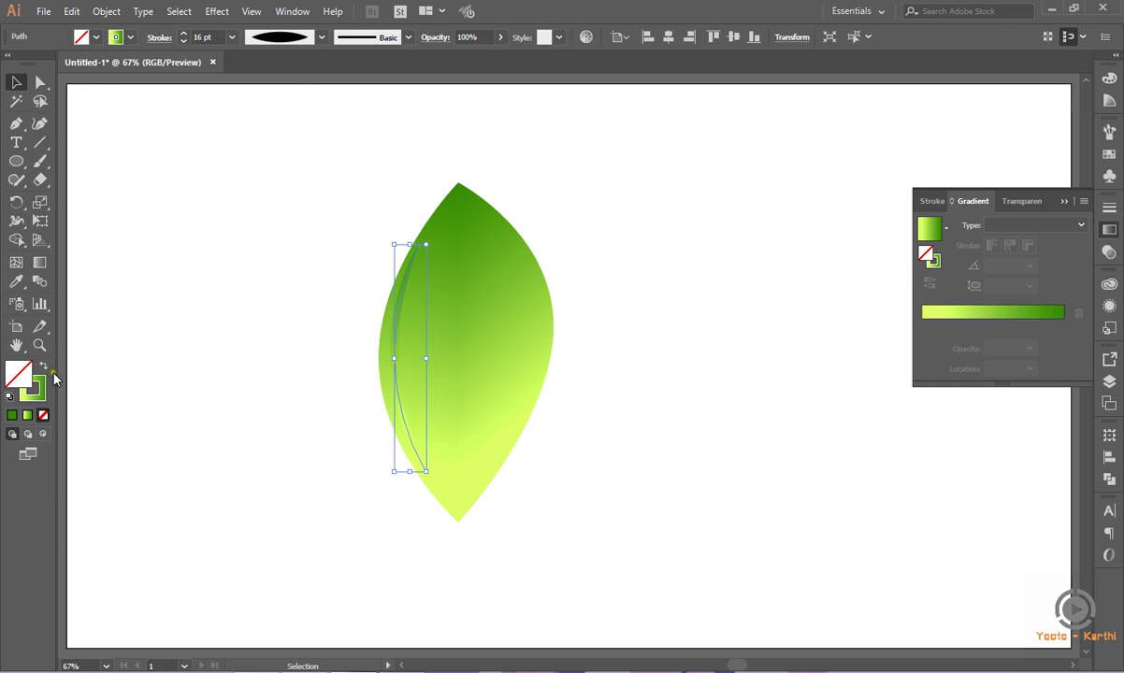
Expand the stroke's appearance into a shape and set its gradient angle to 13.6°
click(101, 13)
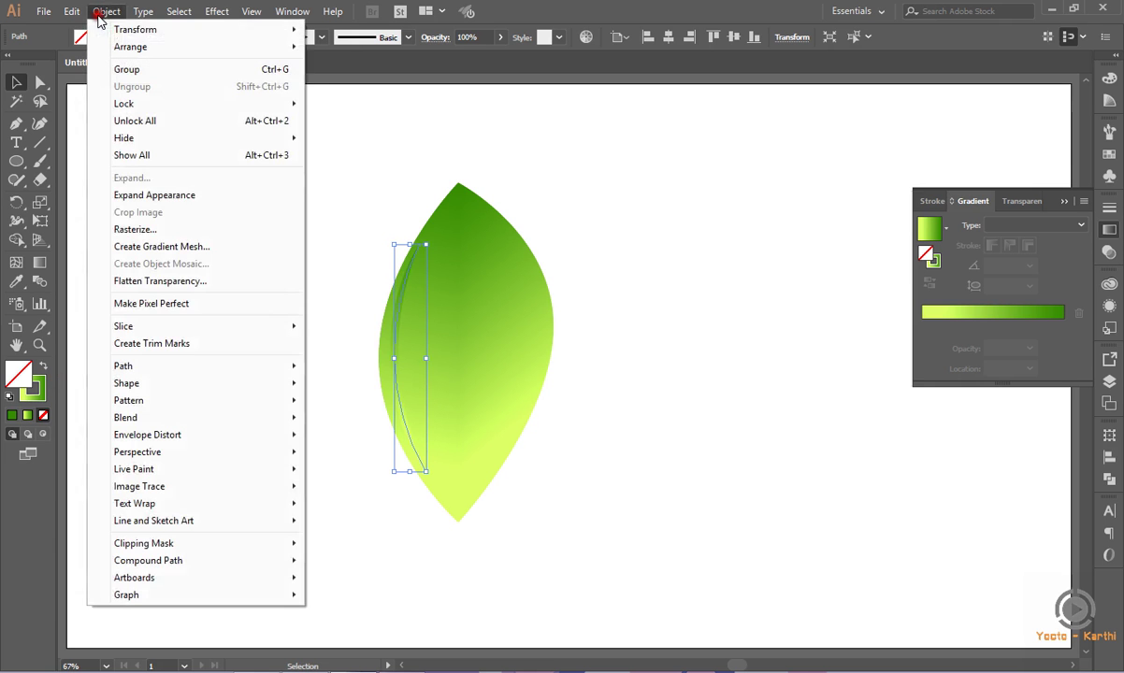
click(123, 196)
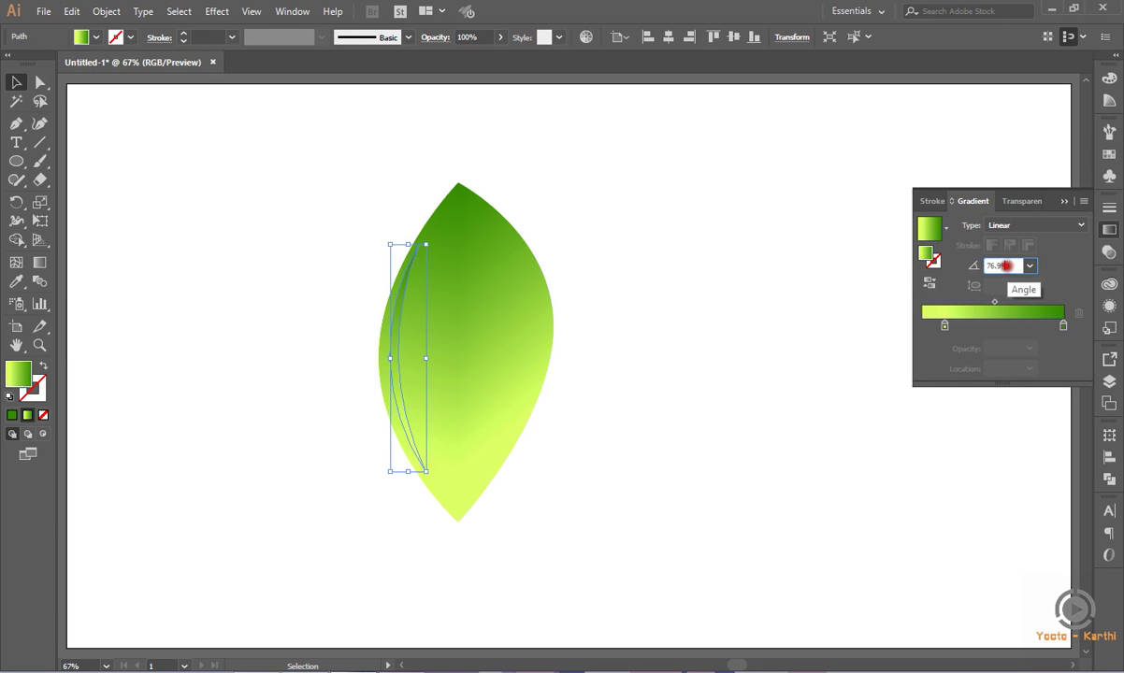
click(1002, 266)
text(13.6)
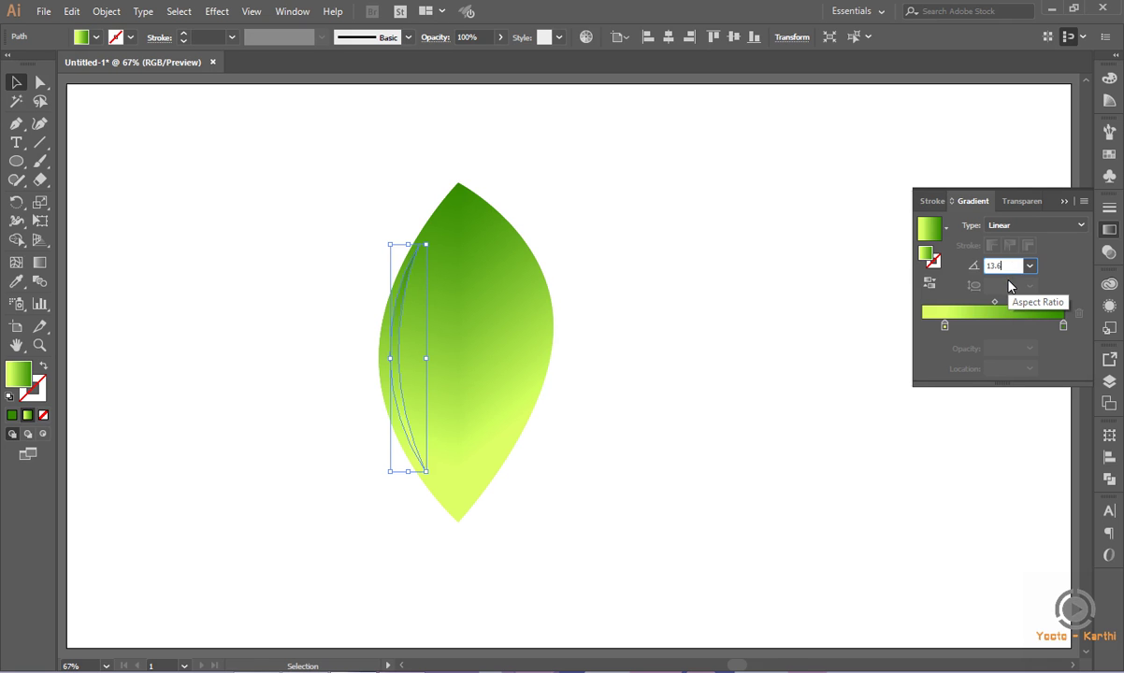
key(Return)
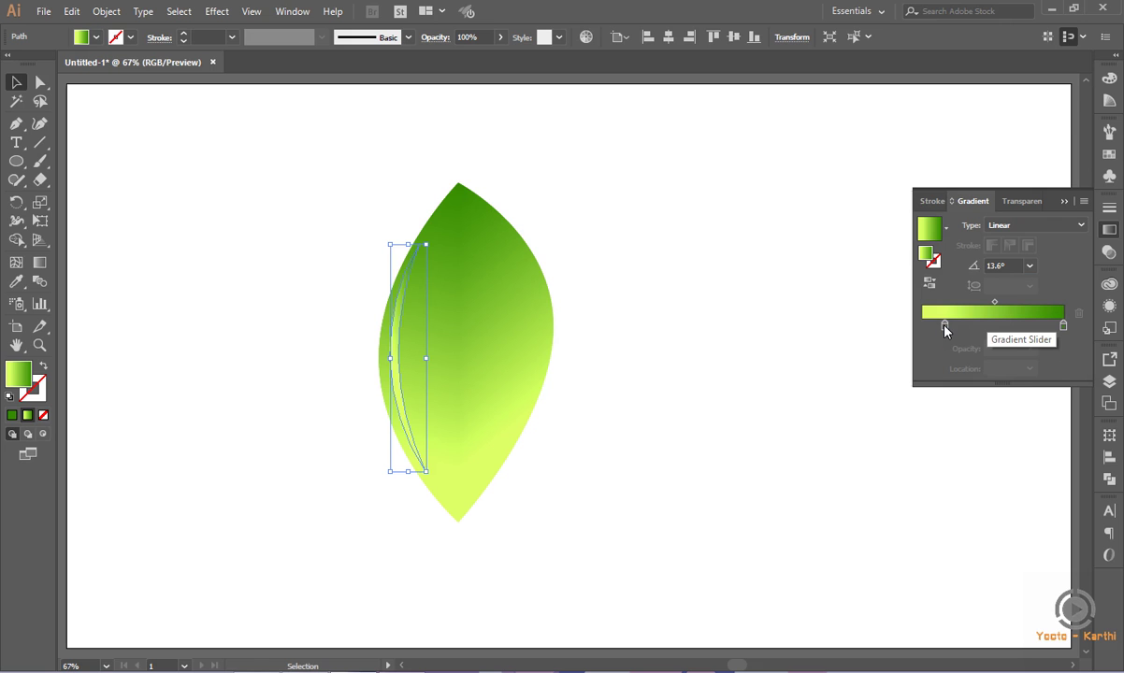
Move the left gradient stop to 0.5% and colour it pale yellow-green
click(945, 325)
click(999, 369)
double_click(1013, 368)
text(0.5)
key(Return)
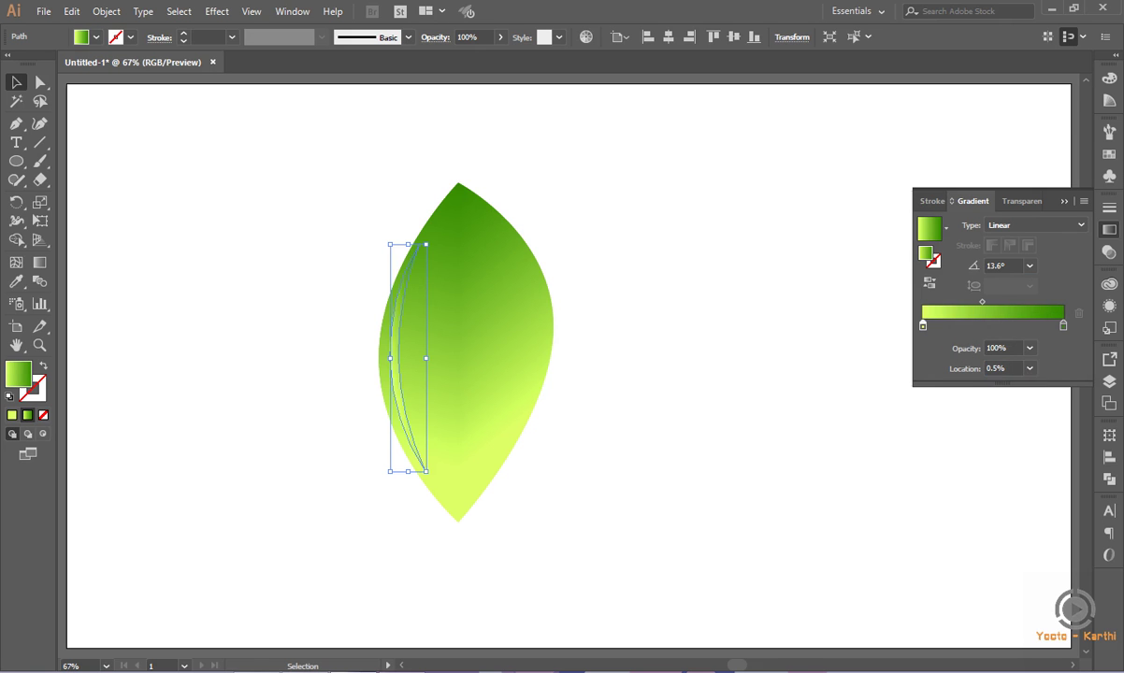
double_click(923, 327)
key(Tab)
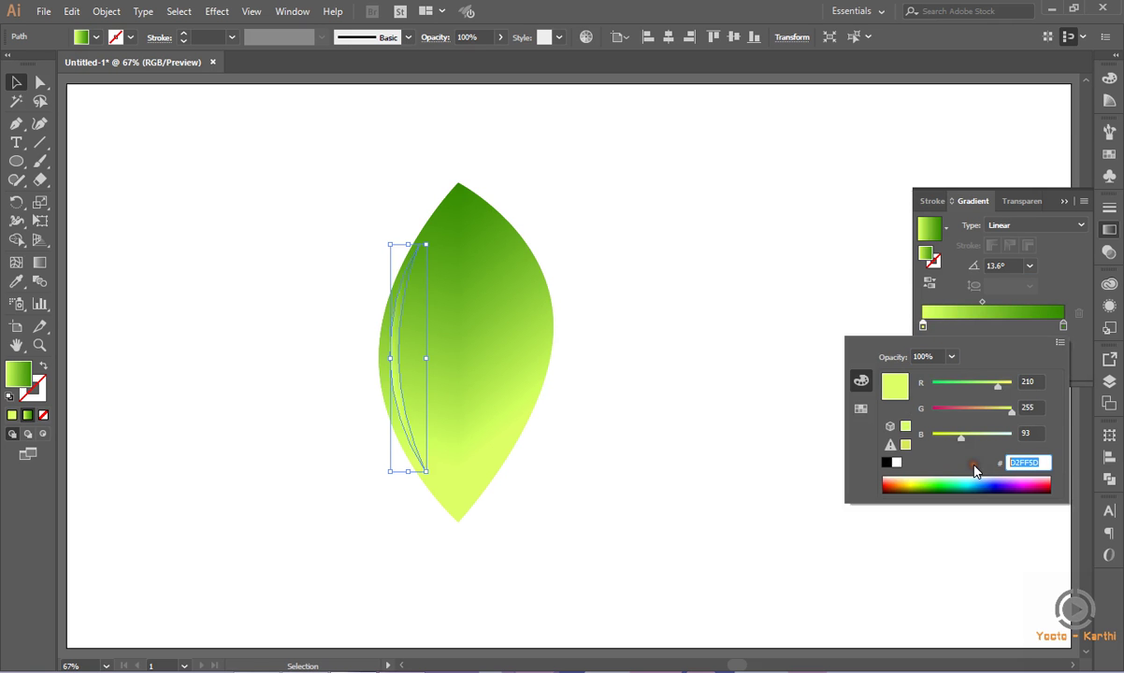
key(BackSpace)
text(2)
key(Return)
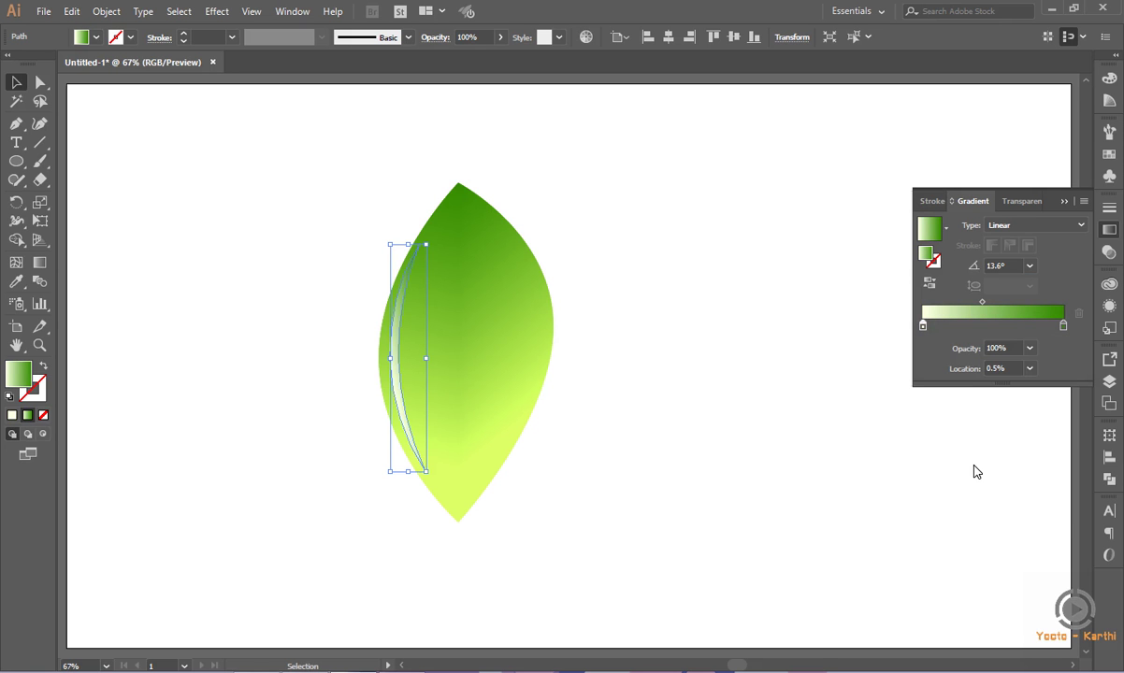
Set the right gradient stop colour to light yellow-green D6F58E
double_click(1063, 325)
key(Tab)
key(Tab)
key(Tab)
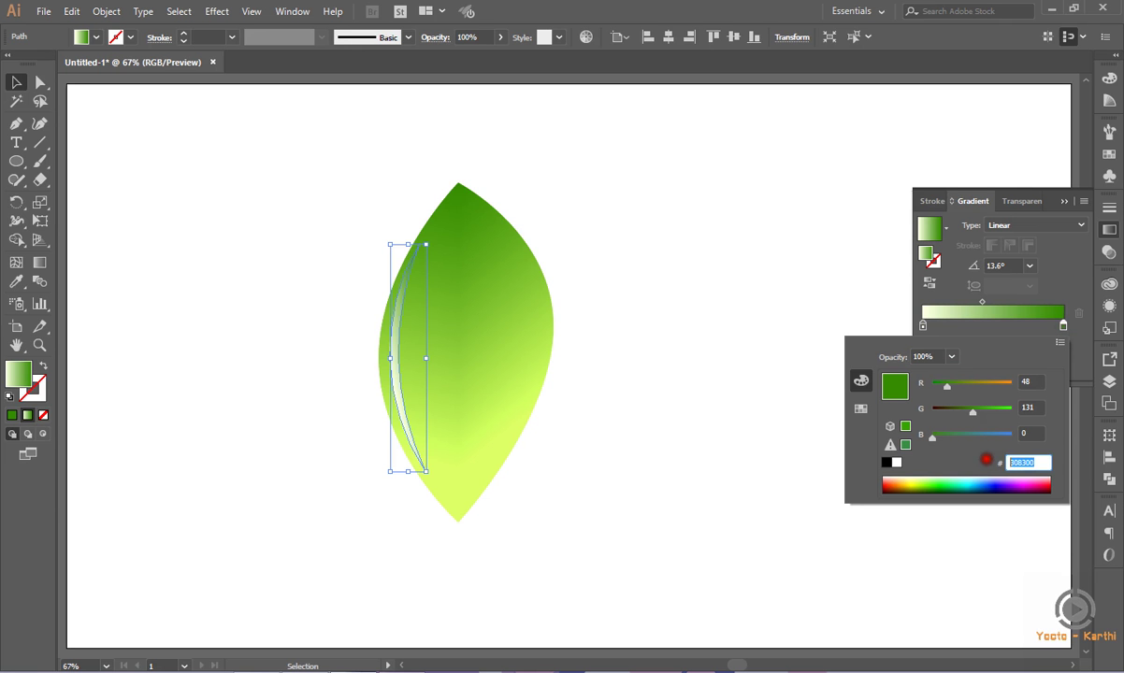
key(BackSpace)
key(Return)
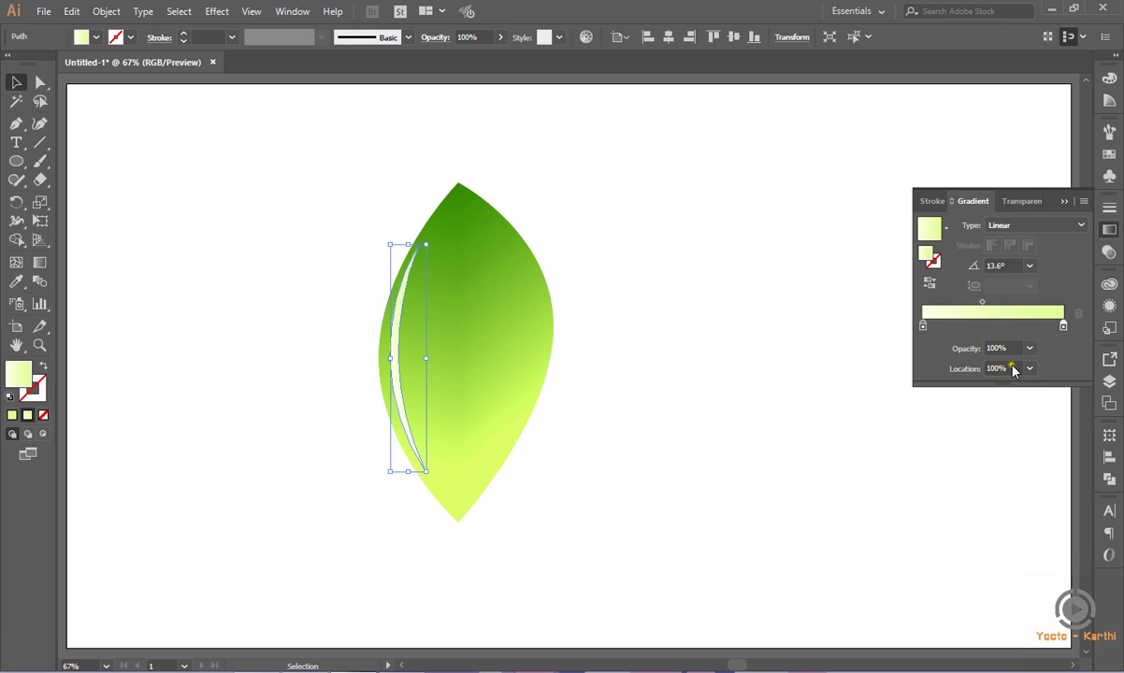
Move the gradient midpoint to 70%
click(982, 302)
click(1004, 371)
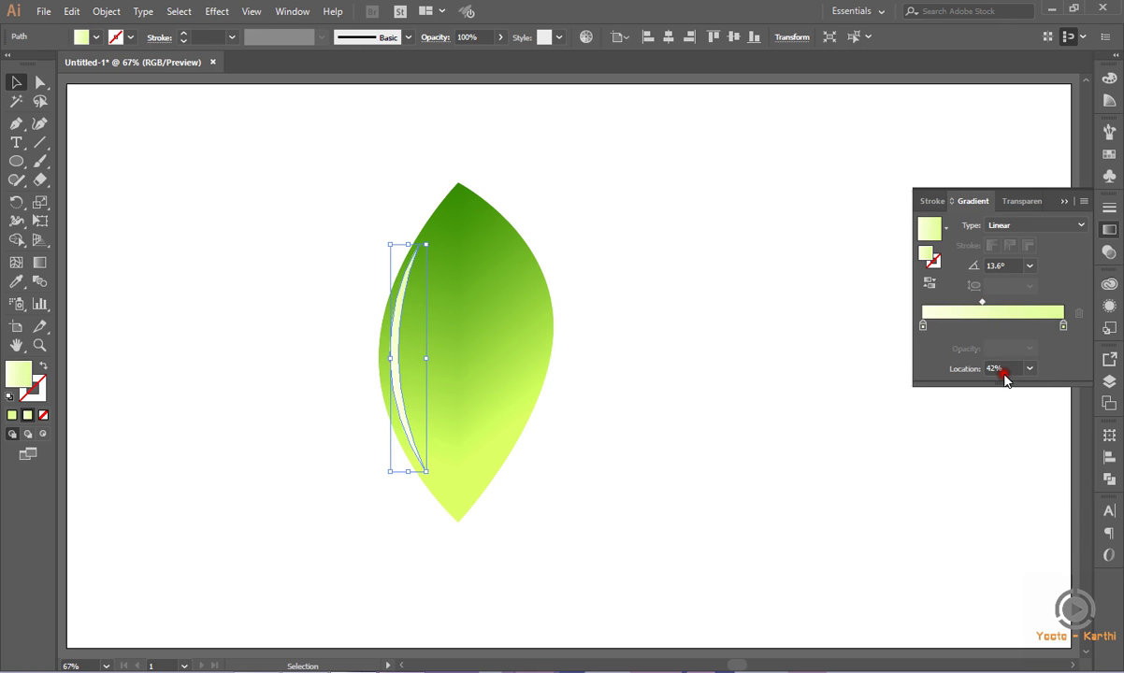
double_click(1004, 370)
text(70)
key(Return)
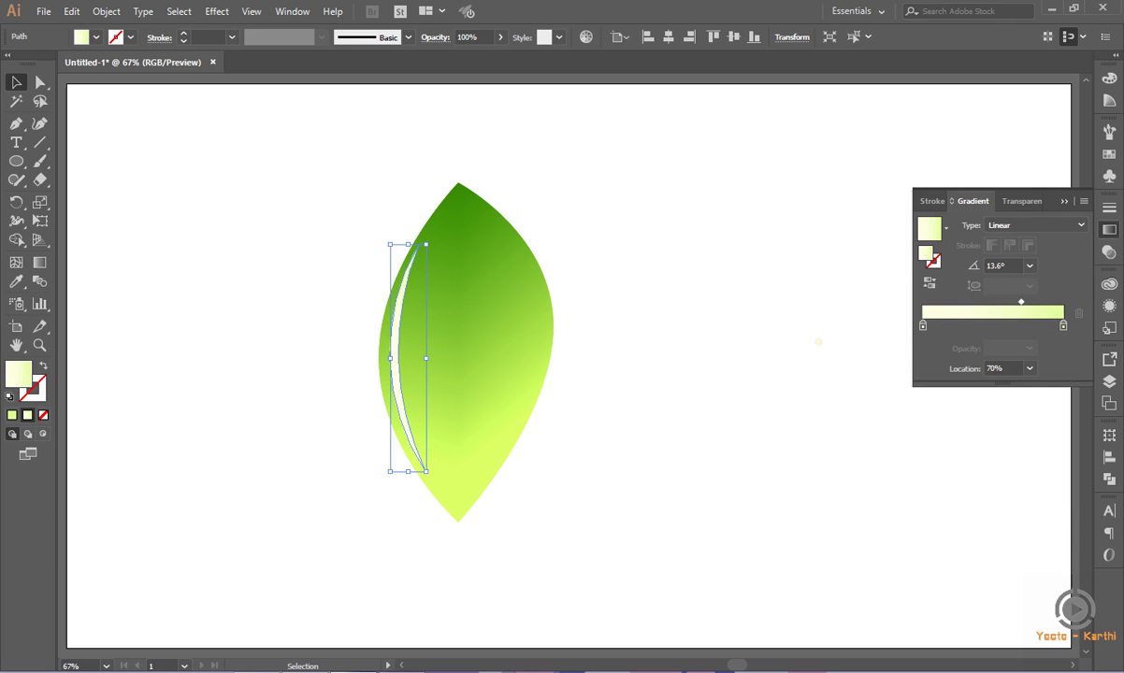
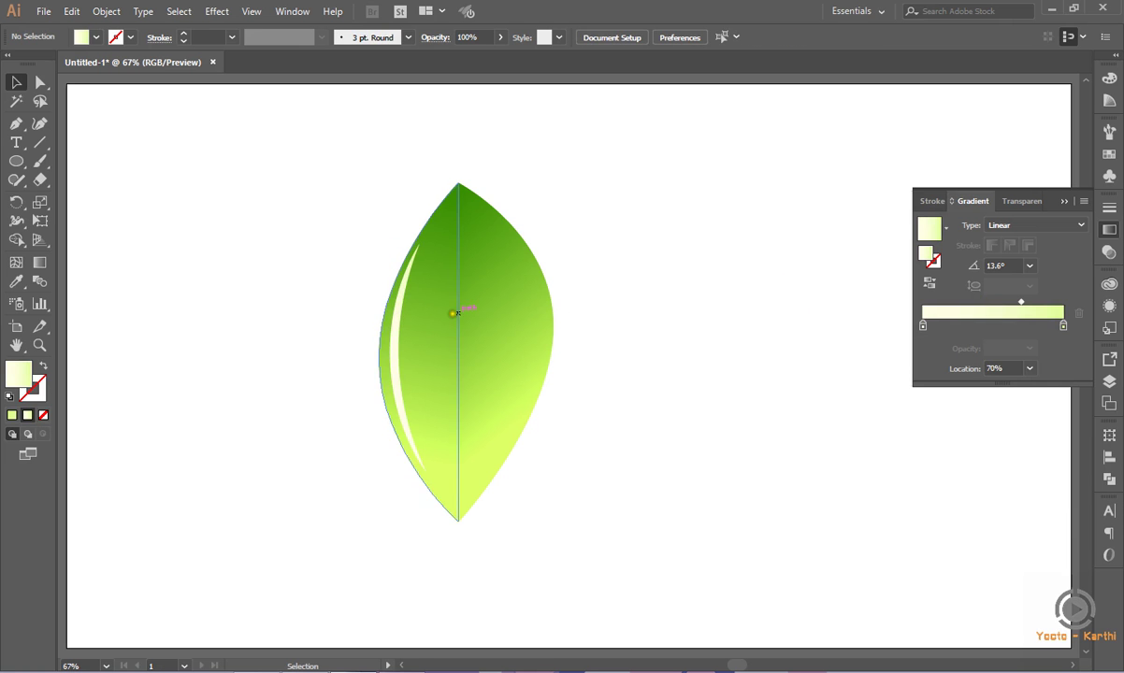
Adjust the width of the leaf's left highlight shape, then deselect it
click(391, 330)
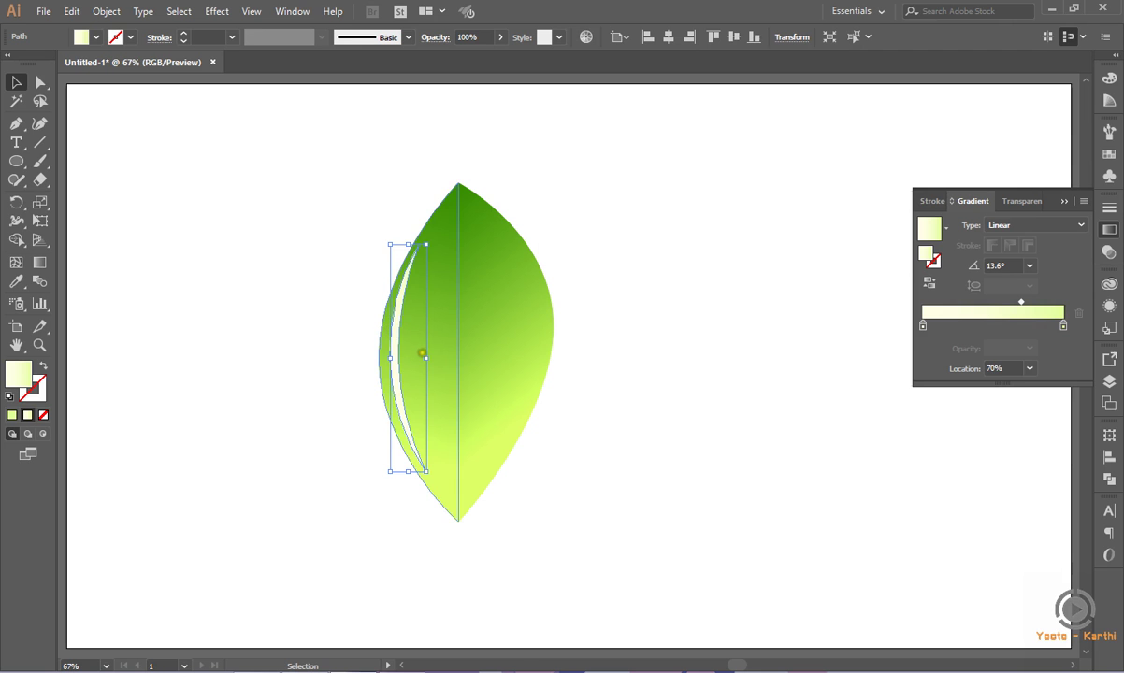
drag(425, 356, 413, 358)
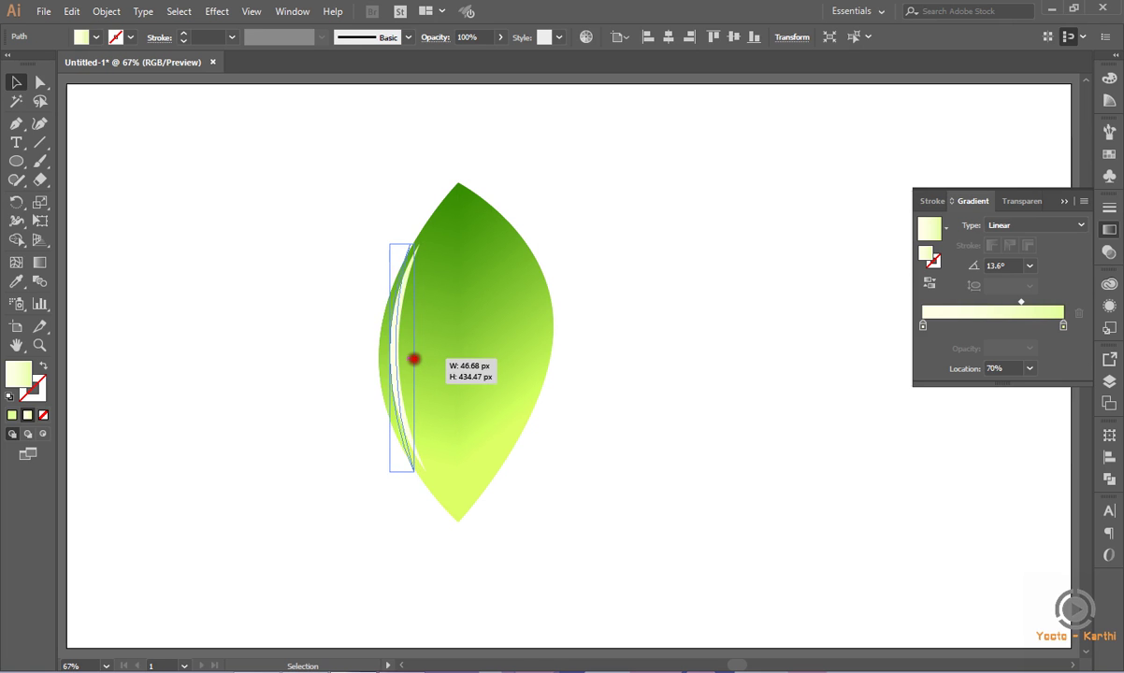
drag(413, 358, 426, 359)
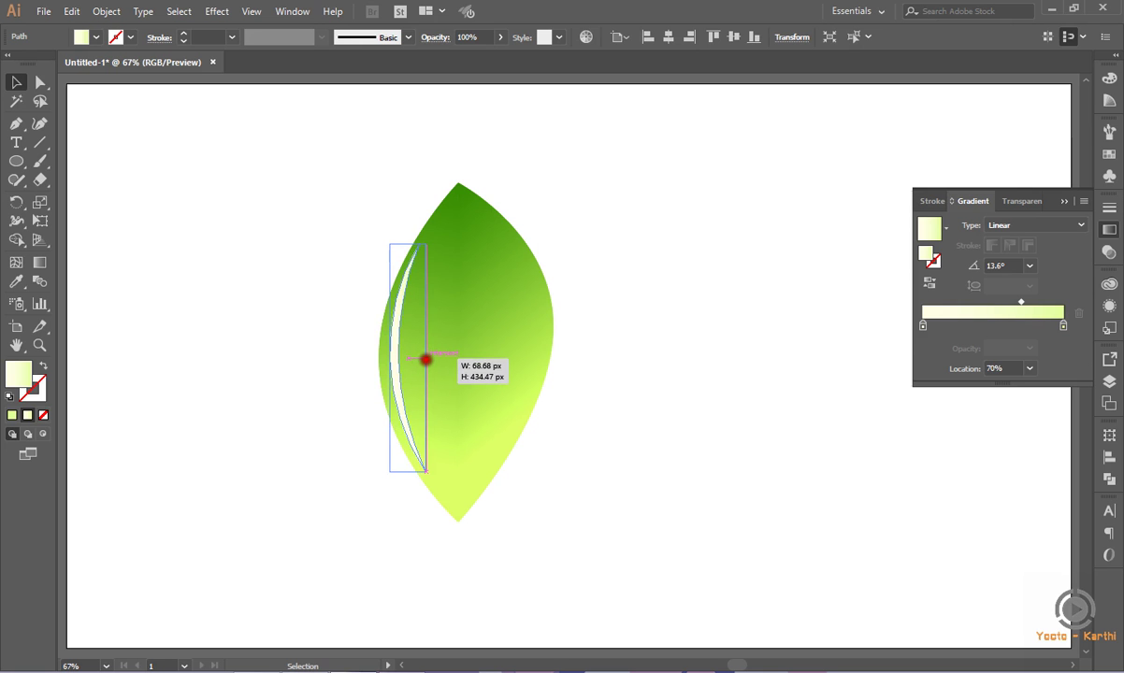
click(638, 249)
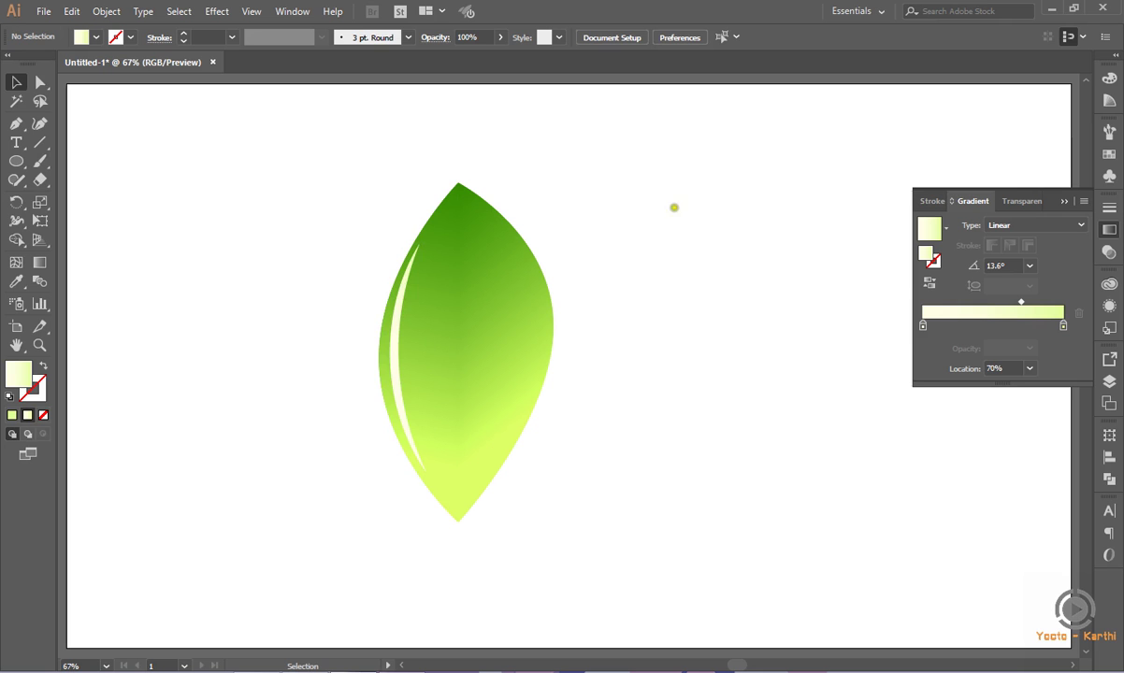
Paint a highlight stroke along the leaf's right edge, redrawing the first attempt
click(39, 161)
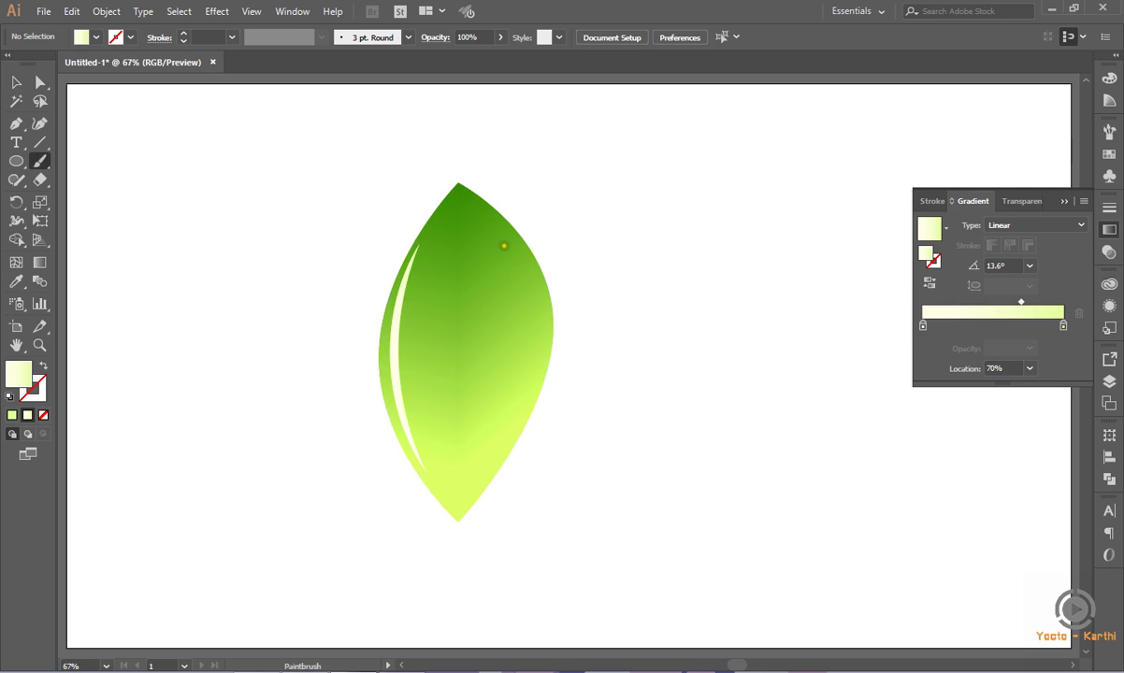
drag(515, 245, 547, 323)
drag(548, 322, 539, 366)
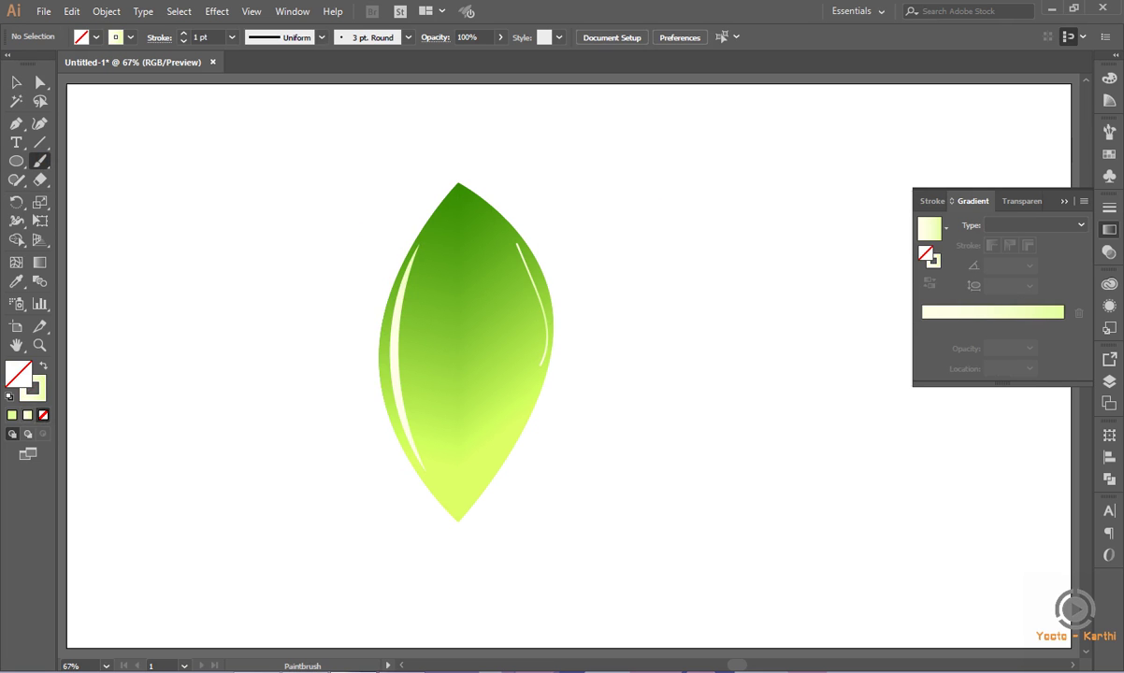
key(ctrl+z)
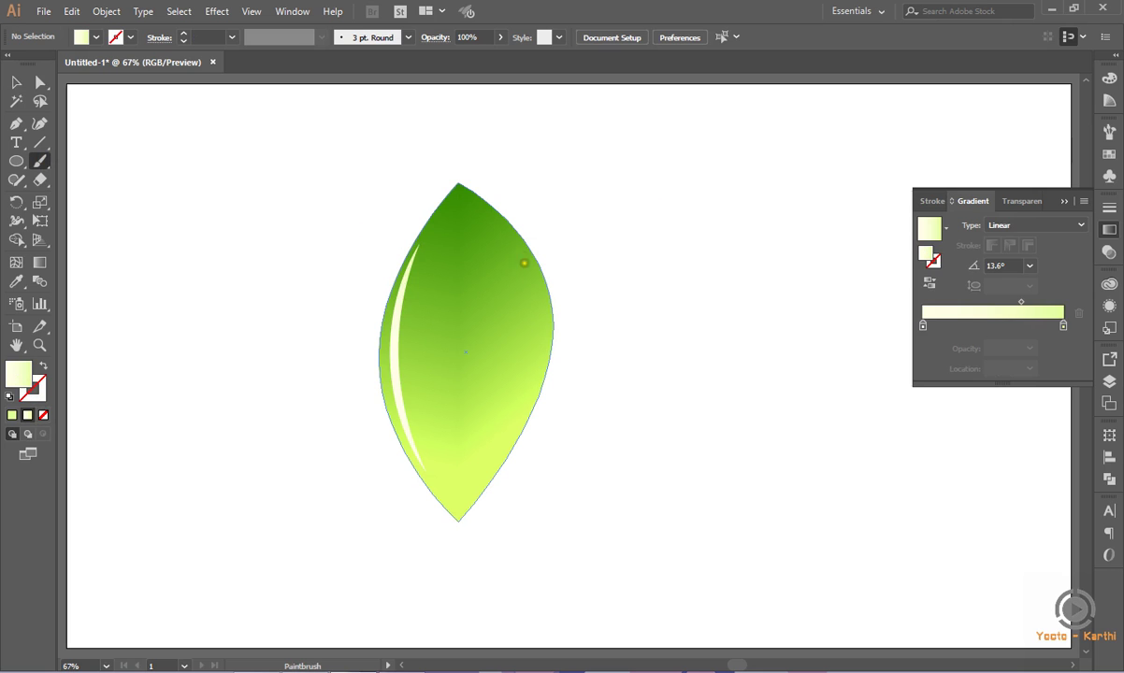
drag(515, 241, 543, 348)
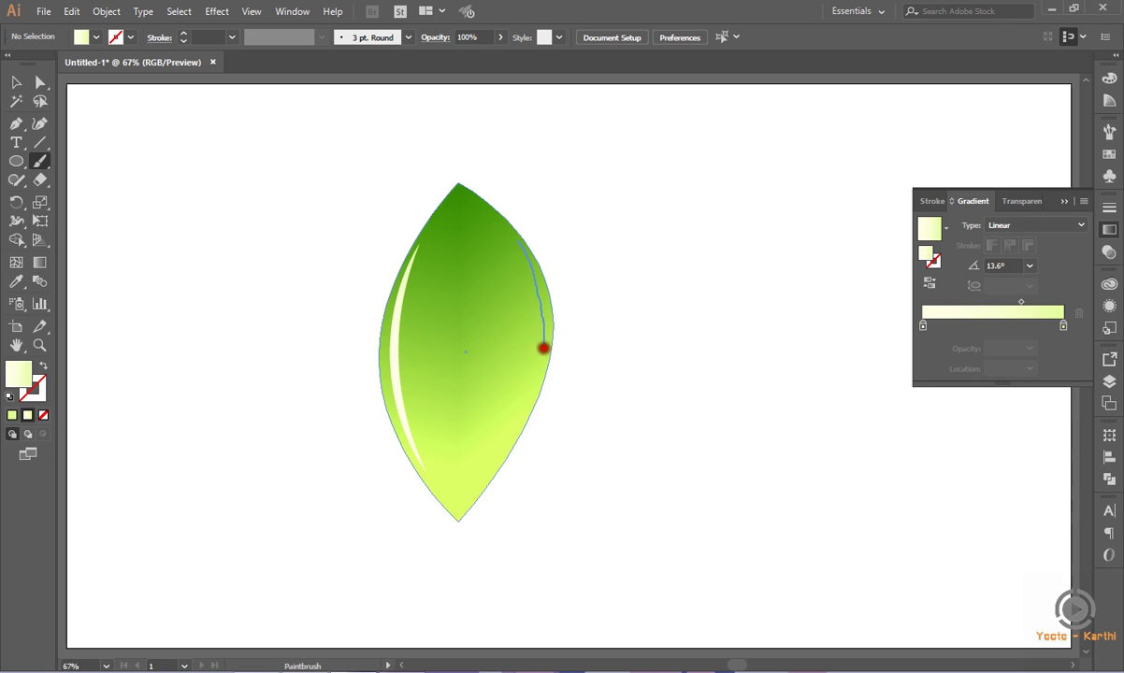
drag(544, 348, 538, 367)
Give the right highlight stroke the Basic brush, 5 pt weight and Width Profile 1
click(16, 82)
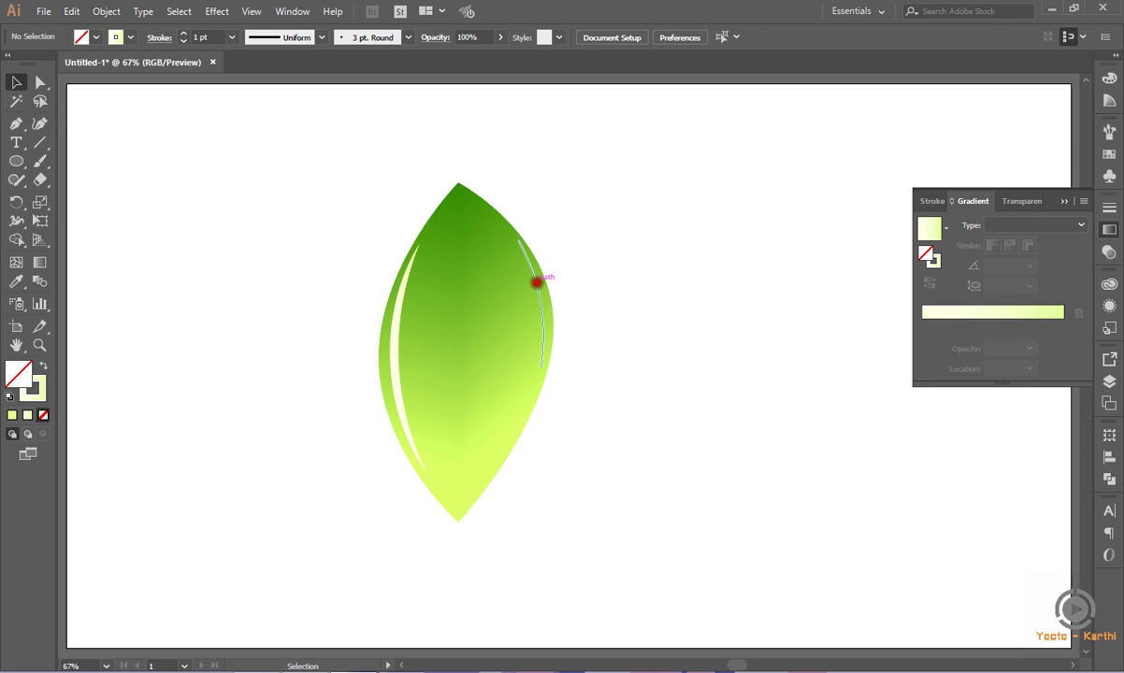
click(536, 281)
click(408, 38)
click(370, 97)
click(192, 38)
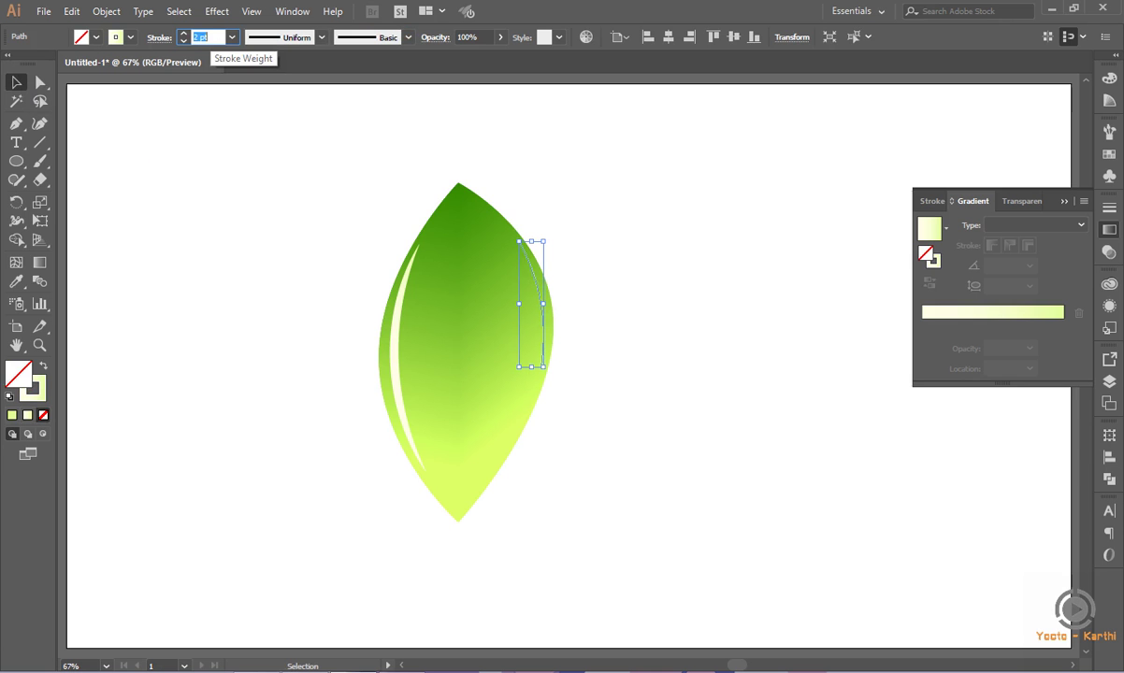
key(Up)
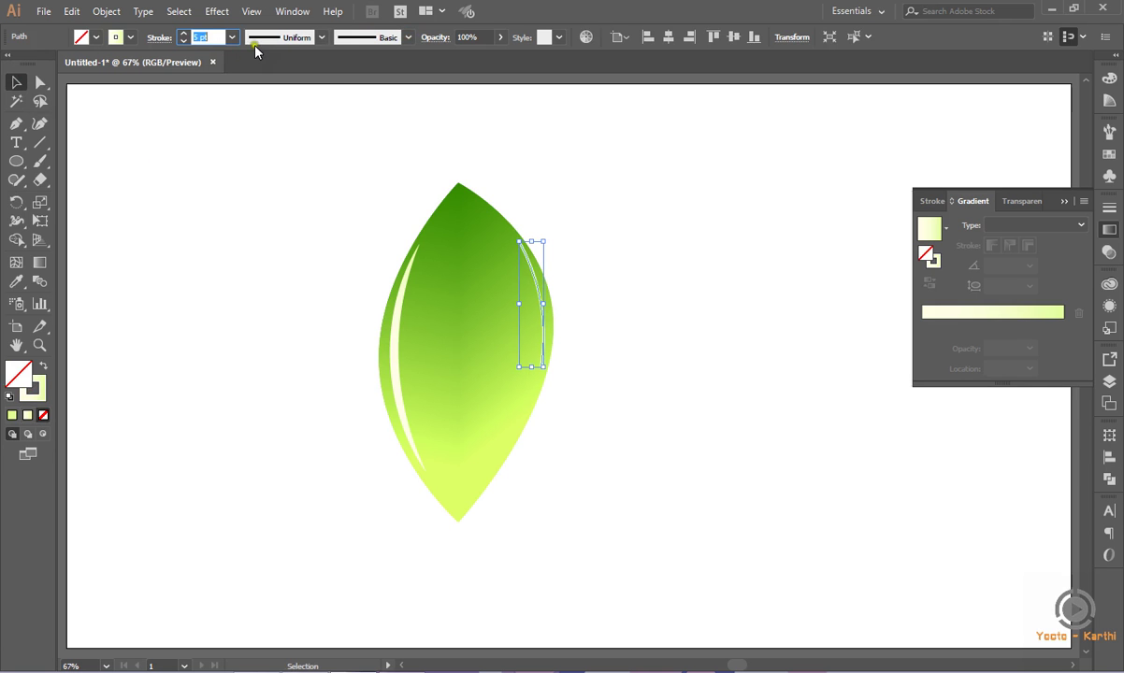
click(323, 38)
click(288, 83)
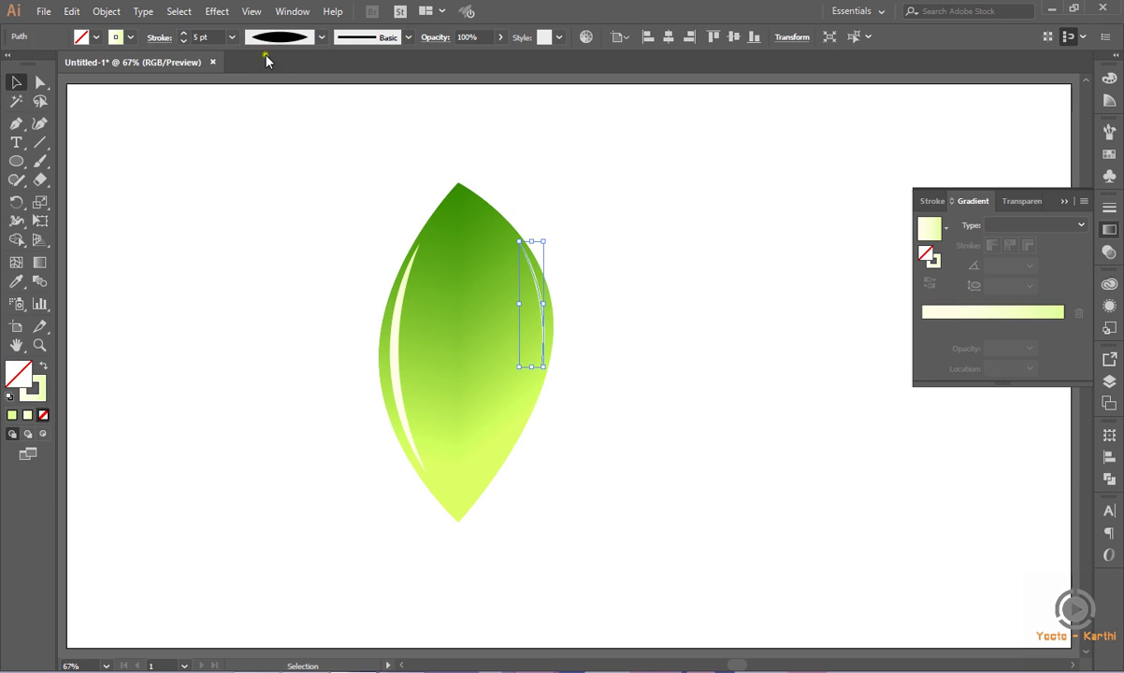
click(204, 37)
text(2)
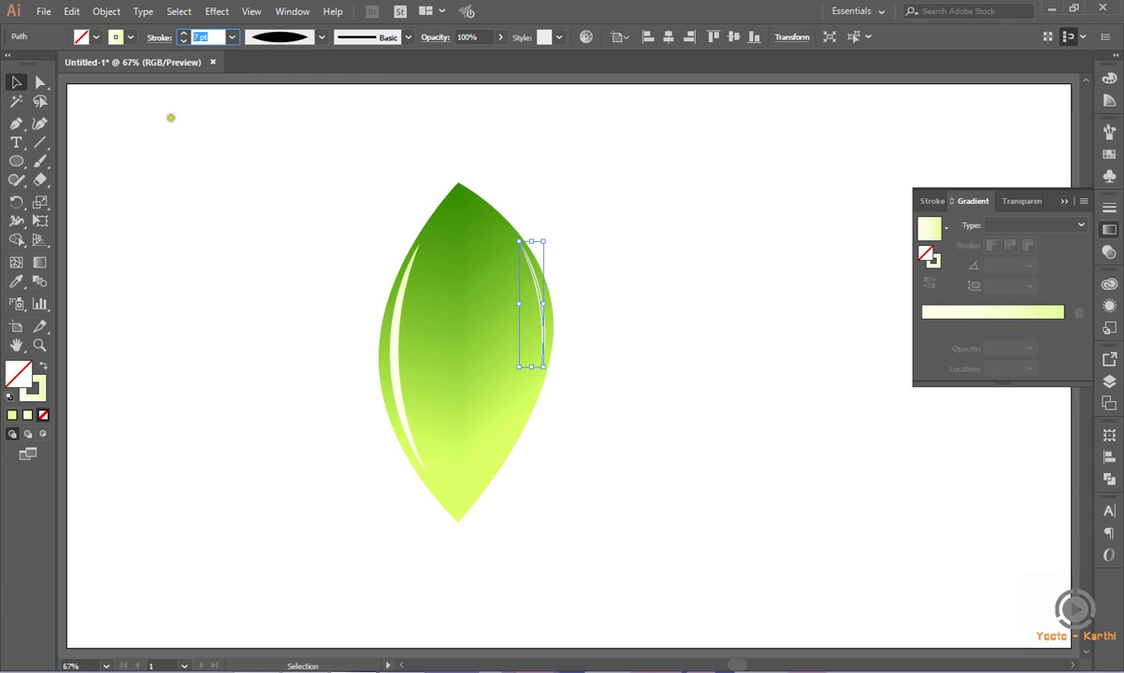
Expand the highlight's appearance and set its gradient angle to -167.9°, then deselect
click(105, 11)
click(138, 195)
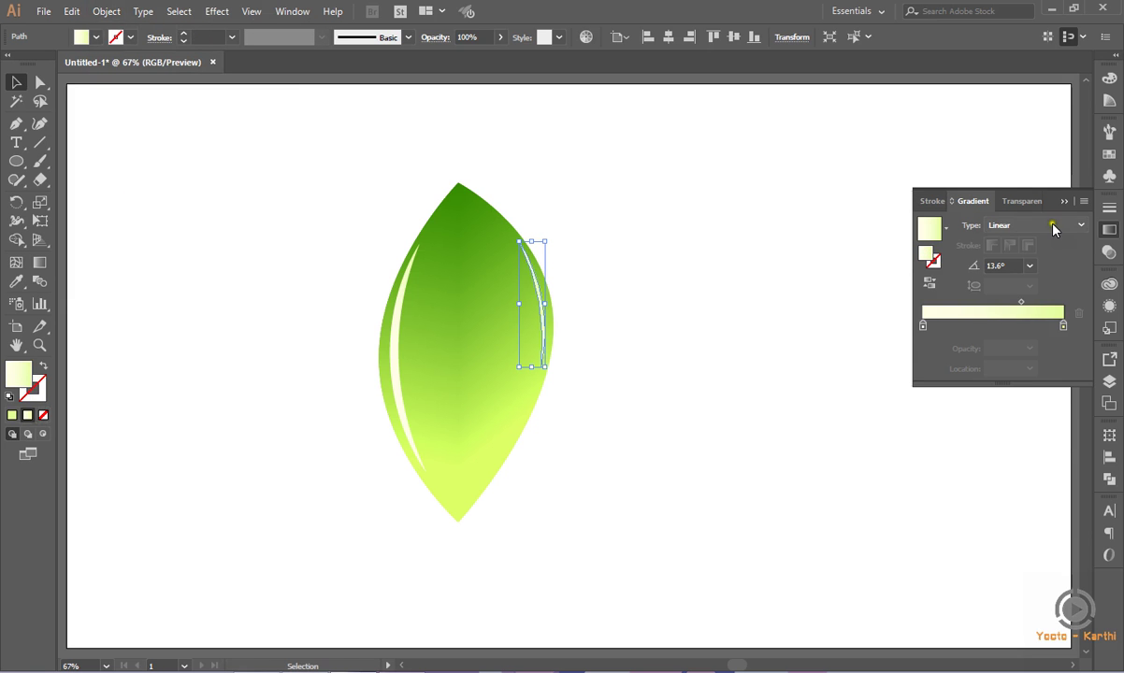
click(1006, 266)
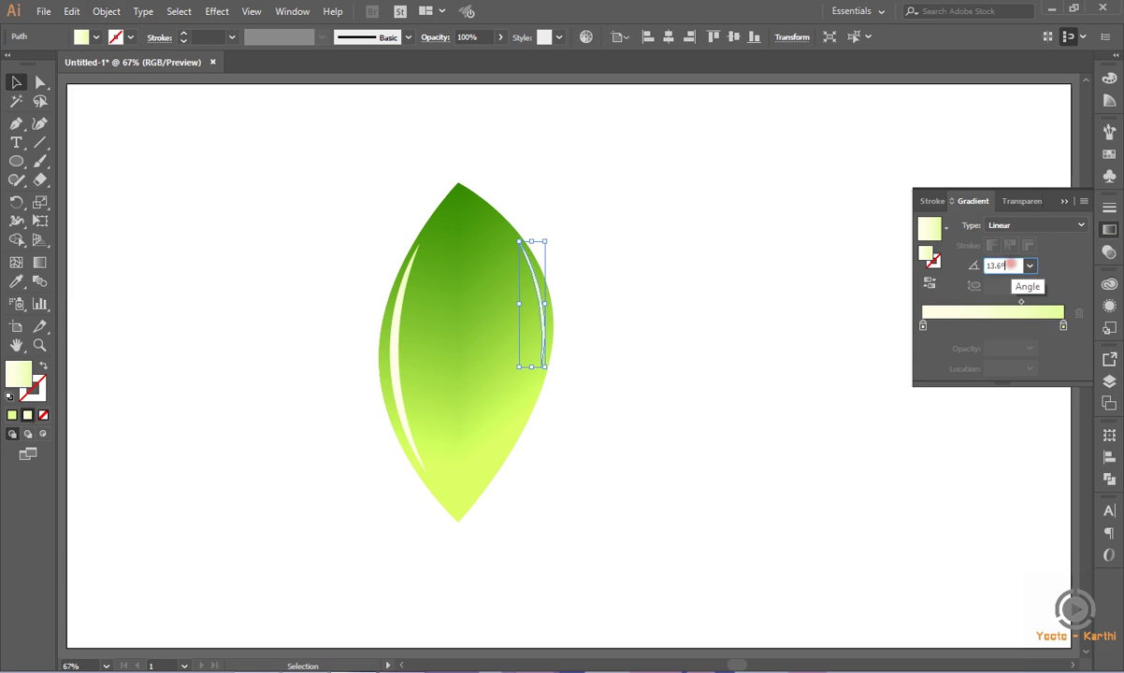
text(-167)
key(Return)
click(862, 278)
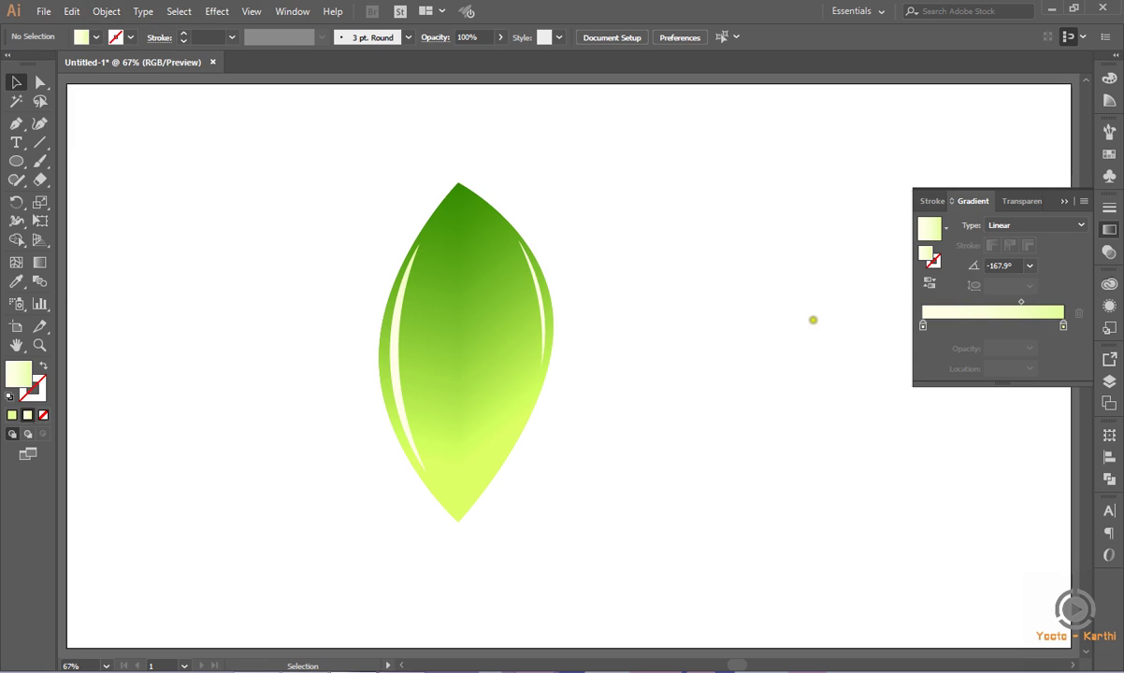
Replace a straight stem line with a freehand midrib stroke down the leaf's middle
click(40, 142)
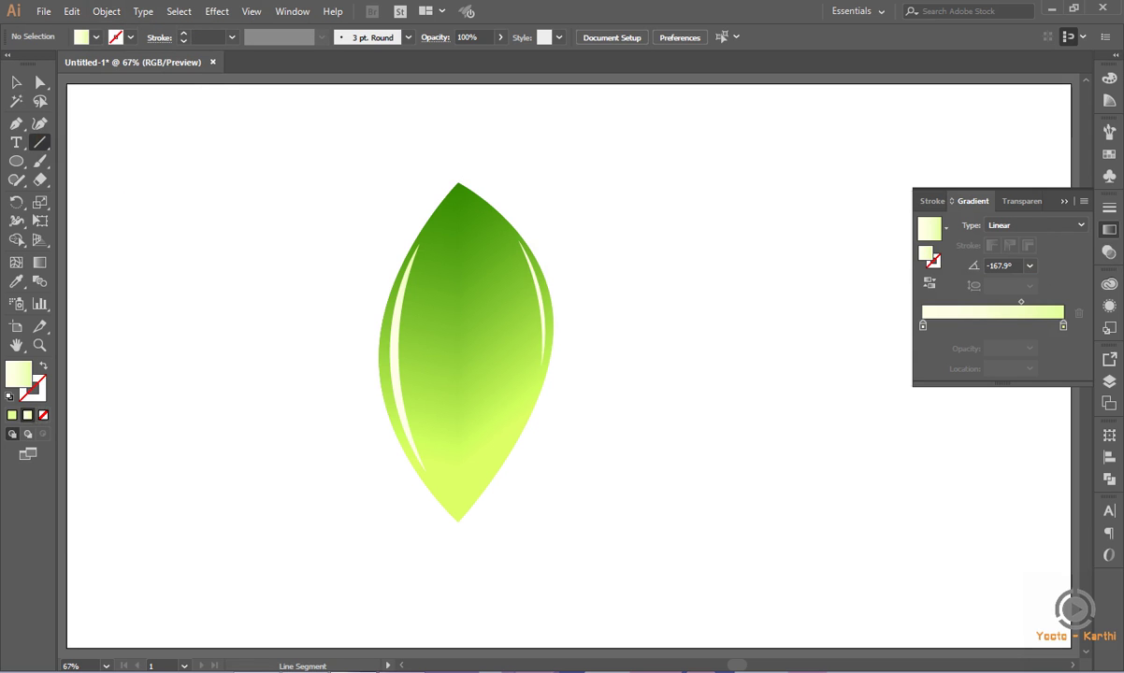
mouse_move(455, 150)
mouse_down()
mouse_move(470, 268)
mouse_move(458, 484)
mouse_up()
key(ctrl+shift+a)
click(39, 161)
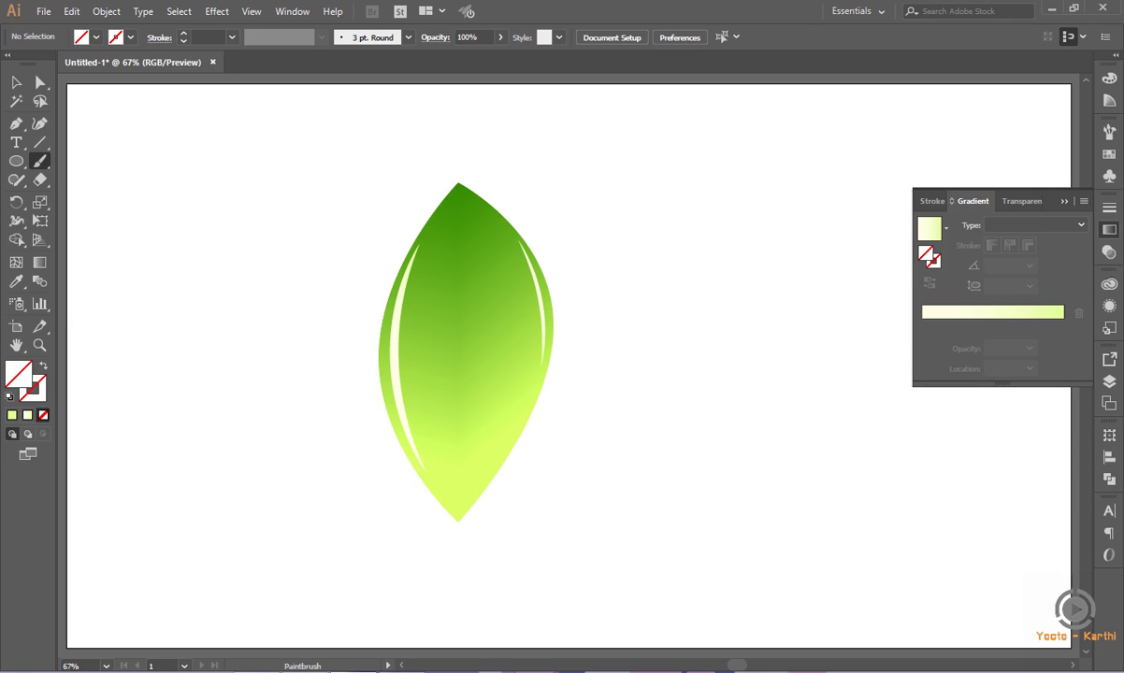
mouse_move(450, 153)
mouse_down()
mouse_move(469, 386)
mouse_move(465, 496)
mouse_up()
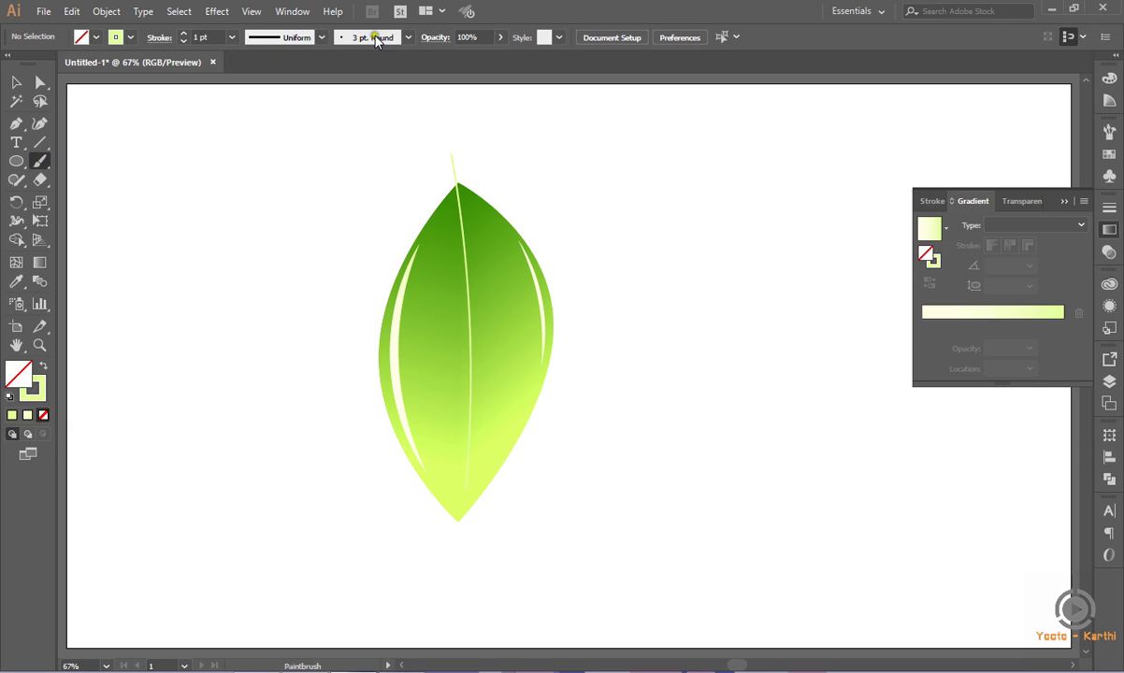
Give the midrib stroke the Basic brush and a tapered triangle width profile
click(412, 39)
click(364, 97)
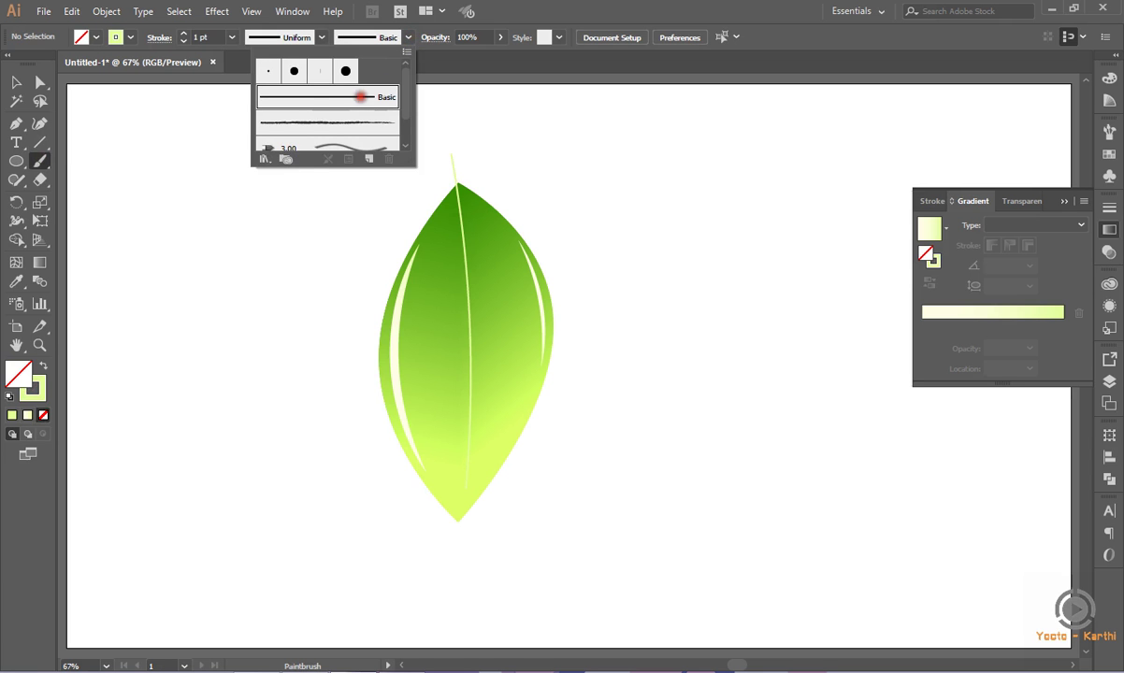
click(322, 37)
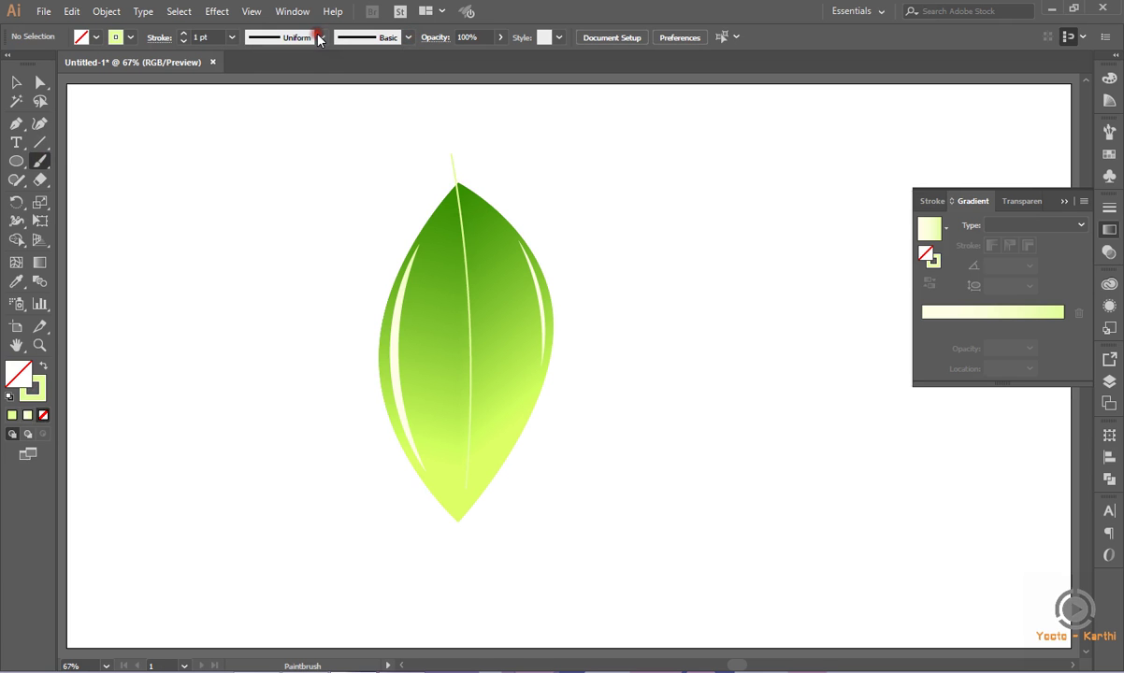
click(322, 38)
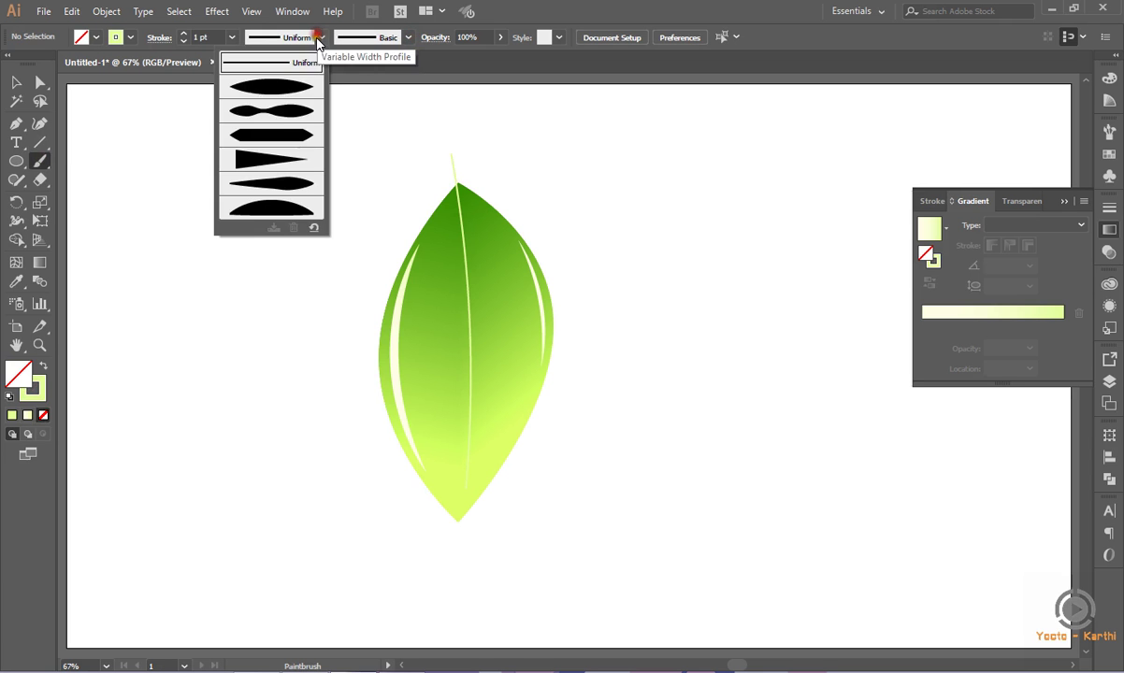
click(267, 159)
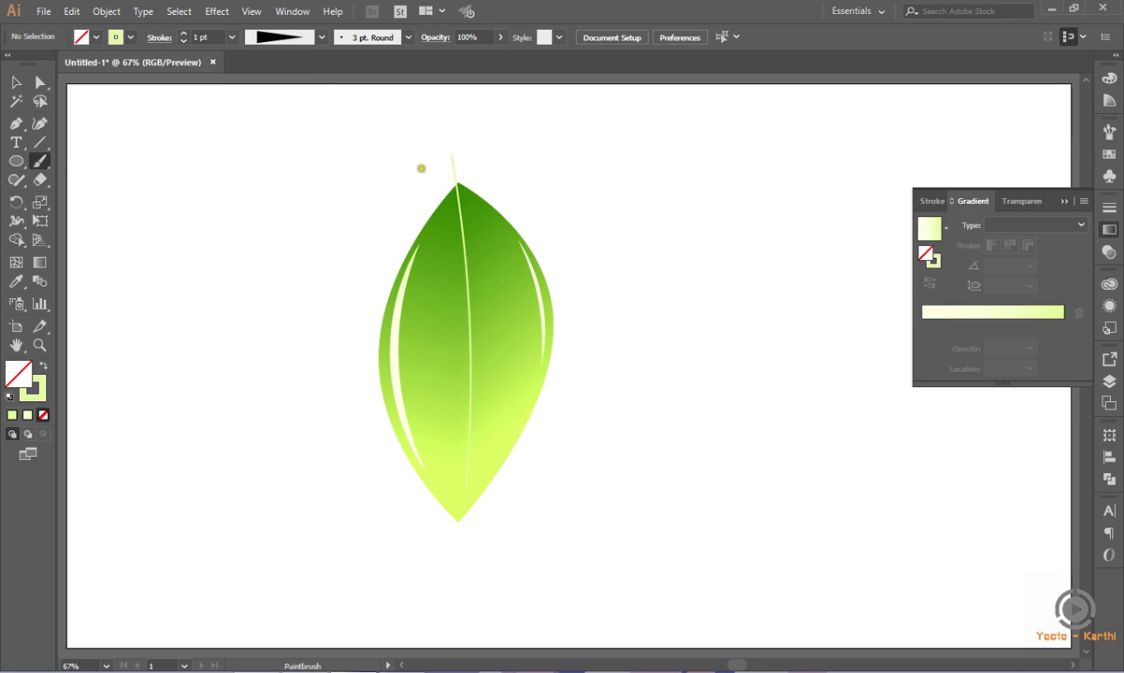
click(16, 82)
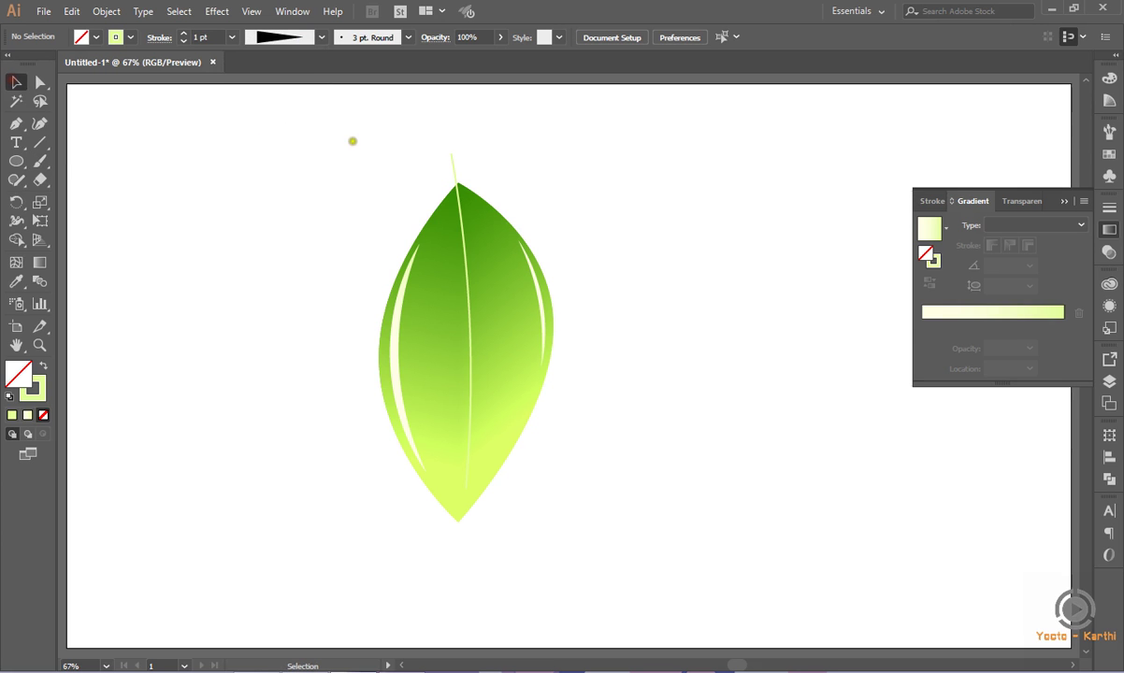
click(455, 166)
click(321, 37)
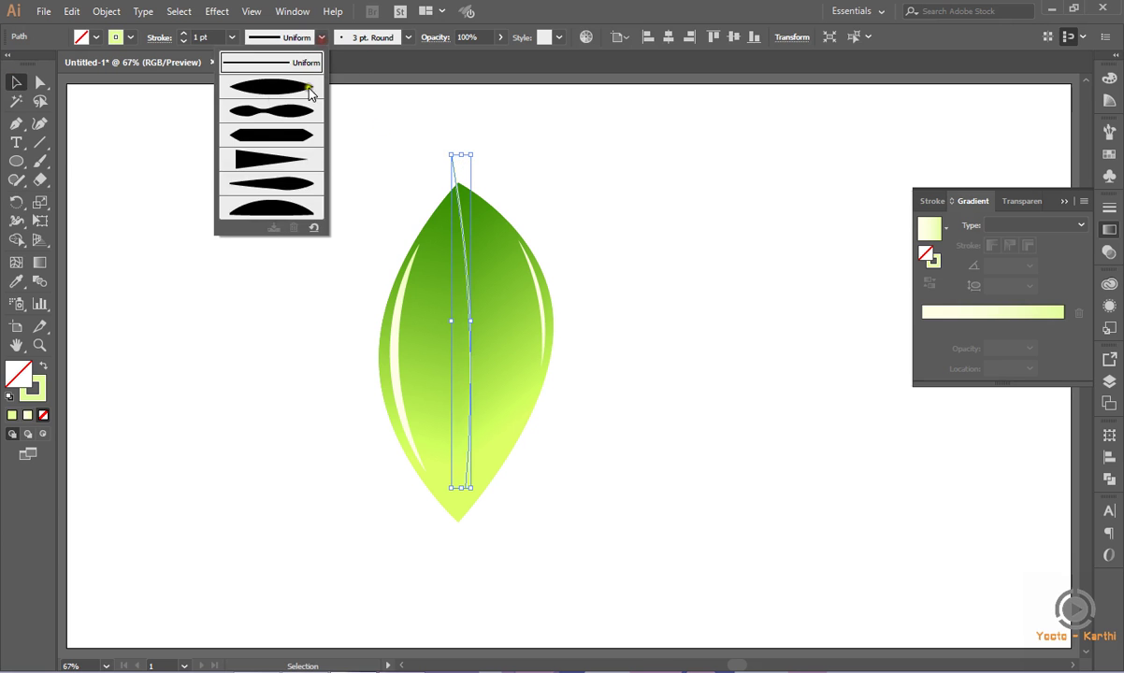
click(265, 154)
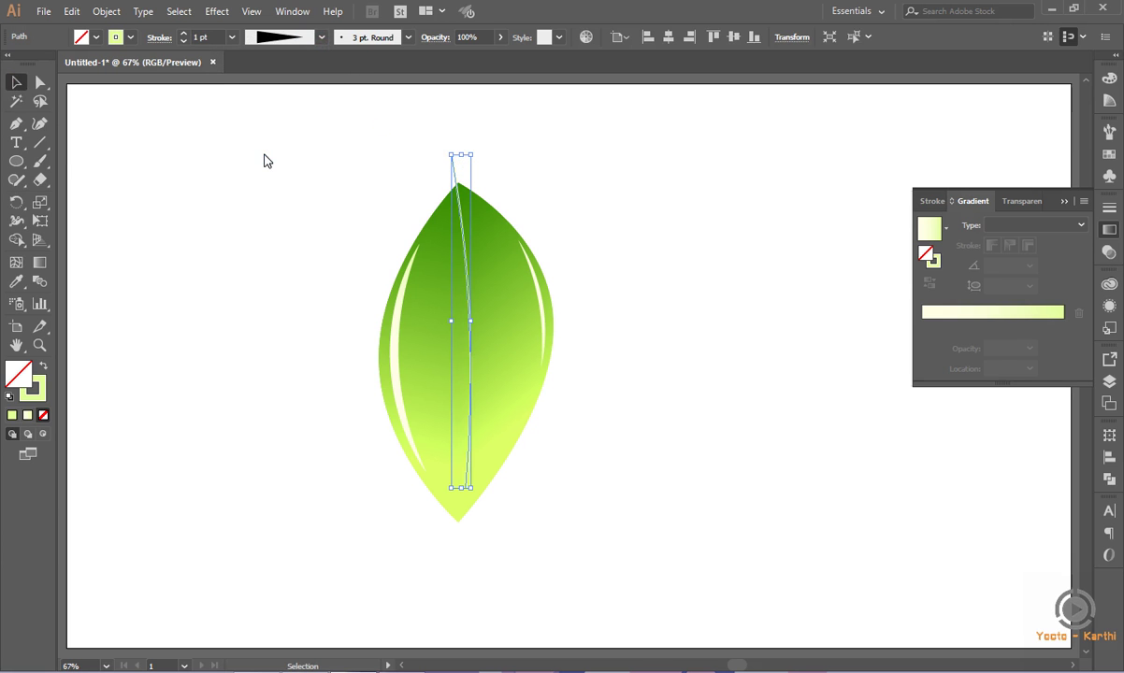
Try 5 pt and 8 pt midrib weights and reapply the Basic brush
click(183, 41)
double_click(204, 37)
text(5)
key(Return)
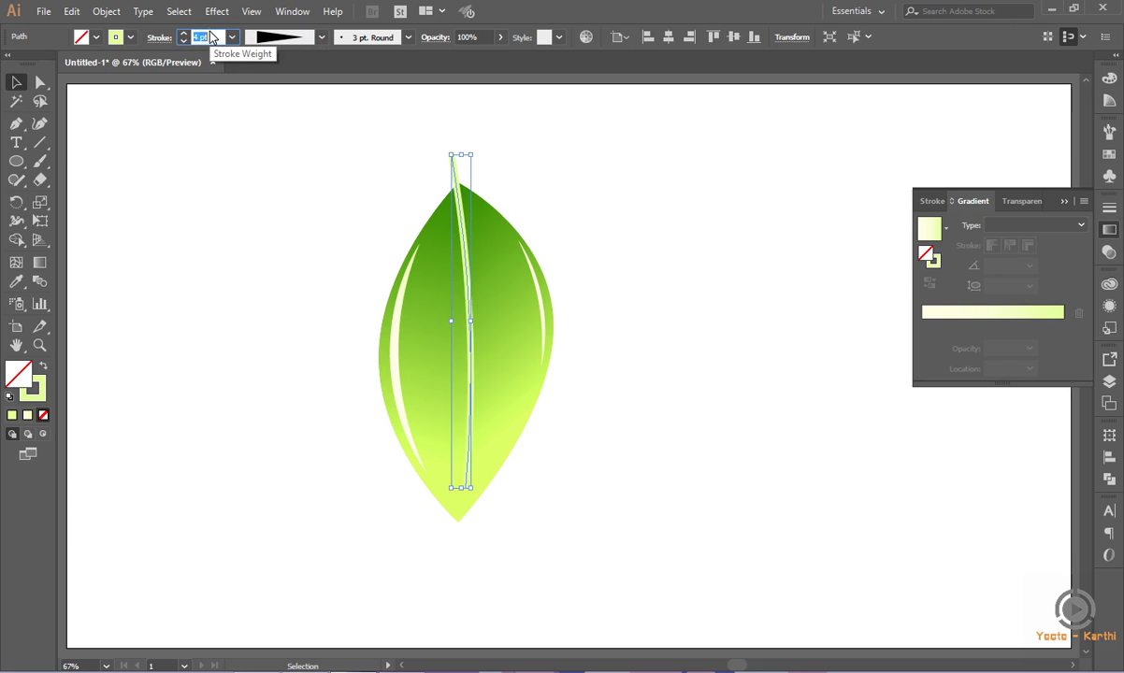
text(8)
key(Return)
click(411, 37)
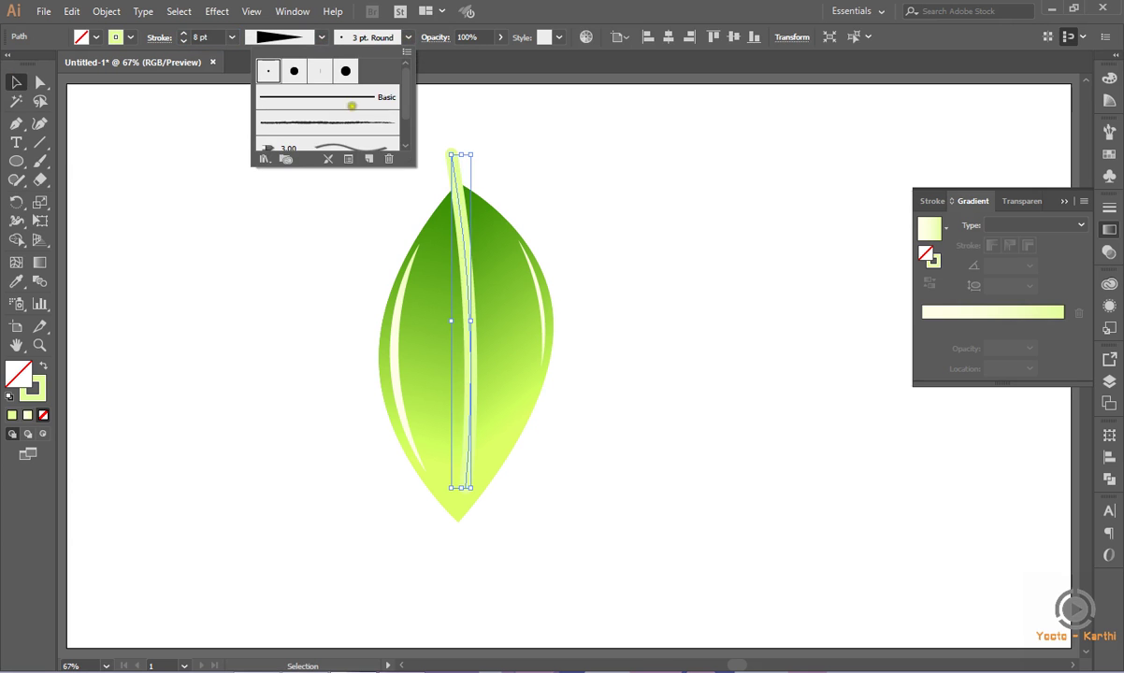
click(349, 95)
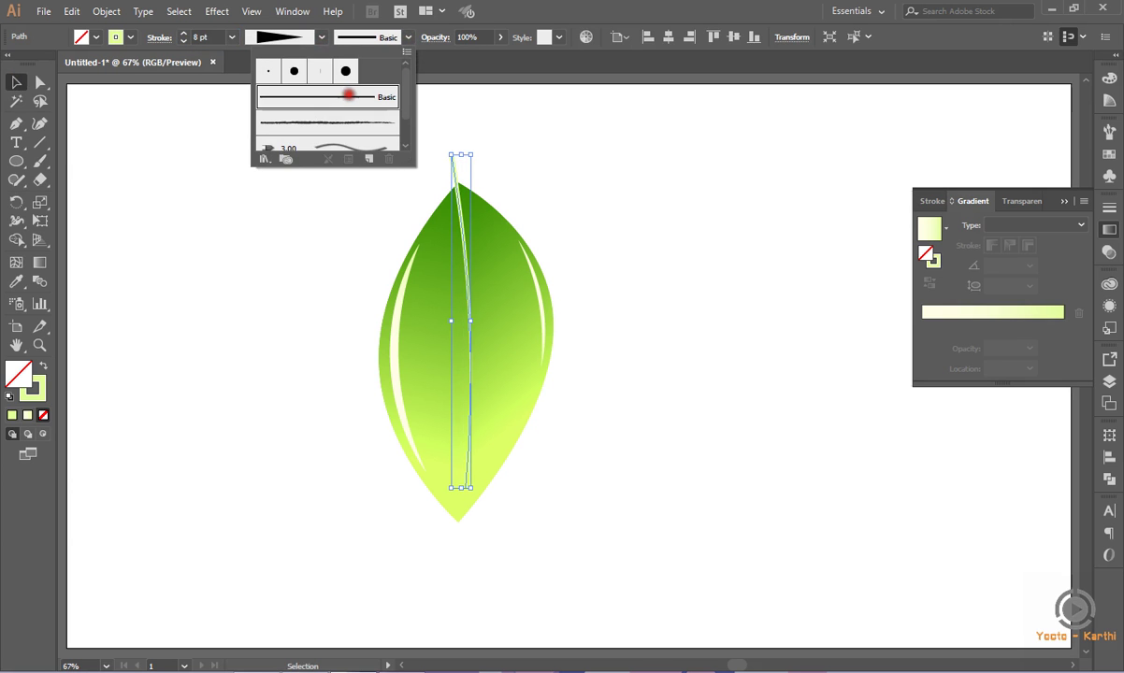
click(579, 7)
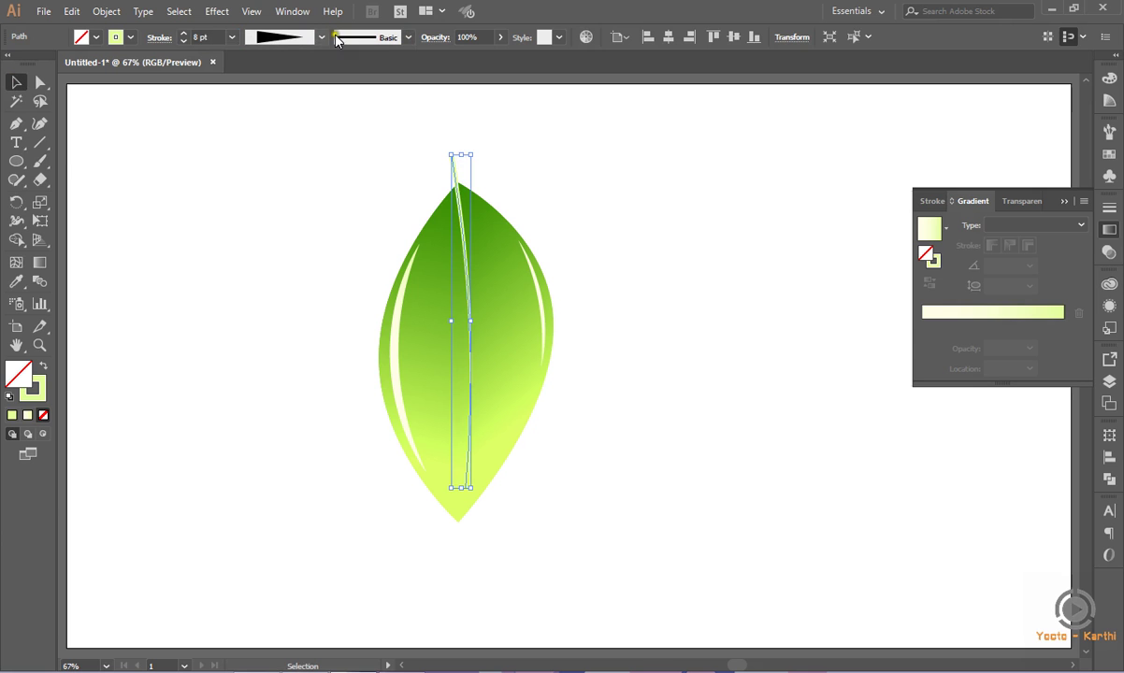
Raise the midrib stroke to 11 pt, then 15 pt, and deselect it
click(205, 36)
text(11)
key(Return)
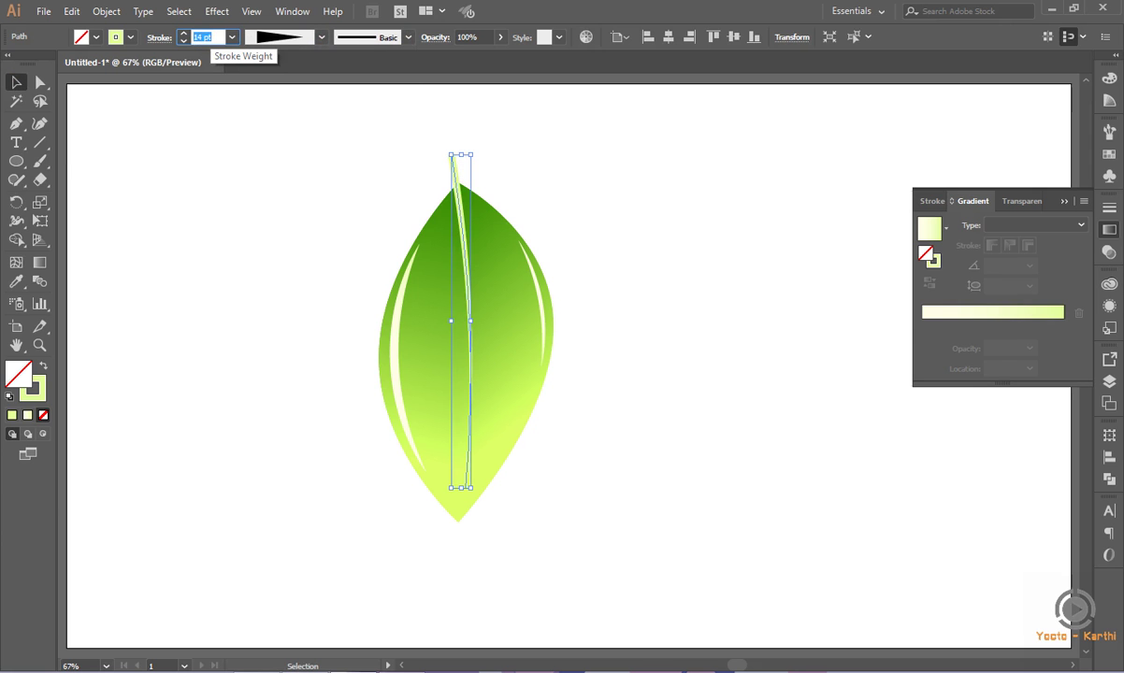
key(Up)
click(534, 162)
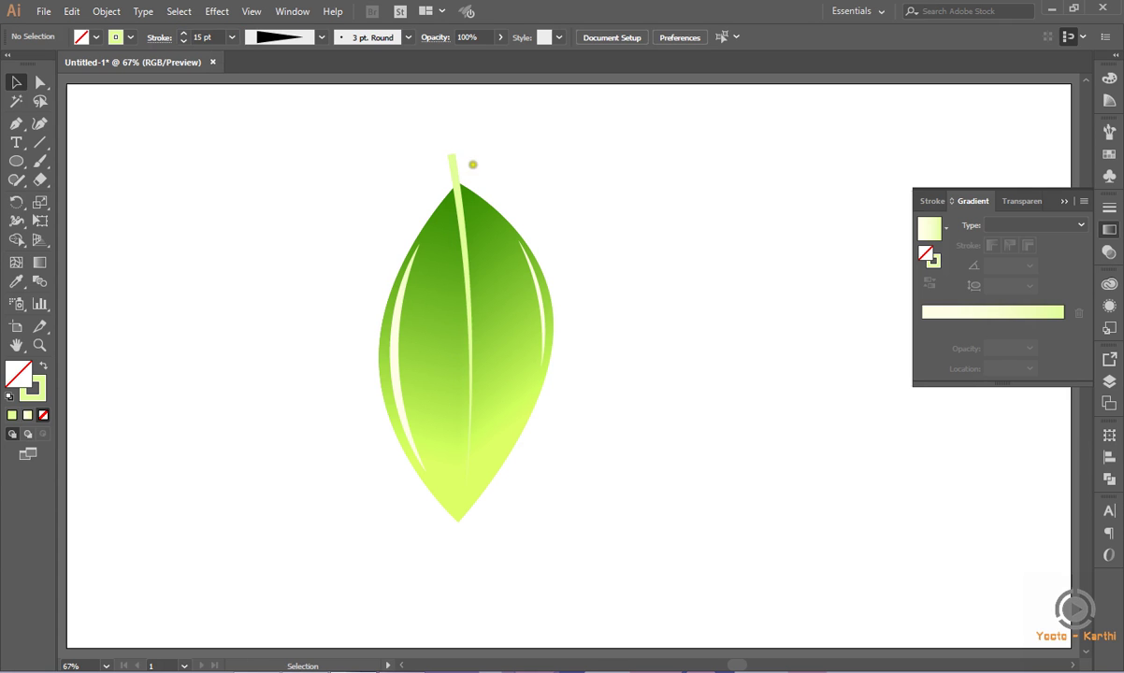
Zoom in and paint five curved veins branching left and right off the midrib
drag(334, 131, 586, 562)
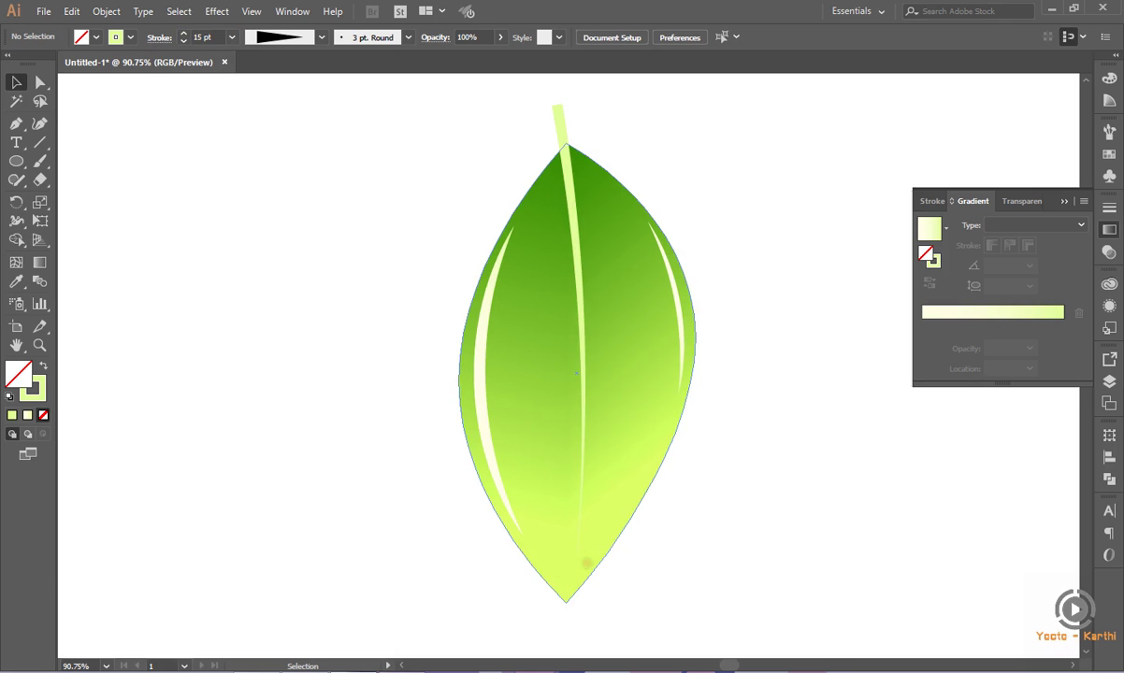
click(39, 161)
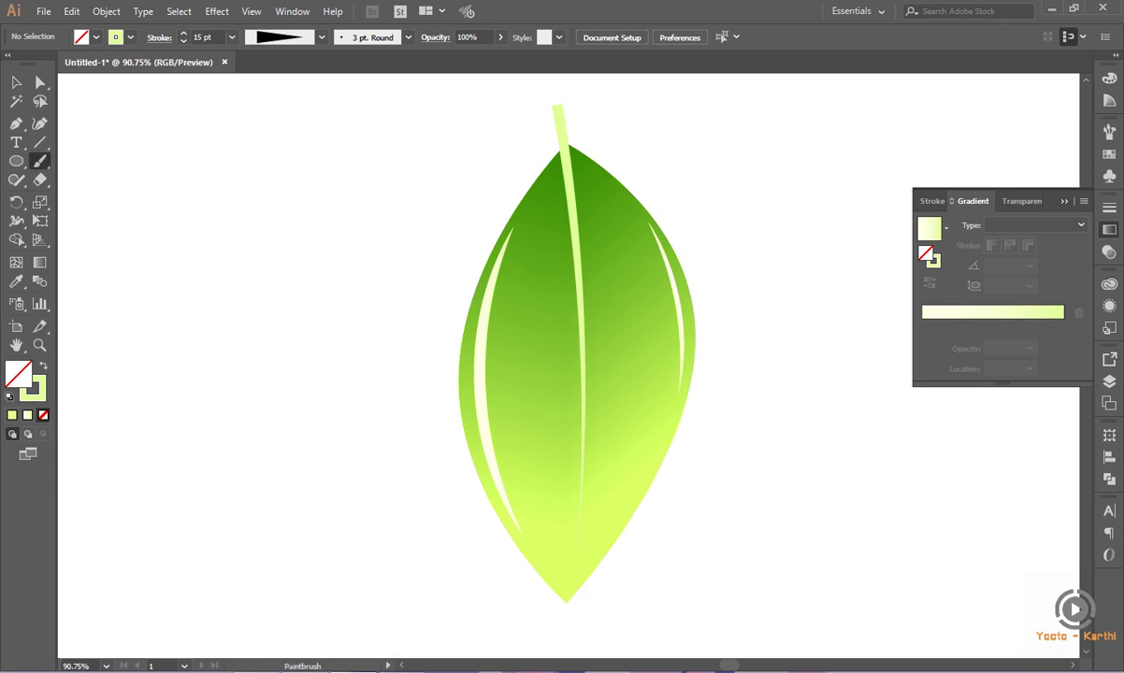
drag(529, 269, 568, 217)
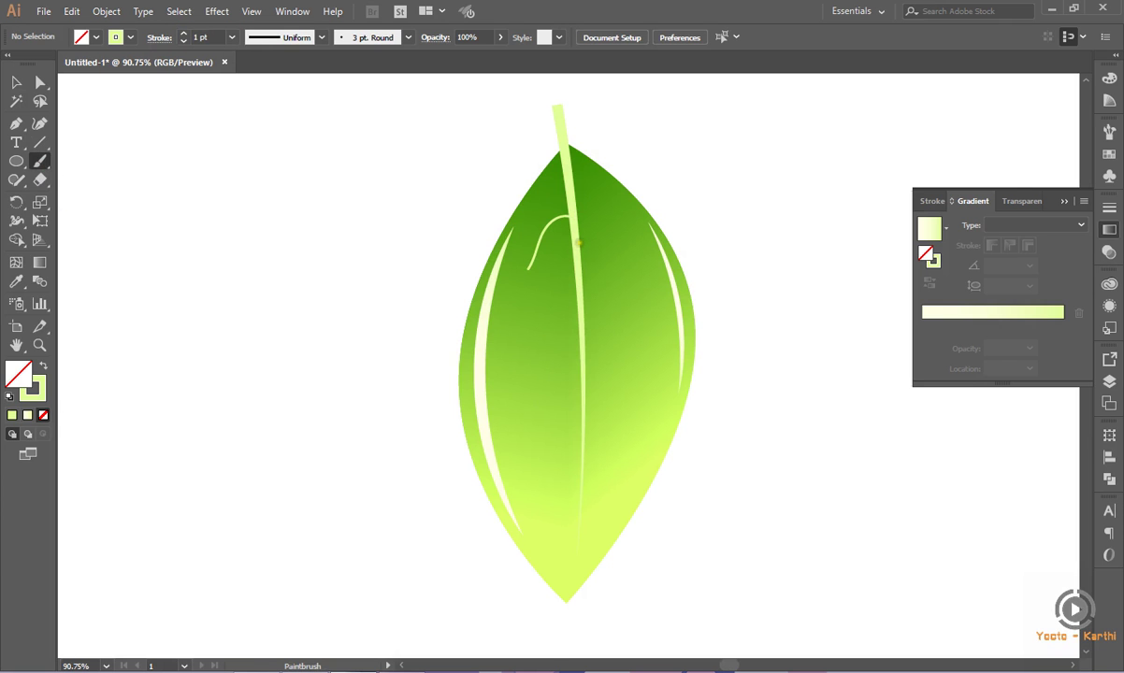
drag(577, 243, 653, 283)
drag(578, 284, 539, 347)
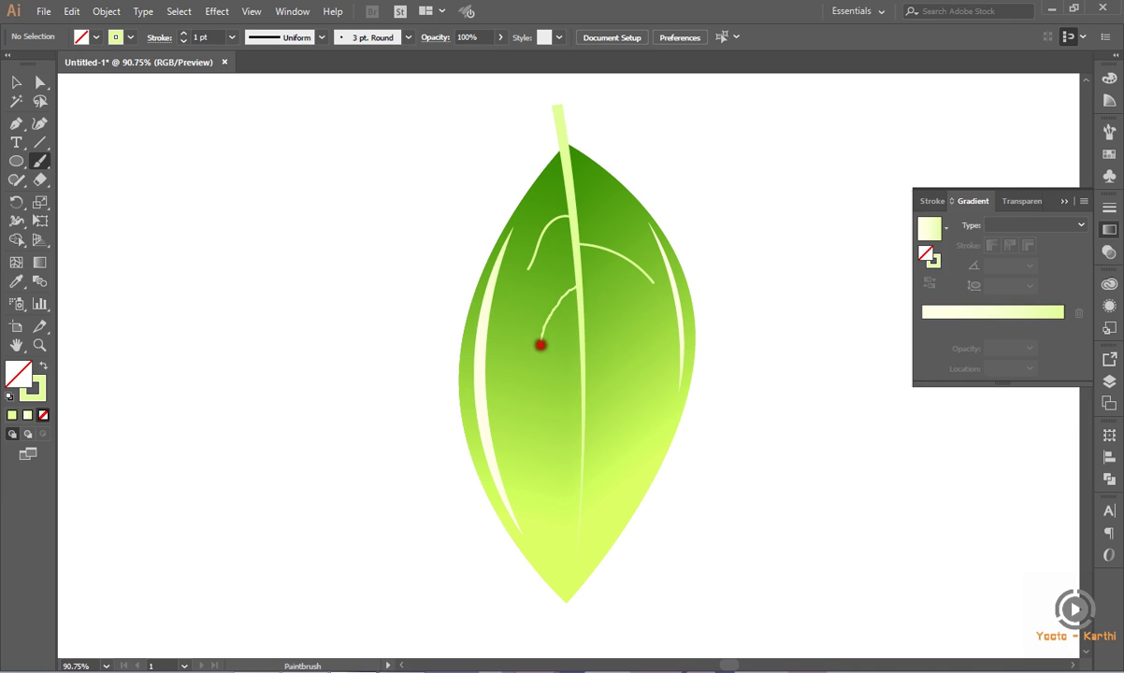
drag(582, 333, 626, 393)
drag(587, 377, 560, 429)
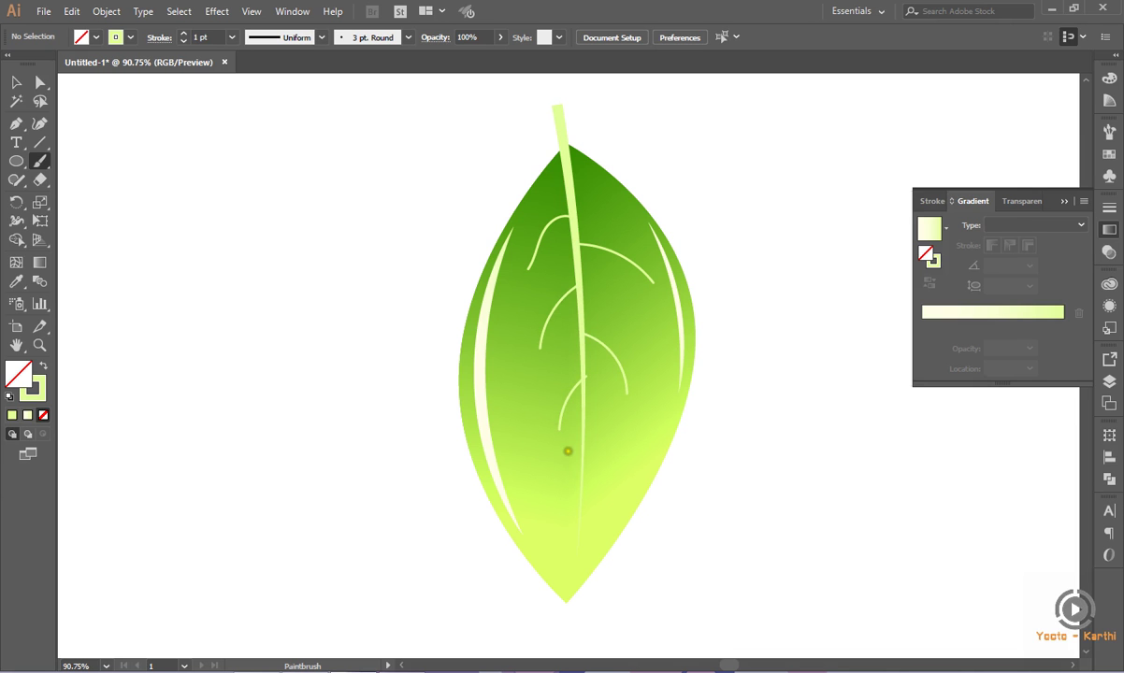
Redraw the lower-left and upper-left veins, then select the upper-left vein
key(ctrl+z)
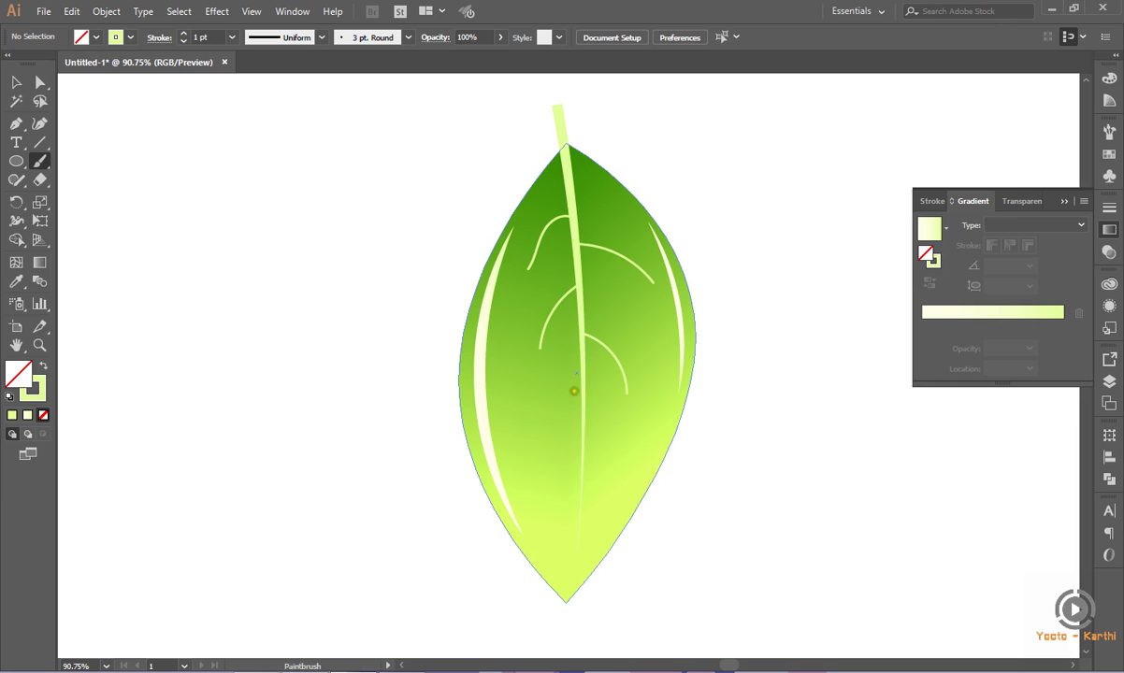
mouse_move(582, 374)
mouse_down()
mouse_move(533, 428)
mouse_move(620, 488)
mouse_move(559, 505)
mouse_up()
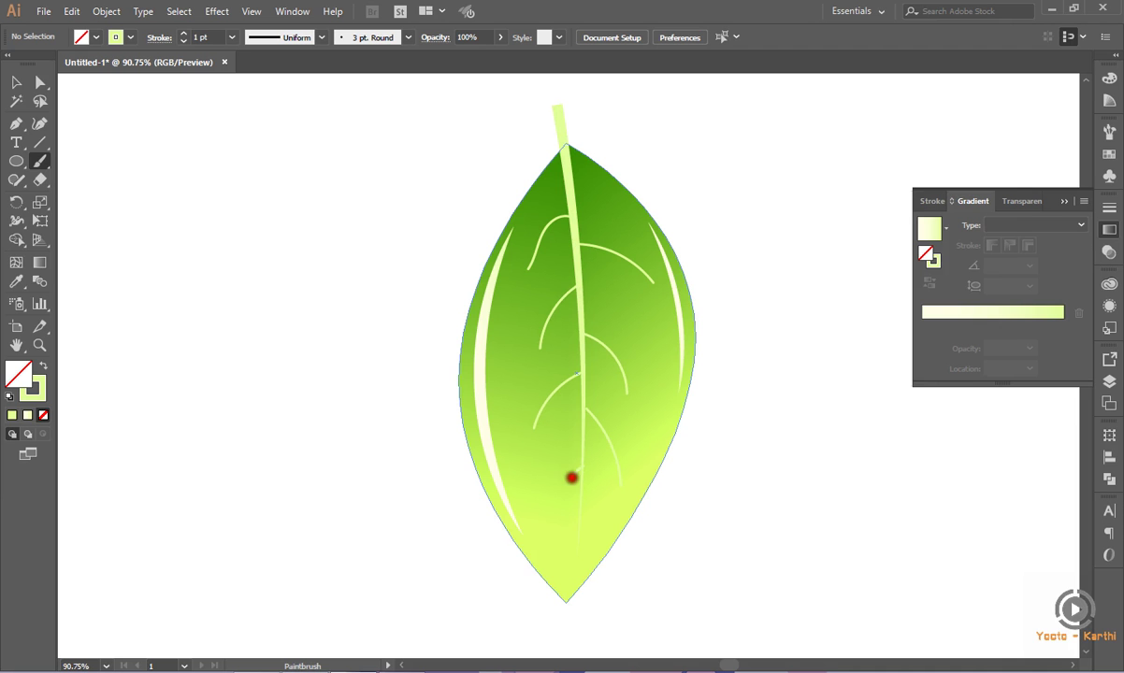
click(16, 82)
click(546, 230)
key(Delete)
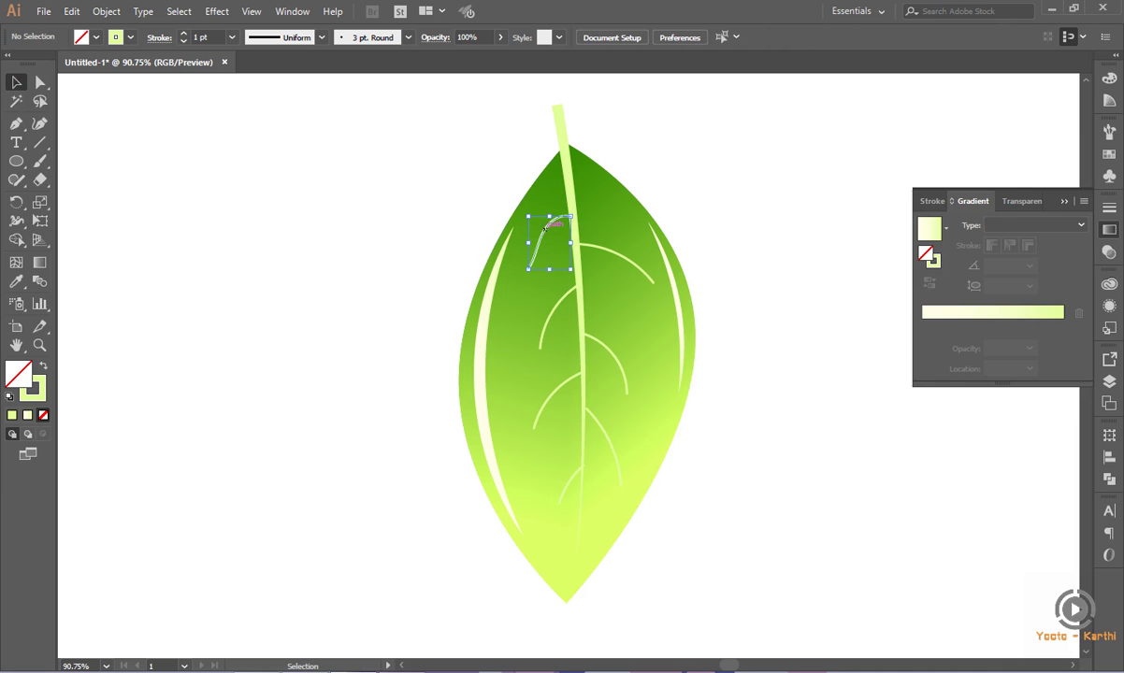
click(39, 161)
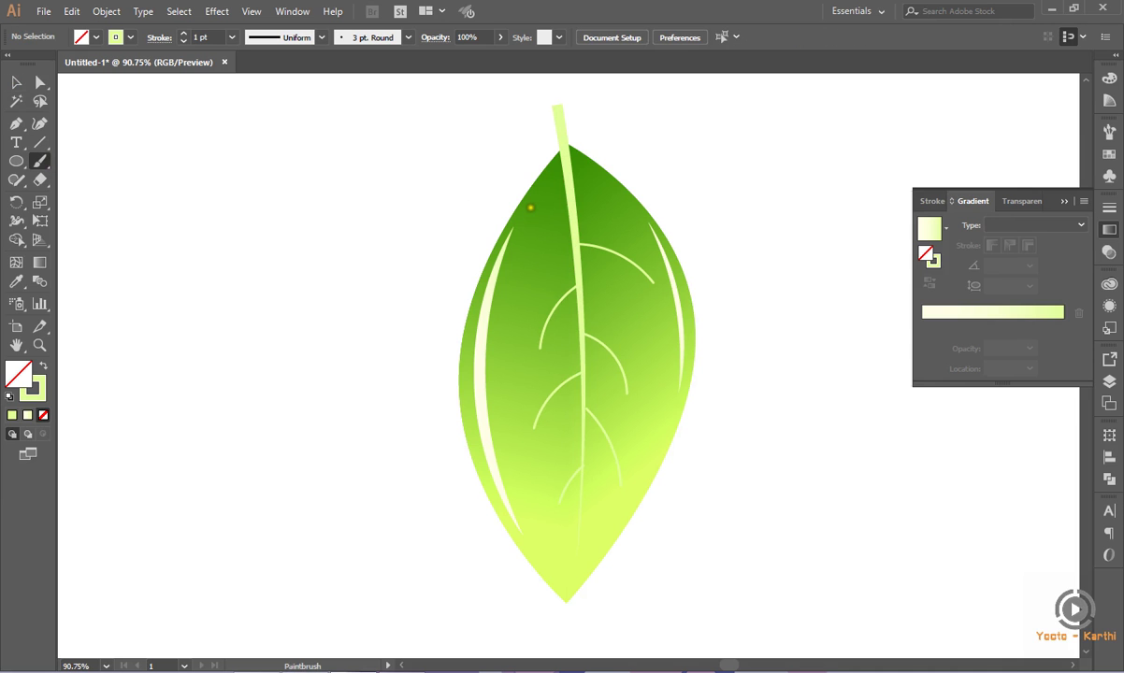
drag(570, 191, 521, 262)
click(16, 82)
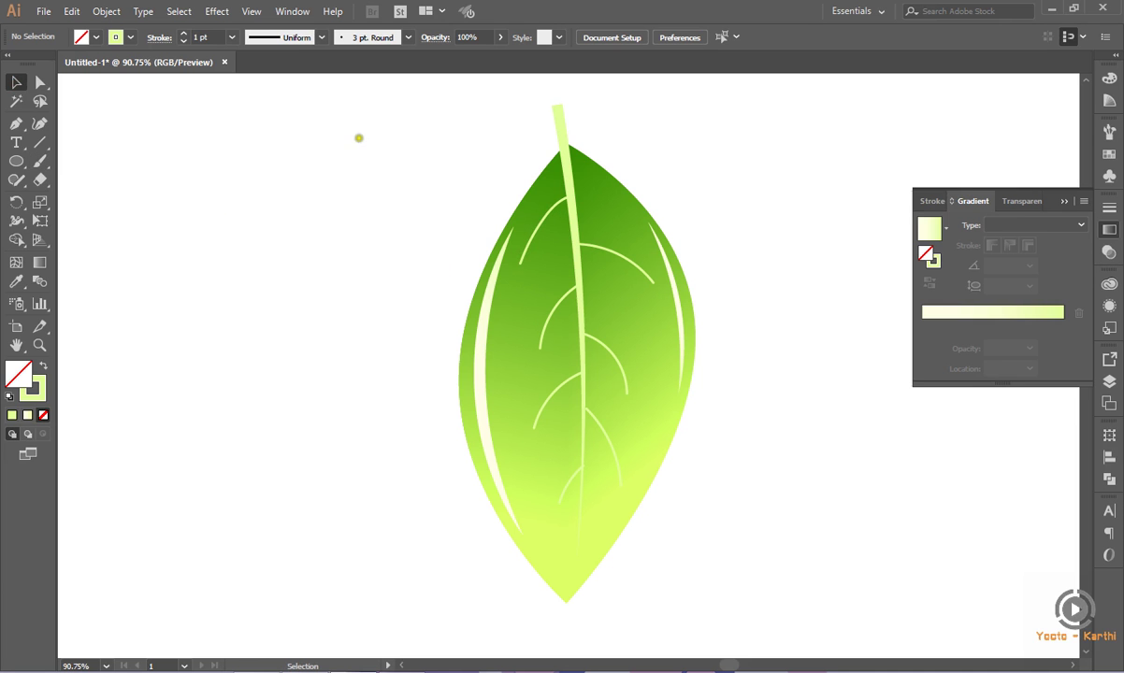
click(542, 226)
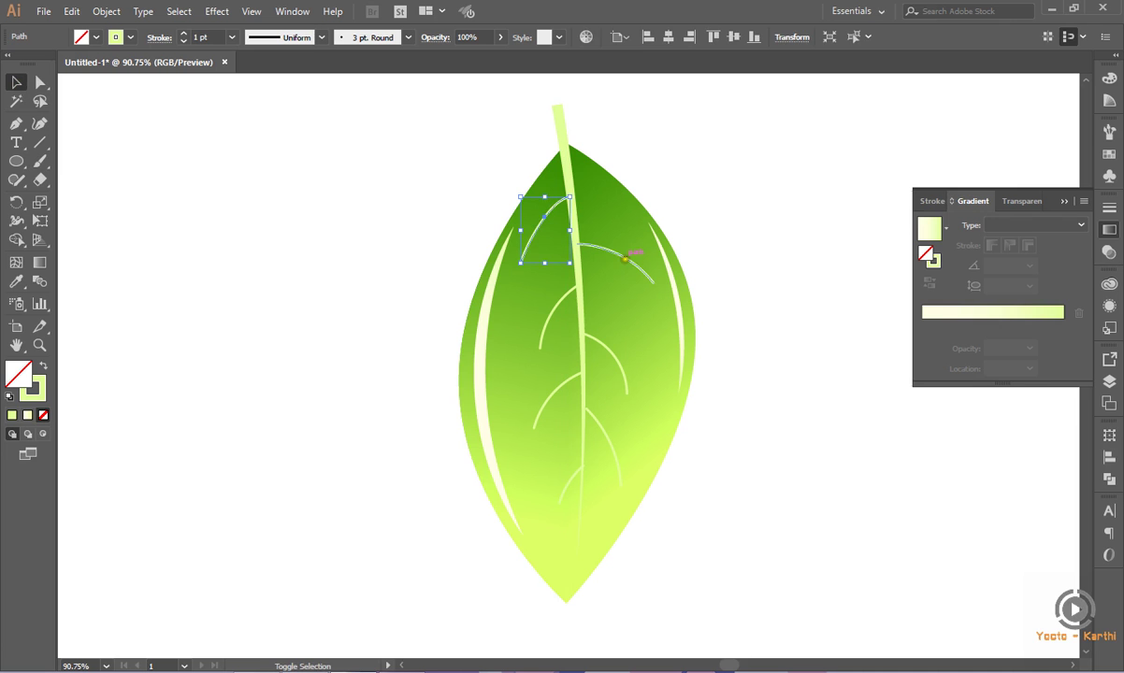
Select all the side veins and switch them to the Basic brush
shift+click(621, 253)
shift+click(559, 303)
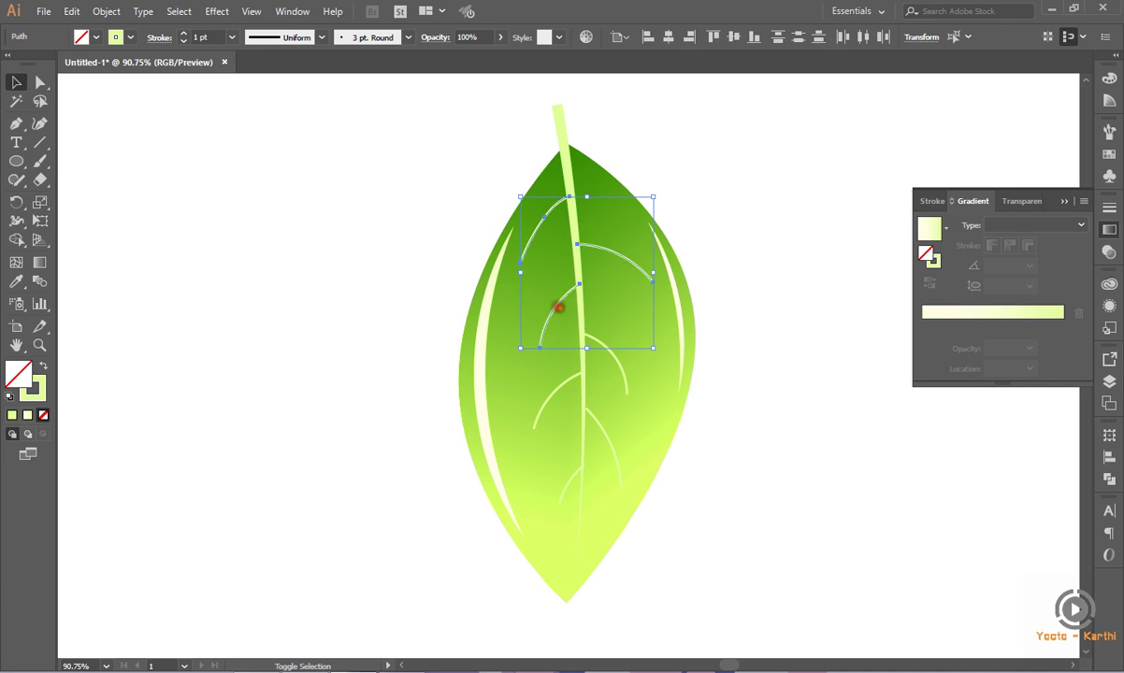
shift+click(596, 339)
shift+click(559, 383)
shift+click(595, 424)
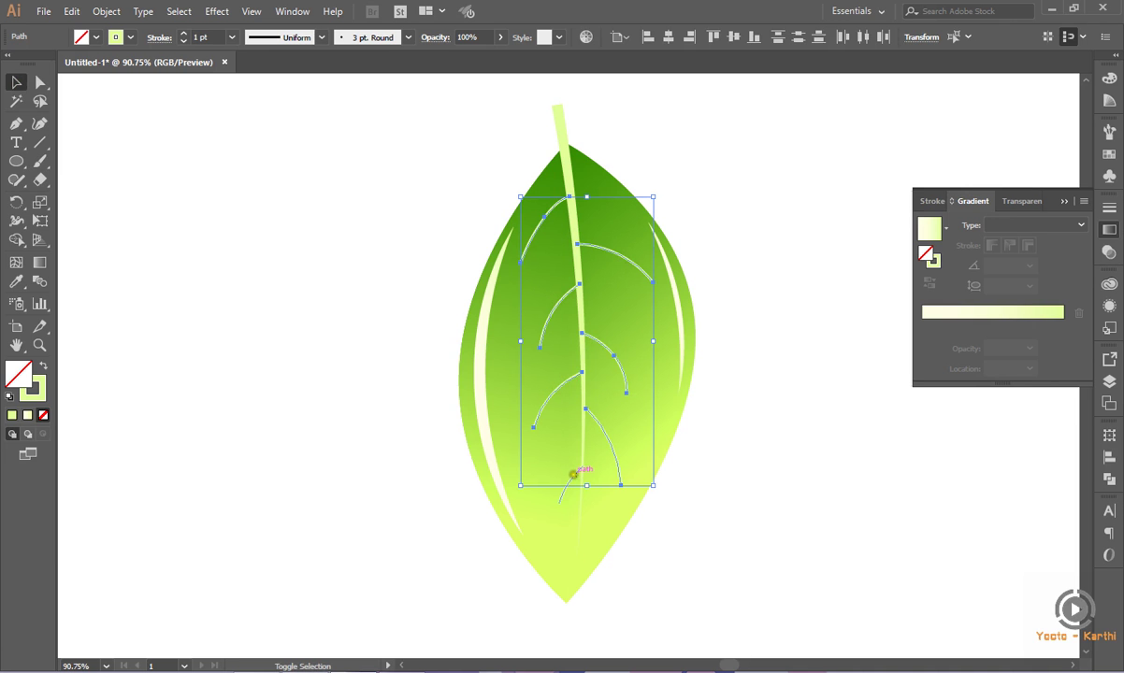
shift+click(573, 474)
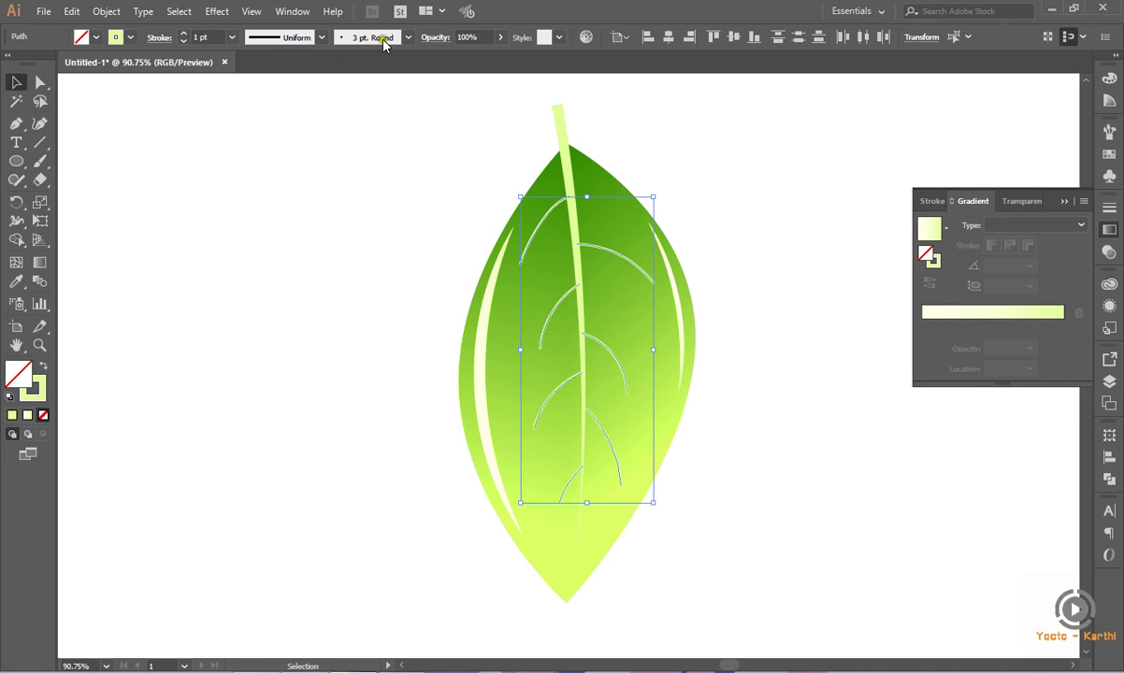
click(408, 37)
click(369, 96)
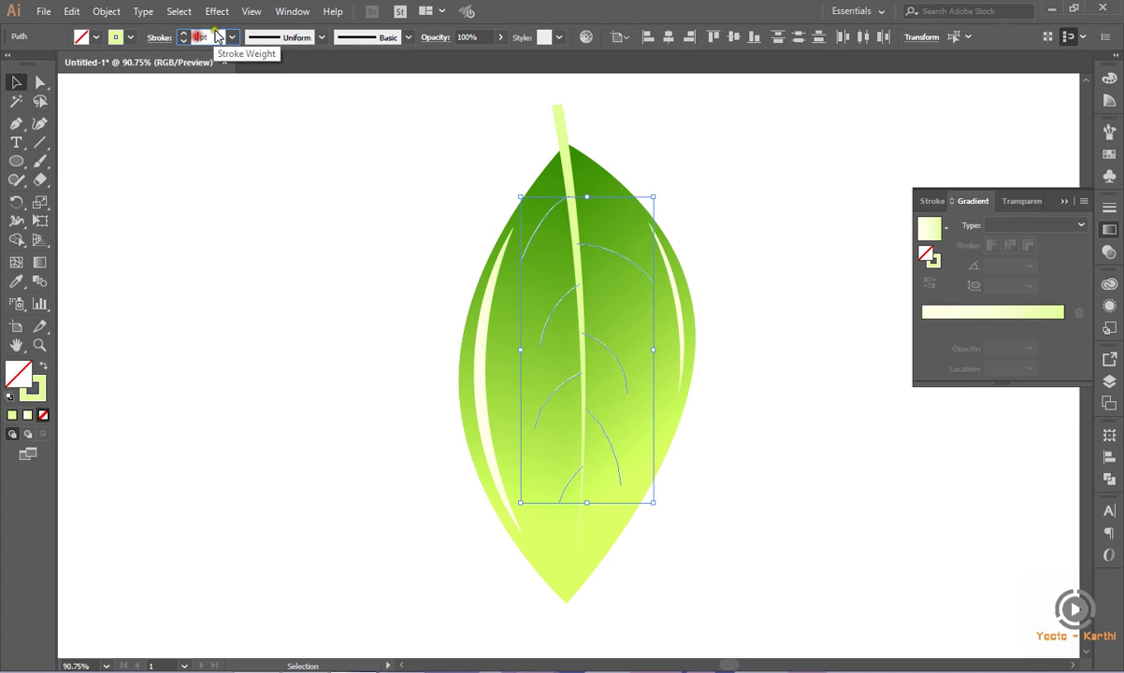
Give the veins Width Profile 1 so they taper at both ends, then deselect
scroll(215, 35, up, 1)
scroll(215, 35, up, 1)
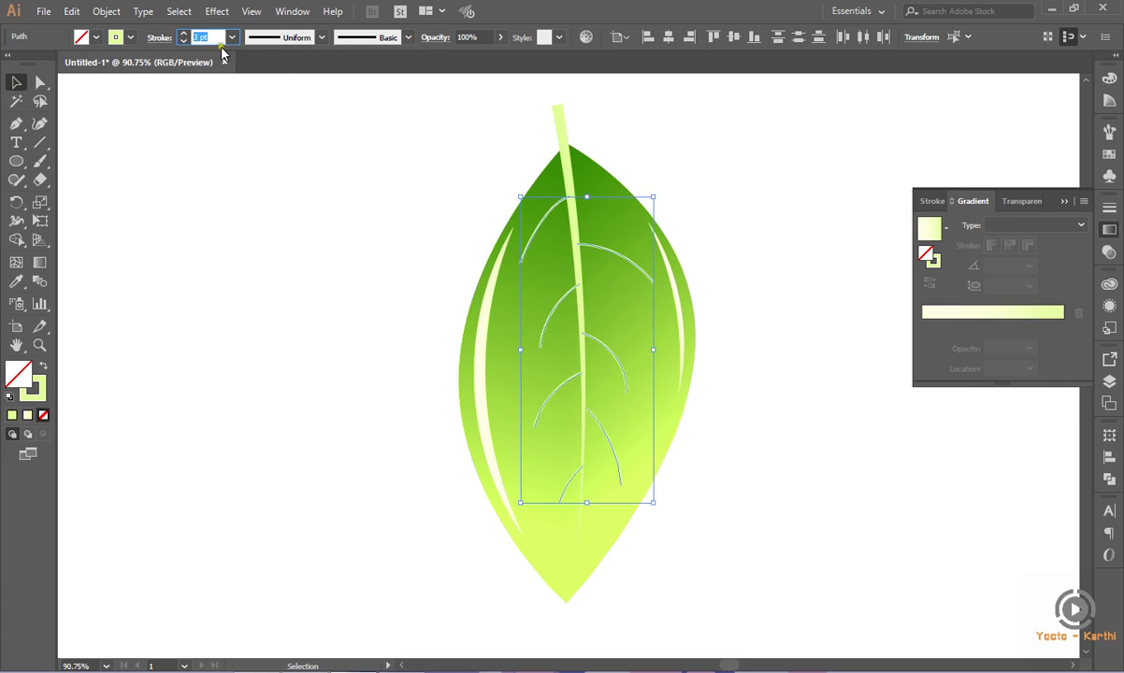
click(320, 38)
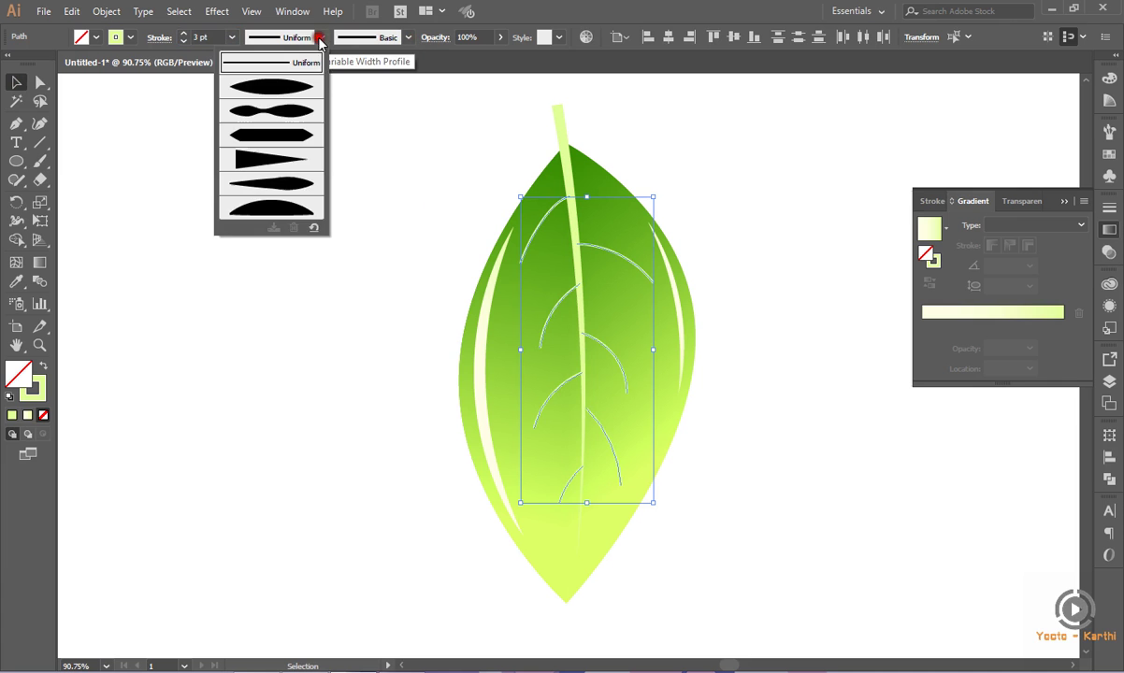
click(283, 157)
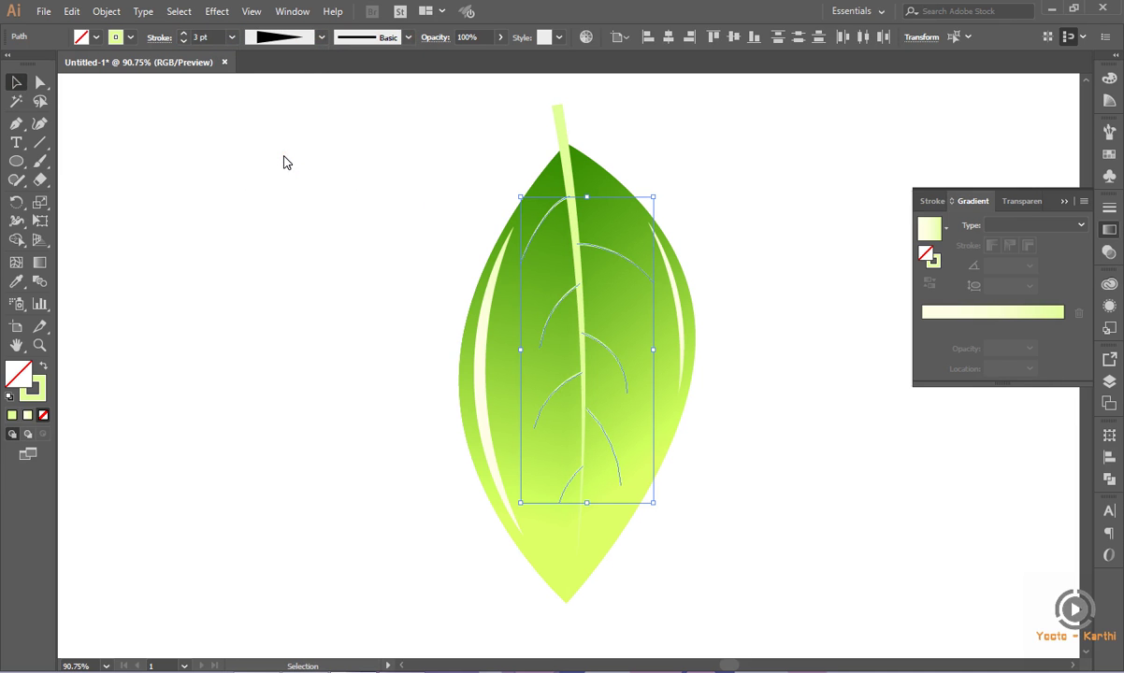
click(321, 39)
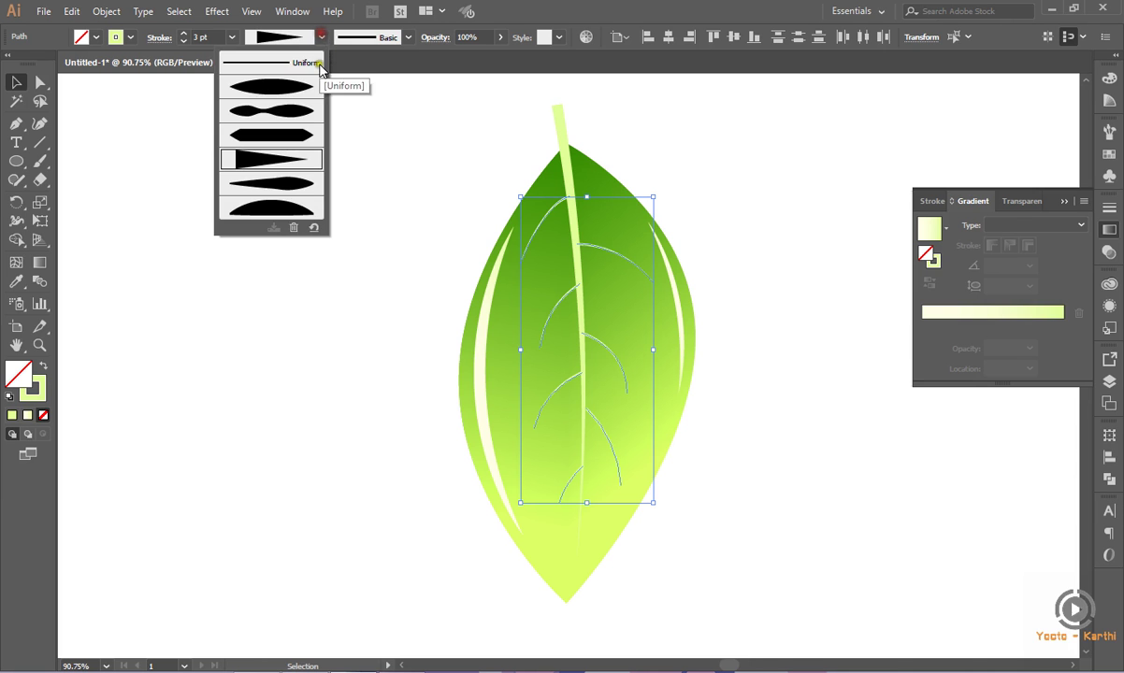
click(257, 71)
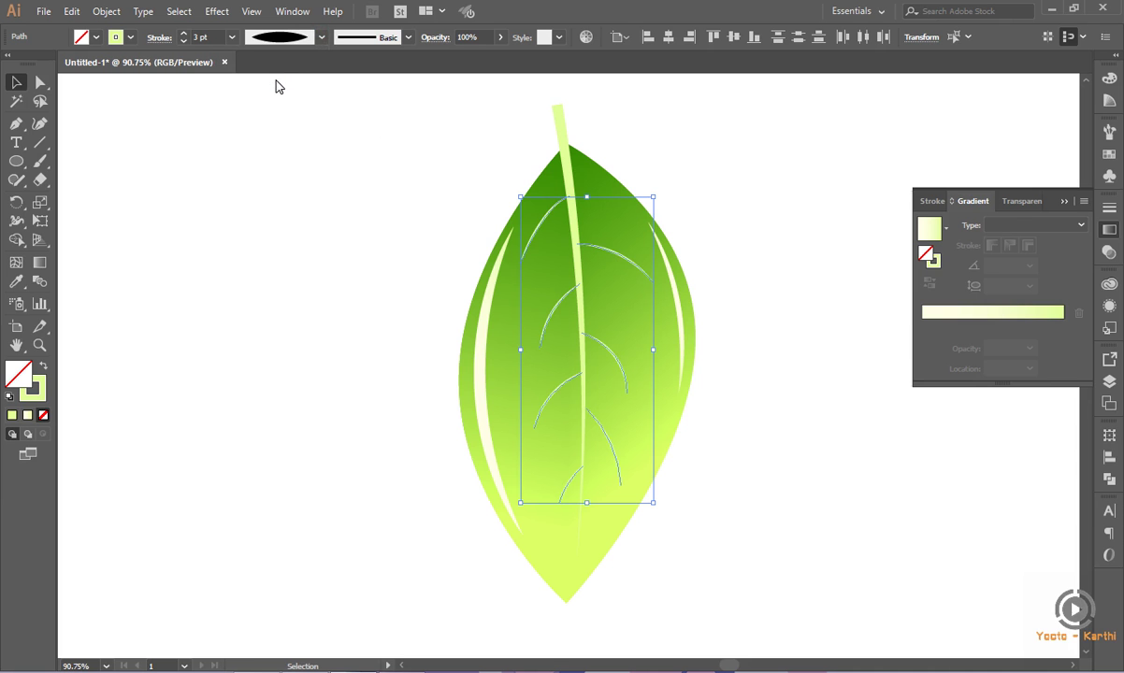
click(338, 148)
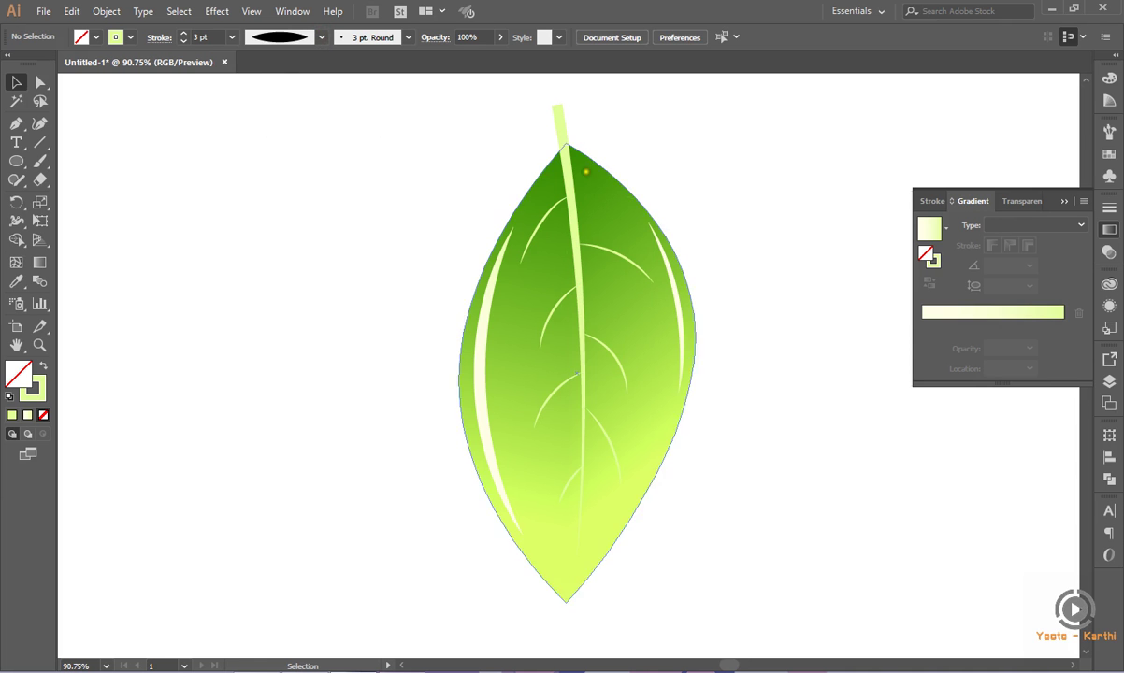
Select the midrib and every side vein and apply Expand Appearance to them
click(559, 203)
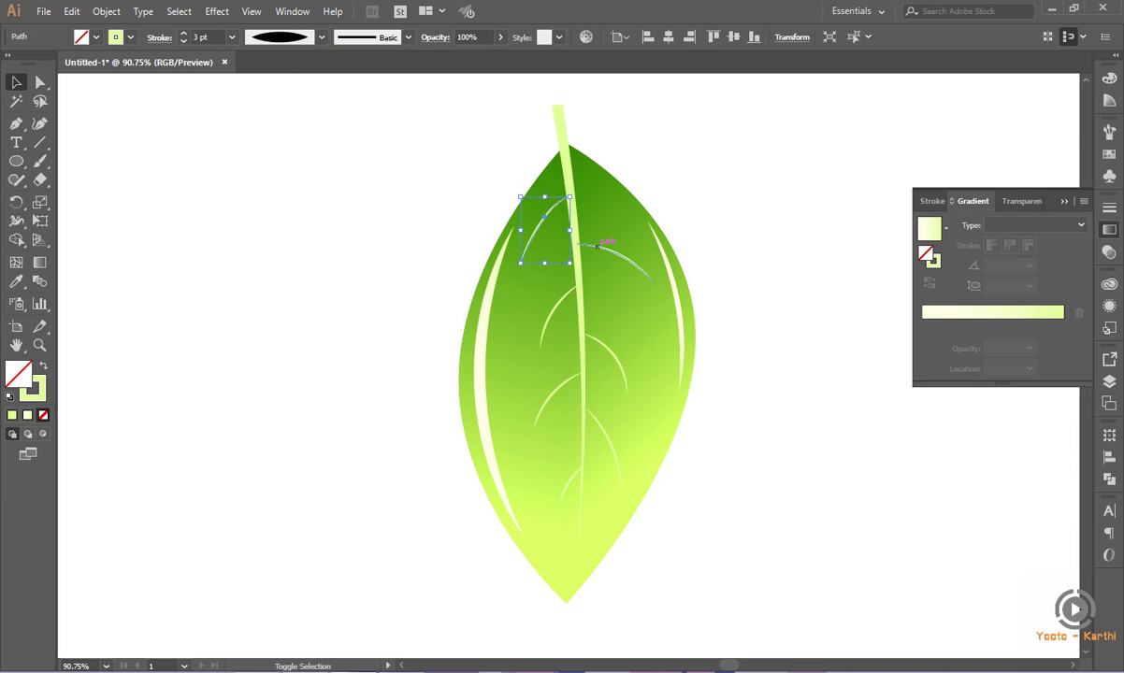
shift+click(575, 230)
shift+click(589, 246)
shift+click(557, 305)
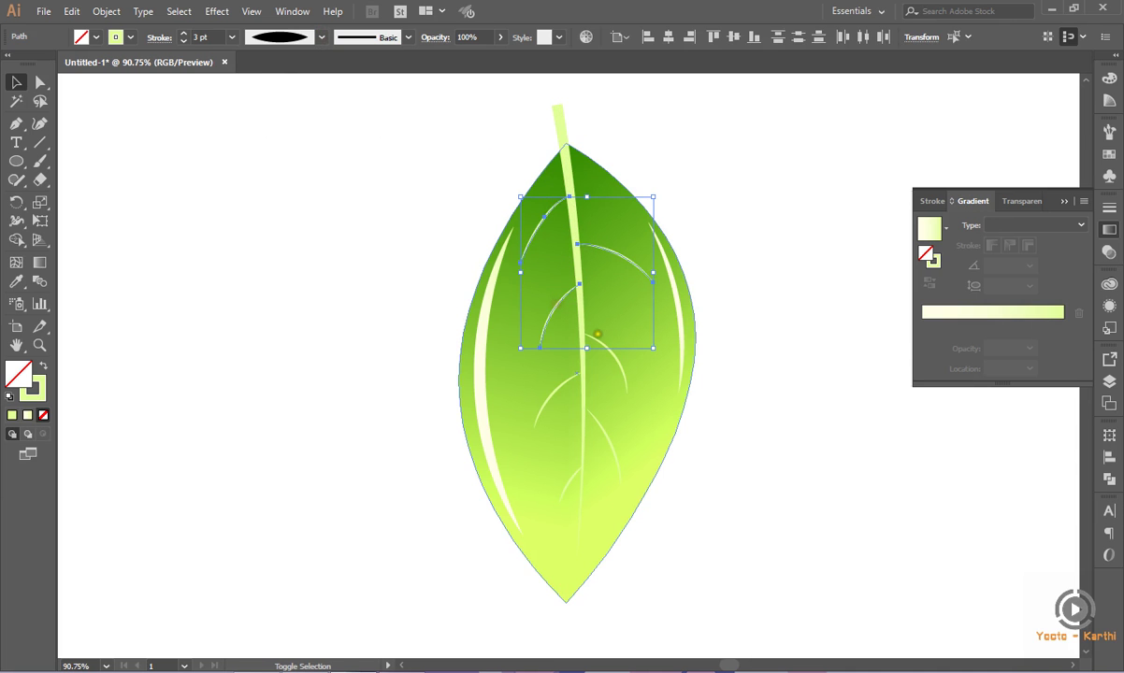
shift+click(598, 338)
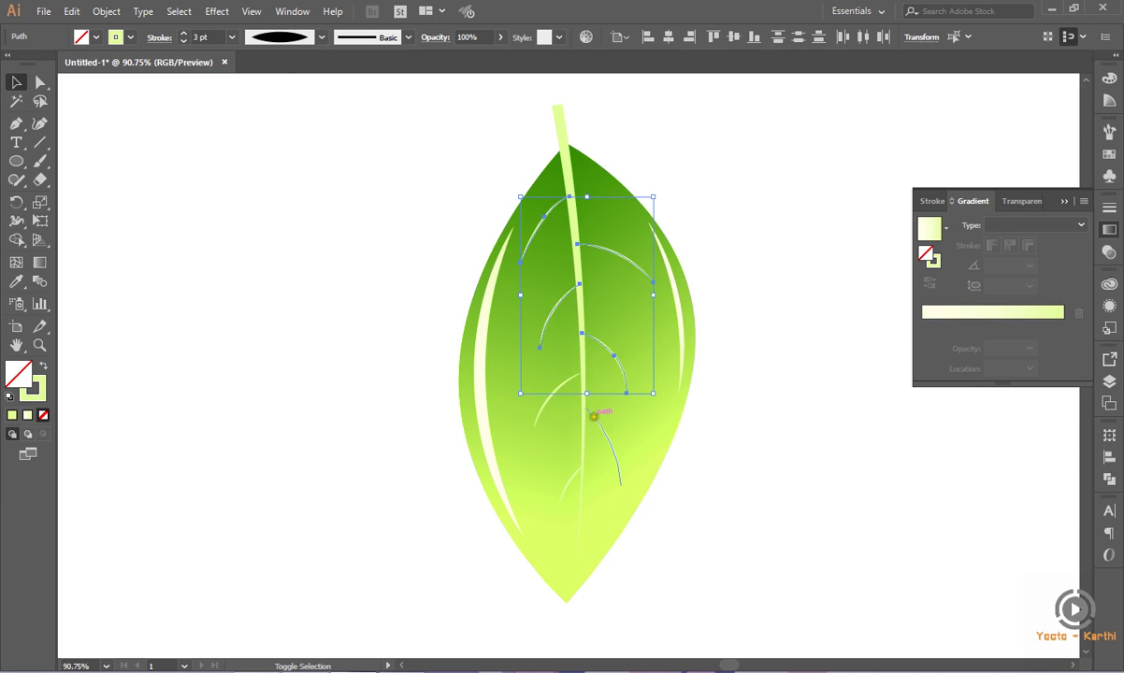
shift+click(595, 416)
shift+click(556, 389)
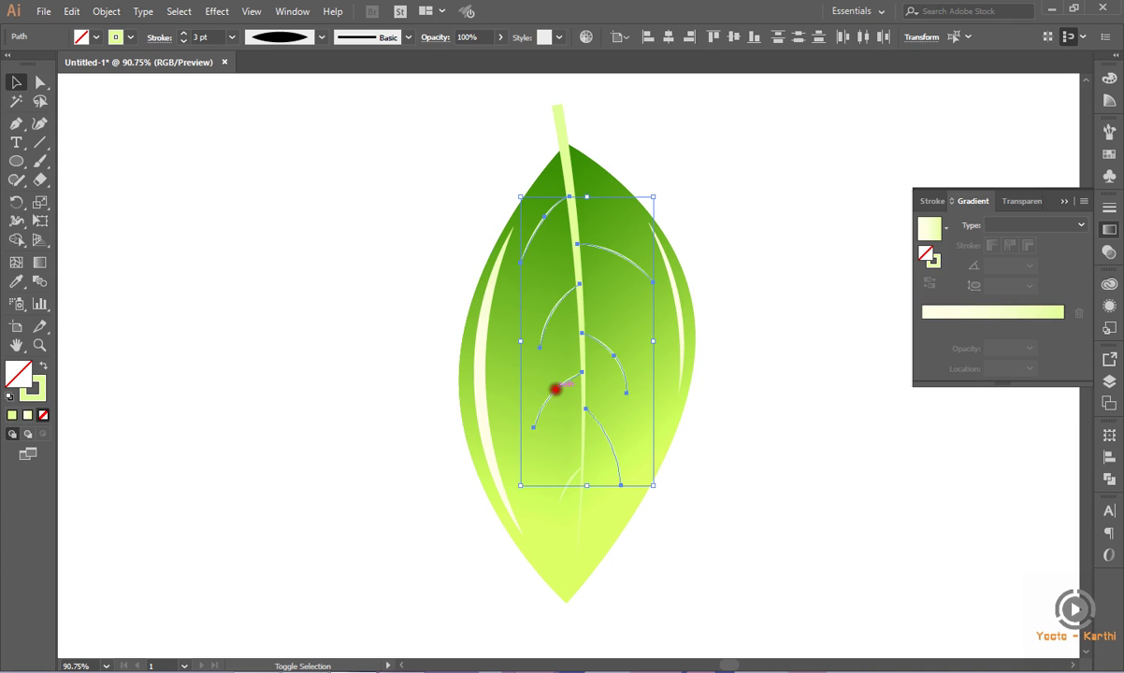
shift+click(574, 471)
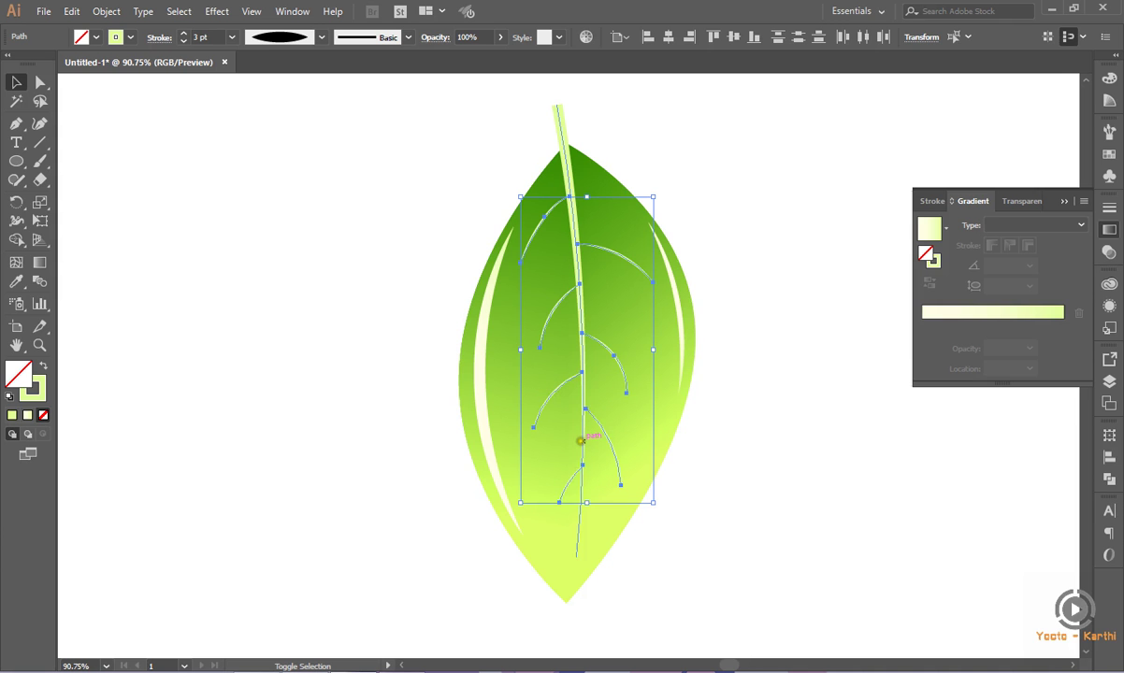
shift+click(581, 439)
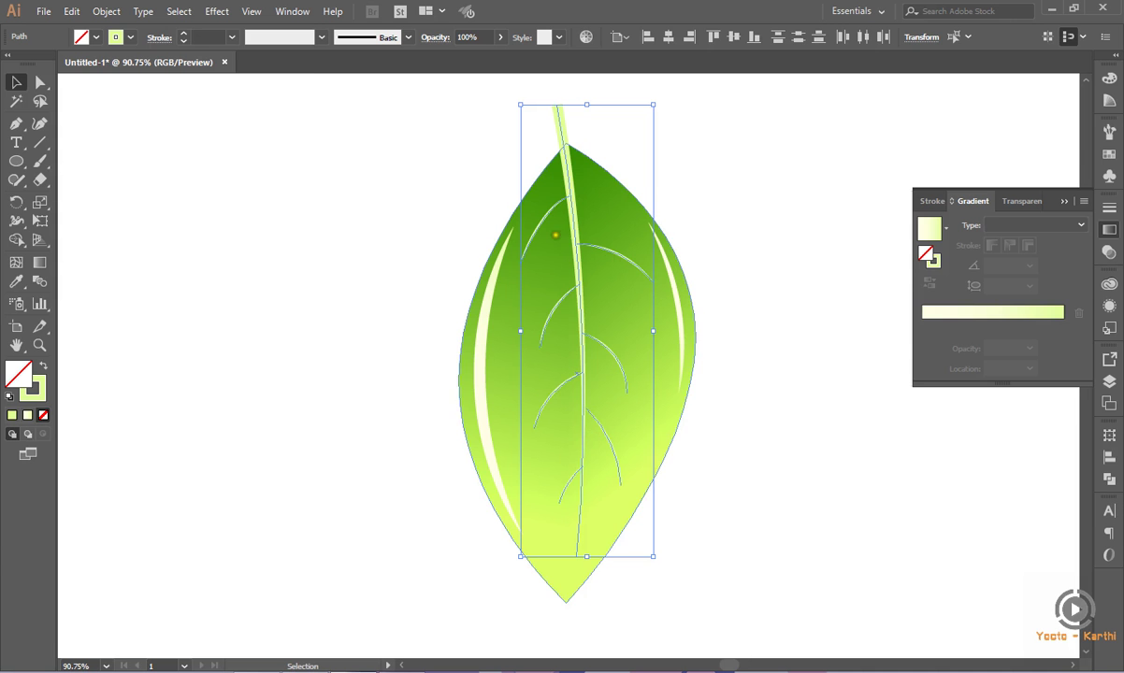
click(106, 11)
click(134, 195)
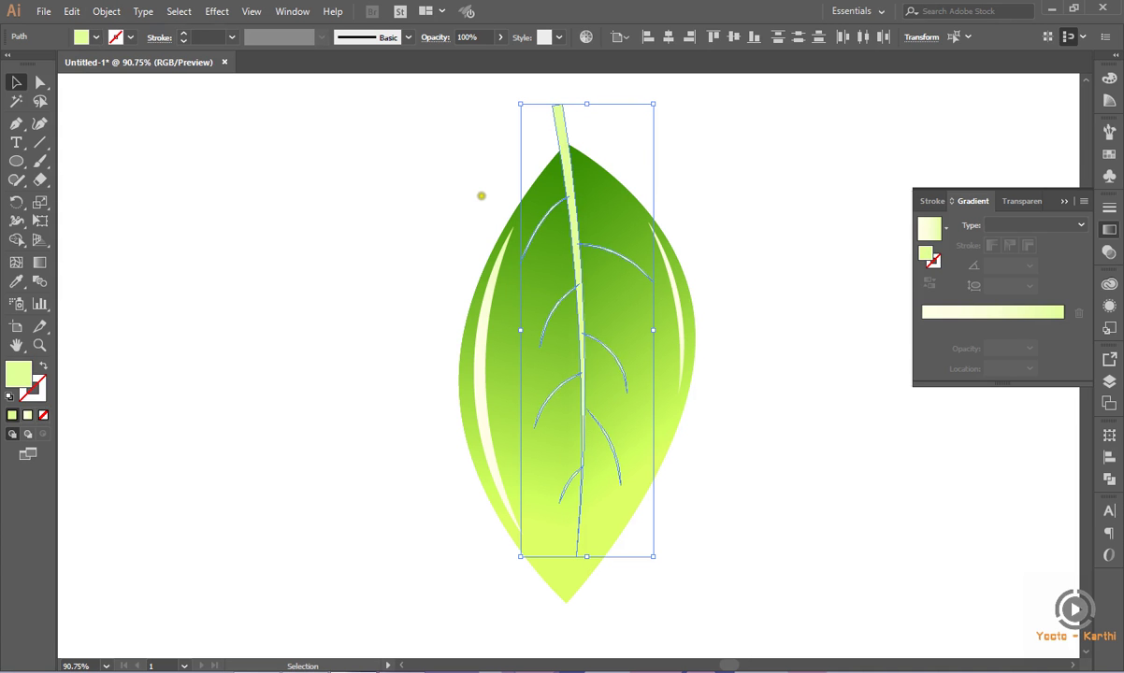
click(16, 240)
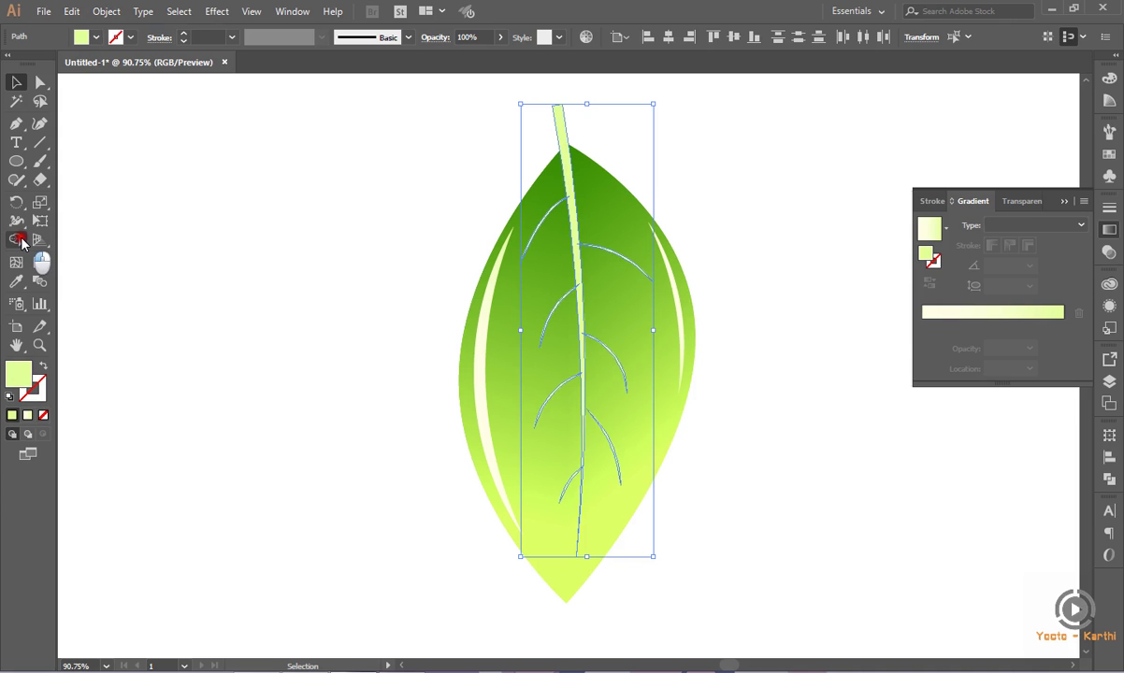
Zoom in on the stem top and merge the first curved vein into the pale stem
key(ctrl+space)
drag(536, 175, 614, 319)
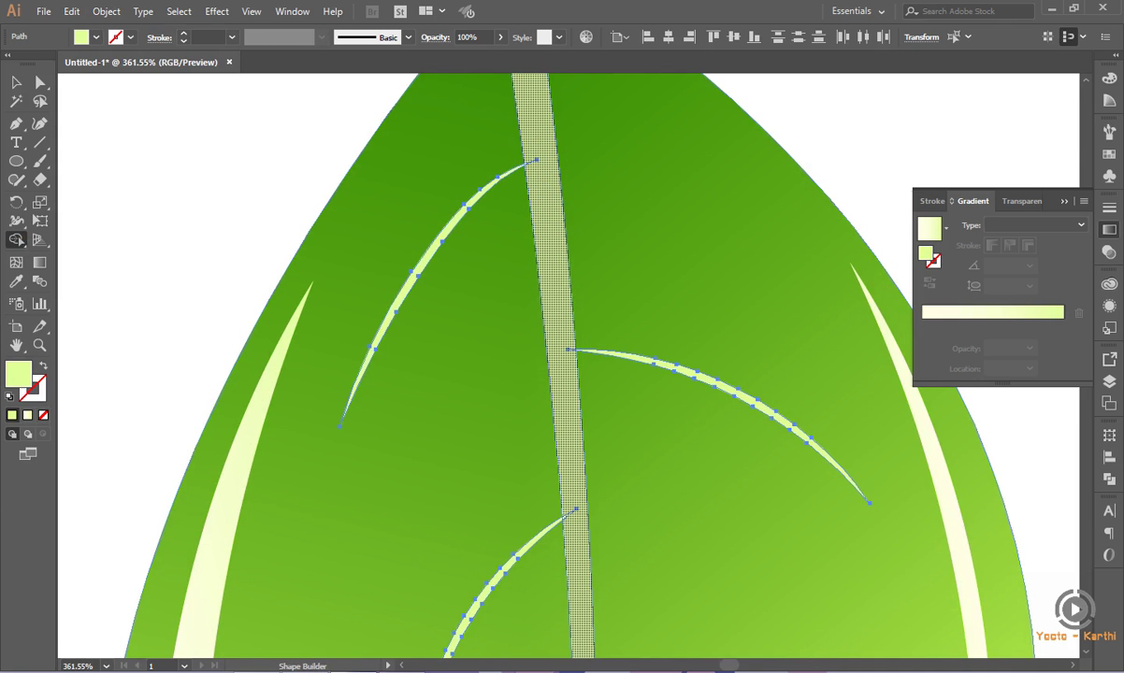
key(ctrl+space)
drag(484, 139, 597, 206)
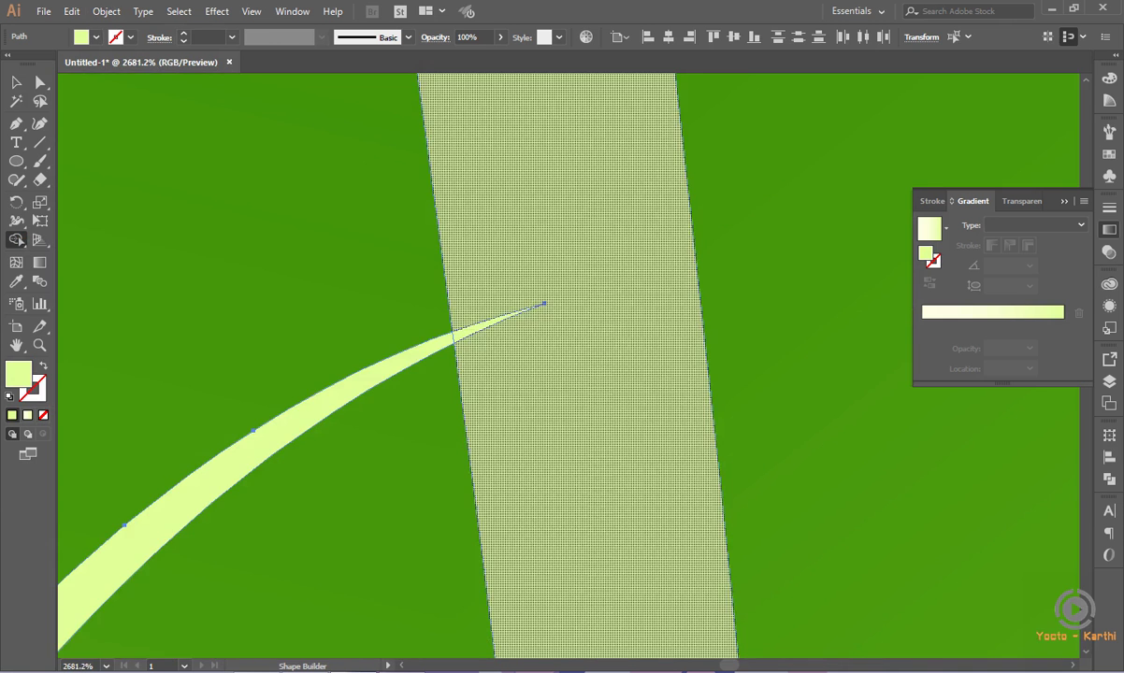
click(457, 335)
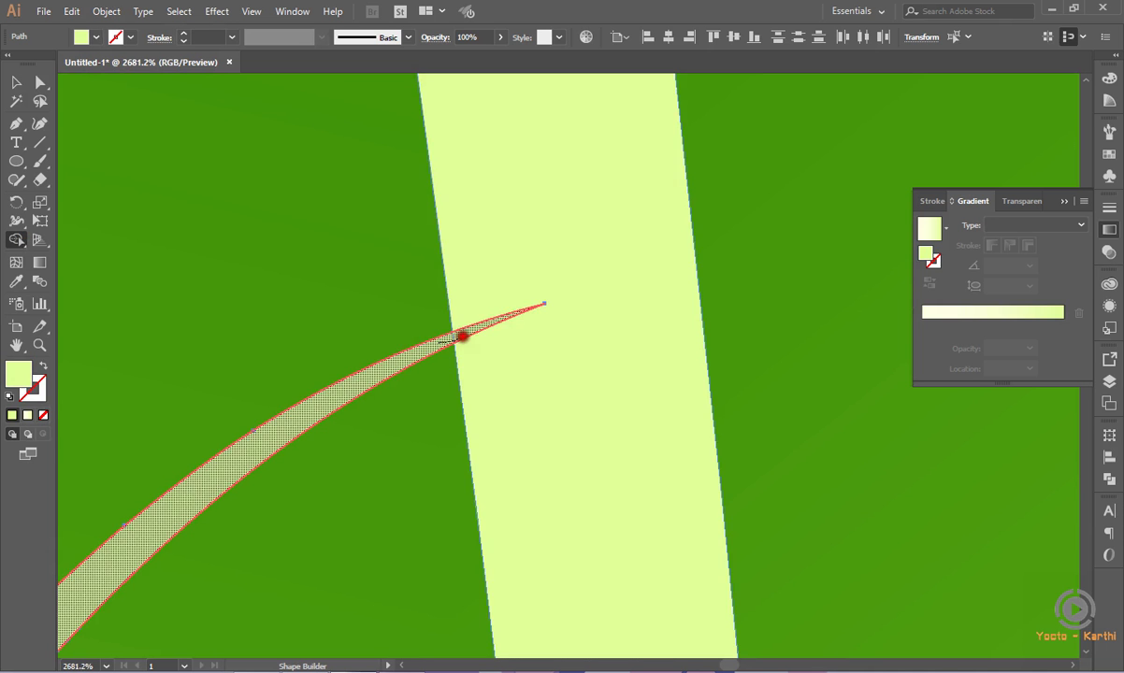
mouse_move(471, 305)
mouse_down()
mouse_move(480, 339)
mouse_move(602, 294)
mouse_up()
Merge the two pale sliver veins further down into the stem
scroll(608, 292, down, 2)
scroll(626, 288, down, 3)
scroll(631, 288, down, 2)
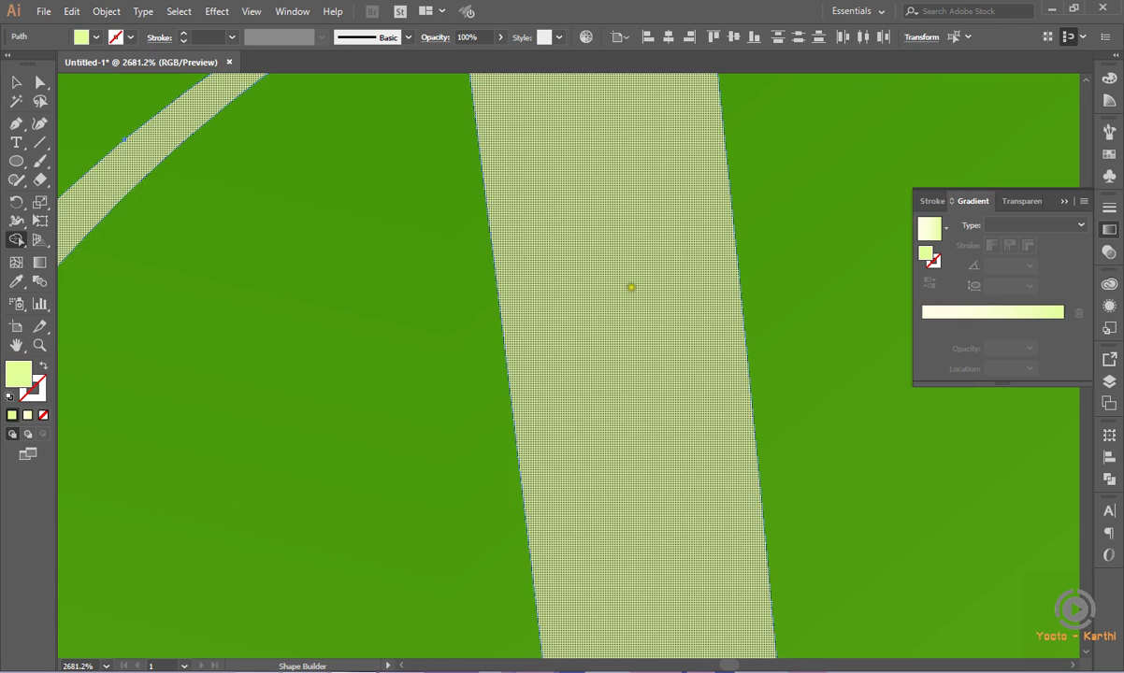
scroll(630, 286, down, 3)
scroll(697, 284, down, 3)
scroll(709, 311, down, 5)
scroll(739, 318, down, 3)
scroll(763, 365, down, 3)
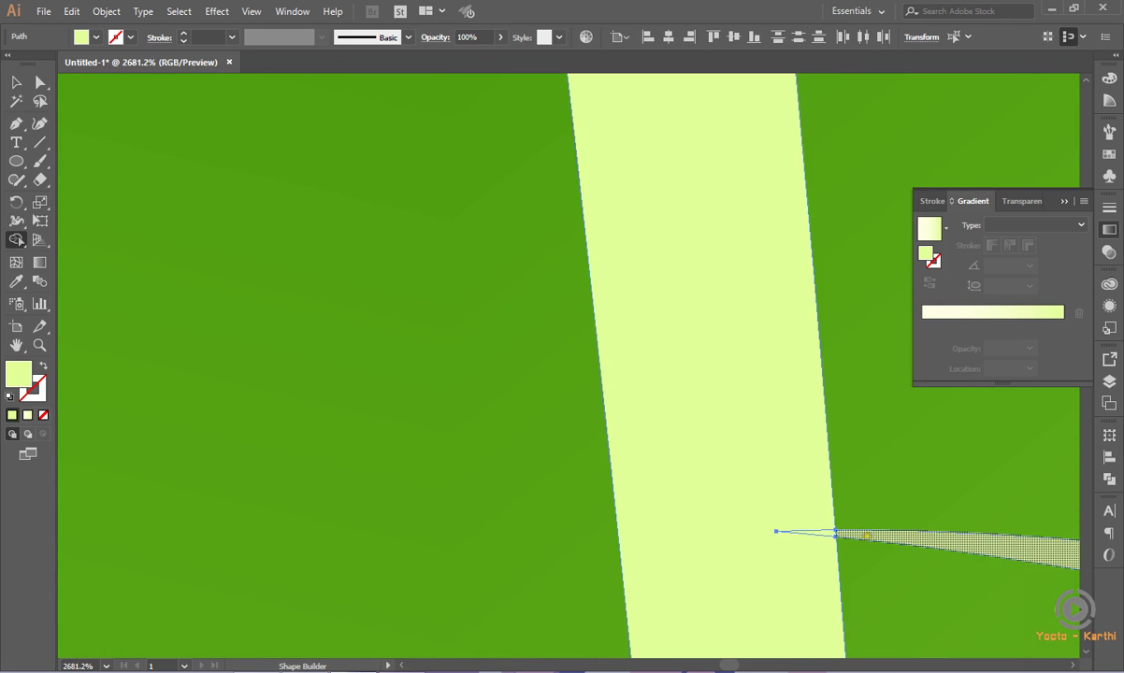
drag(846, 534, 793, 514)
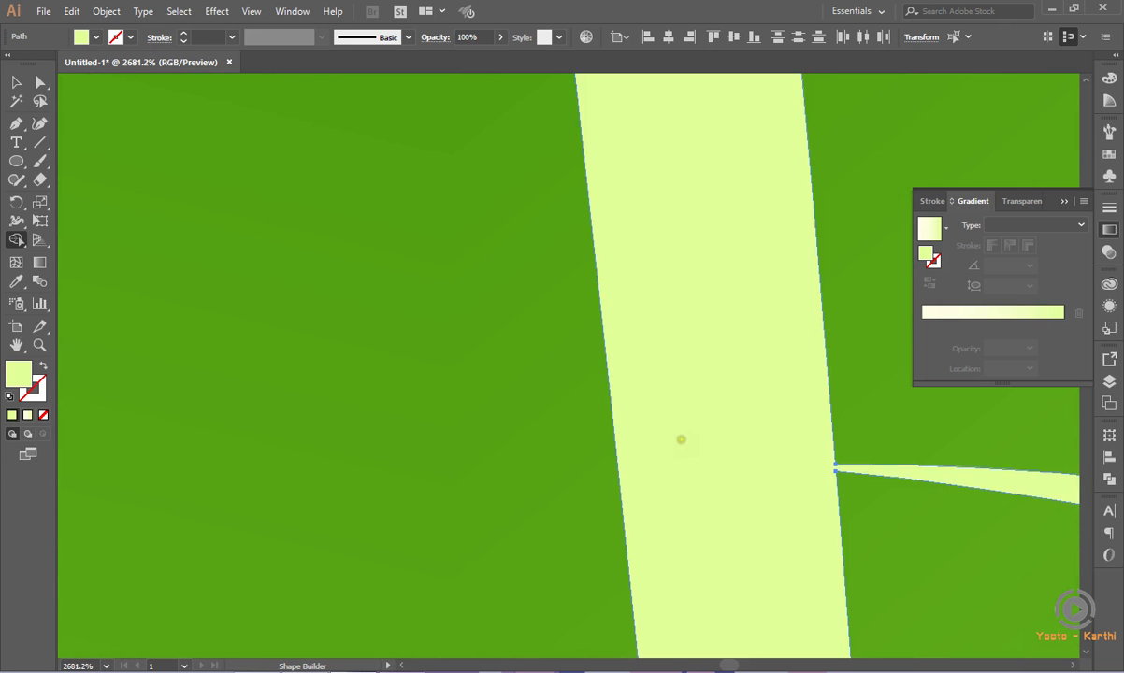
scroll(681, 439, down, 2)
scroll(684, 427, down, 1)
scroll(702, 401, down, 2)
scroll(760, 391, down, 1)
scroll(776, 402, down, 1)
scroll(795, 421, down, 2)
scroll(814, 439, down, 1)
scroll(818, 451, down, 1)
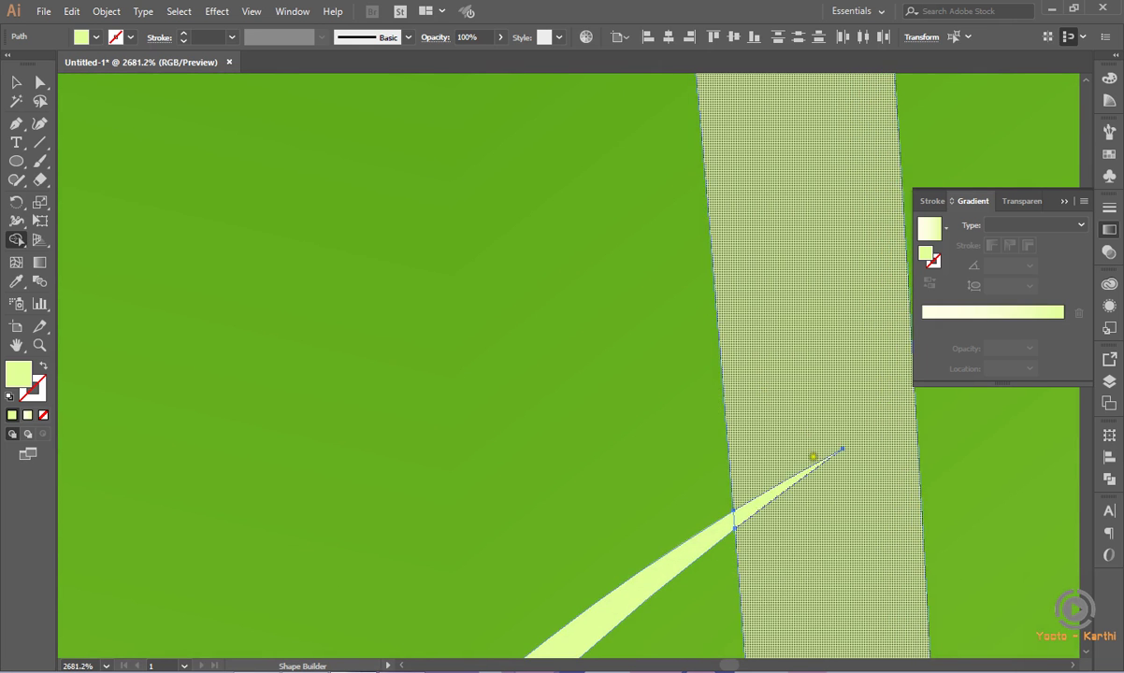
drag(734, 516, 753, 475)
Join the next two curved veins to the vertical stem
scroll(835, 443, down, 1)
scroll(835, 443, down, 3)
scroll(836, 444, down, 1)
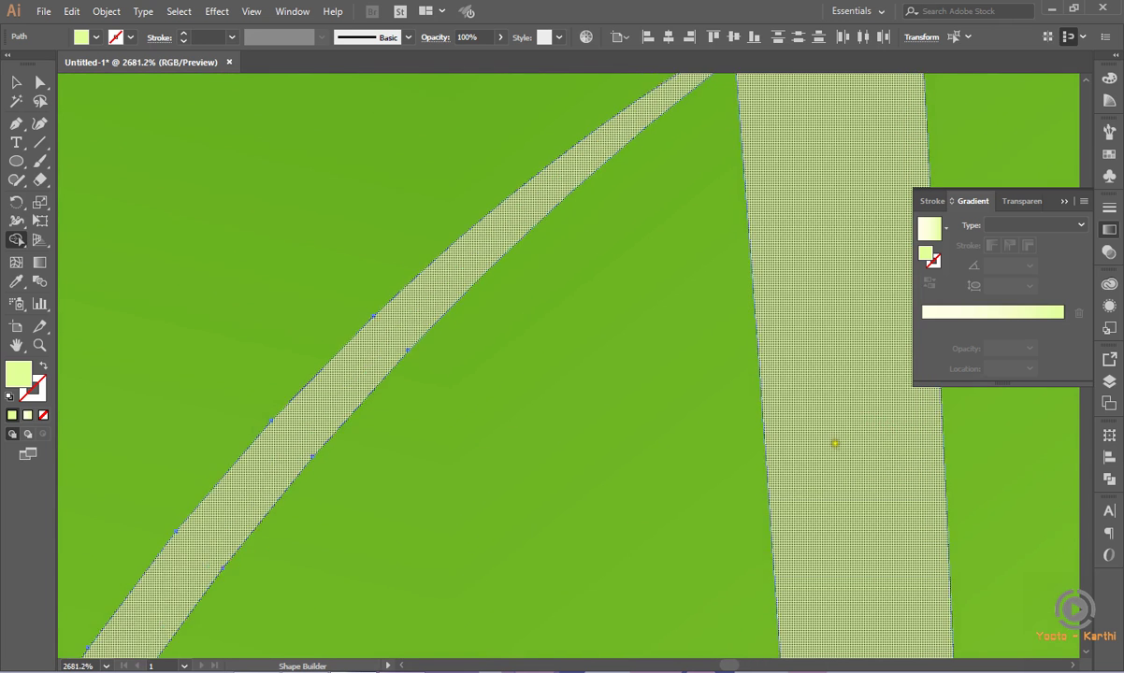
scroll(835, 443, down, 1)
scroll(835, 443, down, 2)
scroll(835, 443, down, 1)
scroll(841, 445, down, 1)
scroll(845, 448, down, 2)
scroll(867, 452, down, 1)
drag(987, 546, 849, 459)
scroll(870, 463, down, 1)
scroll(896, 469, down, 2)
scroll(896, 449, down, 1)
scroll(896, 435, down, 1)
scroll(905, 444, down, 1)
scroll(926, 465, down, 1)
scroll(939, 475, down, 1)
scroll(941, 480, down, 1)
scroll(941, 477, down, 1)
drag(848, 494, 904, 450)
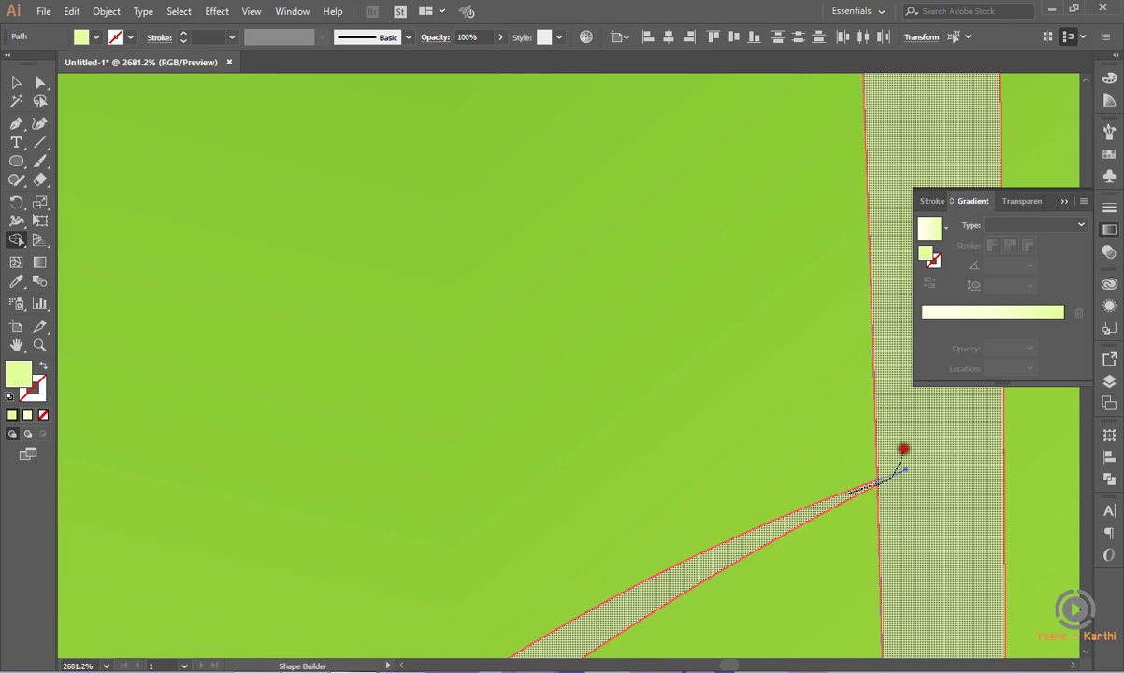
drag(904, 450, 903, 452)
scroll(959, 483, down, 3)
scroll(963, 485, down, 3)
scroll(968, 486, down, 3)
scroll(973, 490, down, 3)
scroll(973, 490, down, 5)
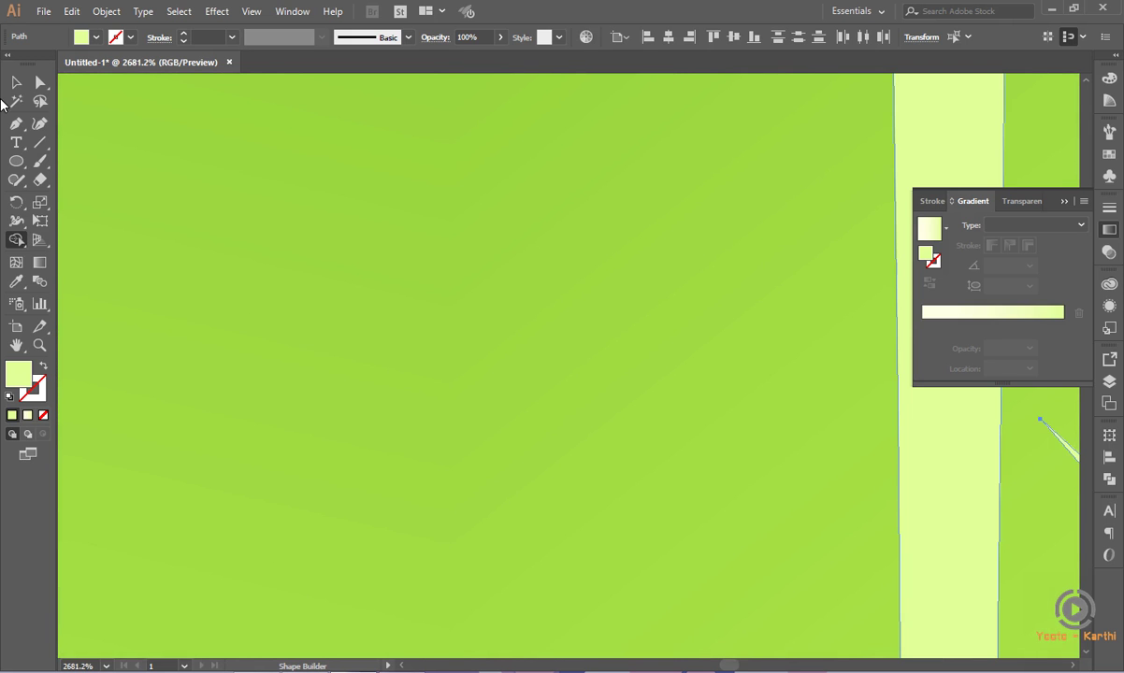
Select the thin diagonal vein piece and try a gradient fill, then undo it
key(v)
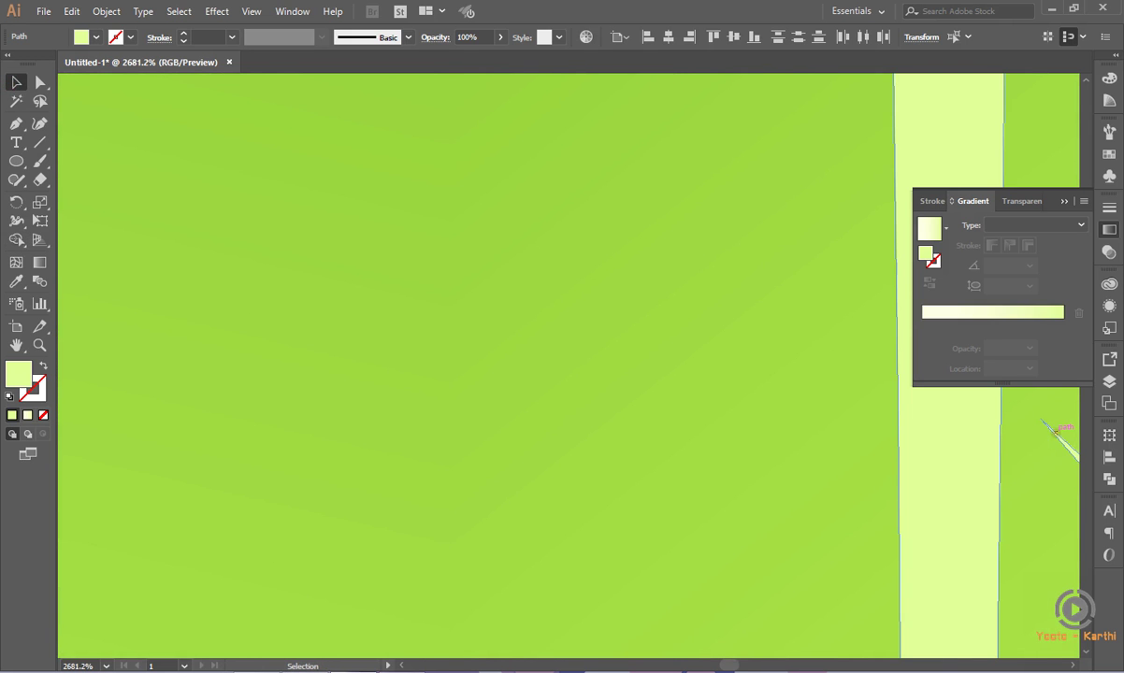
drag(1052, 431, 1025, 412)
click(1059, 433)
key(period)
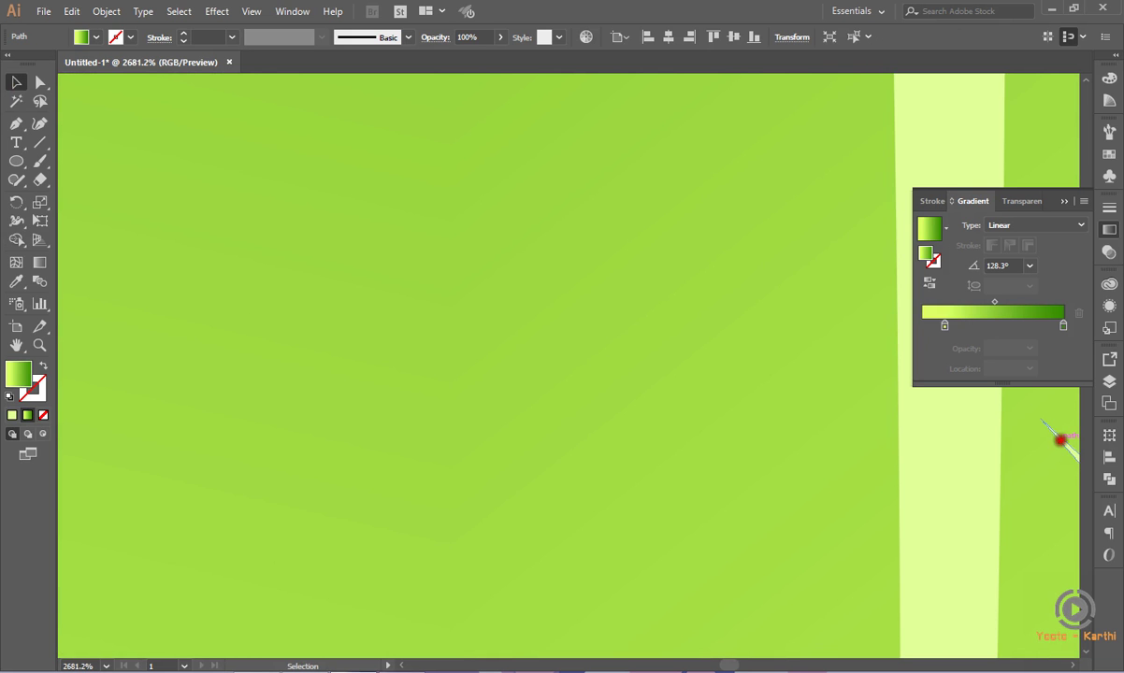
key(ctrl+z)
Nudge the vein onto the midrib, select the pale stem, and fit the artboard in view
drag(1048, 432, 993, 404)
click(1041, 394)
key(period)
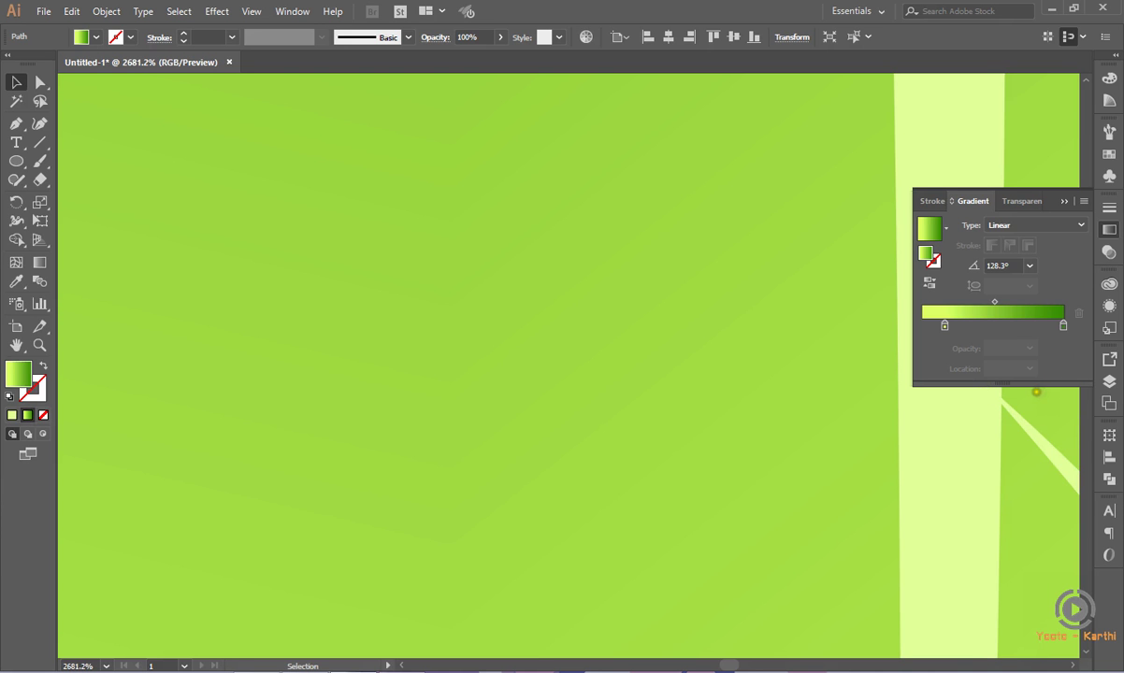
click(1064, 200)
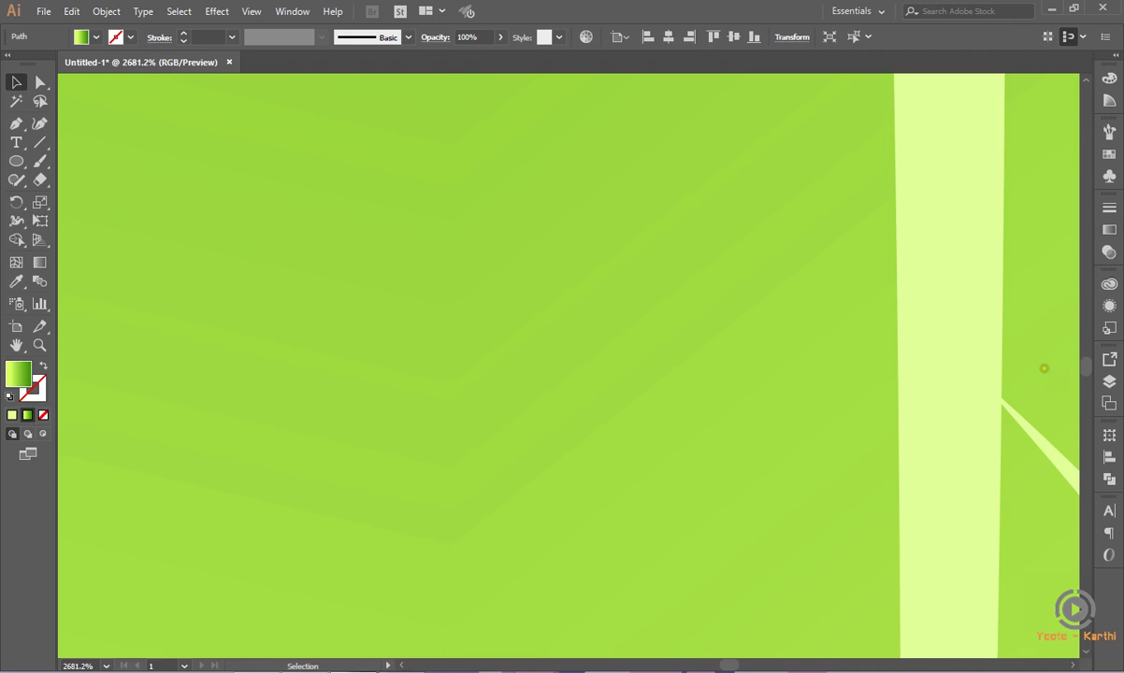
click(996, 396)
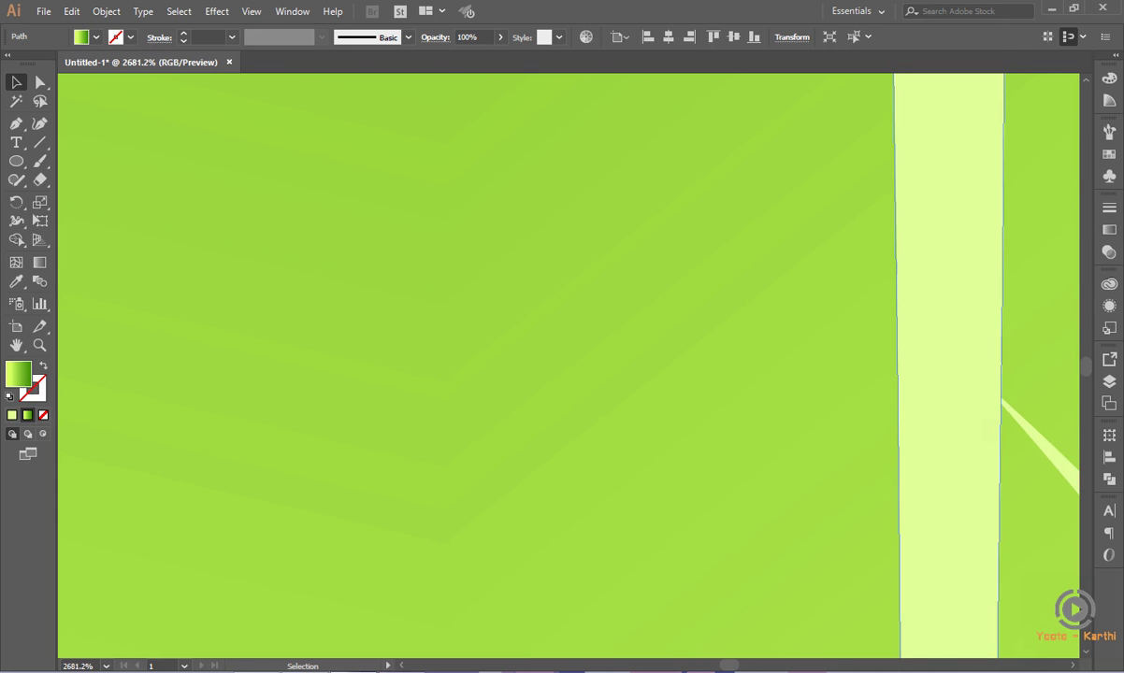
key(a)
key(v)
key(ctrl+0)
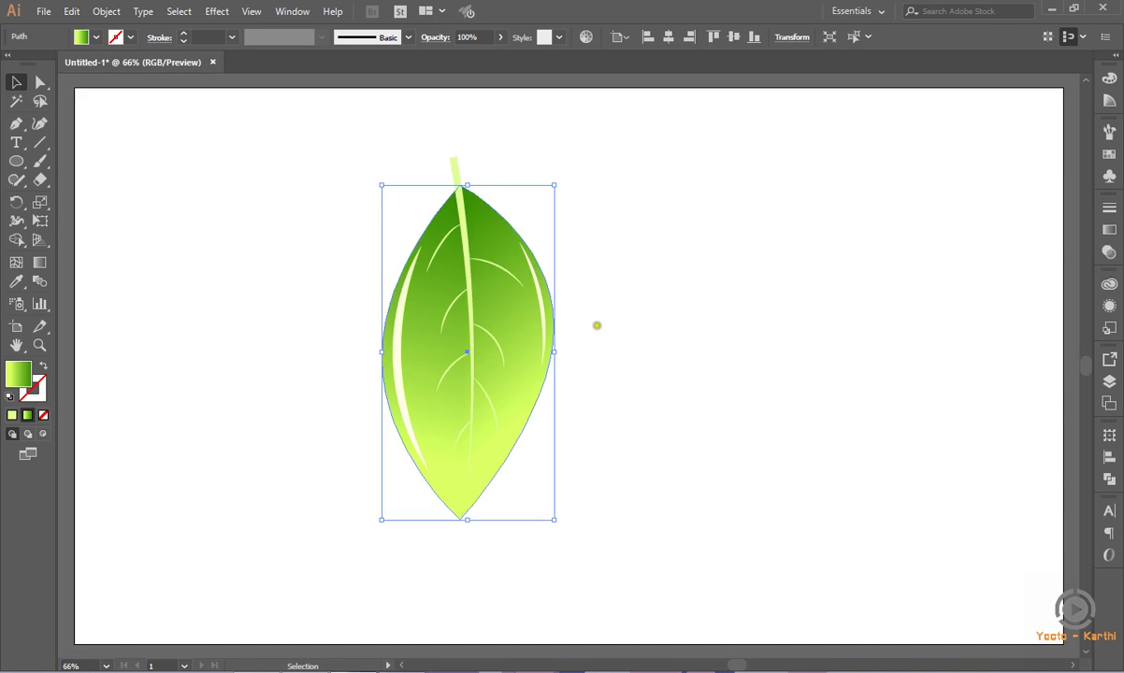
Select the vein paths and stem together and switch to Shape Builder
click(652, 330)
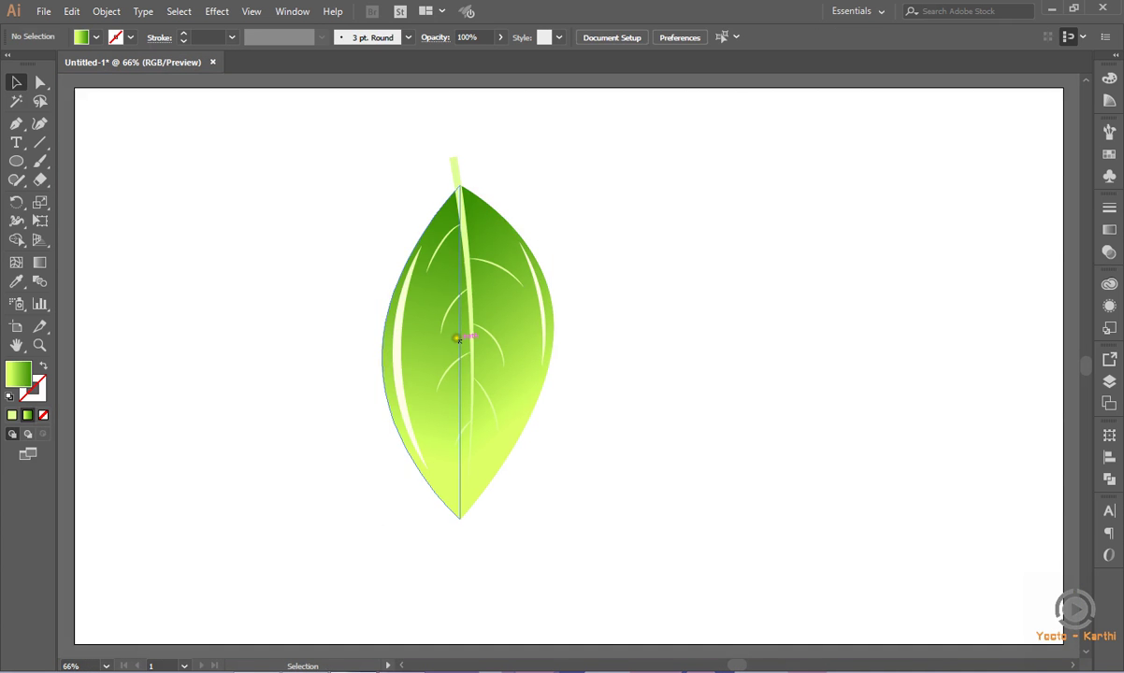
click(469, 333)
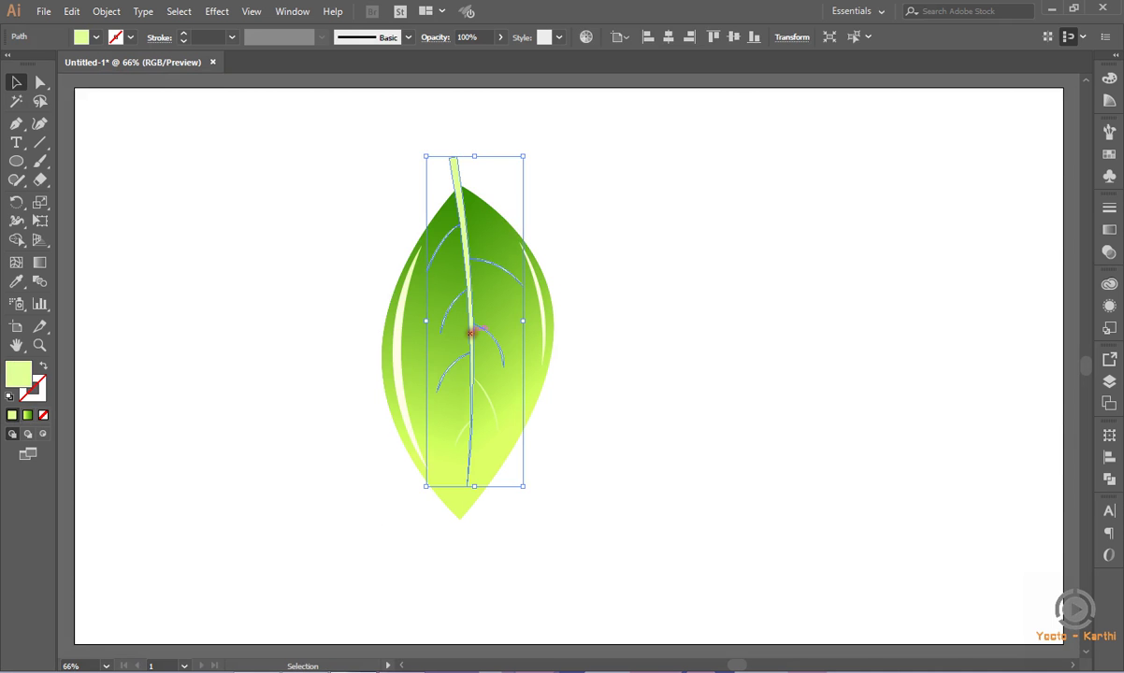
key(ctrl+space)
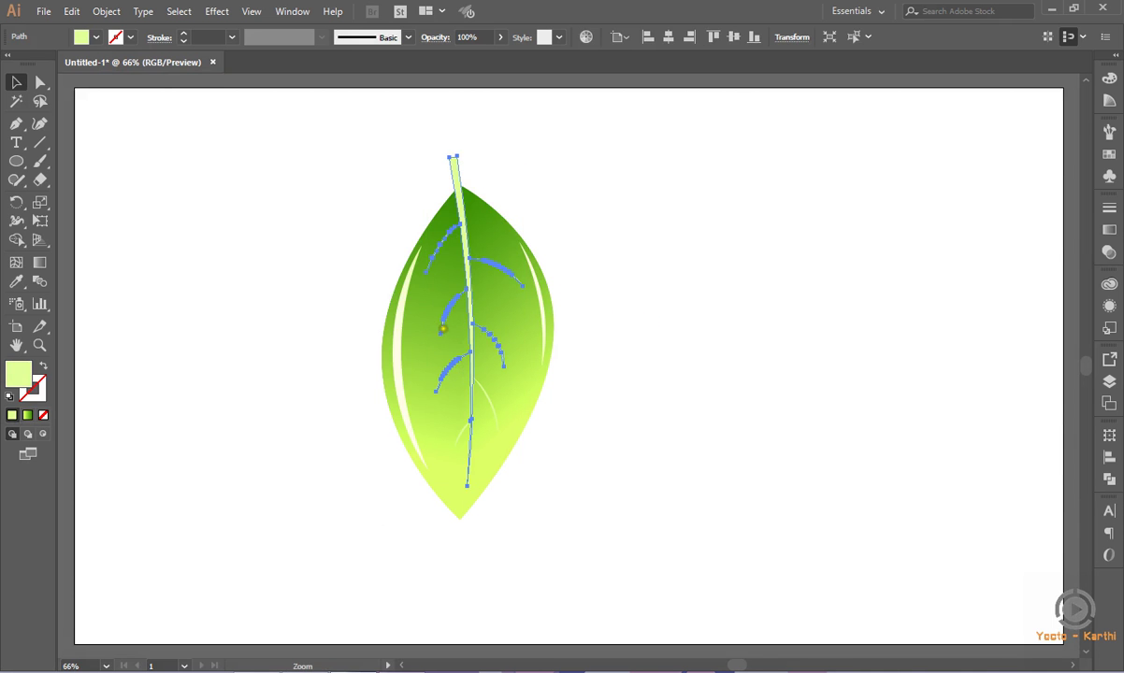
click(681, 337)
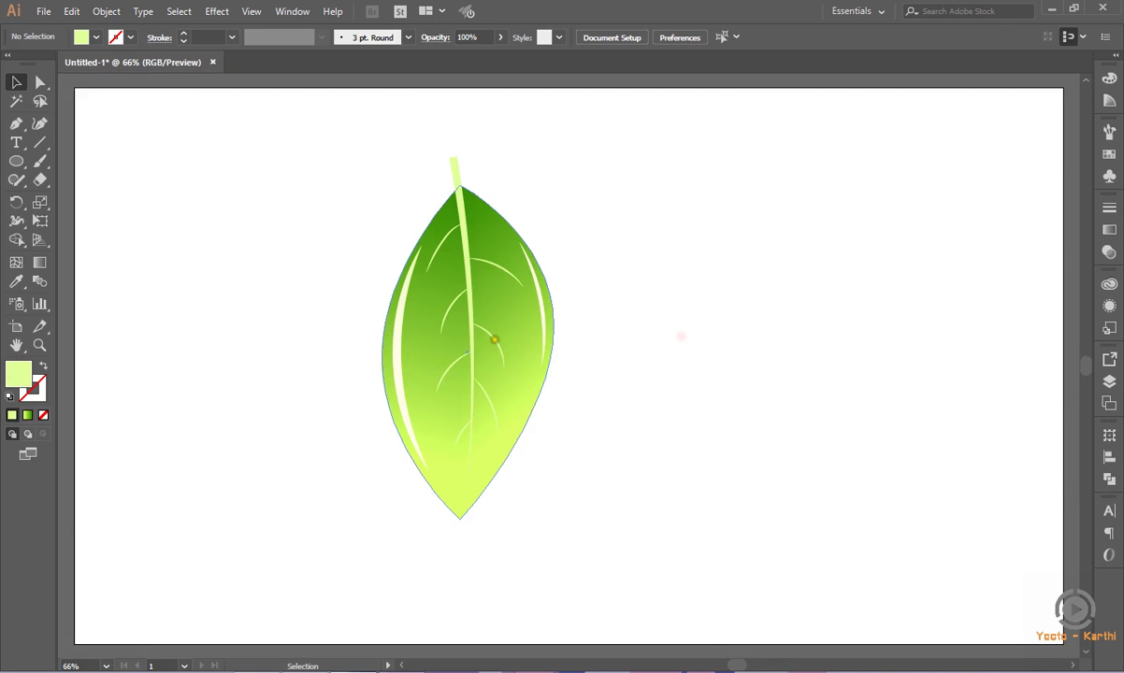
click(496, 342)
key(ctrl+space)
drag(448, 368, 513, 470)
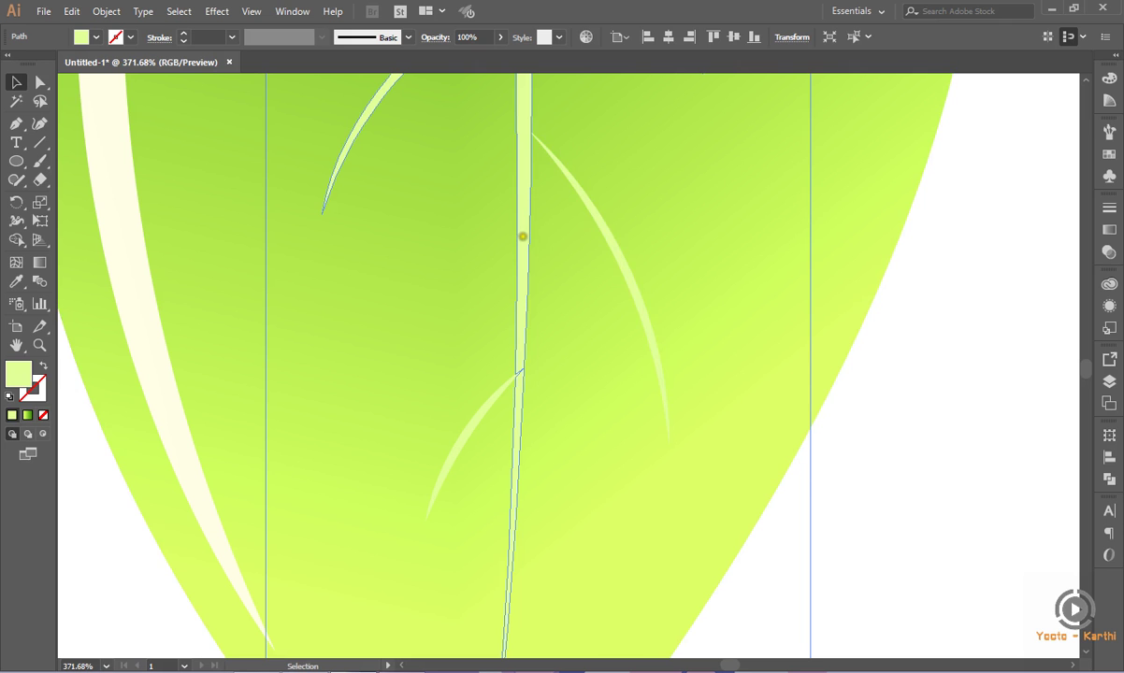
click(557, 175)
shift+click(566, 172)
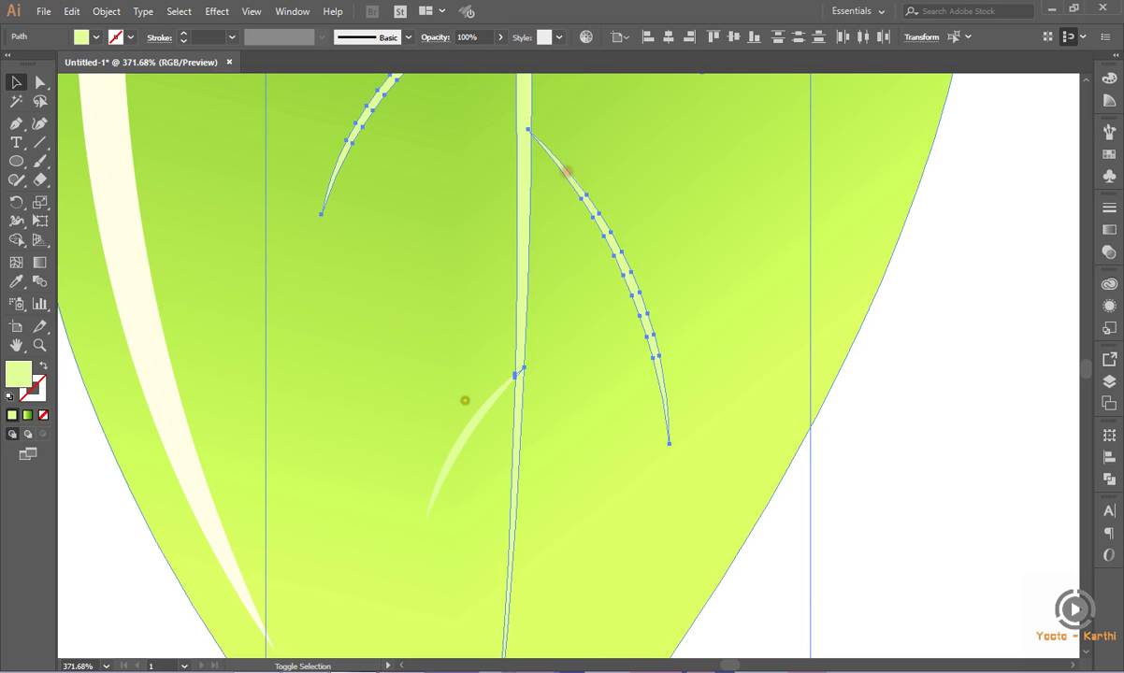
shift+click(463, 428)
click(371, 331)
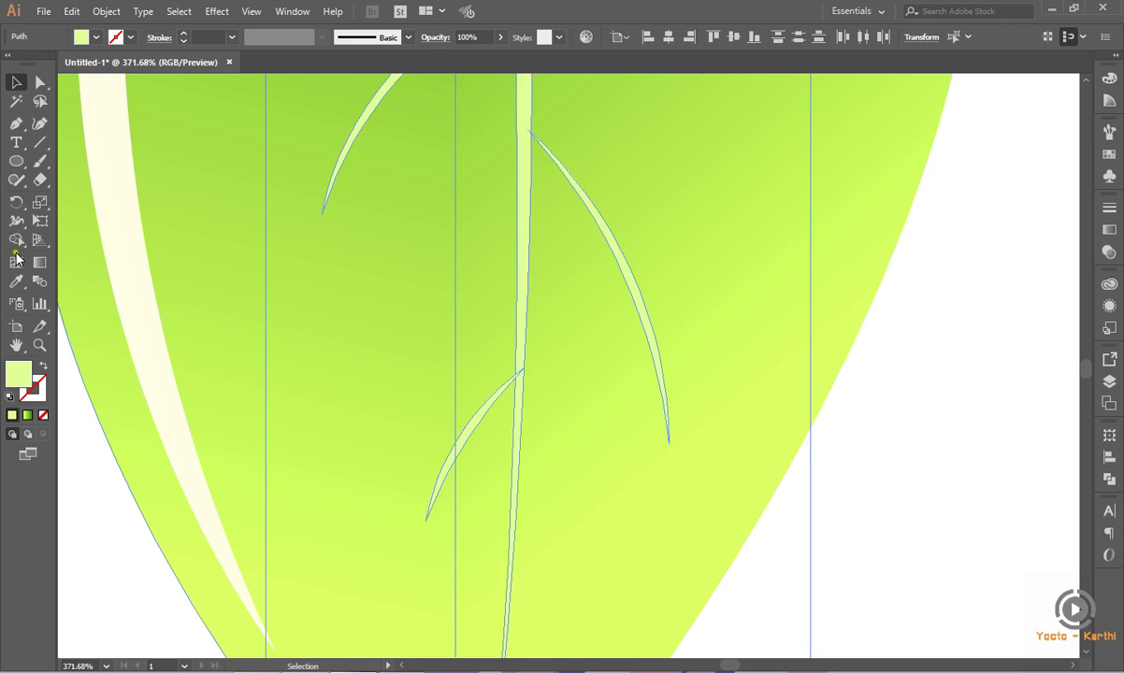
click(16, 240)
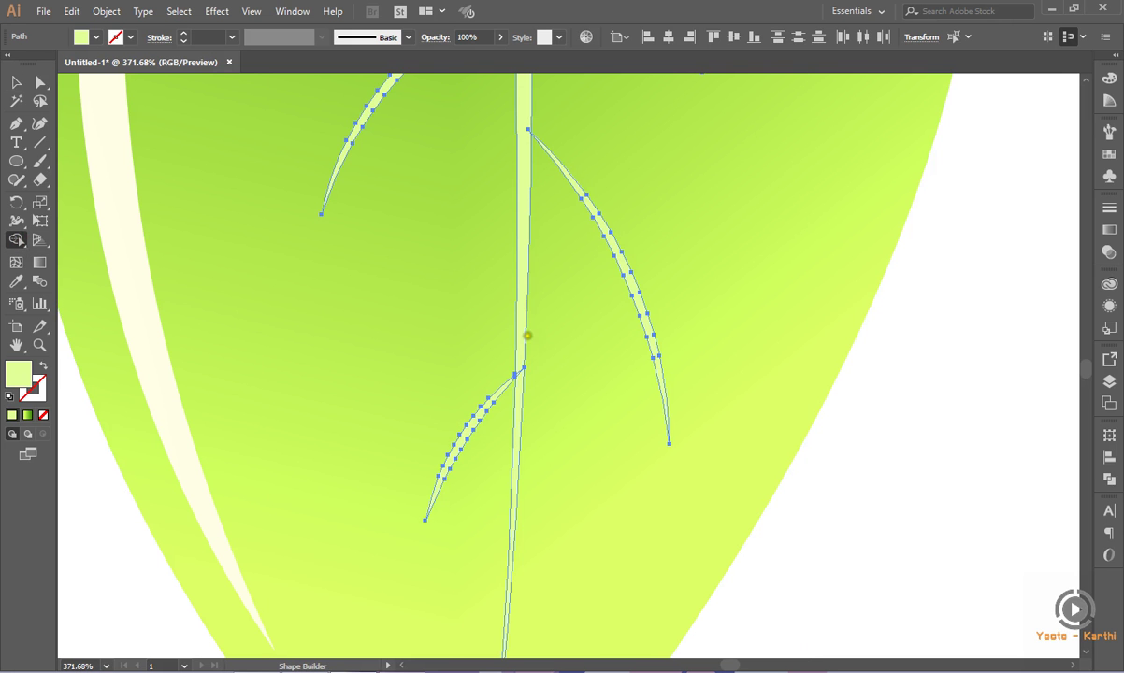
Zoom in on the junction and merge the right vein into the stem
mouse_move(485, 352)
mouse_down()
mouse_move(550, 397)
mouse_move(573, 311)
mouse_up()
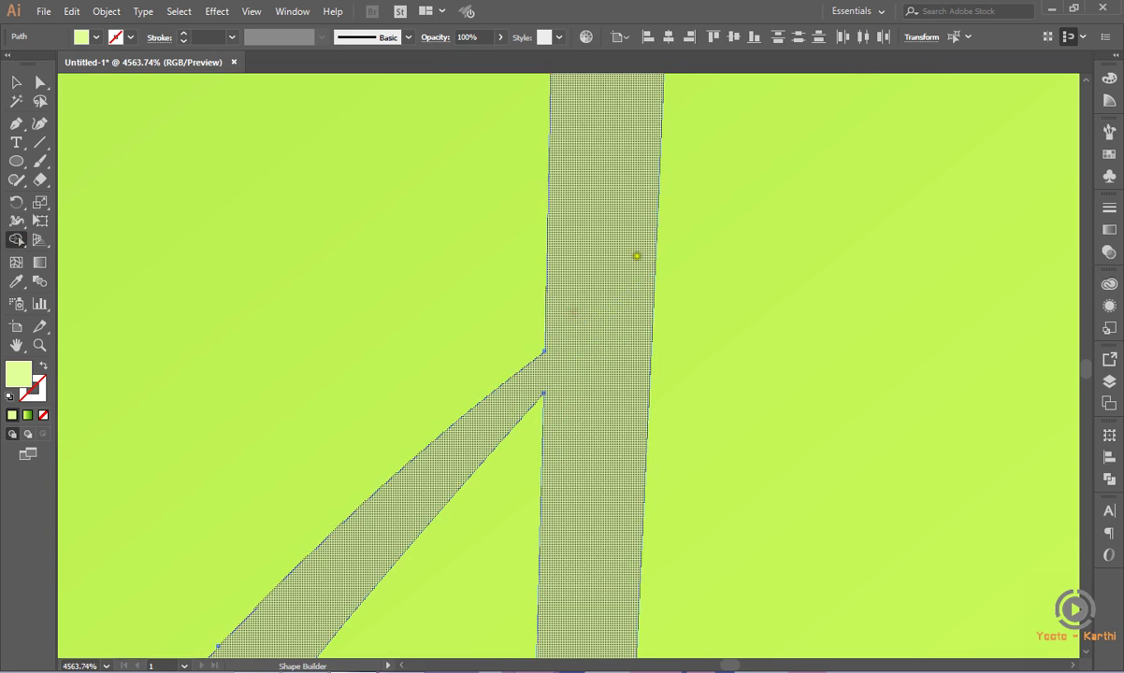
scroll(671, 265, up, 5)
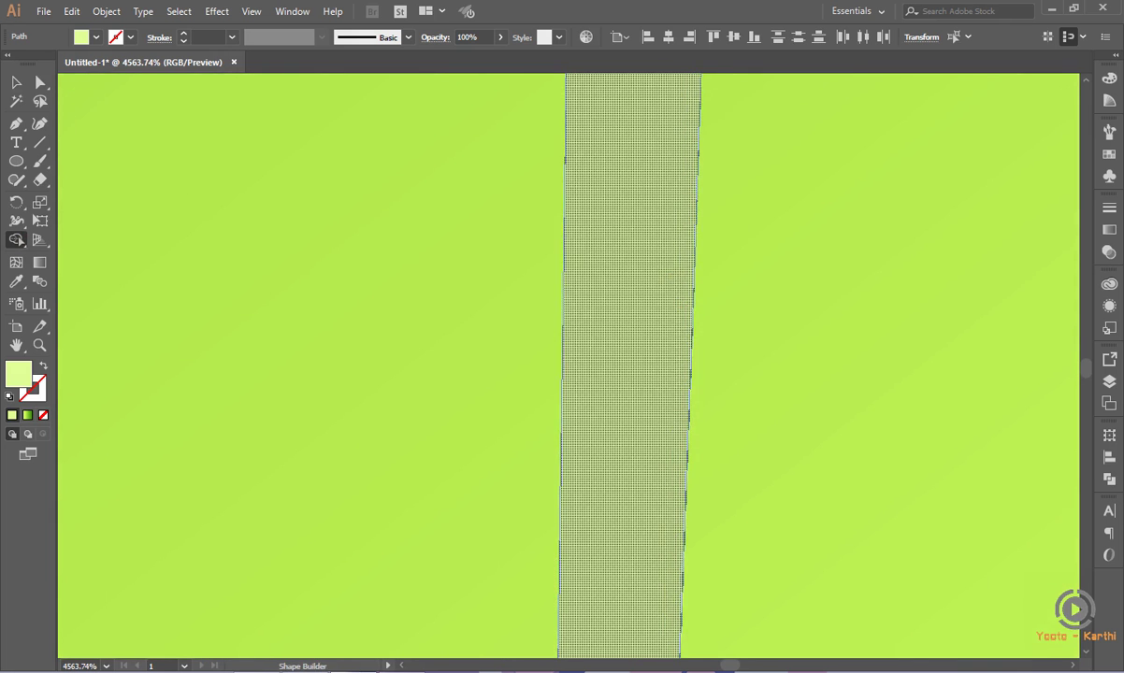
scroll(660, 255, up, 2)
scroll(664, 258, up, 1)
scroll(666, 260, up, 1)
scroll(666, 261, up, 2)
scroll(667, 260, up, 3)
scroll(667, 261, up, 3)
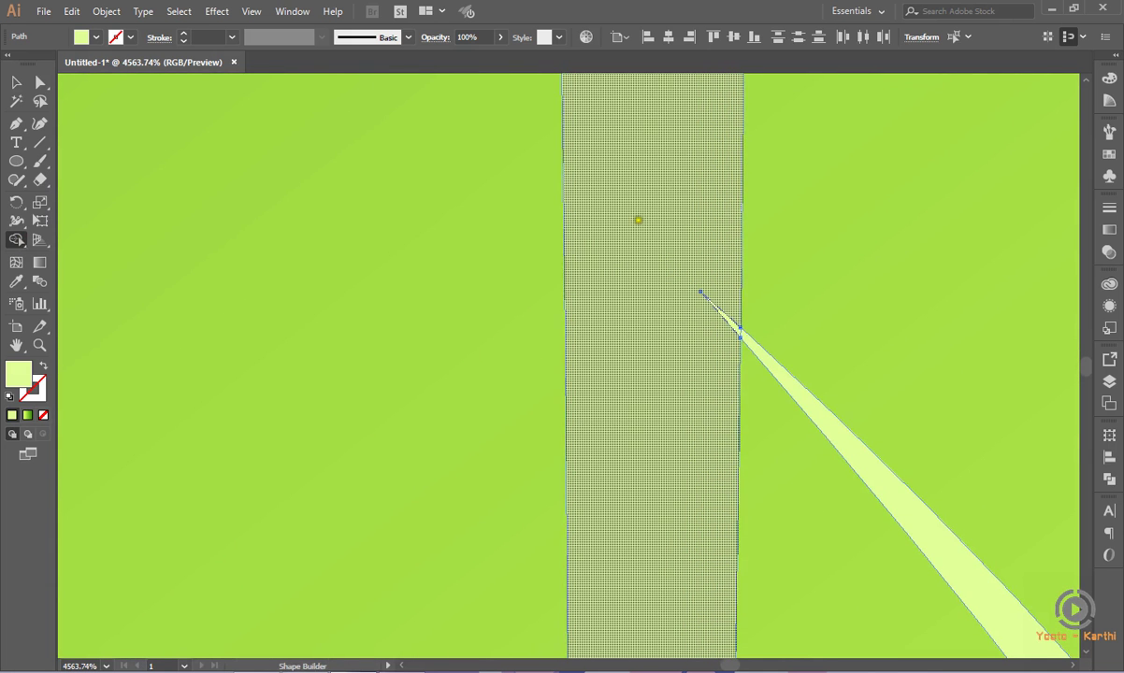
drag(744, 333, 699, 269)
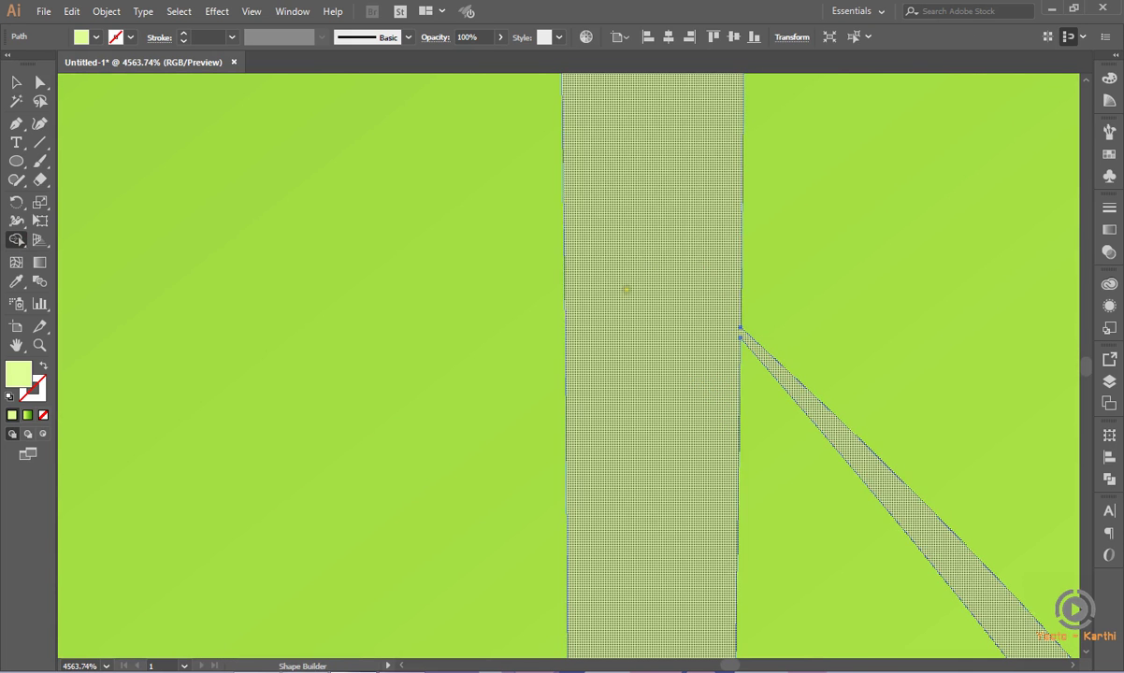
Fit the artboard, select the merged stem-and-vein shape and give it a gradient fill
key(ctrl+0)
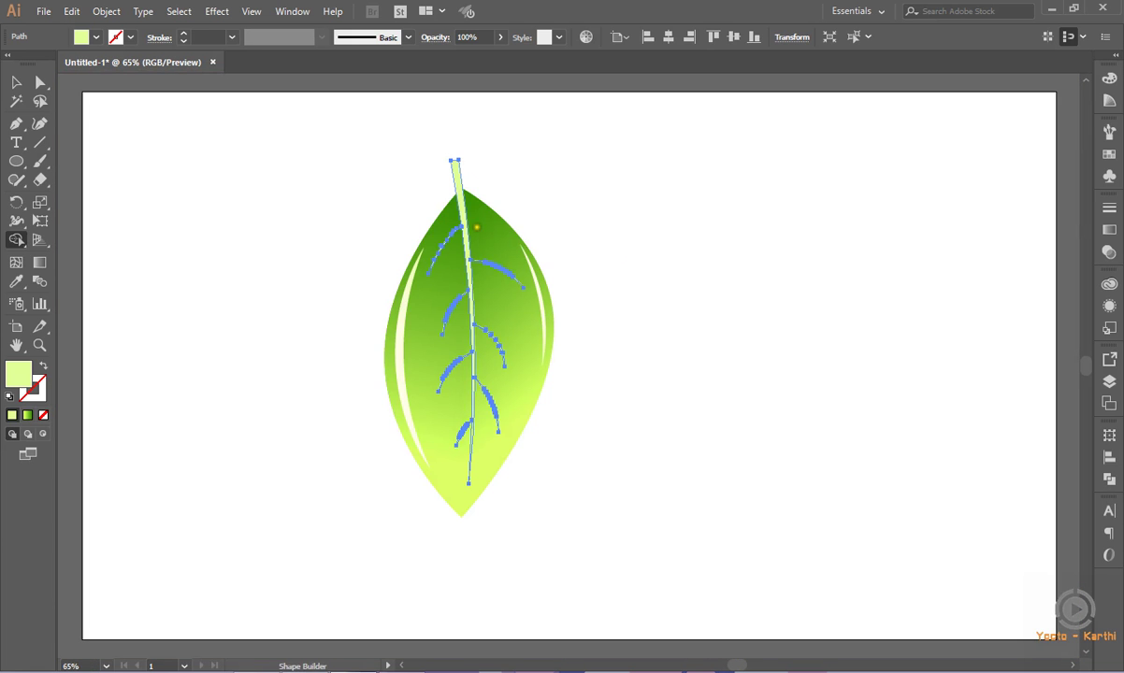
click(16, 82)
click(270, 233)
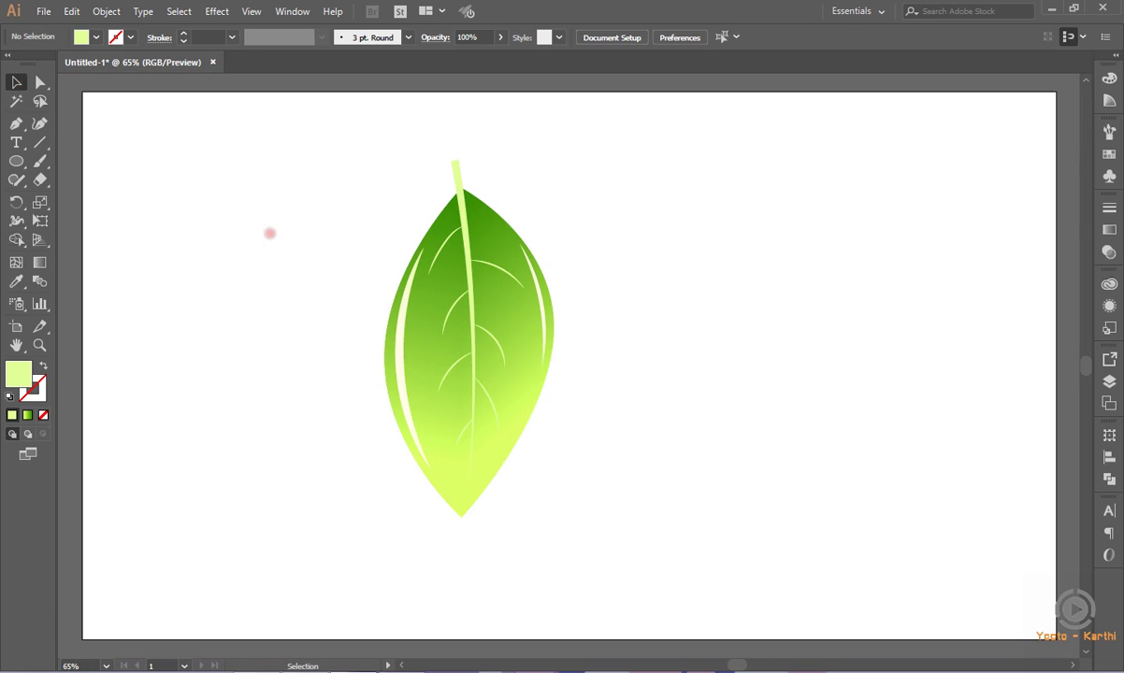
click(455, 172)
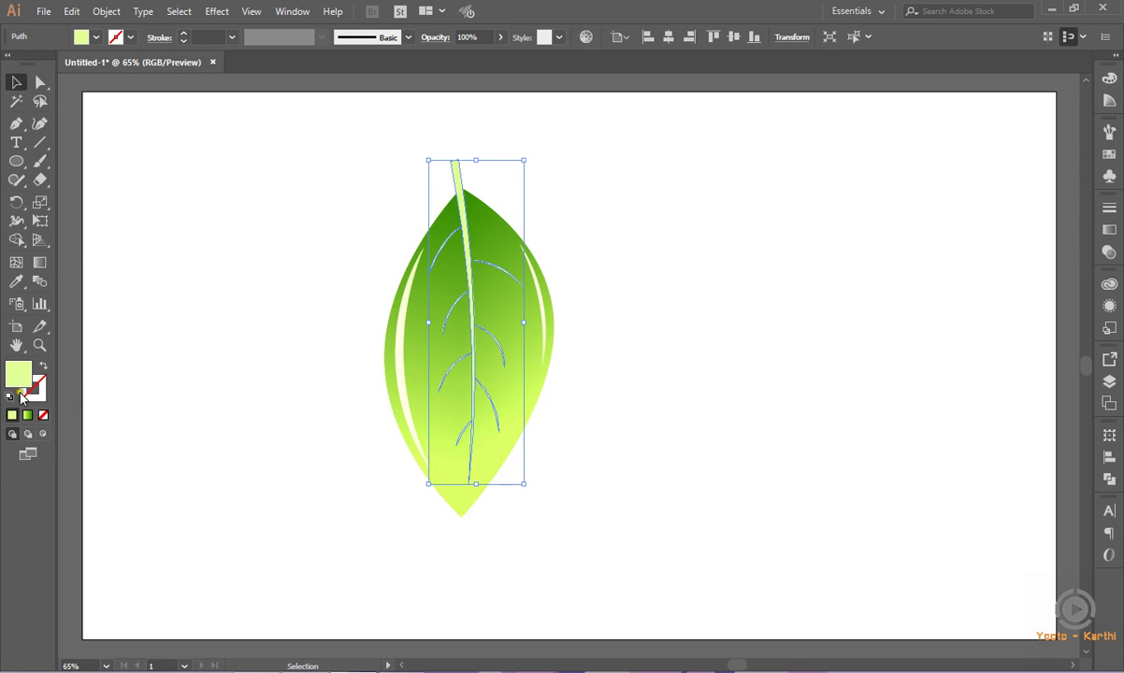
click(27, 414)
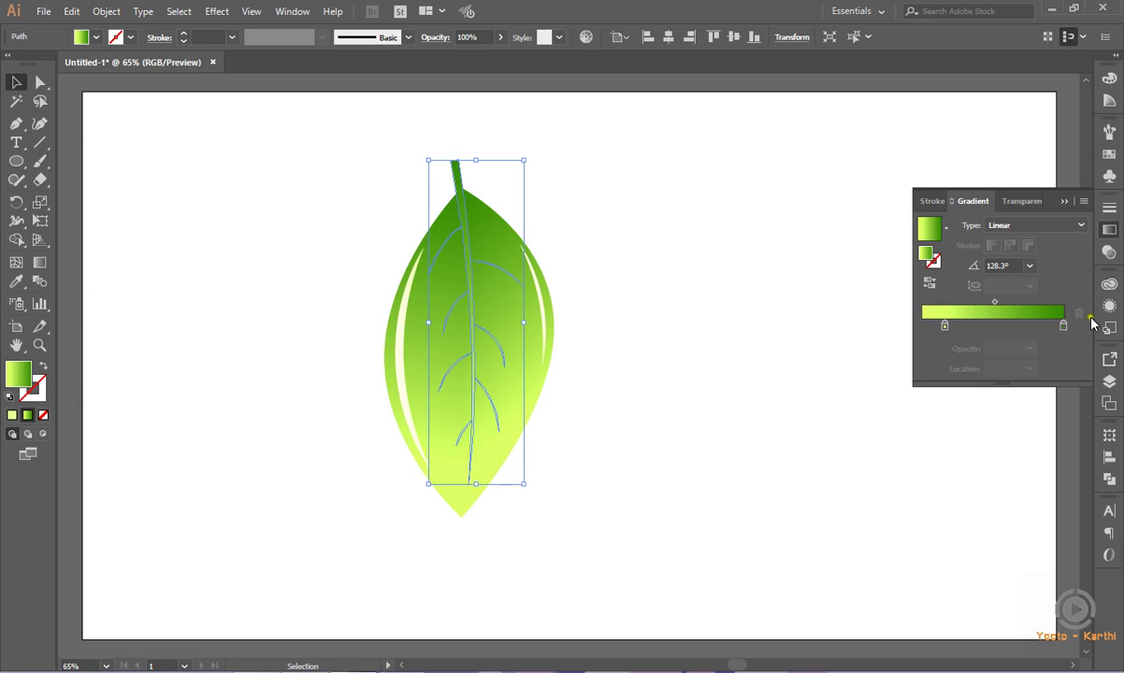
Change the vein gradient's angle from 128.3° to -67.7°
click(1029, 266)
click(1003, 265)
click(1013, 270)
text(-67.7)
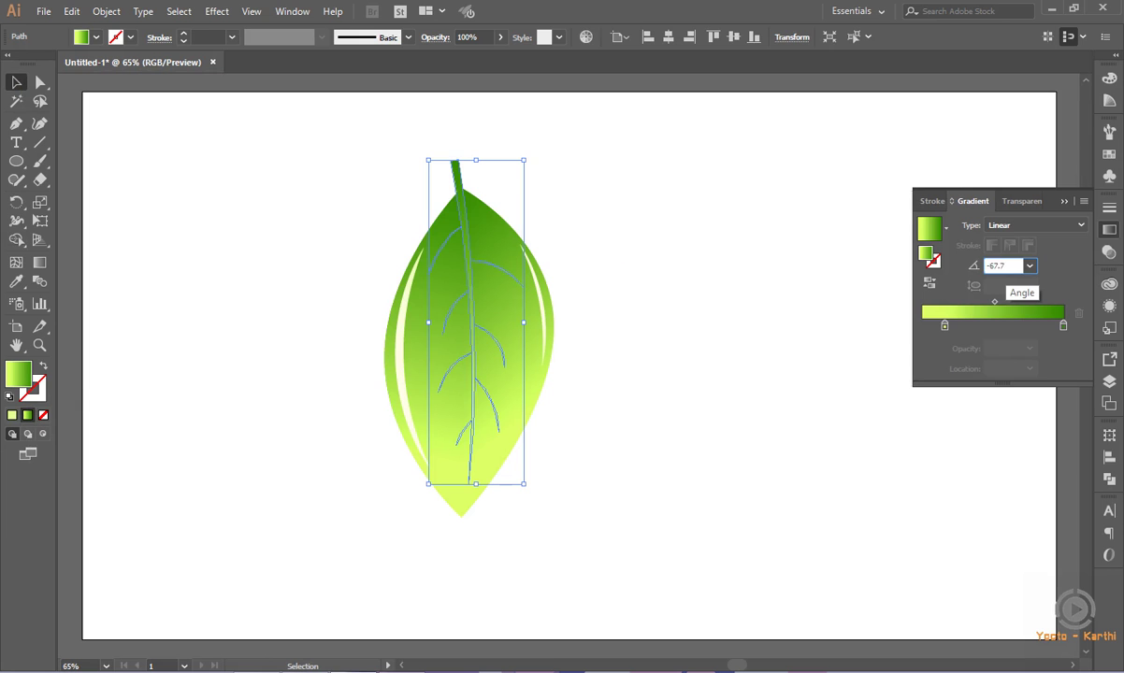
key(Return)
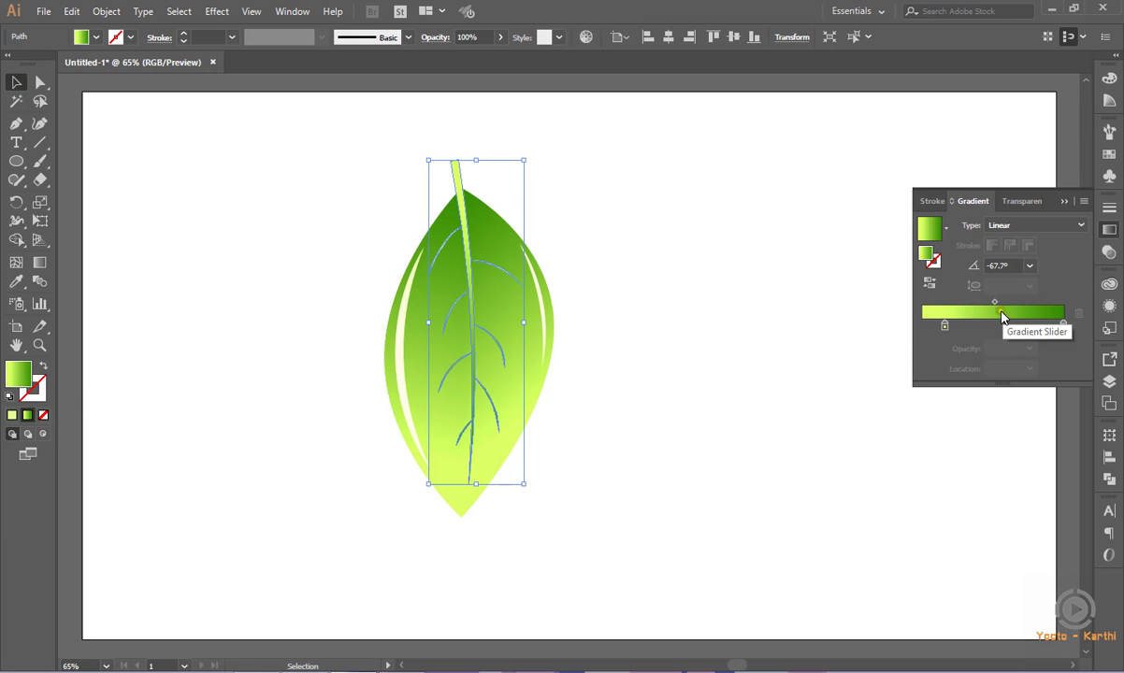
Move the left stop to 0% and set the stops to #005B00 and #B0ED3E
click(945, 326)
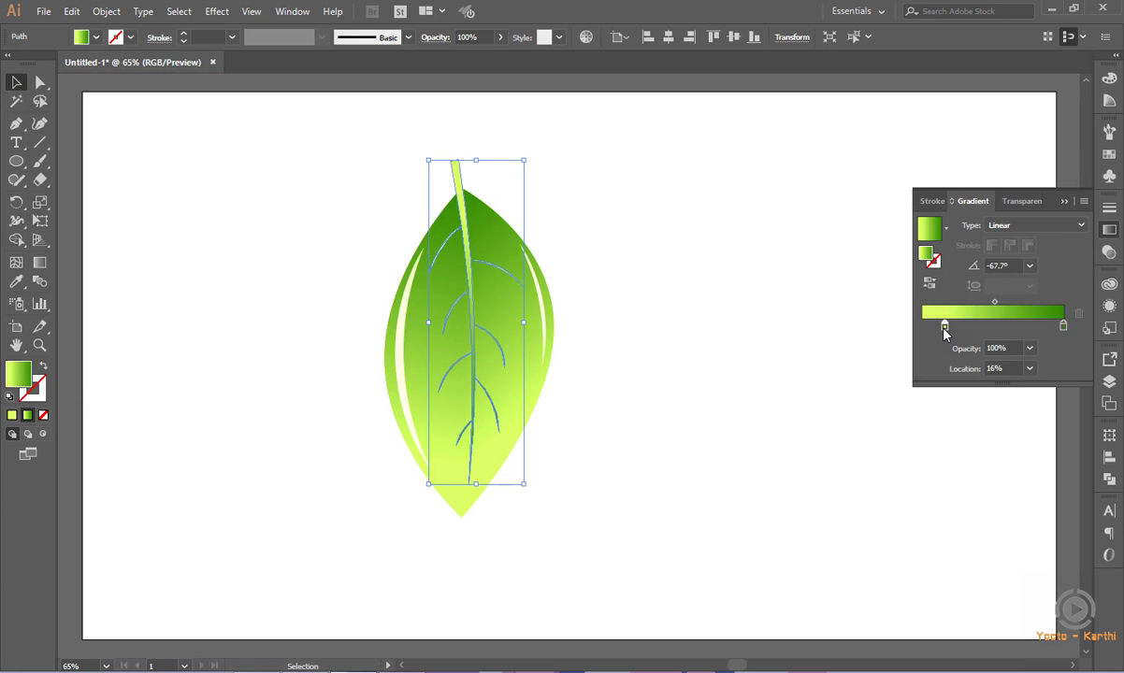
drag(945, 325, 922, 326)
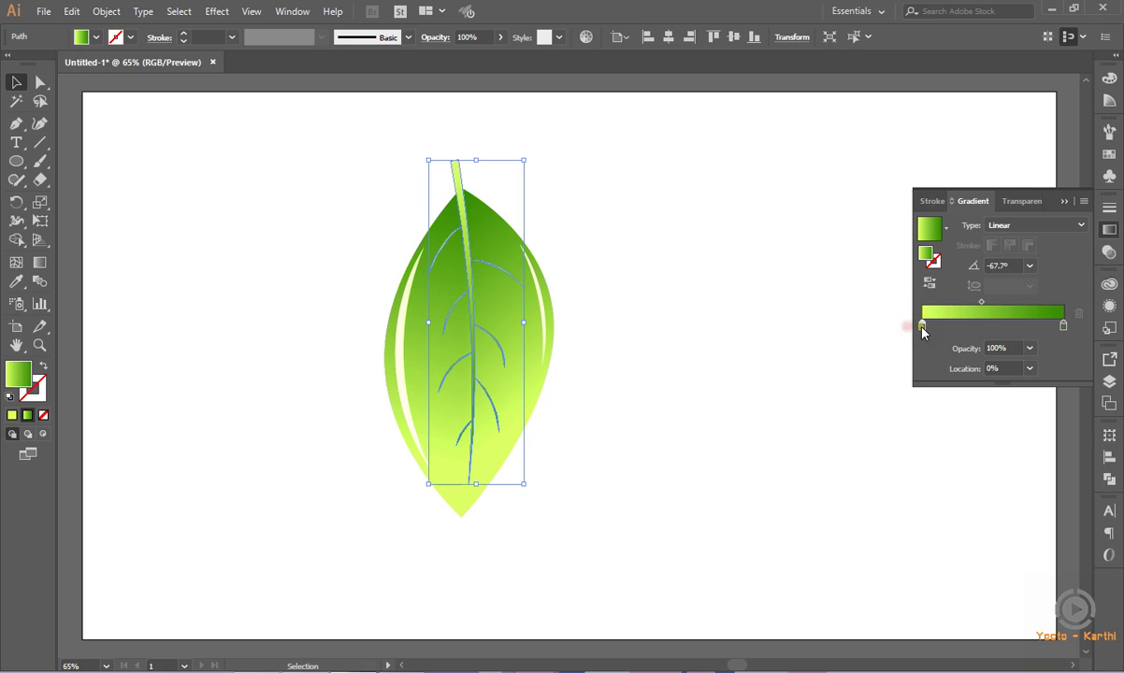
double_click(922, 326)
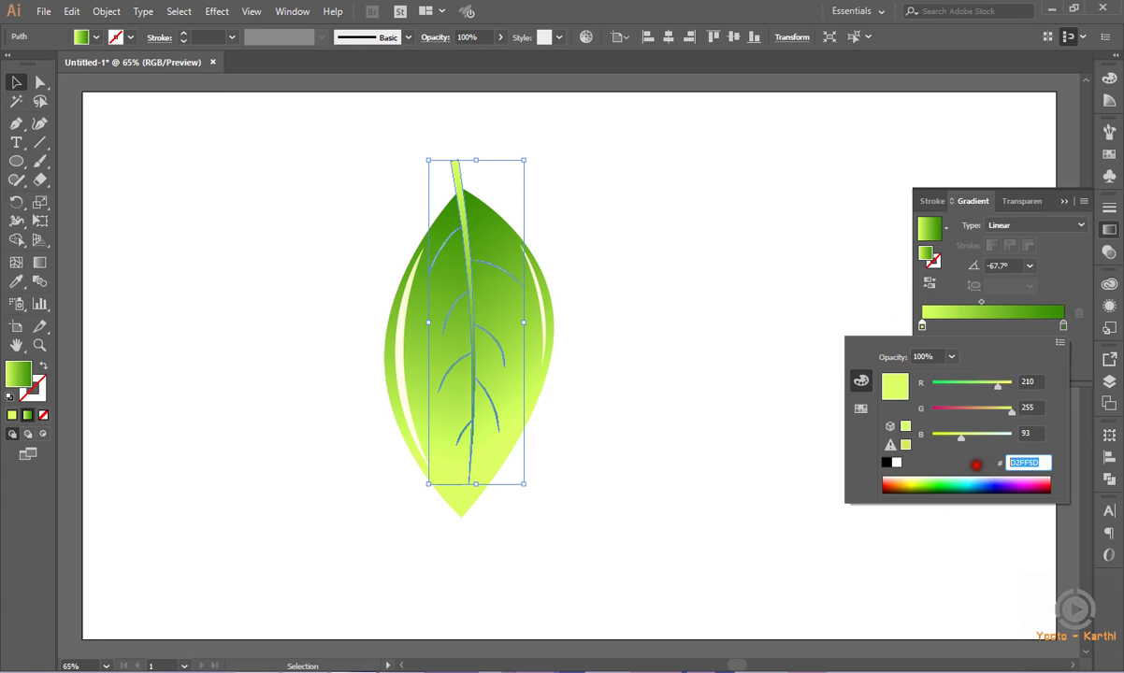
key(BackSpace)
key(Return)
click(1062, 327)
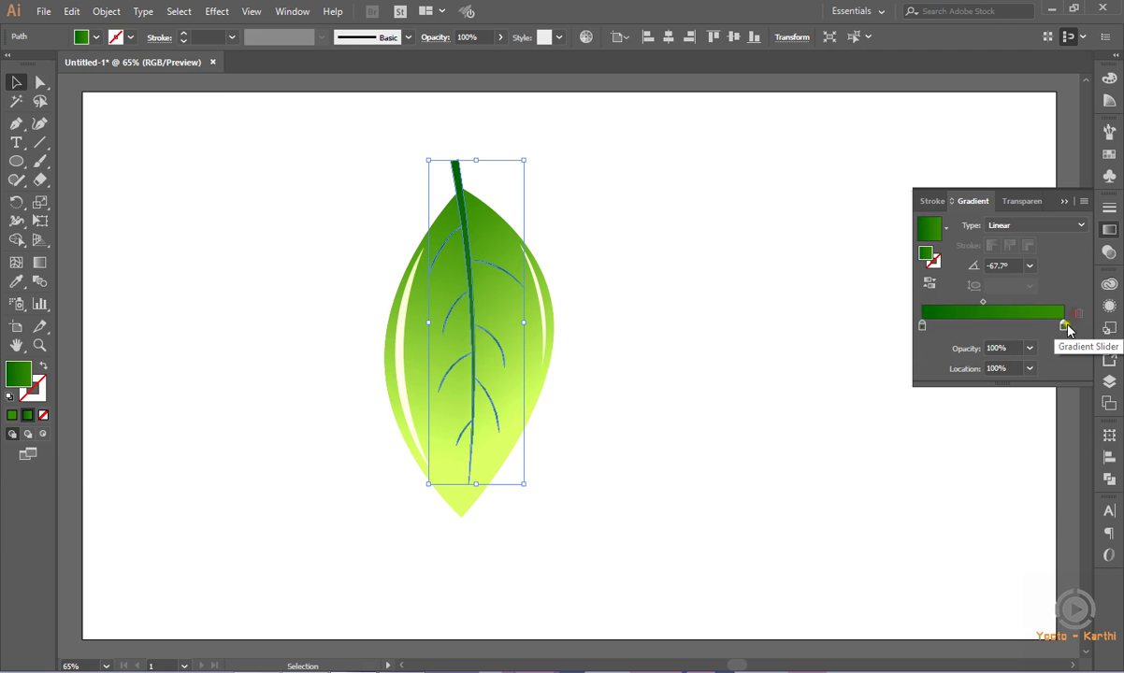
double_click(1063, 326)
click(1023, 465)
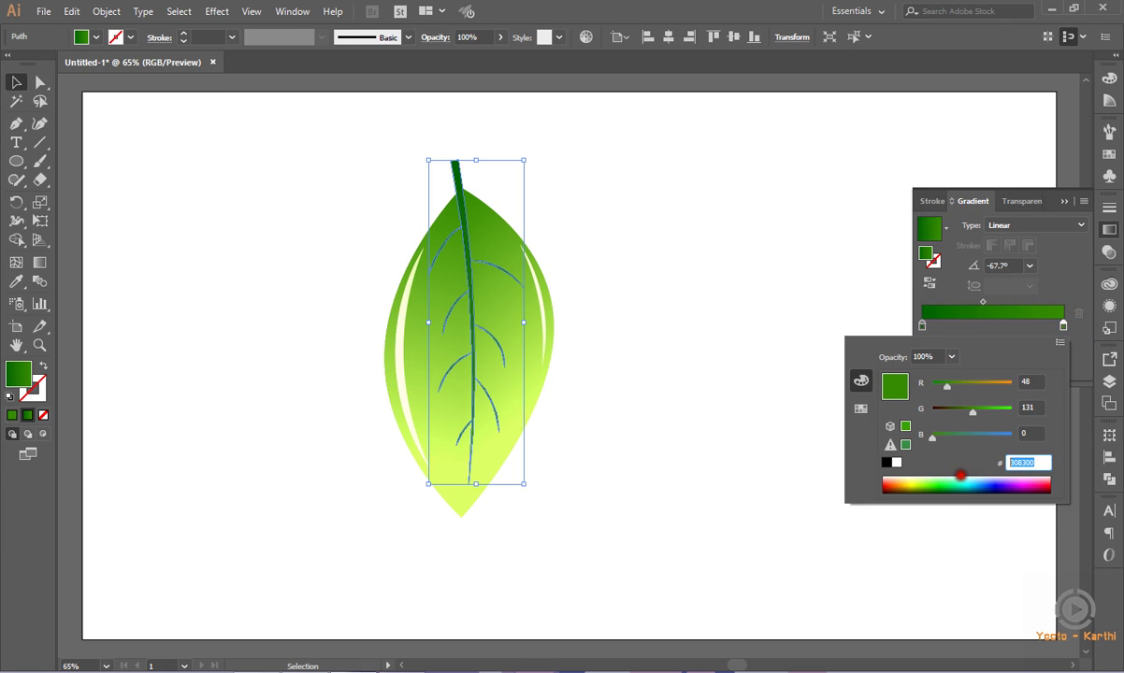
key(BackSpace)
text(B0ED3E)
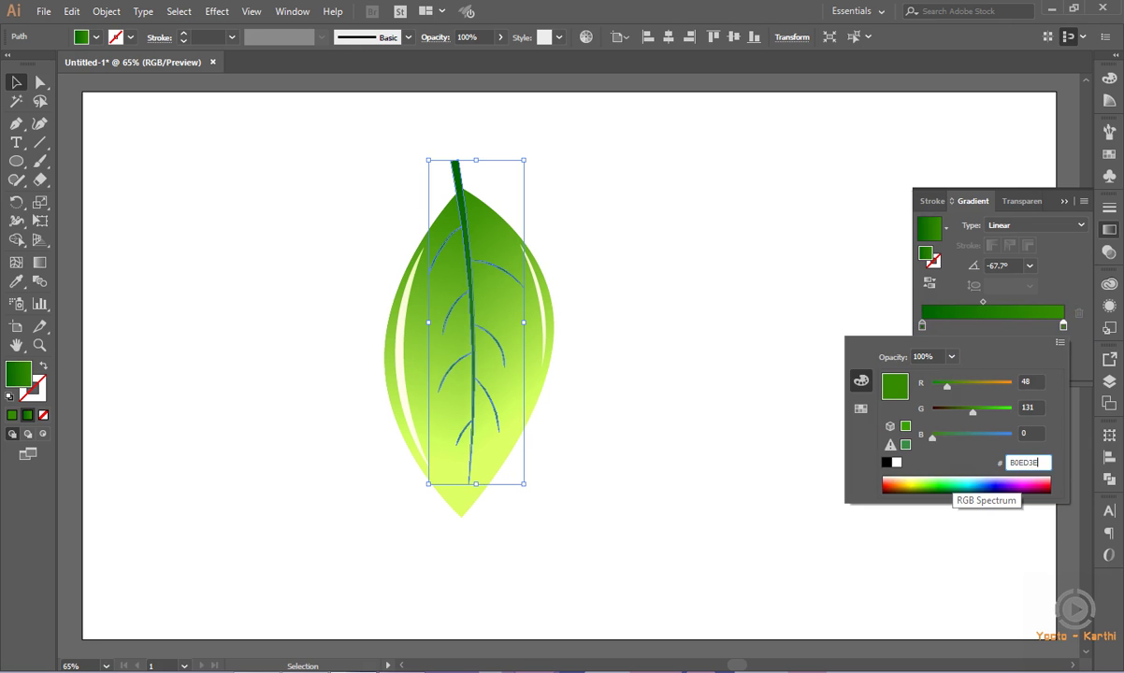
key(Return)
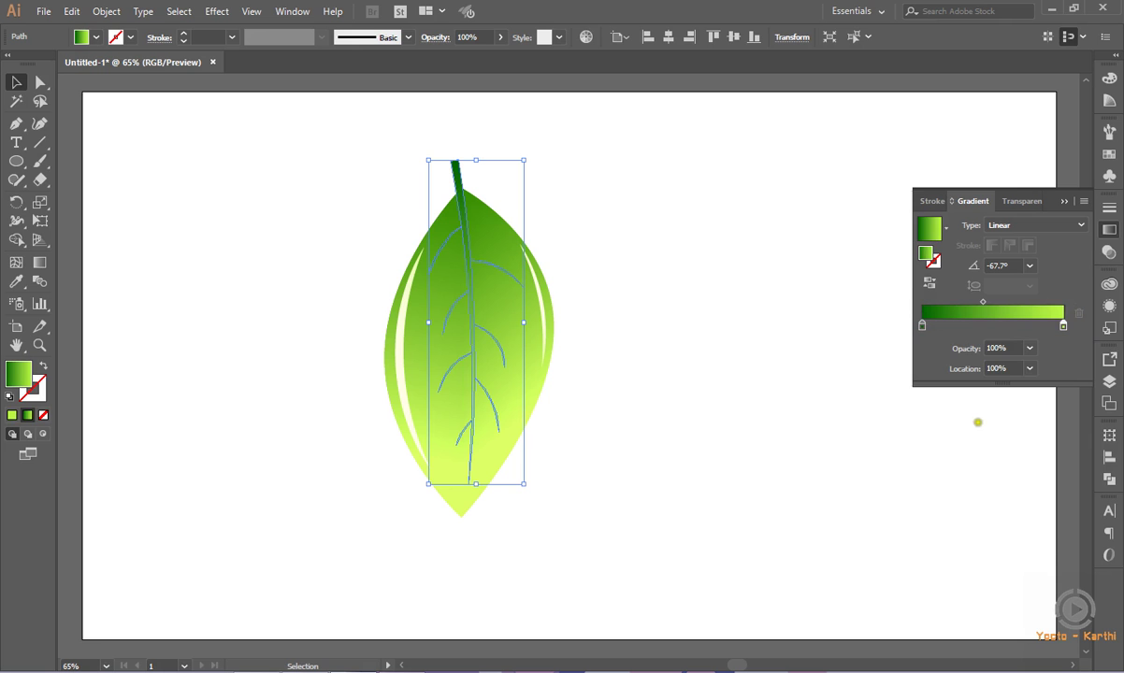
Set the gradient midpoint location to 68% and deselect the vein
click(983, 301)
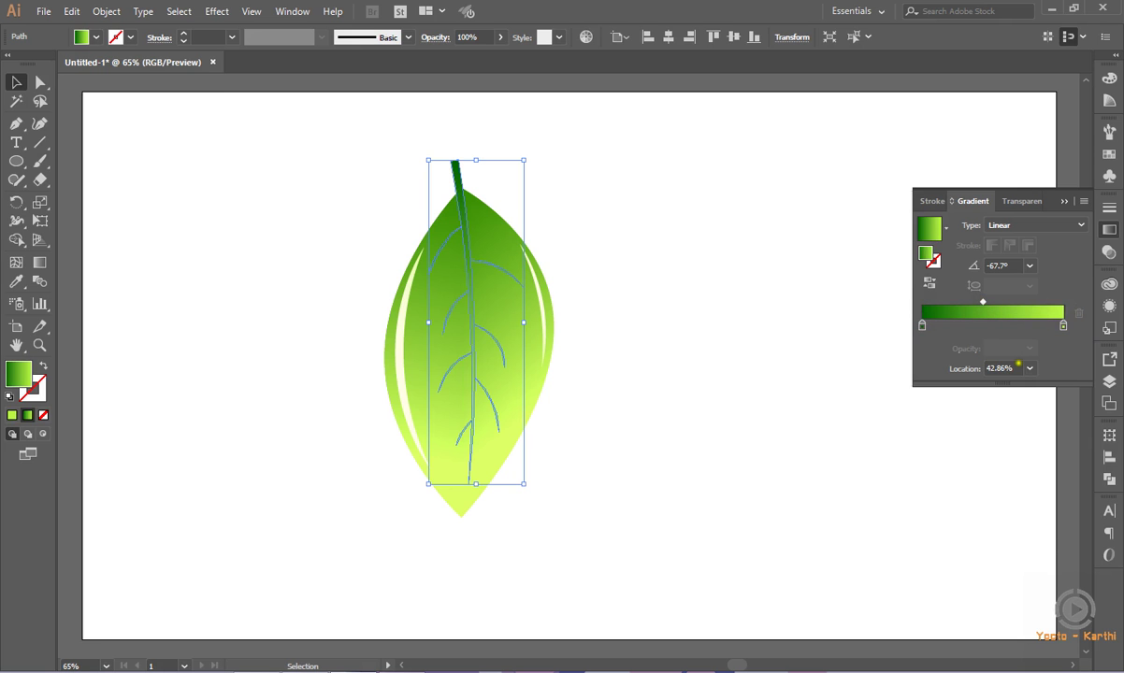
click(1018, 368)
double_click(1016, 367)
text(68)
key(Return)
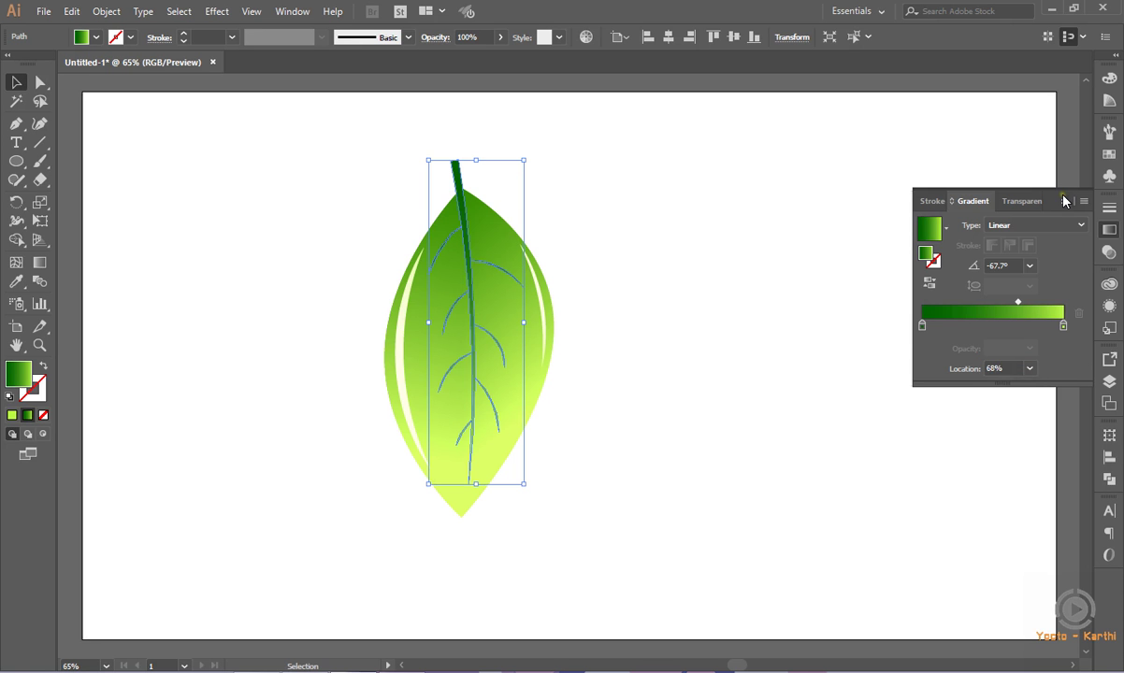
click(1064, 201)
click(680, 285)
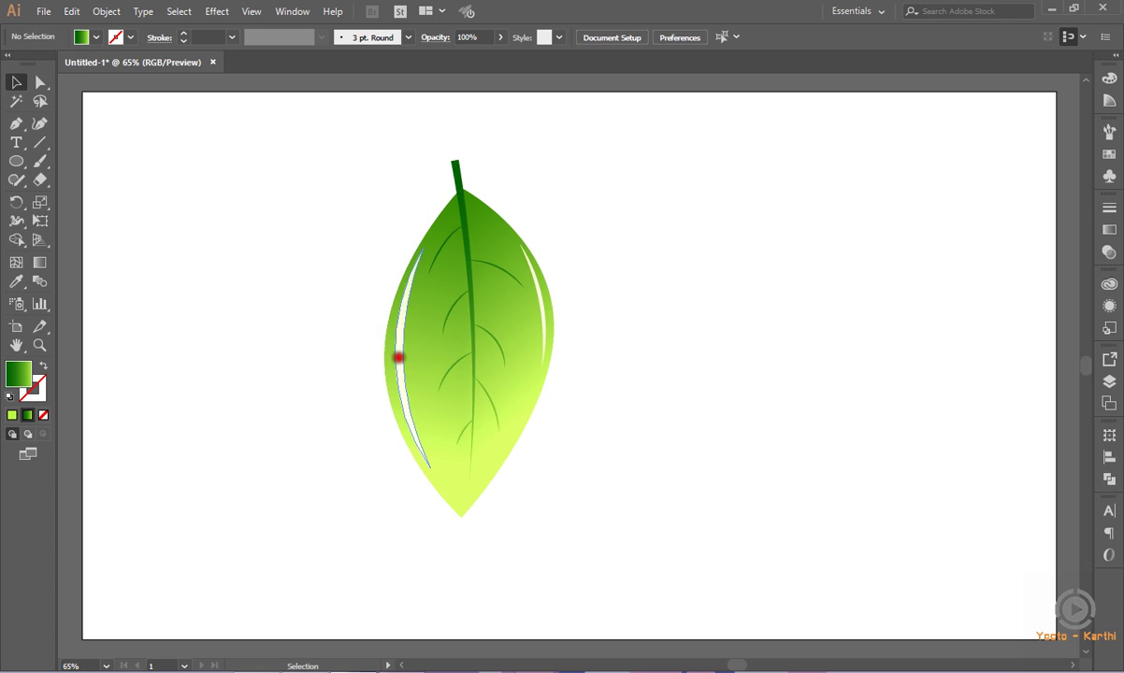
Select both white highlight strips and test Screen, Multiply and Lighten blends before returning to Normal
click(397, 359)
shift+click(544, 328)
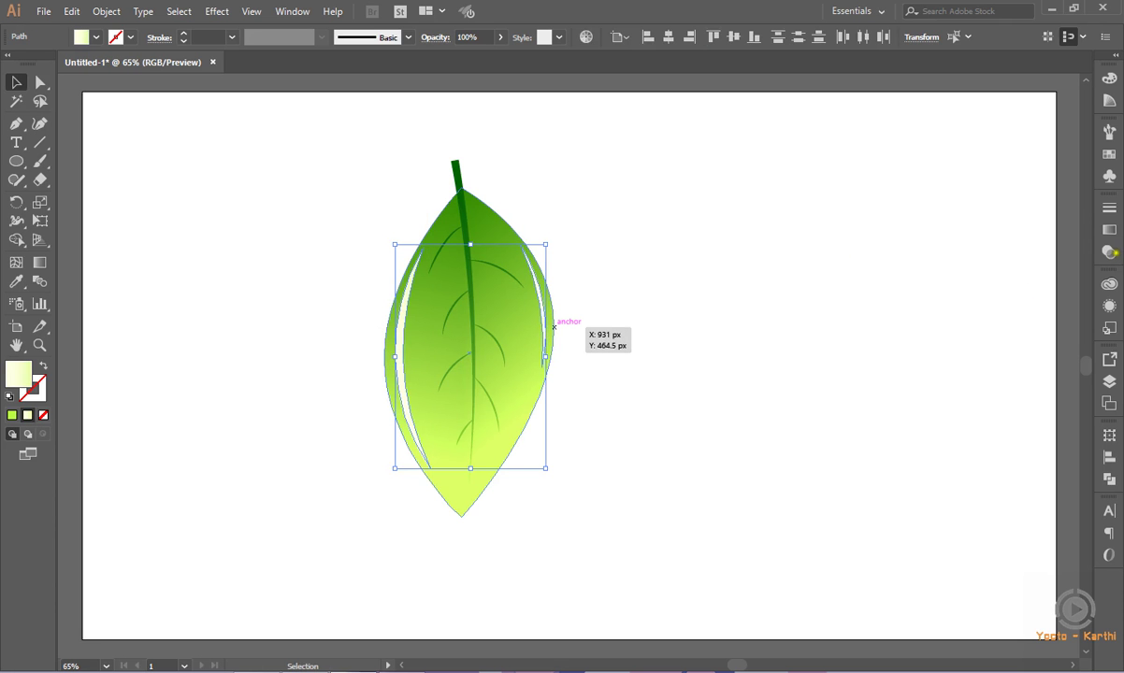
click(1109, 252)
click(932, 226)
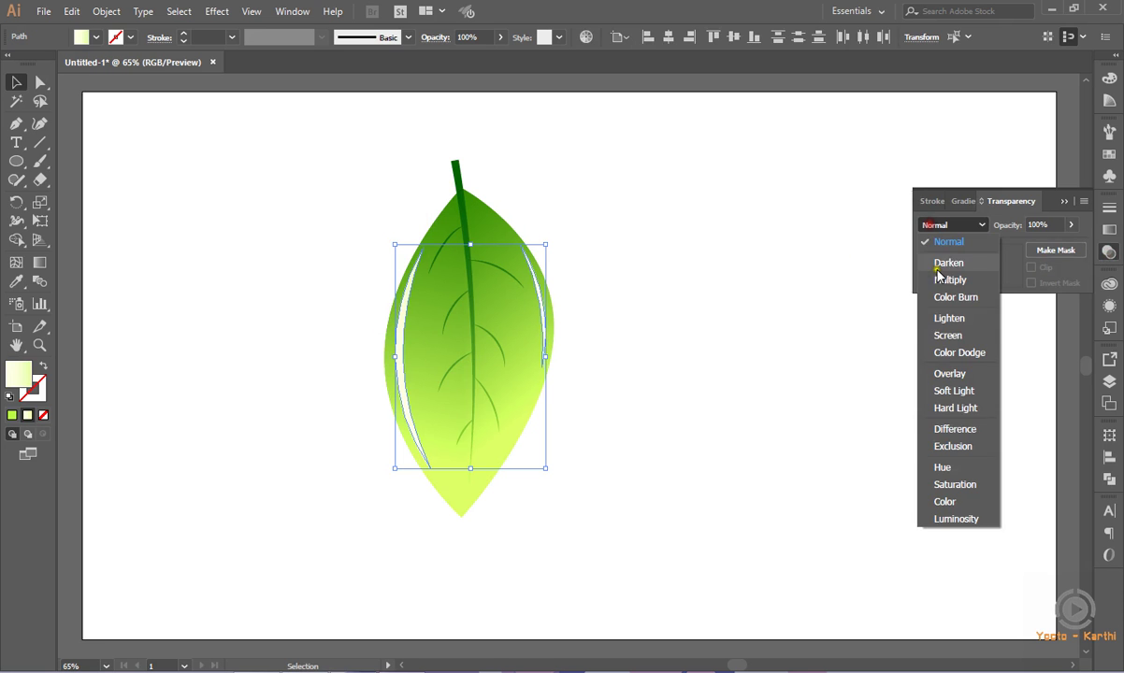
click(948, 335)
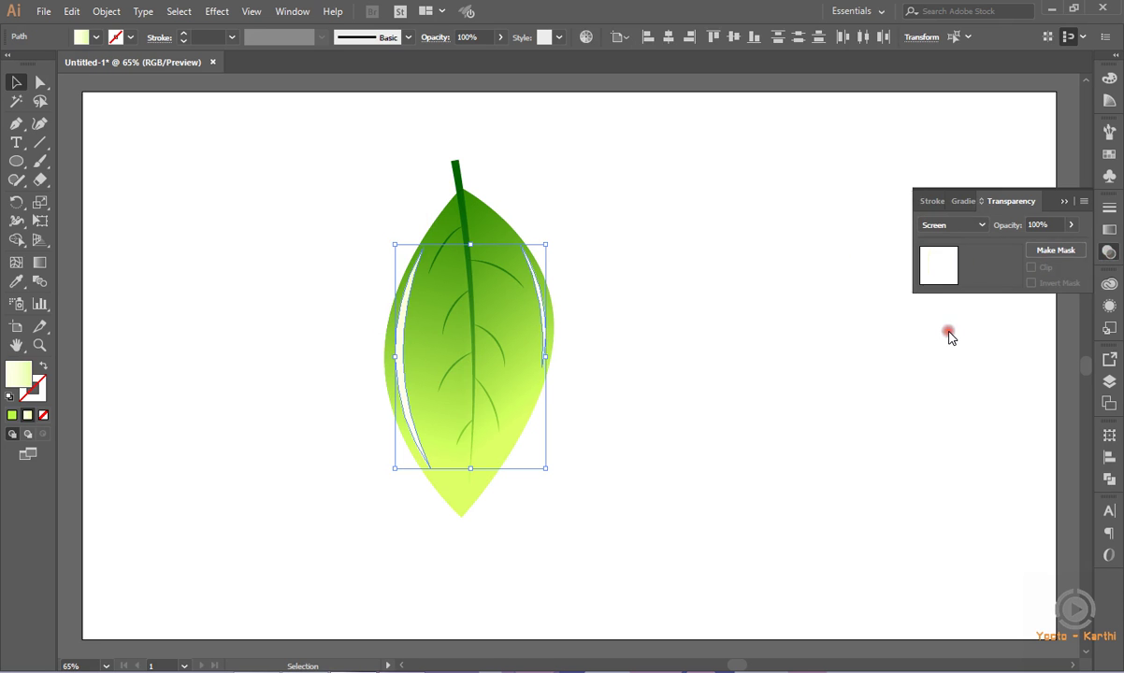
click(958, 226)
click(950, 261)
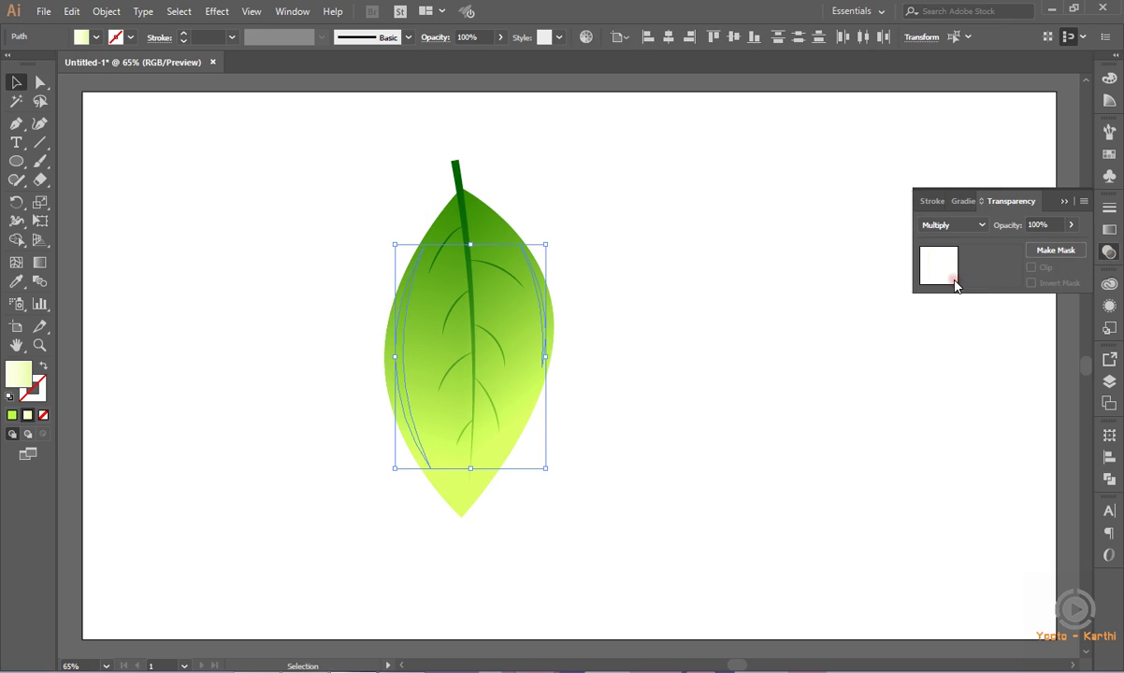
click(957, 225)
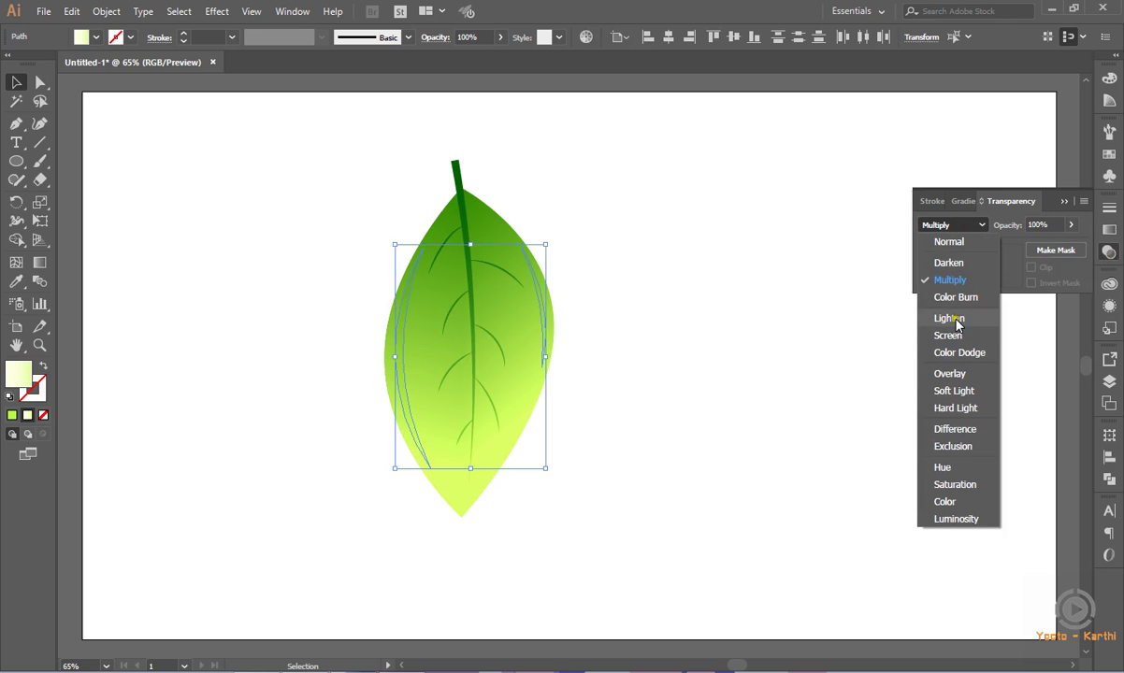
click(951, 332)
click(954, 225)
click(958, 327)
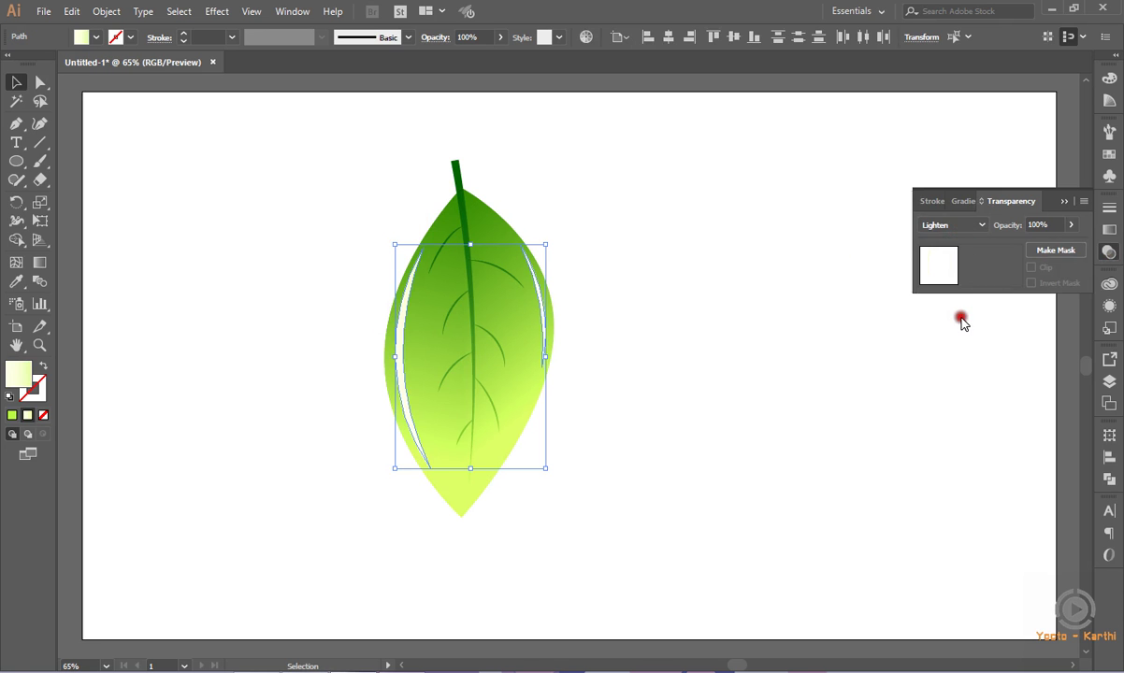
click(956, 225)
click(963, 242)
Set the highlights' opacity to 50%, then marquee-select all parts of the leaf
click(1045, 224)
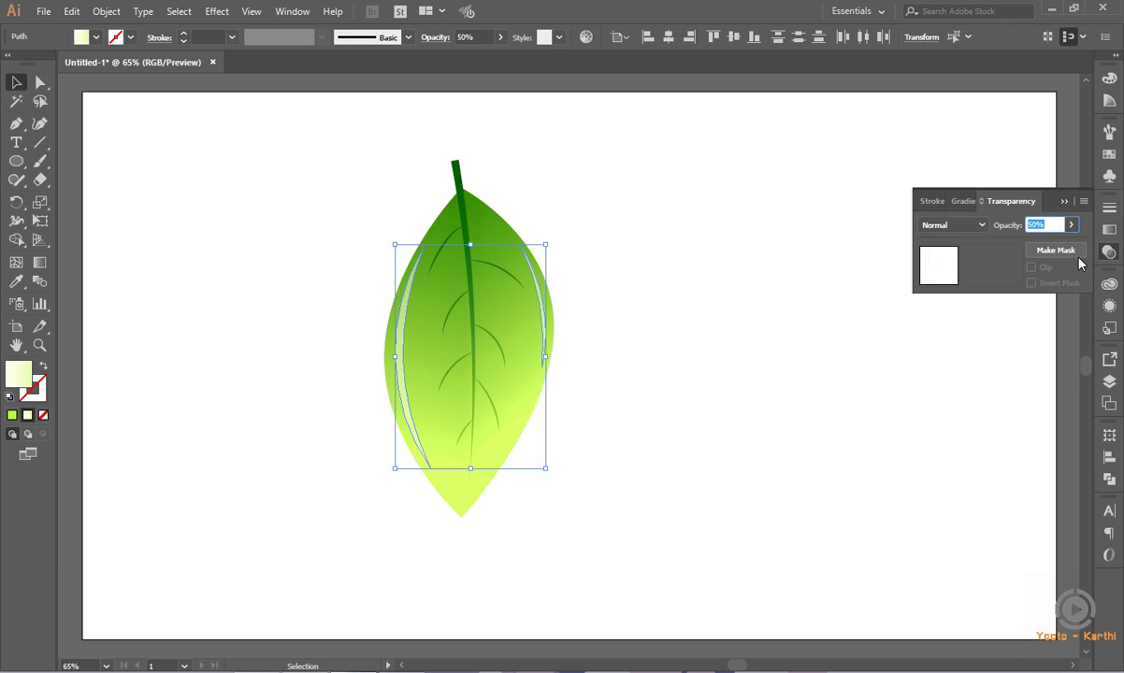
click(1080, 265)
click(1063, 203)
click(754, 231)
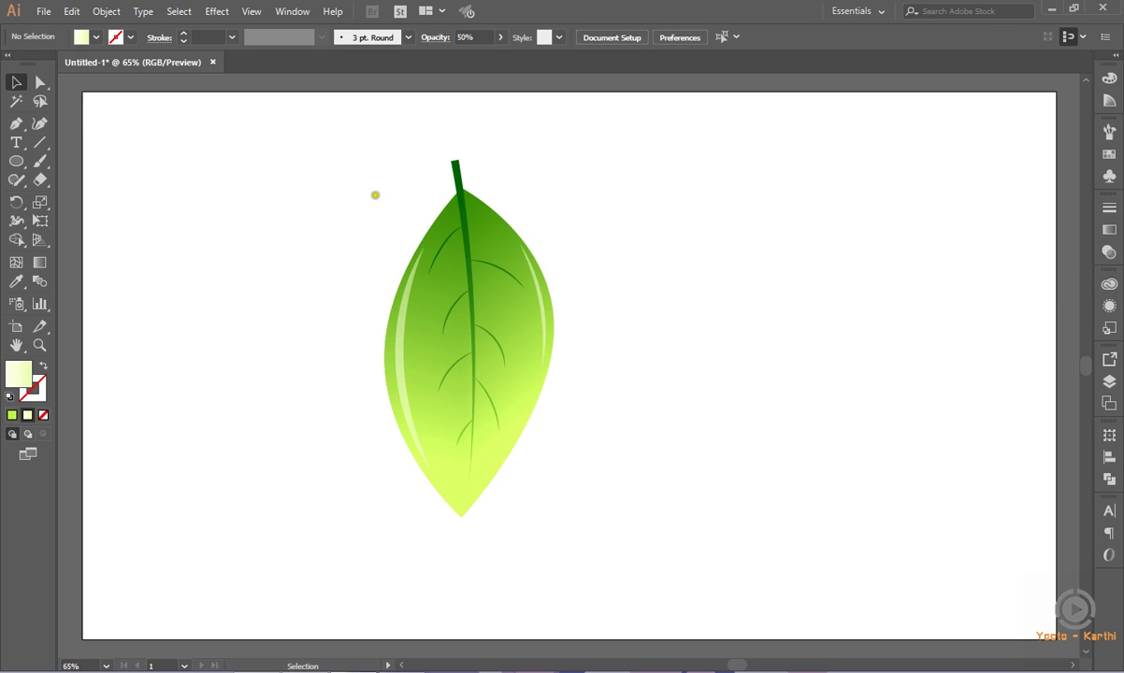
mouse_move(363, 158)
mouse_down()
mouse_move(574, 304)
mouse_move(648, 403)
mouse_up()
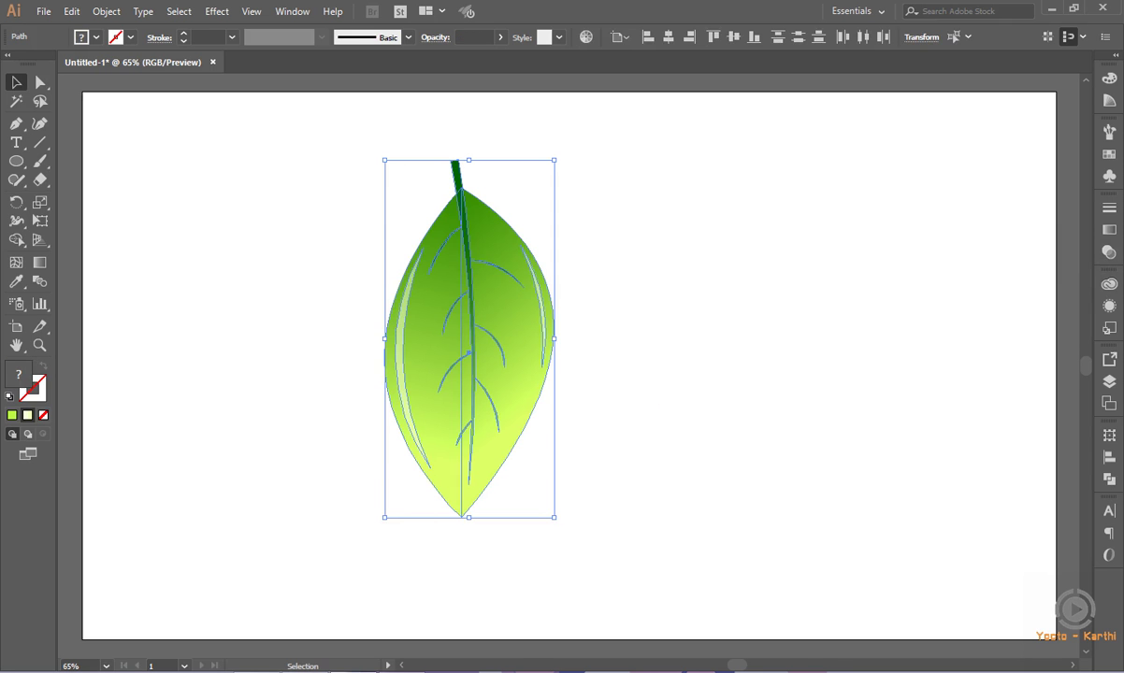
Group the leaf's parts and delete the leftover loose path in Layers
click(106, 12)
click(136, 68)
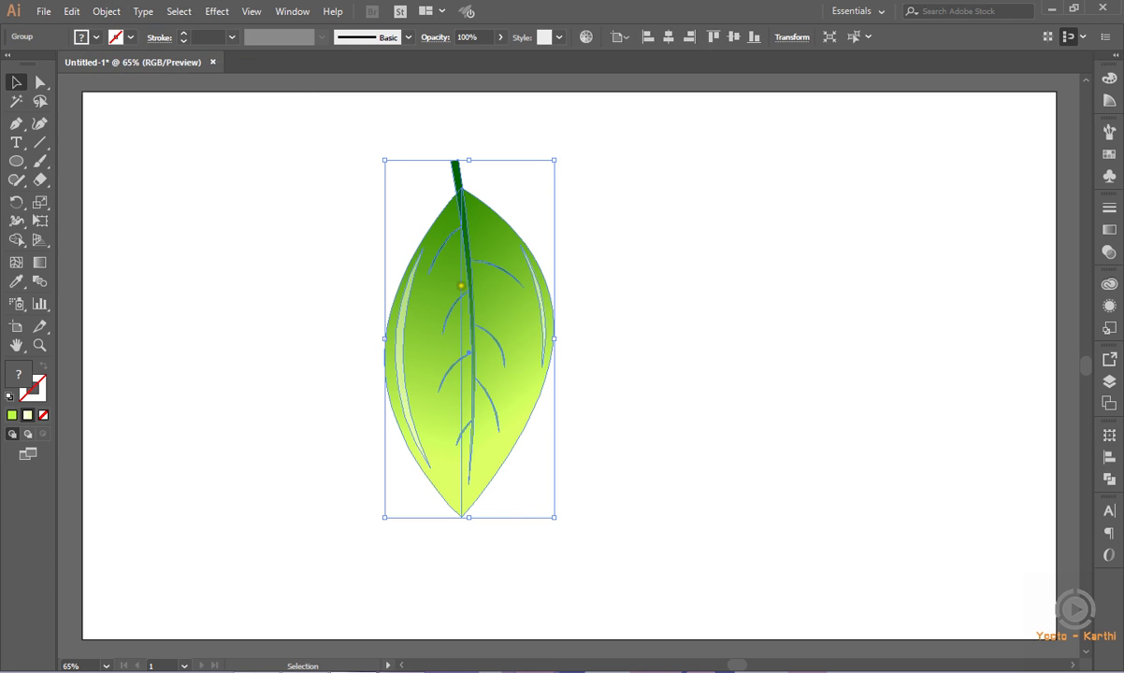
click(1109, 382)
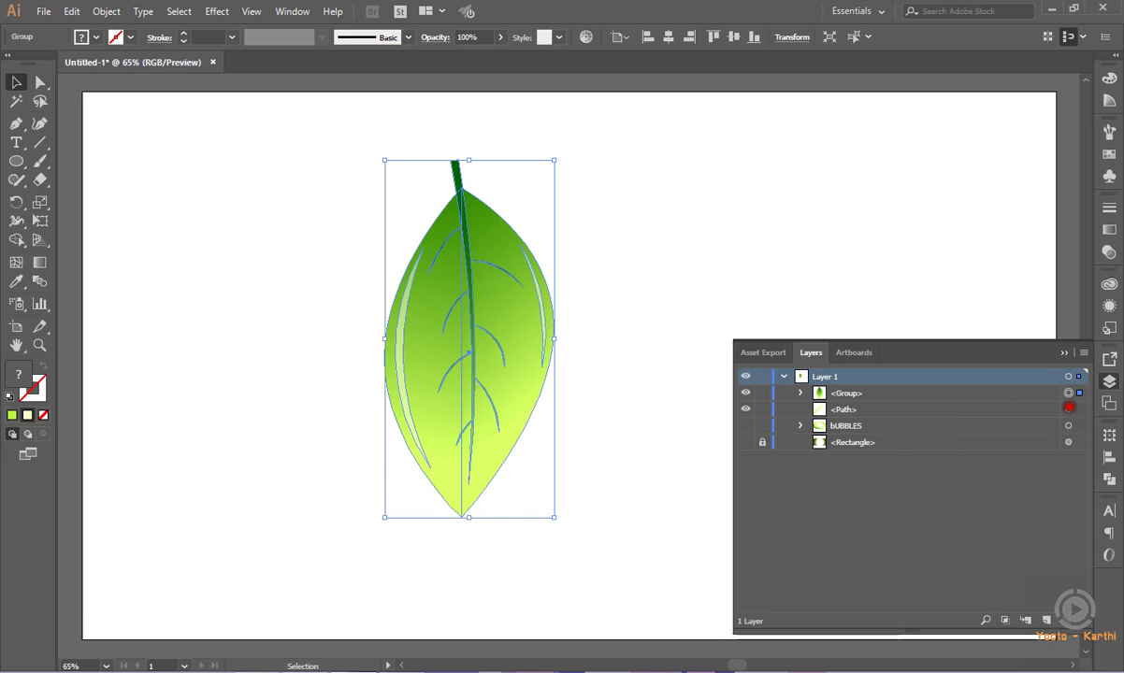
click(1068, 409)
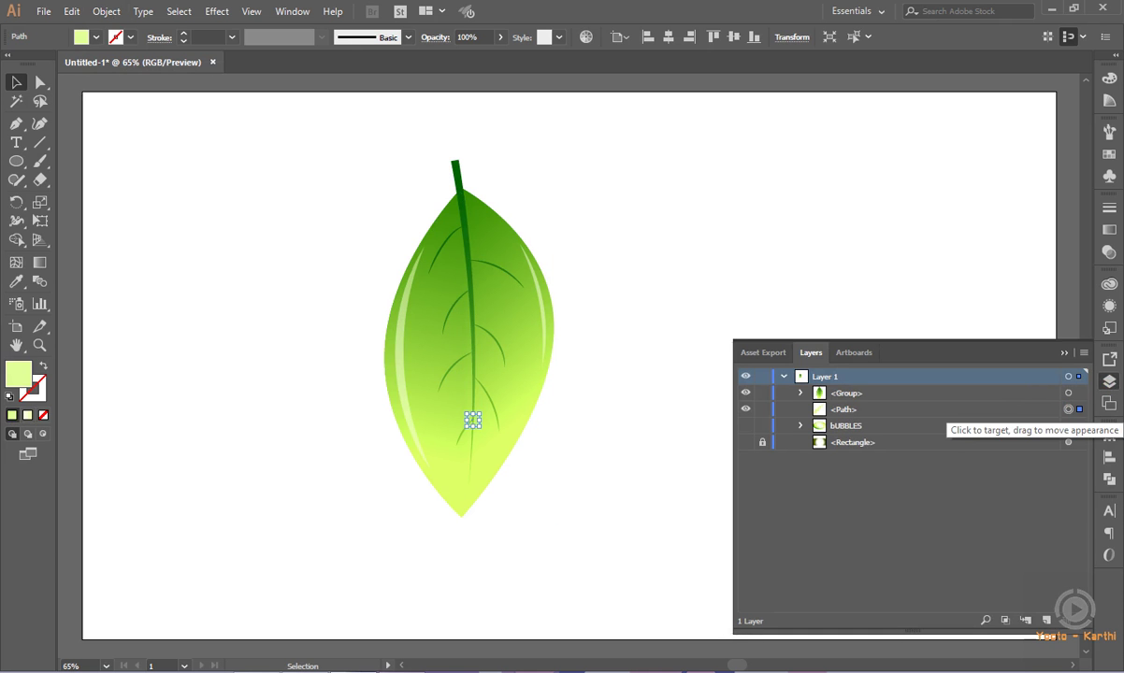
key(Delete)
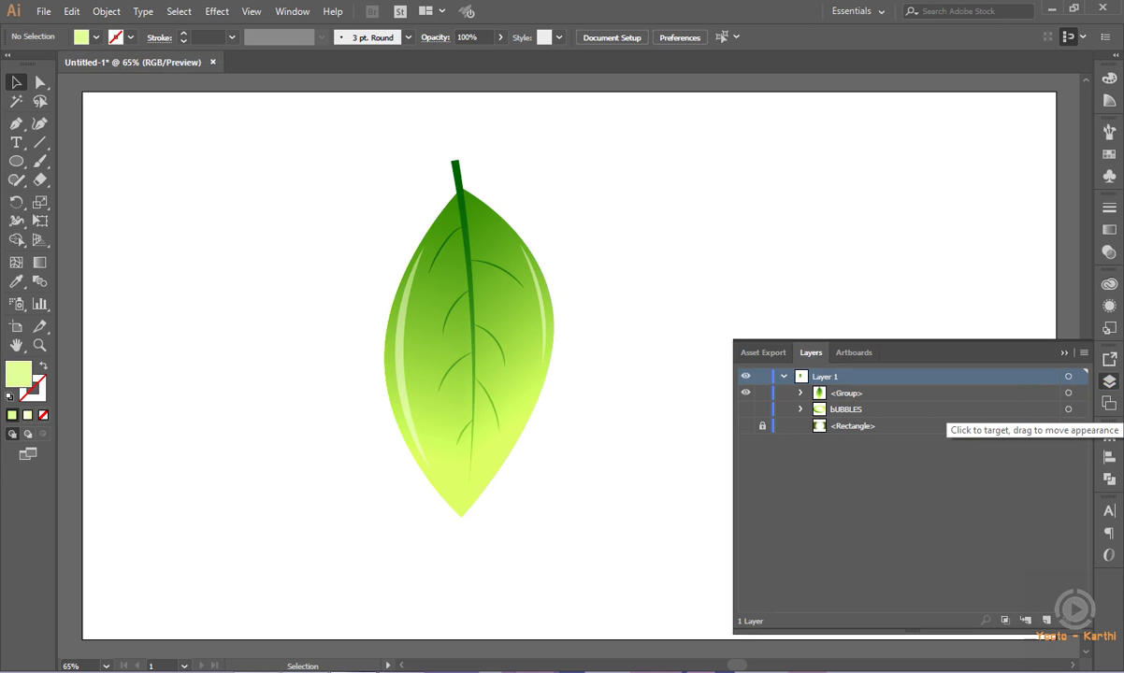
Rename the leaf group to LEAVES
click(1068, 393)
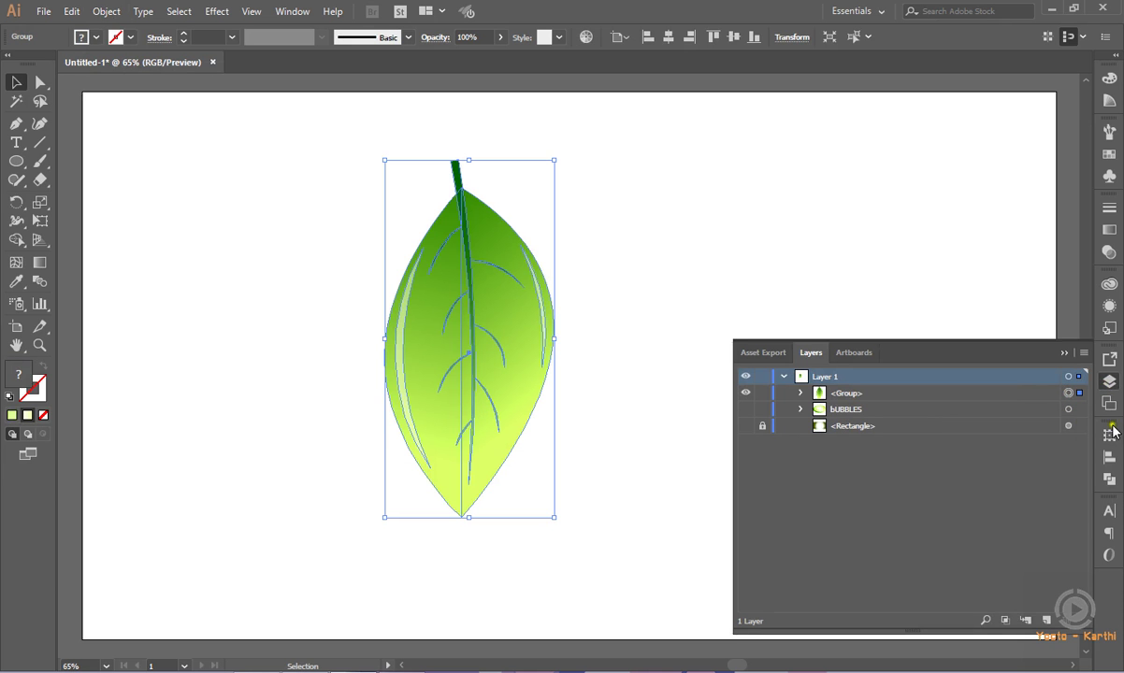
double_click(848, 394)
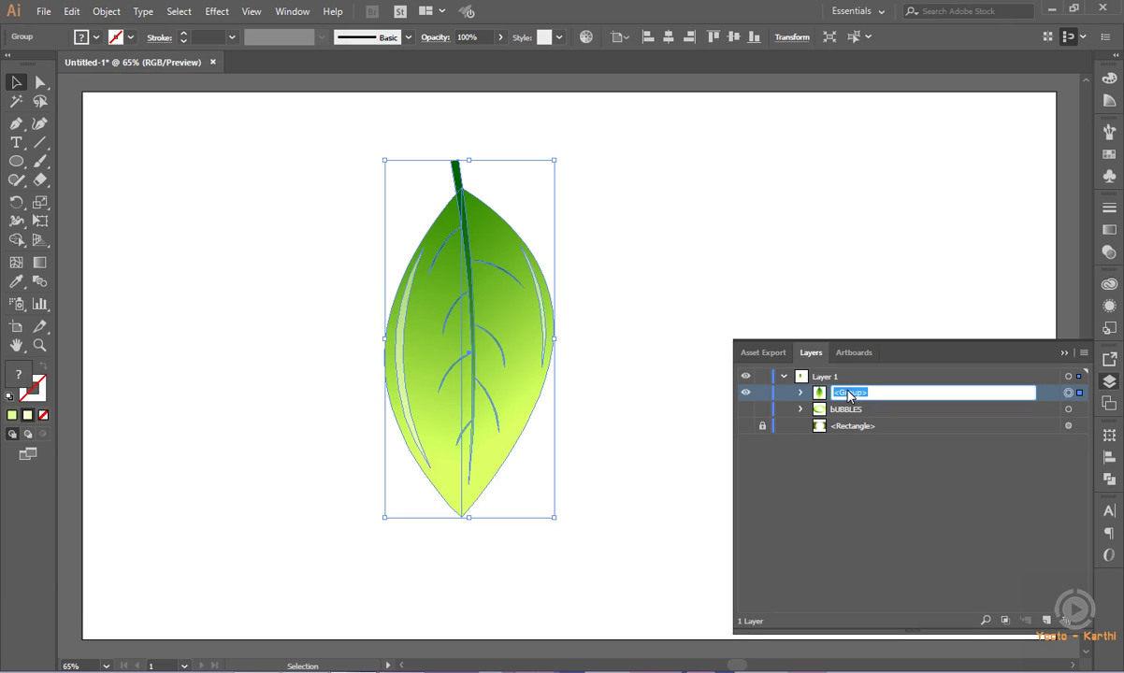
text(LE)
key(Return)
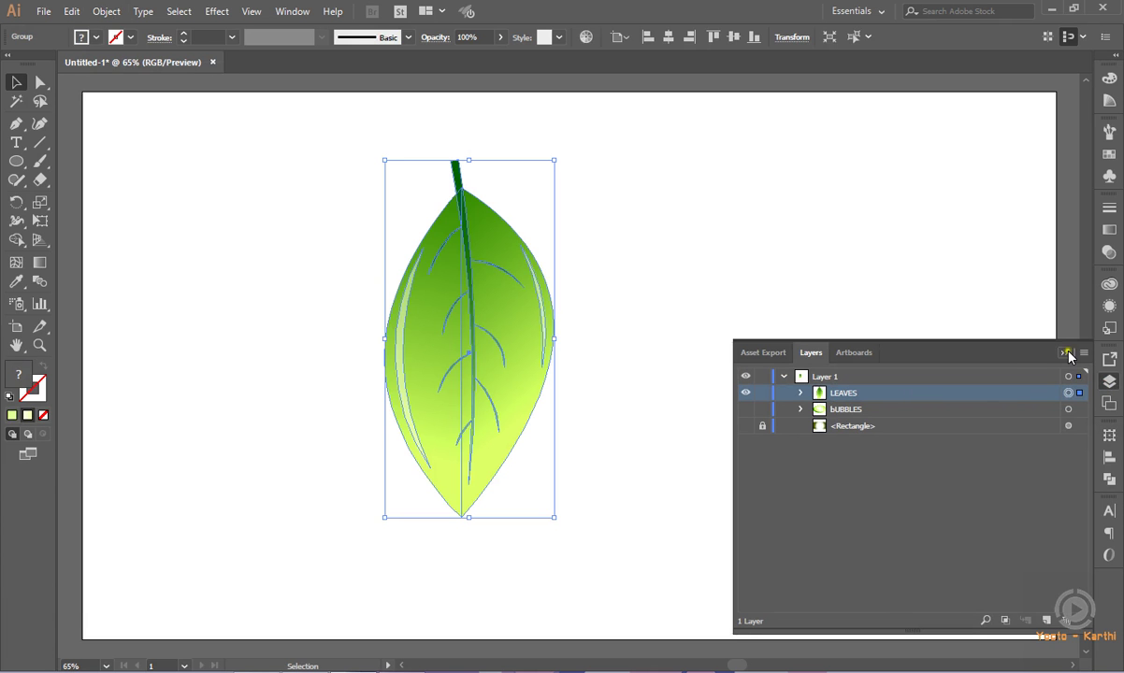
Hide the LEAVES group so the artboard is empty
click(1082, 344)
click(702, 354)
click(1109, 381)
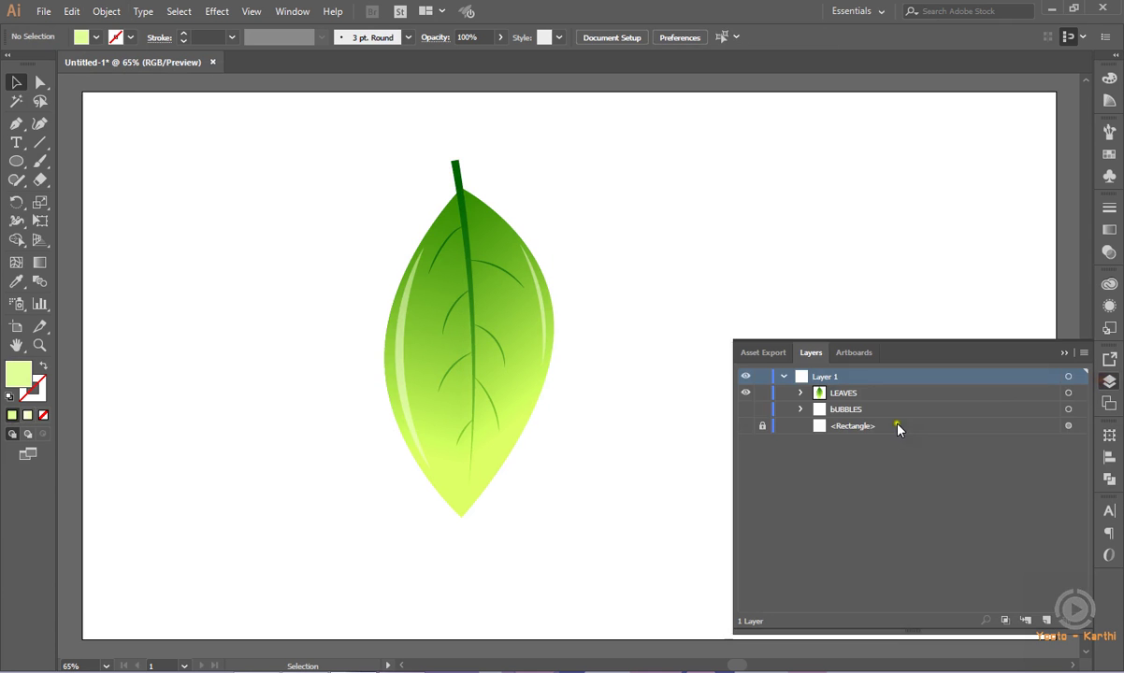
click(746, 393)
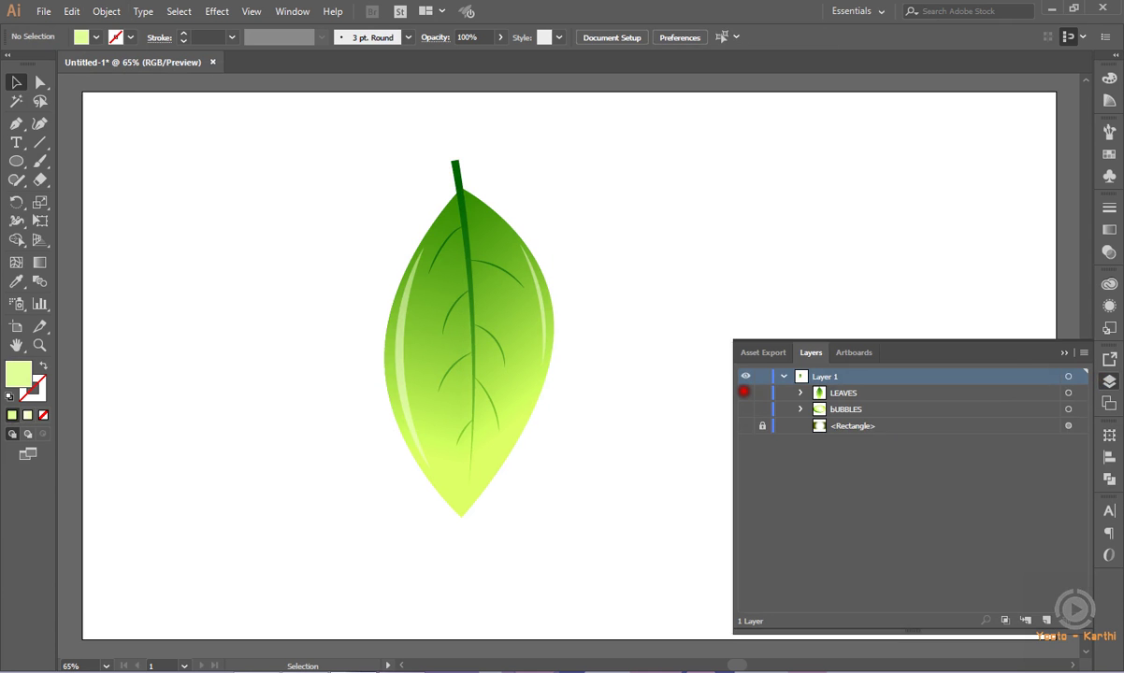
click(1065, 359)
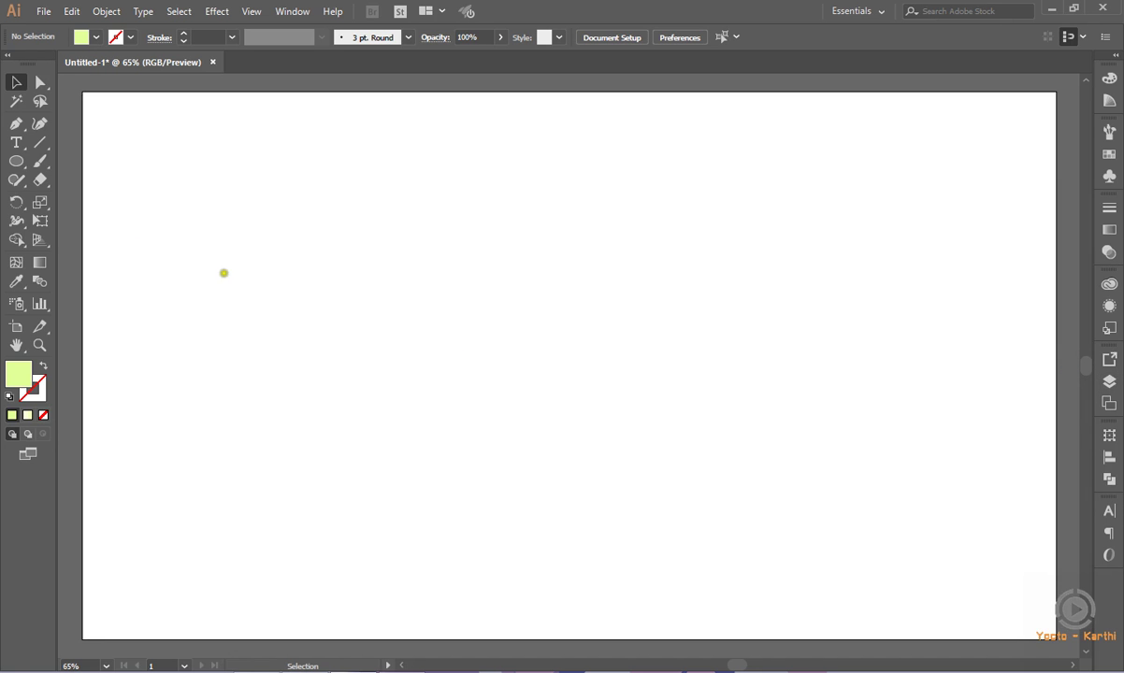
Draw a 600 × 600 px circle with the Ellipse tool, then undo it
click(16, 159)
click(400, 217)
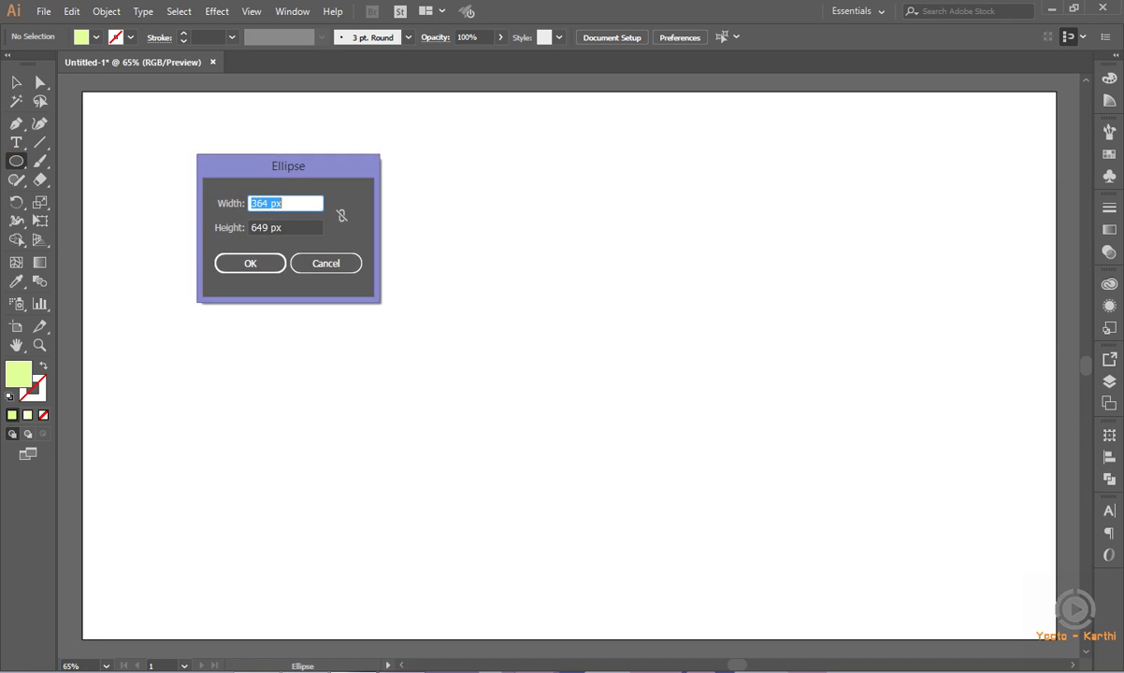
text(600)
key(Tab)
text(6)
key(Return)
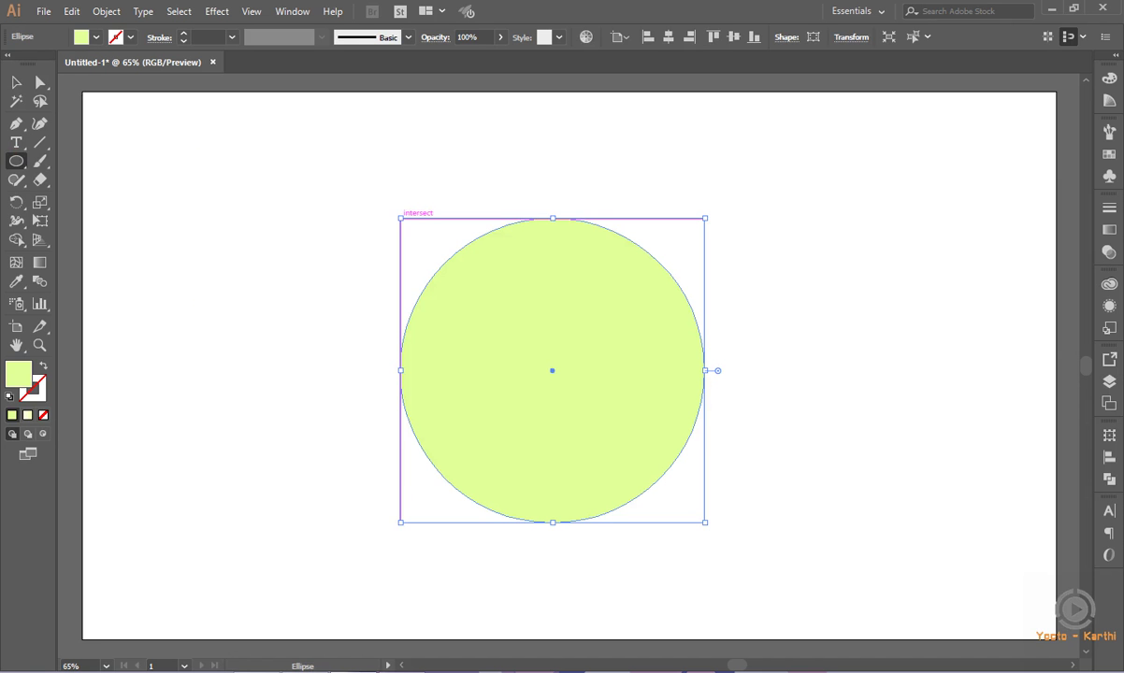
ctrl+click(346, 211)
key(ctrl+z)
Create an 800 × 800 px circle and centre it horizontally and vertically
click(366, 221)
text(800)
key(Tab)
text(8)
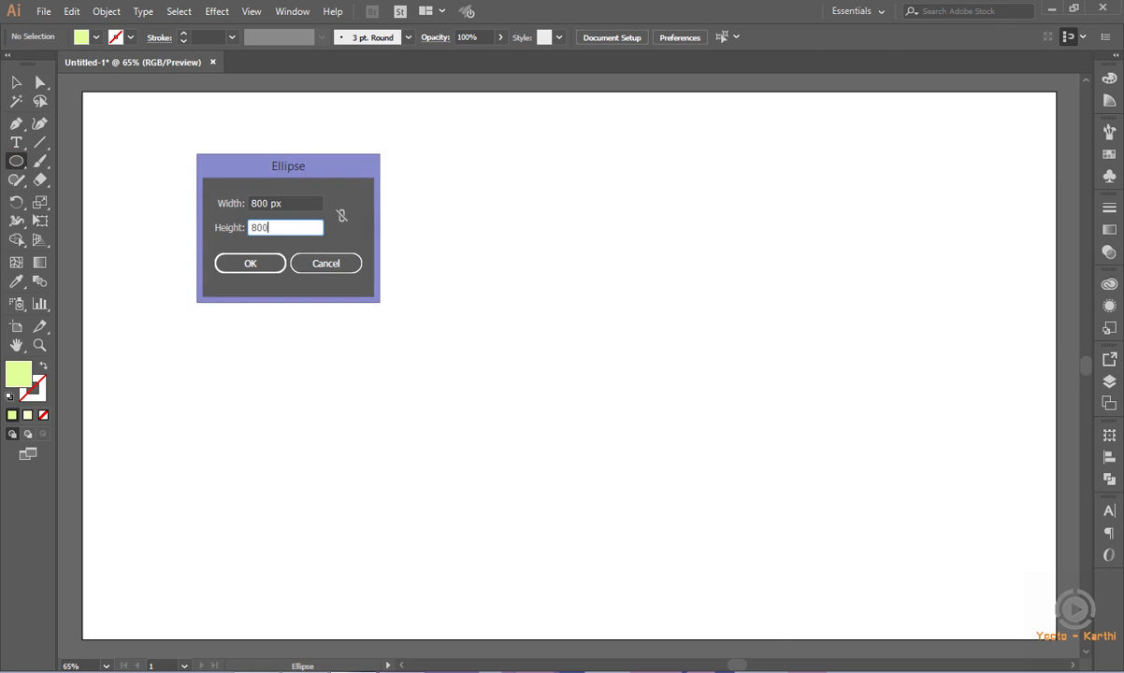
key(Return)
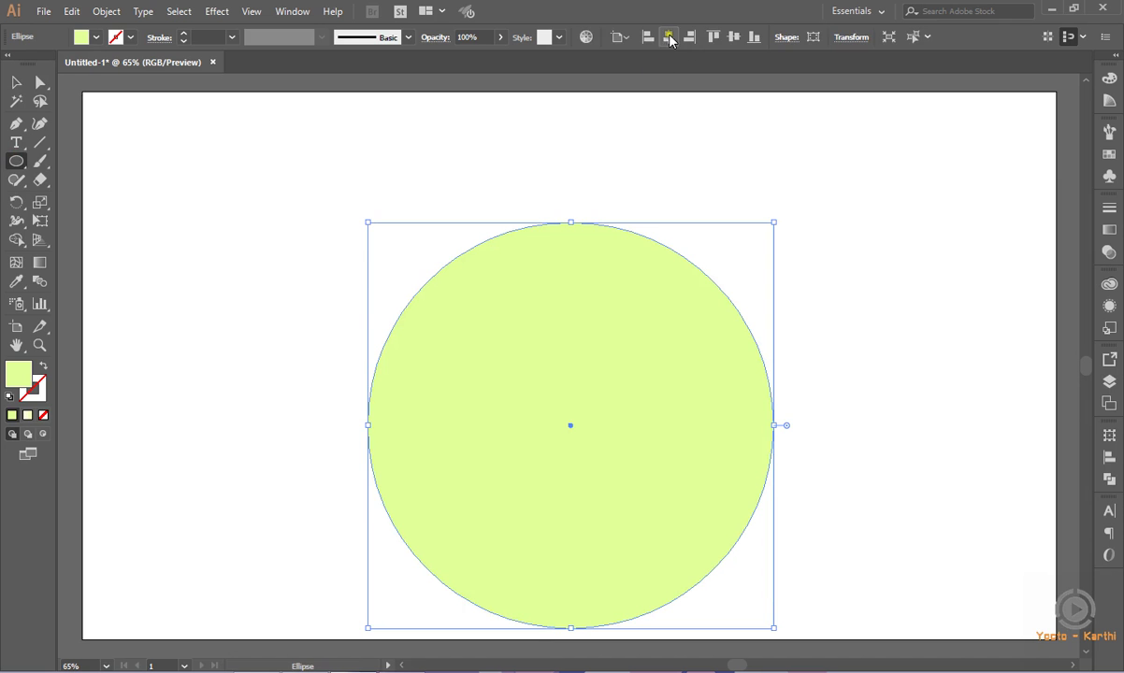
click(668, 37)
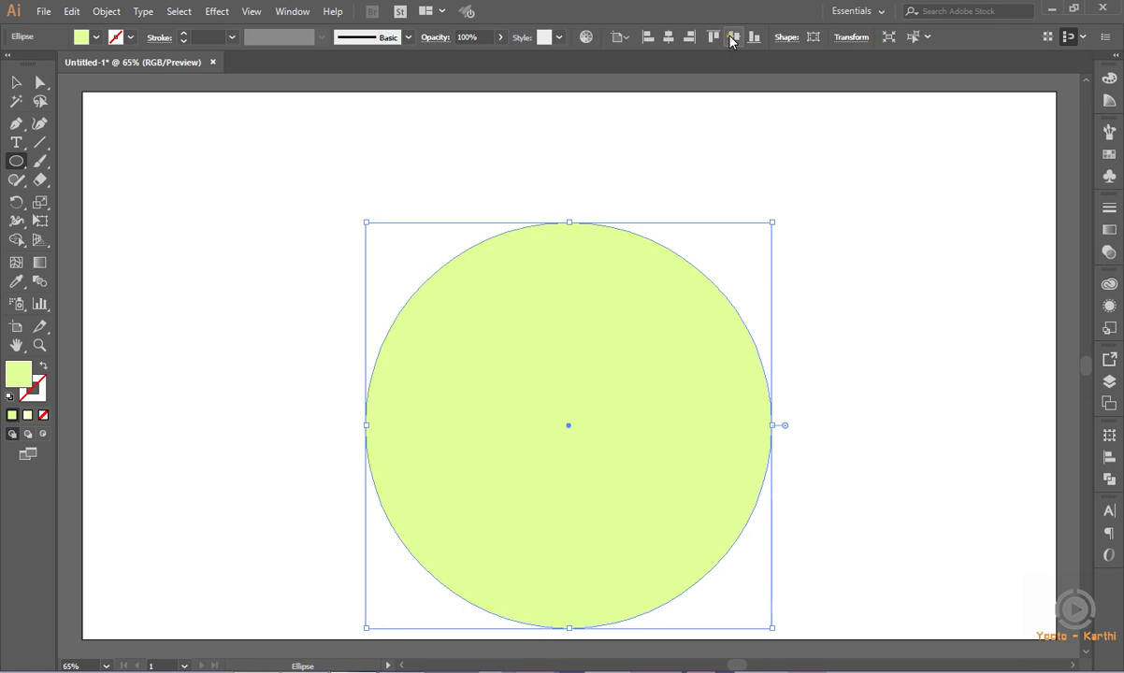
click(735, 38)
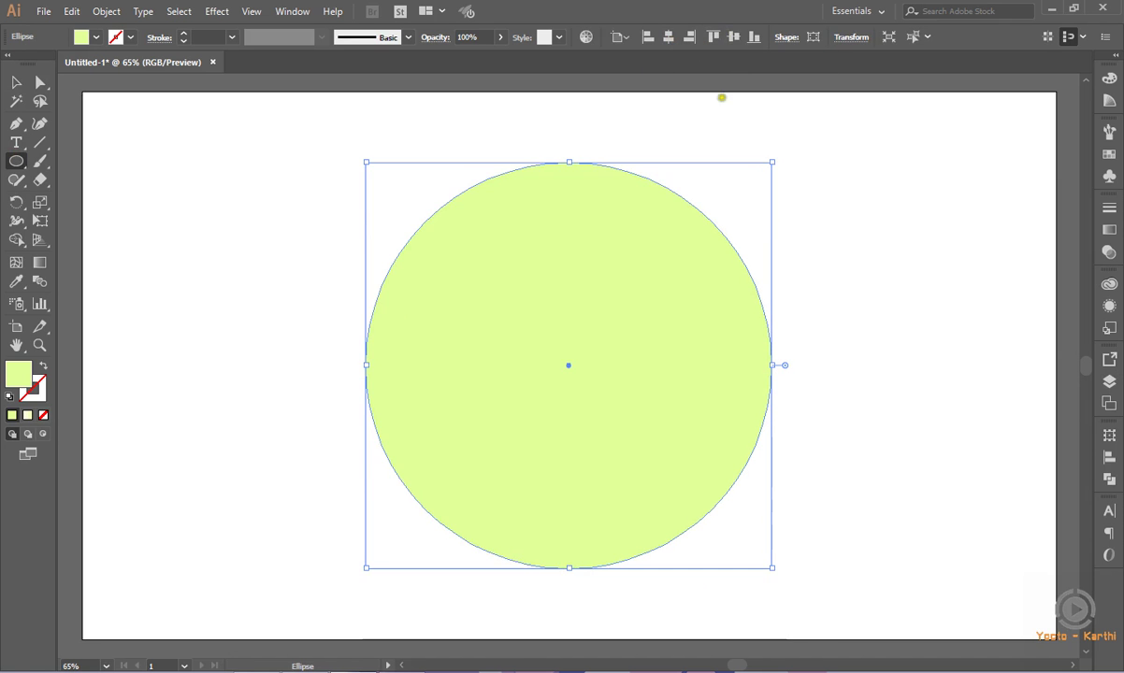
Create an 850 × 850 px circle and centre it on the artboard
click(246, 188)
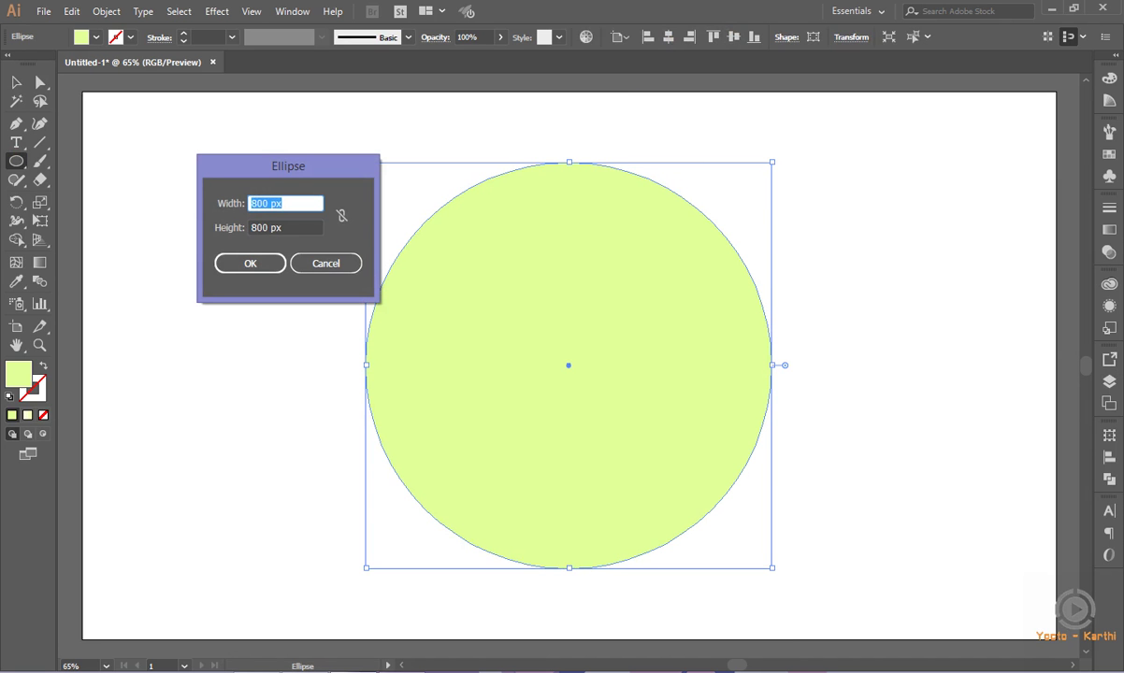
text(8)
key(Tab)
text(850)
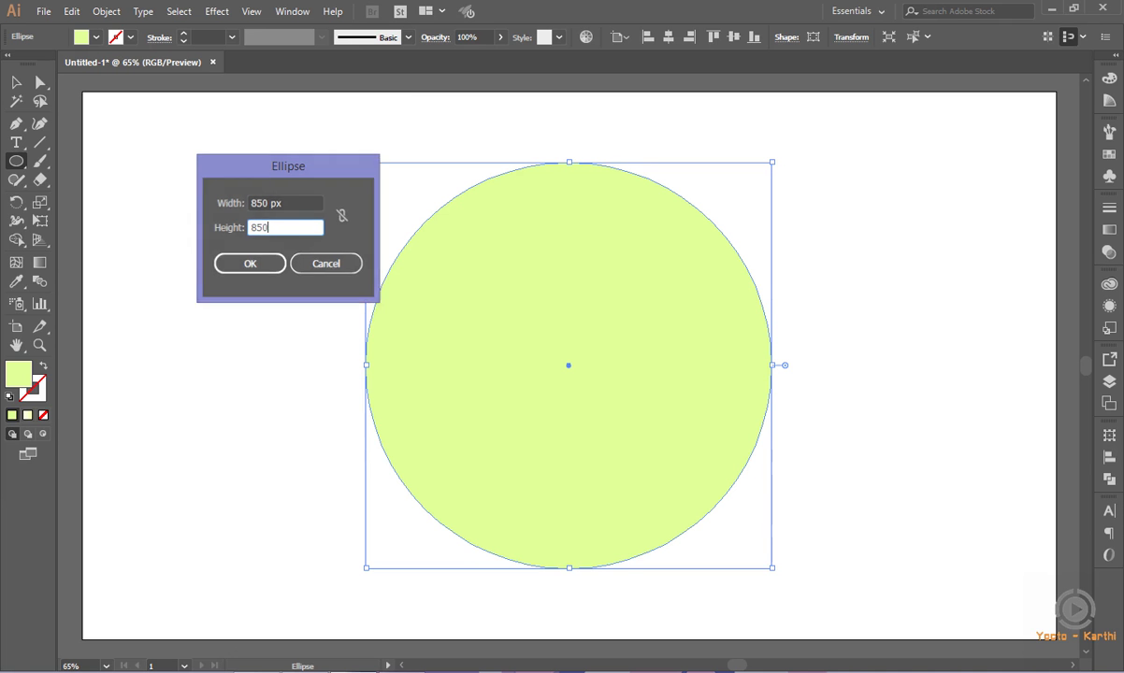
key(Return)
click(664, 37)
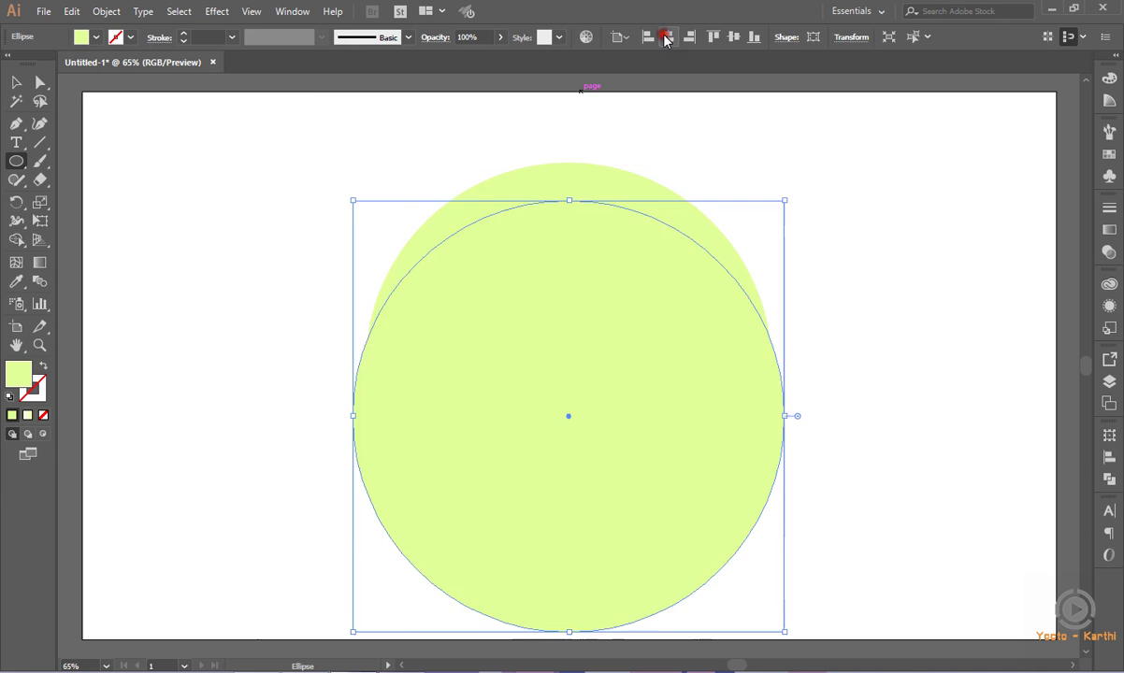
click(732, 38)
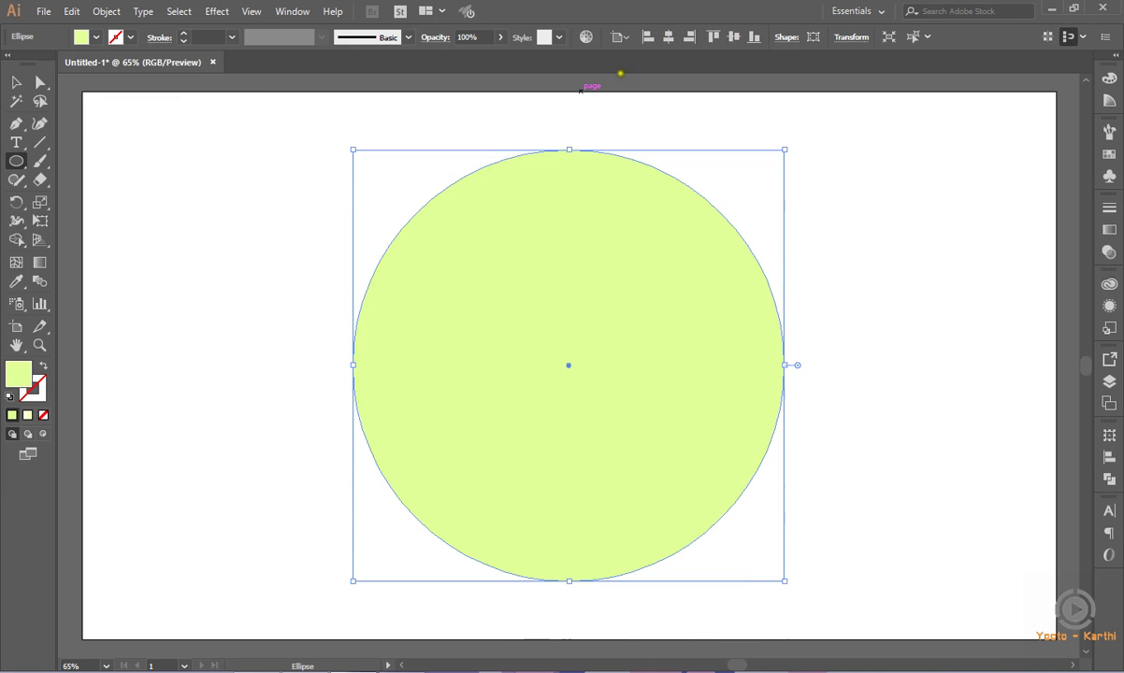
click(16, 82)
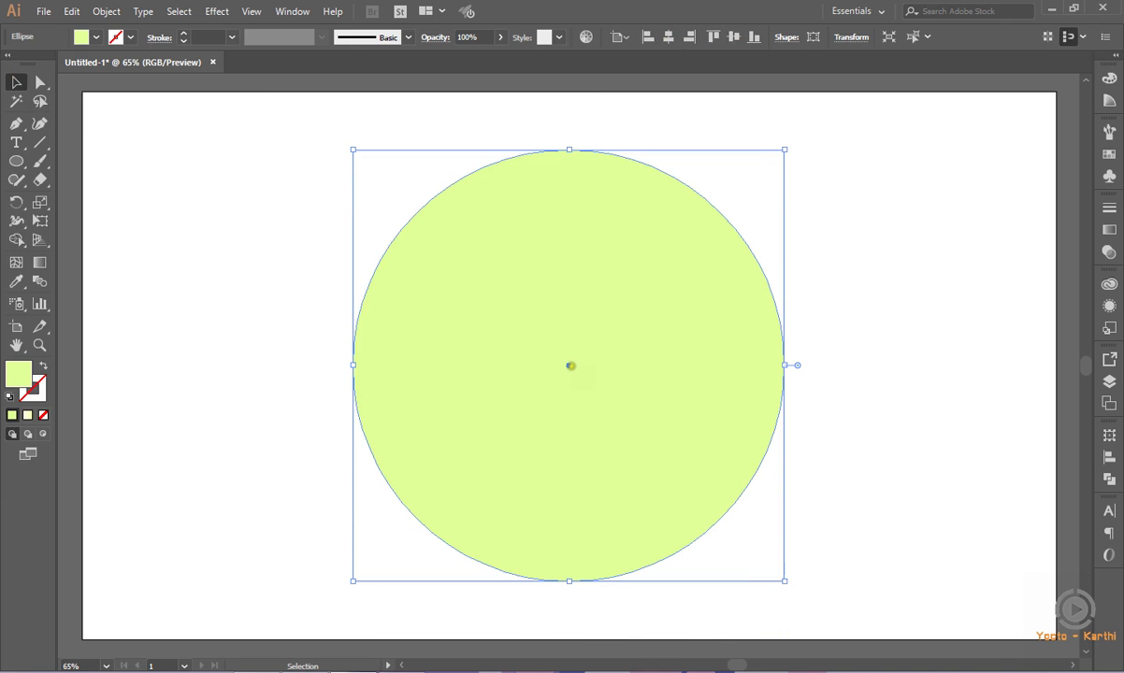
In Layers, move the larger circle beneath the 800 px circle and select the inner one
key(F7)
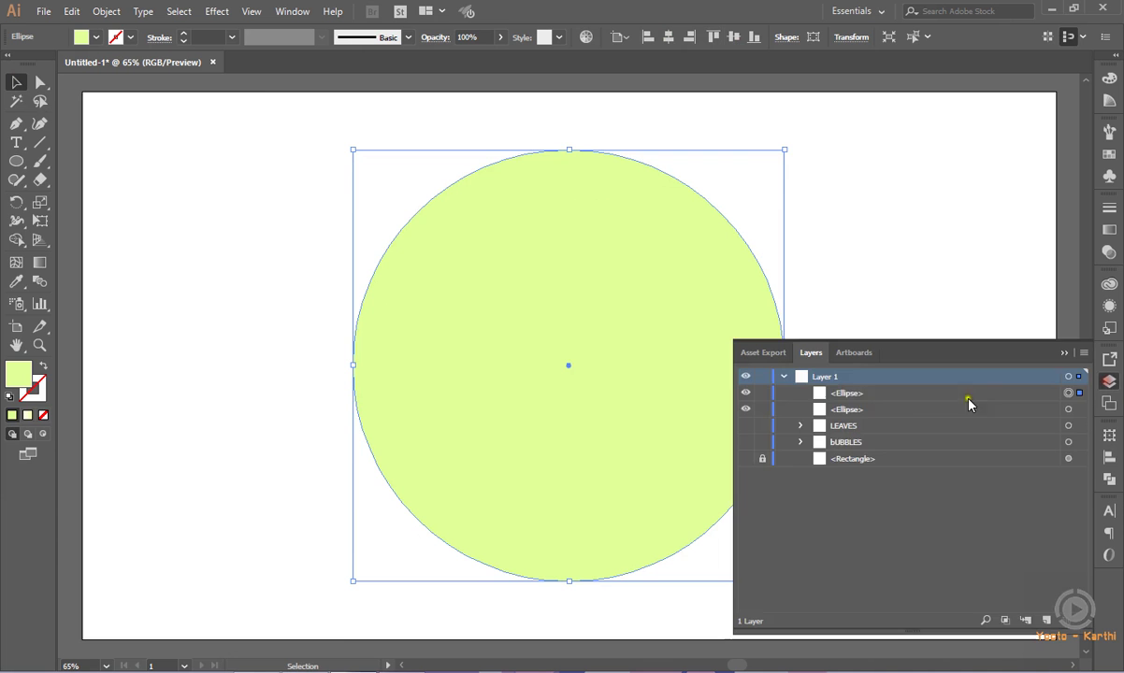
drag(949, 394, 878, 413)
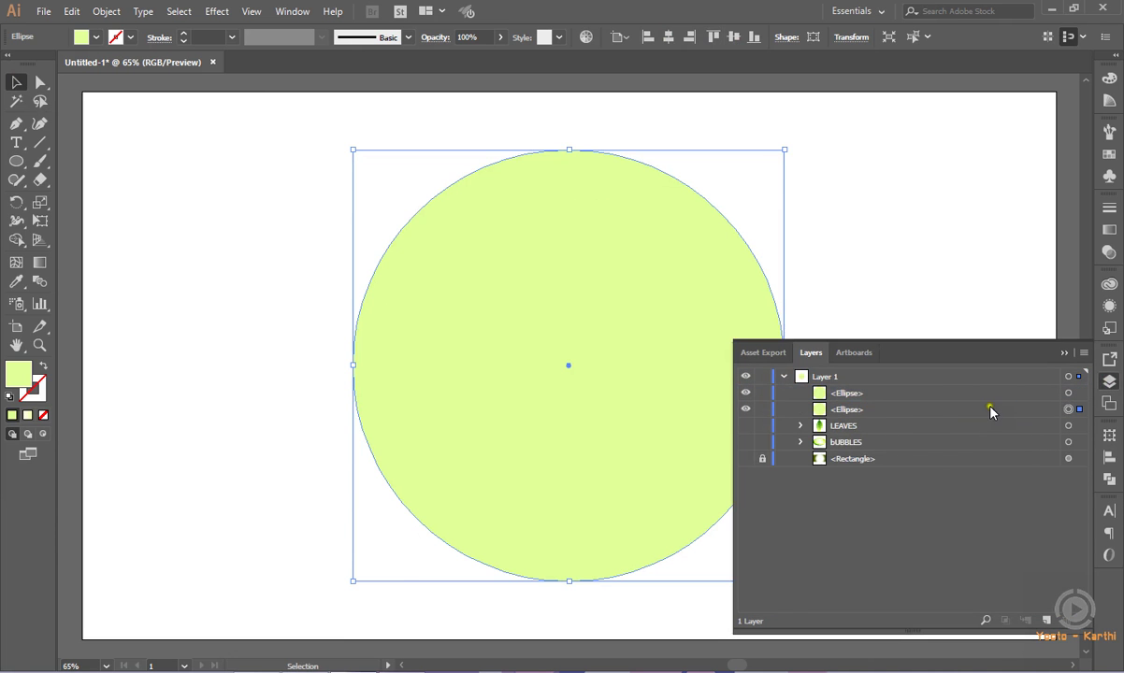
click(1068, 393)
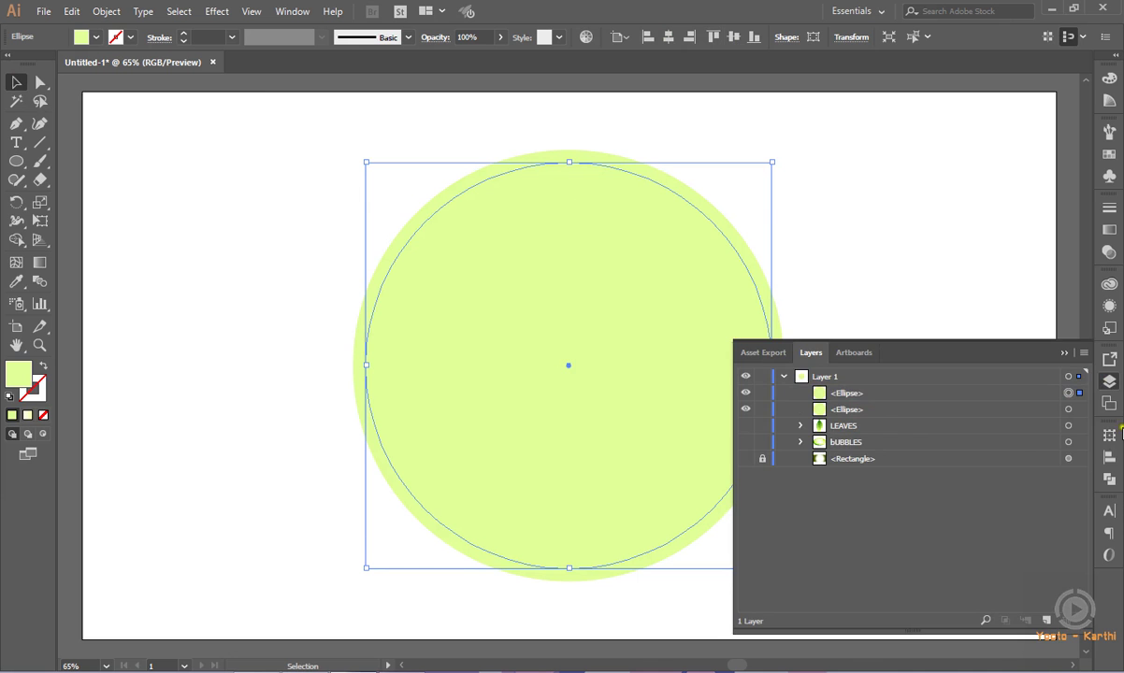
Shrink the inner circle to 775 × 775 px in Transform
click(1109, 435)
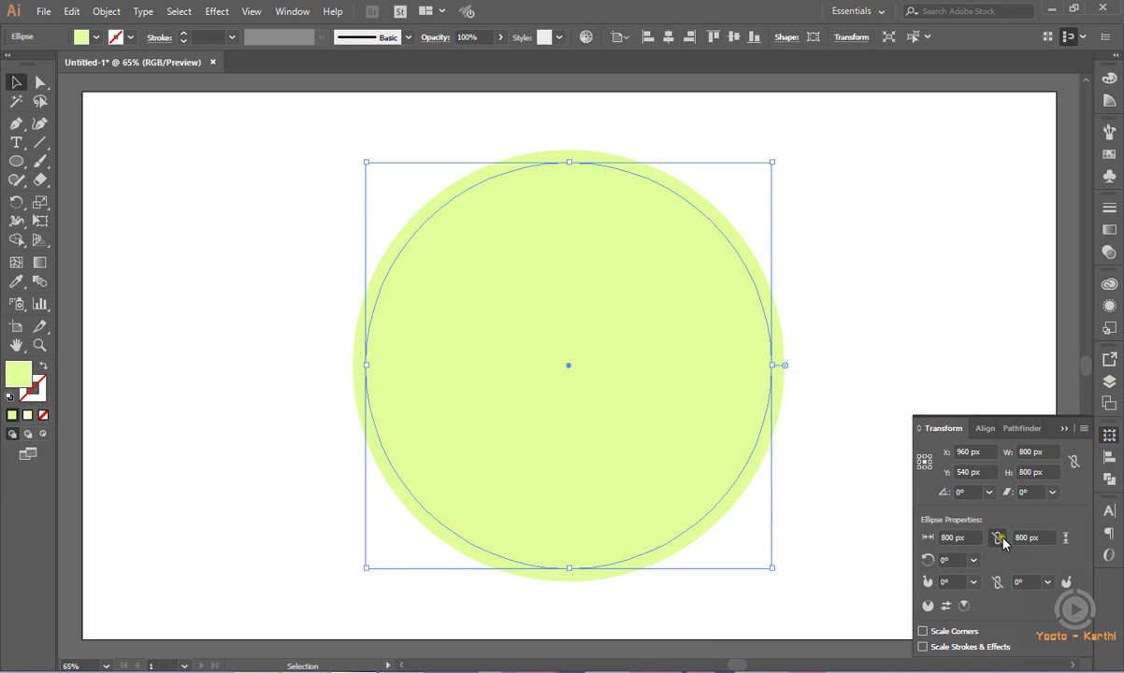
double_click(948, 537)
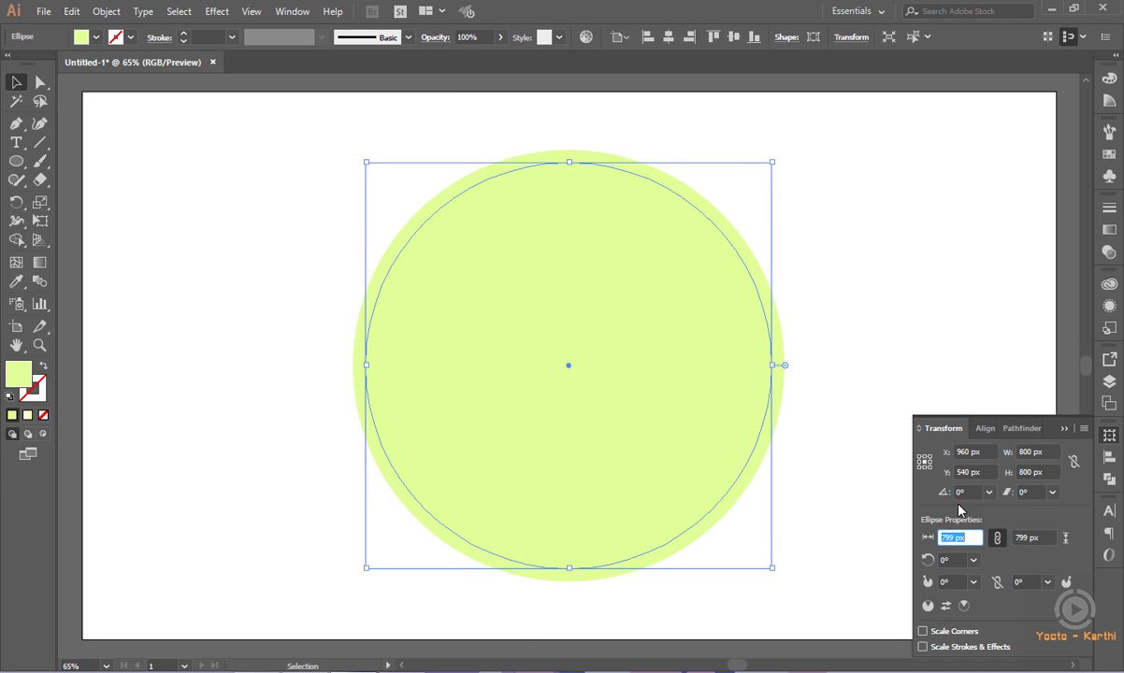
key(Down)
key(Down)
key(Down)
key(Down)
key(Down)
key(Down)
key(Down)
key(Down)
key(Down)
key(Down)
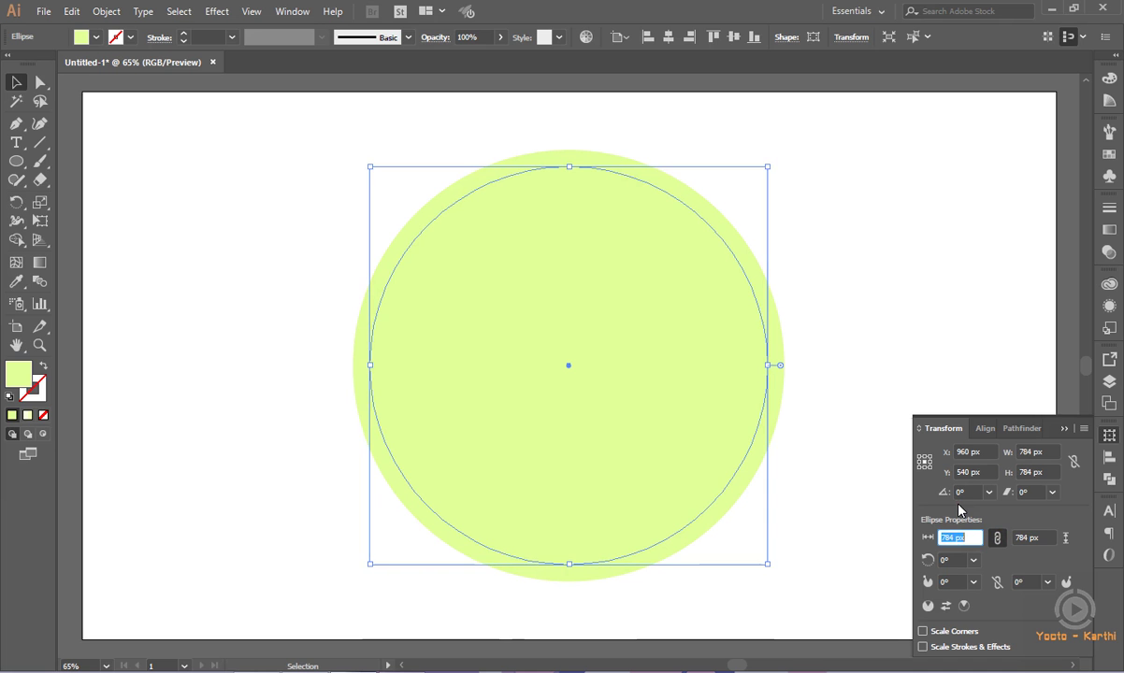
key(Down)
key(Down)
key(Down)
key(Down)
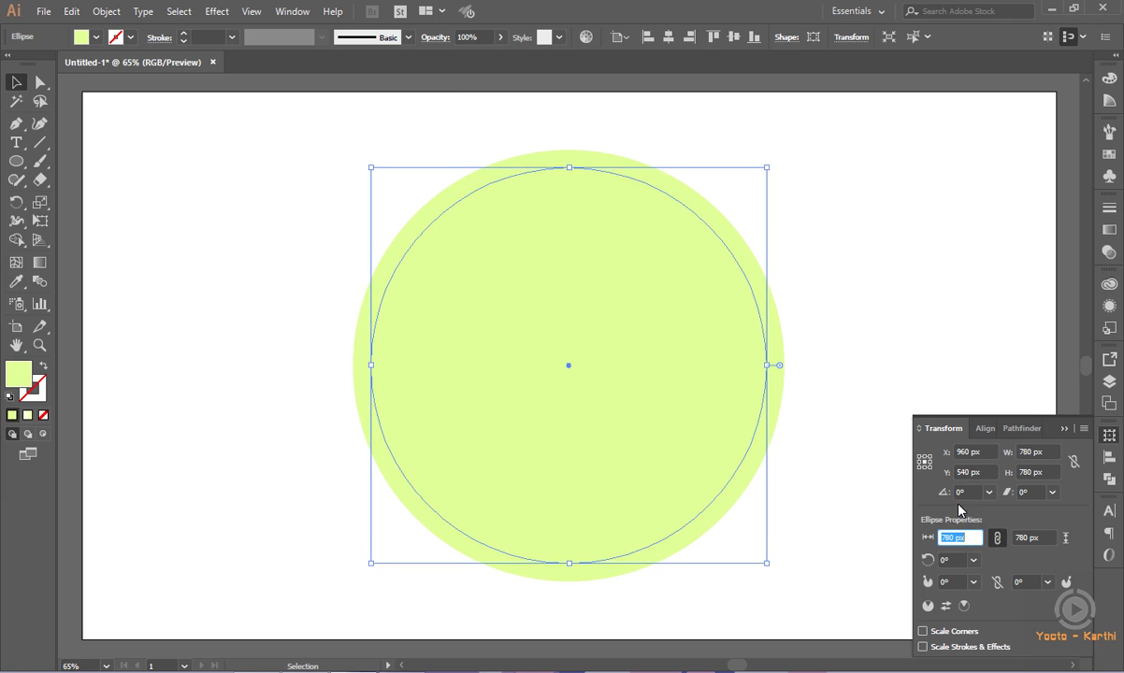
key(Down)
key(Down)
key(Down)
key(Down)
key(Down)
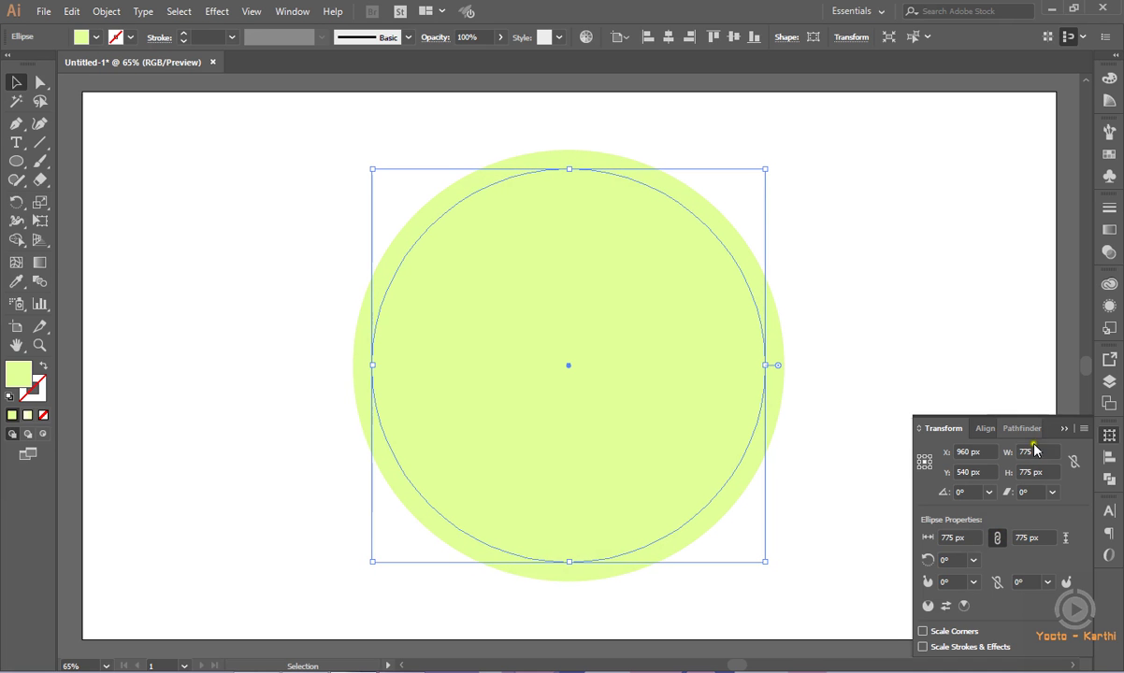
click(1062, 429)
Select both circles and apply Pathfinder Minus Front to subtract the 775 px circle
click(874, 338)
drag(844, 272, 679, 350)
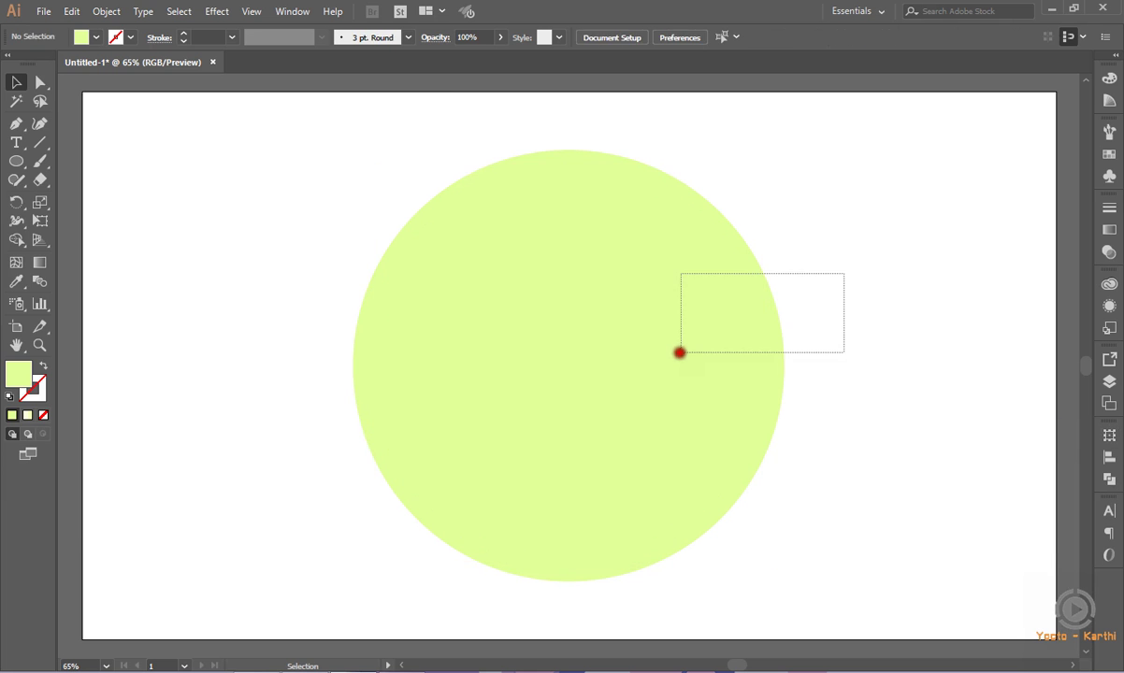
click(1109, 479)
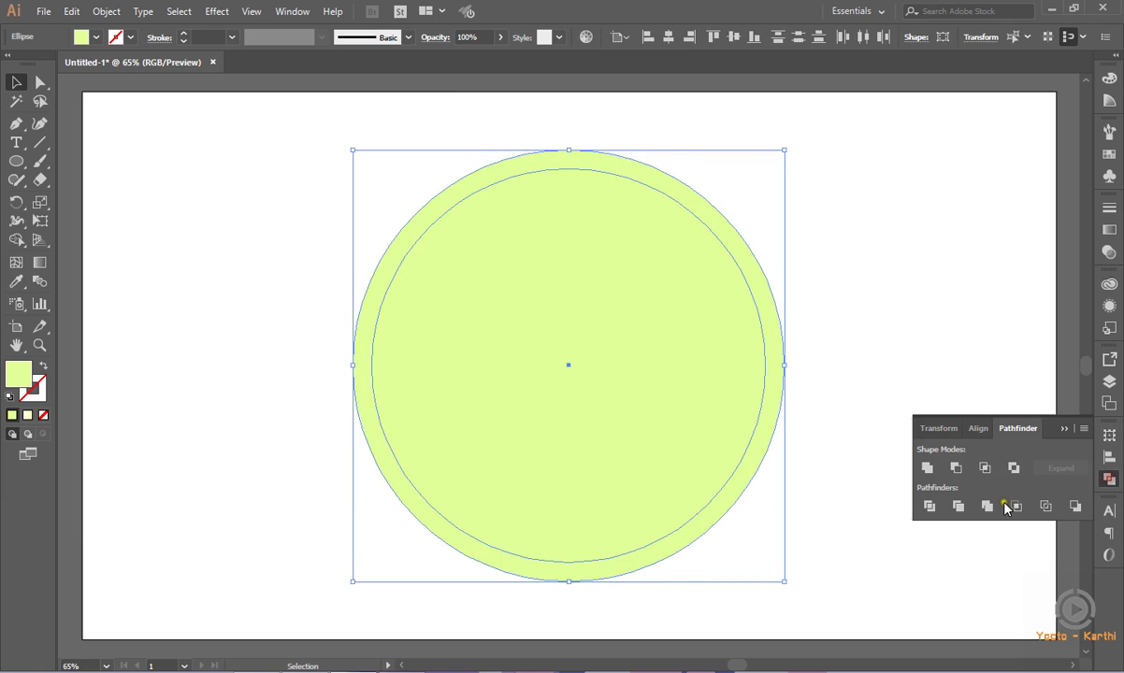
click(955, 469)
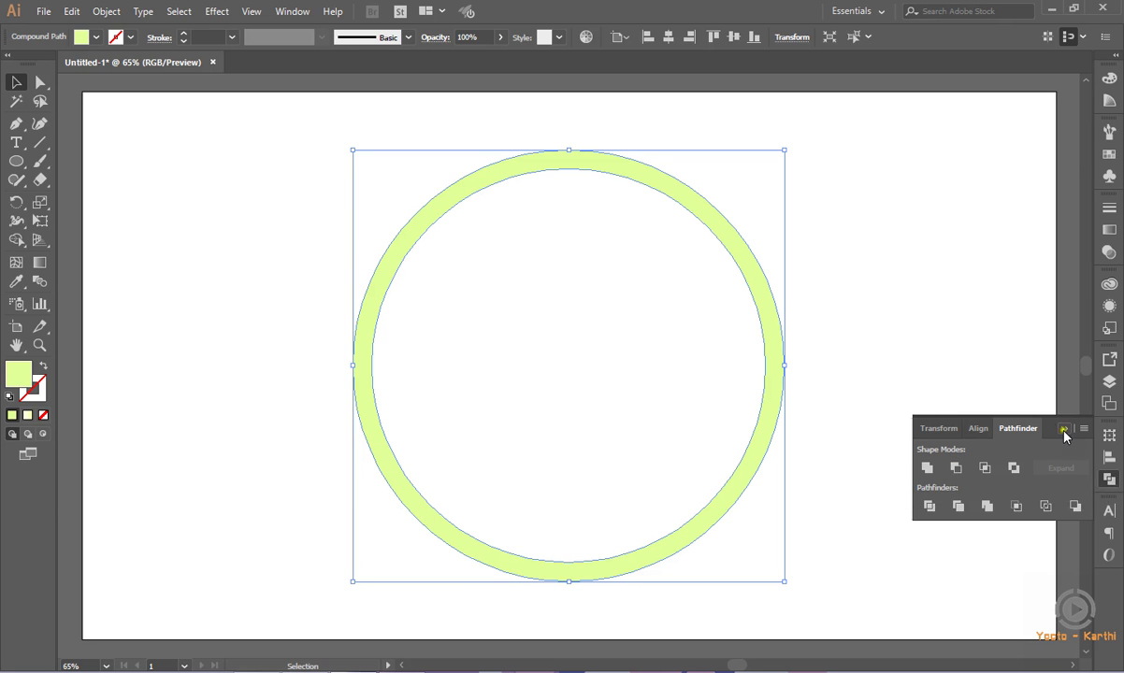
click(993, 400)
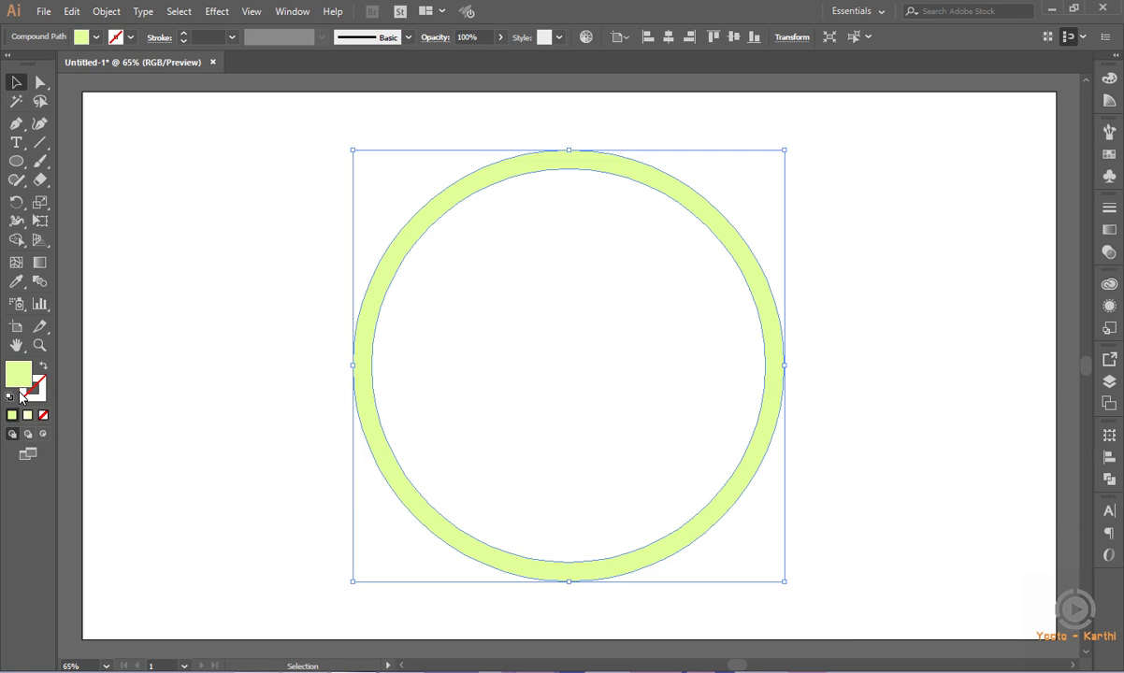
Fill the ring with a radial gradient at a 68.8° angle
click(27, 415)
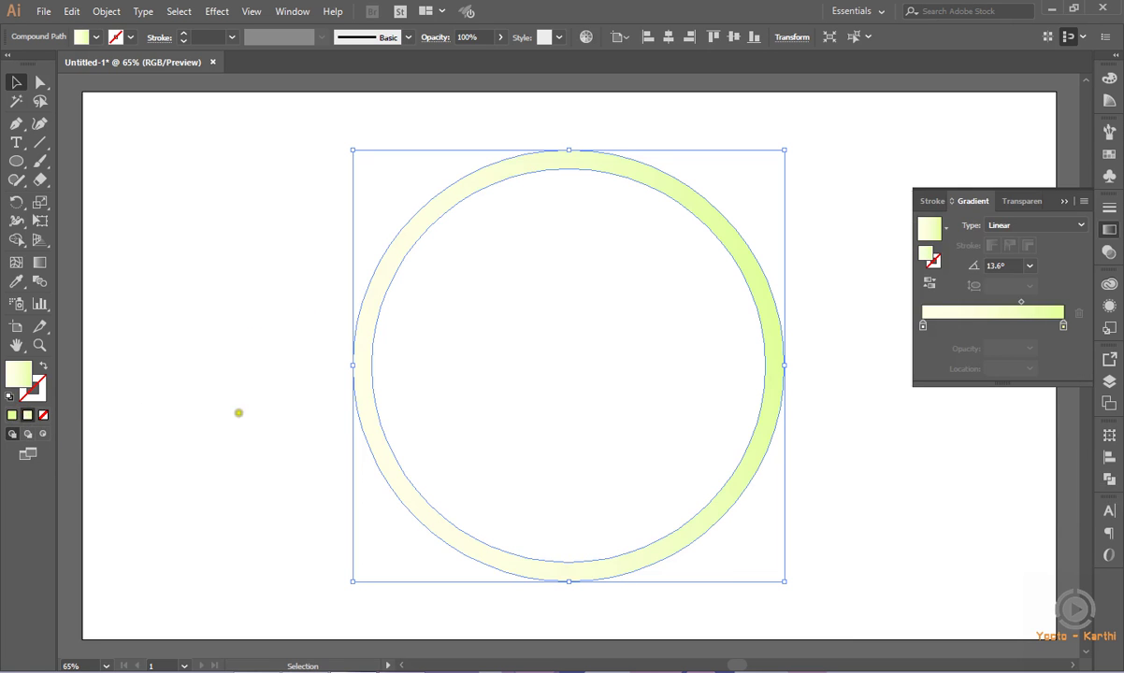
click(1011, 226)
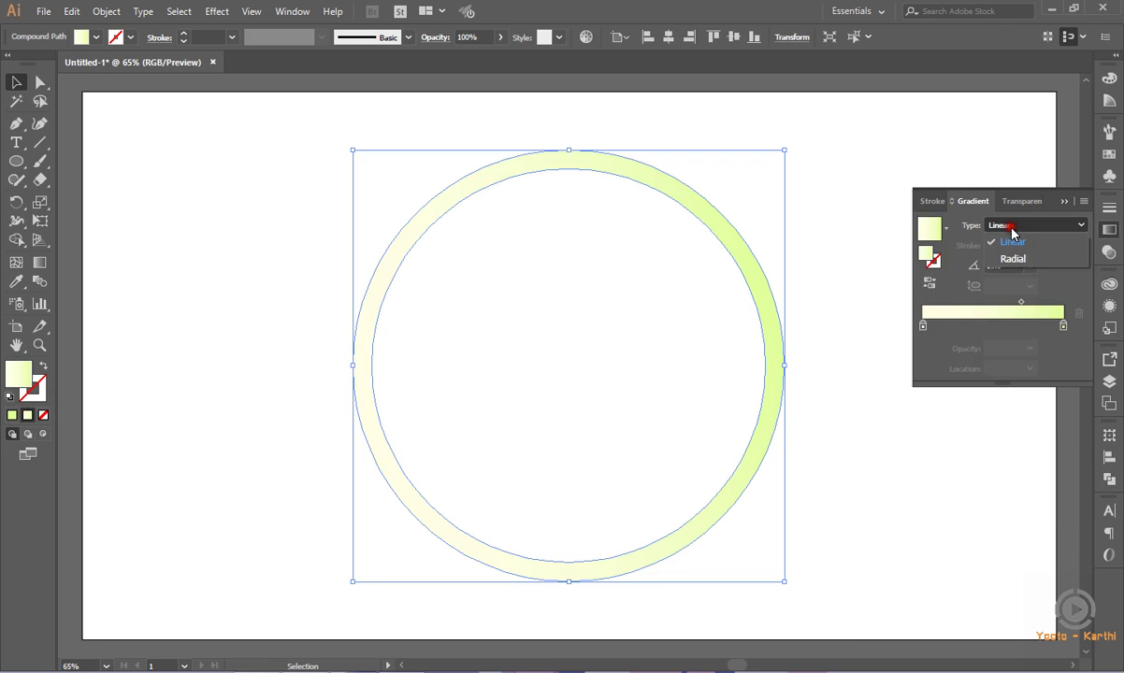
click(1013, 258)
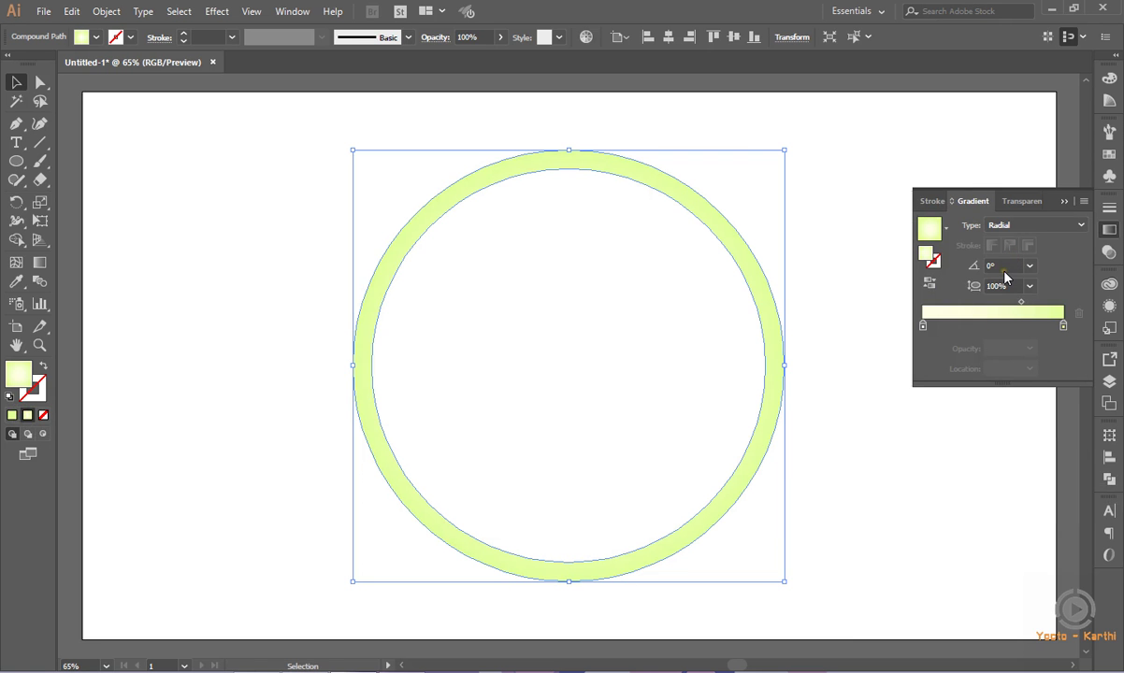
click(1003, 267)
text(68.8)
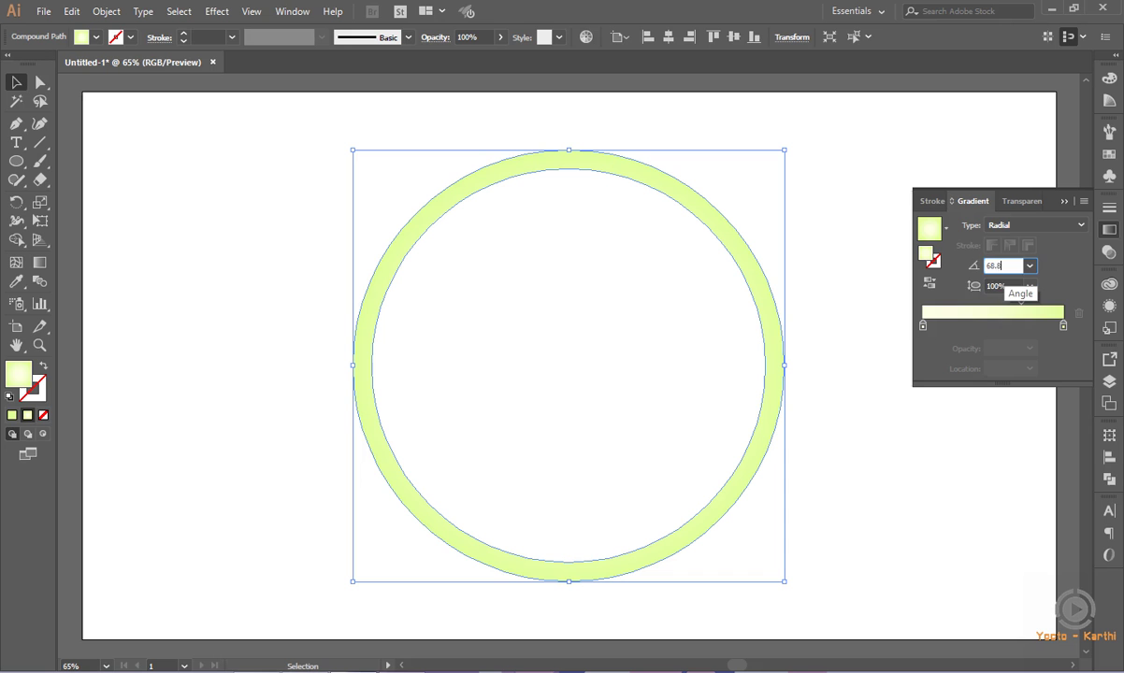
key(Tab)
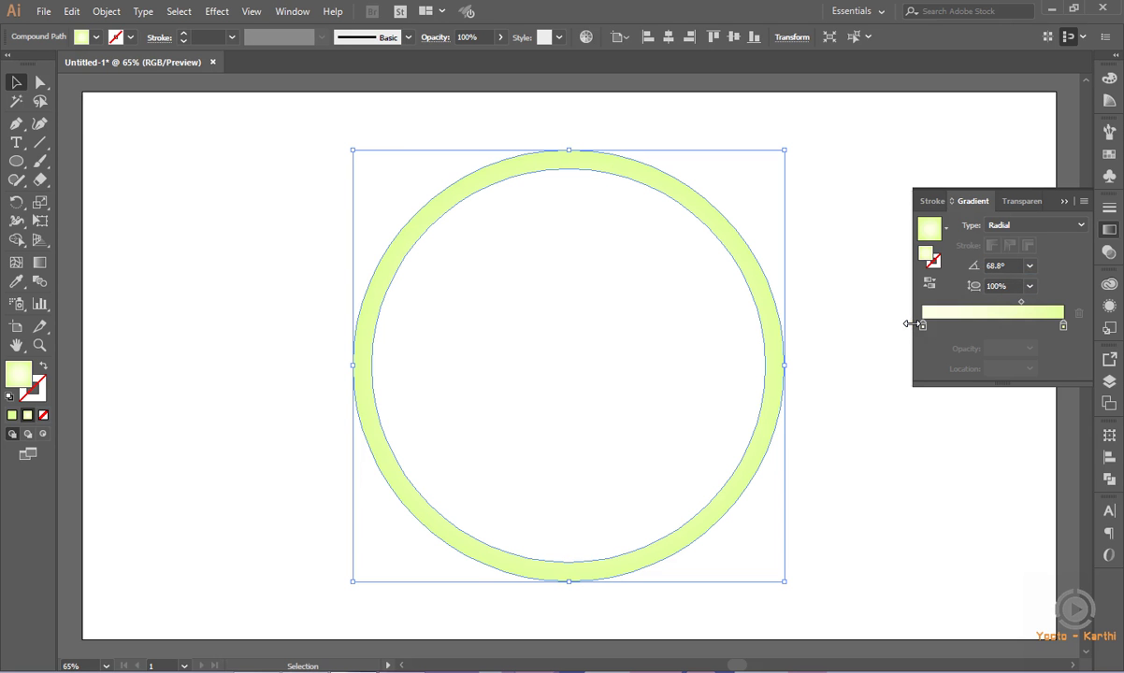
Move the left gradient stop to 8% and colour it C5DF00
click(923, 325)
click(997, 368)
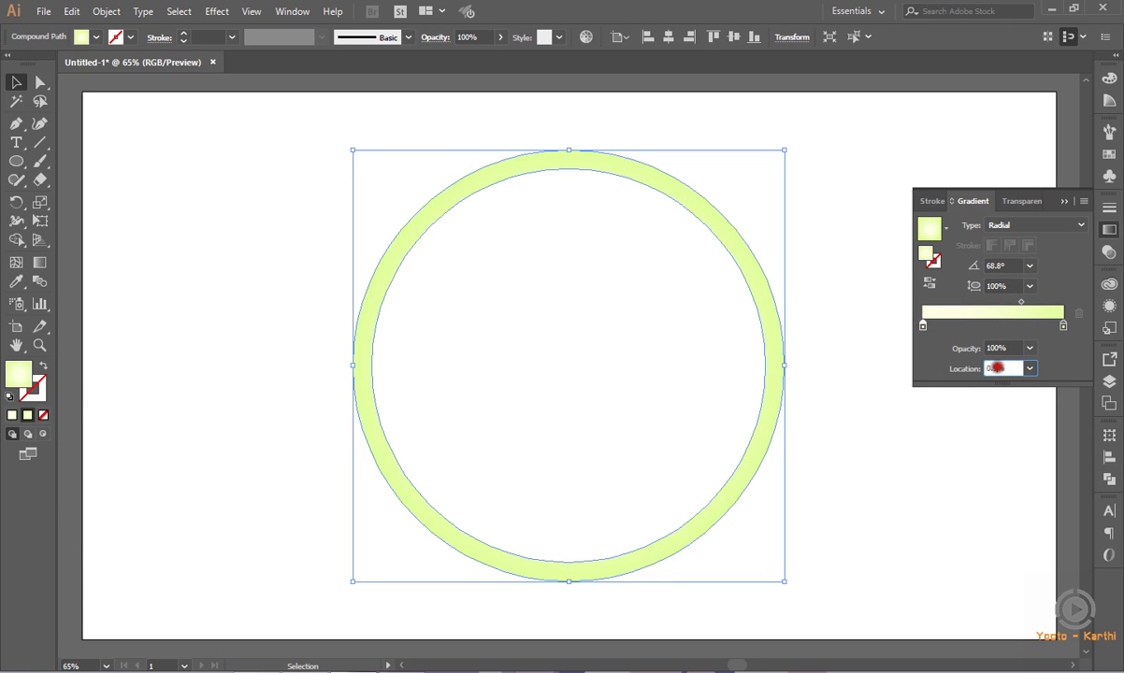
double_click(997, 369)
text(8)
key(Return)
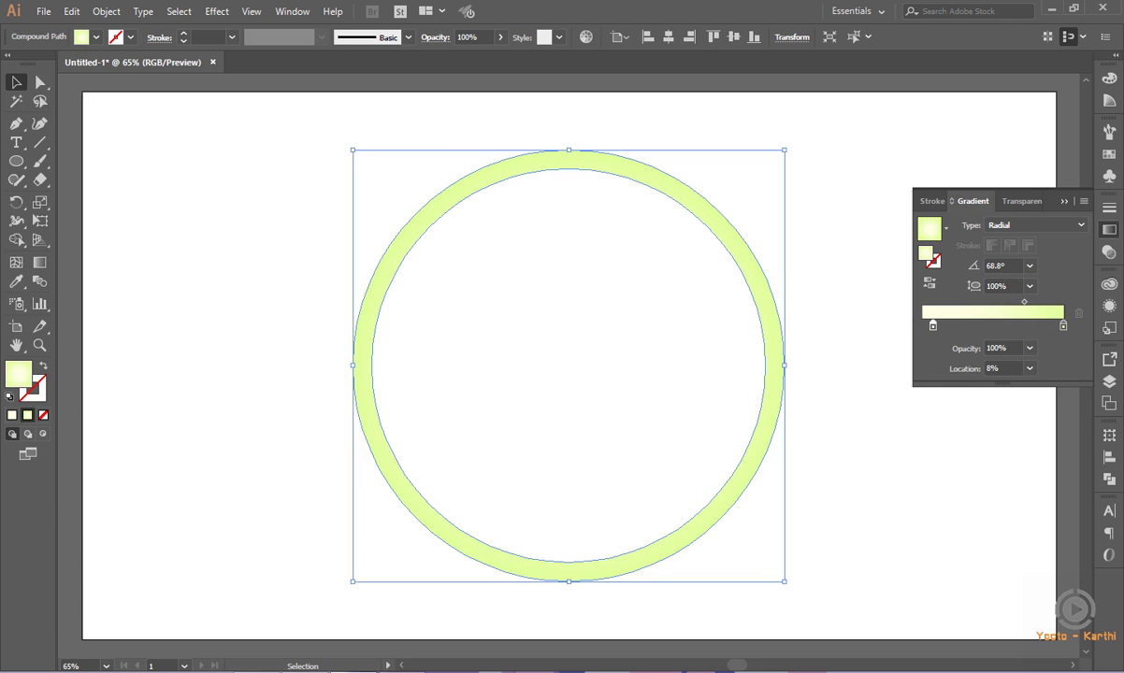
double_click(933, 326)
click(1027, 462)
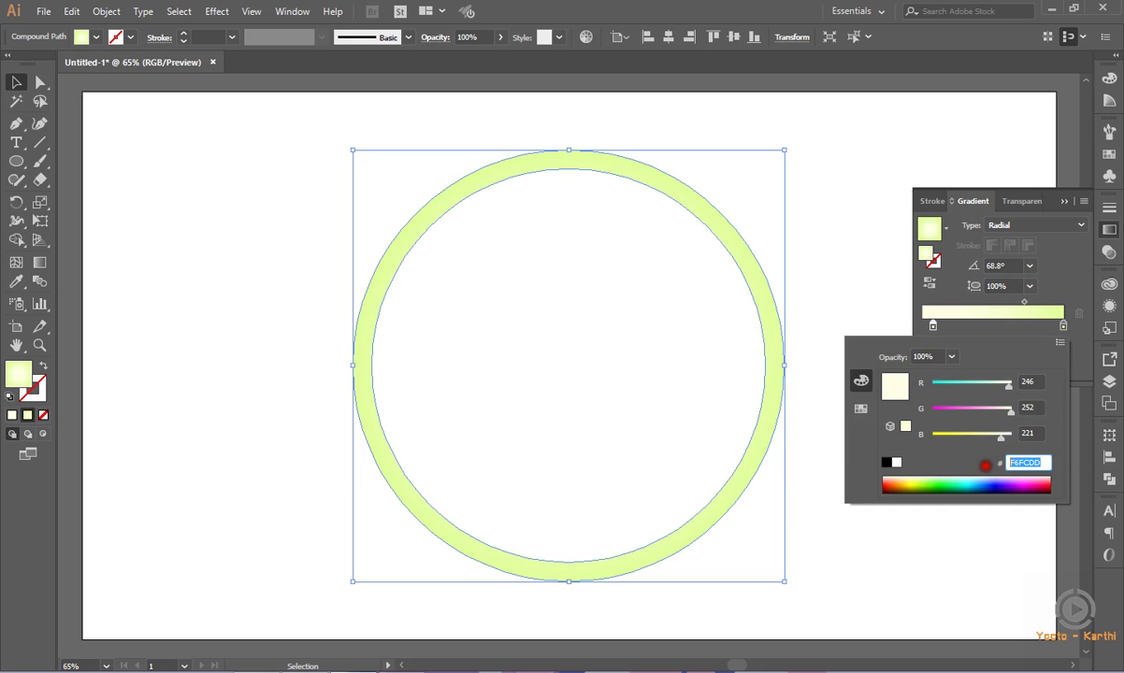
key(BackSpace)
key(Return)
Add a middle gradient stop at 76% and give it a darker green
click(992, 325)
double_click(1003, 368)
text(76)
key(Return)
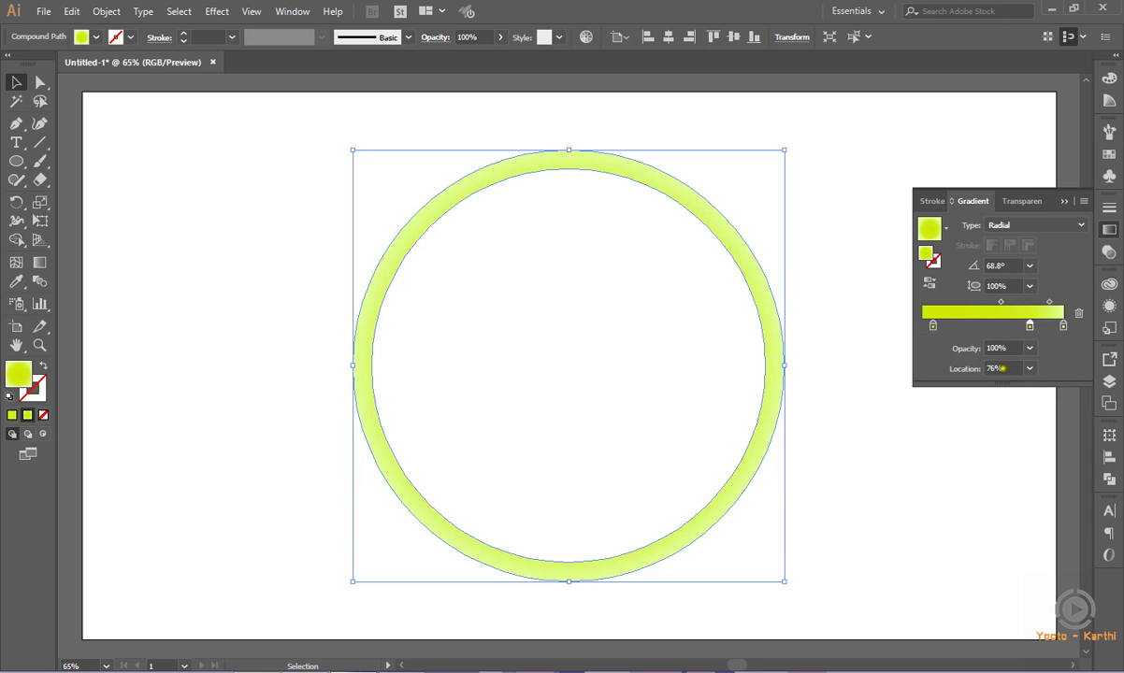
double_click(1030, 326)
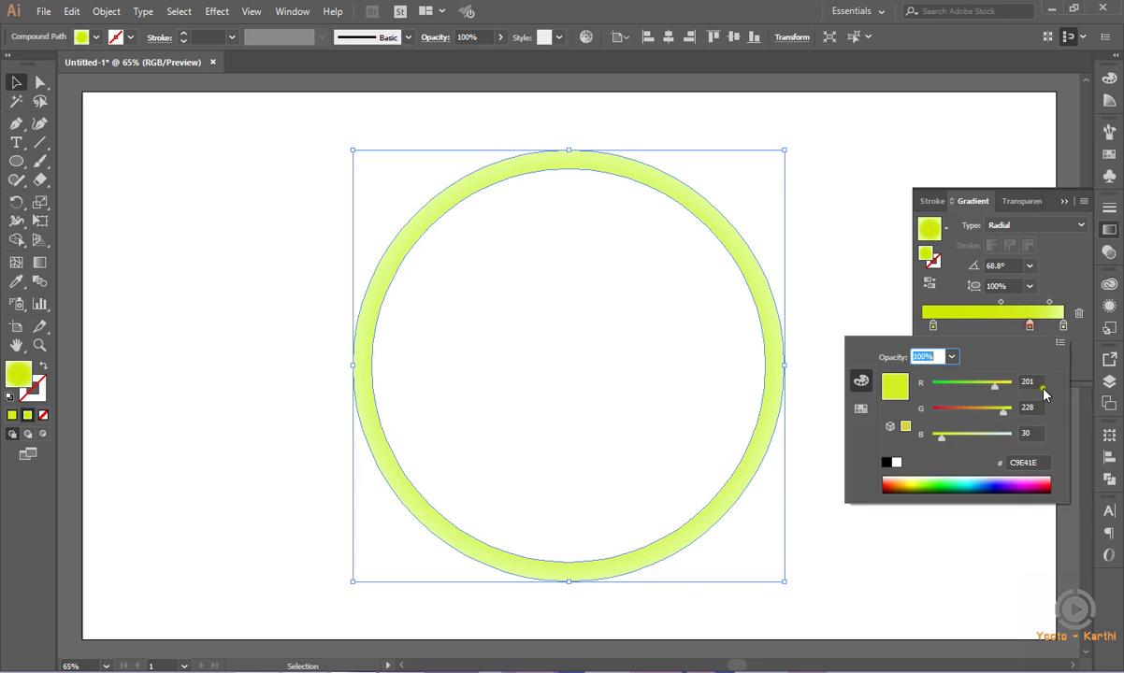
double_click(1029, 462)
key(BackSpace)
text(728BF00)
drag(961, 459, 1061, 327)
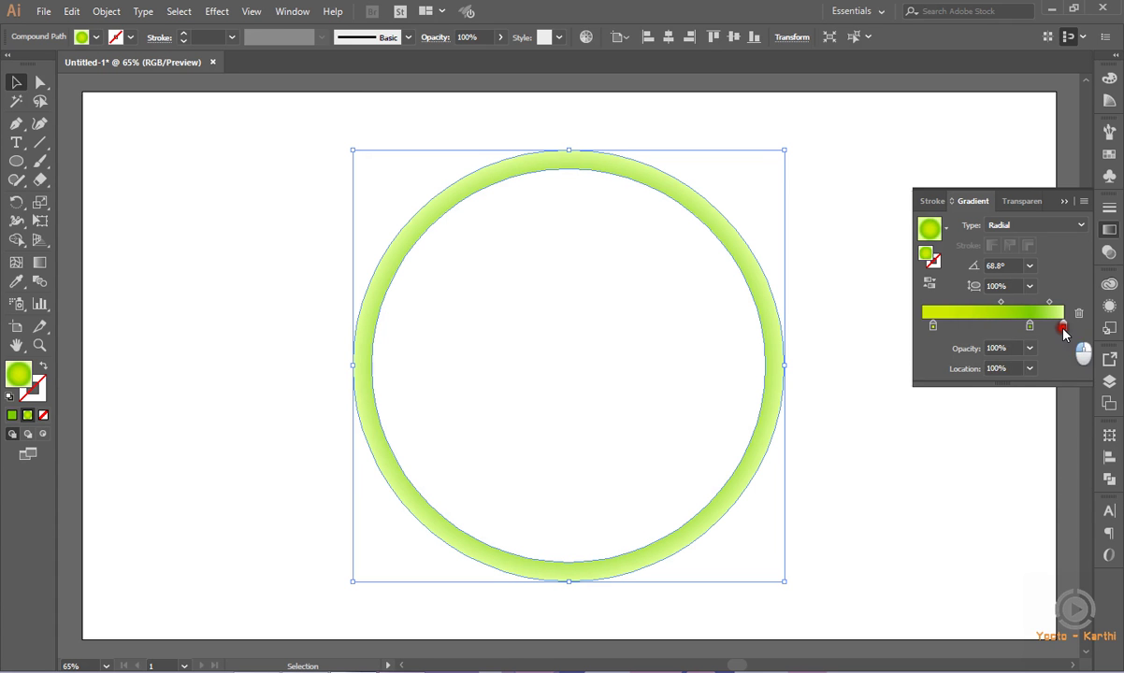
Set the right gradient stop to dark green 3A7F00
double_click(1062, 326)
click(1007, 462)
key(BackSpace)
text(3)
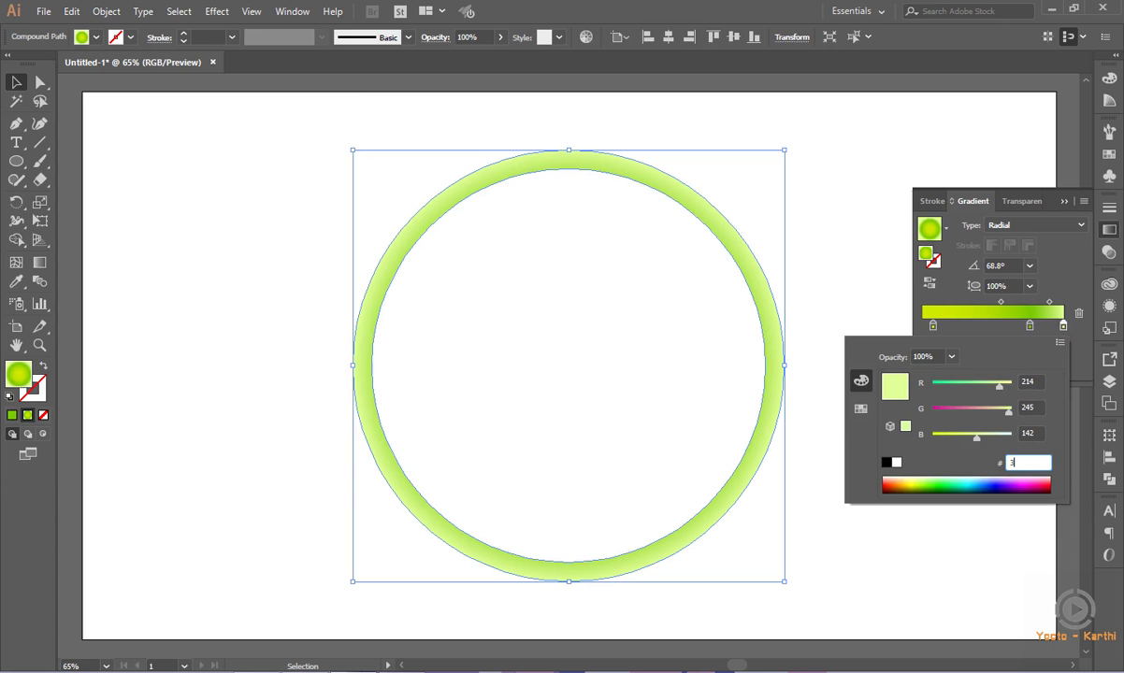
text(A7F00)
key(Return)
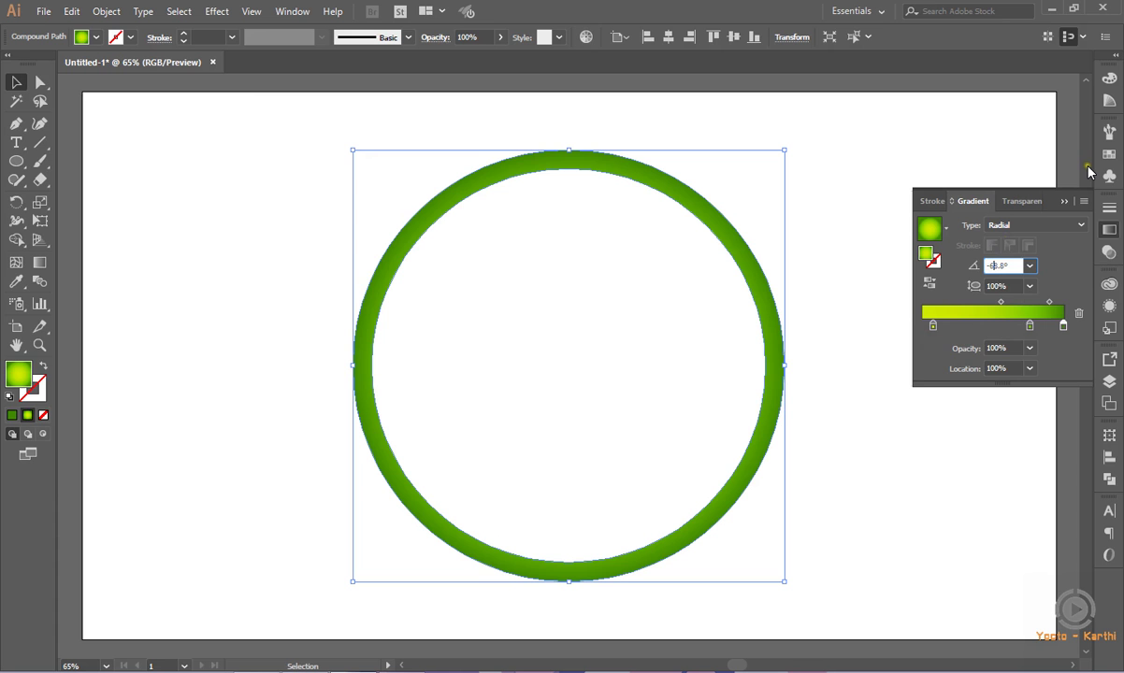
Correct the gradient angle to 68.8° and set the first midpoint to 57%
key(Home)
key(Delete)
key(Return)
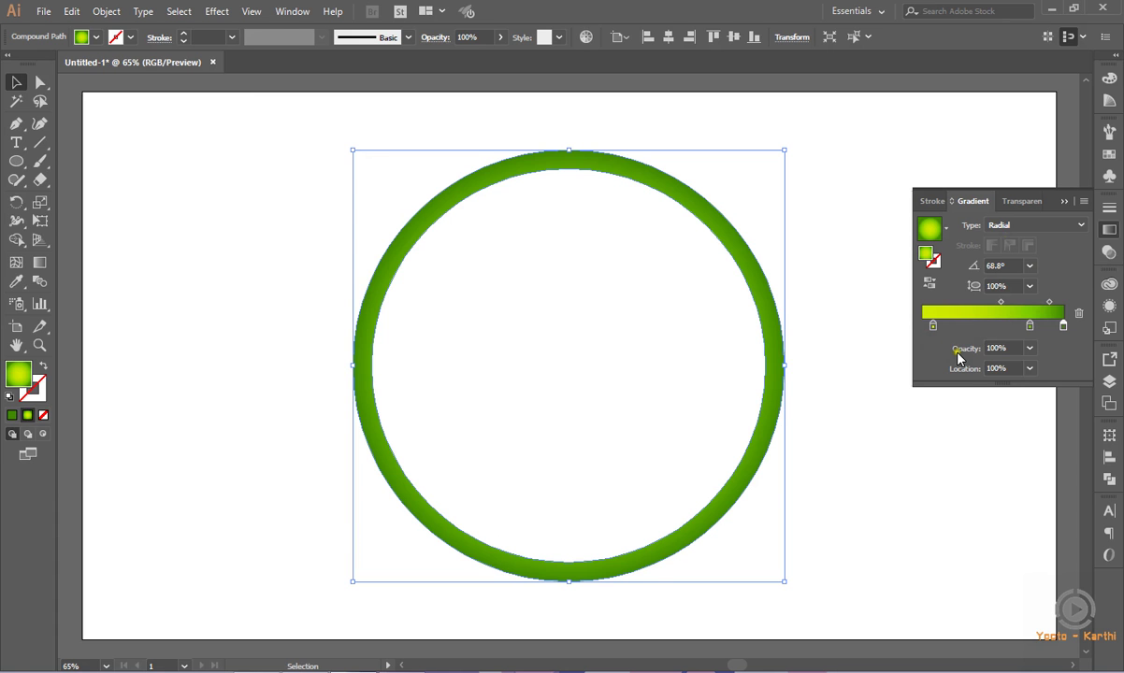
click(971, 350)
click(1017, 319)
click(1002, 303)
click(963, 369)
text(57)
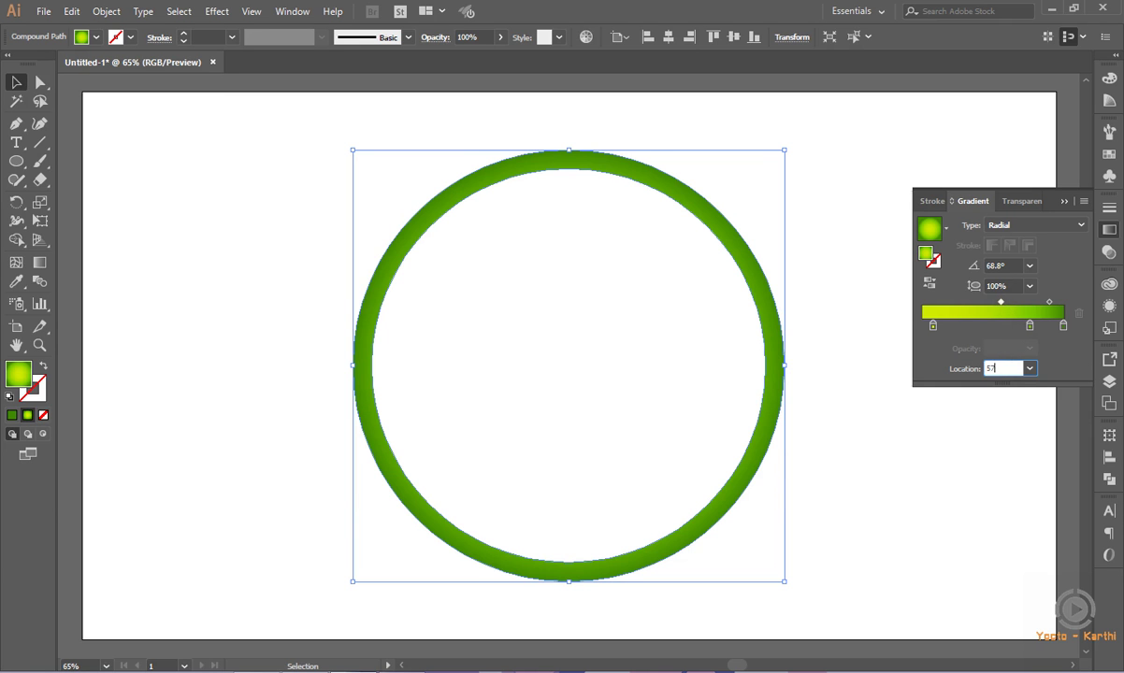
key(Return)
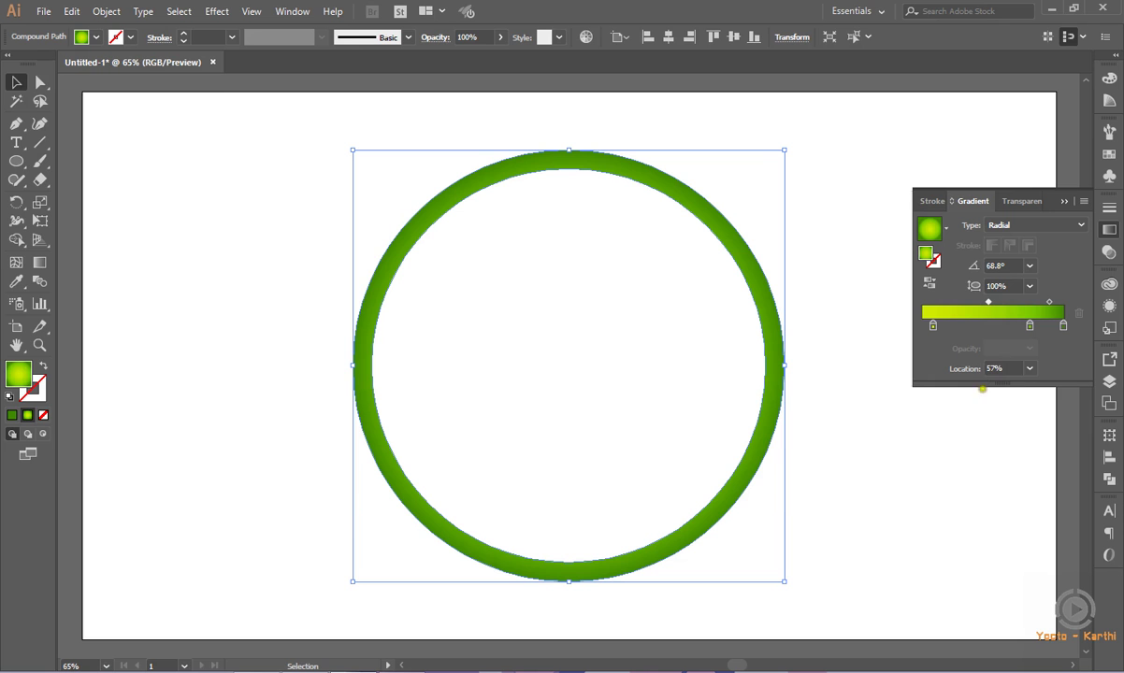
Slide the midpoint, then drag the middle colour stop from 76% to about 24%
drag(989, 310, 940, 313)
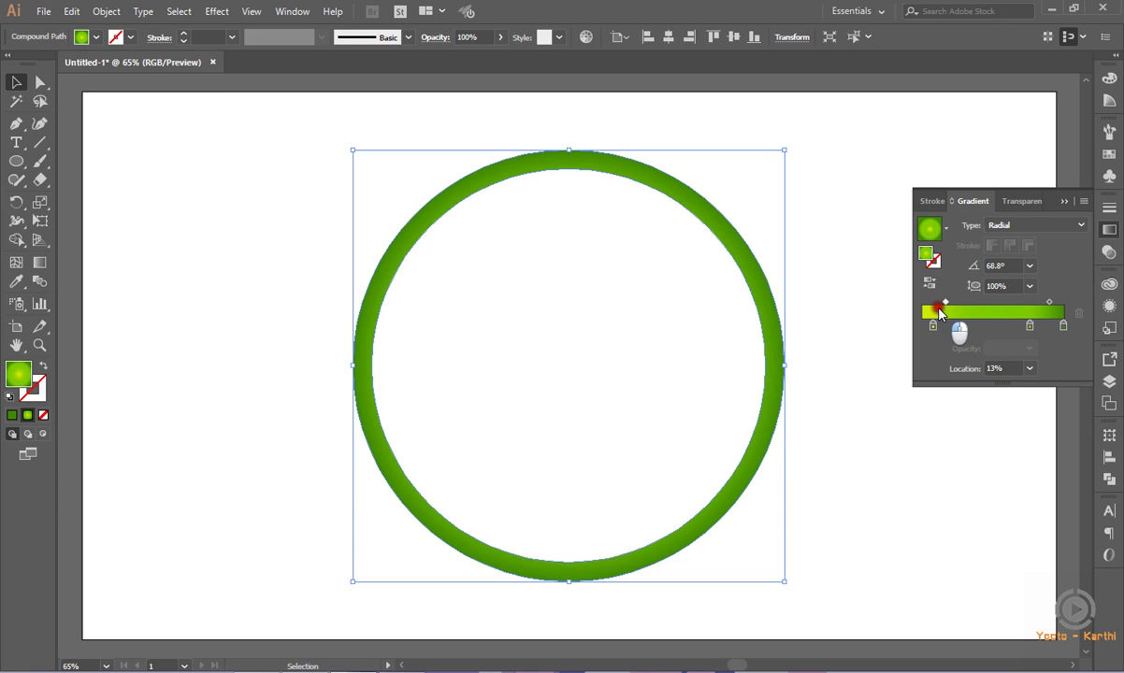
drag(940, 312, 1017, 302)
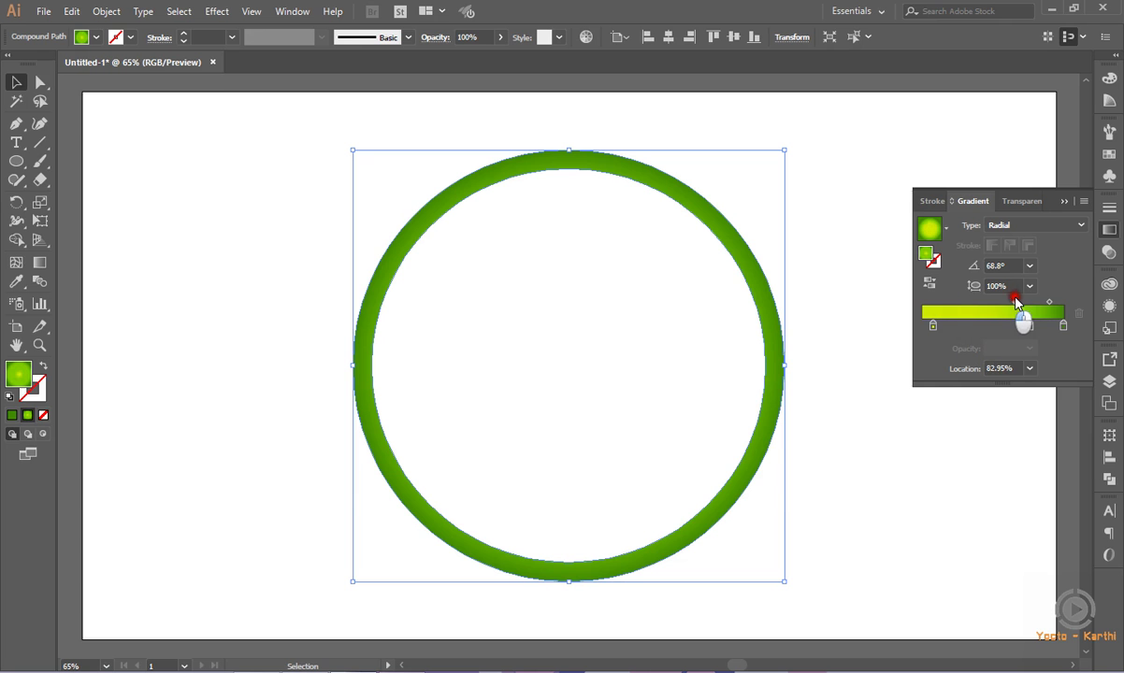
click(995, 327)
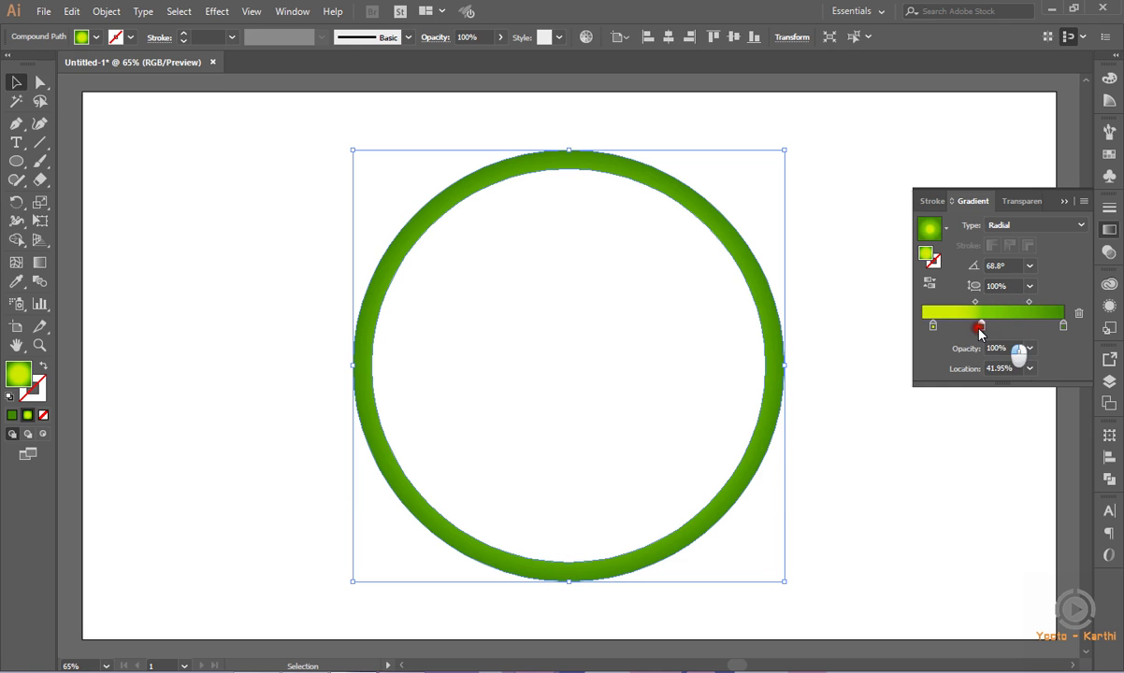
drag(998, 334, 955, 329)
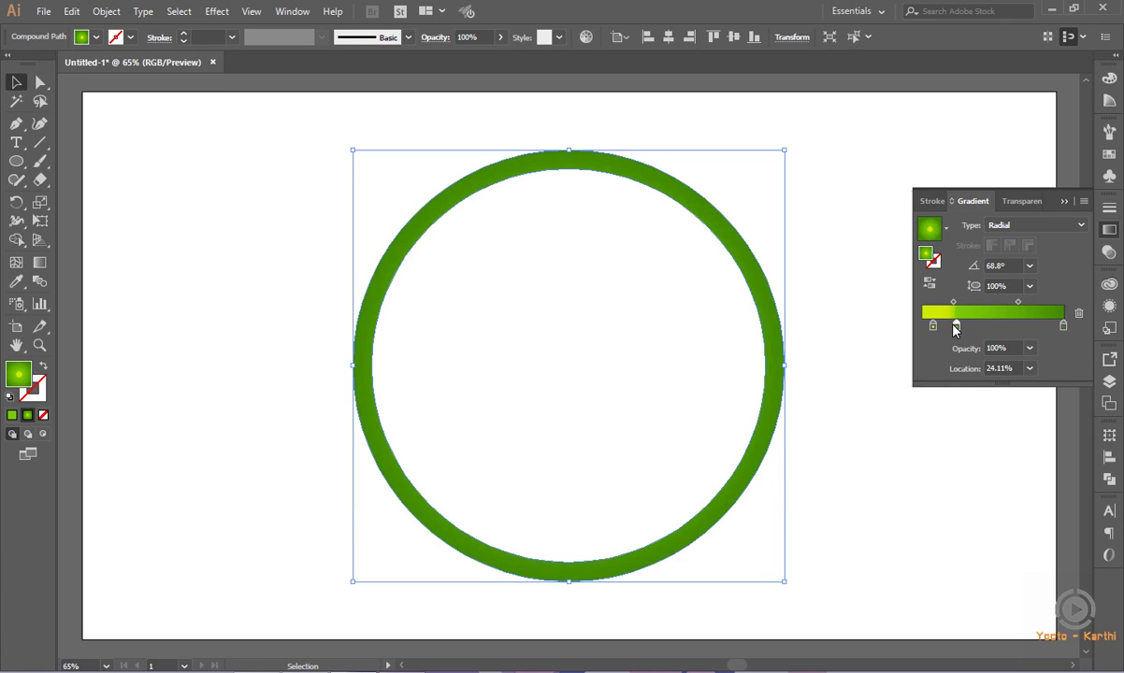
click(933, 327)
click(932, 326)
click(1010, 225)
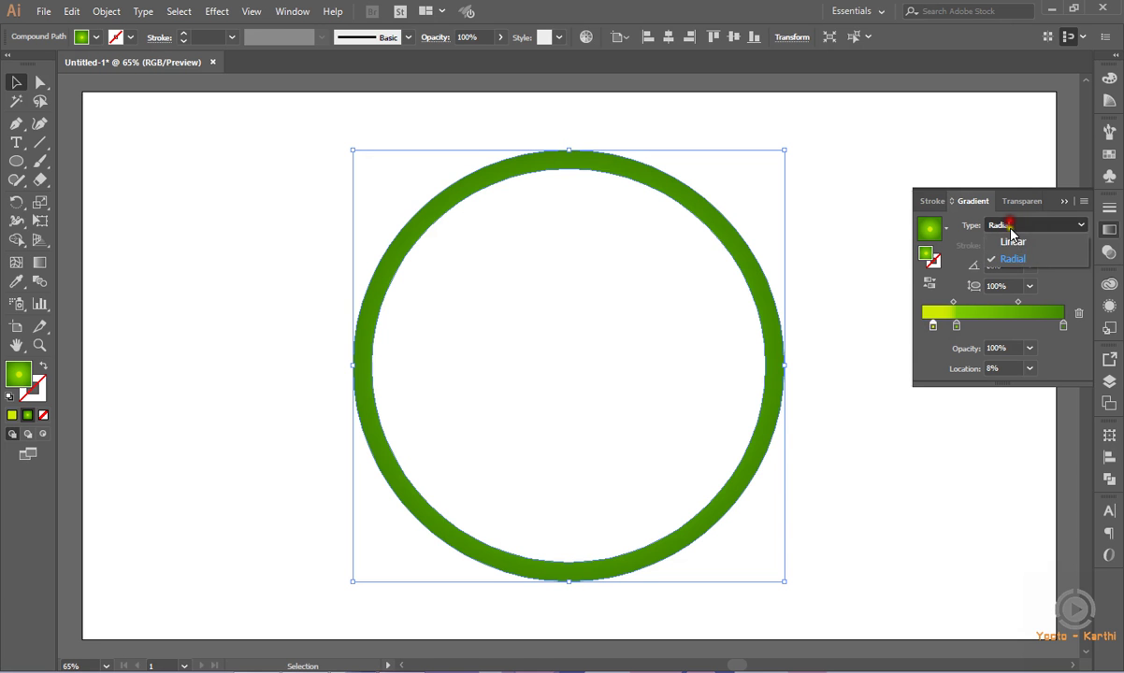
Switch the ring's gradient to Linear and place the middle stop at 76%
click(1012, 241)
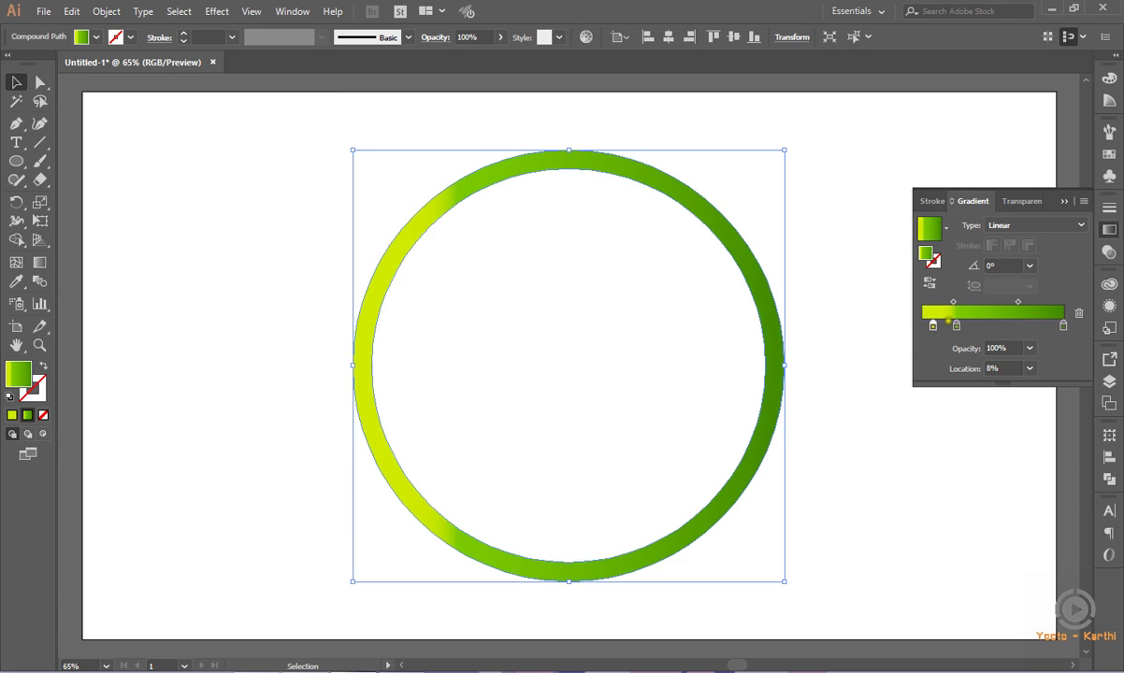
click(956, 326)
click(1001, 368)
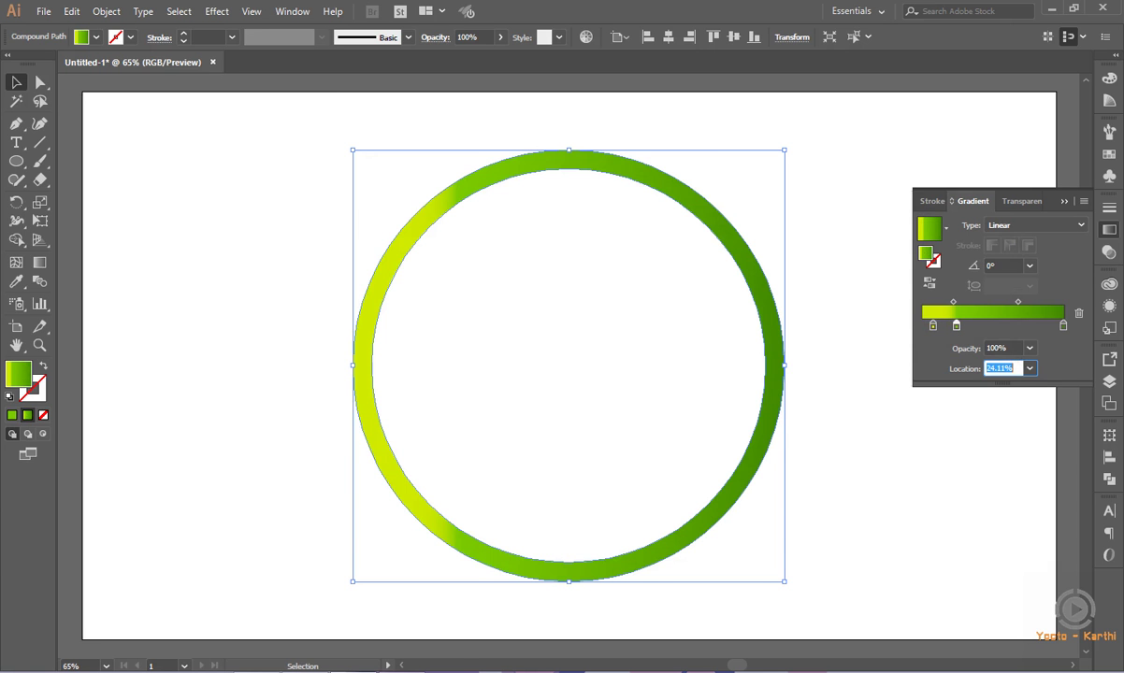
text(76)
key(Return)
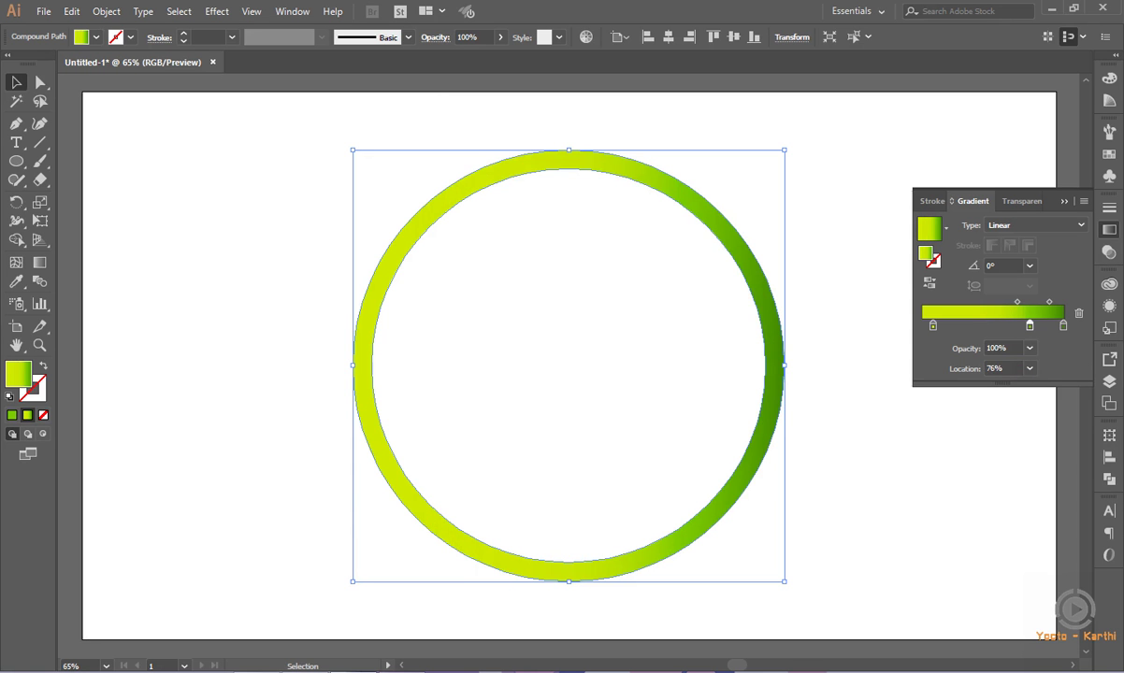
Set the gradient midpoints to 57% and 50%
click(1062, 326)
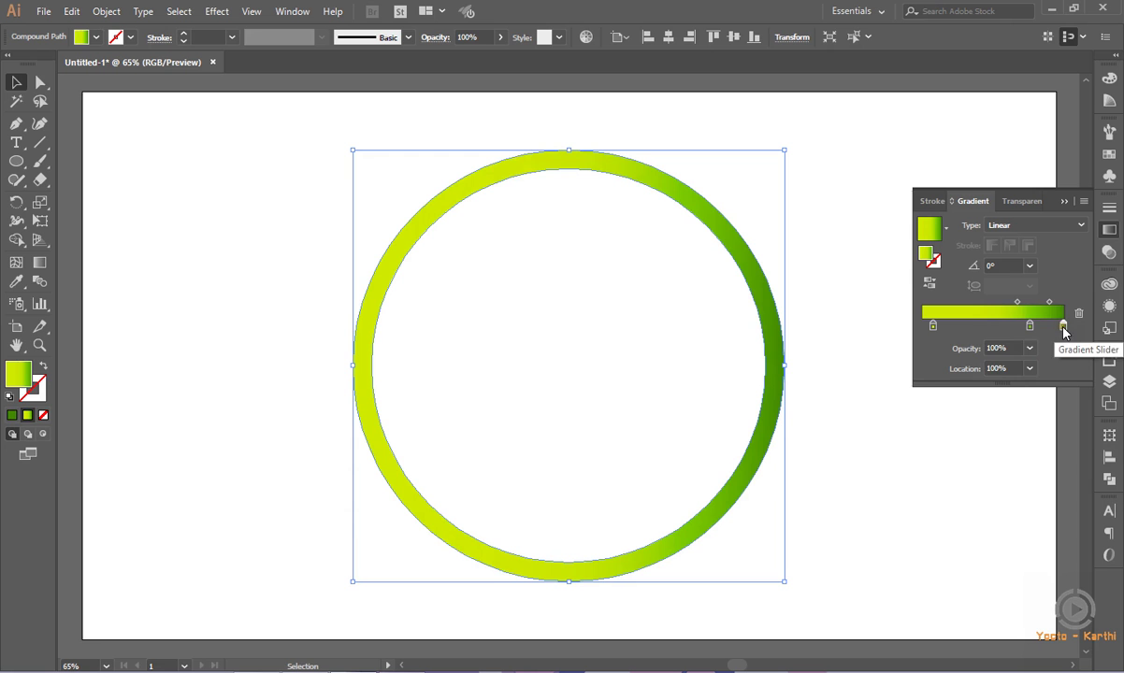
click(1017, 301)
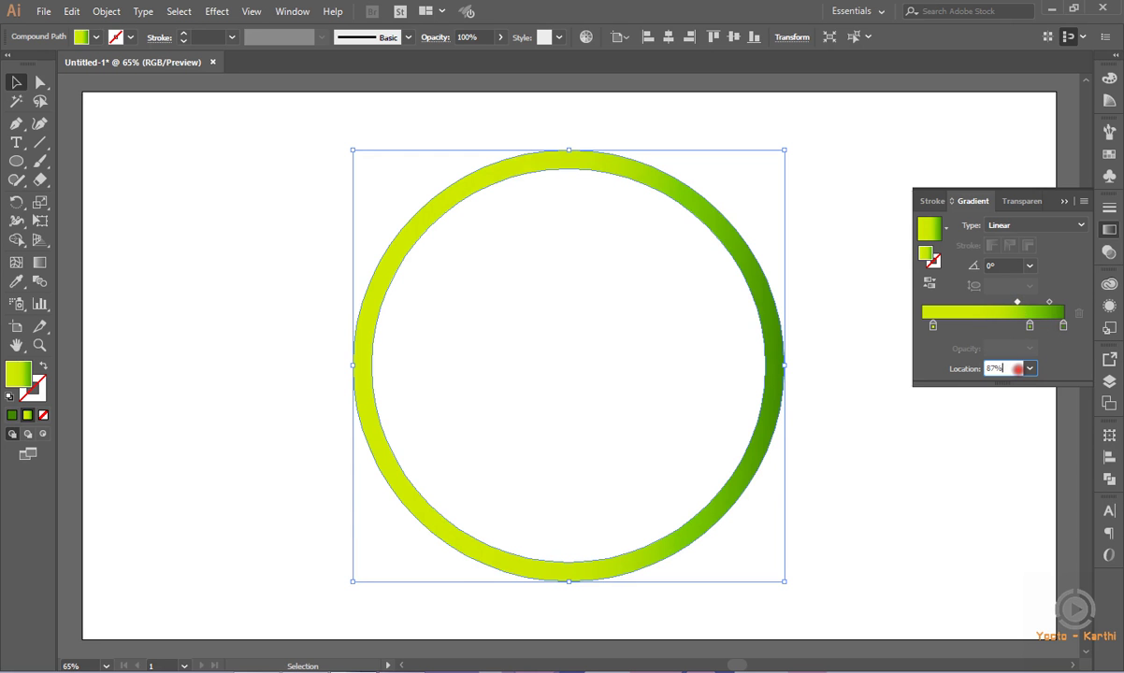
click(1002, 369)
text(57)
key(Return)
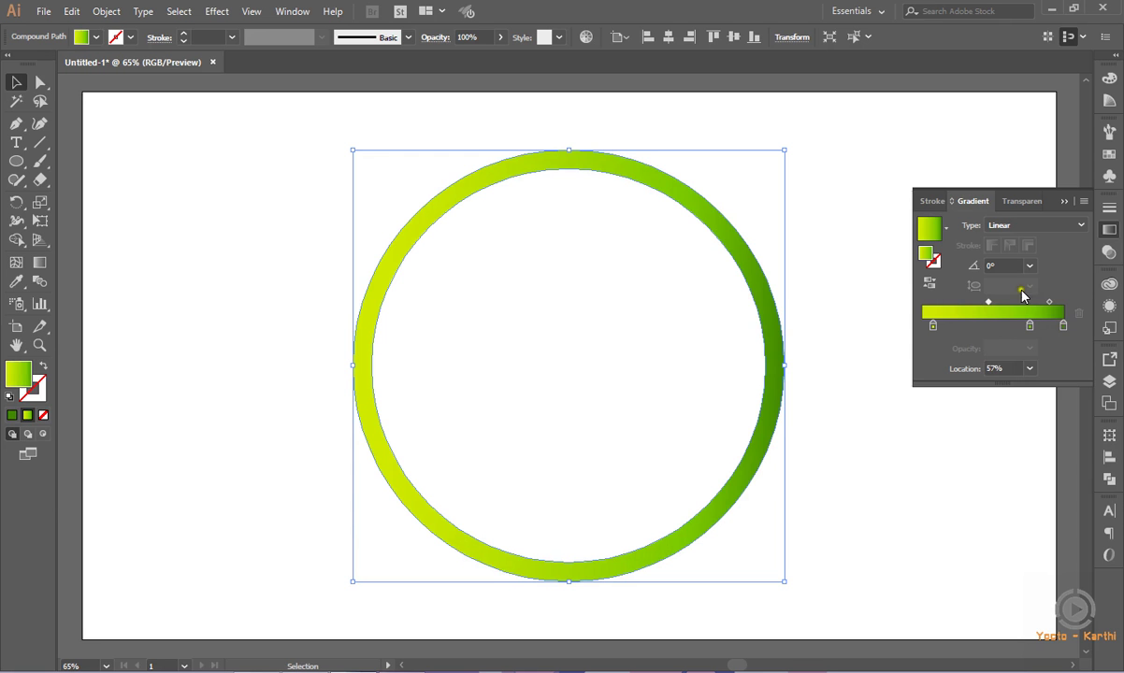
click(1050, 302)
click(1003, 369)
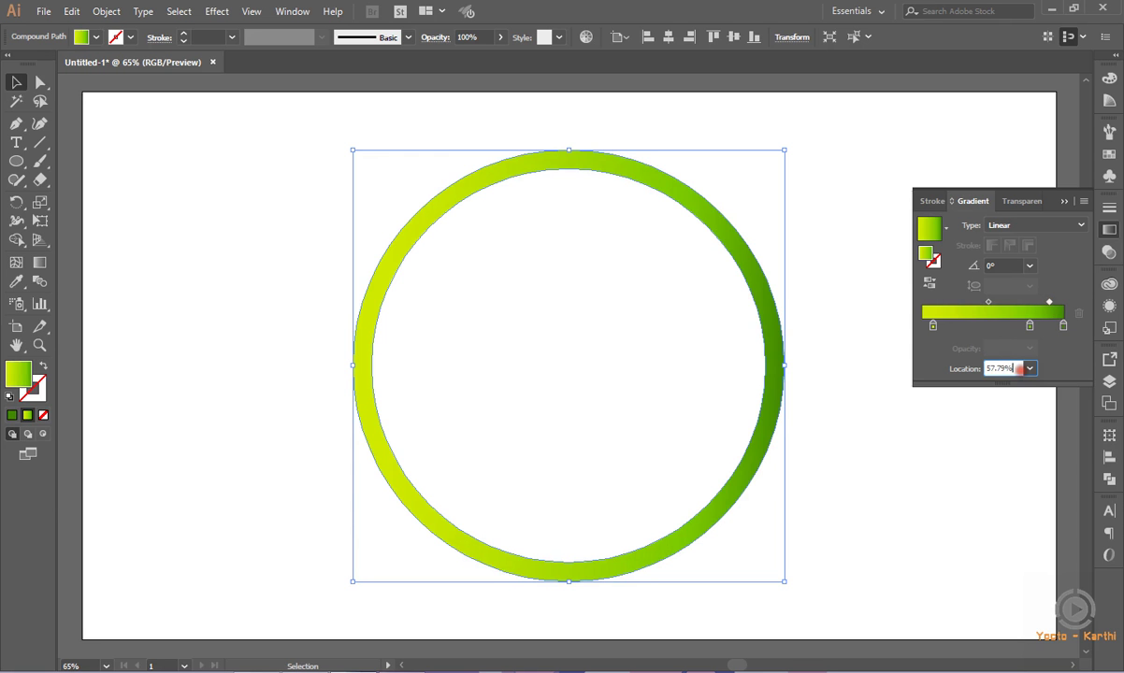
text(50)
key(Return)
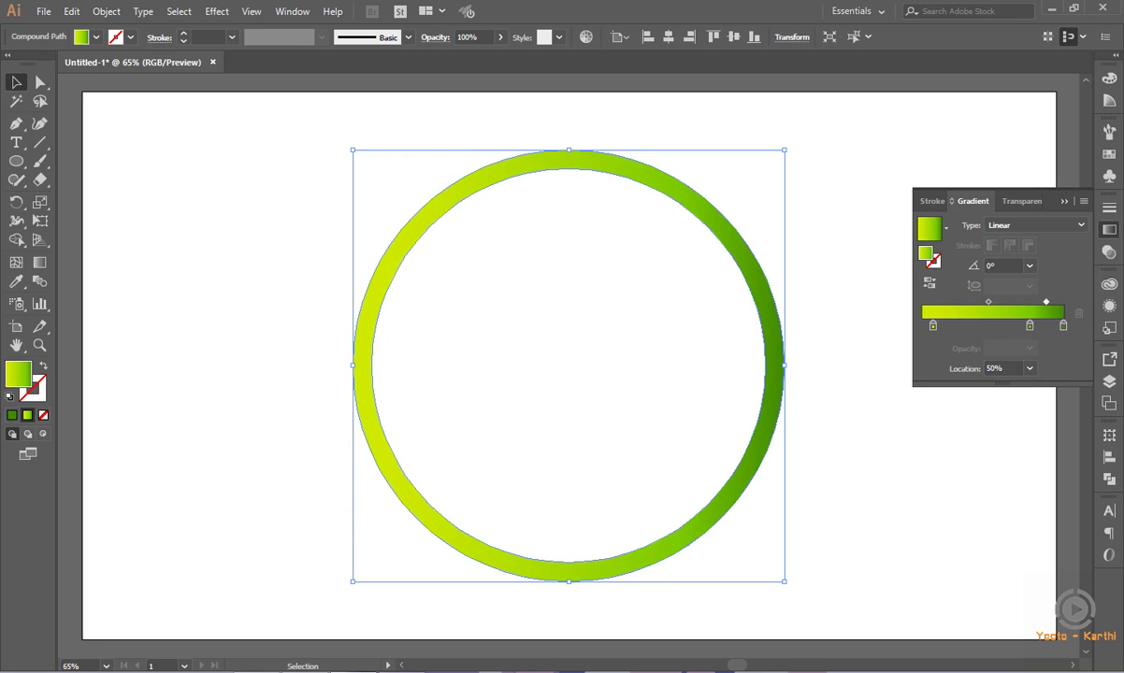
Rotate the gradient to 90° so it runs vertically, then deselect the ring
click(1027, 270)
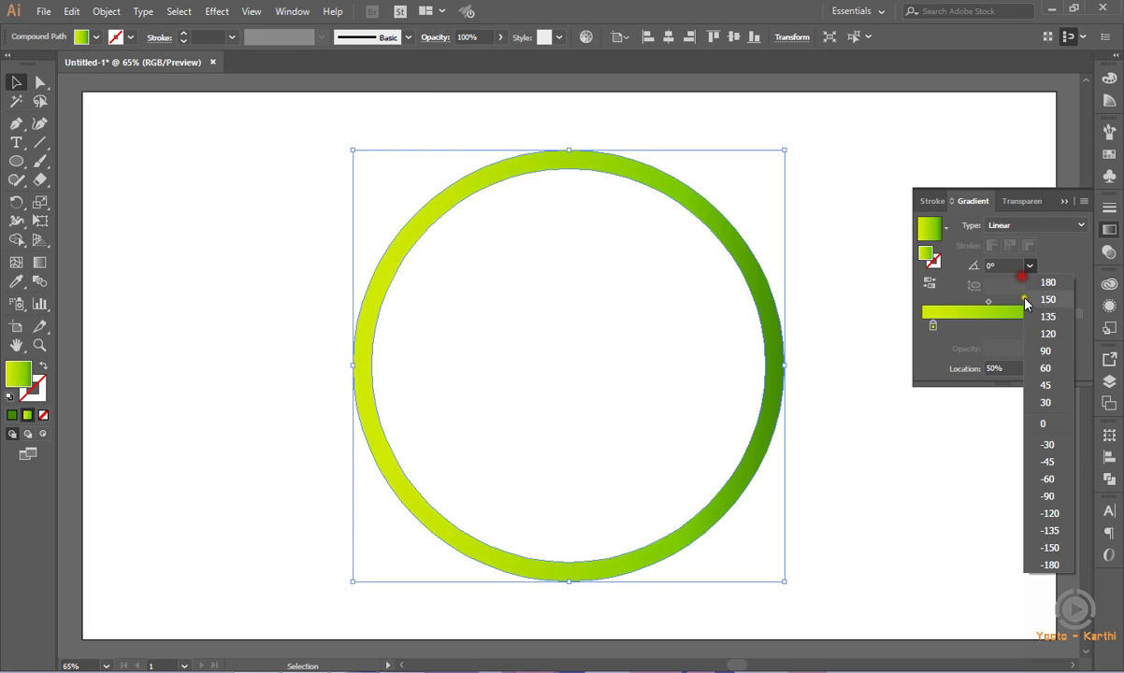
click(1045, 385)
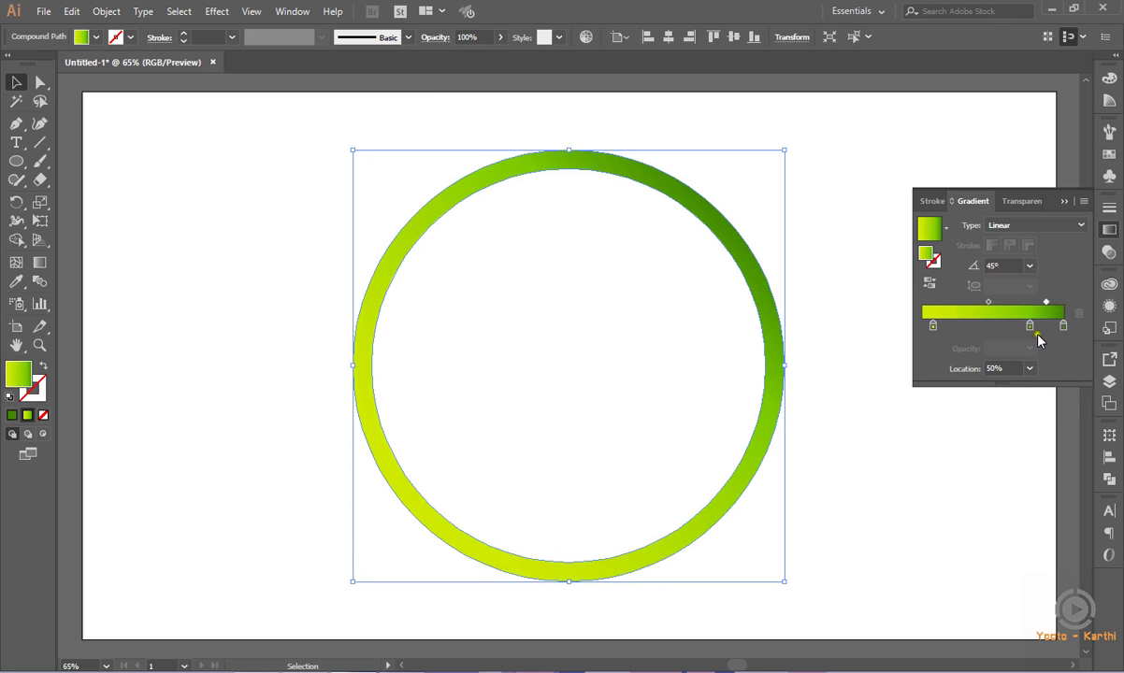
click(1030, 265)
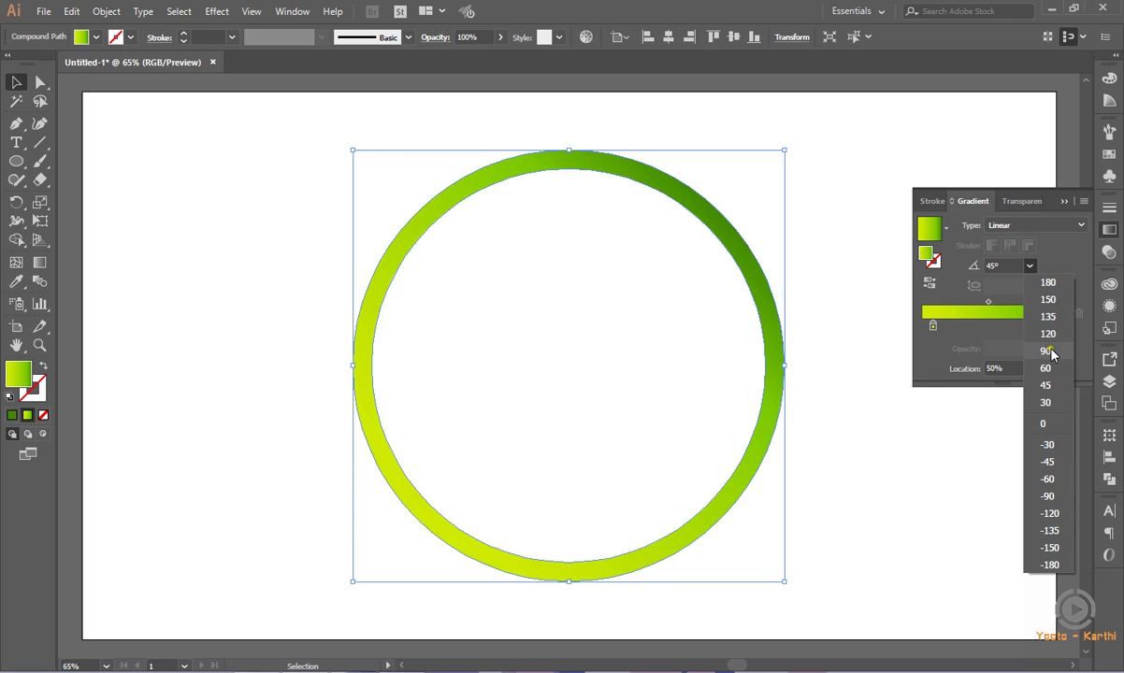
click(1047, 350)
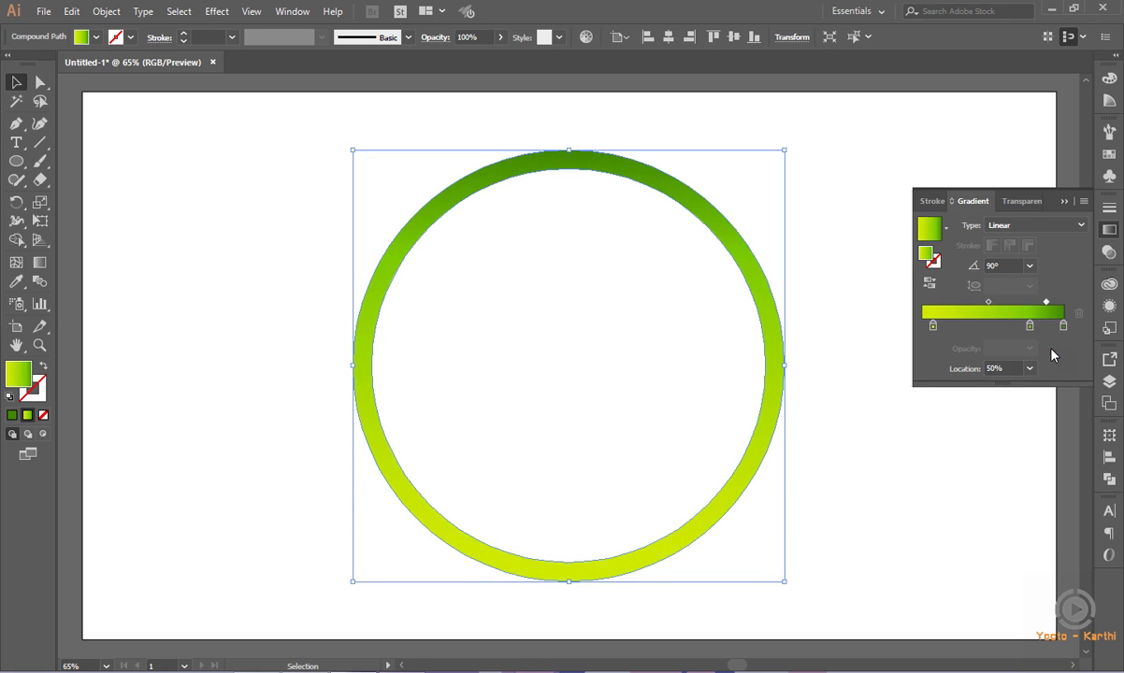
click(950, 266)
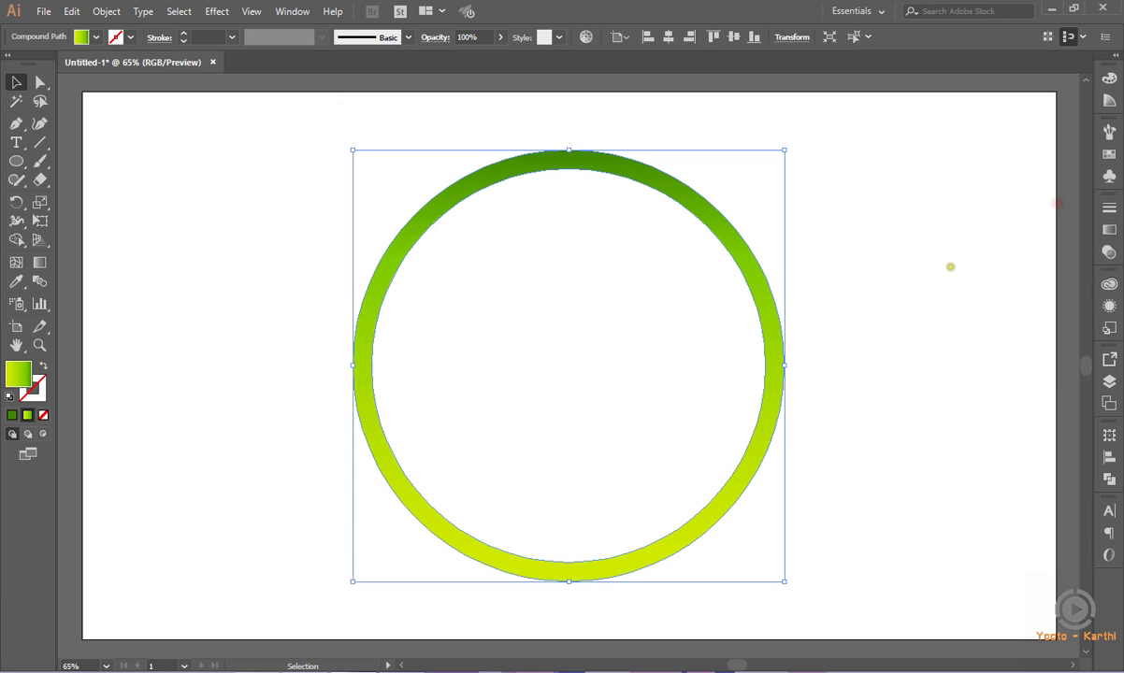
click(950, 266)
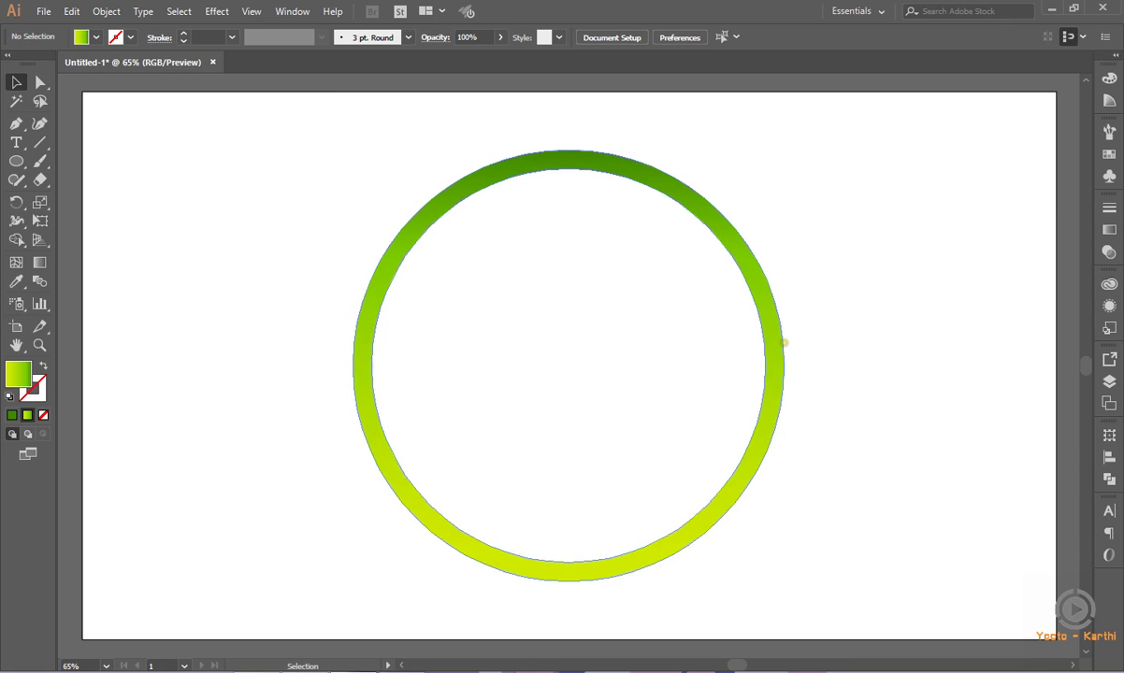
Draw a 770 × 770 px circle with the Ellipse tool
click(16, 161)
click(262, 185)
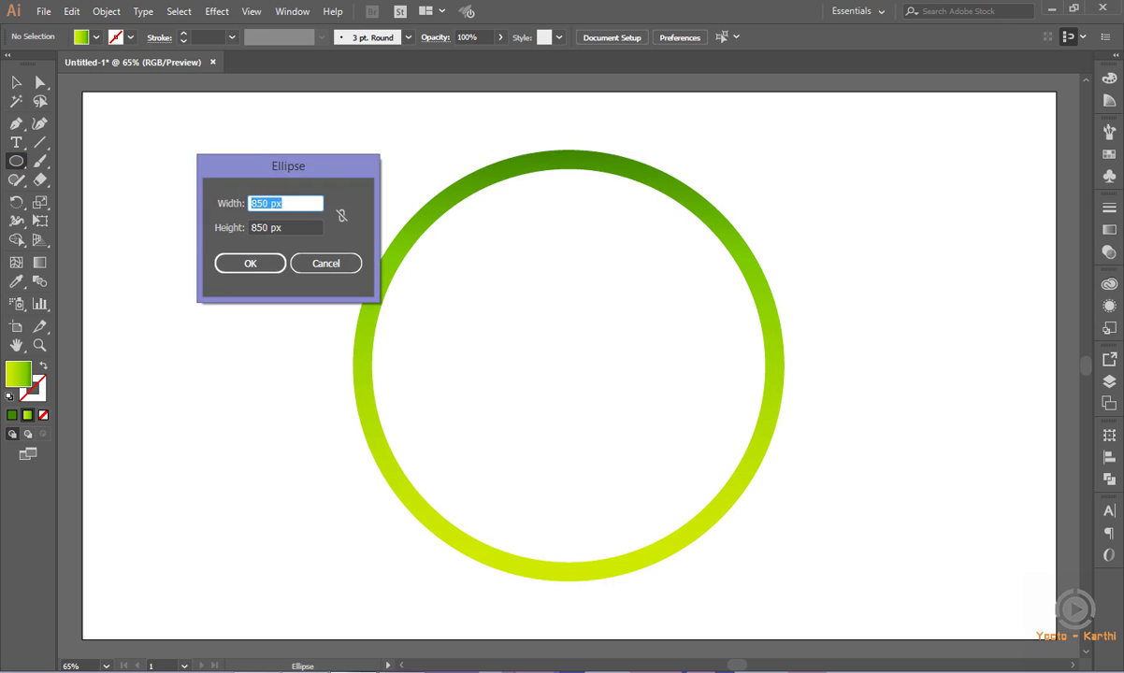
text(7)
text(7)
text(0)
key(Tab)
text(770)
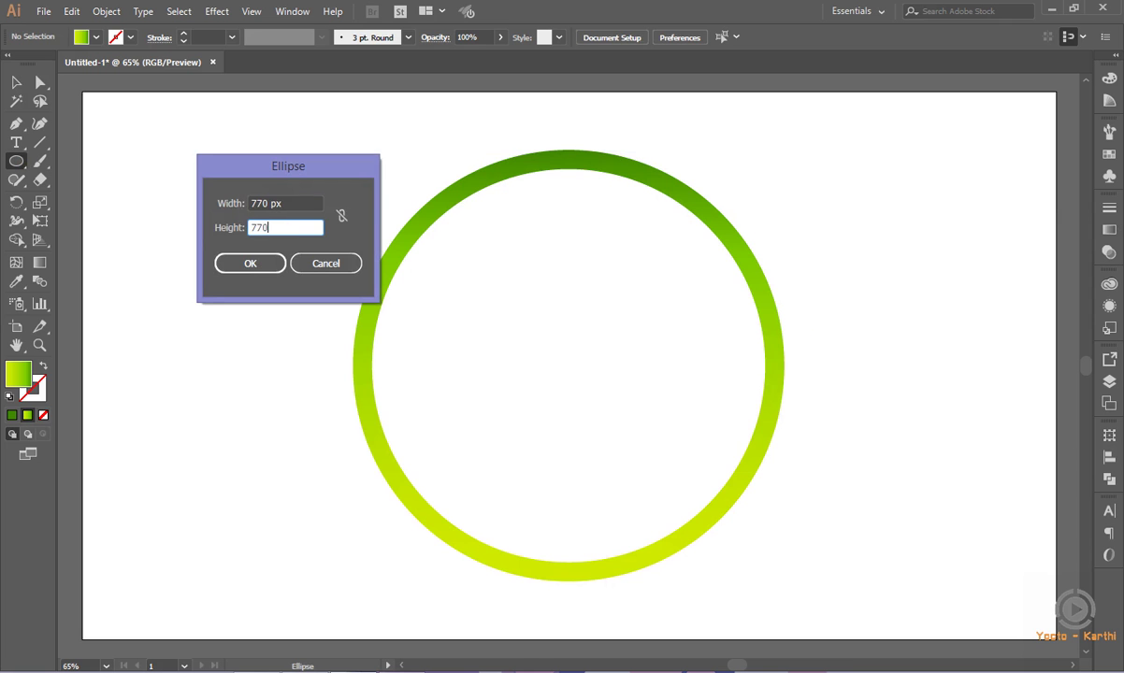
key(Return)
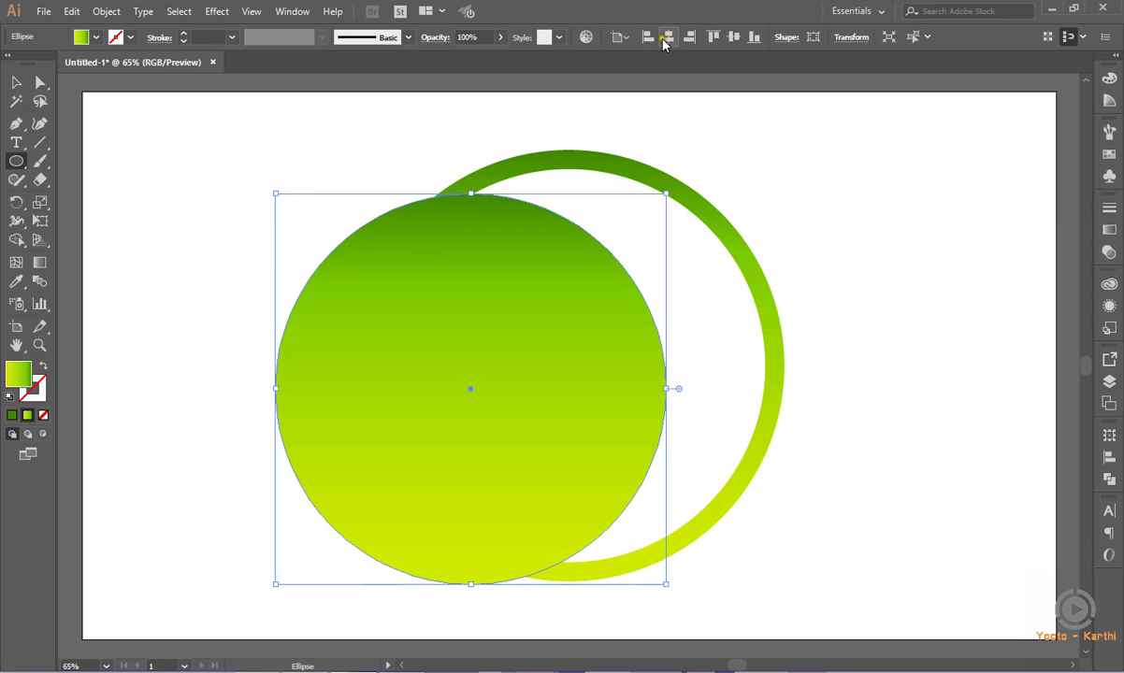
Align the new circle and the ring on horizontal and vertical centres
click(17, 82)
drag(348, 152, 468, 222)
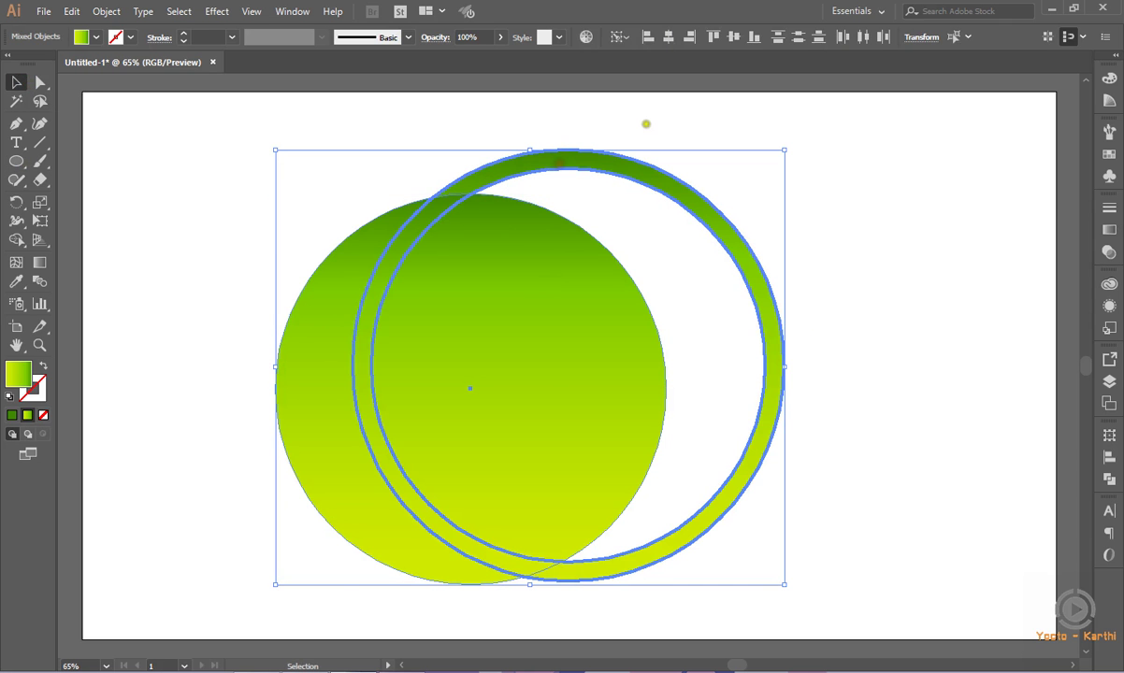
click(669, 36)
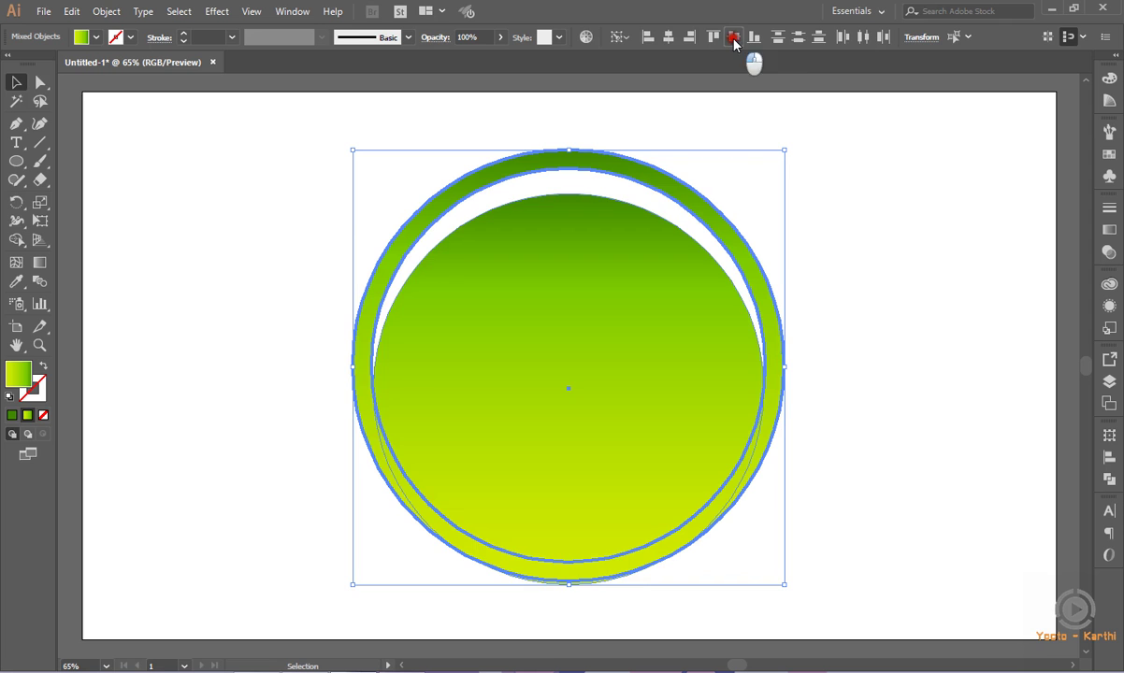
click(733, 36)
click(897, 249)
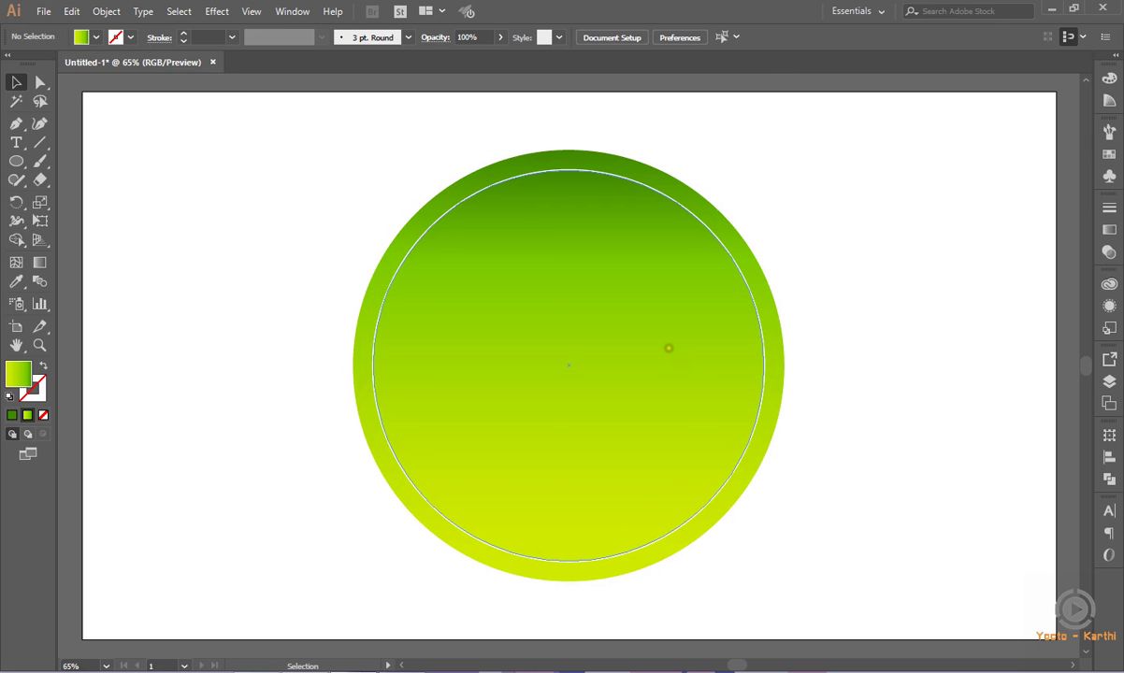
click(629, 327)
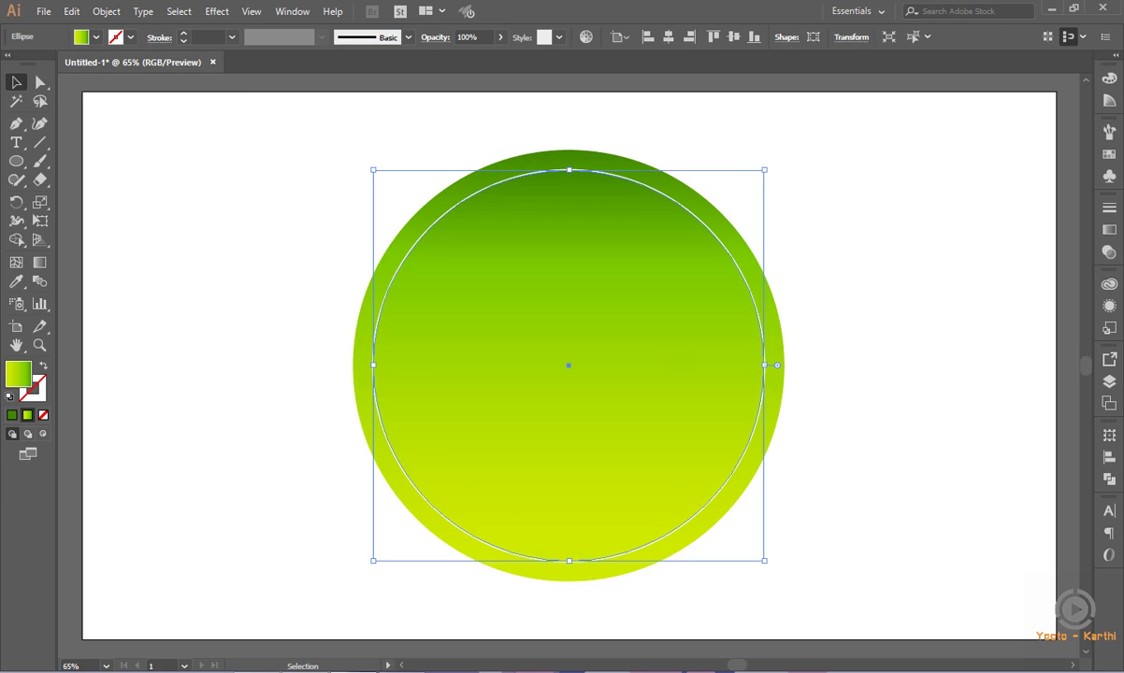
click(773, 322)
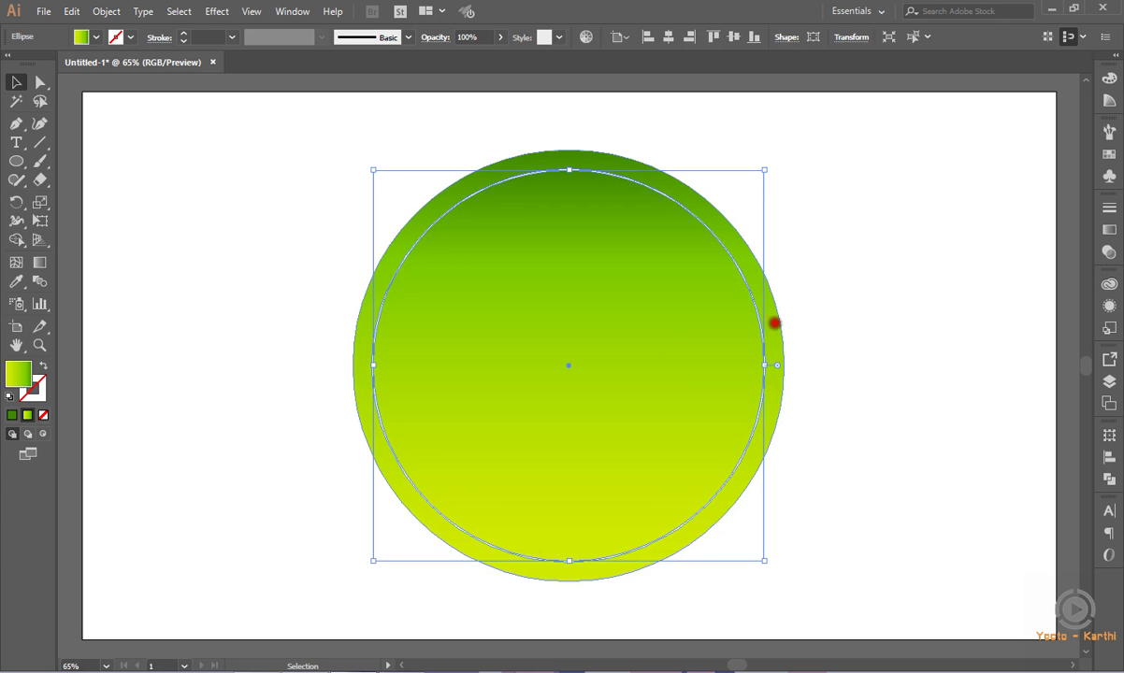
In Layers, move the ring's Compound Path above the inner circle
right_click(774, 323)
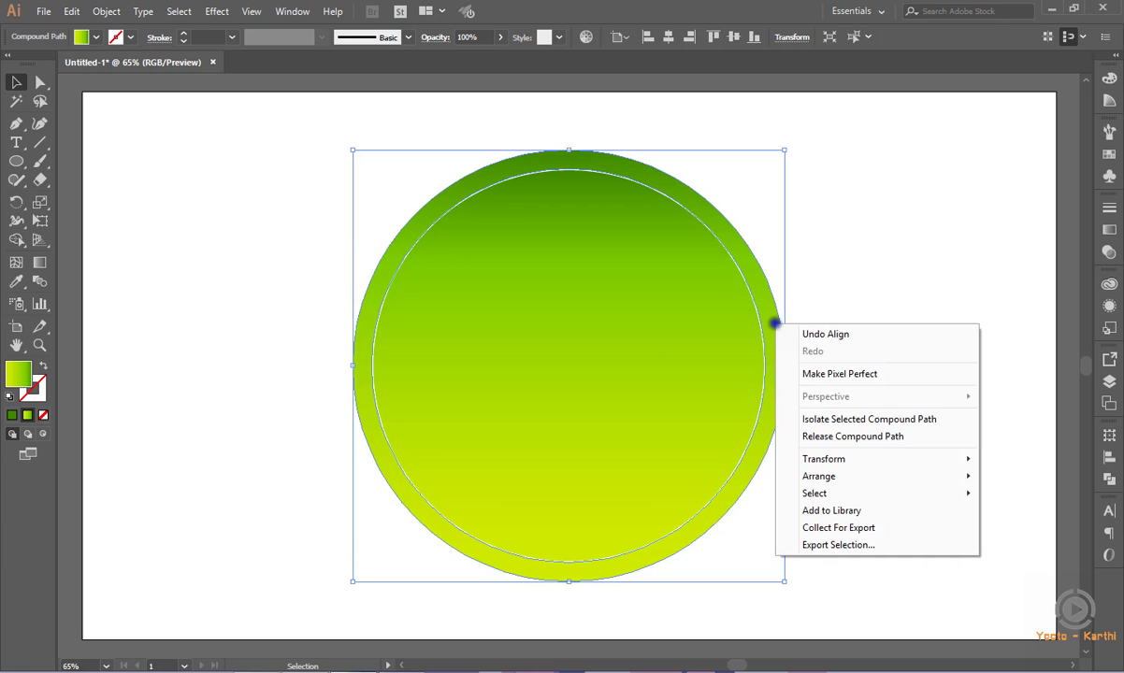
click(1099, 382)
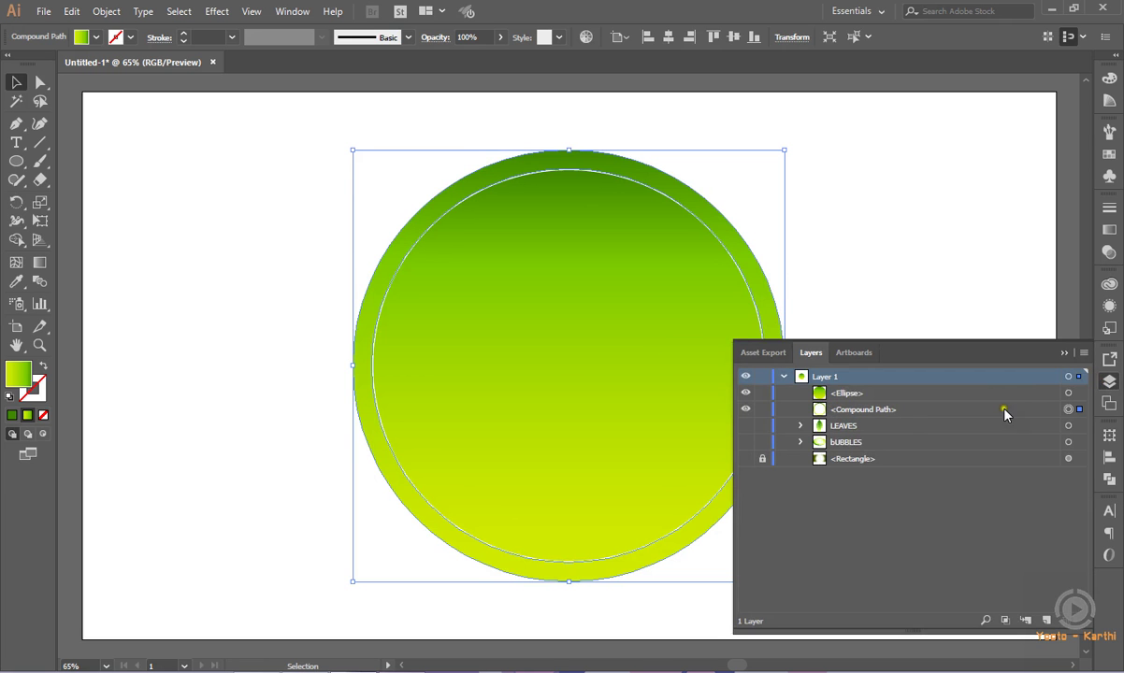
click(746, 409)
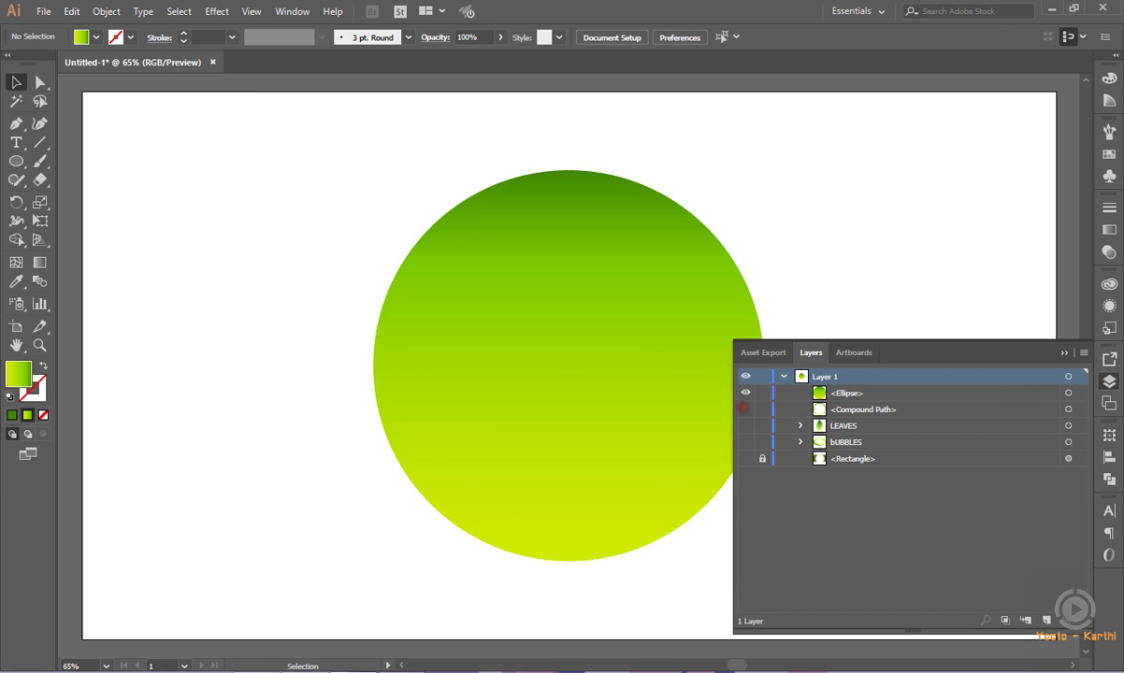
click(745, 409)
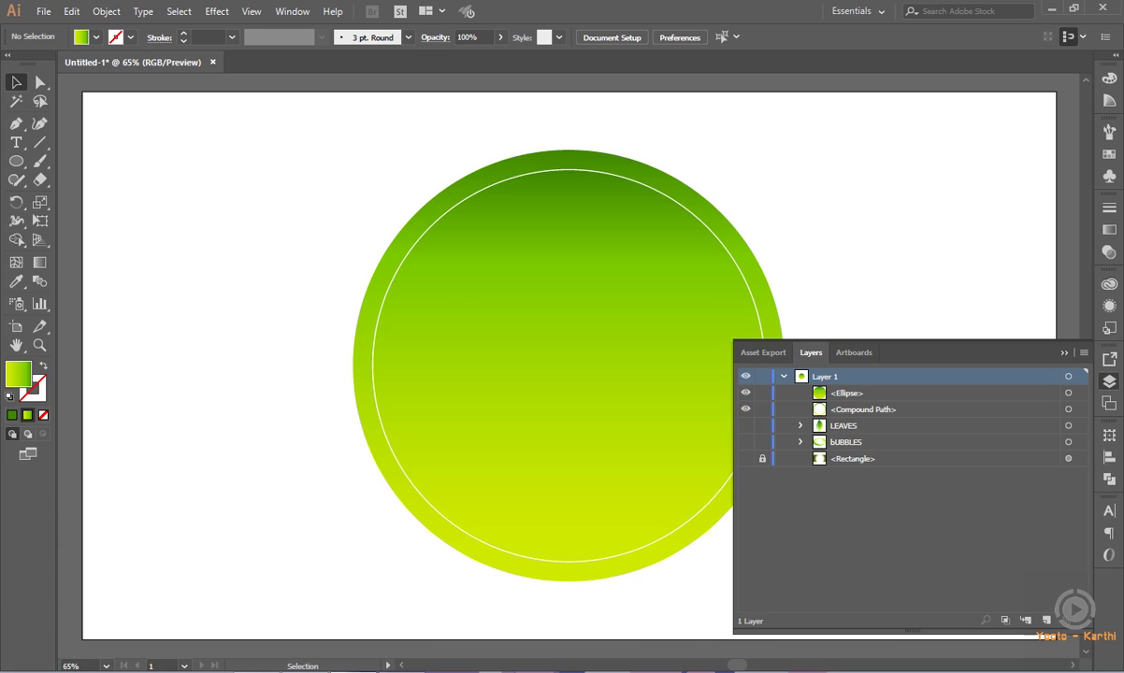
drag(842, 409, 884, 387)
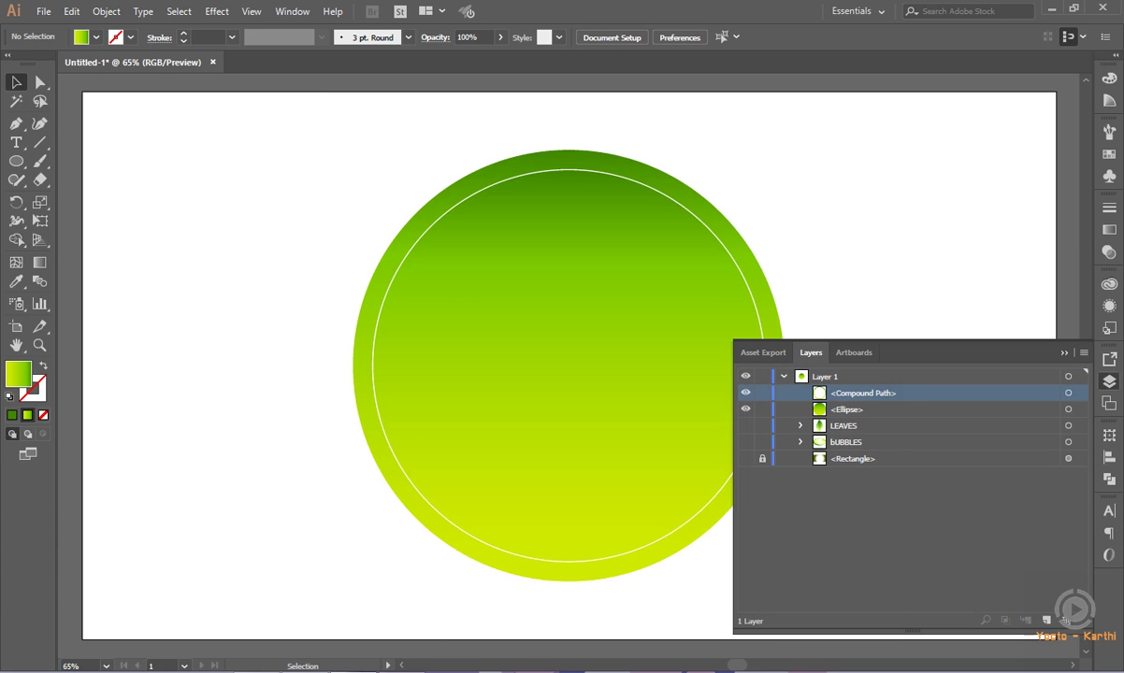
click(1068, 409)
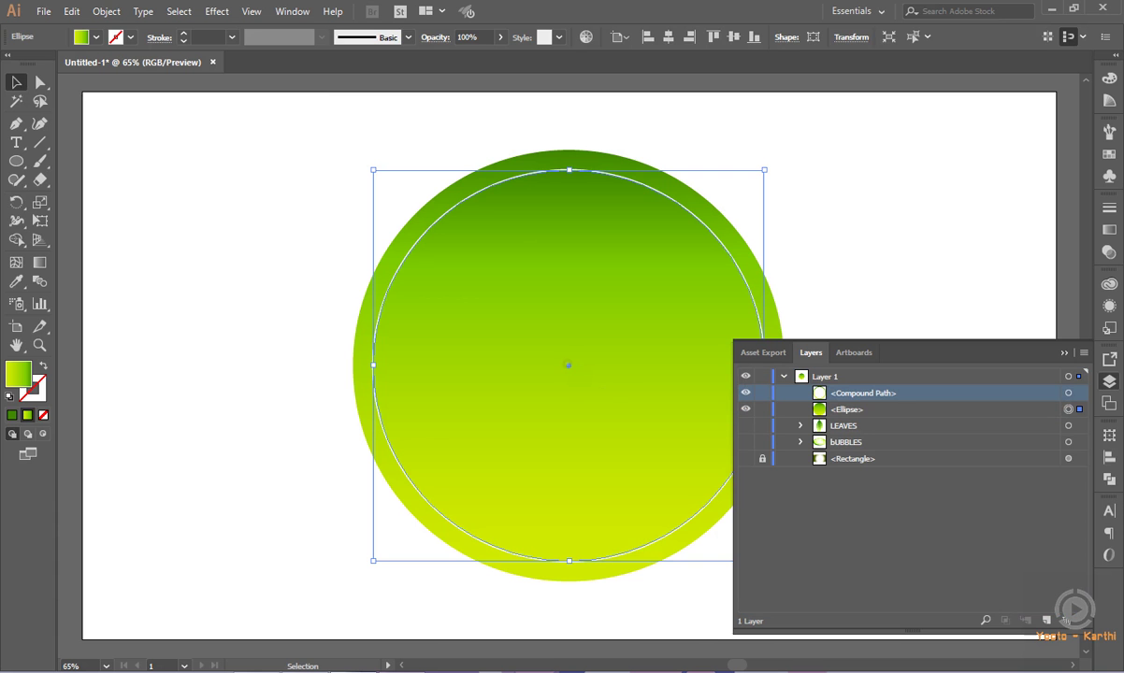
Duplicate the inner circle slightly up-left and give the lower circle a solid fill
click(136, 202)
drag(467, 304, 453, 291)
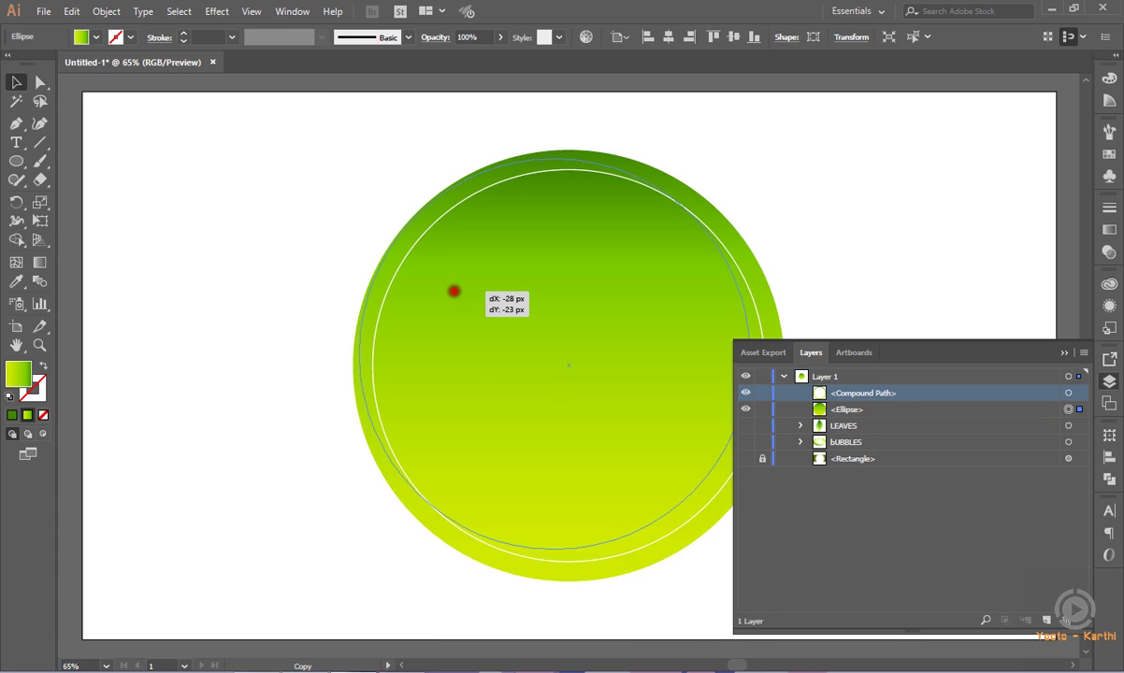
drag(453, 291, 453, 290)
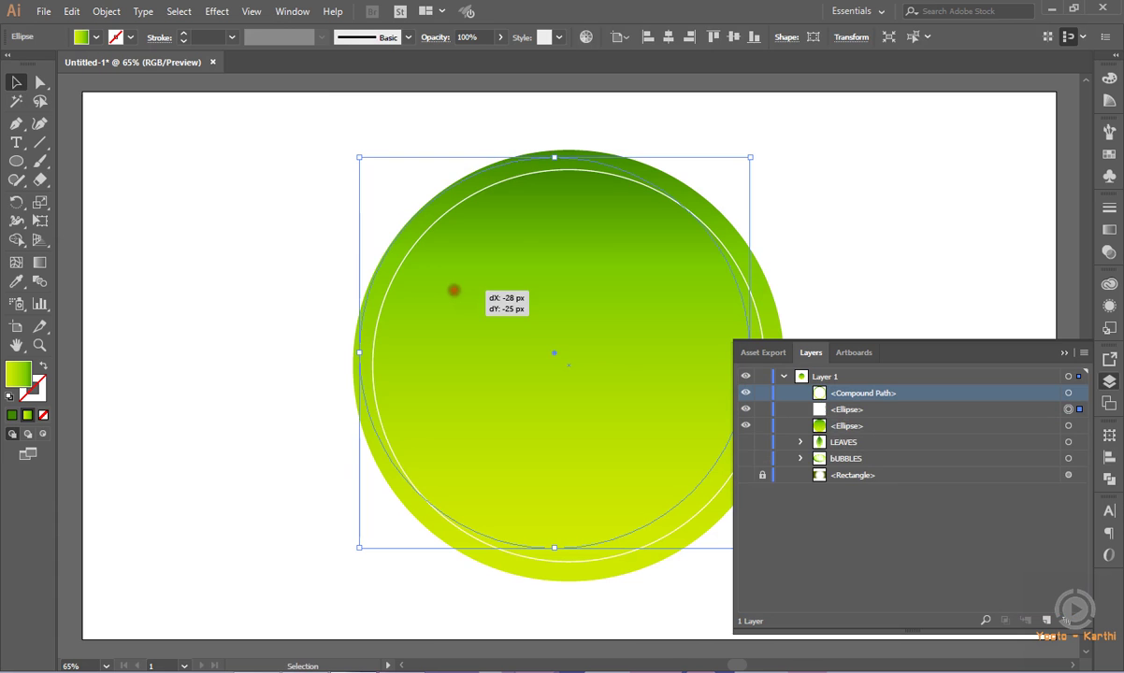
click(1067, 426)
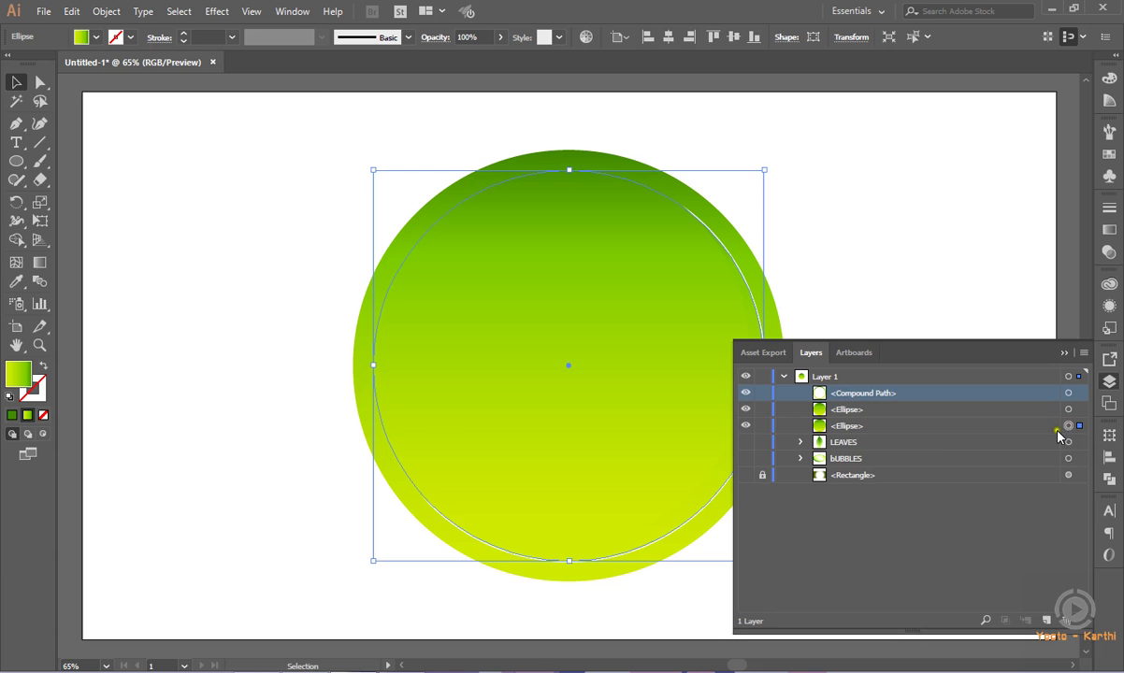
click(11, 415)
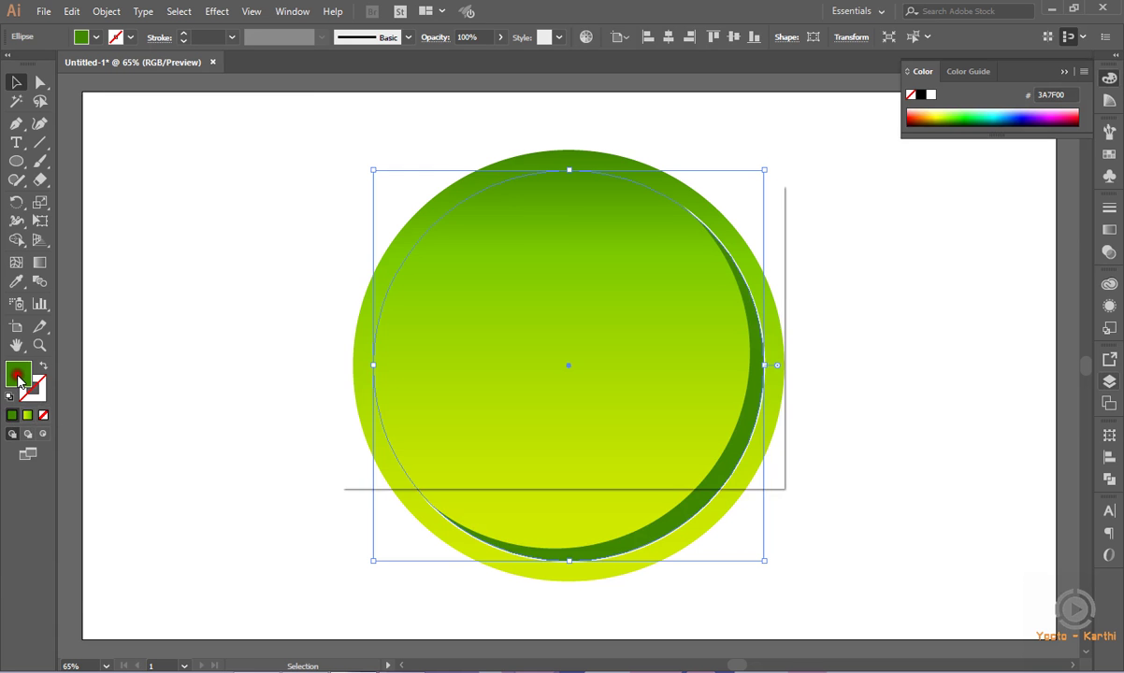
Fill the lower inner circle with solid grey 4D4D4D
double_click(18, 378)
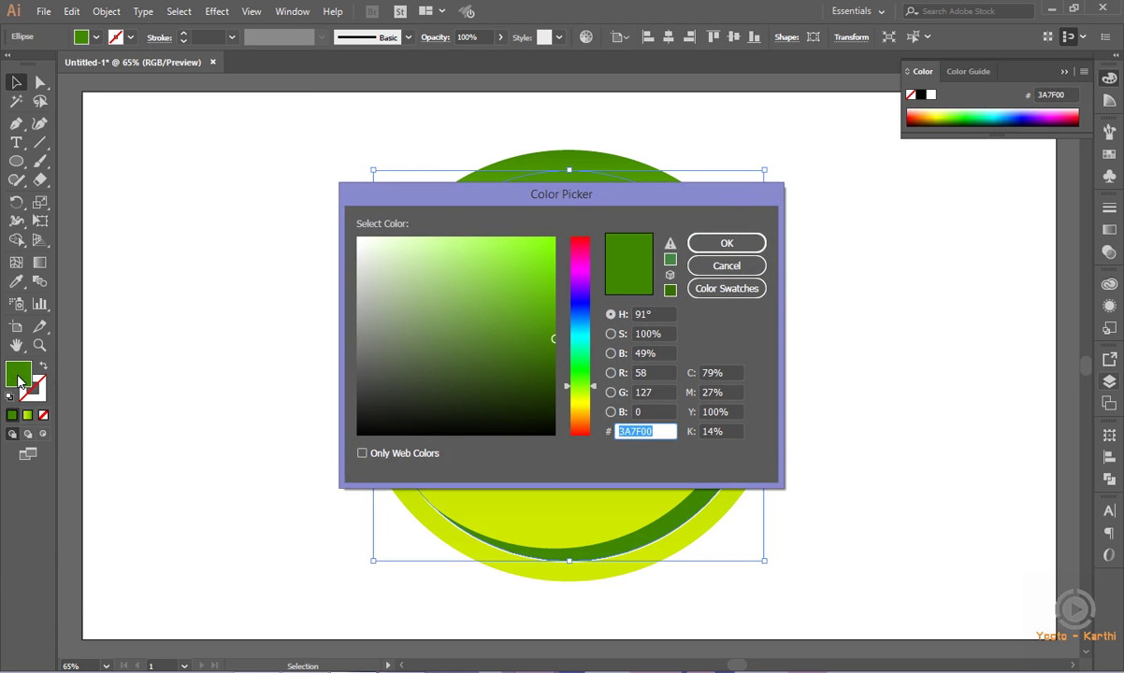
text(4D)
key(Return)
Replace the offset copy's gradient with a solid white FFFFFF fill
click(552, 378)
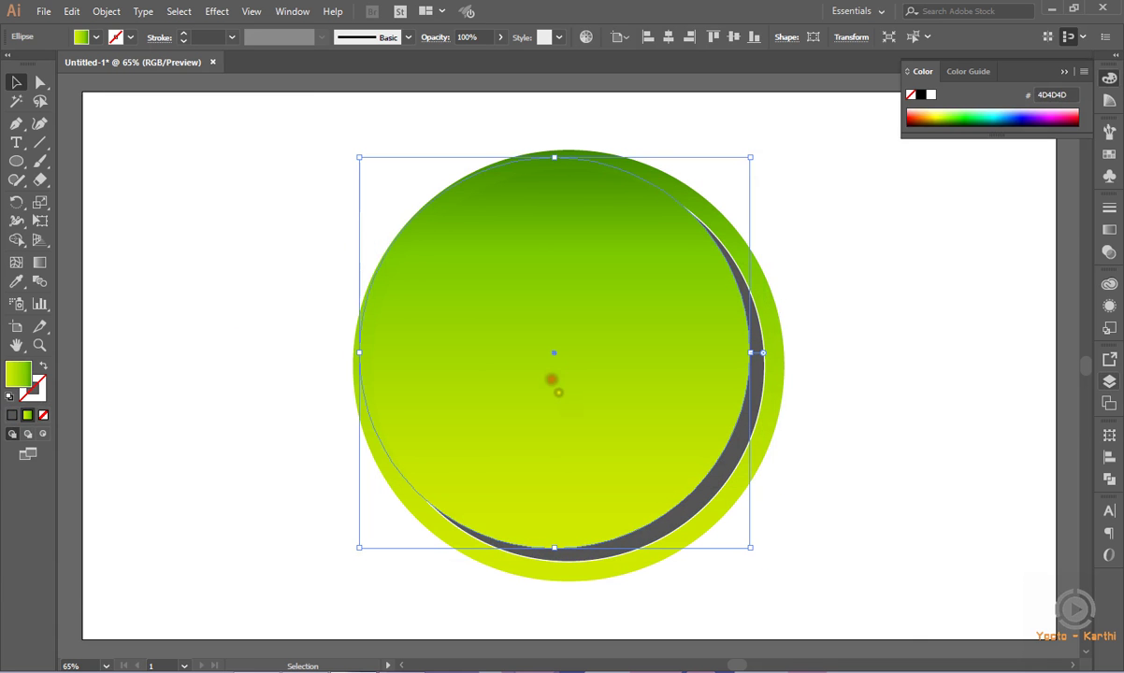
click(11, 414)
double_click(17, 378)
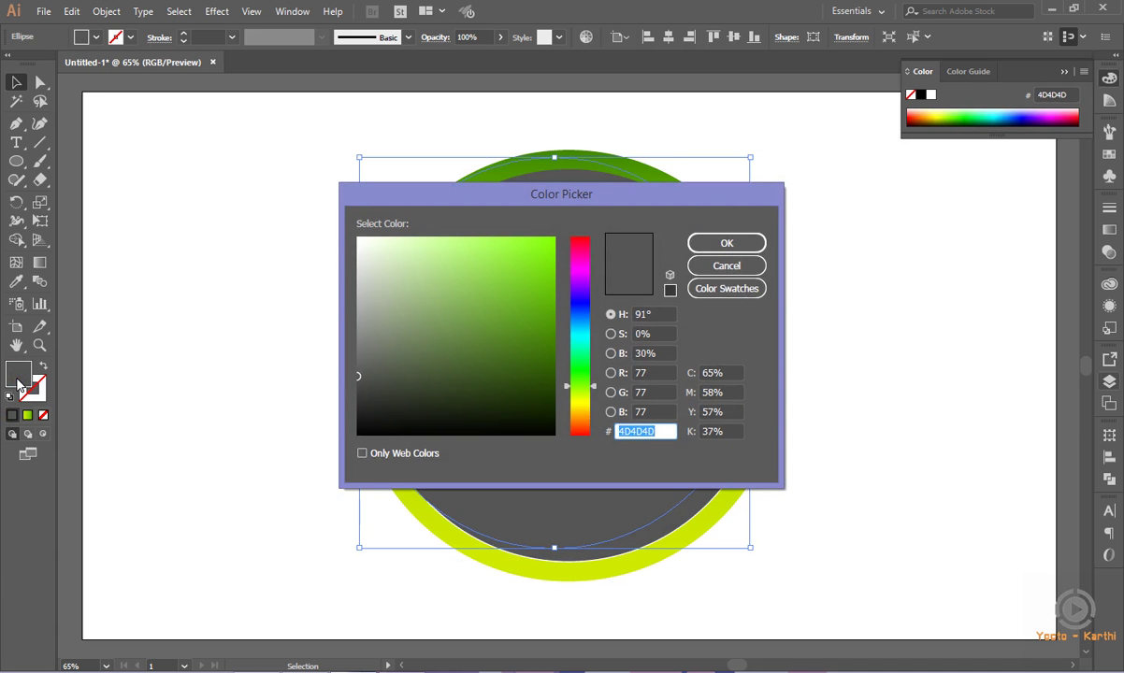
text(FFFFFF)
key(Return)
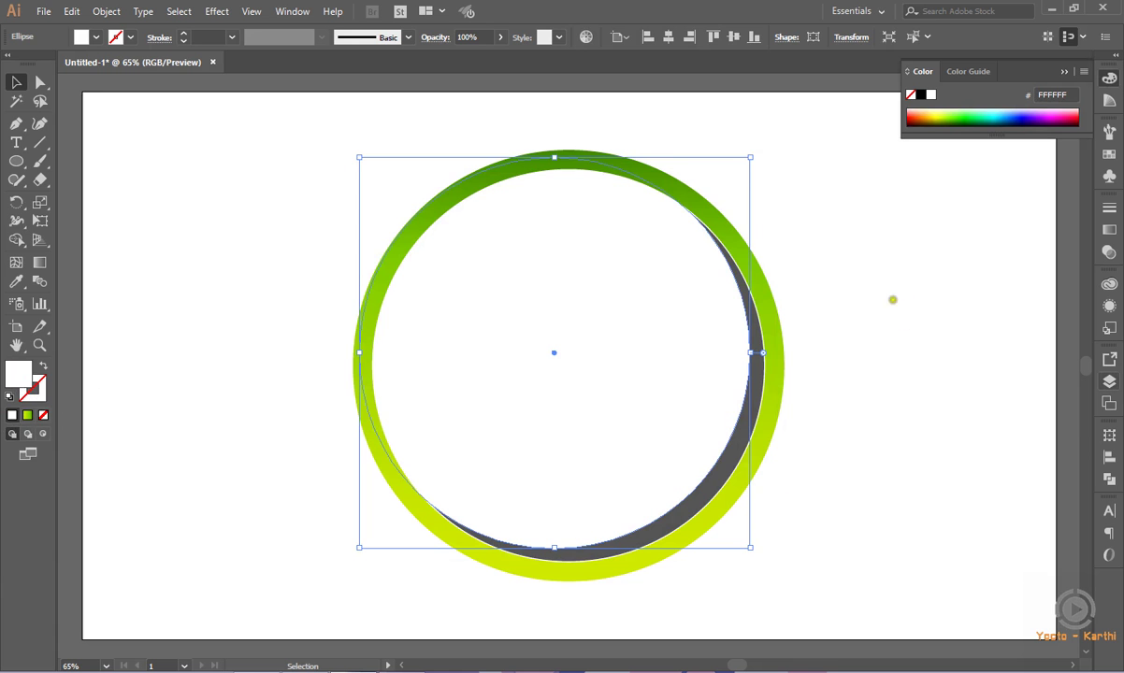
Select both the grey circle and the white circle in the Layers panel
click(894, 322)
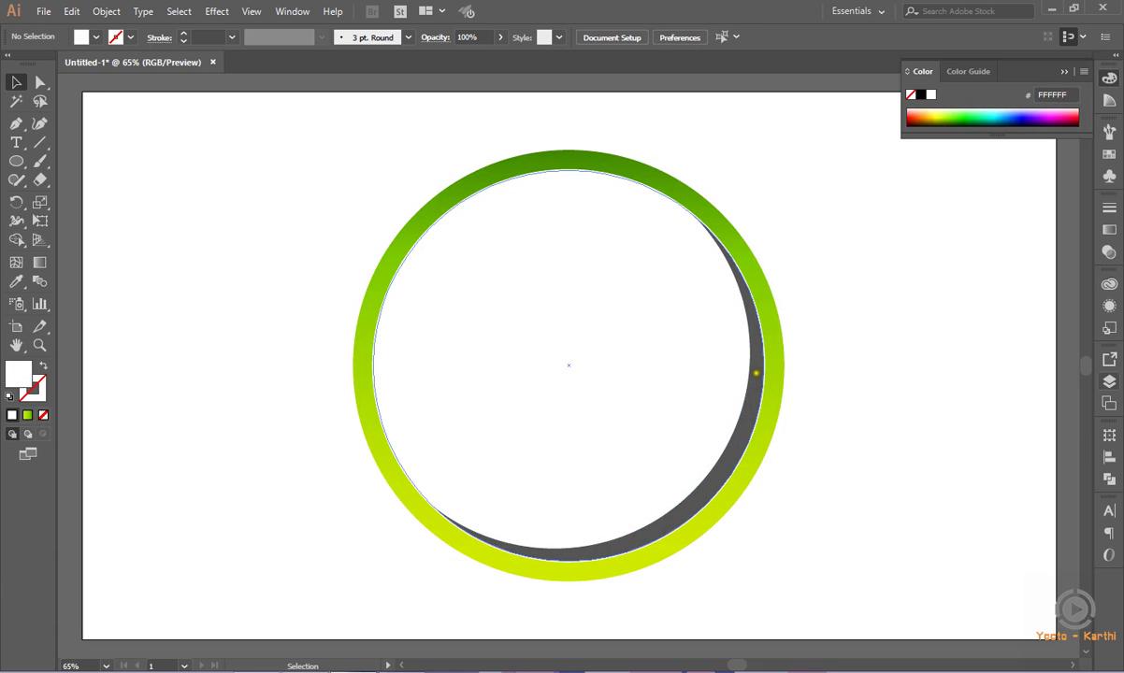
click(1109, 381)
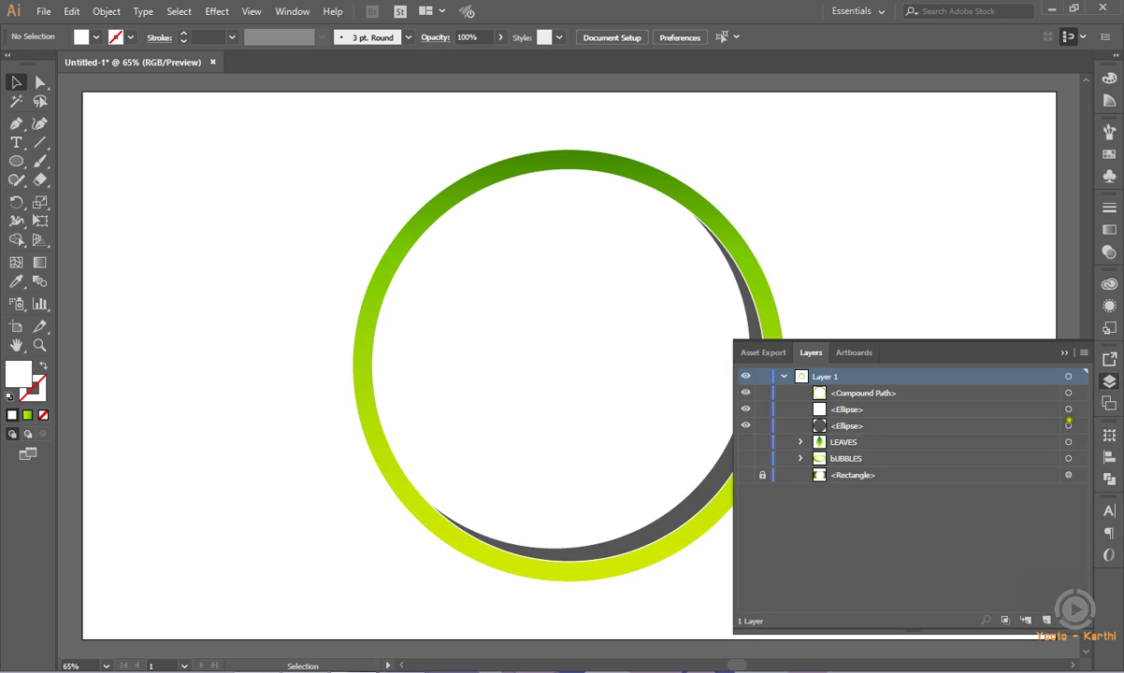
click(1068, 426)
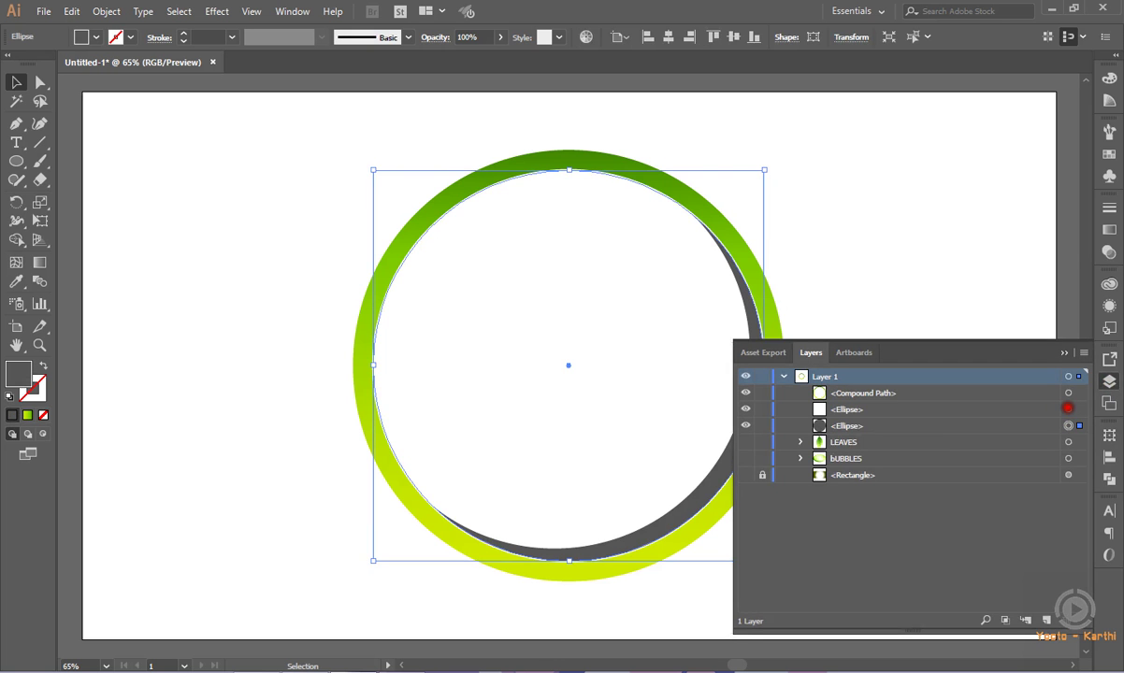
shift+click(1068, 410)
Accept the default Blend Options and make a blend of the grey and white circles
click(71, 11)
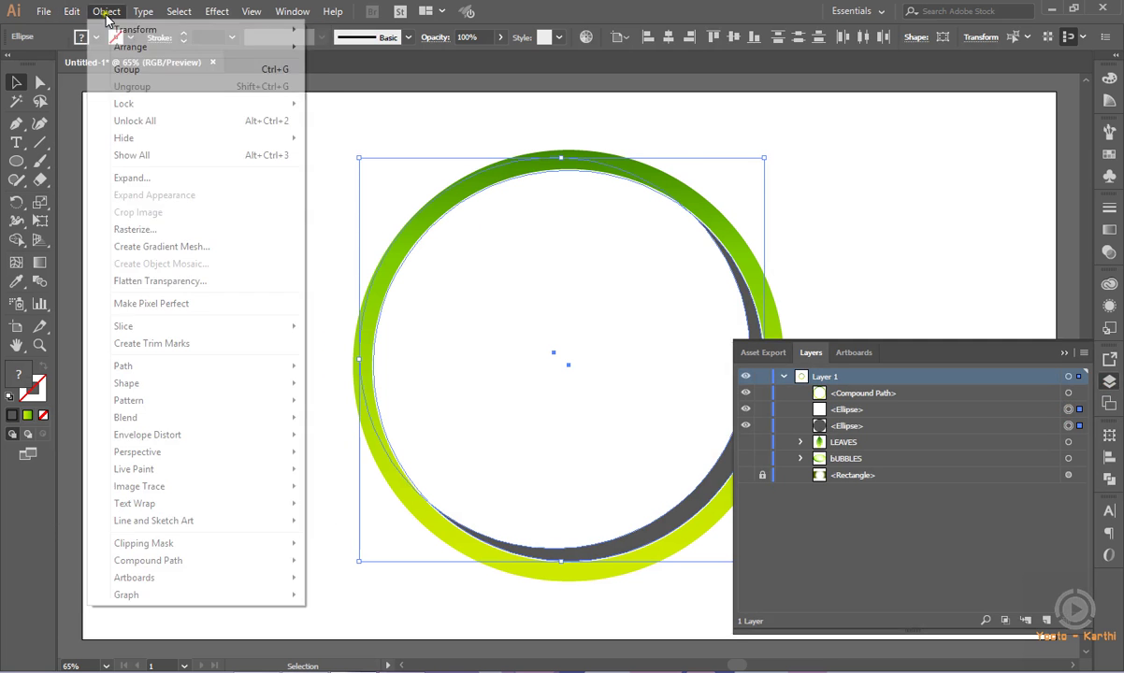
mouse_move(125, 418)
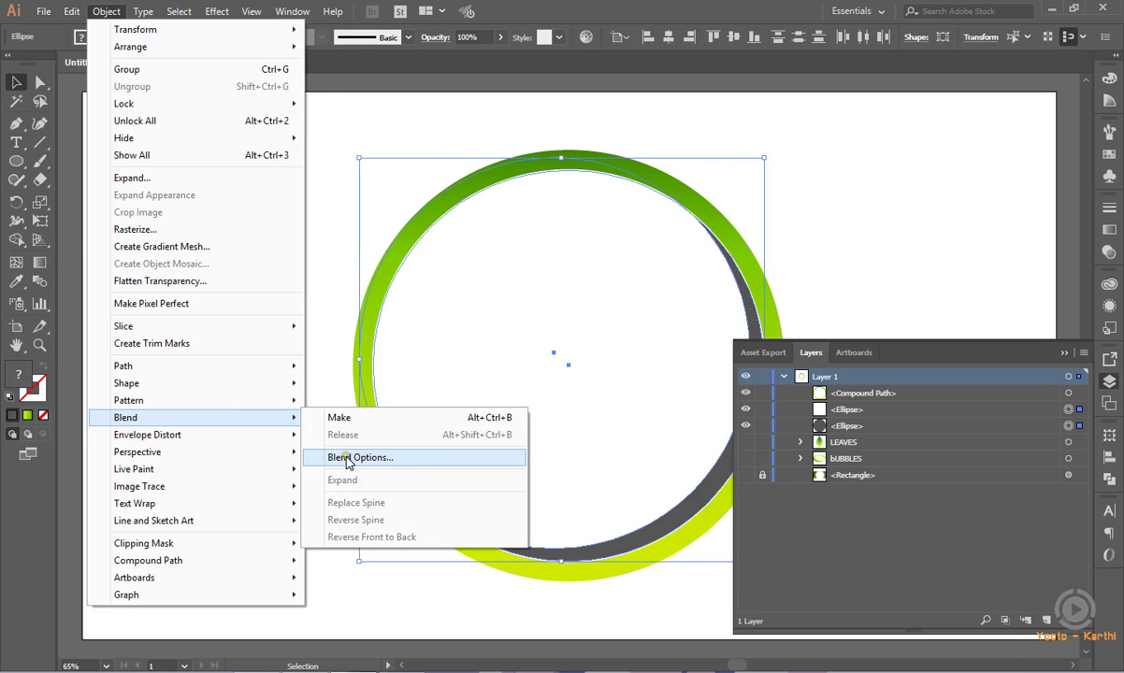
click(357, 458)
click(299, 263)
click(106, 11)
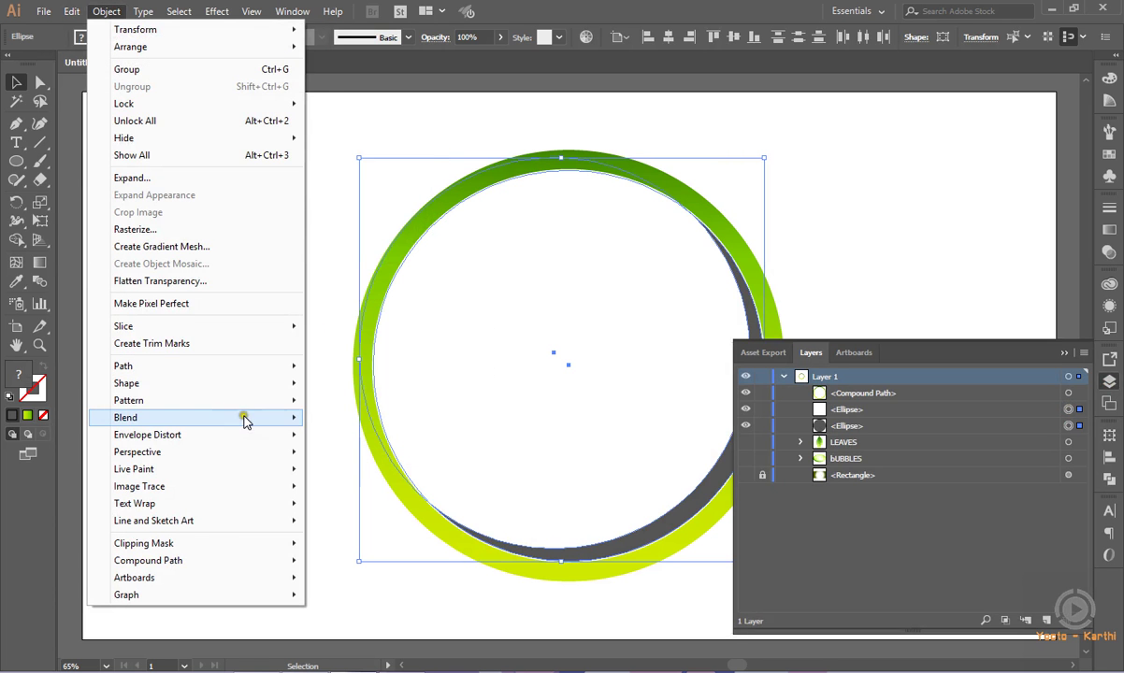
click(319, 421)
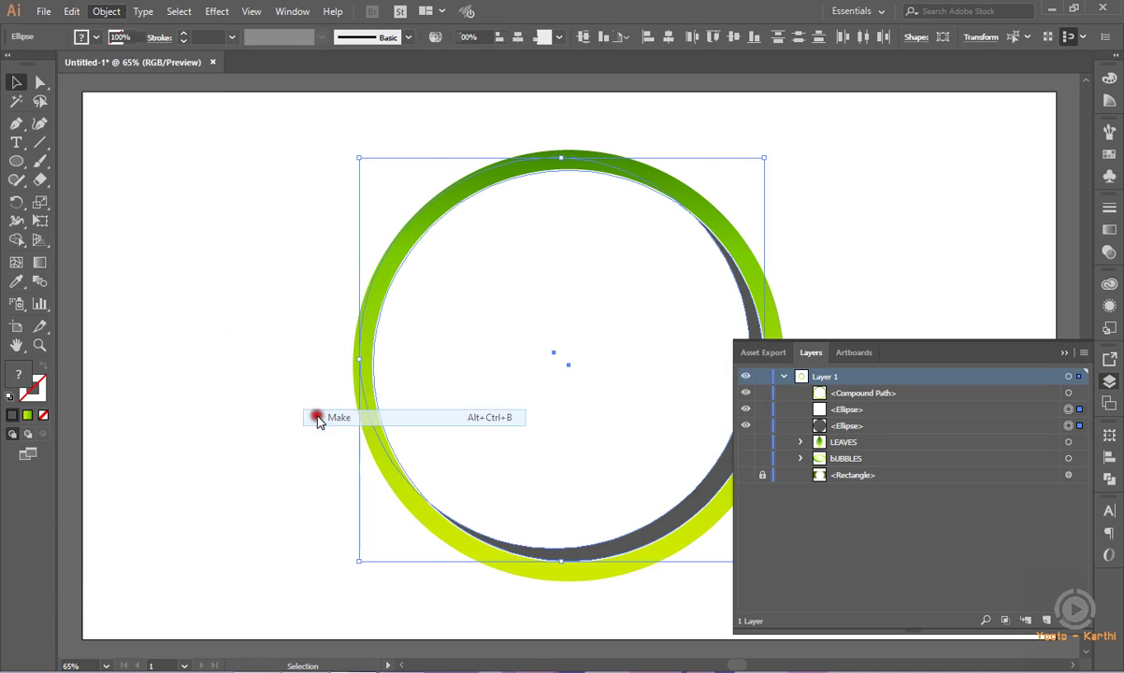
Deselect the blend, then marquee-select the ring together with its shadow
click(1064, 353)
click(935, 357)
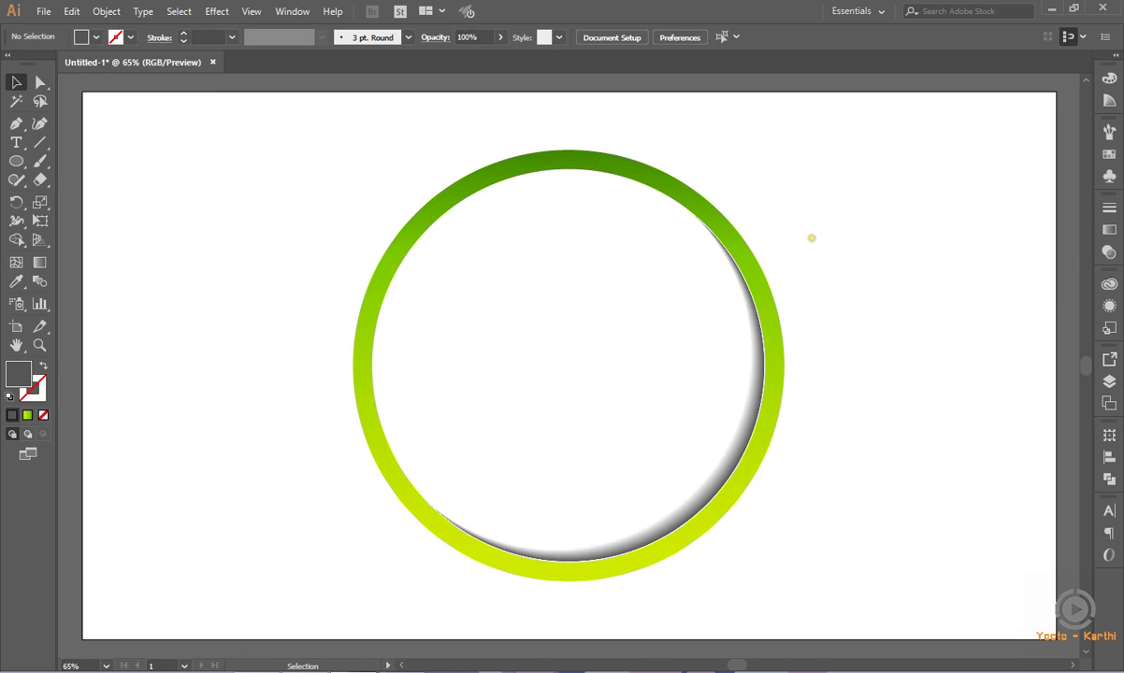
drag(805, 199, 689, 301)
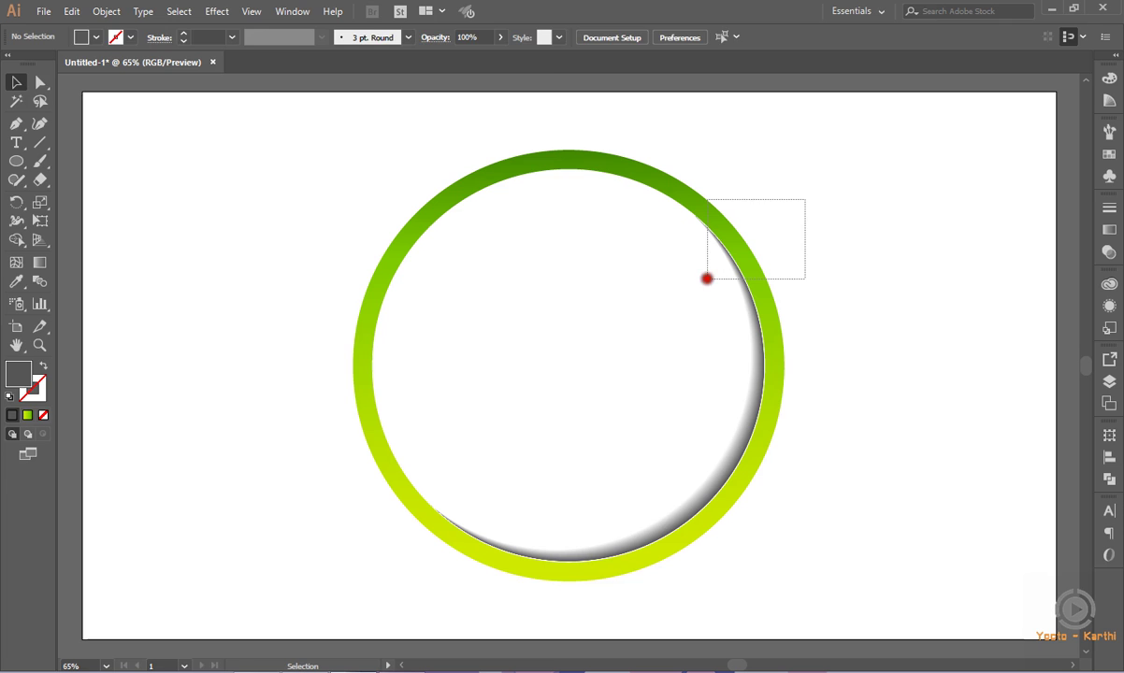
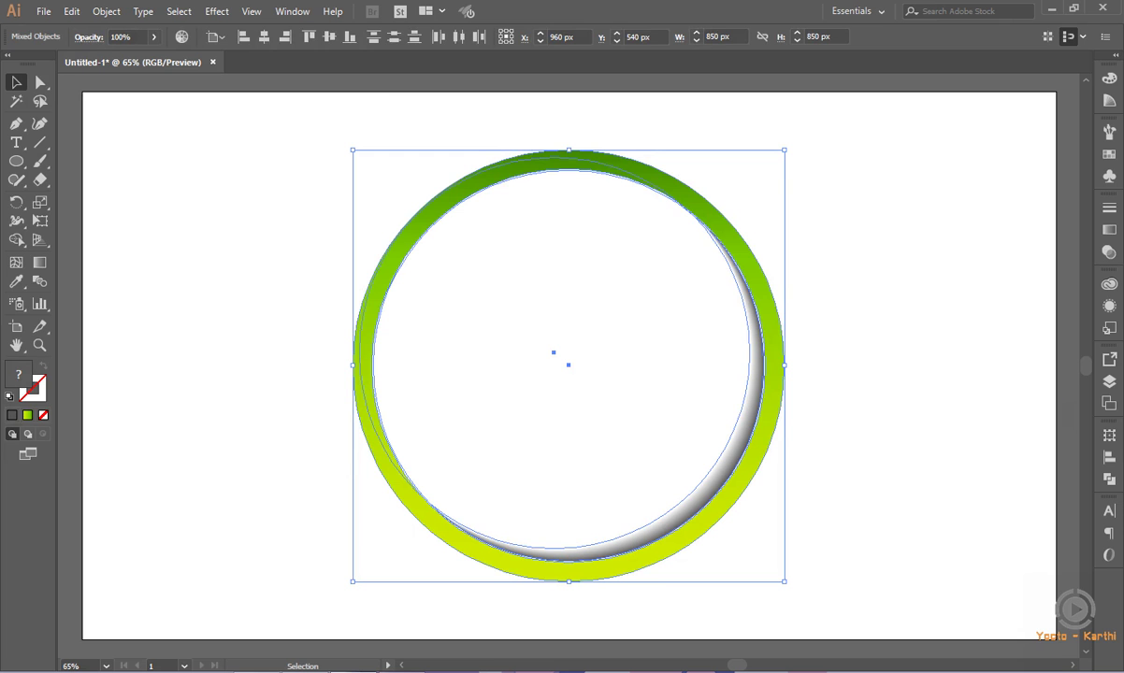
Group the ring with its shadow blend and name the group MAIN
click(1109, 381)
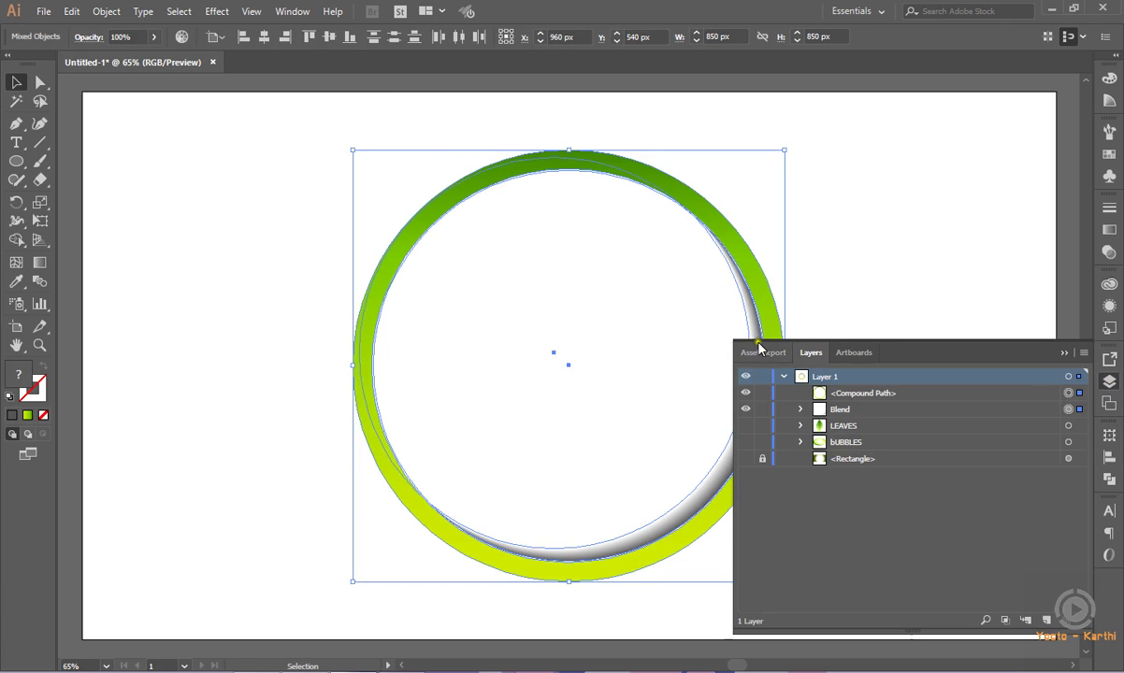
click(107, 11)
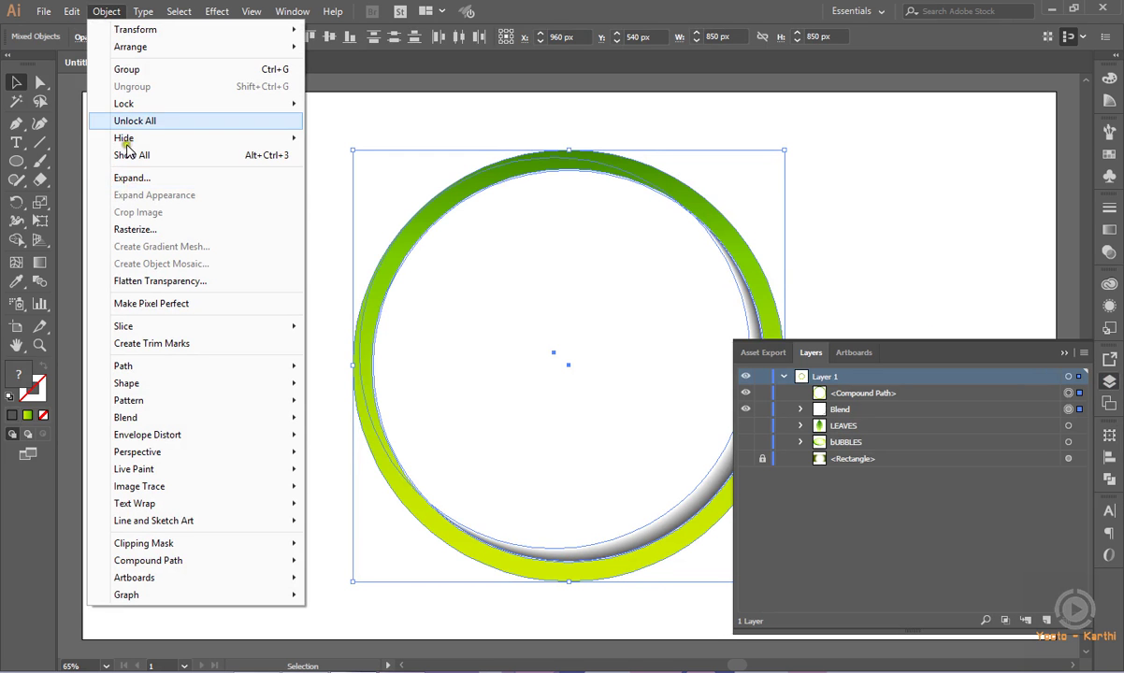
click(121, 69)
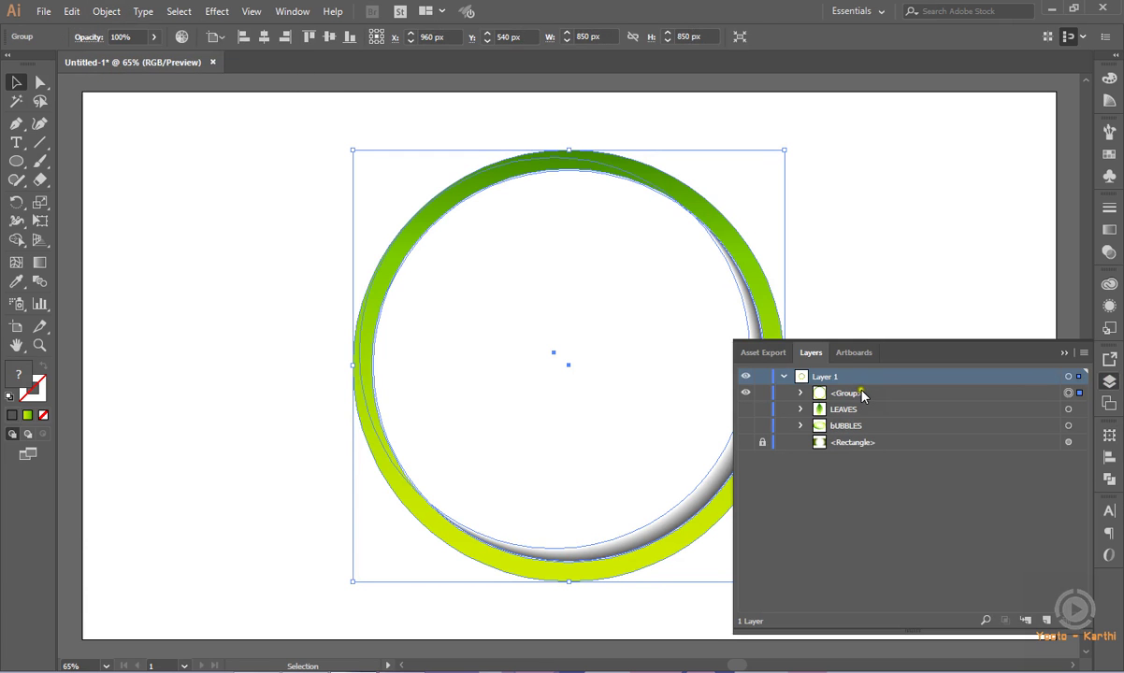
double_click(858, 394)
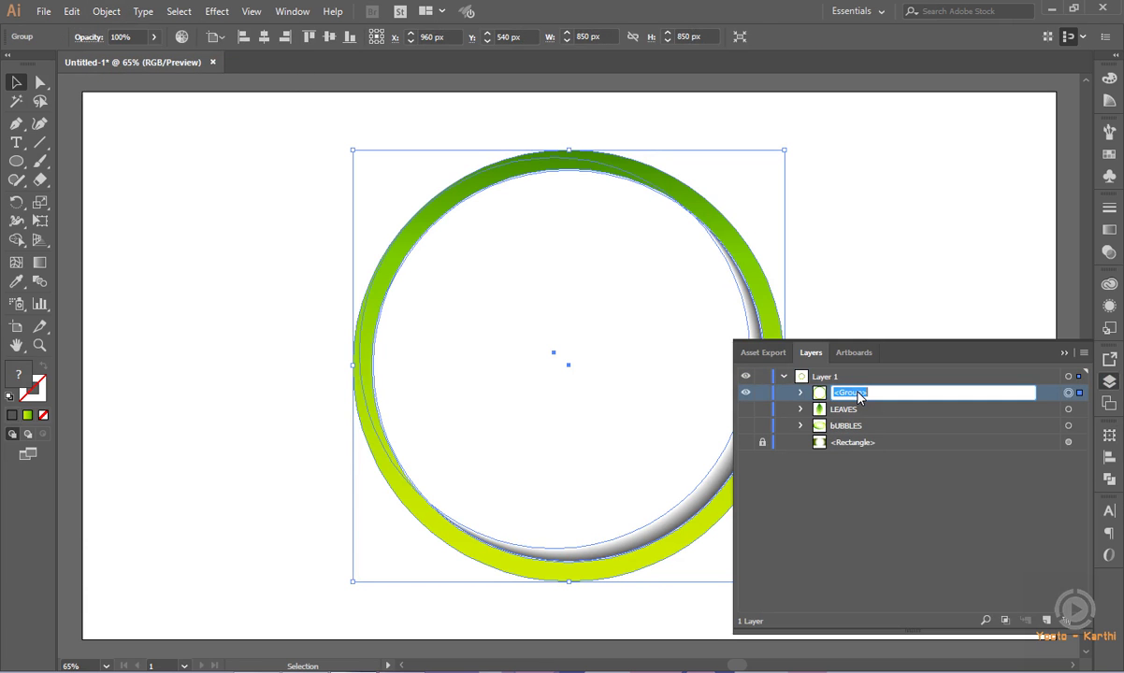
text(MAIN)
key(Return)
Make the hidden LEAVES layer visible again and select it
click(1064, 354)
click(1108, 381)
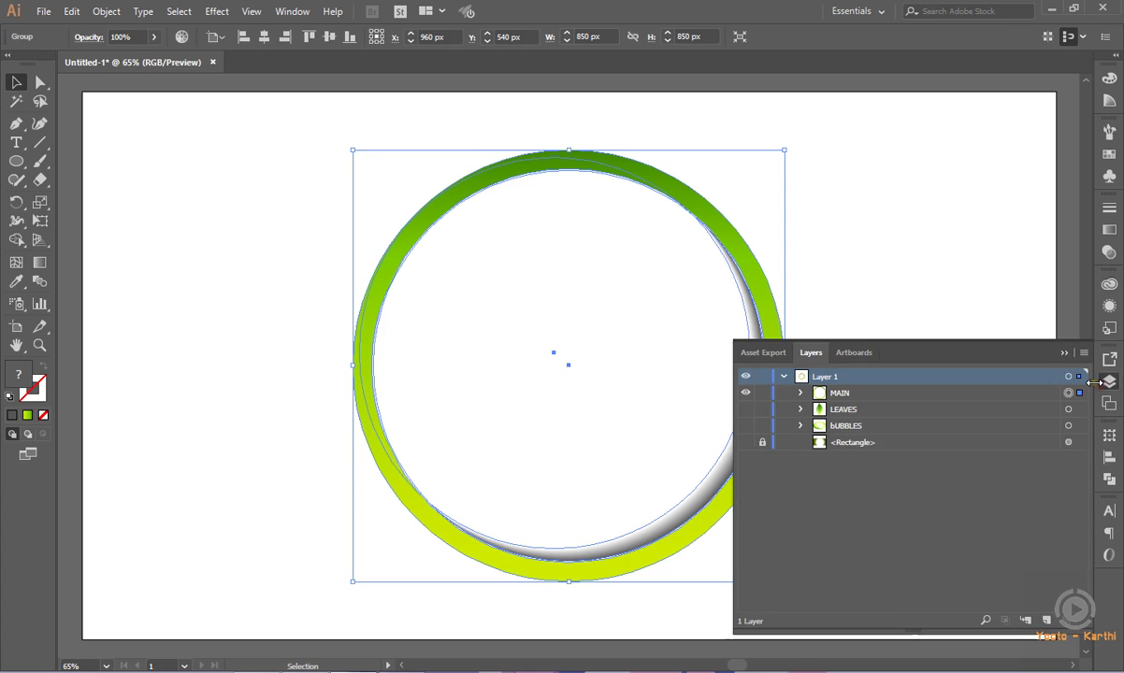
click(744, 409)
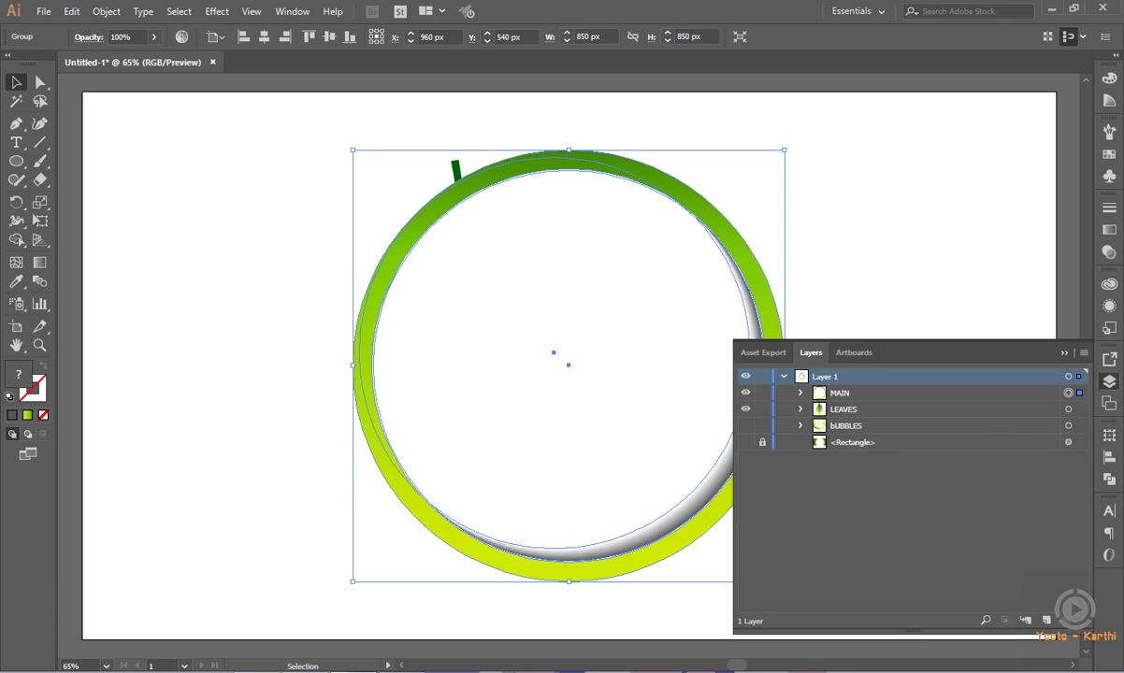
click(880, 414)
Stack LEAVES above MAIN, then move and rotate the leaf diagonally over the ring's lower-left edge
drag(880, 414, 880, 386)
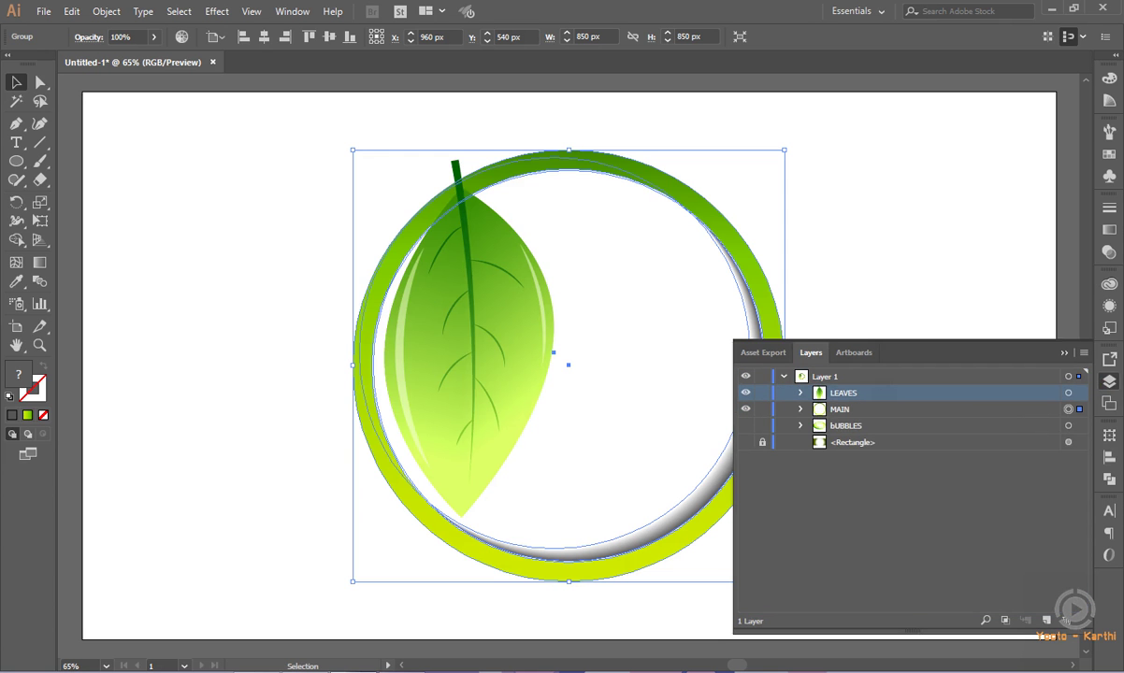
click(480, 318)
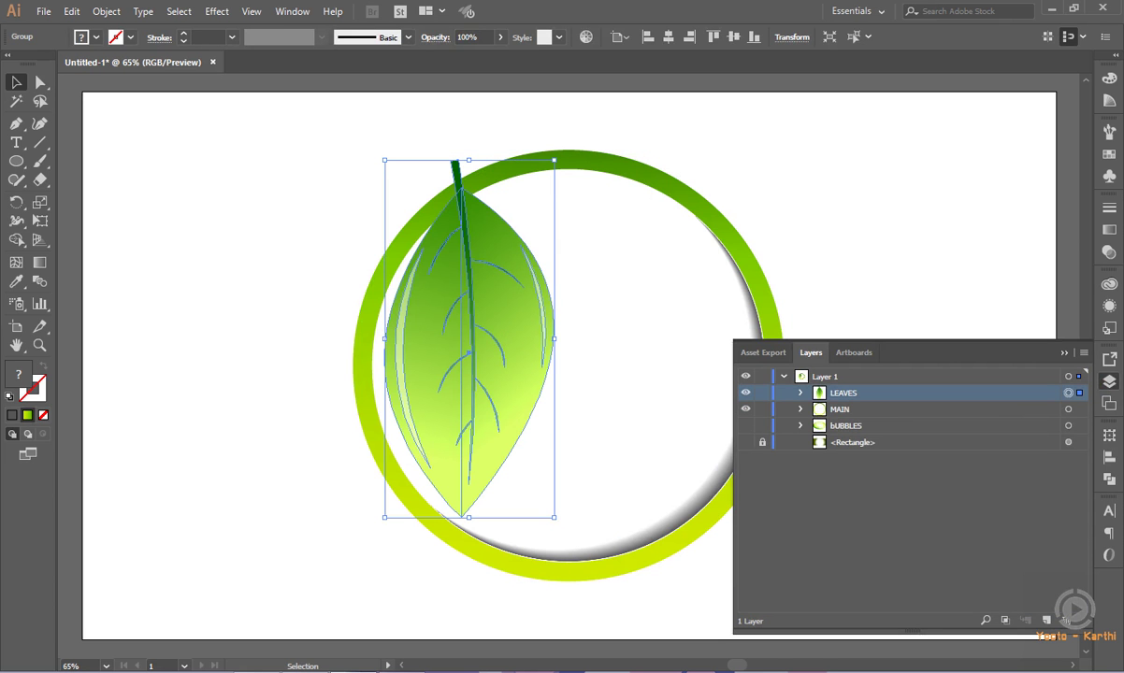
drag(470, 346, 412, 455)
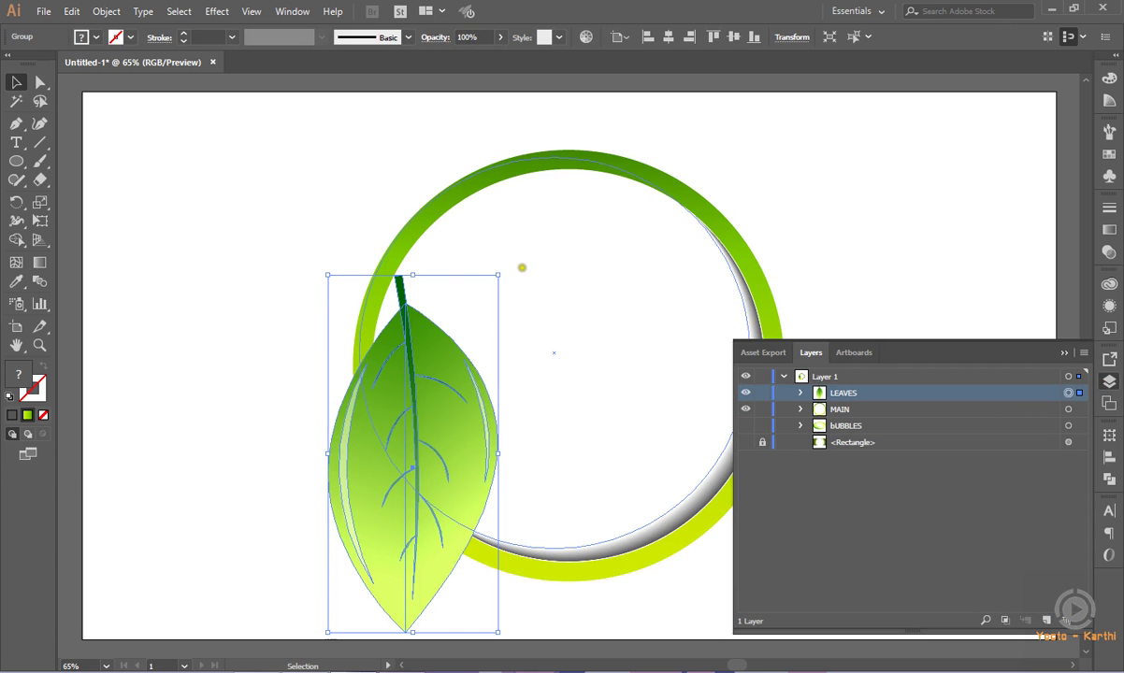
drag(507, 273, 411, 263)
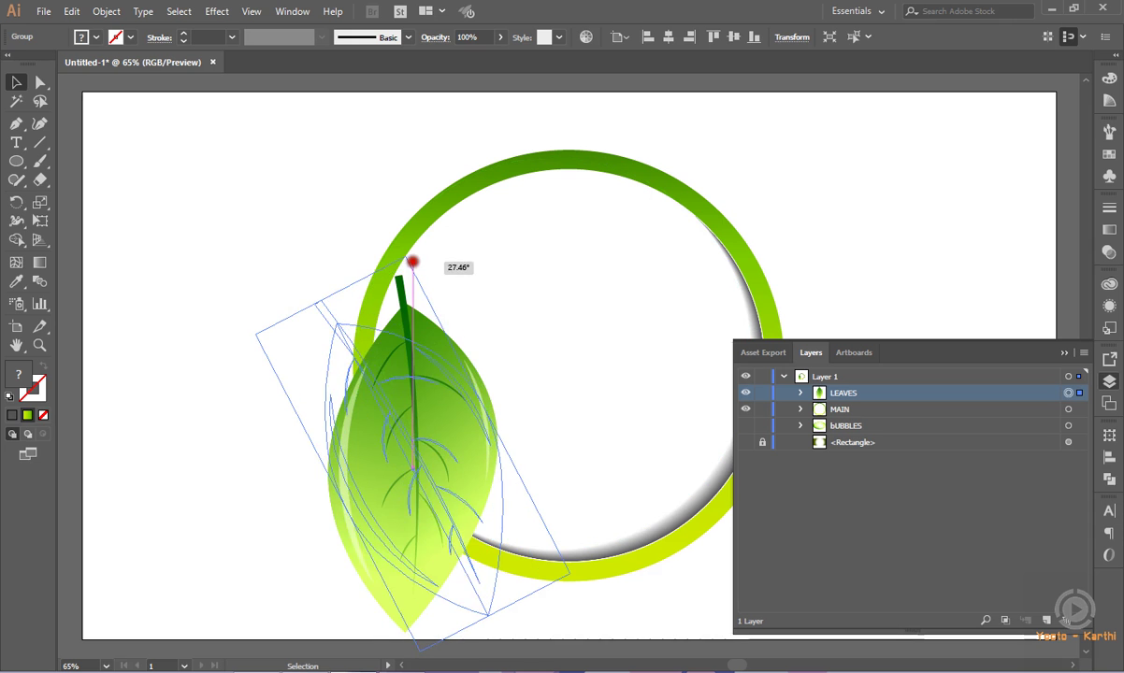
mouse_move(388, 411)
mouse_down()
mouse_move(436, 403)
mouse_move(433, 390)
mouse_up()
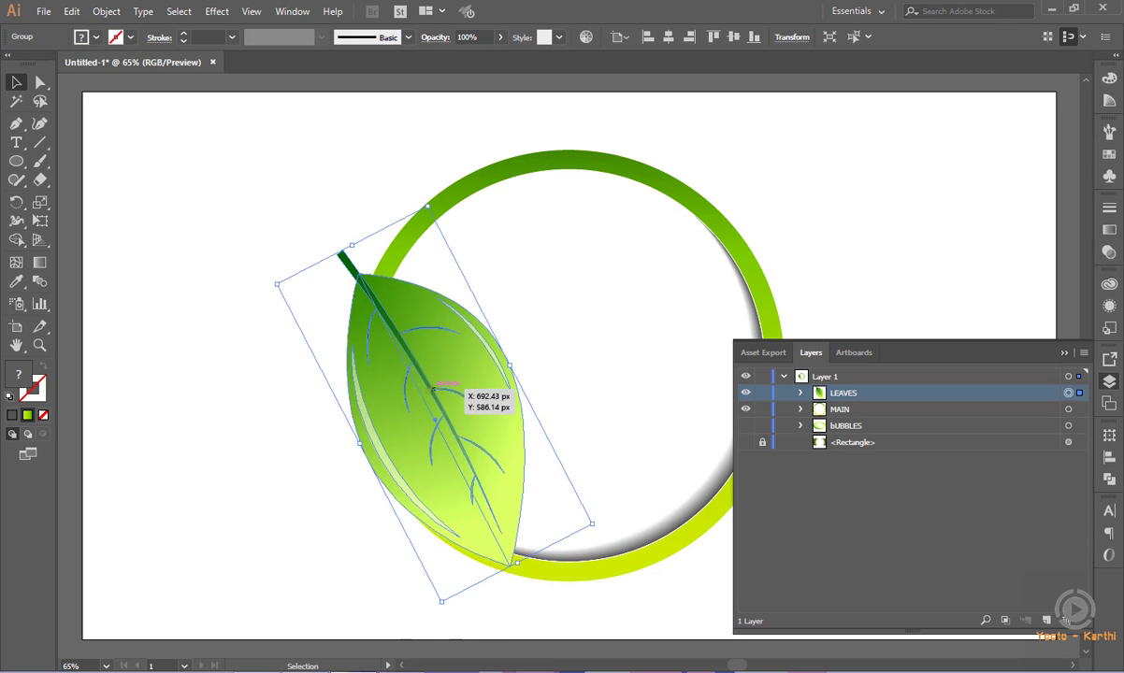
click(241, 169)
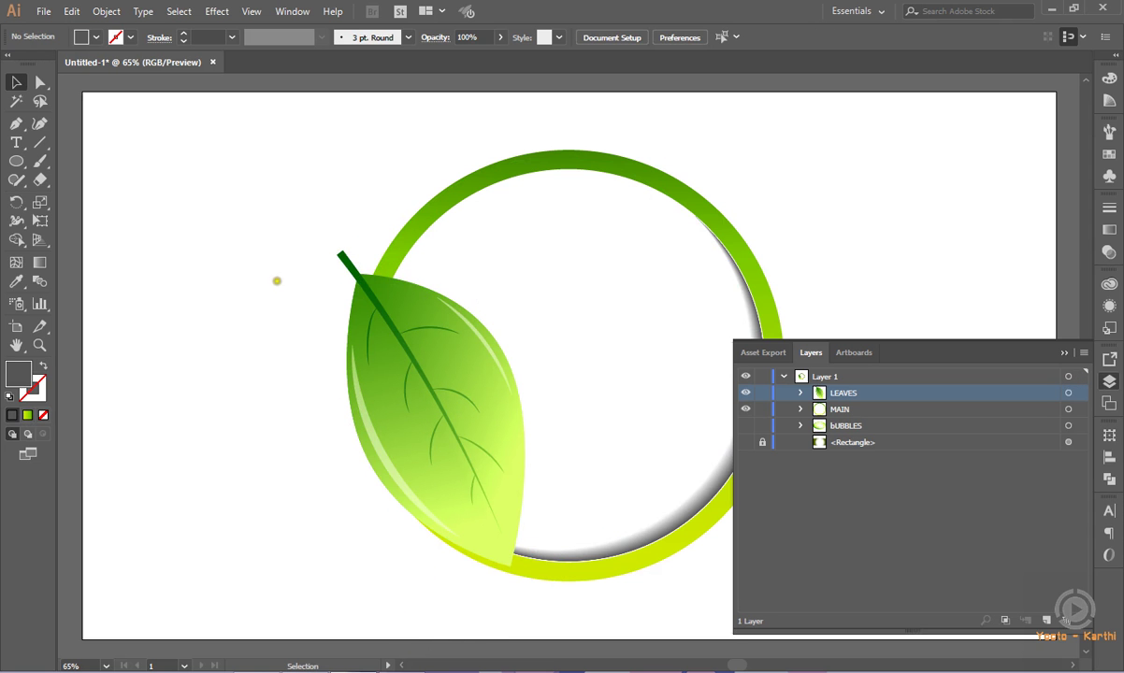
click(381, 381)
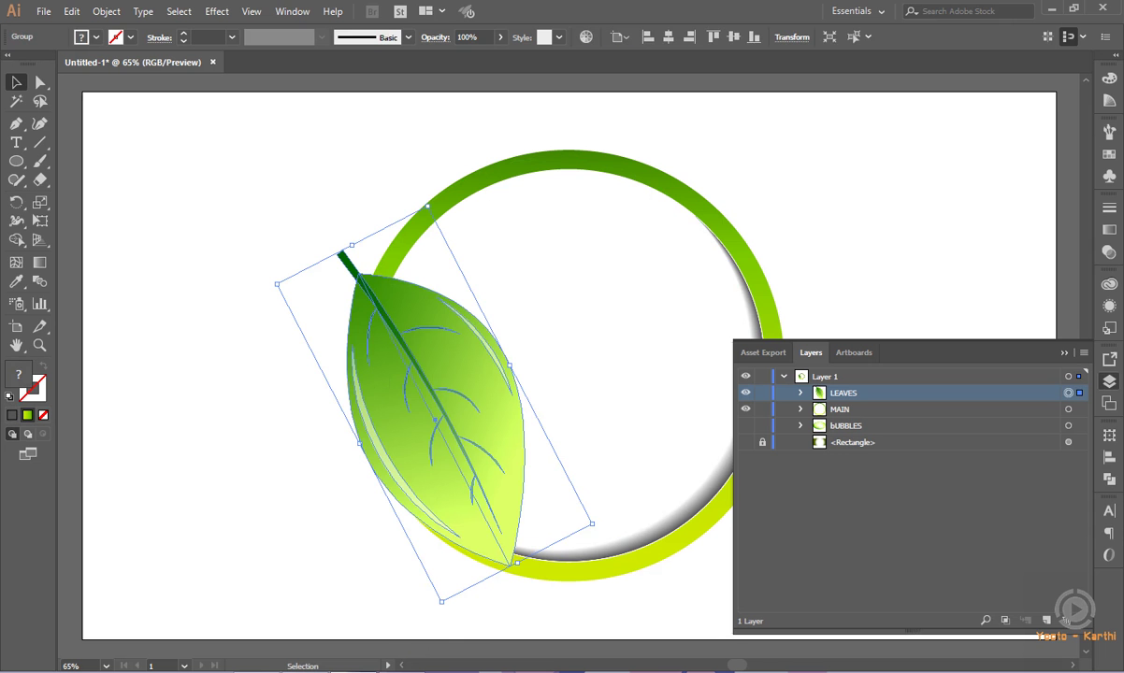
Duplicate the leaf, then rotate, shrink and place the copy pointing right at the stem top
drag(395, 391, 468, 350)
mouse_move(660, 474)
mouse_down()
mouse_move(567, 176)
mouse_move(584, 178)
mouse_up()
mouse_move(525, 383)
mouse_down()
mouse_move(476, 231)
mouse_move(474, 248)
mouse_up()
mouse_move(591, 122)
mouse_down()
mouse_move(585, 193)
mouse_move(574, 199)
mouse_up()
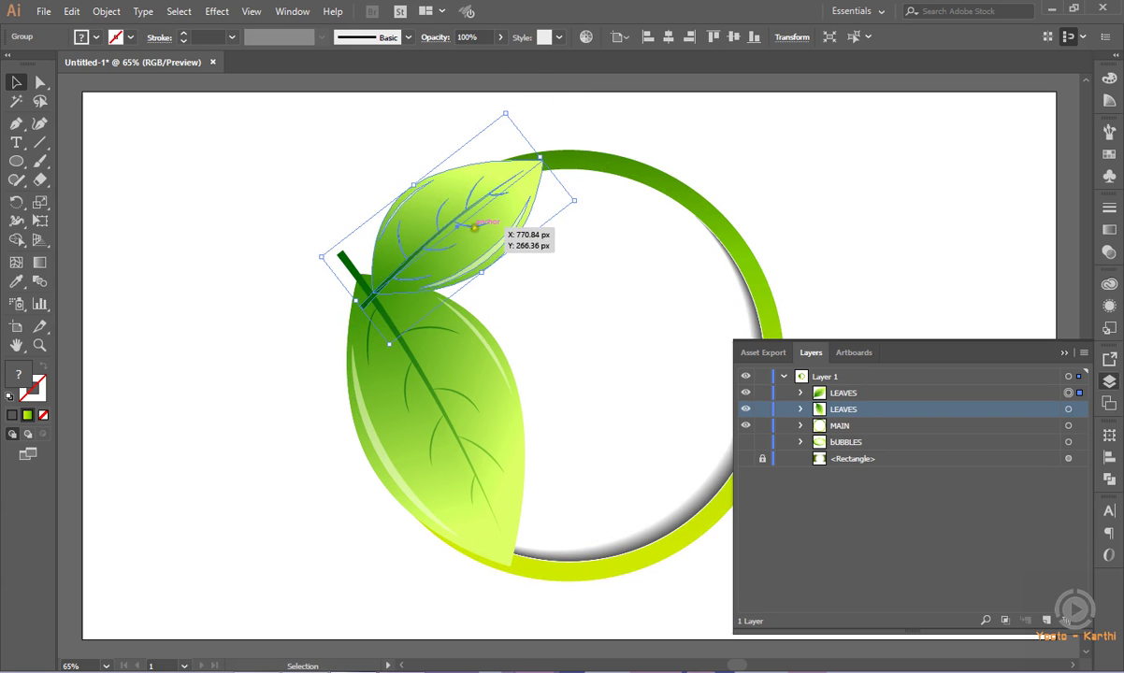
drag(582, 198, 607, 249)
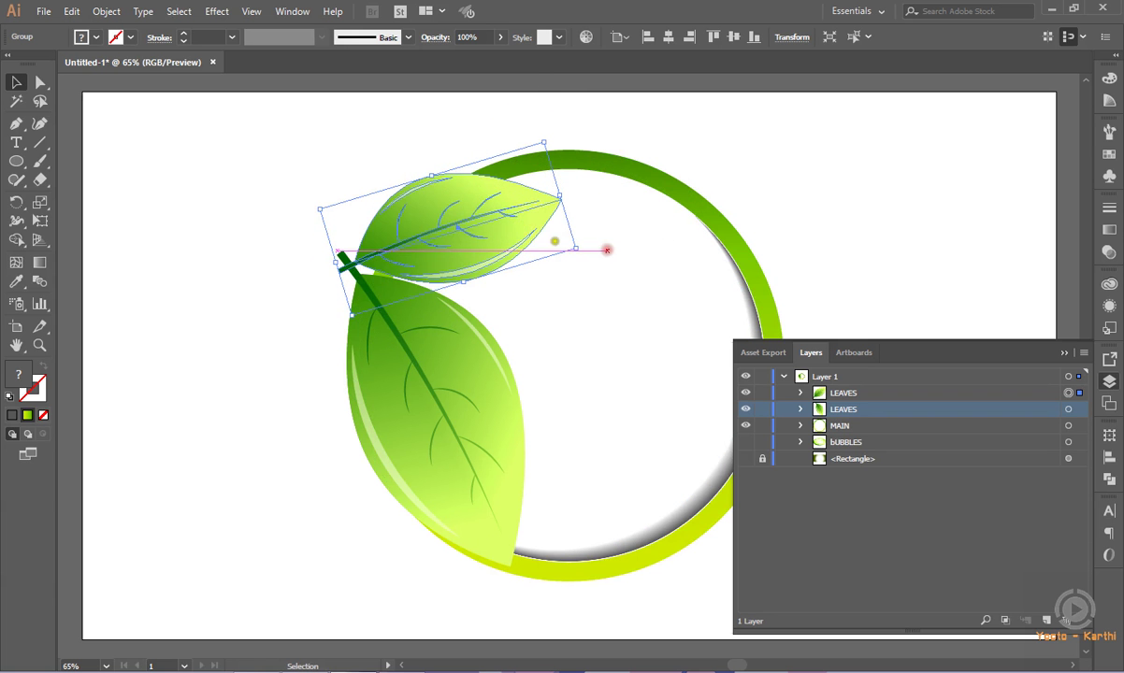
drag(487, 218, 502, 239)
click(720, 141)
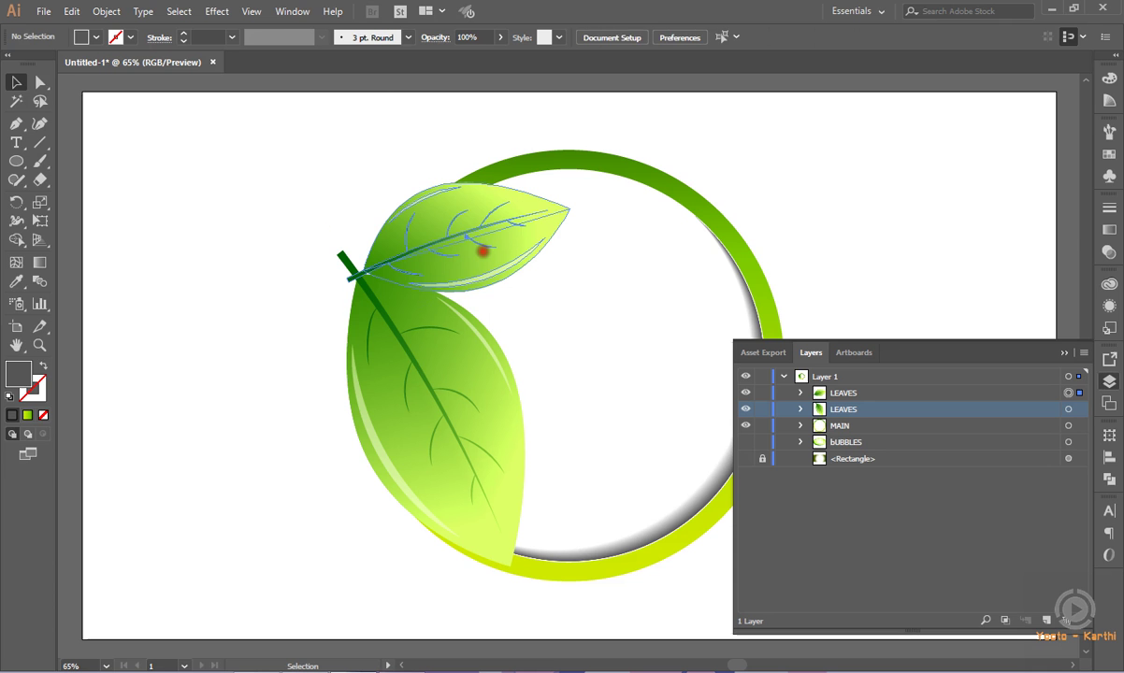
click(476, 249)
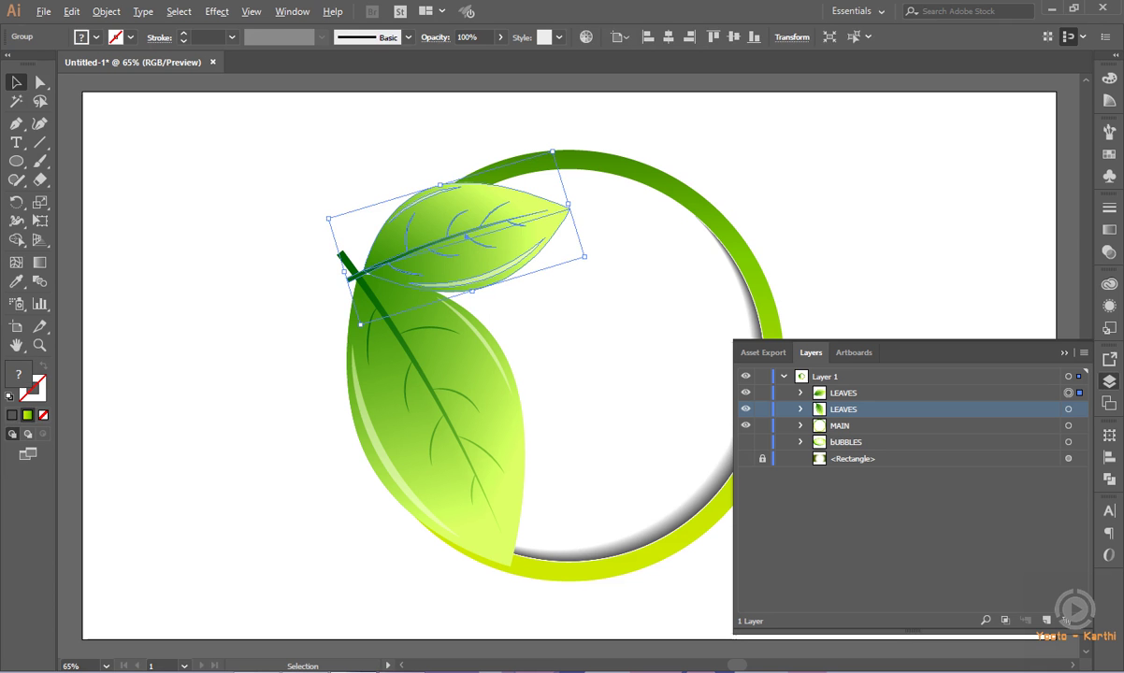
Duplicate the top leaf slightly lower, then rotate and shrink the copy
drag(458, 236, 463, 304)
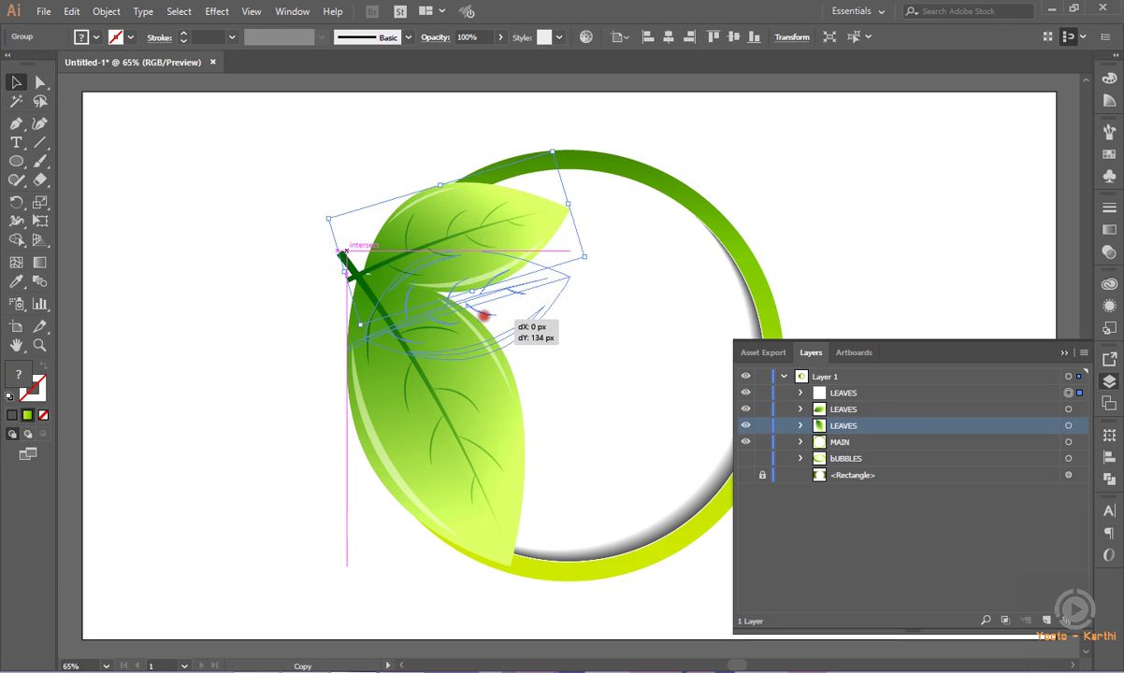
drag(590, 325, 576, 392)
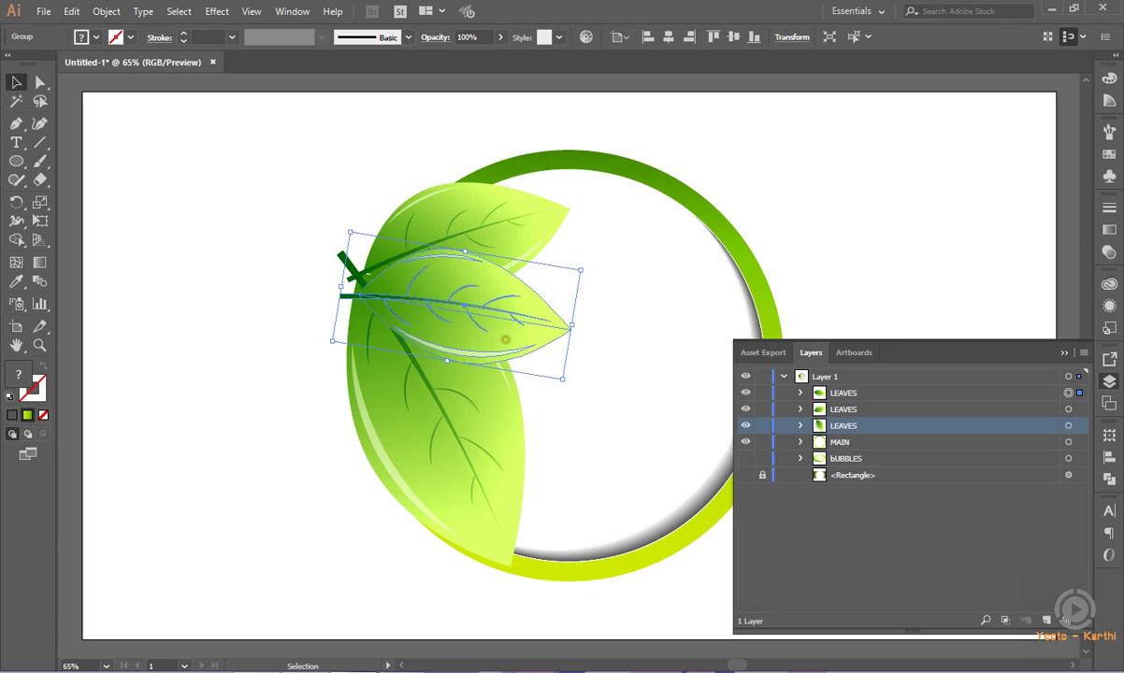
drag(582, 270, 557, 277)
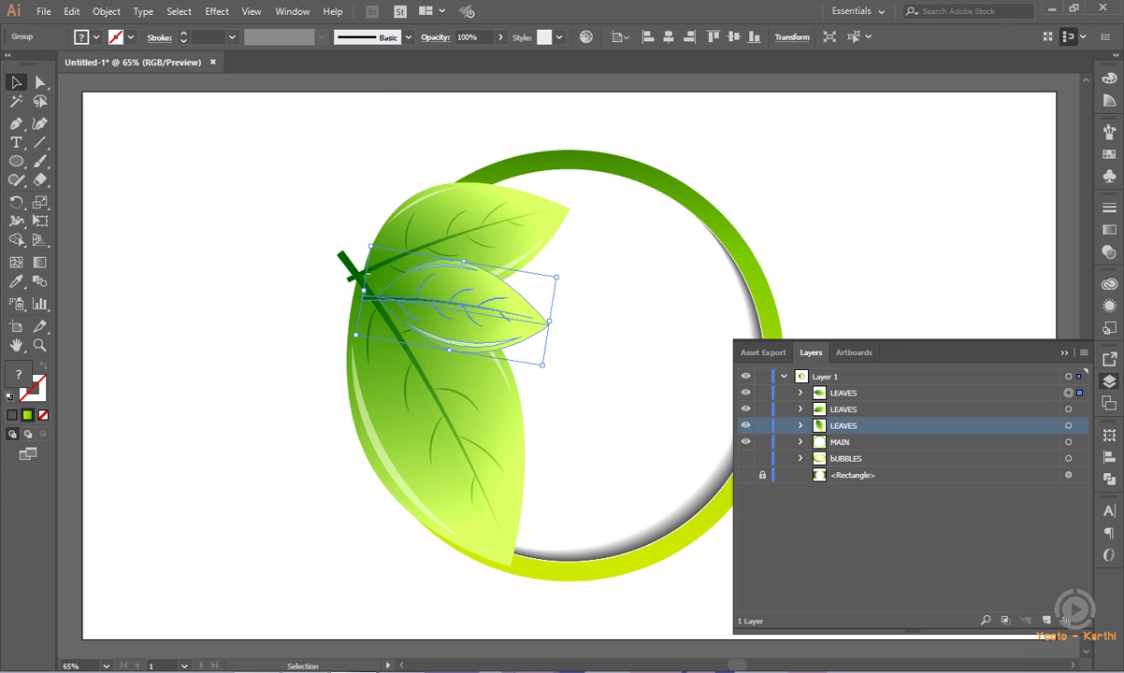
Send the small leaf copy behind the other leaves and shift it right
right_click(516, 307)
mouse_move(559, 476)
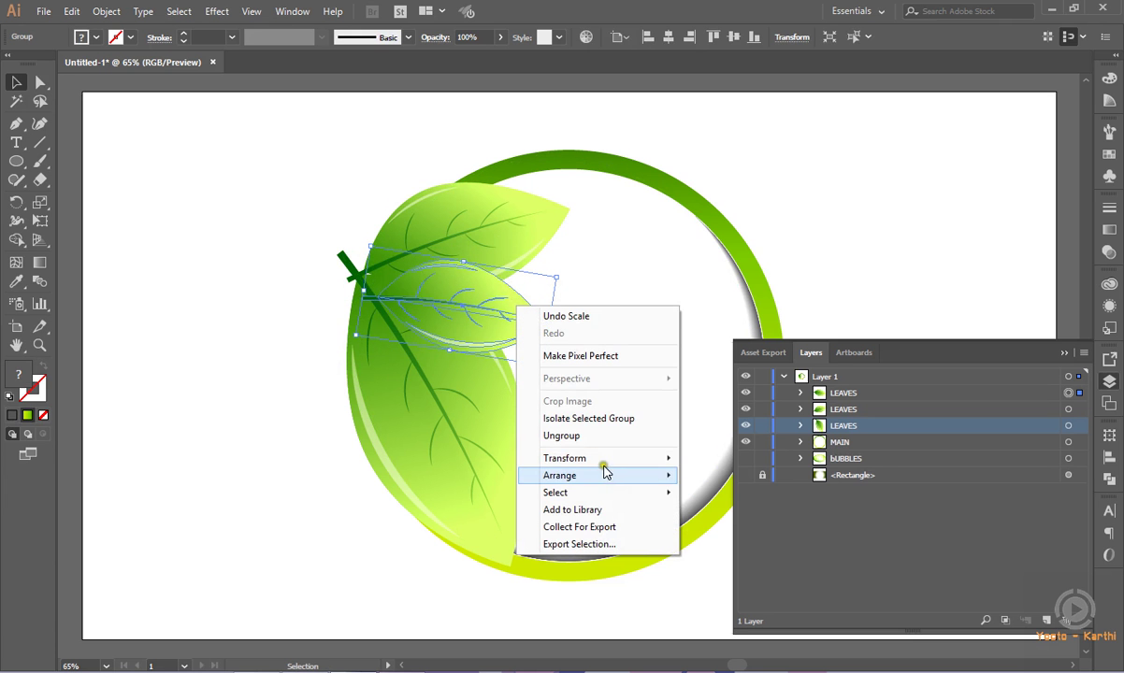
click(850, 253)
click(469, 251)
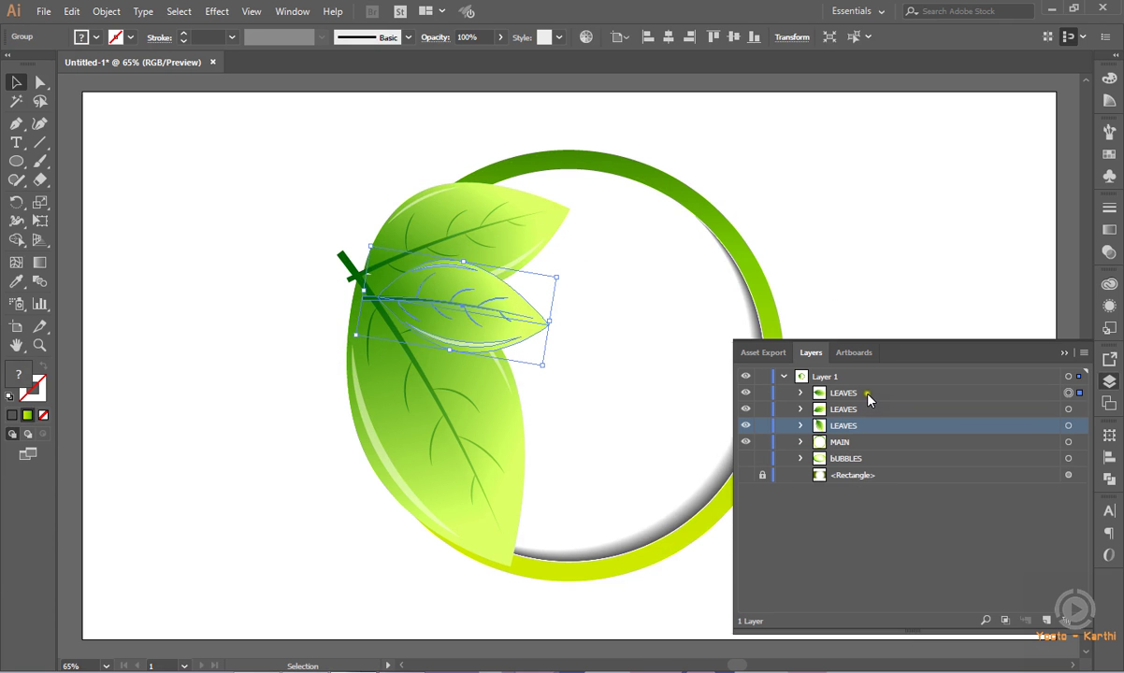
drag(870, 399, 865, 426)
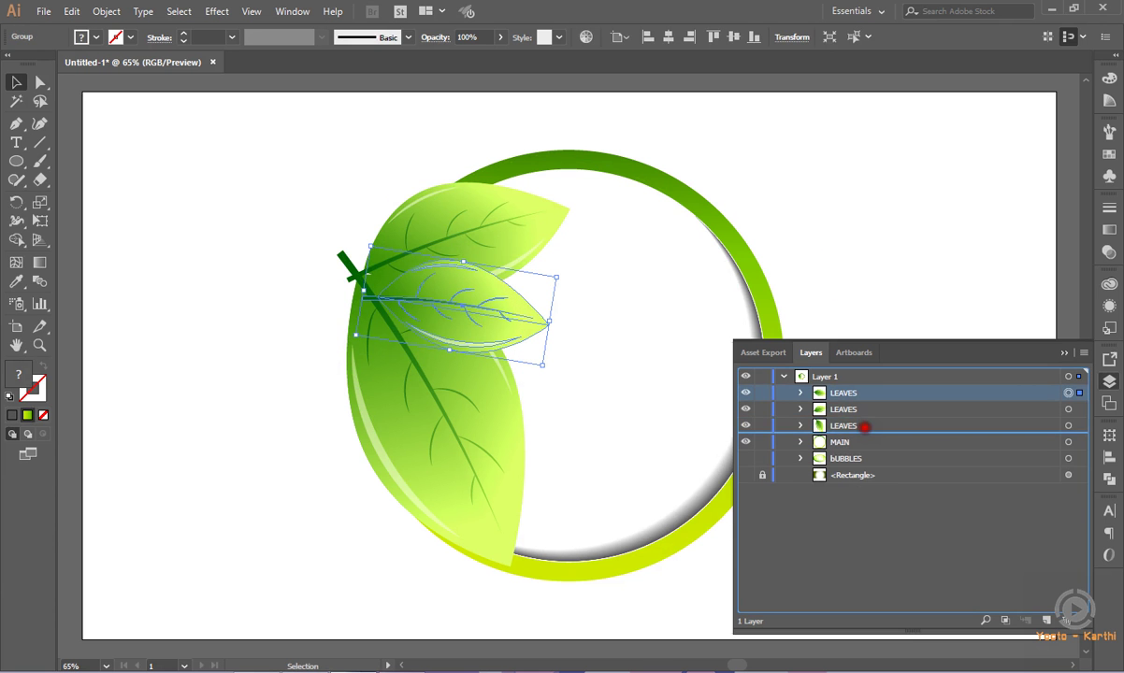
click(829, 263)
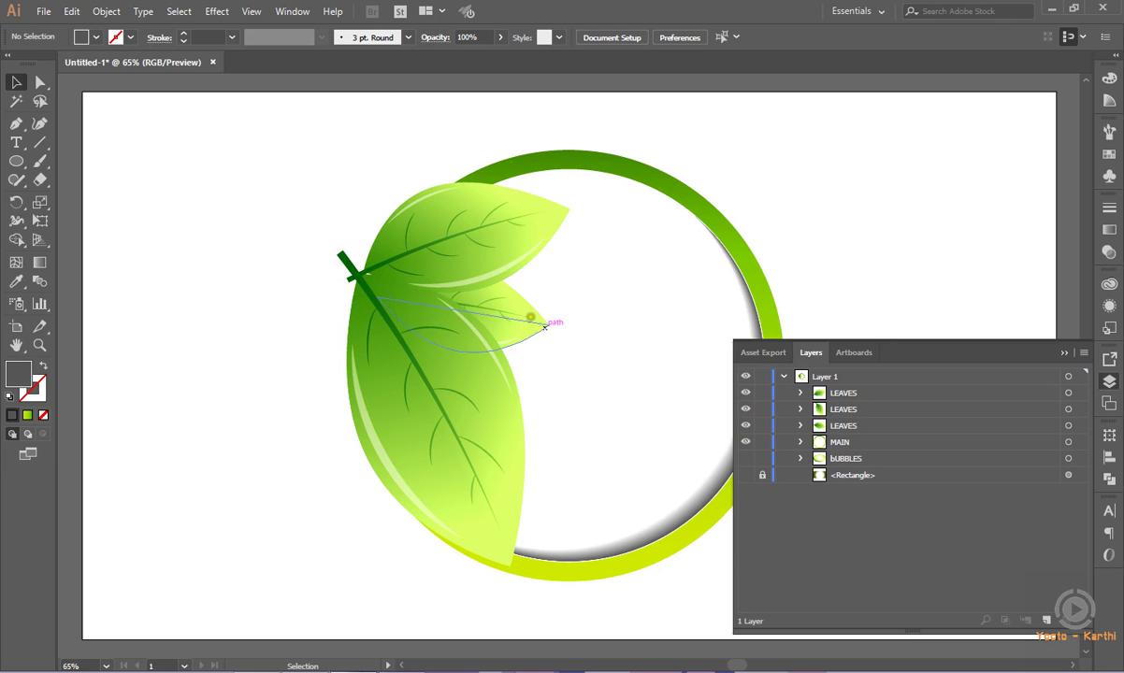
drag(527, 318, 559, 311)
click(834, 280)
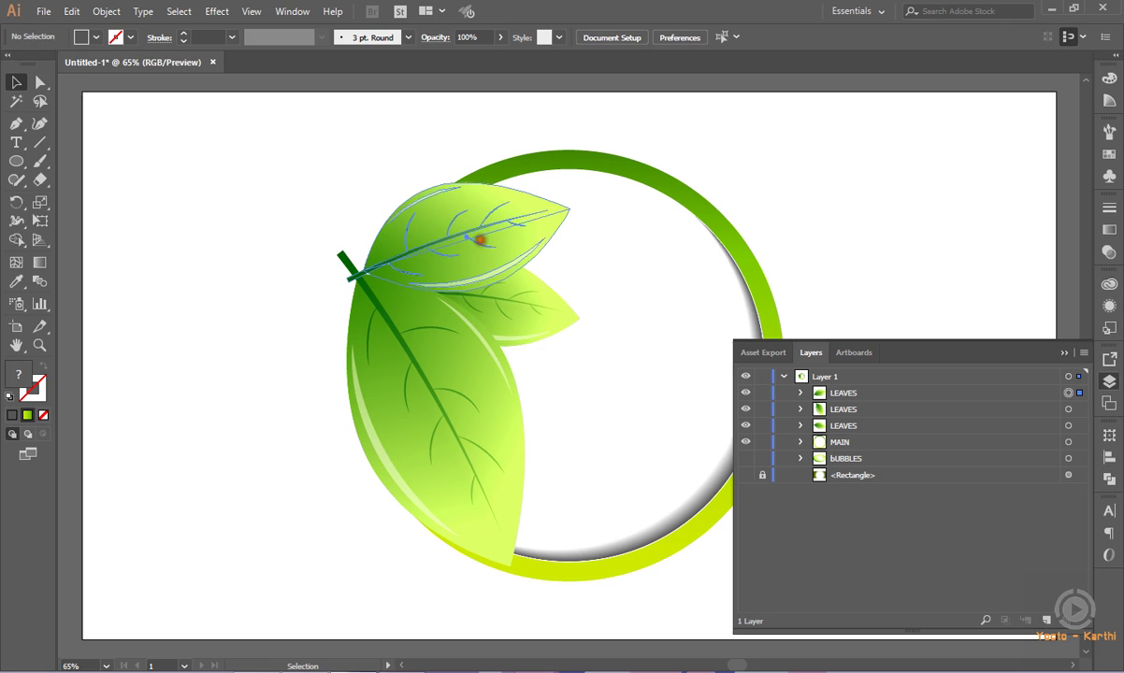
click(470, 240)
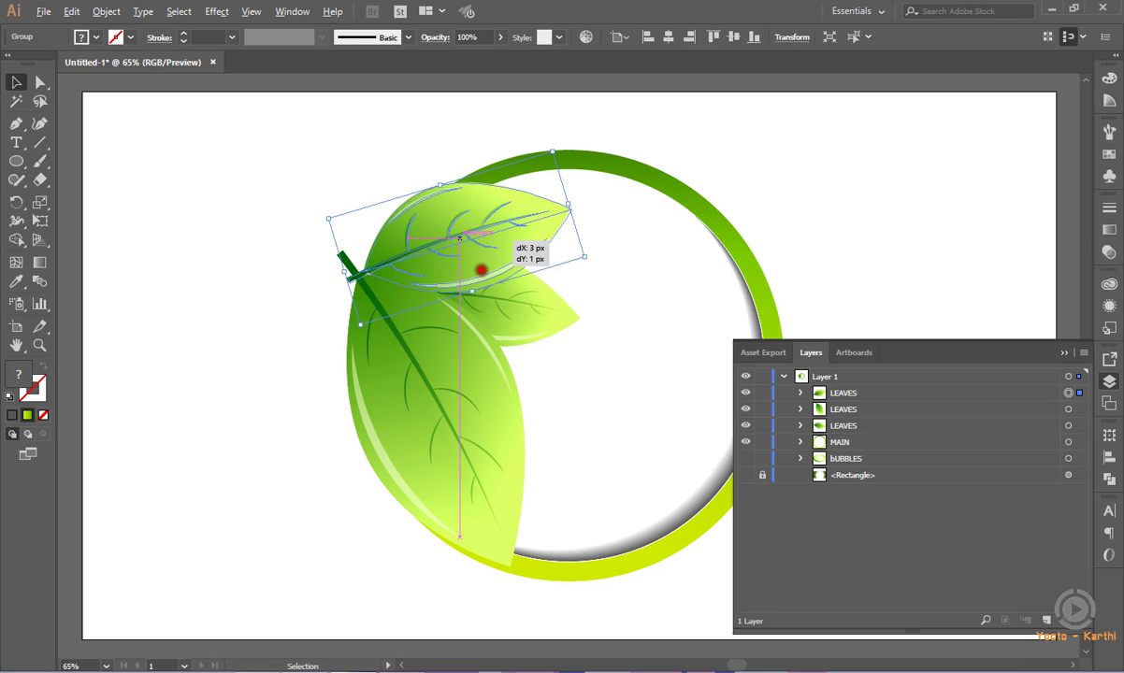
Make a smaller, rotated copy of the upper leaf
drag(451, 225, 444, 293)
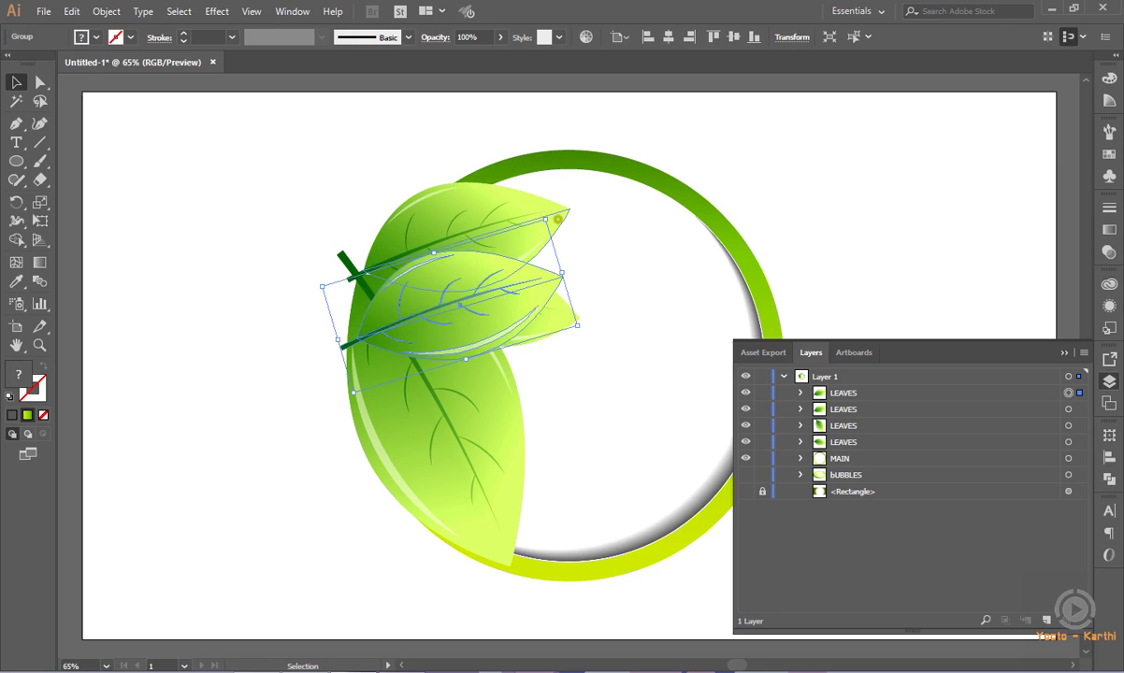
mouse_move(554, 215)
mouse_down()
mouse_move(574, 327)
mouse_move(533, 316)
mouse_up()
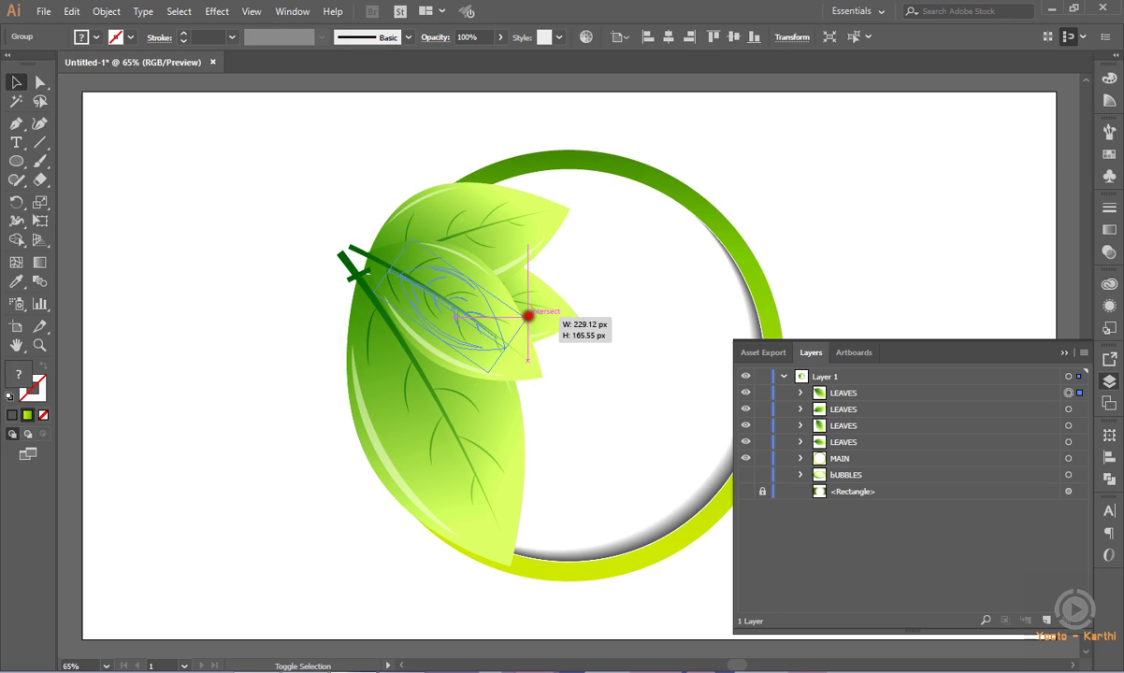
mouse_move(533, 317)
mouse_down()
mouse_move(493, 298)
mouse_move(399, 312)
mouse_move(412, 284)
mouse_up()
click(863, 173)
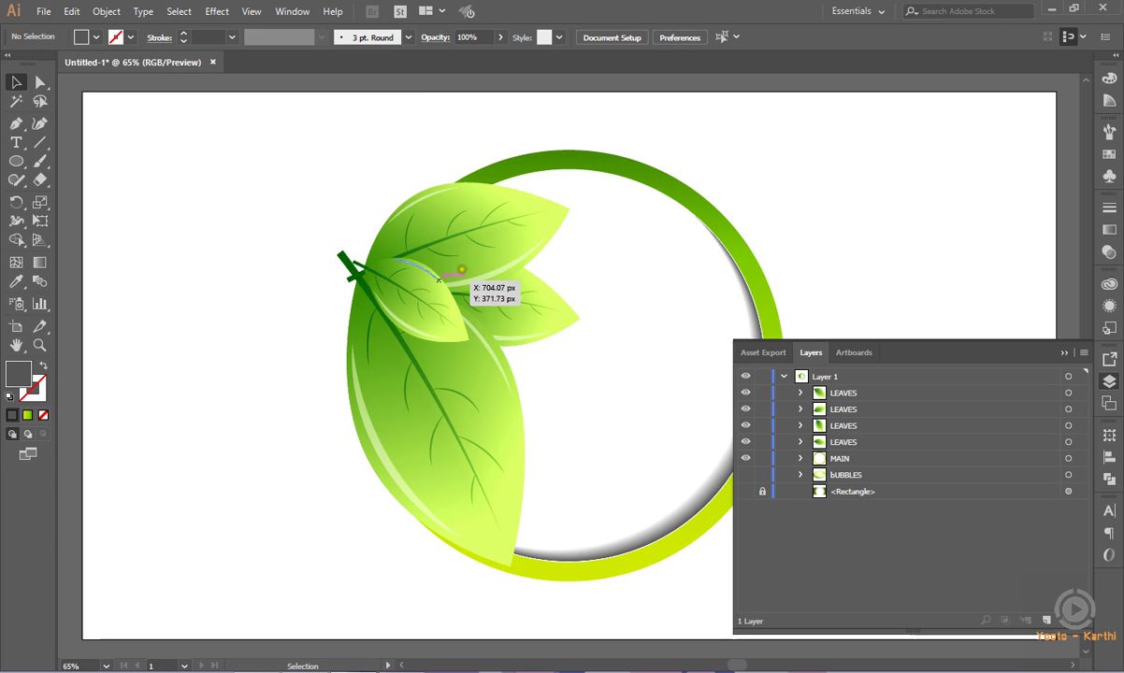
Rotate the small right leaf to horizontal and lift it slightly
click(436, 396)
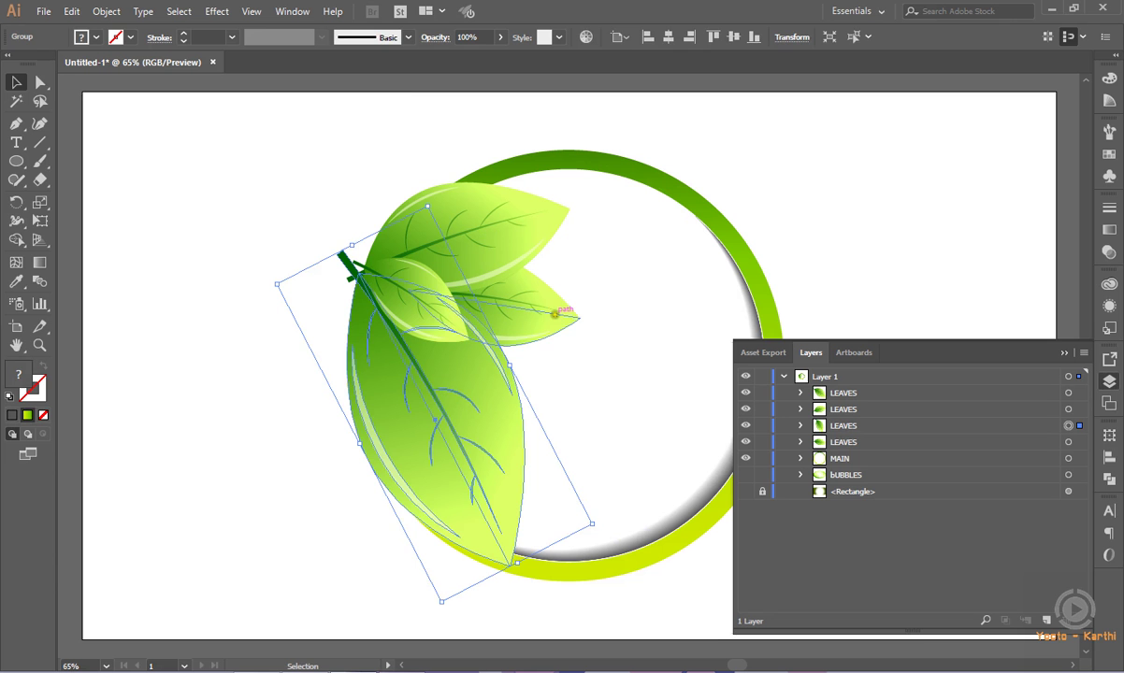
click(551, 313)
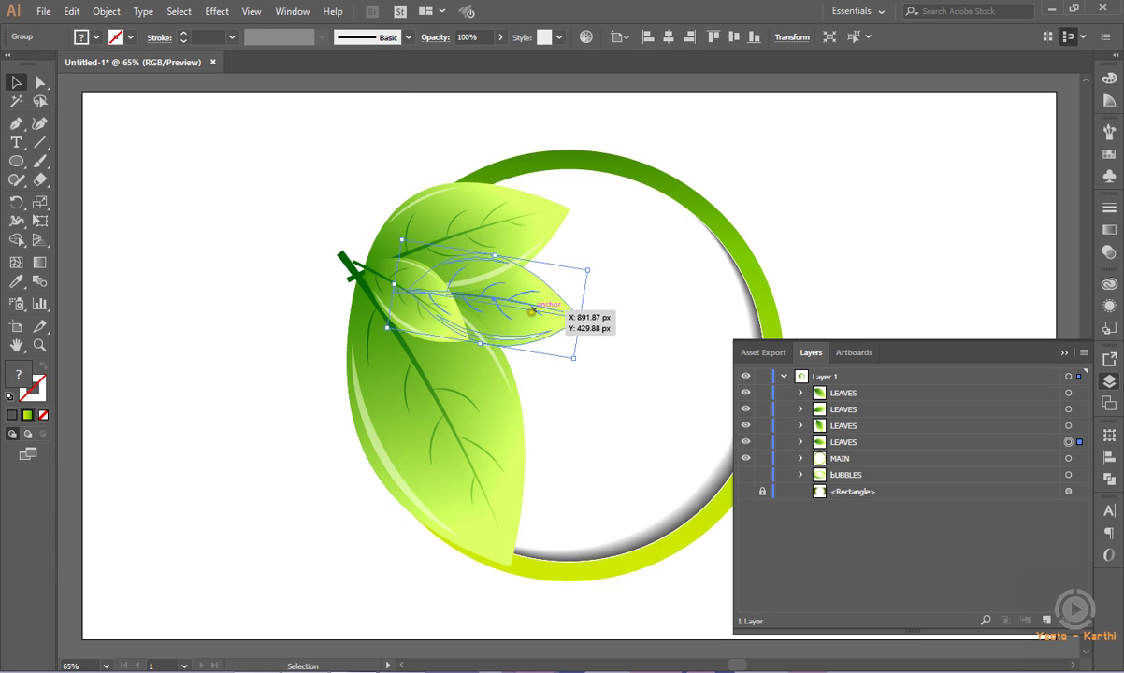
drag(593, 265, 592, 253)
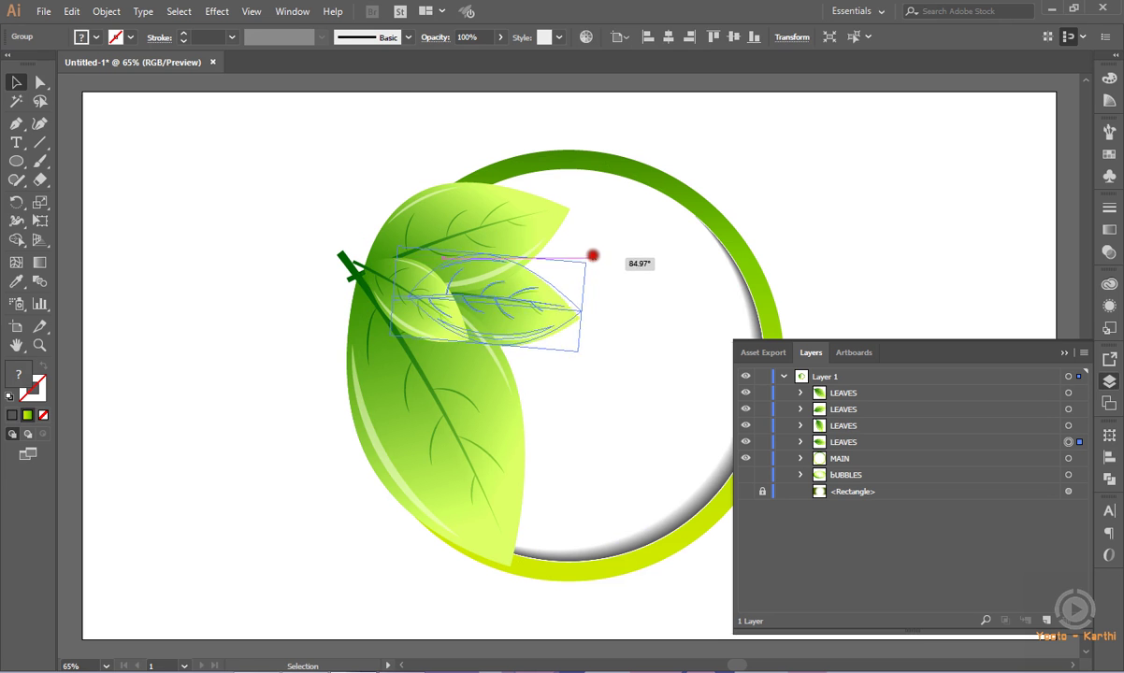
drag(520, 318, 520, 306)
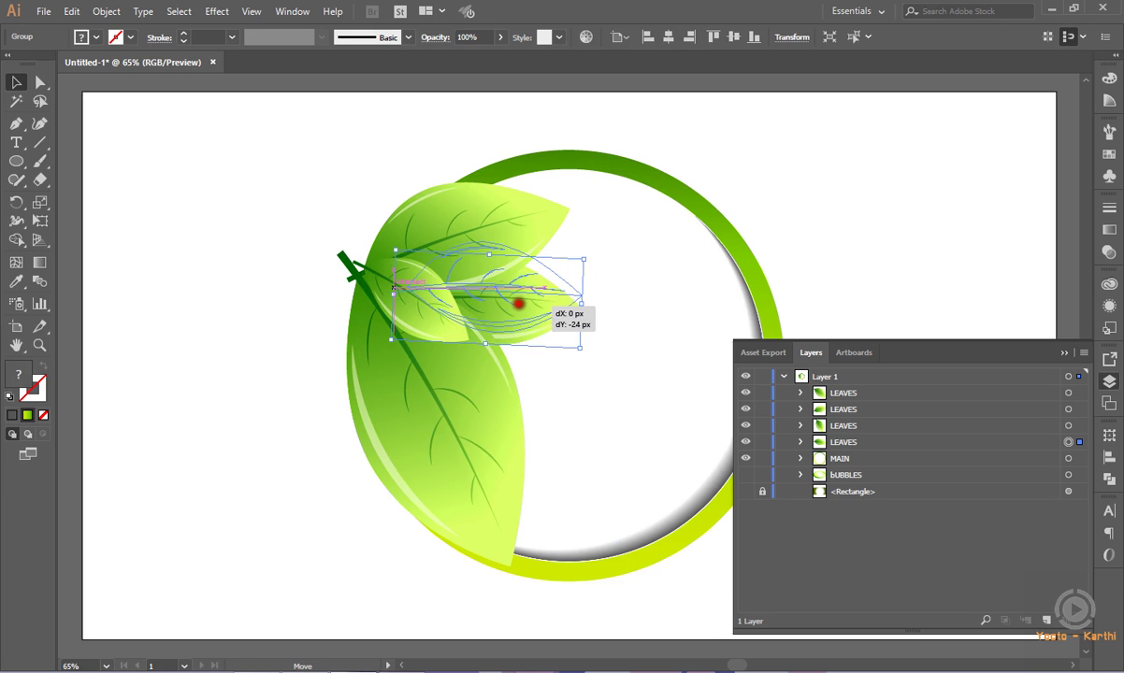
Place the small leaf on the stem over the big leaf
click(416, 297)
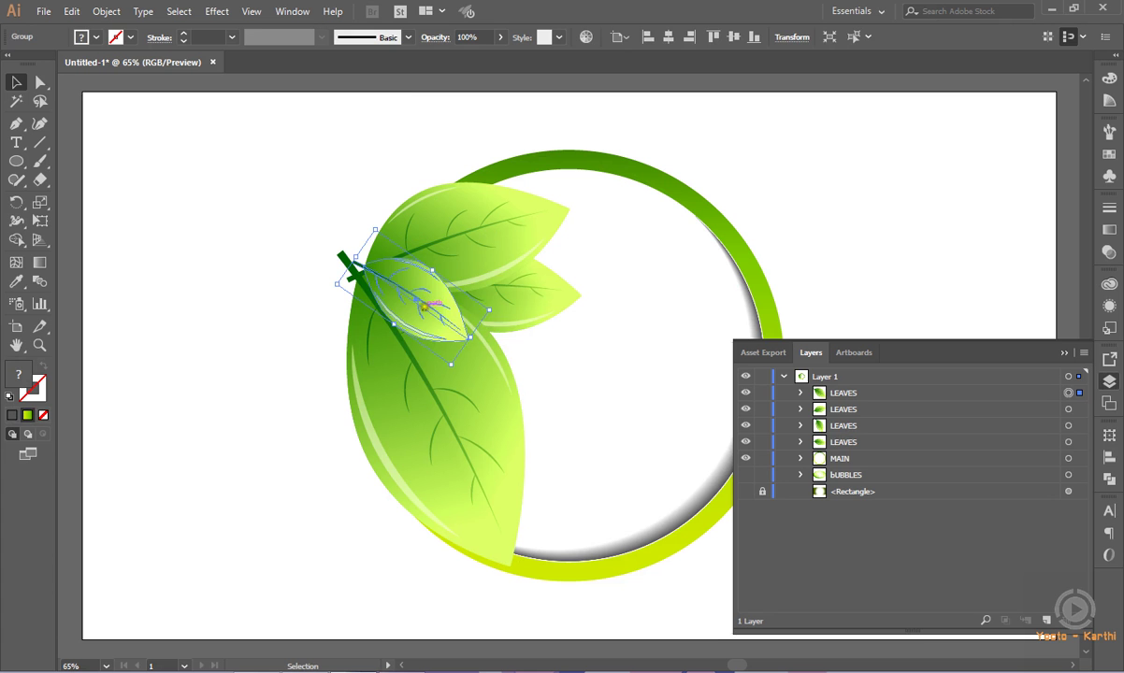
drag(418, 301, 421, 302)
click(751, 190)
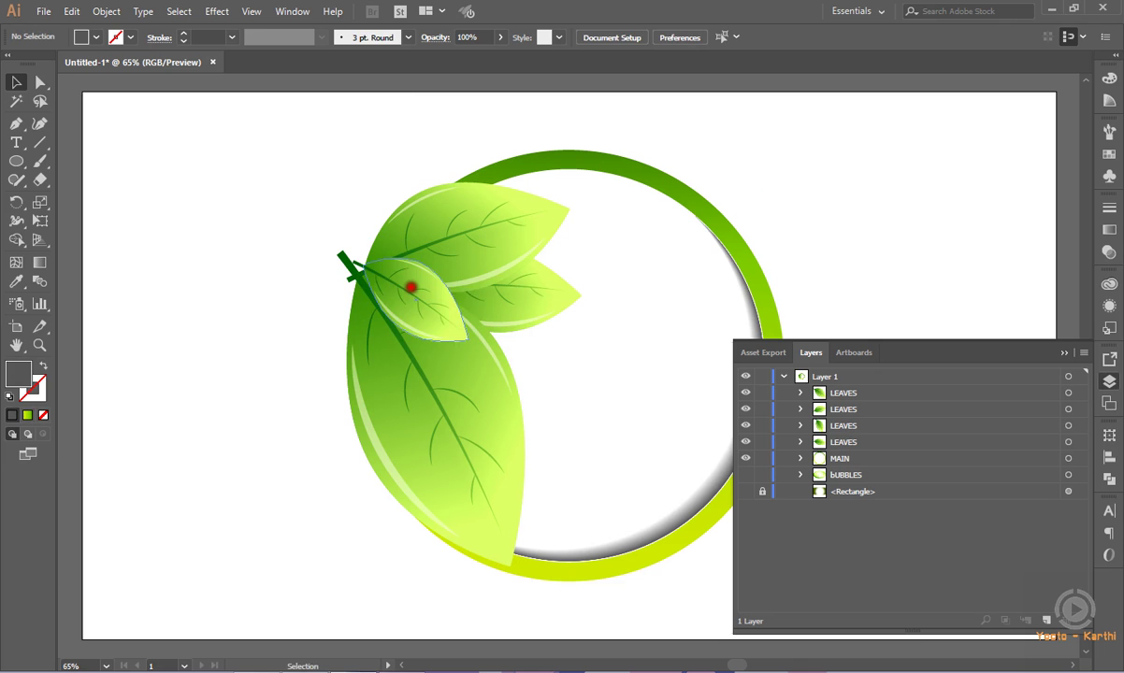
drag(415, 285, 379, 269)
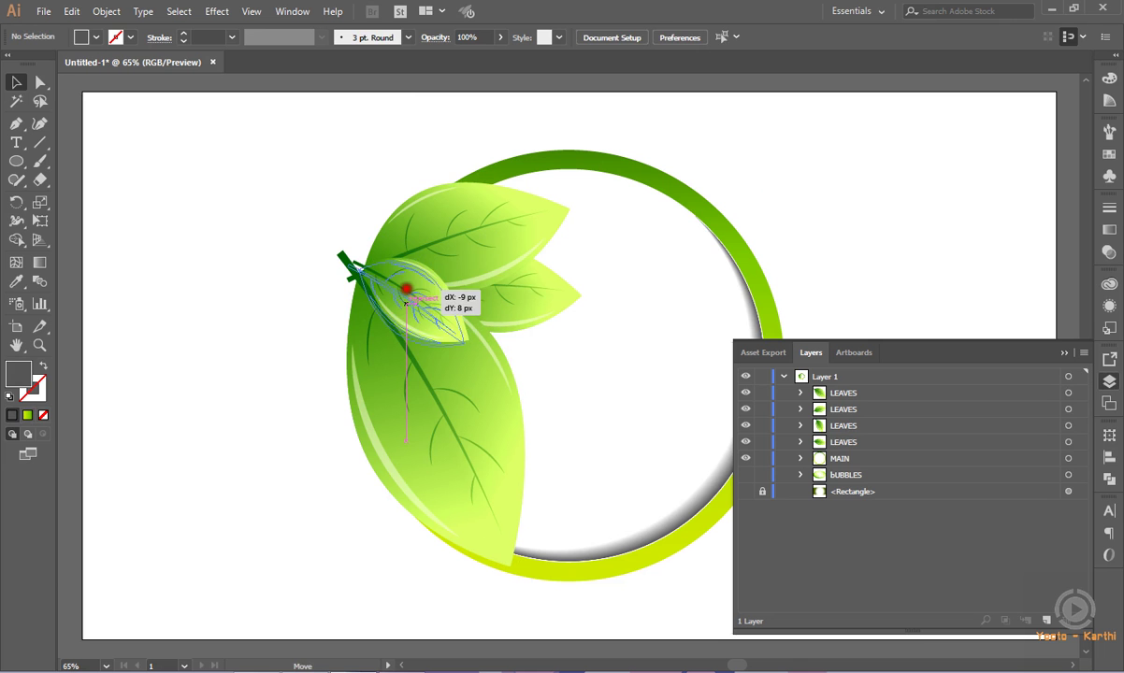
Copy the small leaf to the left of the stem, angled down-left
click(723, 163)
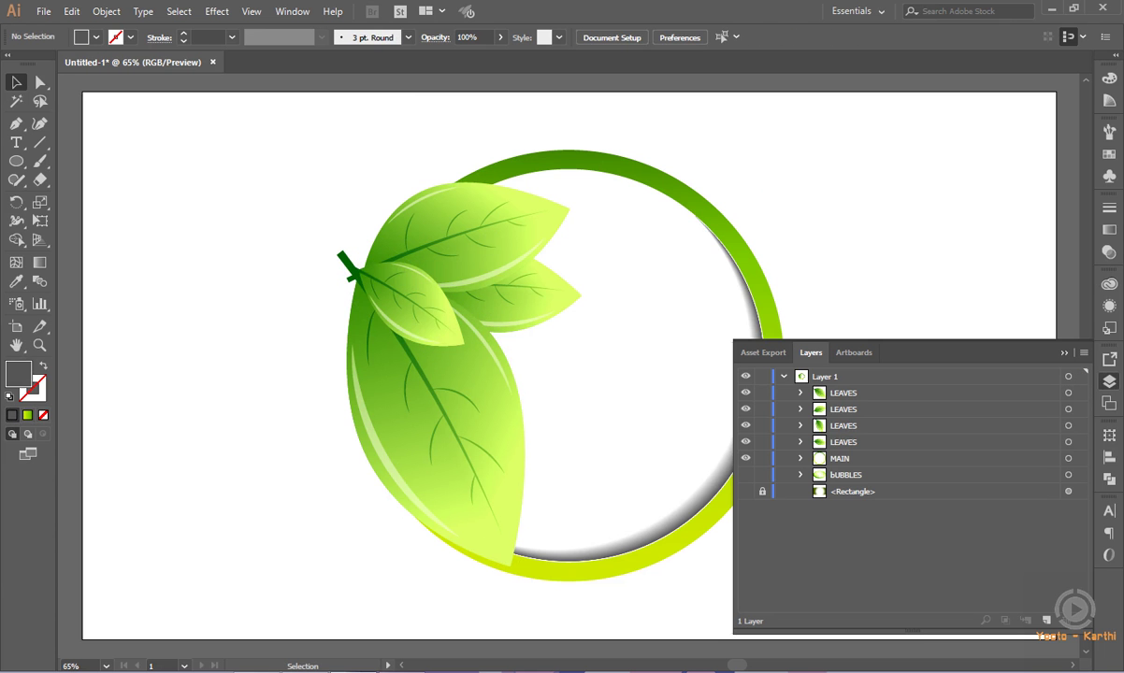
drag(403, 292, 422, 308)
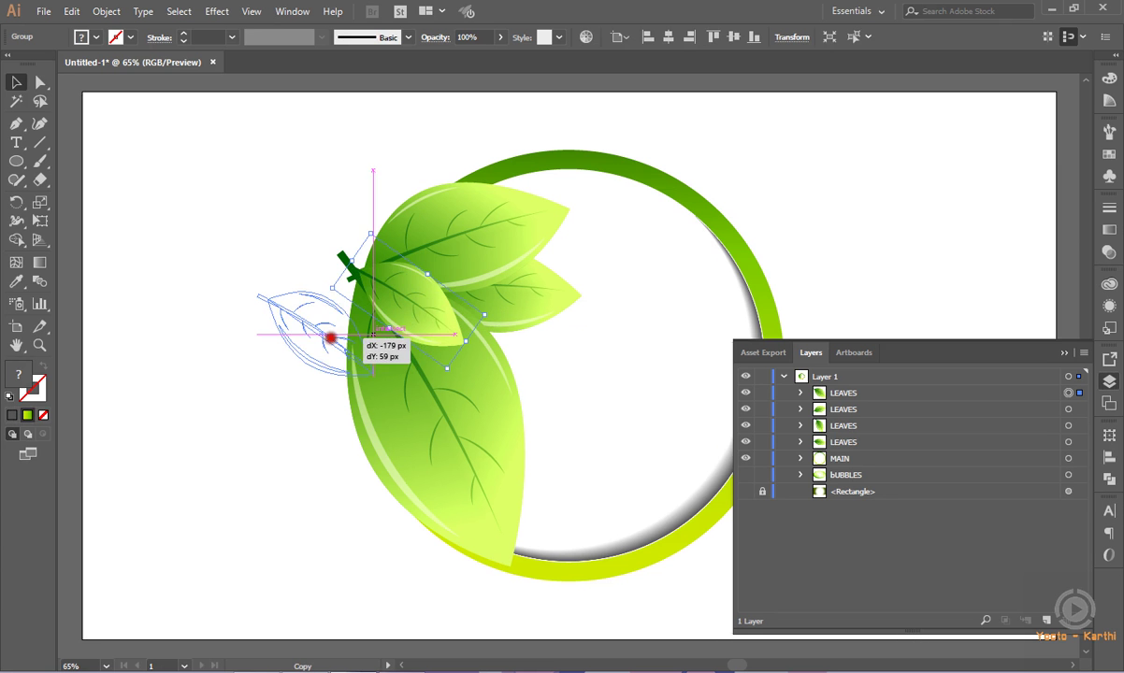
mouse_move(423, 305)
mouse_down()
mouse_move(332, 335)
mouse_move(308, 408)
mouse_up()
drag(309, 337, 321, 335)
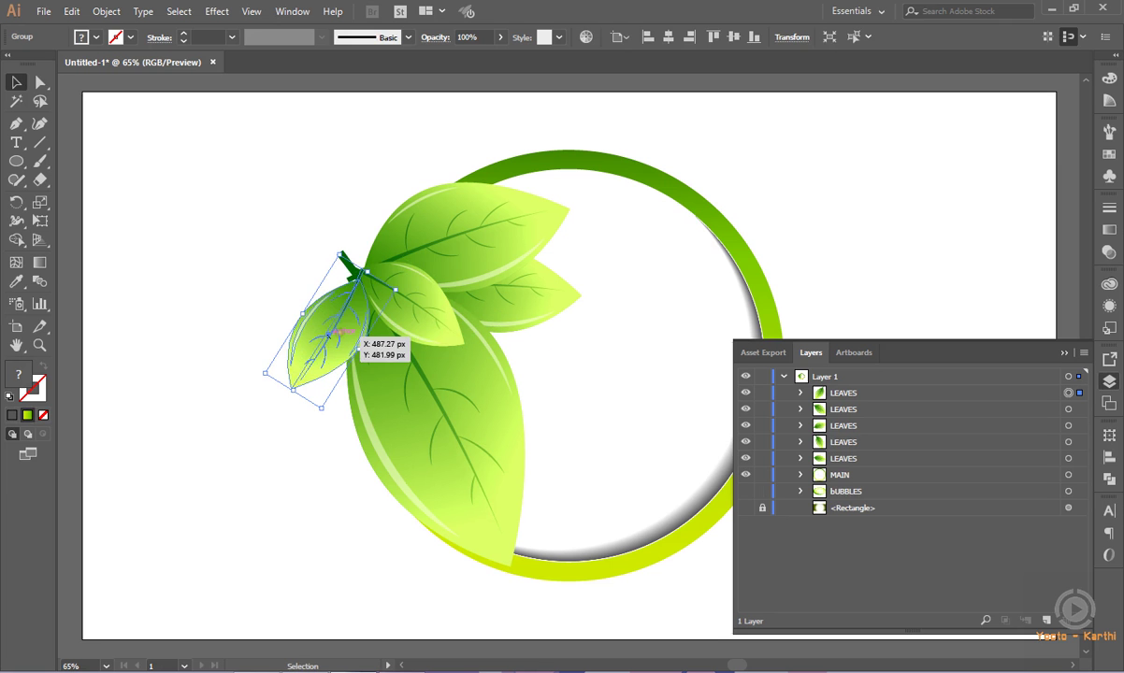
mouse_move(329, 335)
mouse_down()
mouse_move(323, 319)
mouse_move(336, 341)
mouse_up()
click(289, 249)
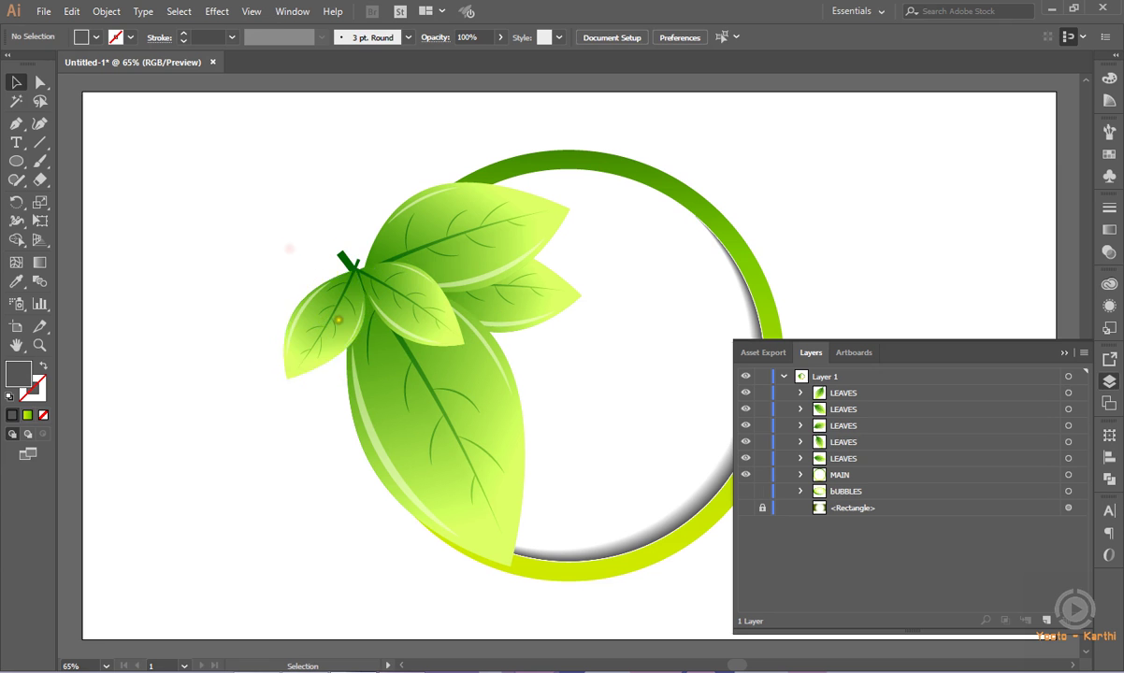
click(301, 302)
Add a copy above the stem, reflected across the horizontal axis and rotated to point upward
drag(336, 307, 385, 217)
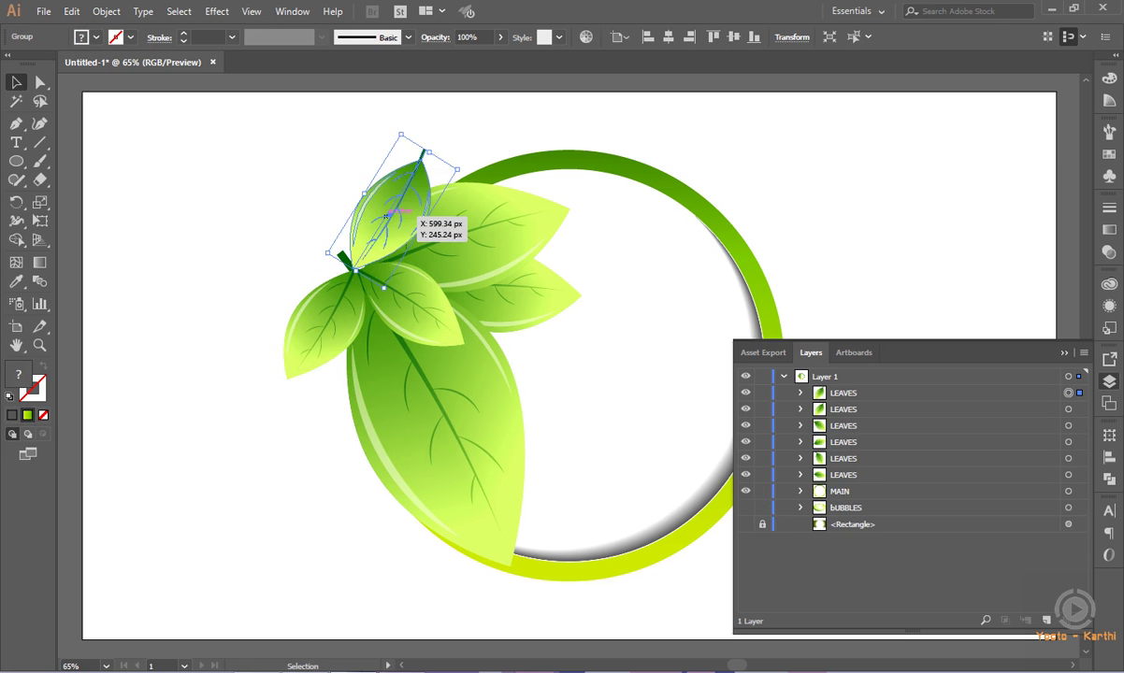
right_click(386, 215)
click(590, 425)
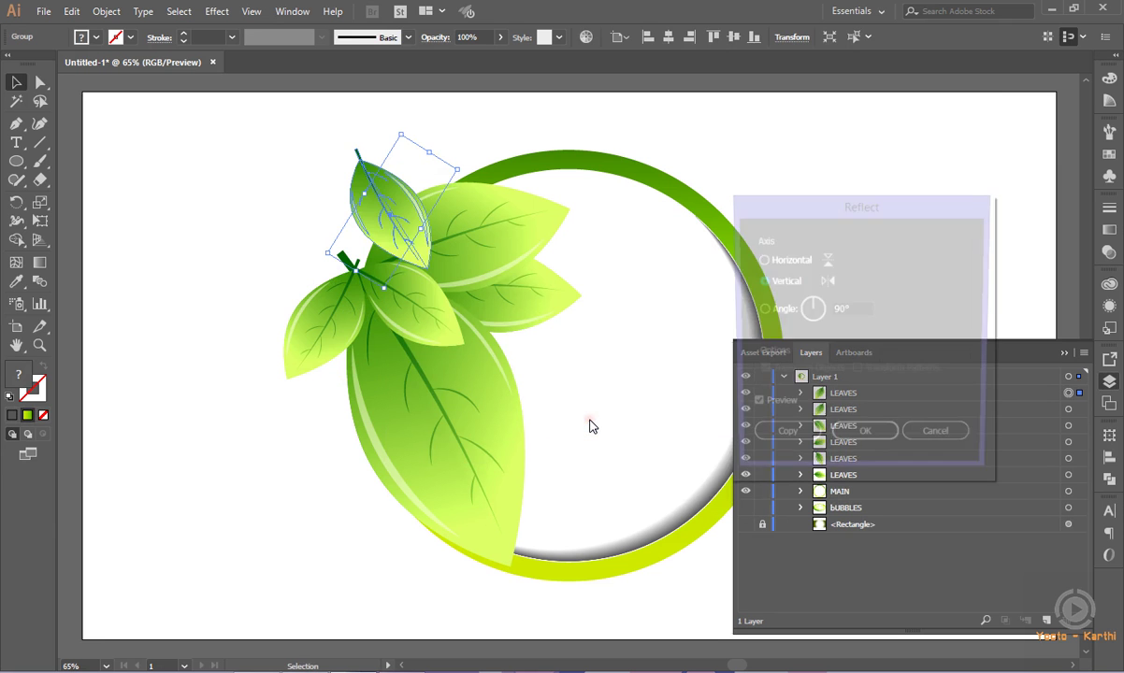
click(792, 261)
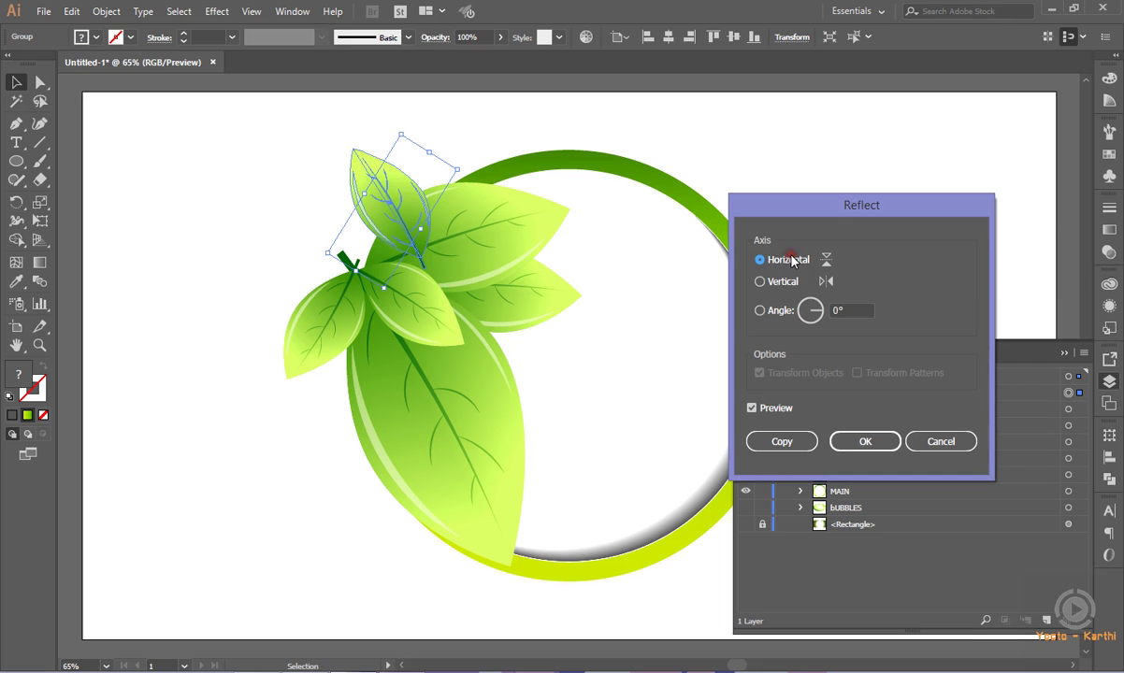
click(851, 439)
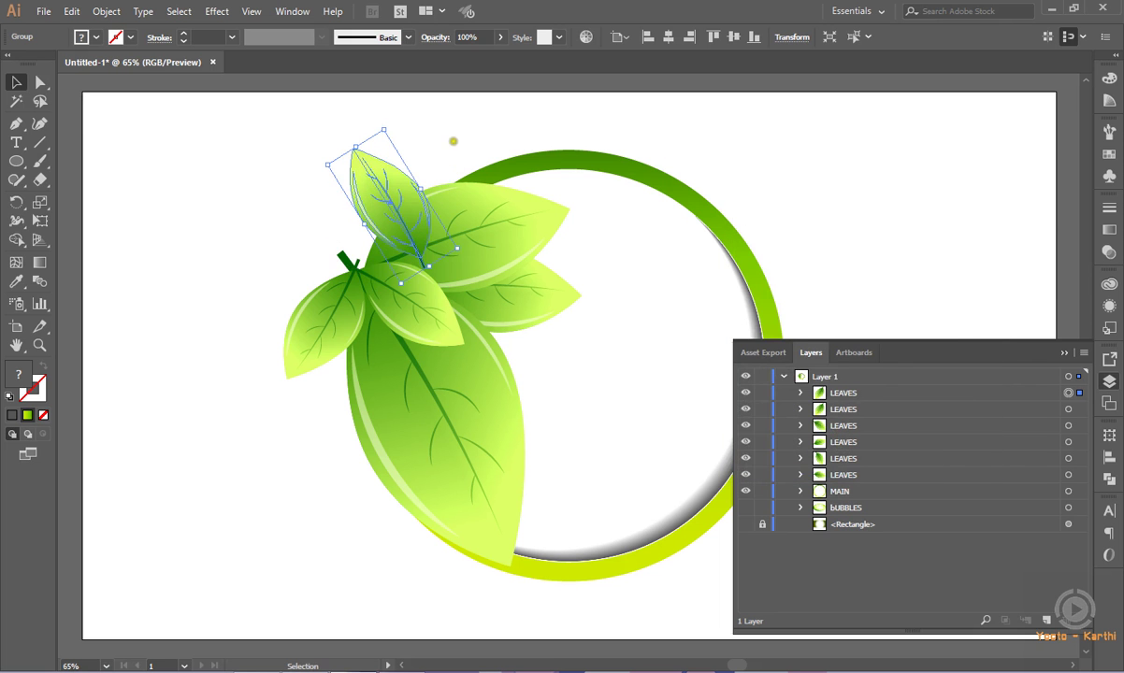
drag(383, 120, 460, 157)
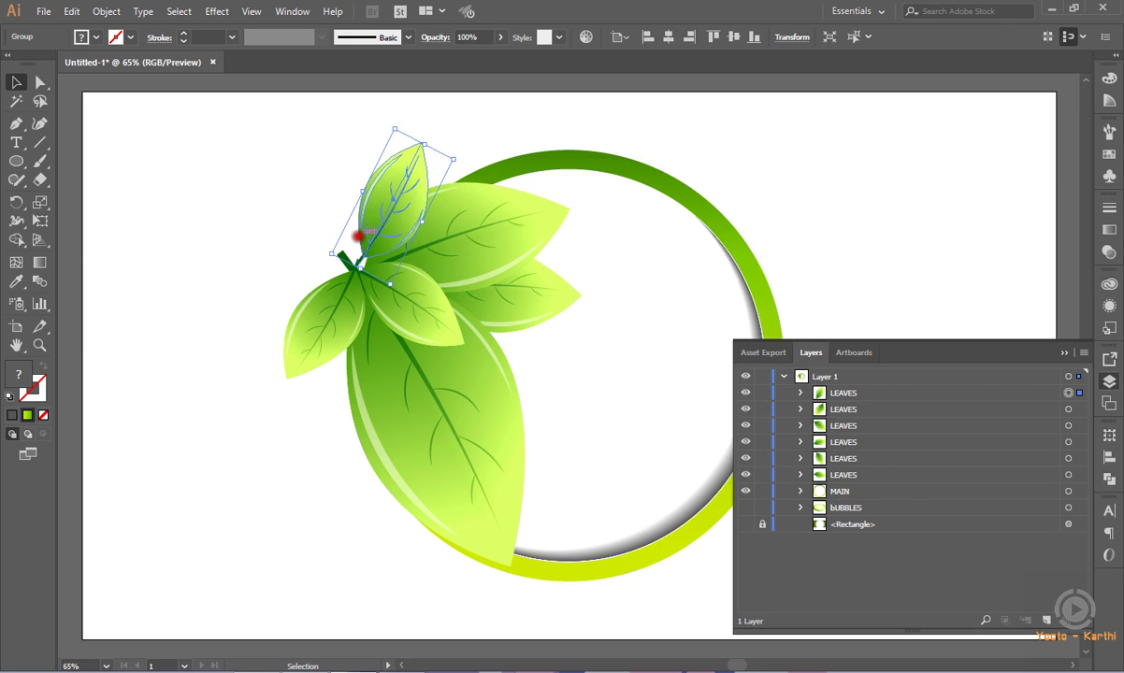
drag(358, 236, 352, 241)
click(264, 193)
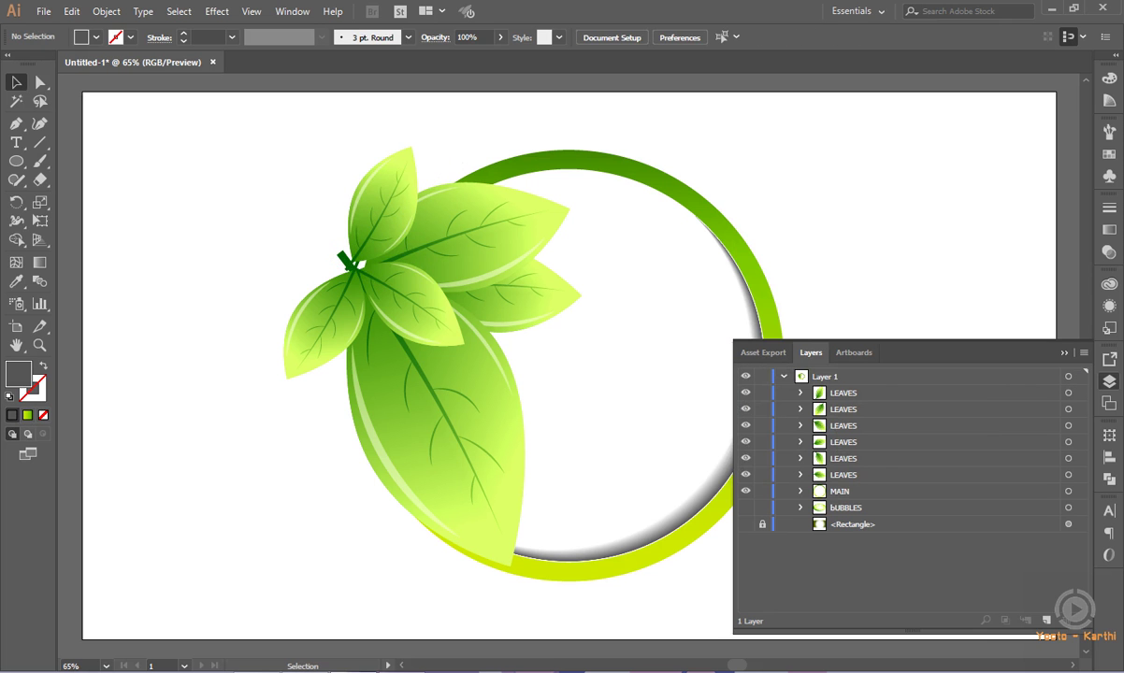
Rotate the small leaf over the large leaf so its tip points downward
click(447, 319)
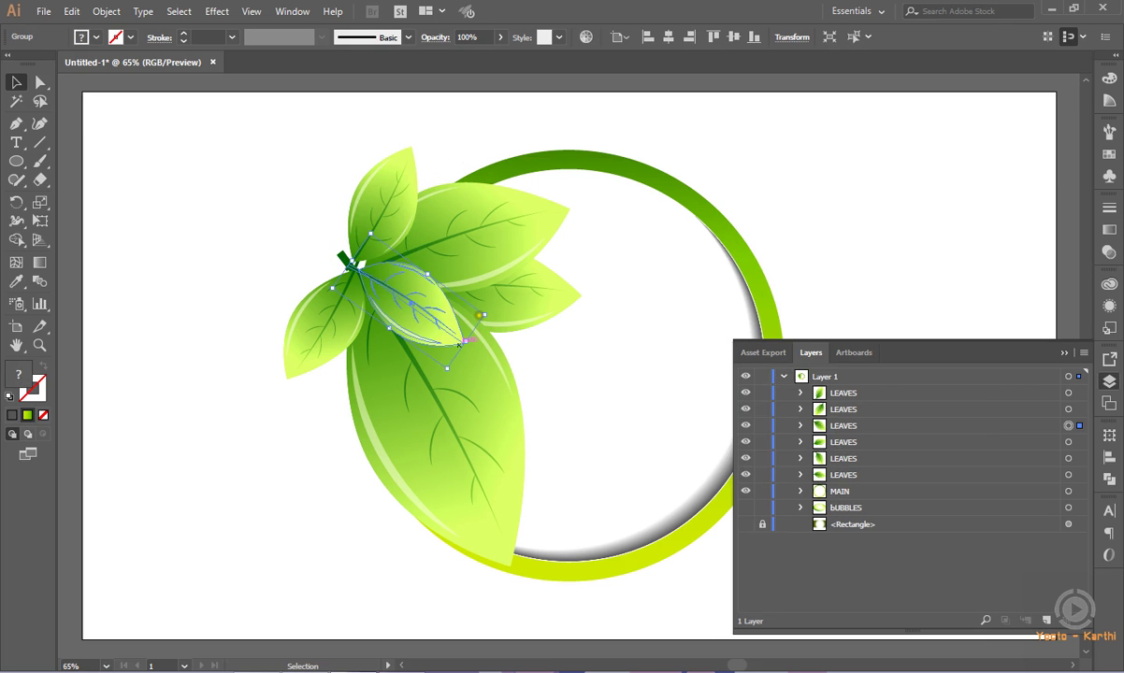
mouse_move(493, 309)
mouse_down()
mouse_move(477, 329)
mouse_move(397, 305)
mouse_move(396, 321)
mouse_up()
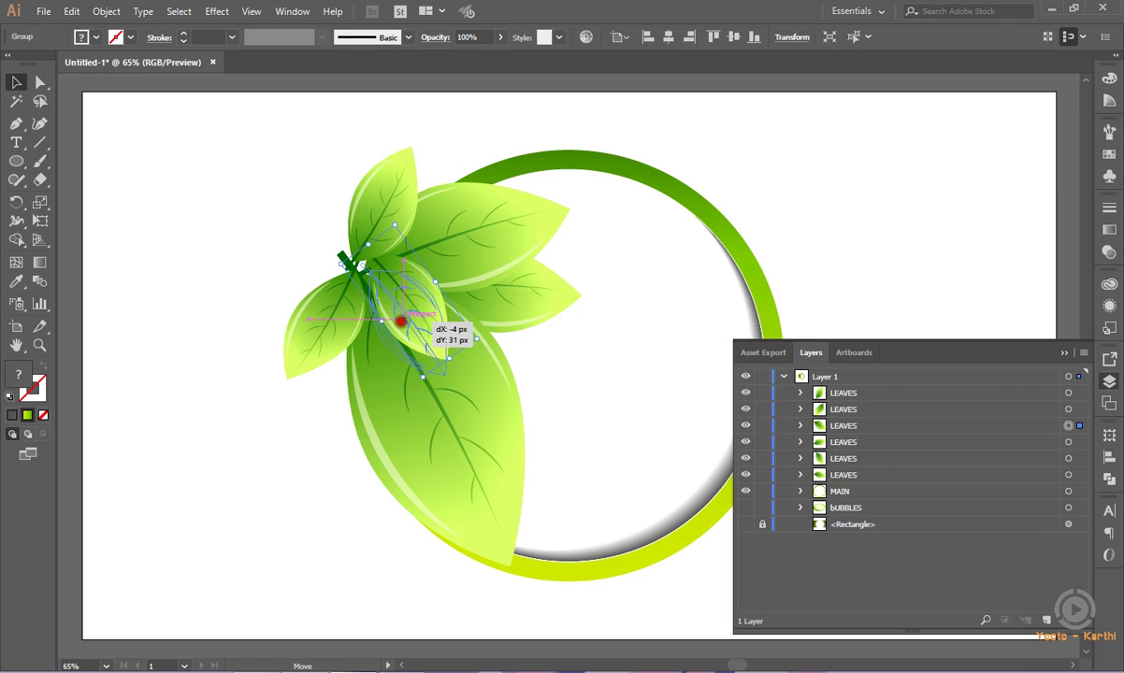
click(283, 214)
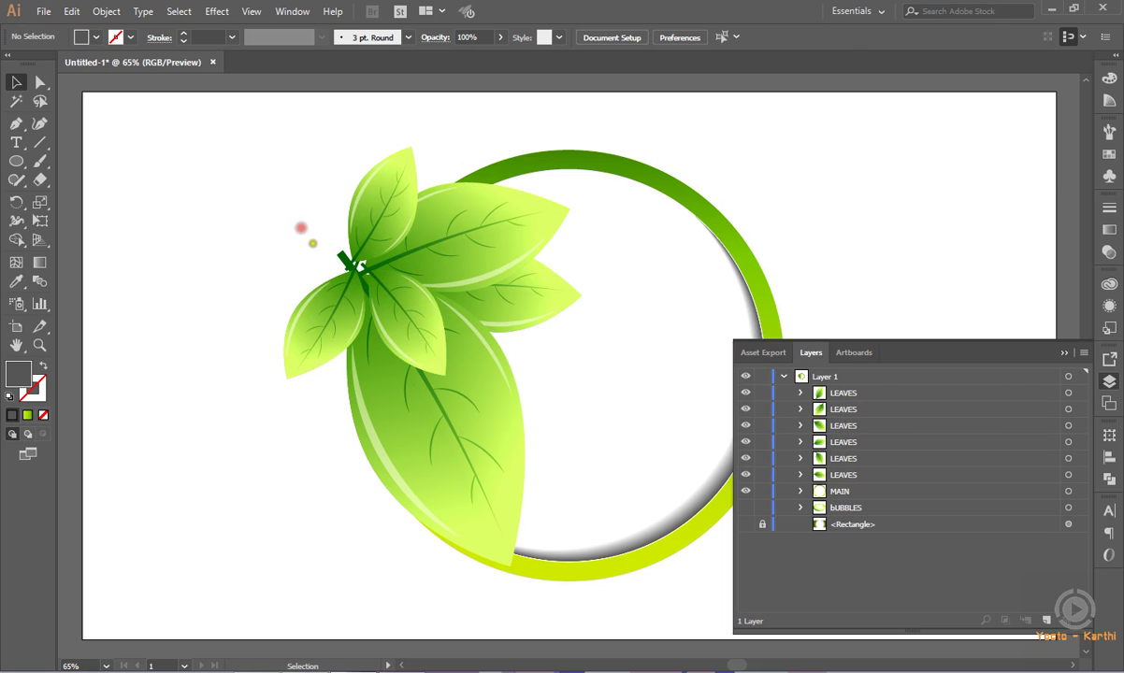
Place a tiny scaled-down copy of that leaf at the stem junction
drag(388, 314, 453, 311)
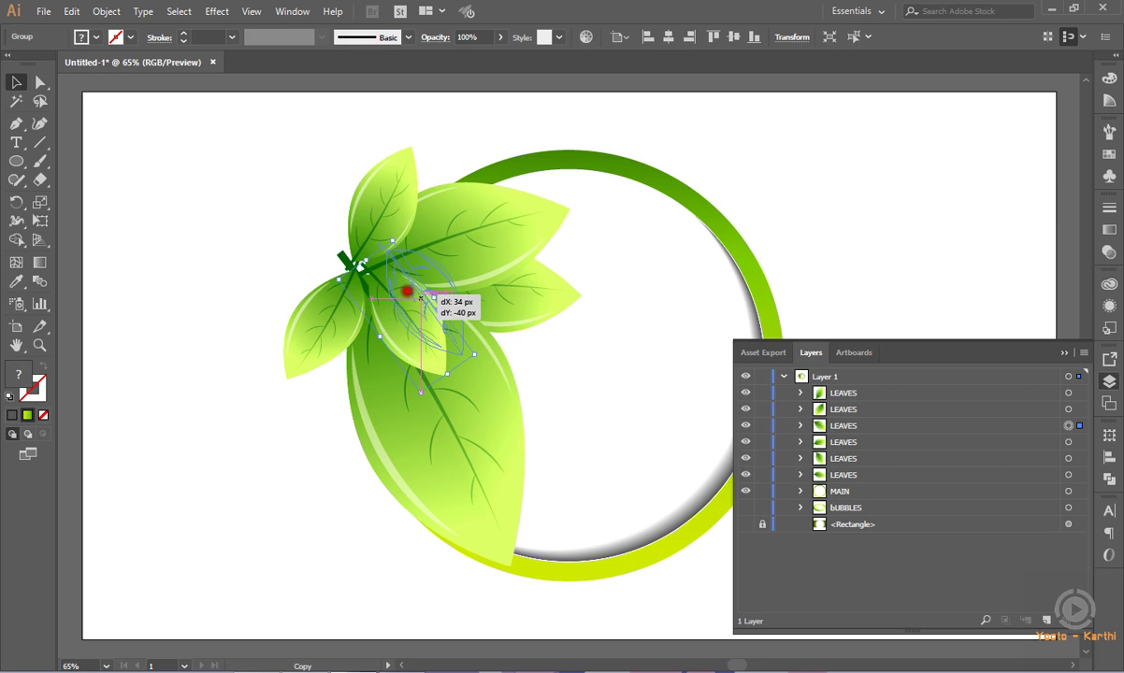
drag(455, 312, 465, 313)
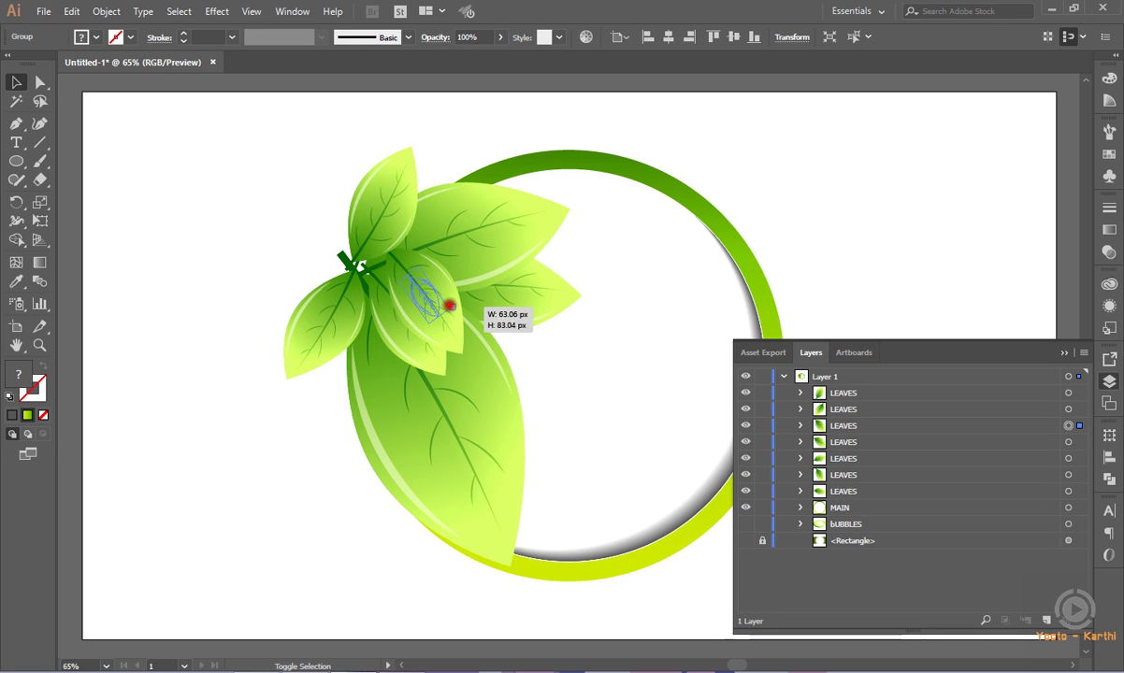
mouse_move(454, 309)
mouse_down()
mouse_move(372, 291)
mouse_move(359, 276)
mouse_up()
click(283, 226)
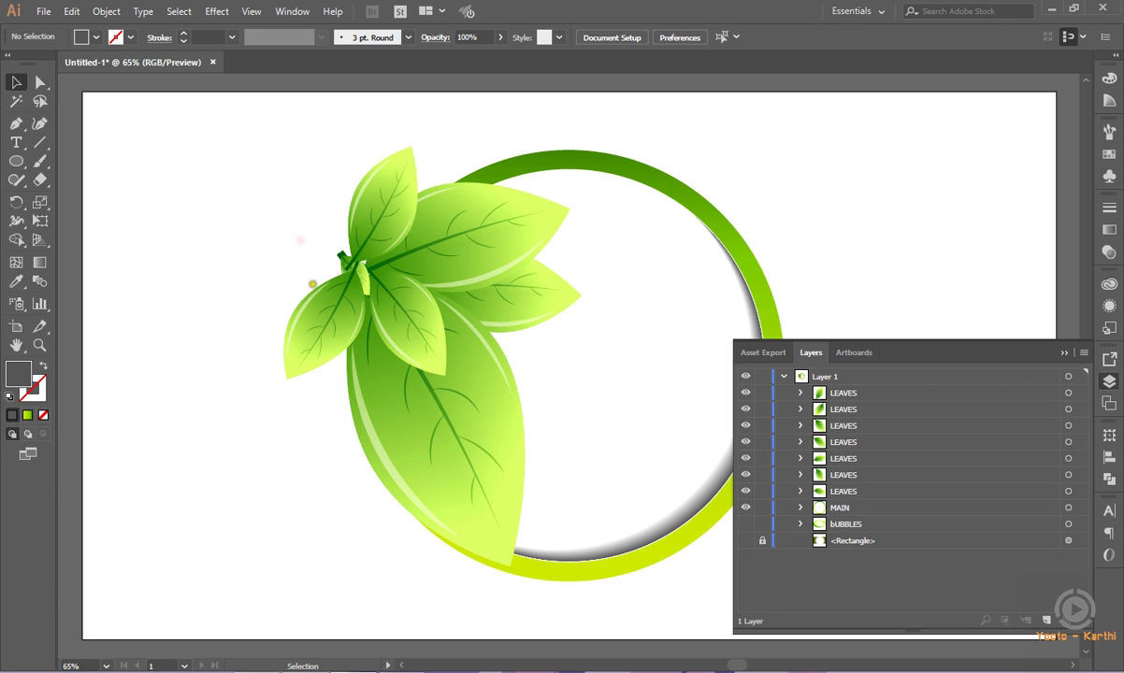
Shift the left leaf up-left and bring the tiny junction leaf to the front
drag(328, 321, 319, 316)
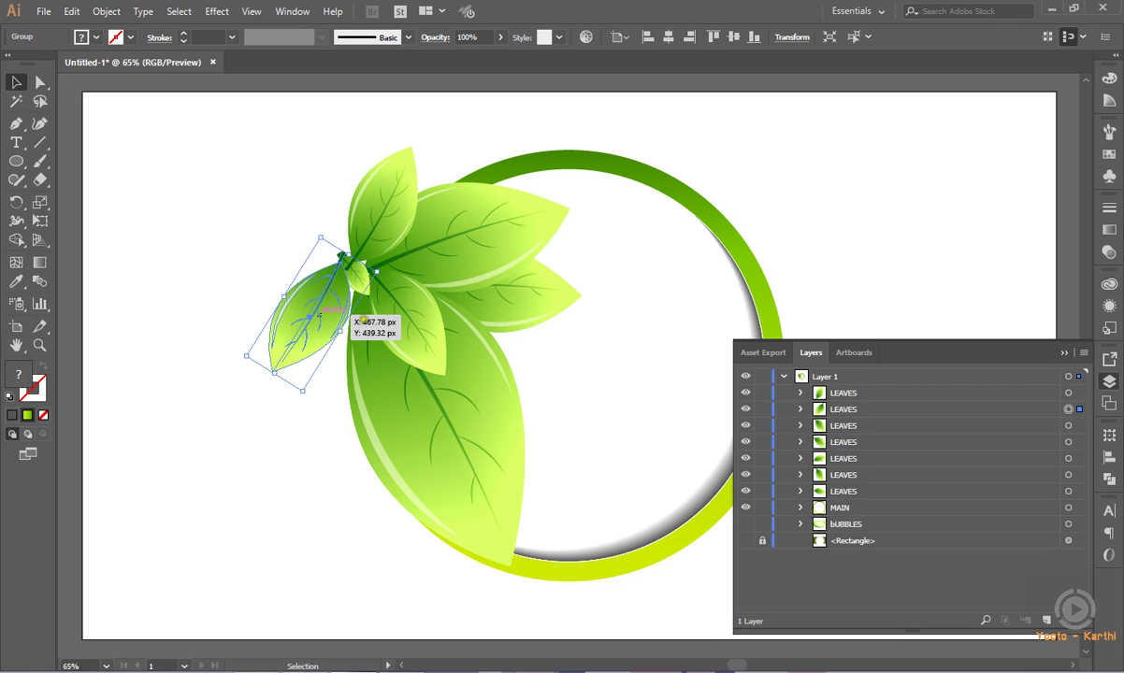
click(361, 277)
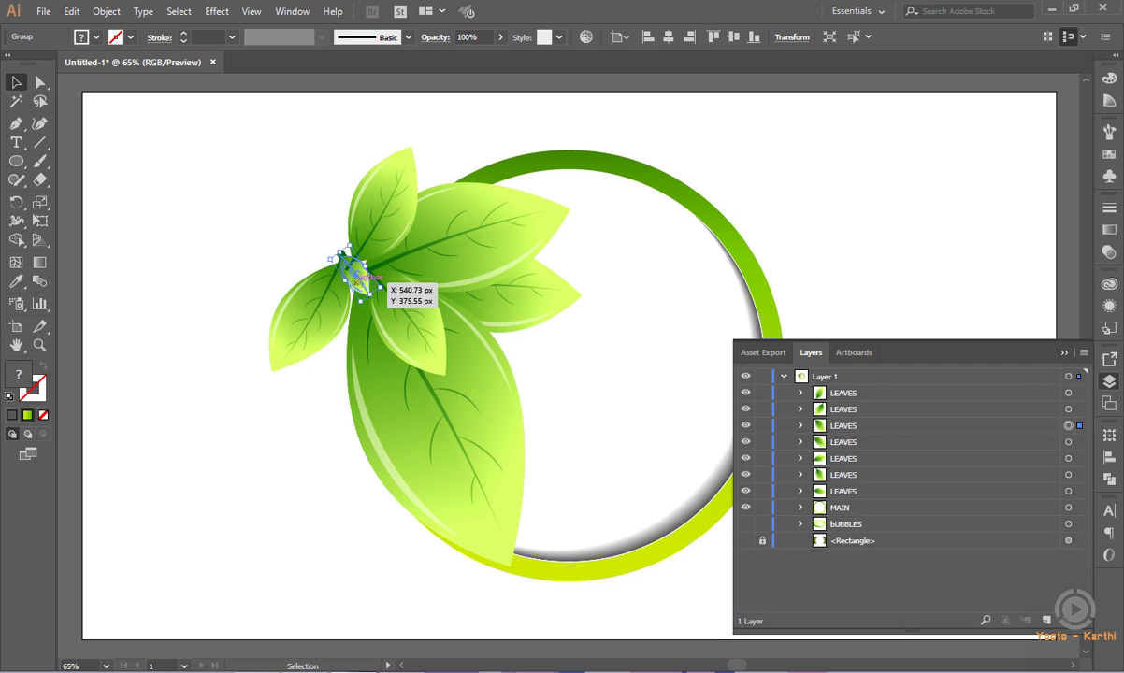
right_click(359, 279)
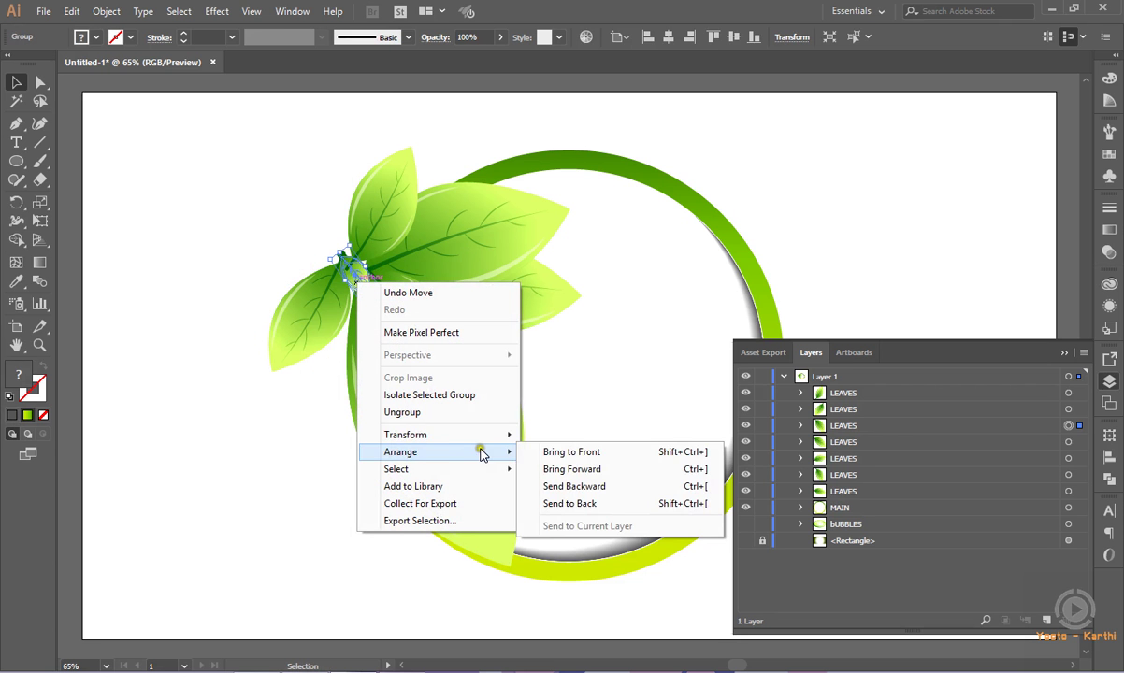
click(542, 452)
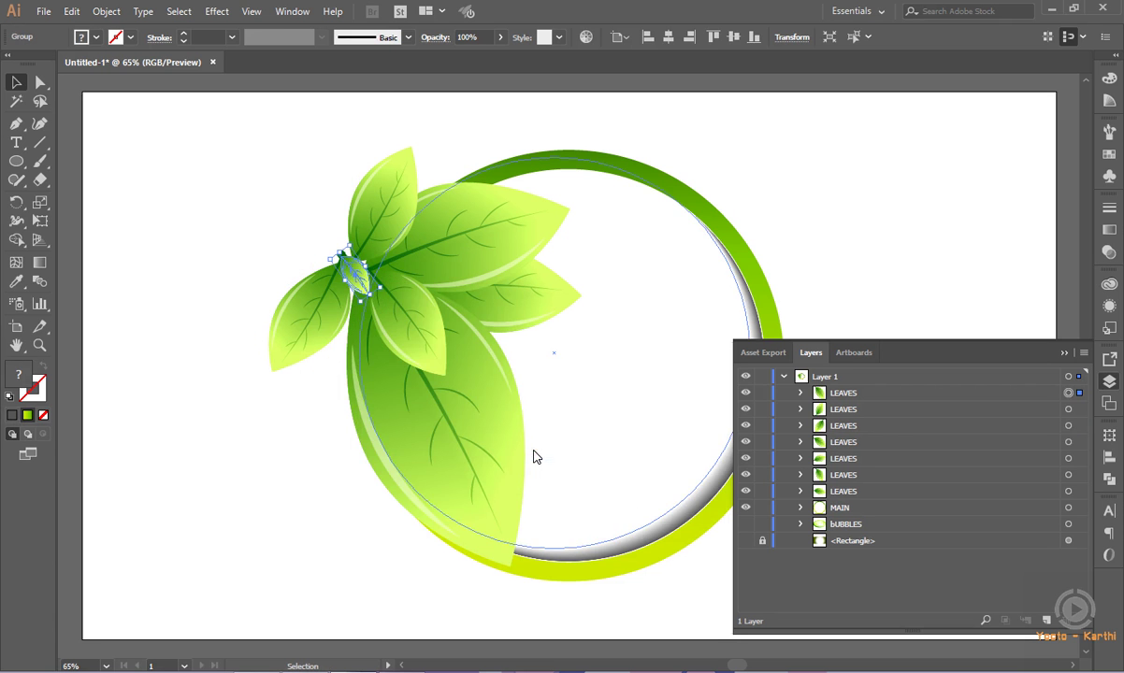
click(324, 224)
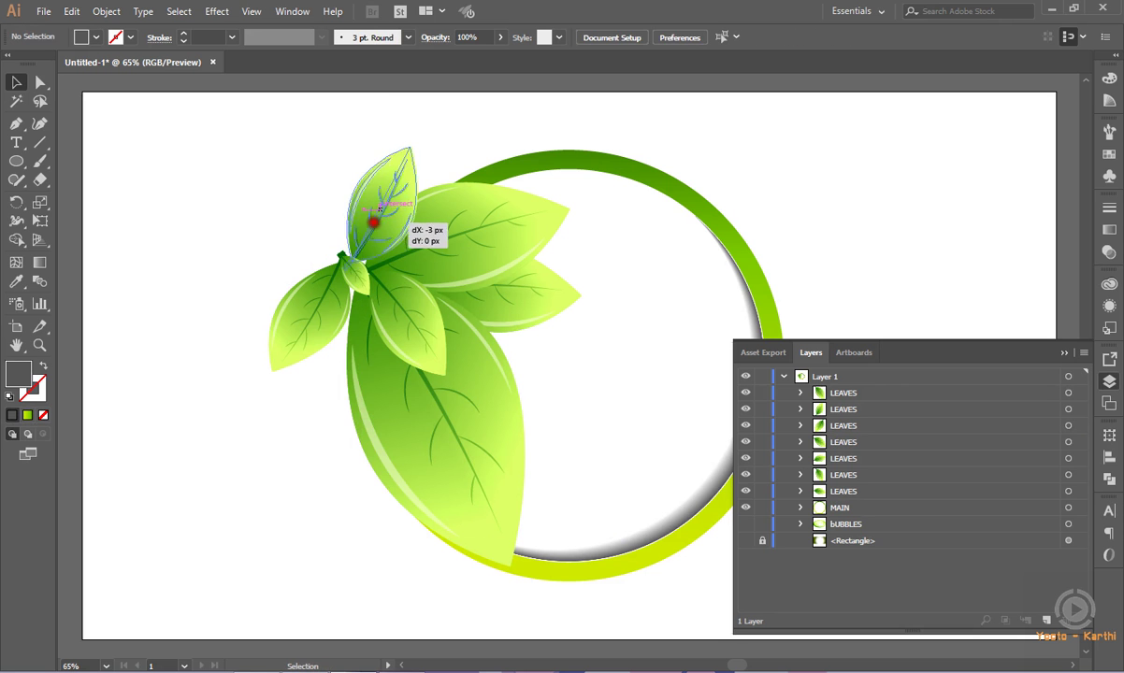
Nudge the upright leaf left and tilt the left leaf more steeply toward the stem
drag(375, 221, 370, 224)
click(265, 216)
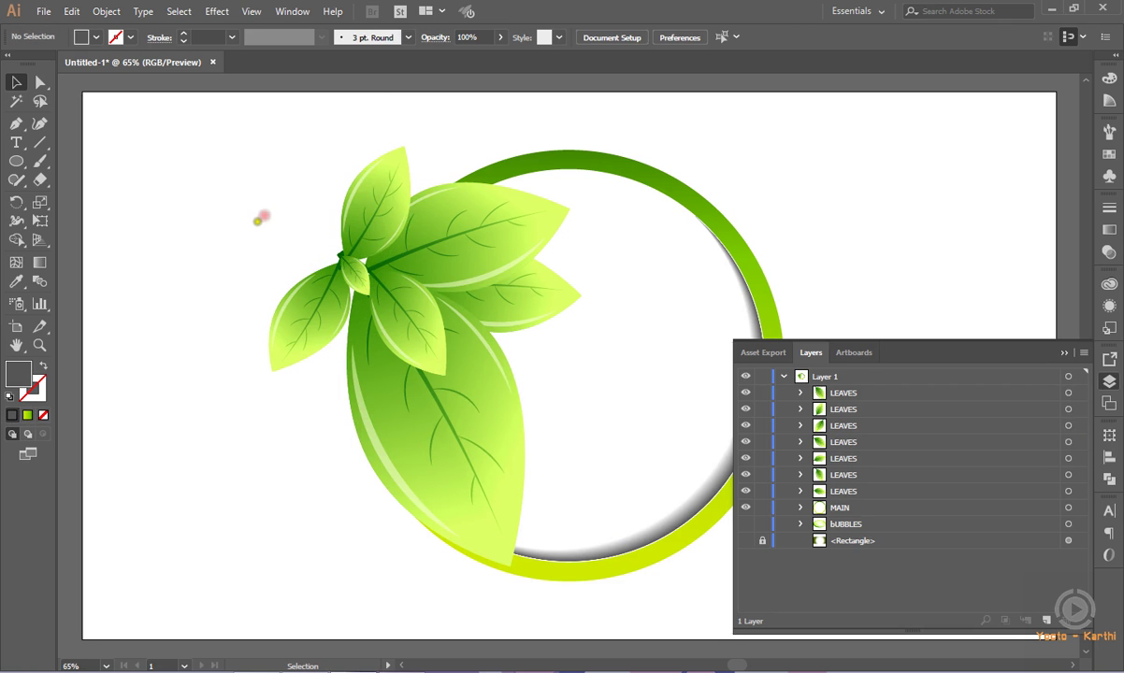
click(266, 360)
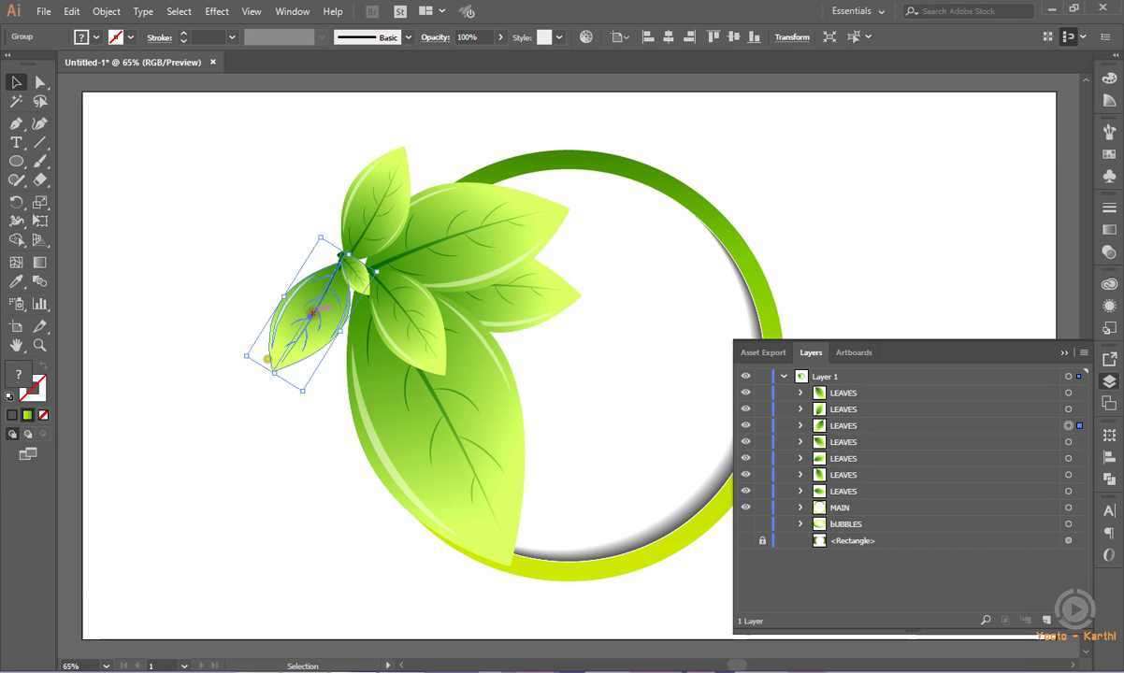
drag(238, 356, 251, 369)
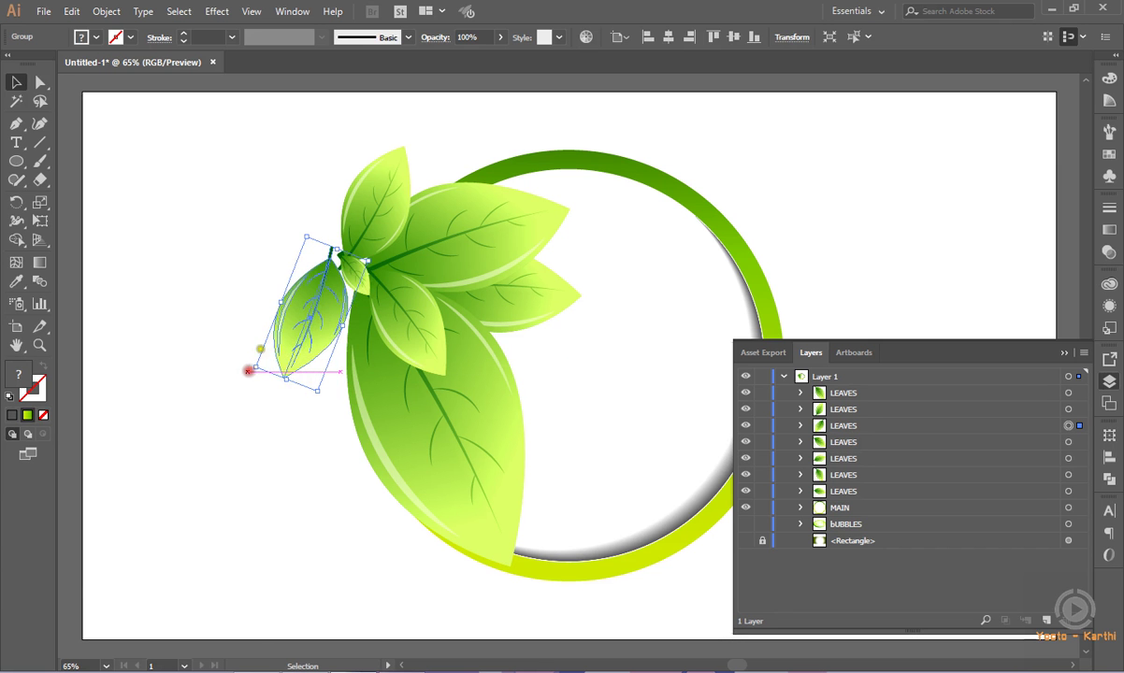
drag(305, 327, 316, 340)
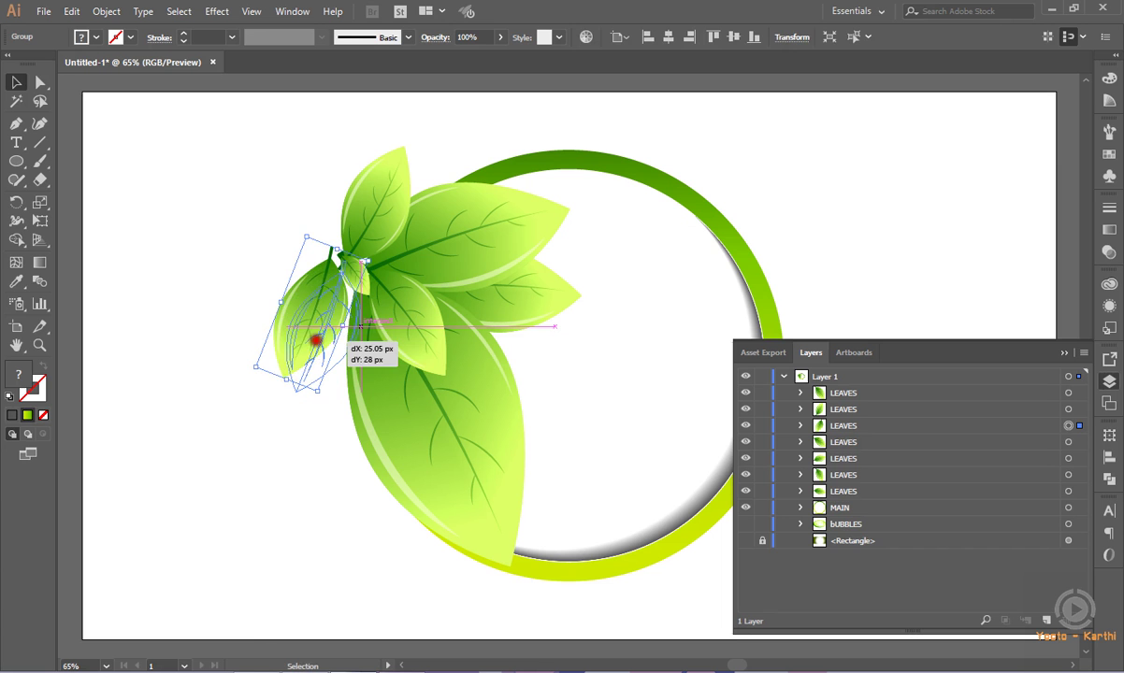
click(267, 249)
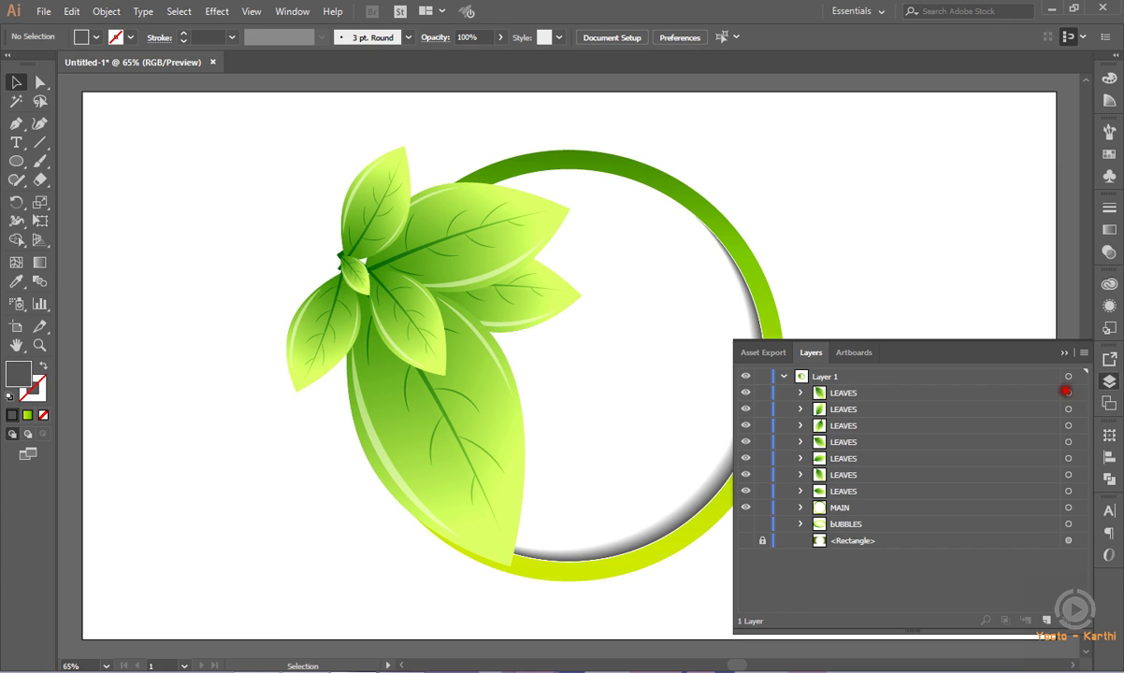
Group all seven LEAVES layers with Ctrl+G and turn on the BUBBLES layer
click(1067, 393)
shift+click(1067, 409)
shift+click(1068, 426)
shift+click(1067, 442)
shift+click(1067, 458)
shift+click(1067, 475)
shift+click(1068, 491)
key(a)
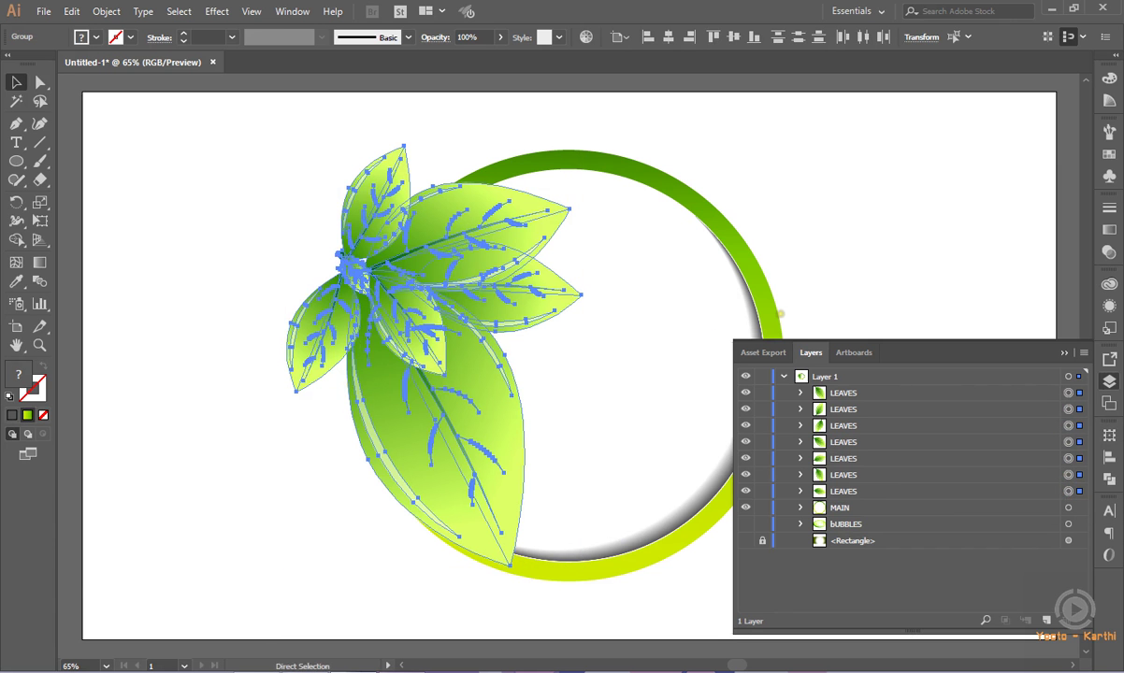
key(ctrl+g)
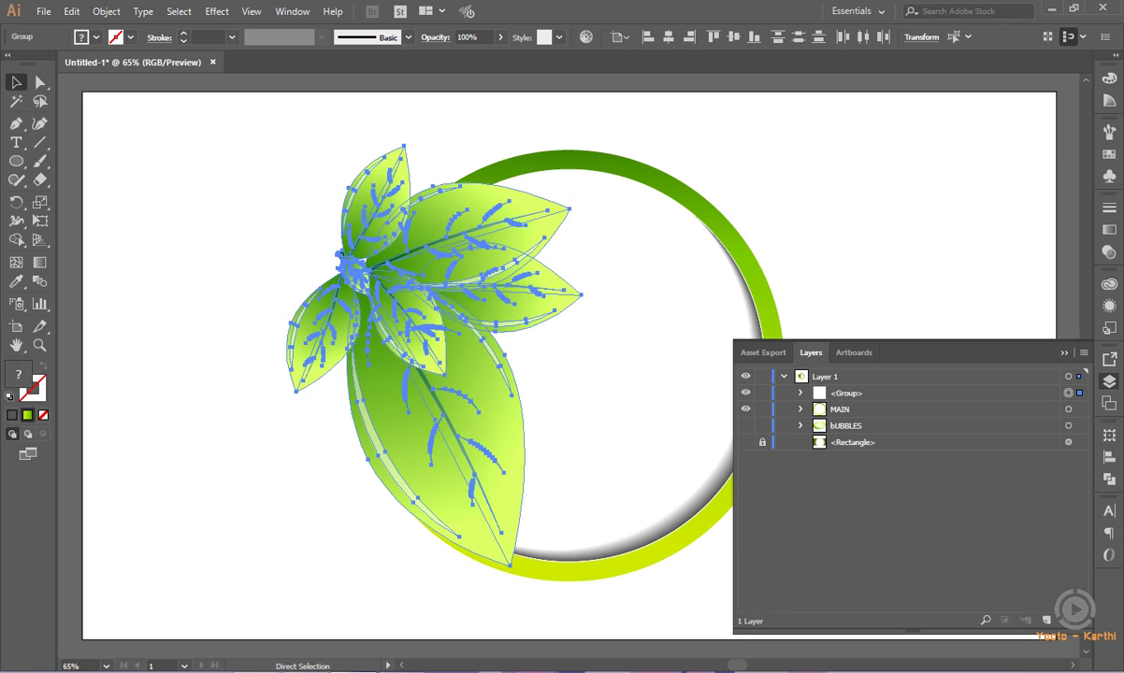
key(v)
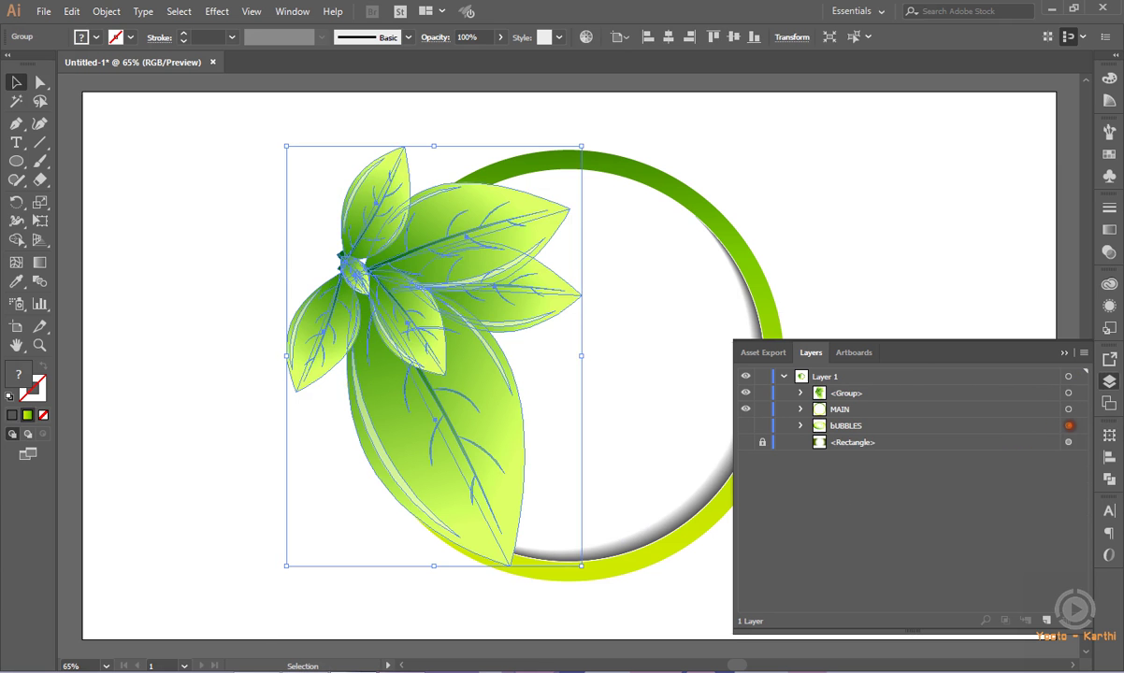
key(ctrl+shift+a)
click(745, 425)
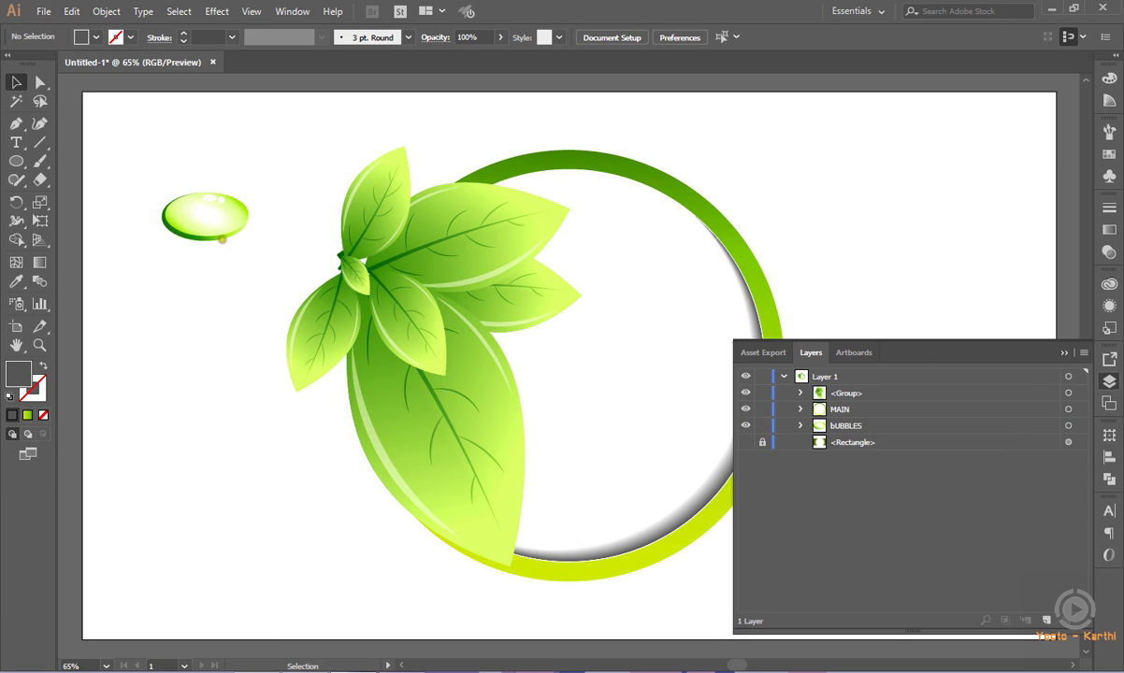
Duplicate the water-drop bubble onto the big leaf and bring the copy to the front
click(200, 213)
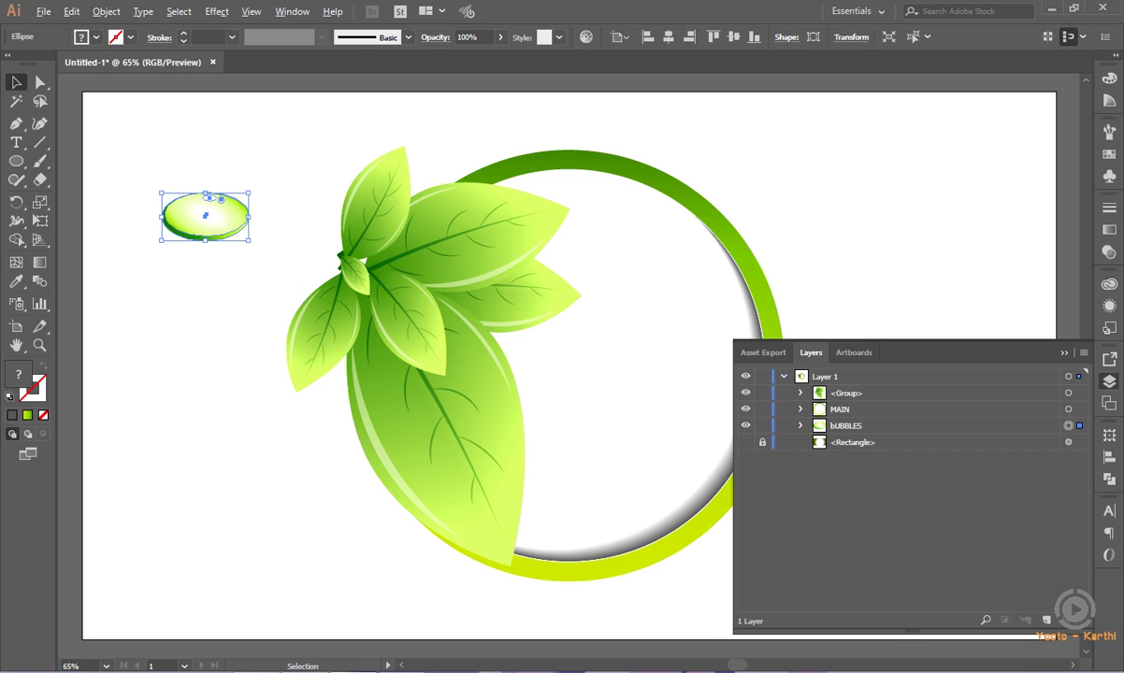
drag(206, 216, 495, 461)
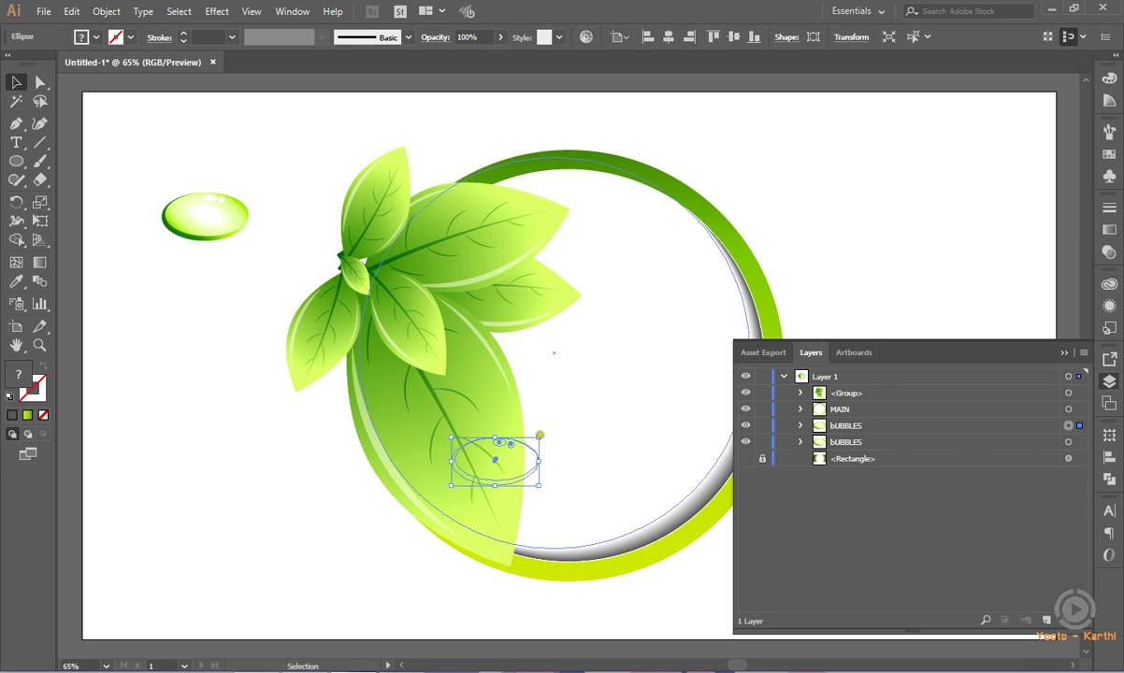
right_click(503, 461)
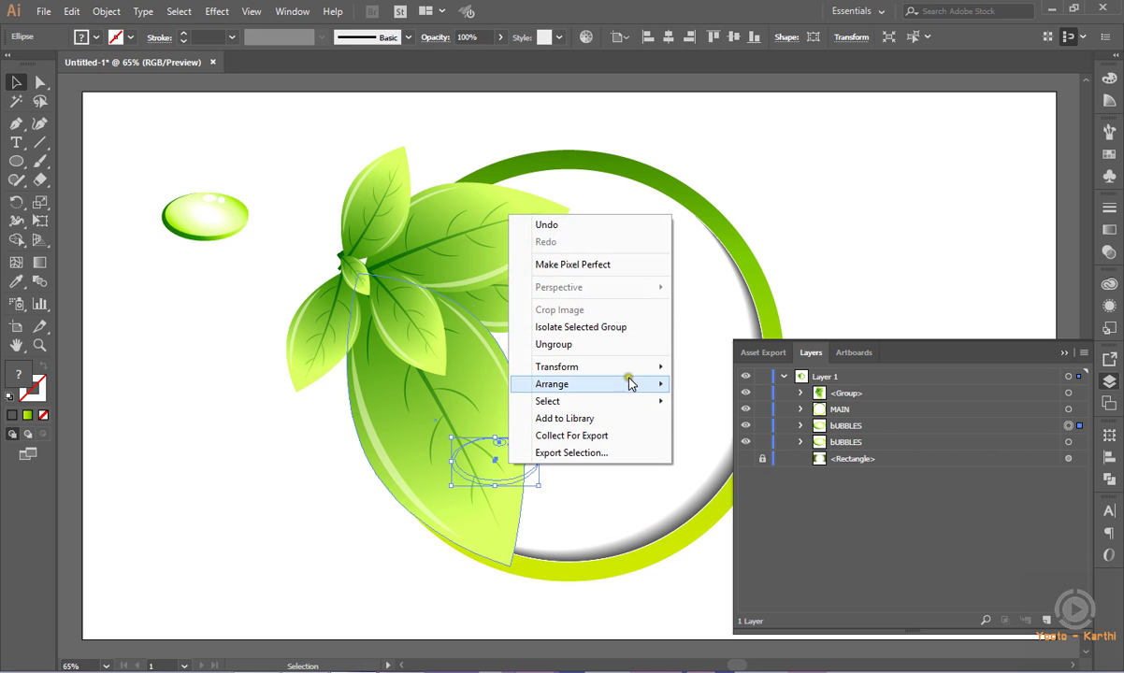
click(702, 388)
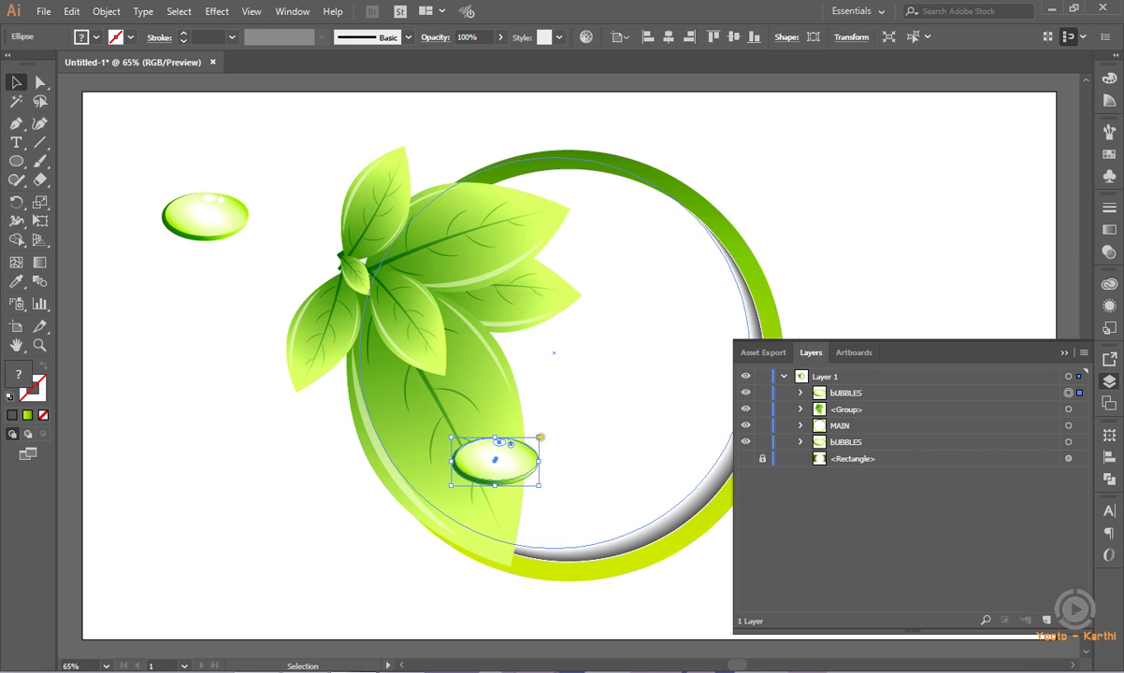
Shrink the bubble copy and settle it on the big leaf's right edge
mouse_move(539, 436)
mouse_down()
mouse_move(521, 451)
mouse_move(527, 464)
mouse_move(496, 453)
mouse_move(501, 432)
mouse_move(526, 457)
mouse_up()
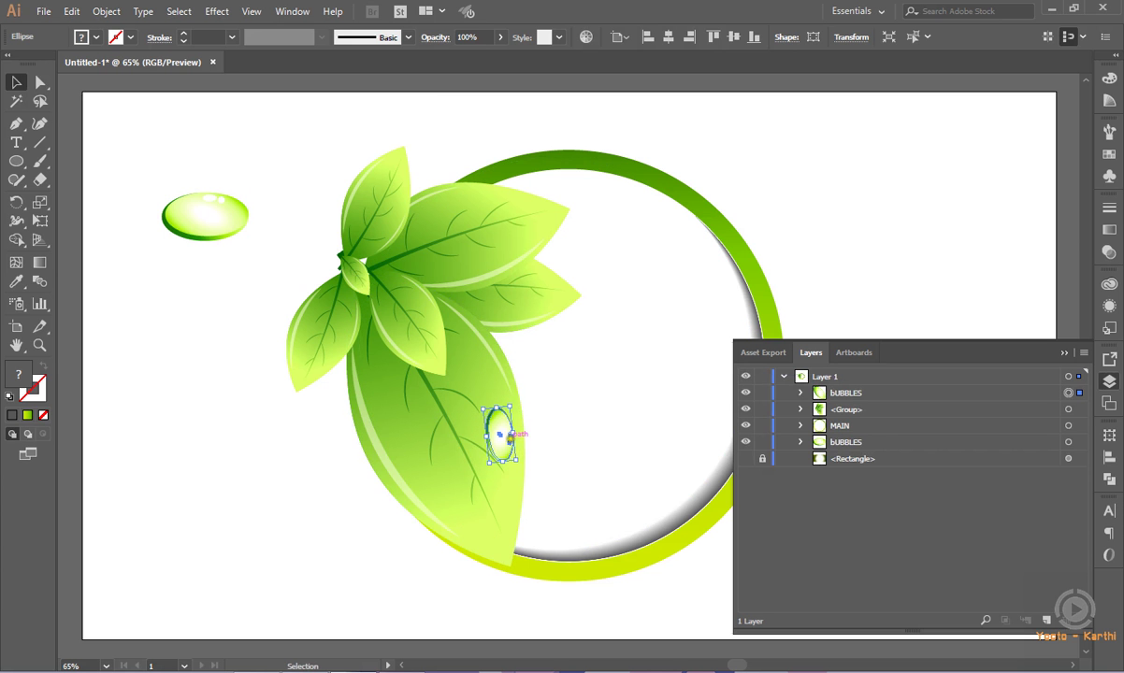
click(321, 467)
click(499, 423)
drag(499, 407, 500, 432)
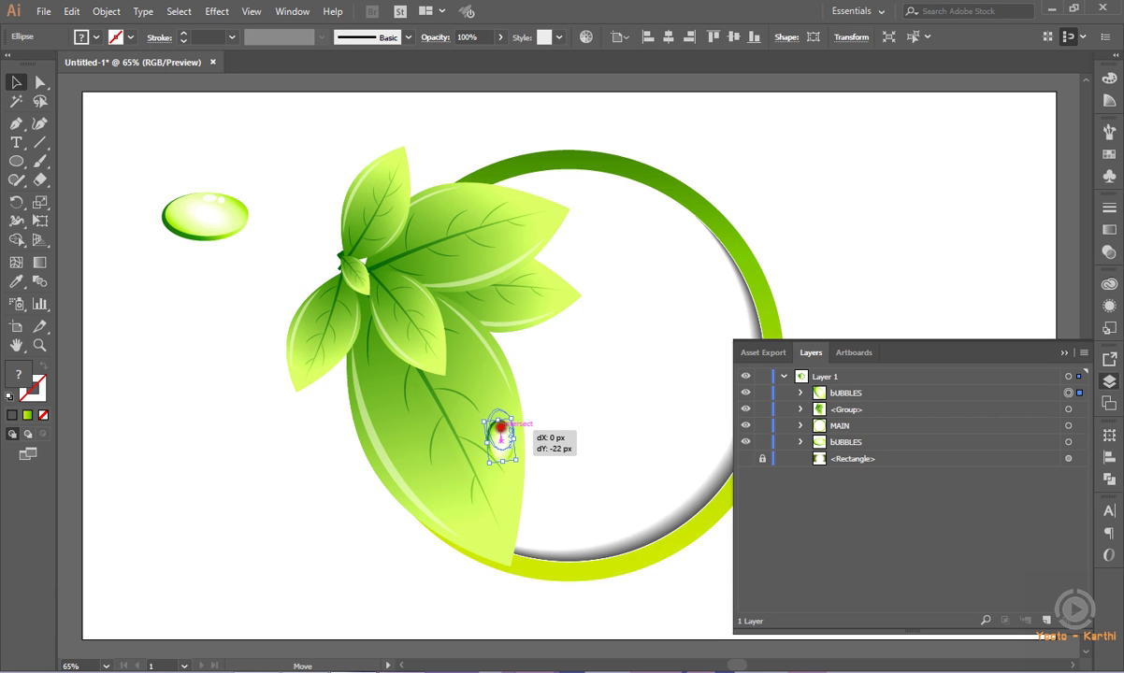
drag(499, 432, 502, 423)
click(289, 486)
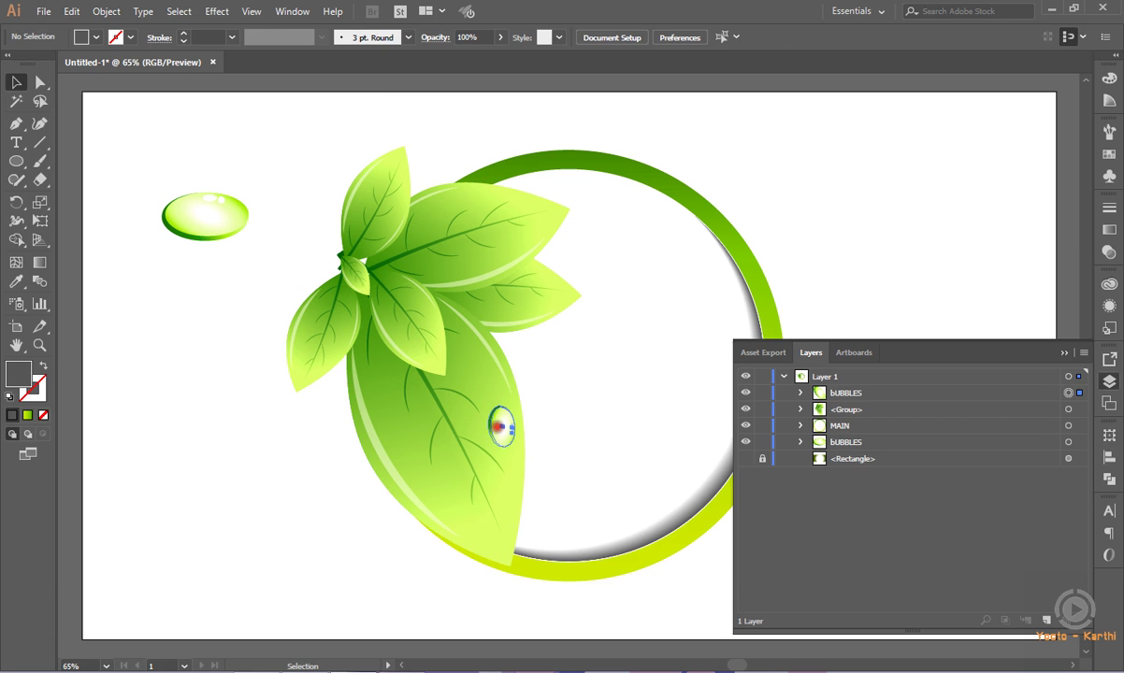
Copy the large-leaf water drop onto an upper leaf and resize the copy to fit
click(503, 423)
drag(503, 425, 404, 298)
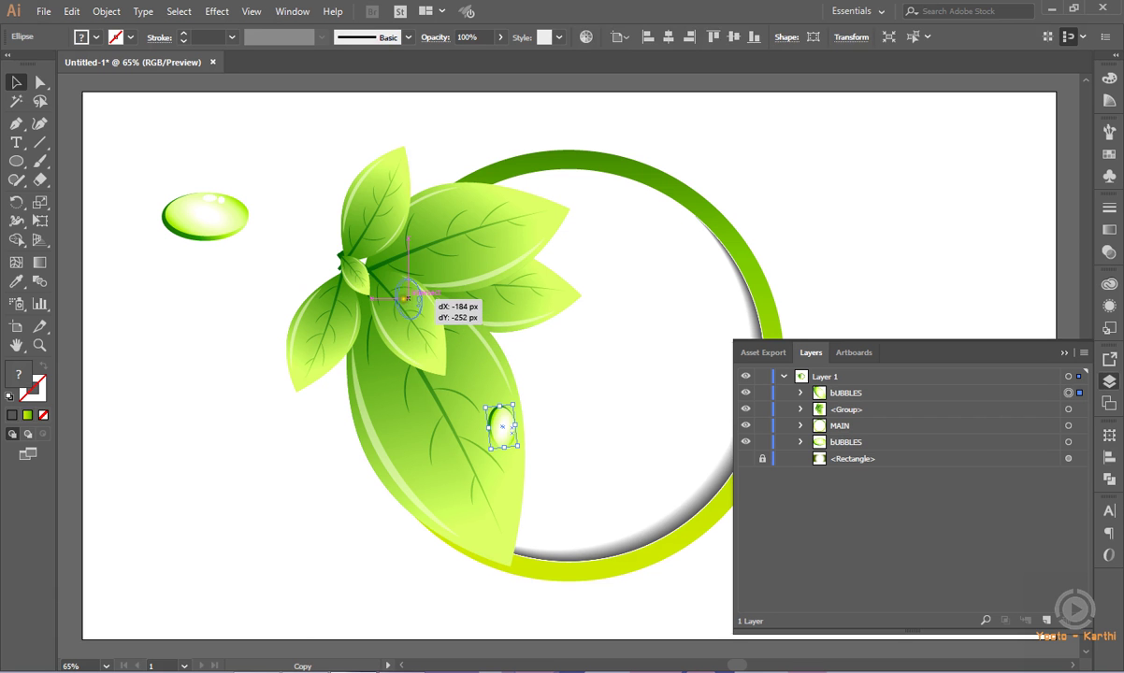
mouse_move(407, 298)
mouse_down()
mouse_move(528, 301)
mouse_move(503, 219)
mouse_up()
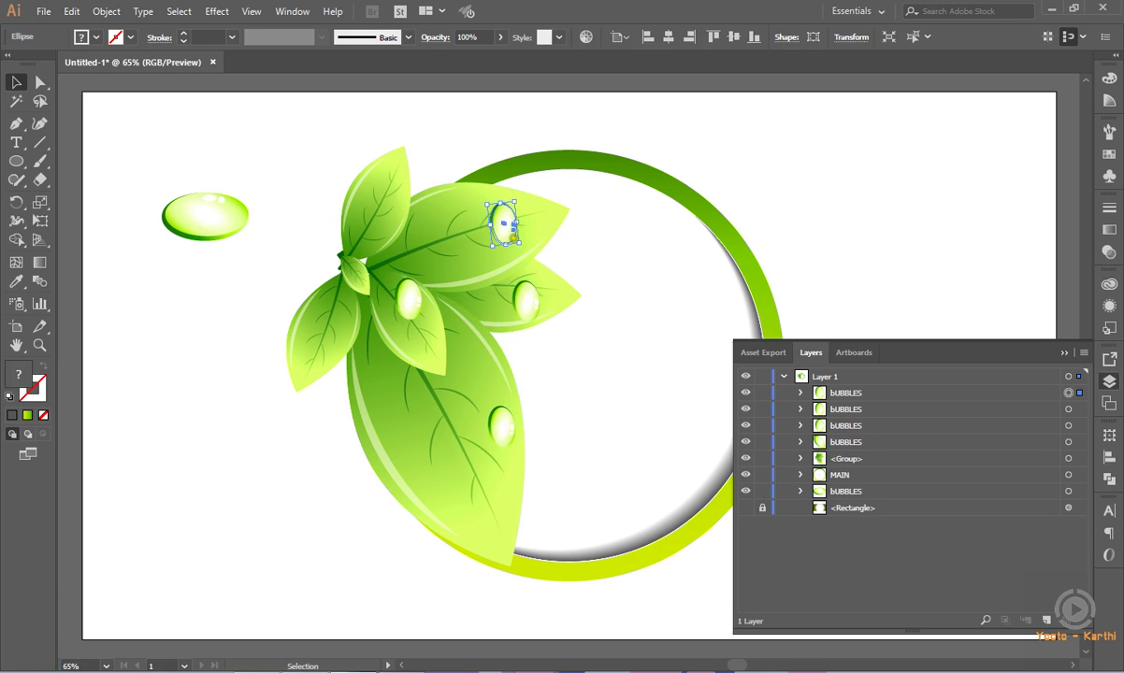
mouse_move(515, 204)
mouse_down()
mouse_move(536, 227)
mouse_move(501, 223)
mouse_move(516, 237)
mouse_up()
click(736, 185)
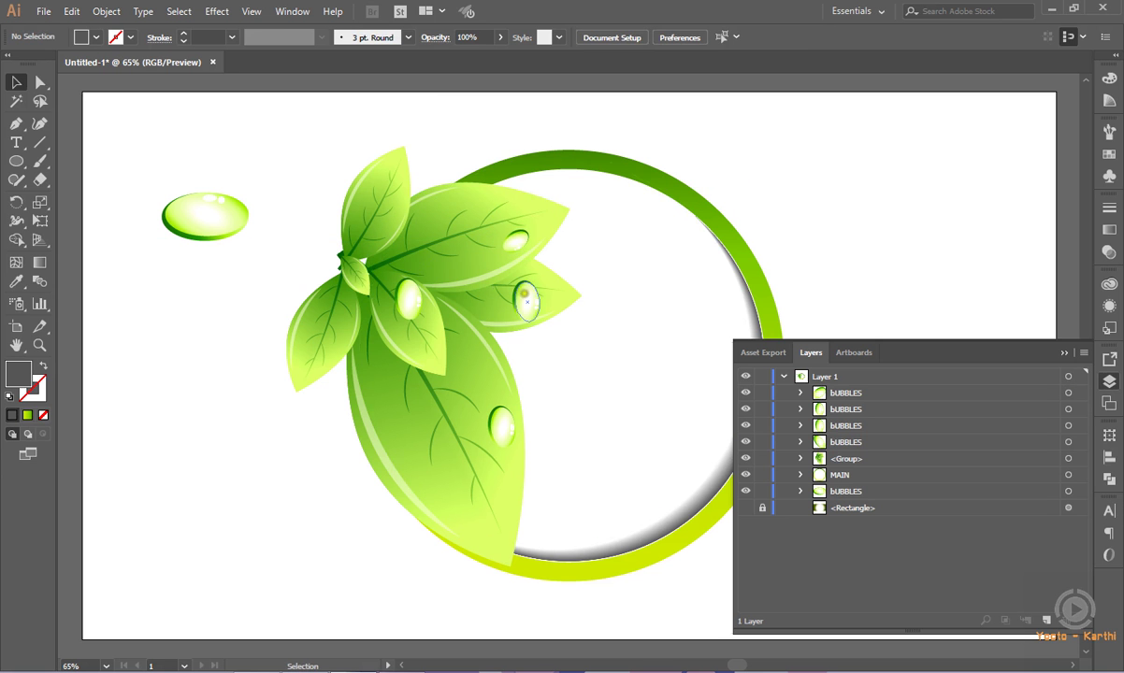
Shrink the drop on the right leaf into a tiny proportional droplet, zooming in on the upper leaves
shift+click(527, 300)
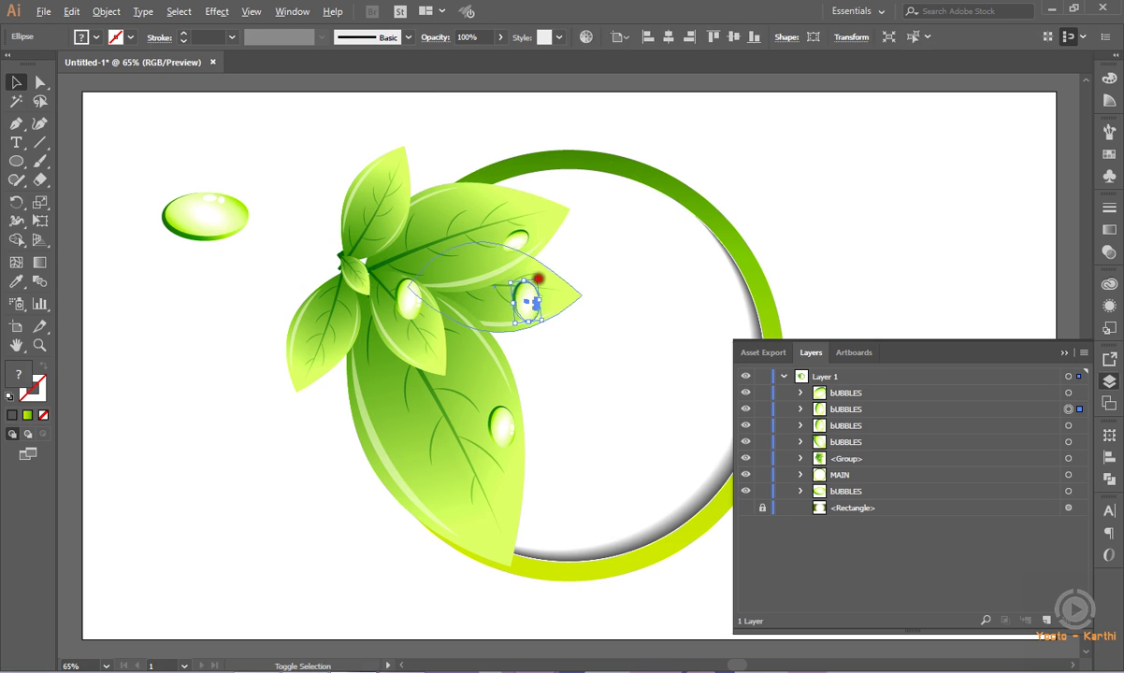
drag(539, 279, 531, 291)
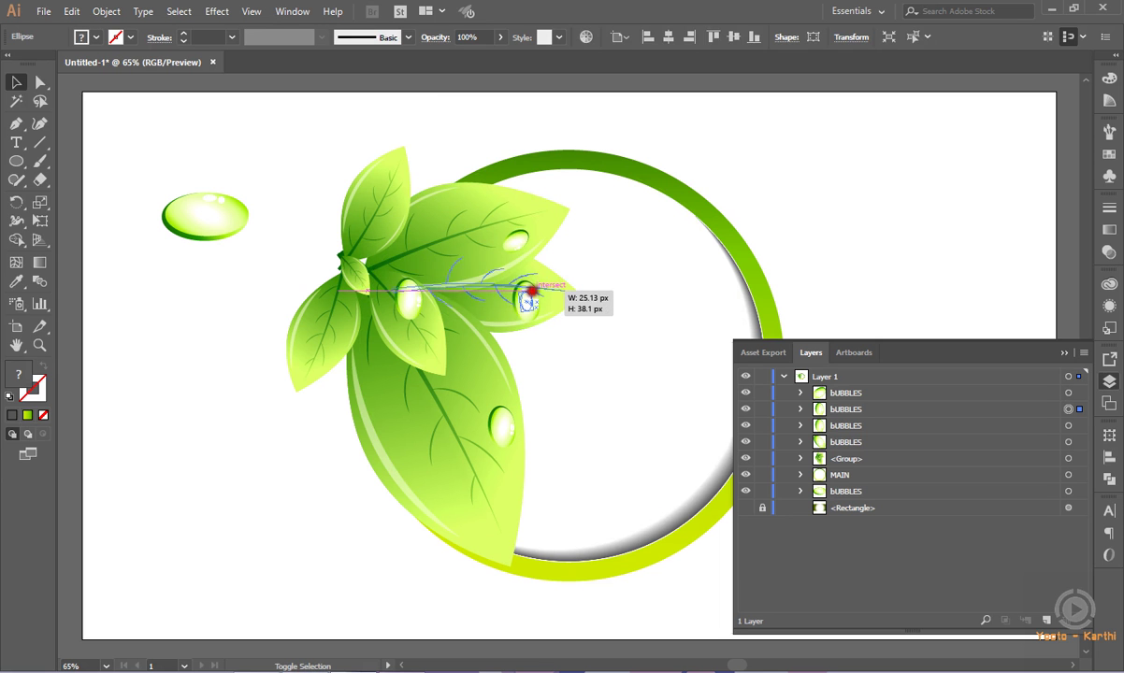
mouse_move(531, 292)
mouse_down()
mouse_move(548, 305)
mouse_move(525, 306)
mouse_move(534, 302)
mouse_up()
drag(447, 246, 603, 334)
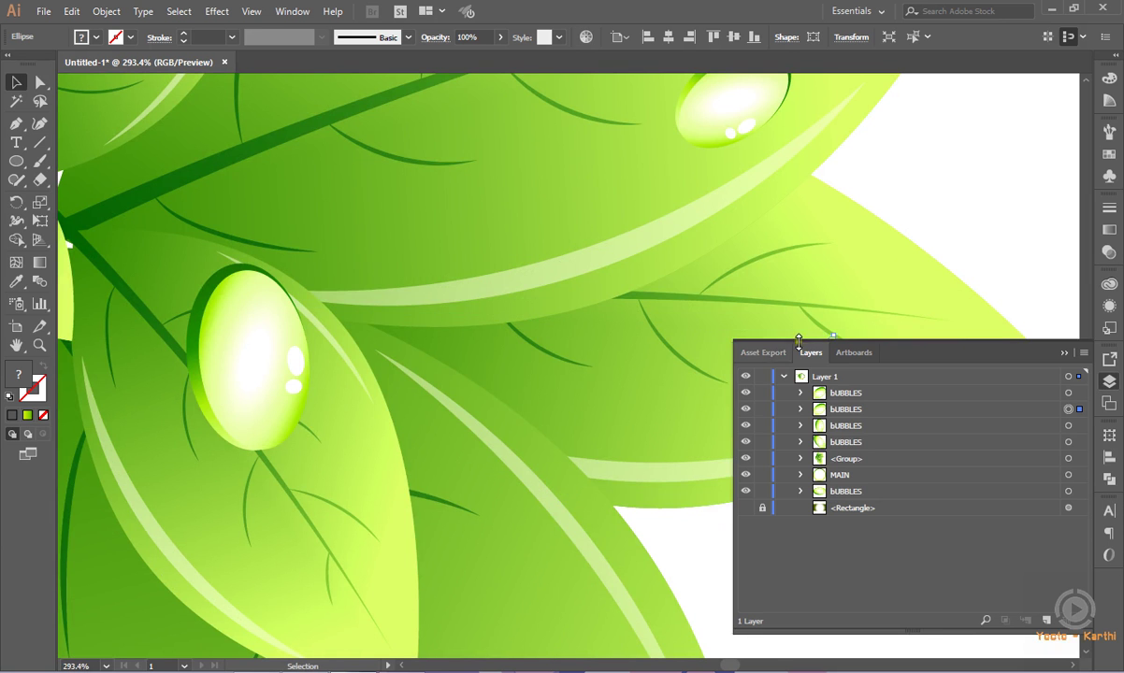
click(1064, 354)
key(ctrl)
drag(831, 337, 846, 390)
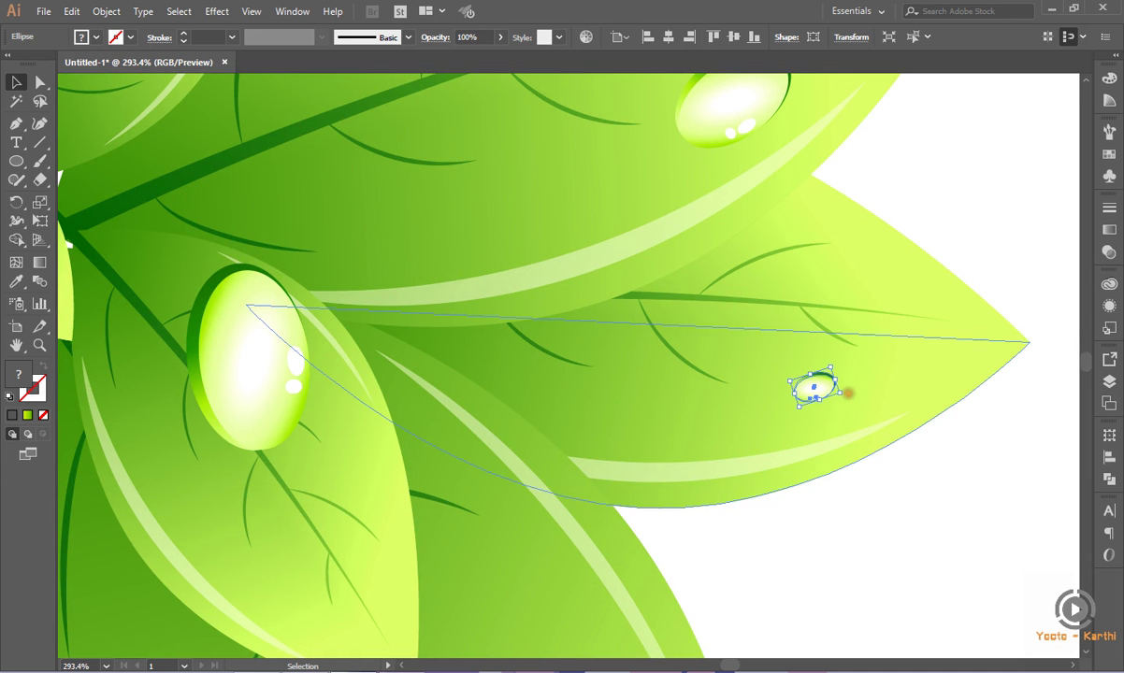
Select the big drop on the middle leaf and start scaling it down
click(992, 255)
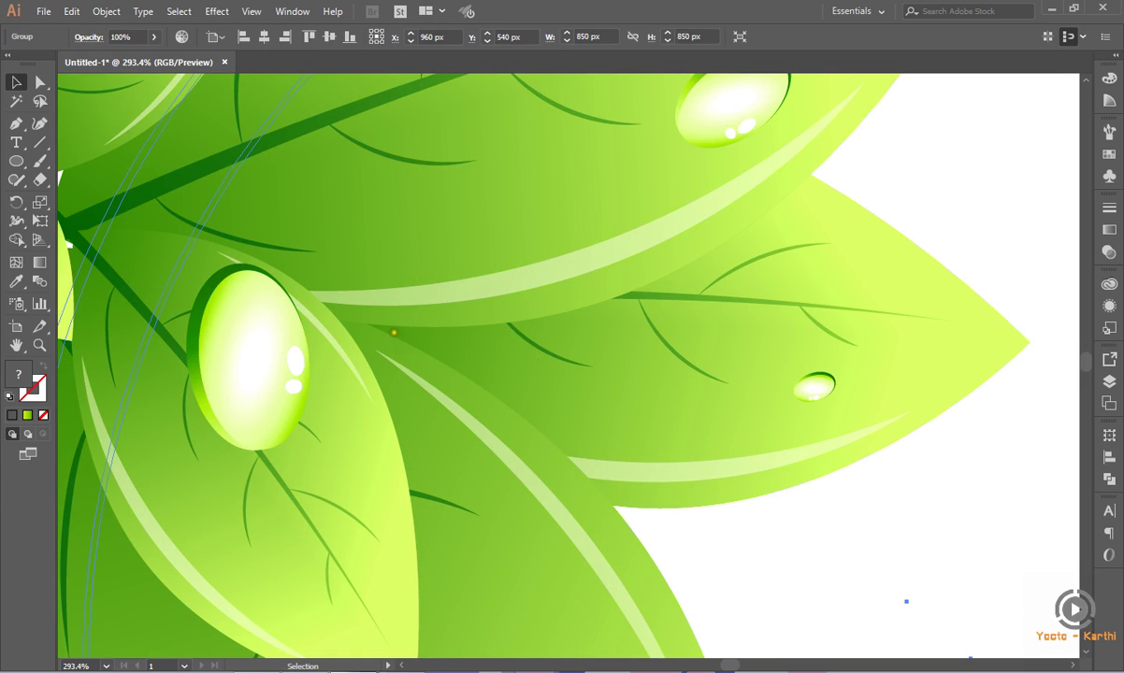
click(259, 367)
click(254, 360)
mouse_move(258, 353)
mouse_down()
mouse_move(271, 330)
mouse_move(262, 345)
mouse_move(235, 338)
mouse_up()
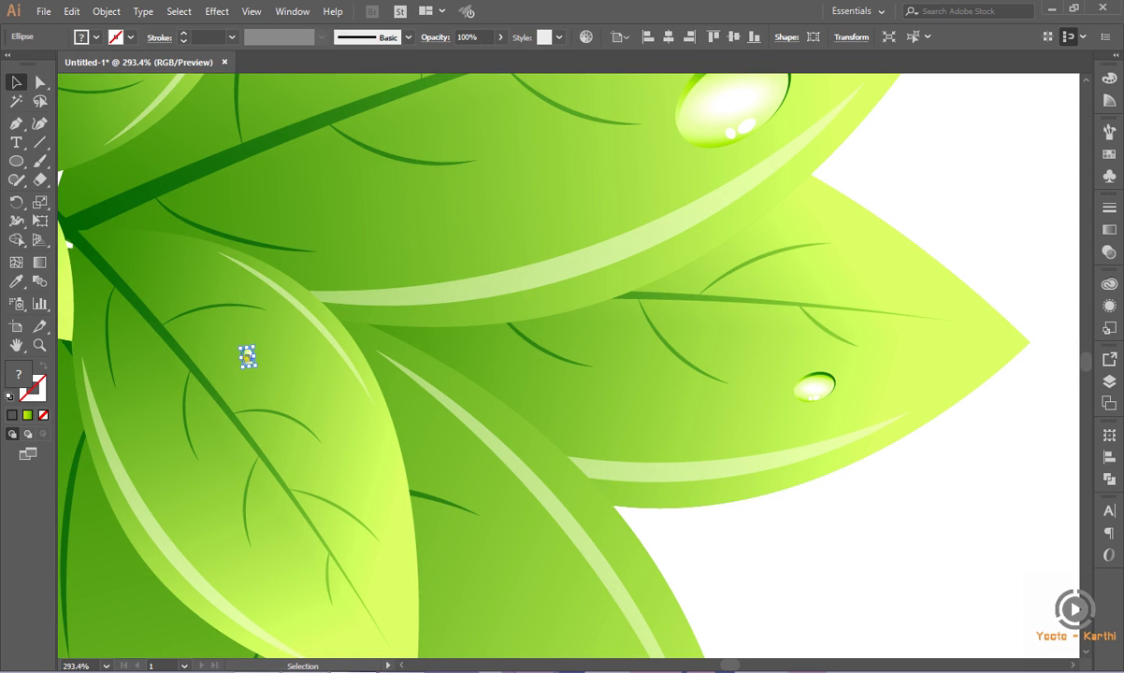
Adjust the middle-leaf droplet's size slightly and move it up and left on the leaf
drag(256, 346, 253, 343)
drag(250, 357, 173, 283)
click(903, 207)
Zoom to fit with Ctrl+0, delete the leftover bubble at top left, and marquee-select the whole logo
key(ctrl+0)
click(843, 271)
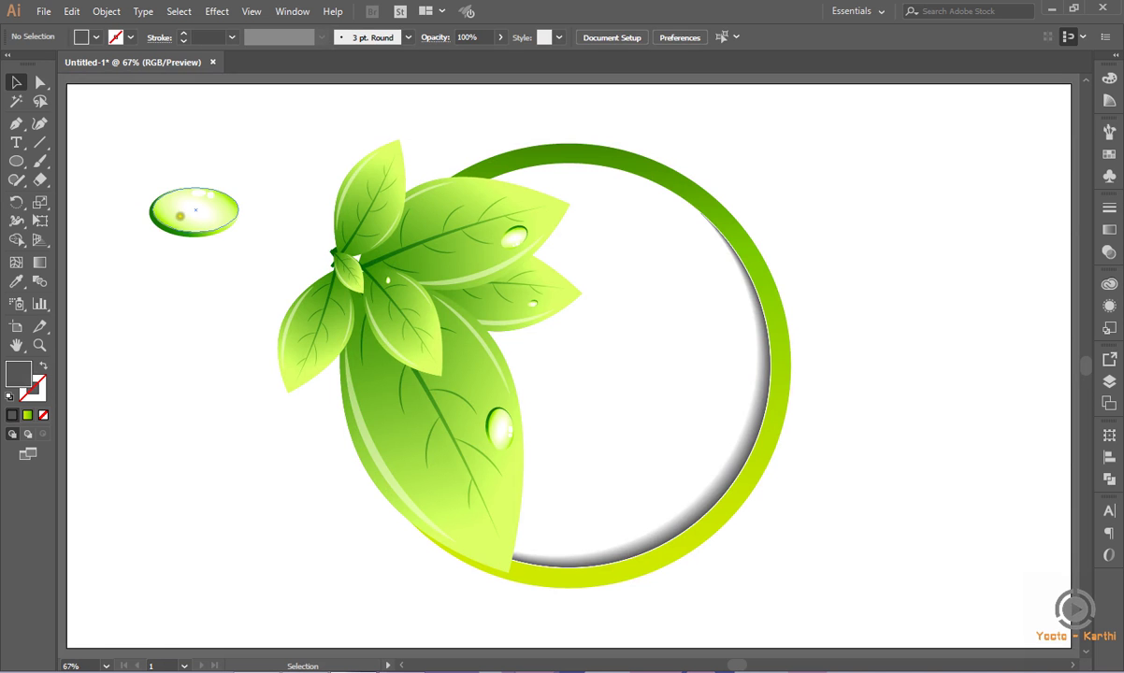
click(179, 216)
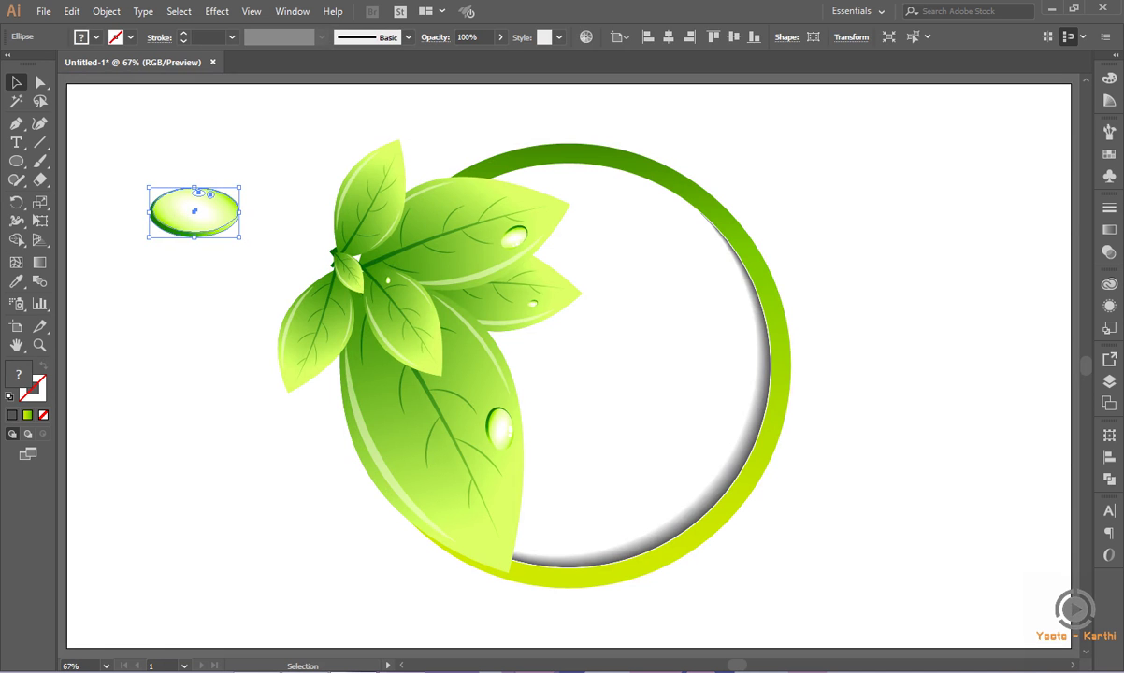
key(Delete)
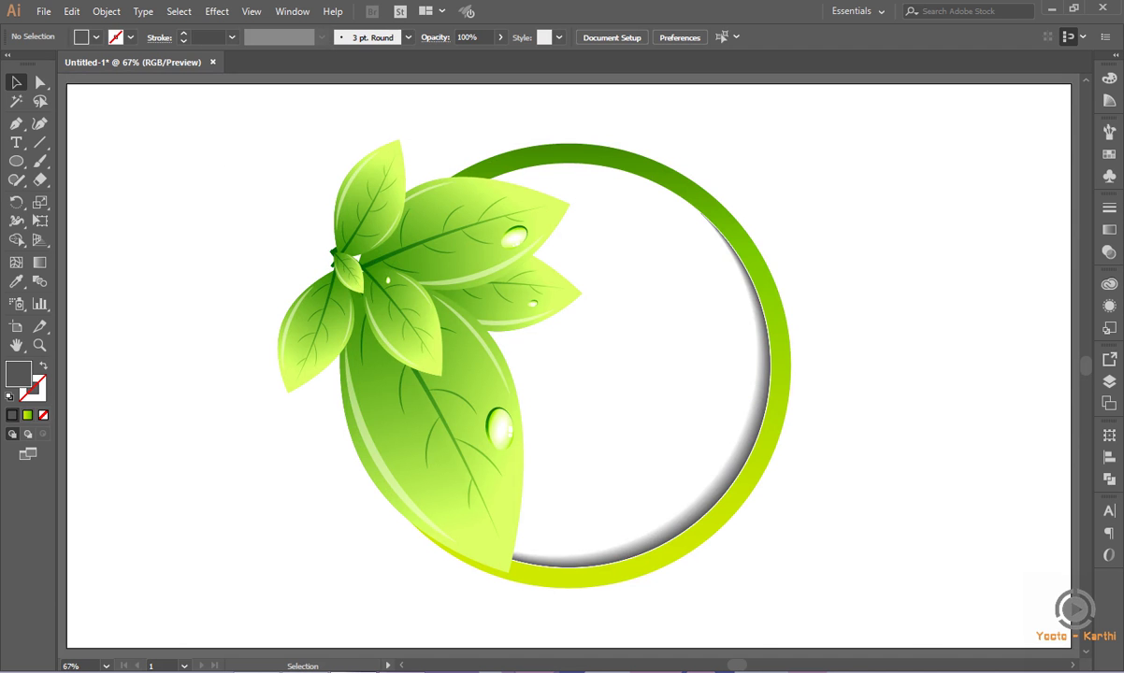
drag(225, 117, 920, 644)
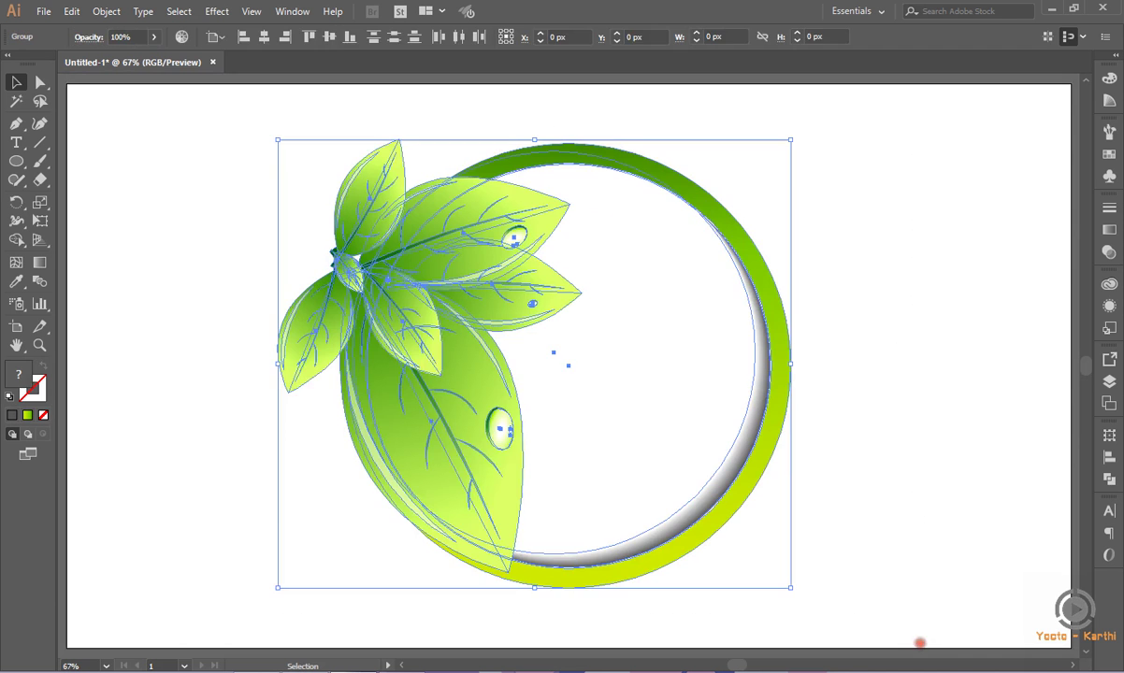
Combine the selected leaves, dewdrops and gradient ring into one logo group with Object > Group
click(1109, 382)
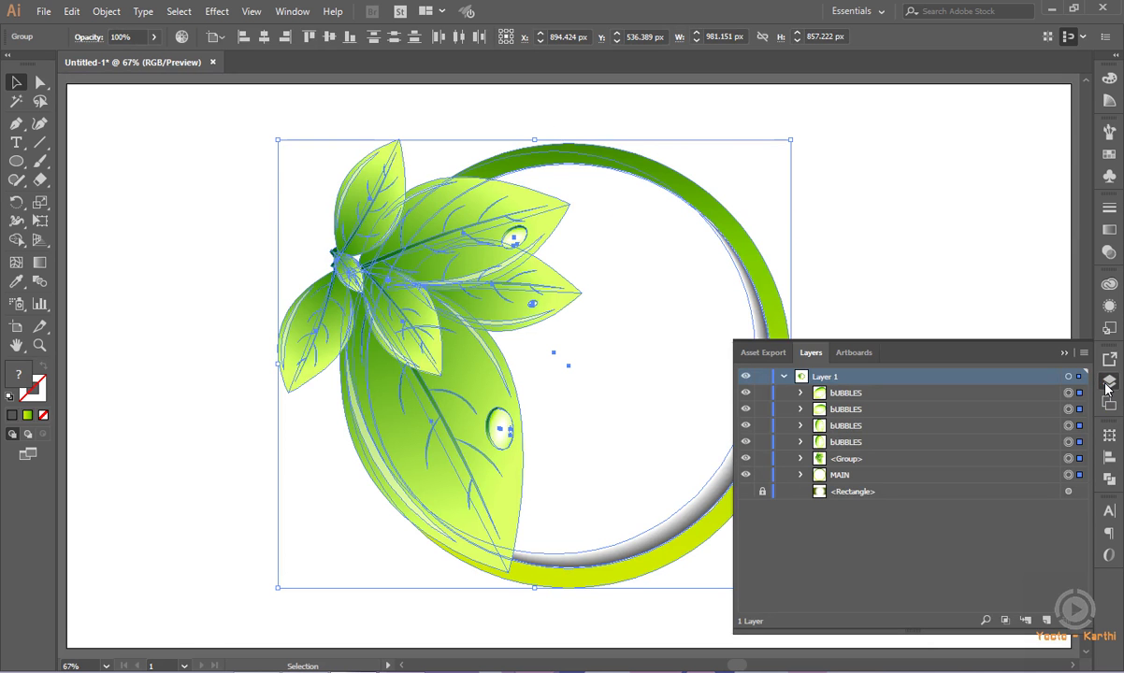
click(97, 13)
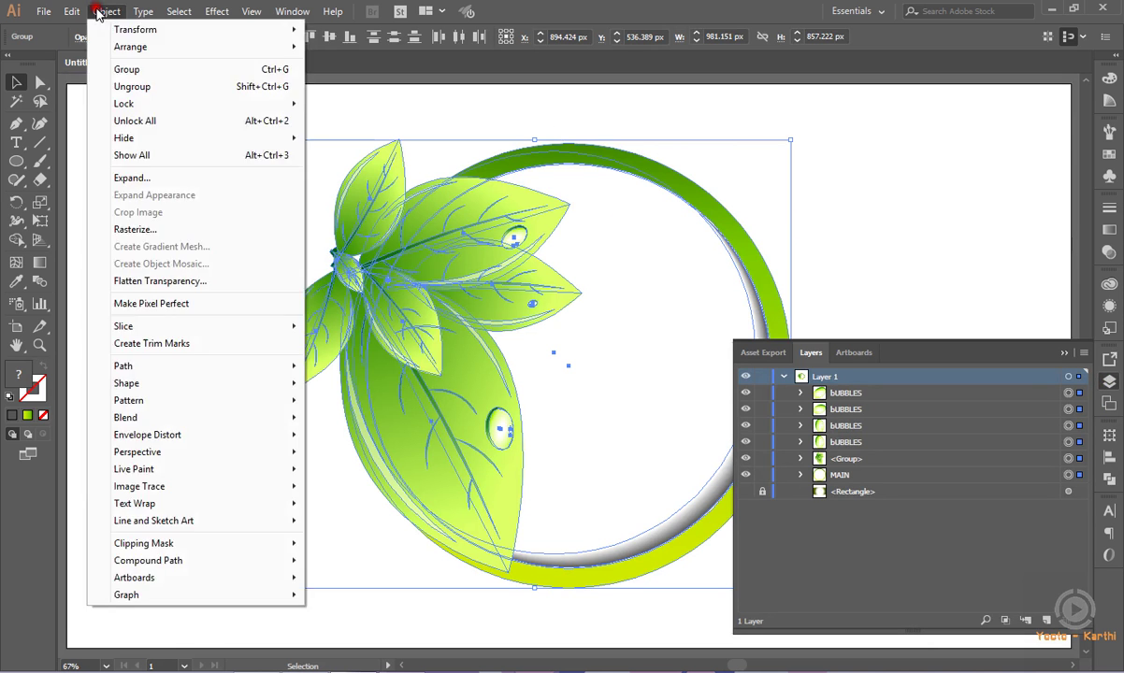
click(107, 72)
click(834, 210)
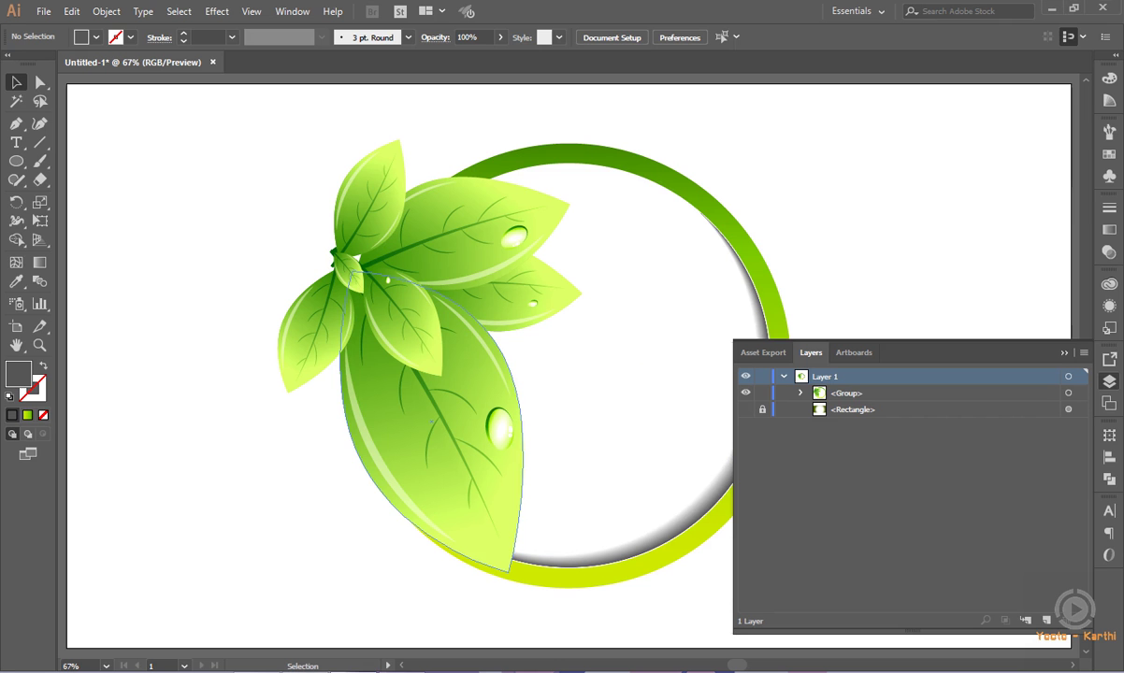
click(336, 353)
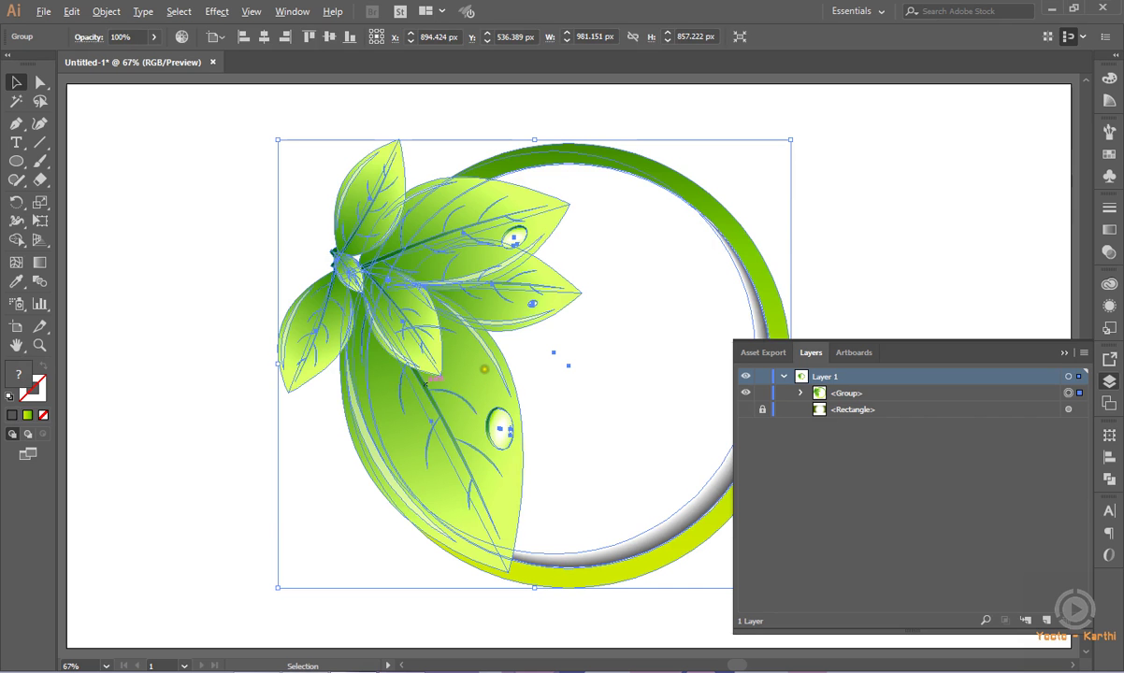
Scale the logo group down and move it left and down
shift+click(804, 166)
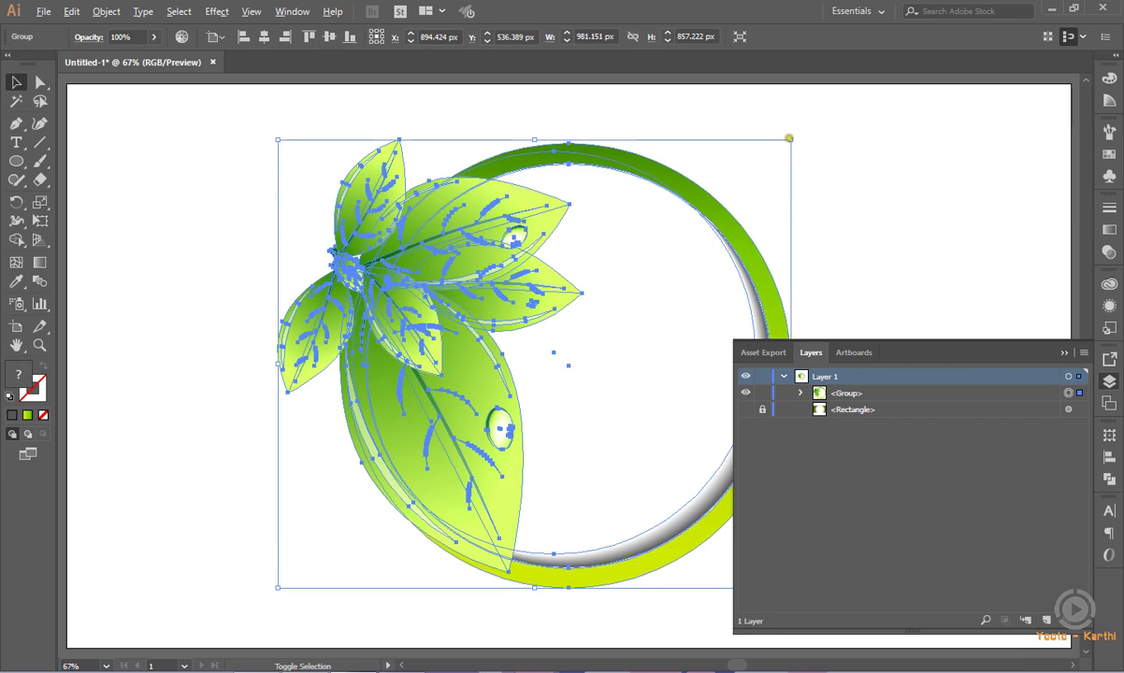
drag(790, 139, 708, 228)
mouse_move(613, 255)
mouse_down()
mouse_move(467, 300)
mouse_move(719, 227)
mouse_up()
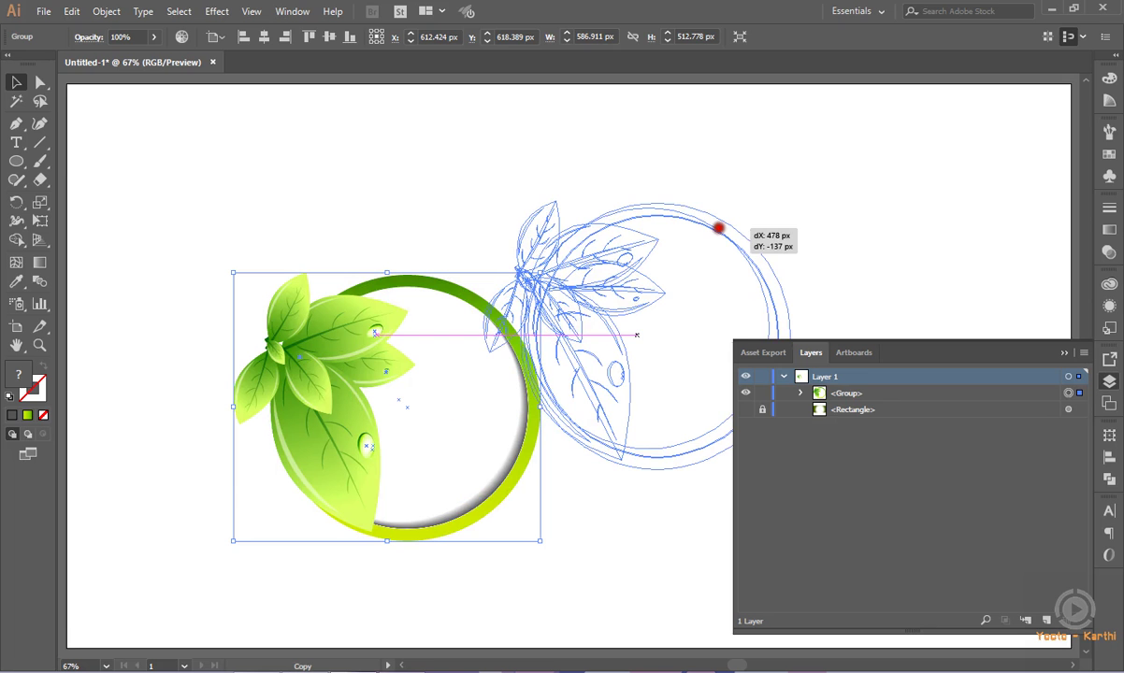
Place a duplicate of the leafy ring to the right and enlarge it to about 717 × 627 px
drag(719, 227, 716, 230)
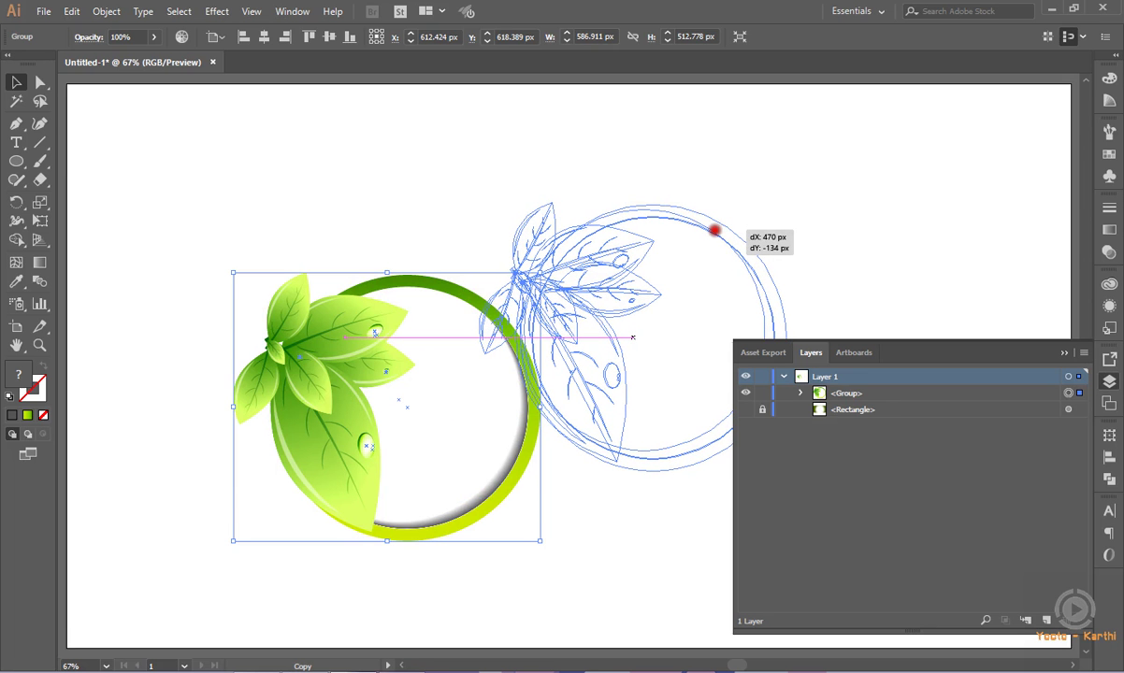
drag(715, 230, 715, 230)
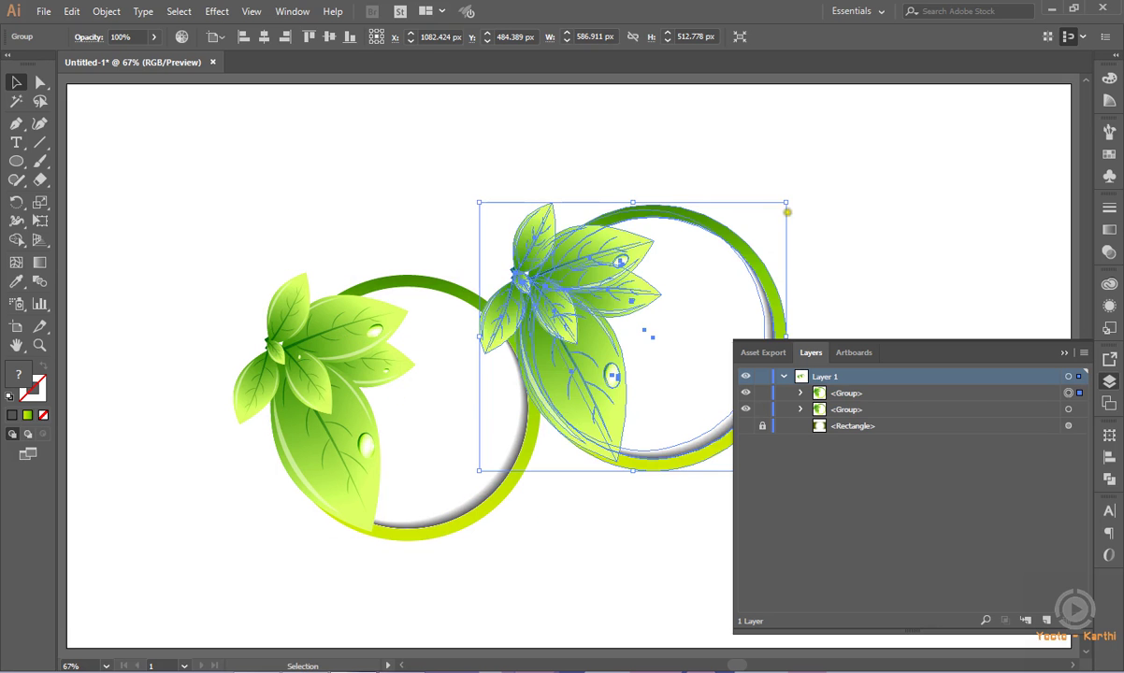
mouse_move(788, 202)
mouse_down()
mouse_move(830, 173)
mouse_move(821, 178)
mouse_up()
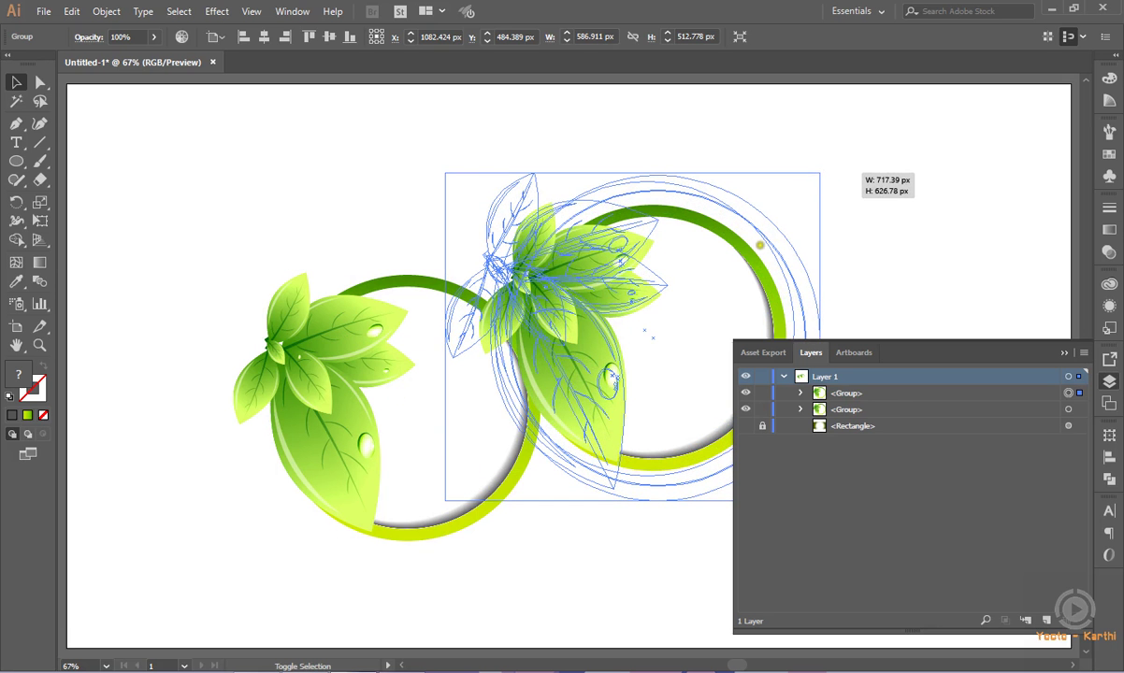
drag(787, 273, 822, 266)
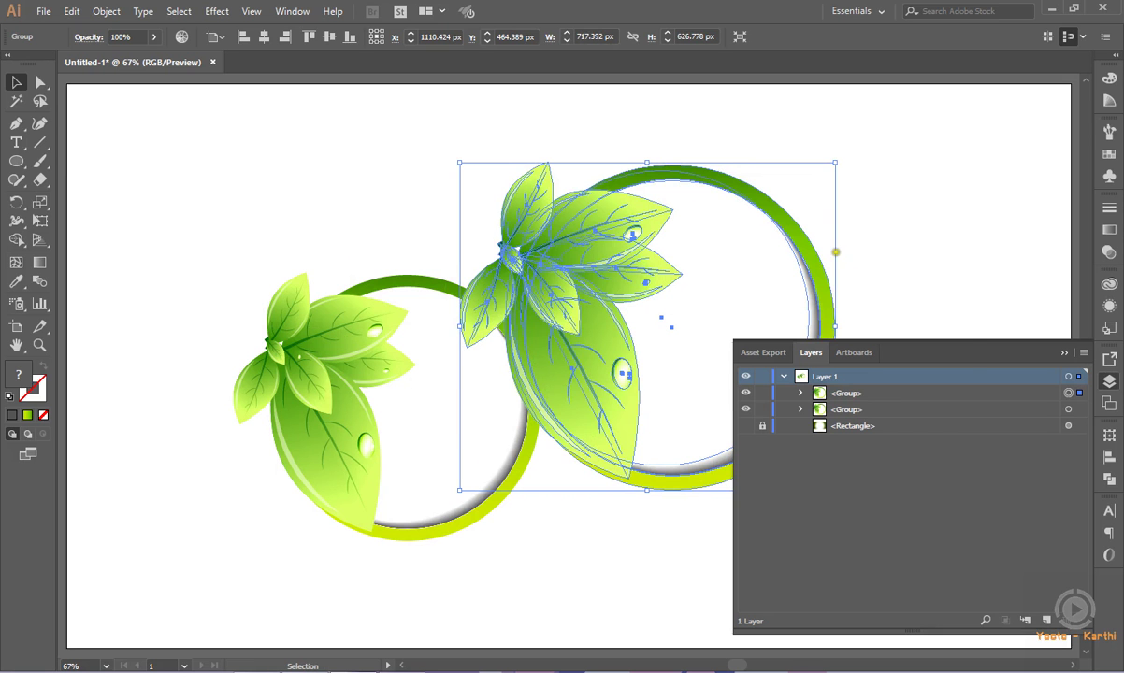
Open the Rotate settings for the larger copy and preview trial angles of 90° and 150°
right_click(810, 255)
mouse_move(856, 407)
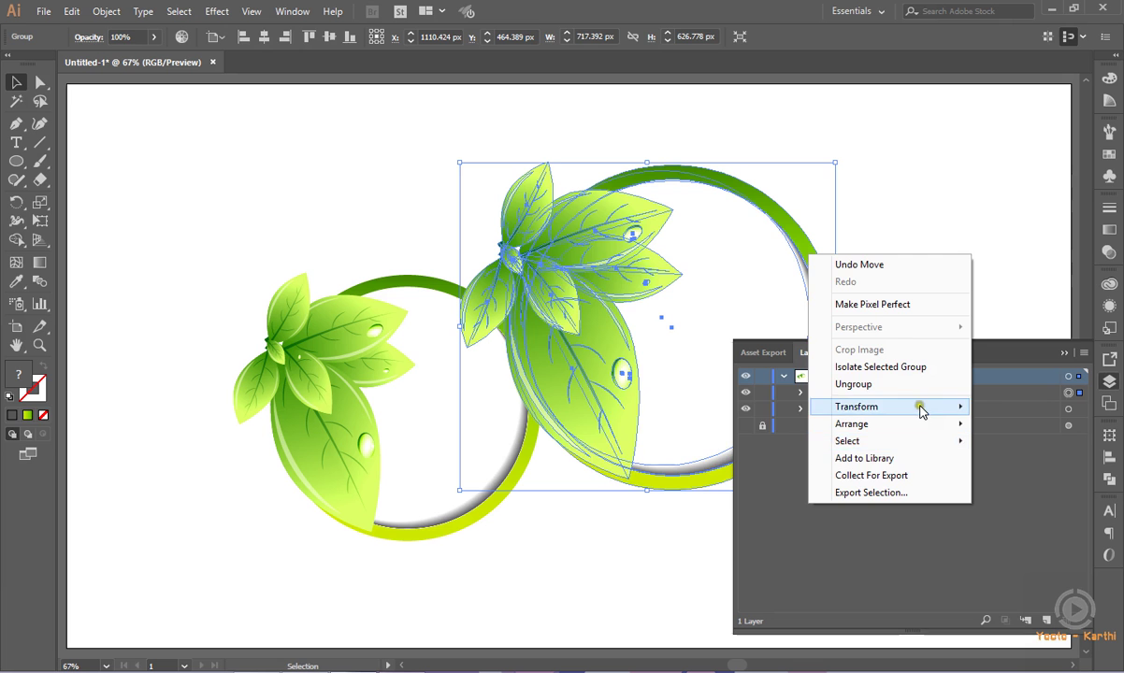
click(754, 448)
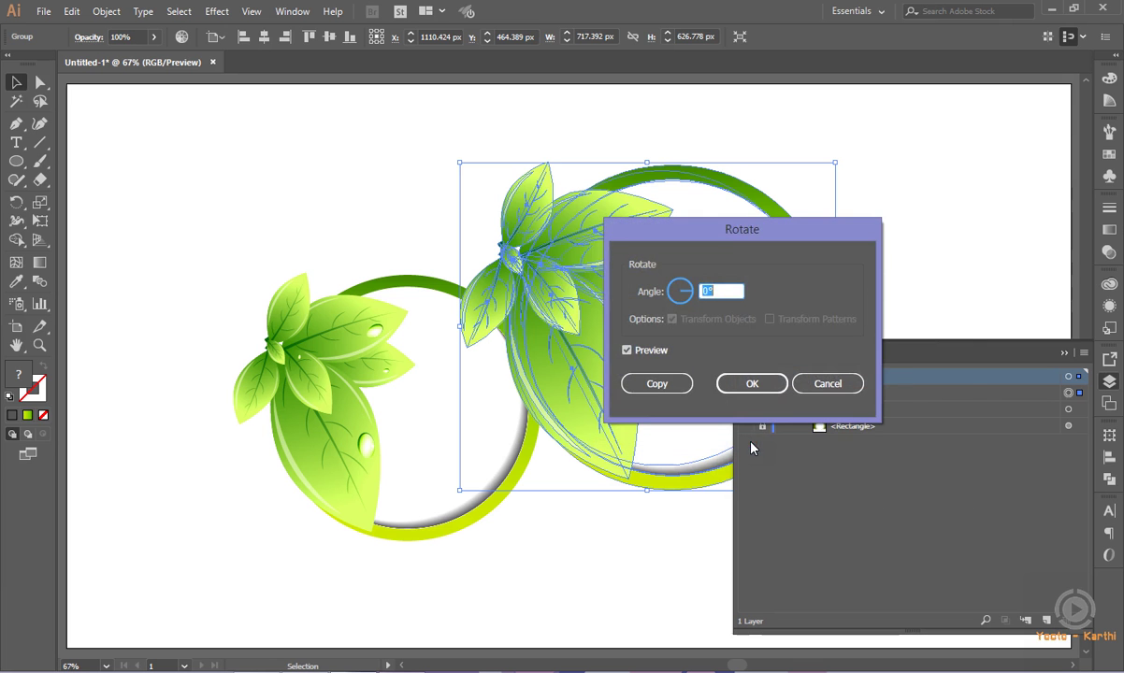
drag(722, 222, 933, 260)
text(9)
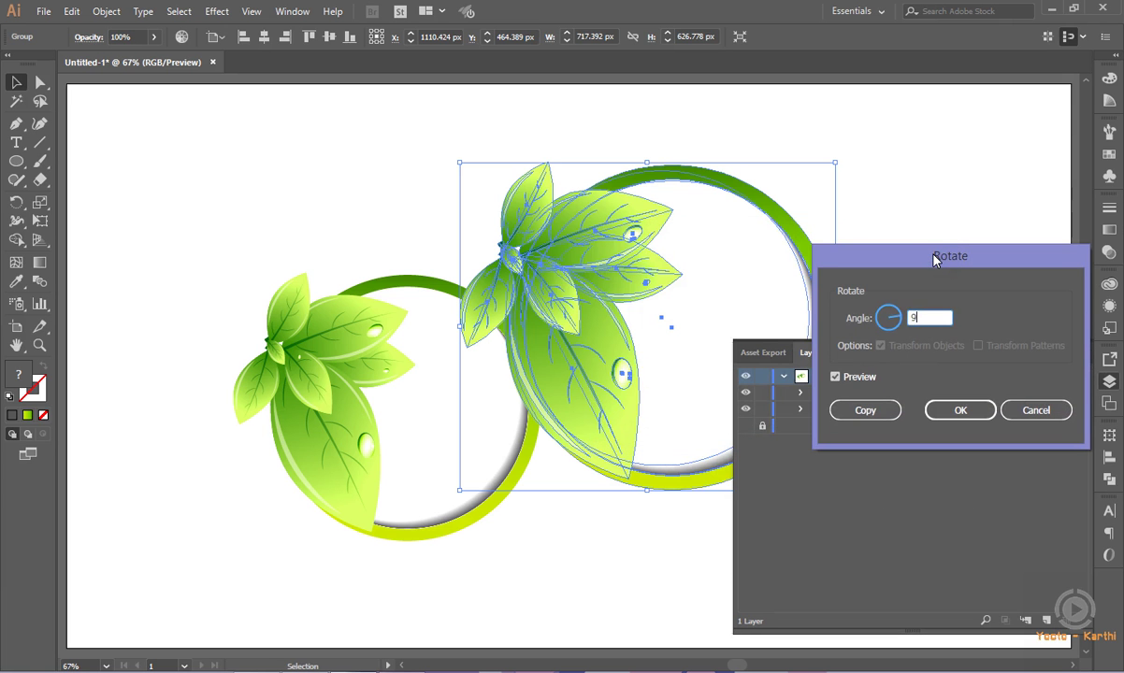
click(945, 320)
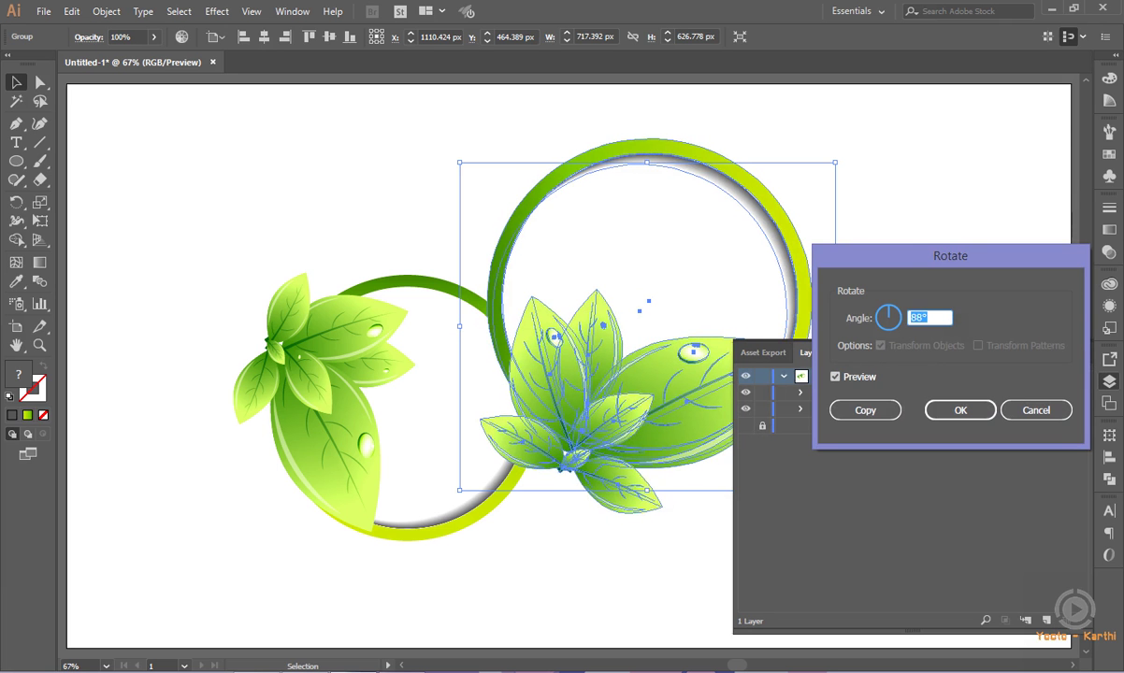
key(Down)
key(Up)
key(Up)
key(Up)
key(Up)
key(Up)
key(Up)
key(Up)
key(Up)
key(Up)
key(Up)
key(Up)
key(Up)
key(Up)
key(Up)
key(Up)
key(Up)
key(Up)
text(150)
key(Tab)
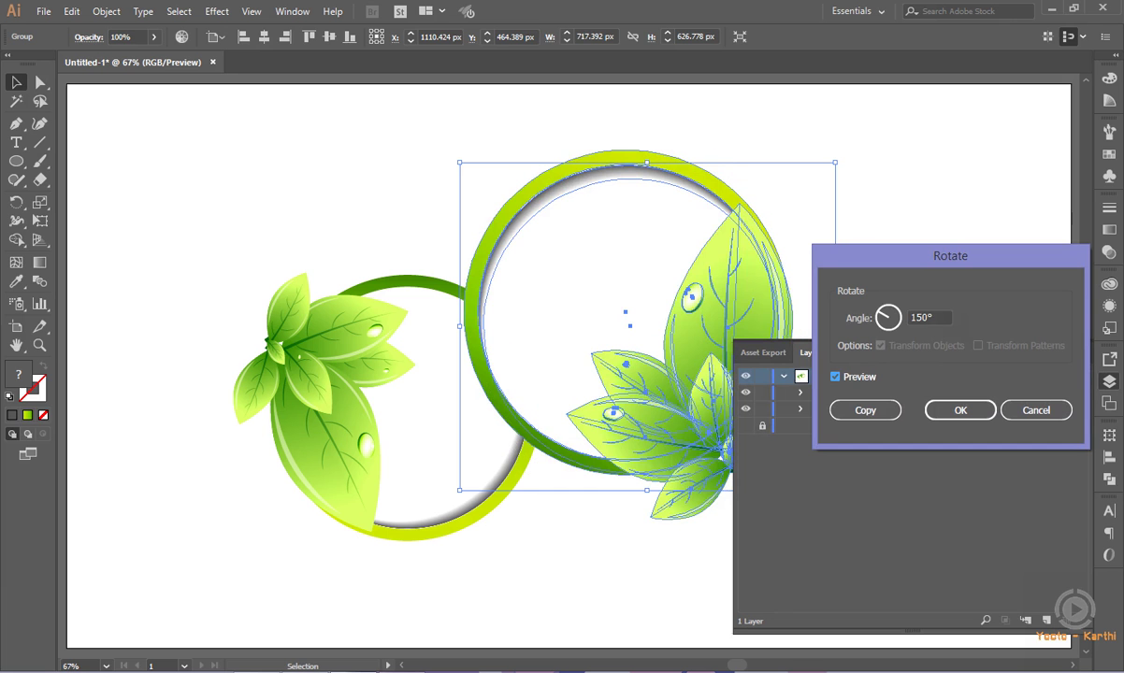
Settle on a 190° angle via 180°, apply the rotation and deselect the ring
click(946, 319)
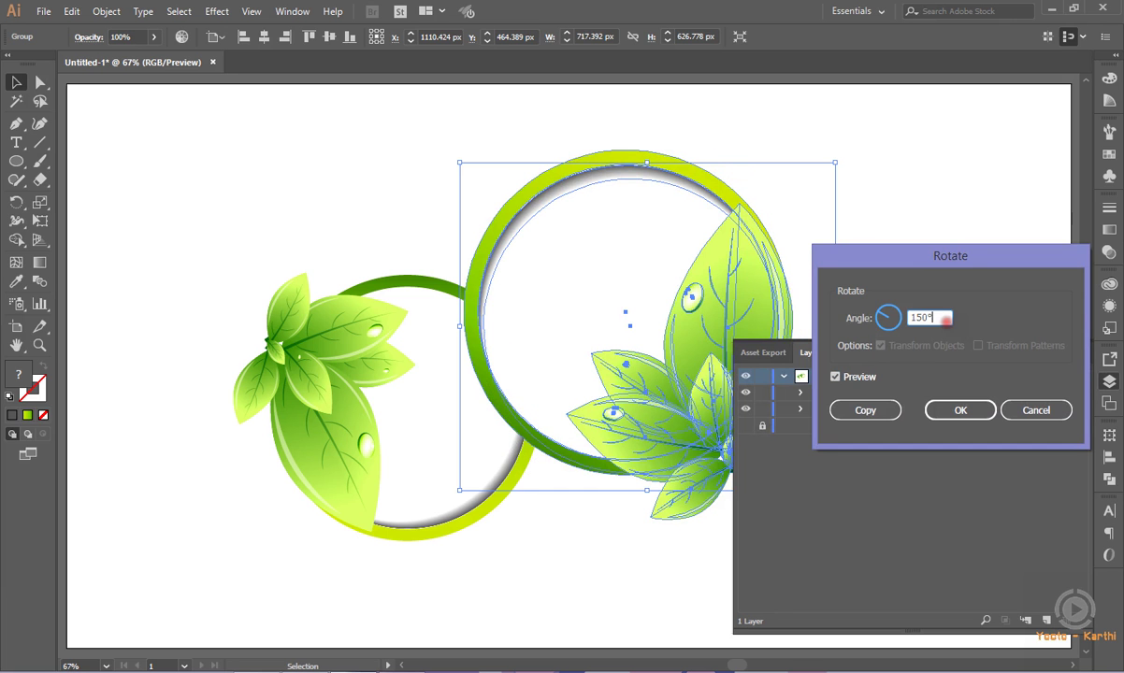
key(Up)
text(180)
key(Tab)
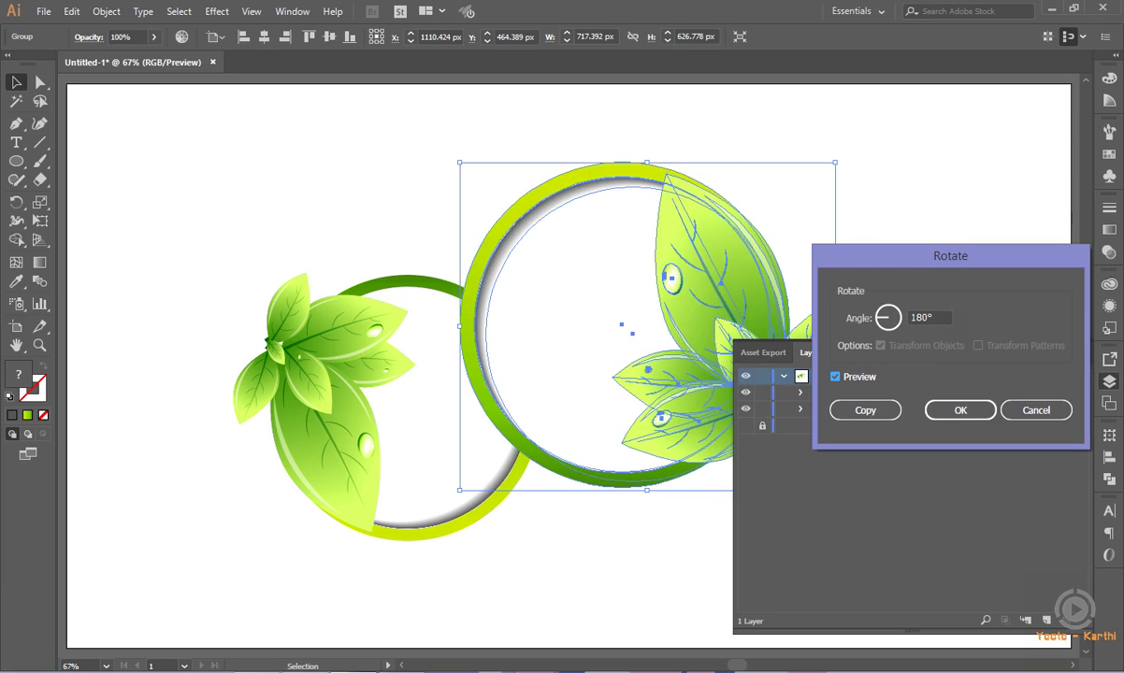
click(945, 319)
text(190)
key(Tab)
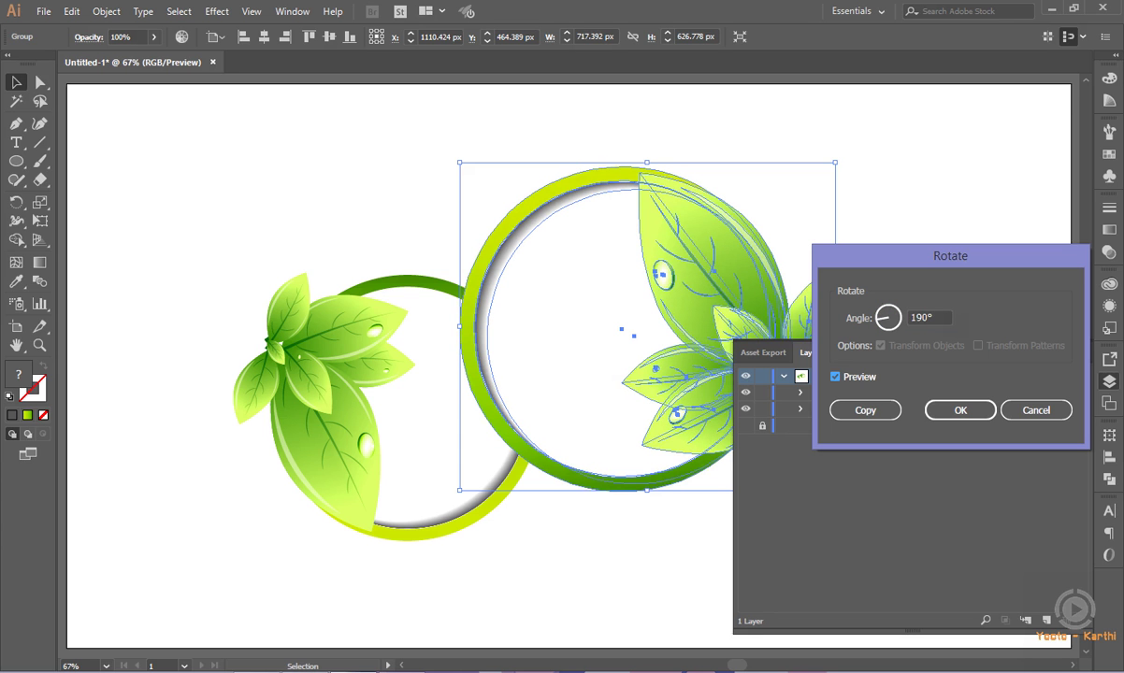
click(960, 410)
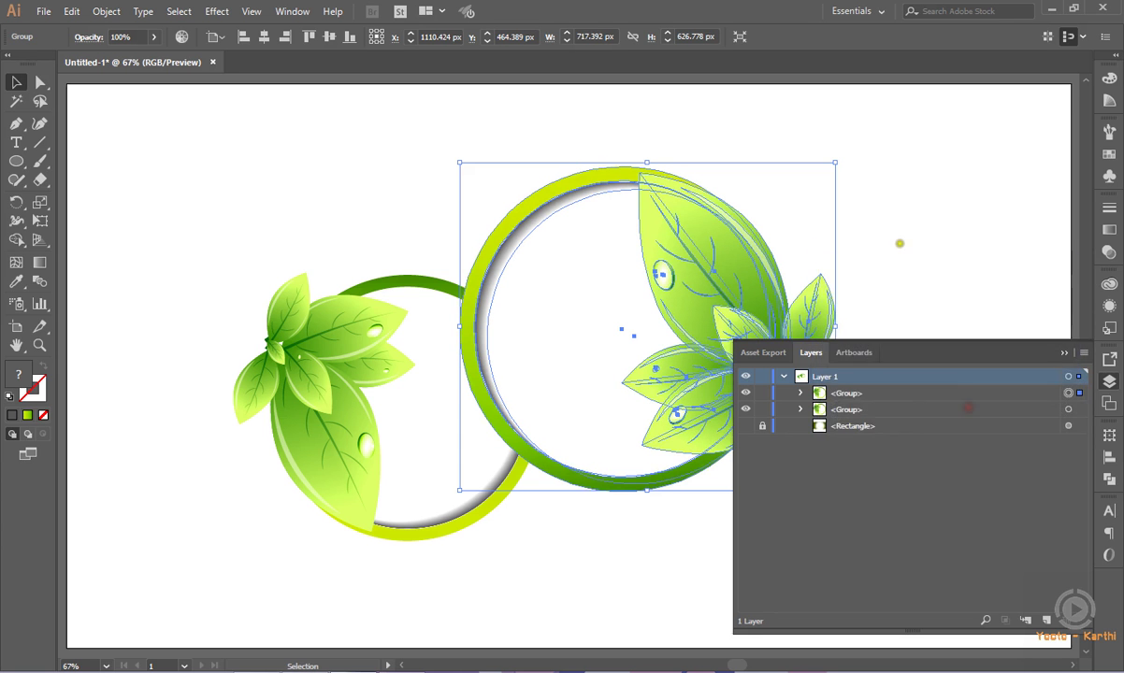
click(580, 527)
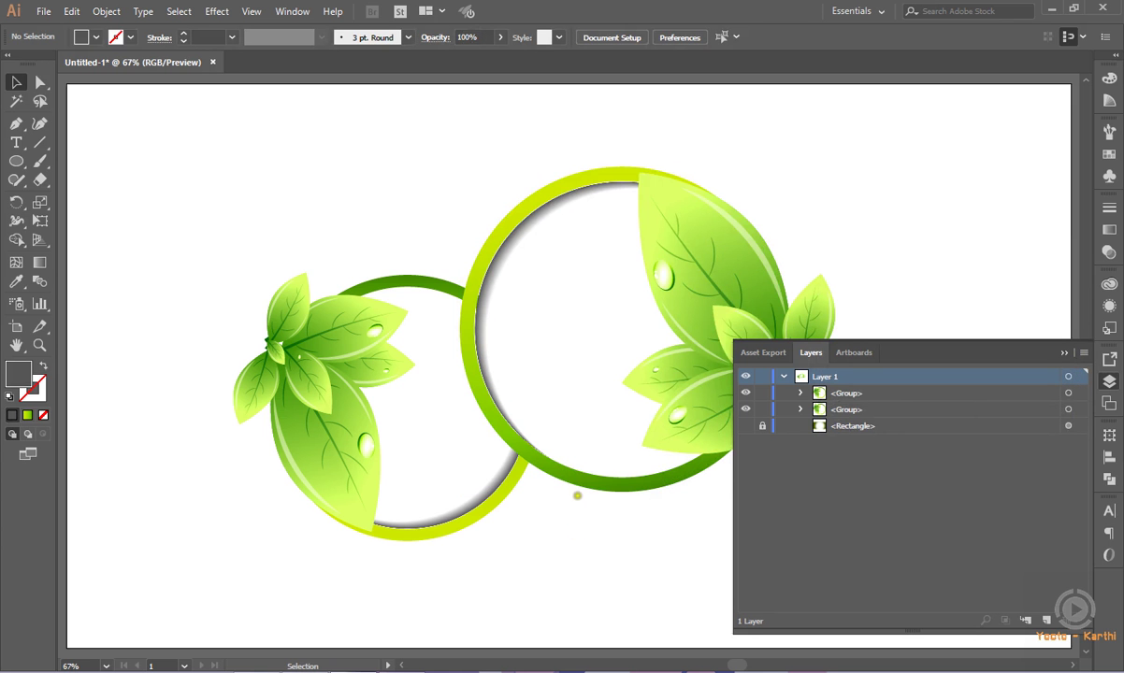
Move the larger ring further right, nudging it with the arrow keys
drag(581, 477, 605, 472)
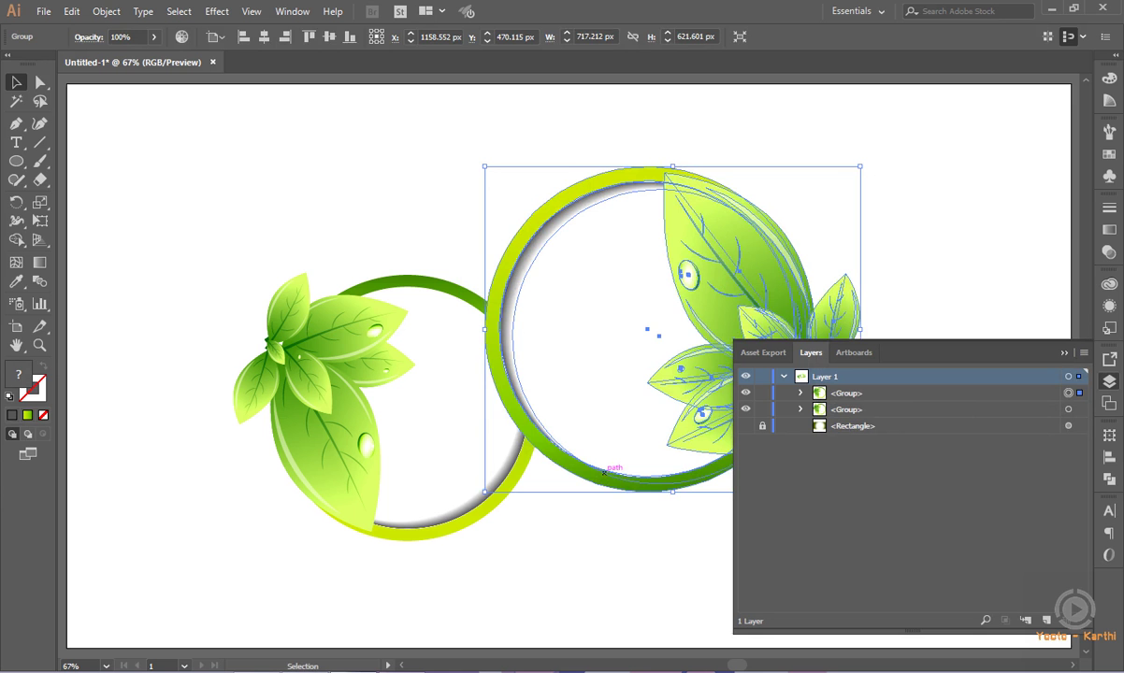
key(Right)
key(Right)
key(Right)
key(Right)
key(Right)
key(Right)
key(Right)
key(Right)
key(Right)
key(Right)
key(Right)
key(Right)
key(Right)
key(Right)
key(Right)
key(Right)
key(Right)
key(Right)
key(Right)
key(Right)
key(Right)
key(Right)
key(Right)
key(Right)
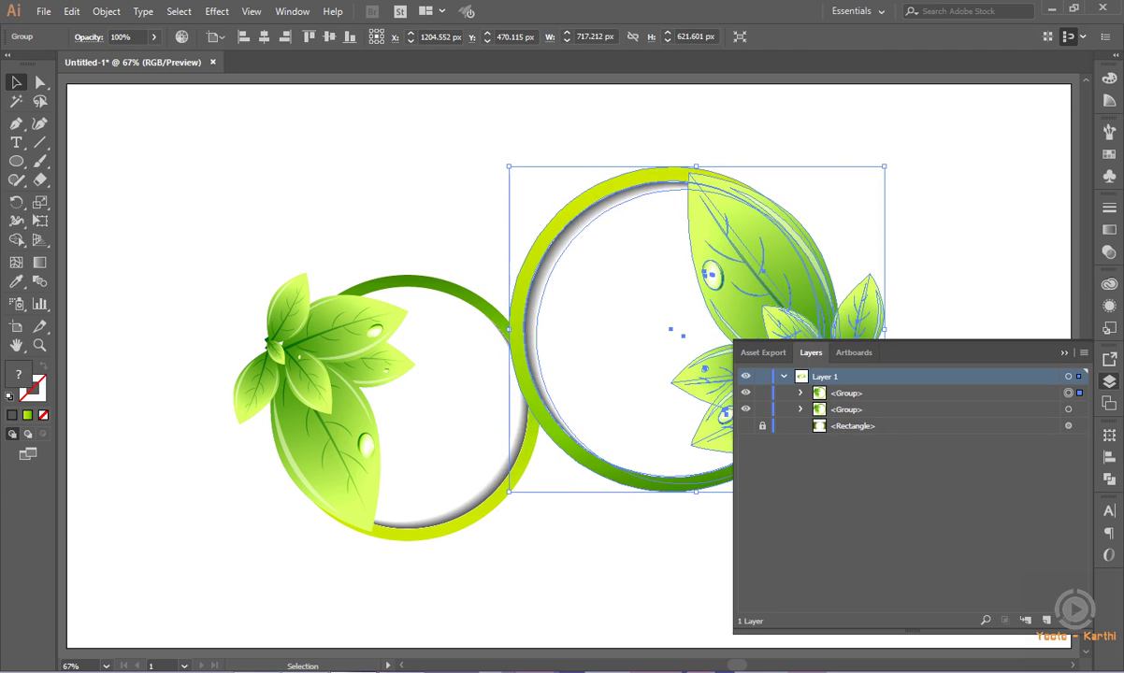
key(Right)
key(Right)
key(Right)
key(Right)
key(Right)
key(Right)
key(Right)
key(Right)
key(Right)
key(Right)
key(Right)
key(Right)
key(Right)
key(Right)
key(Right)
key(Right)
Select both leafy rings and scale them down together to about 807 × 458 px
click(960, 217)
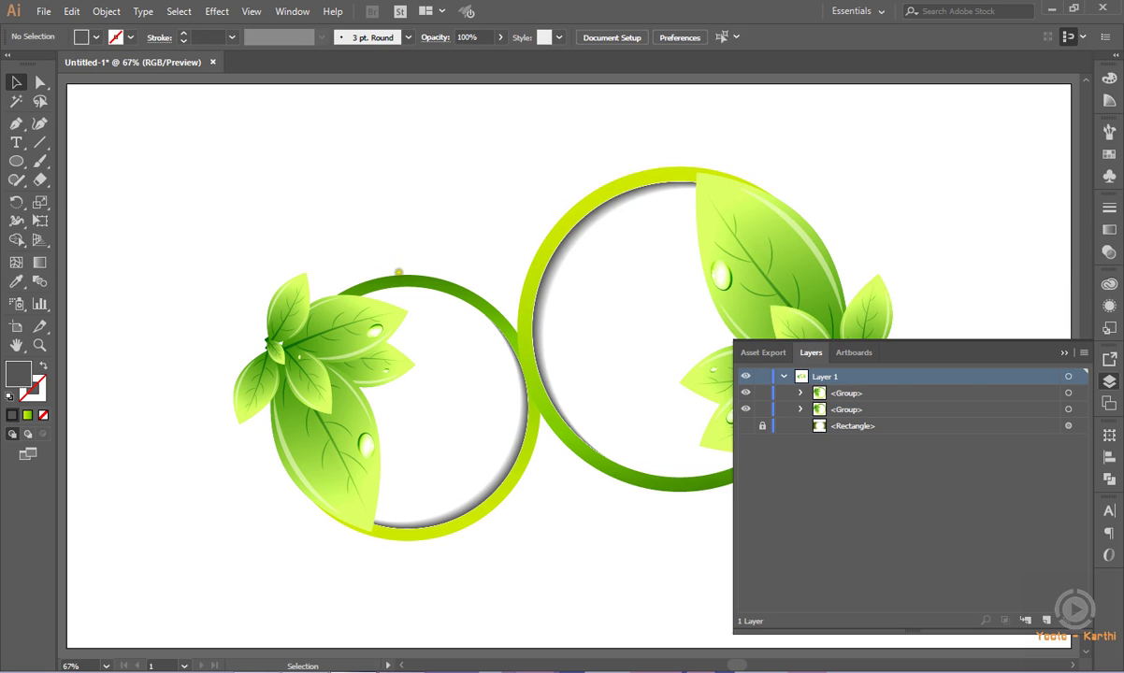
drag(391, 193, 624, 355)
drag(892, 167, 825, 235)
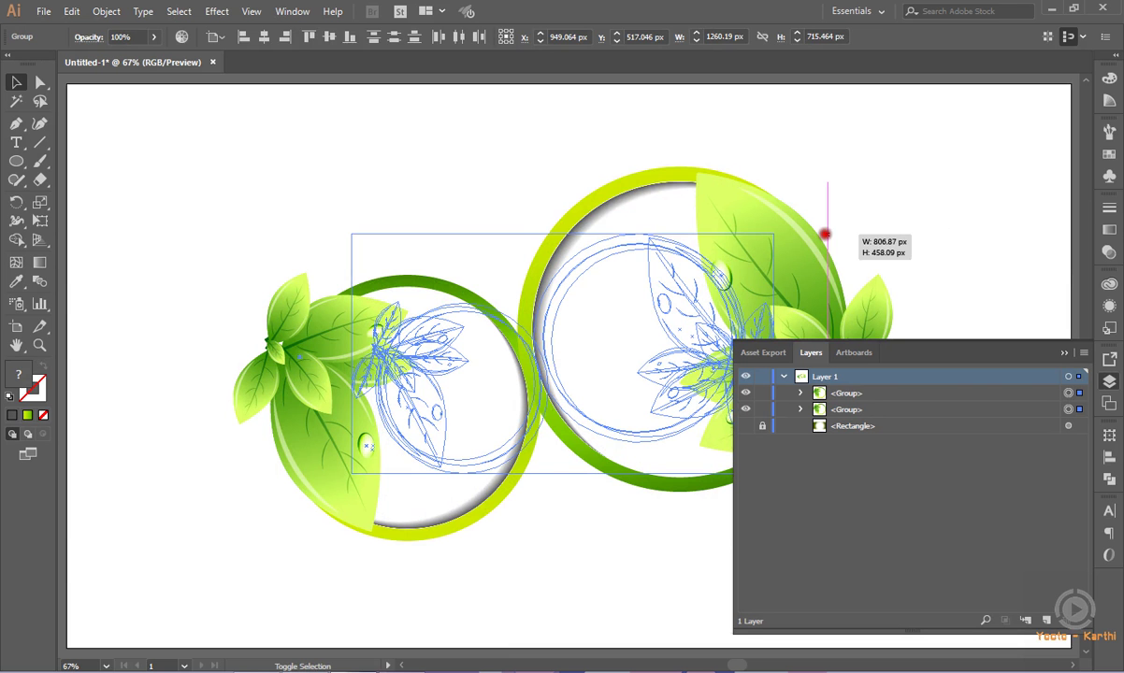
Copy the left leafy ring above itself, shrink it to about 178 × 156 px and position it
click(908, 185)
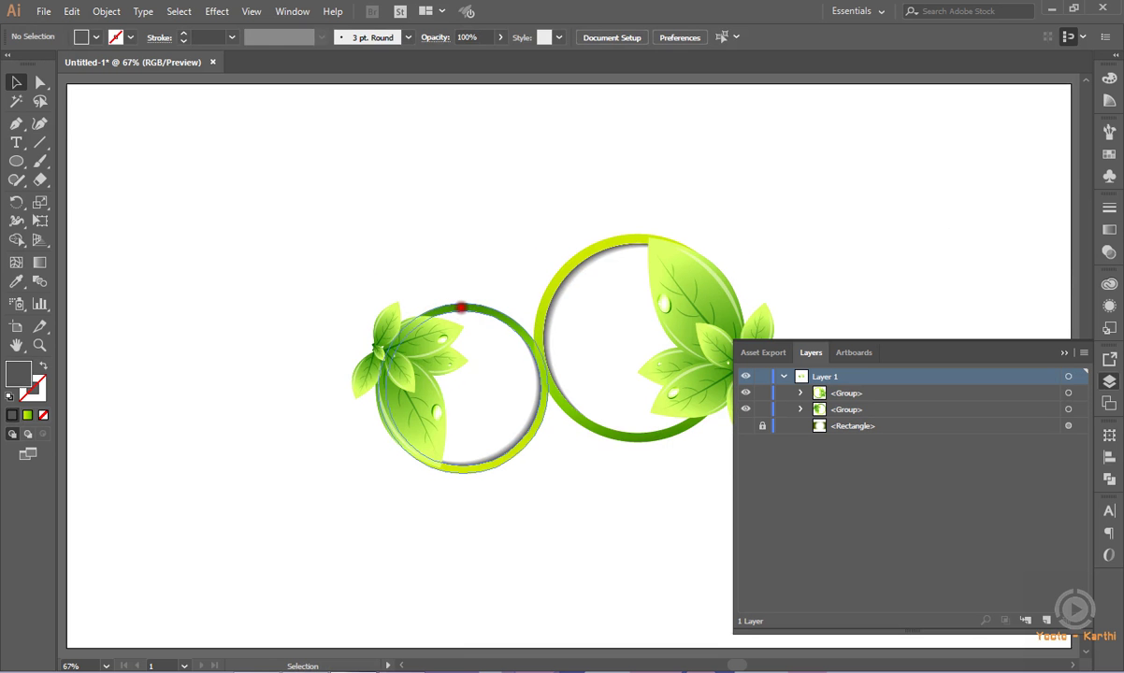
click(461, 306)
drag(461, 306, 393, 157)
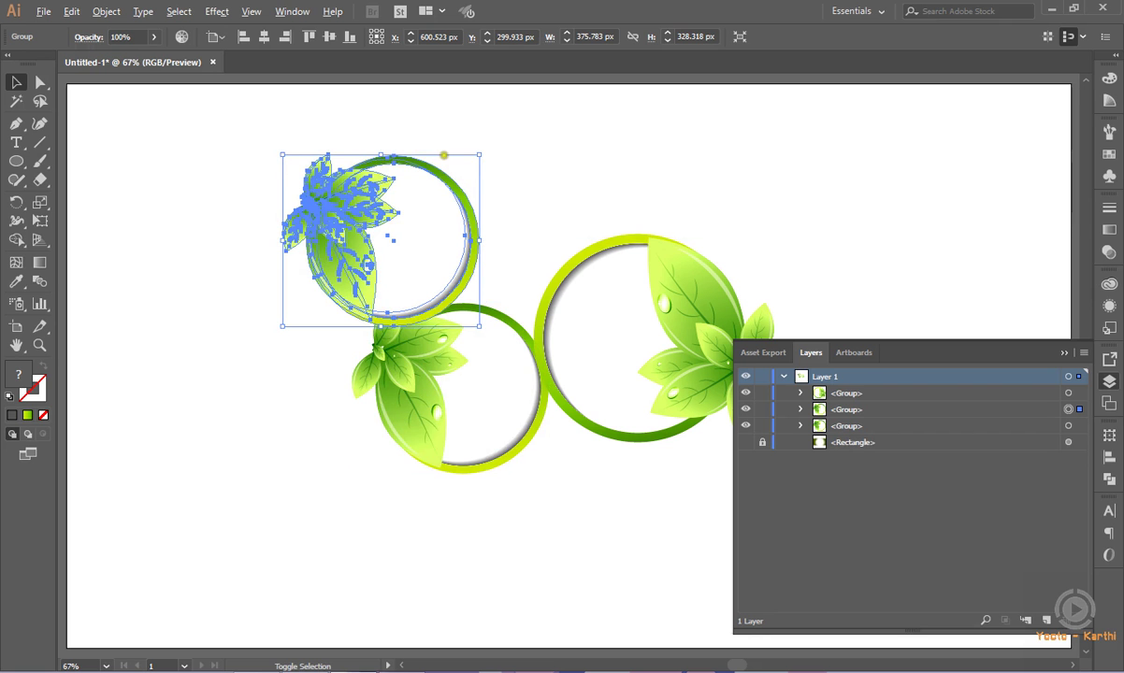
drag(479, 152, 450, 193)
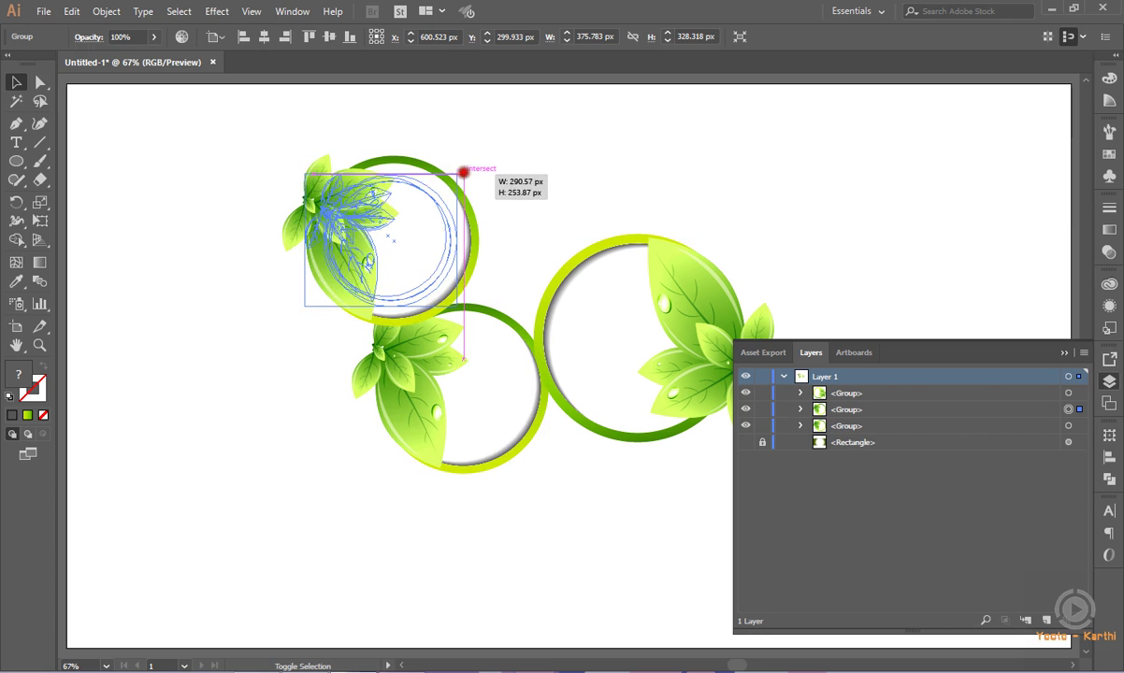
drag(450, 194, 445, 199)
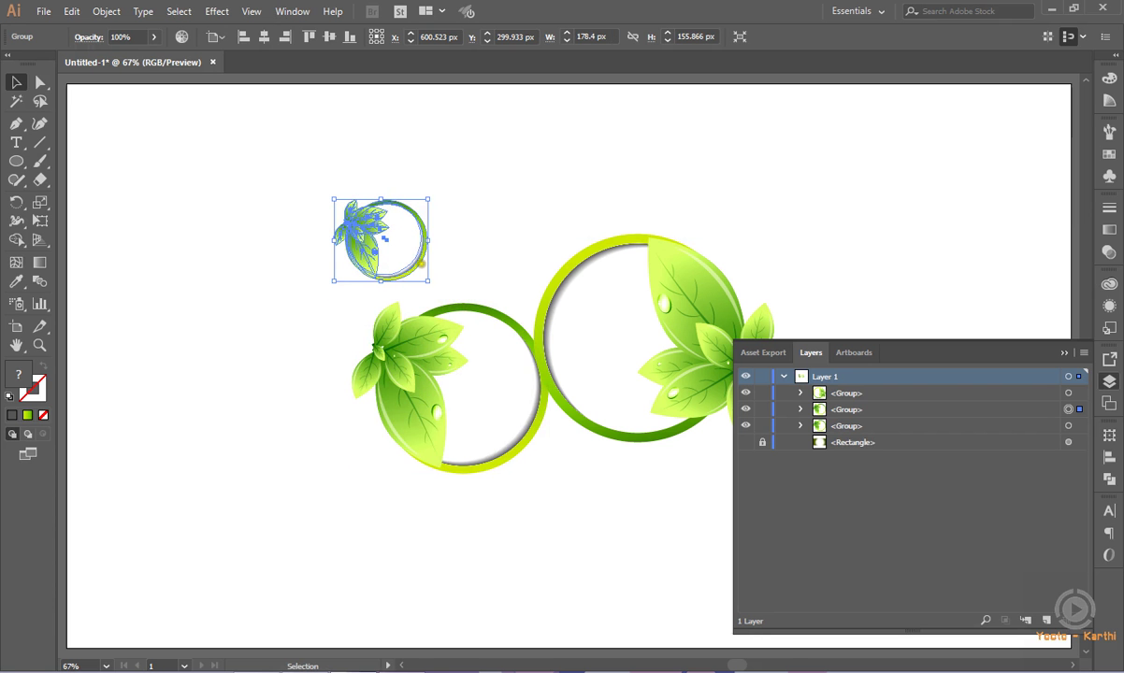
mouse_move(411, 255)
mouse_down()
mouse_move(436, 301)
mouse_move(458, 298)
mouse_up()
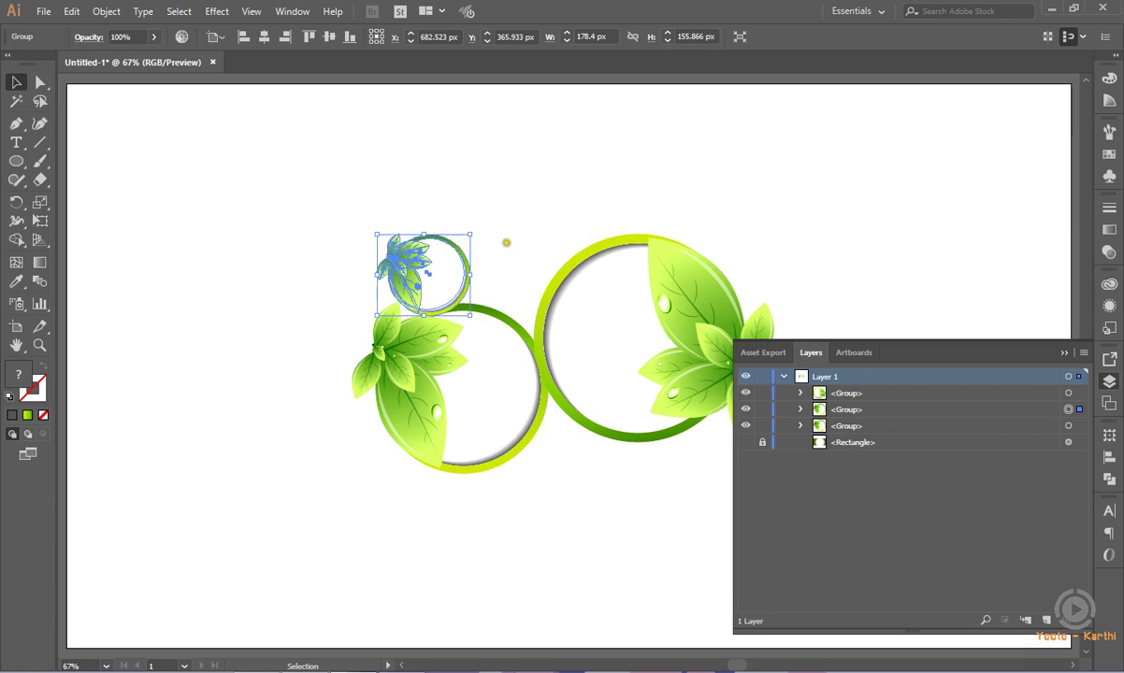
Add another small ring copy to the right, enlarged slightly to about 245 × 212 px
mouse_move(449, 252)
mouse_down()
mouse_move(523, 231)
mouse_move(549, 244)
mouse_move(569, 197)
mouse_up()
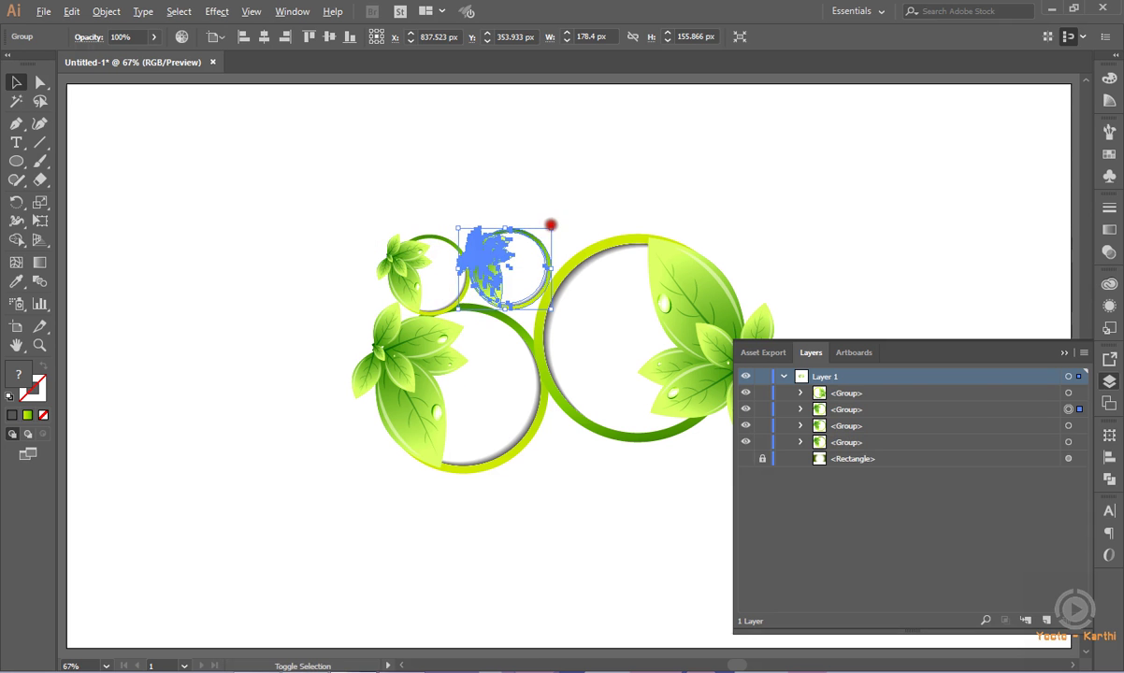
drag(528, 238, 535, 207)
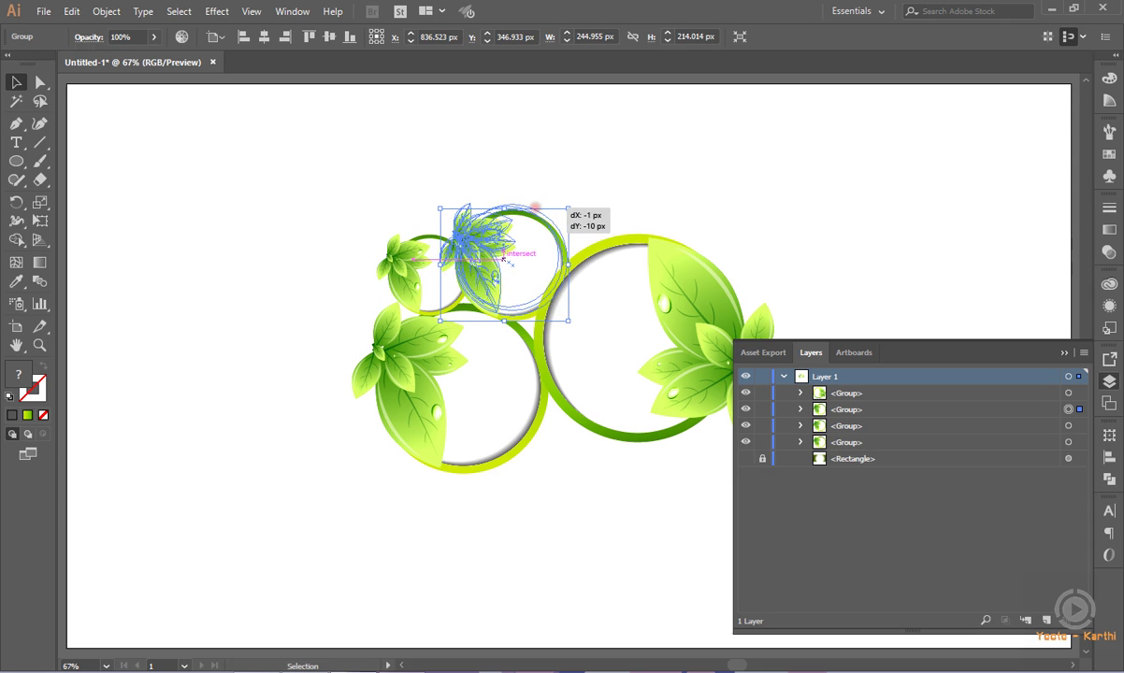
drag(535, 207, 540, 192)
click(556, 163)
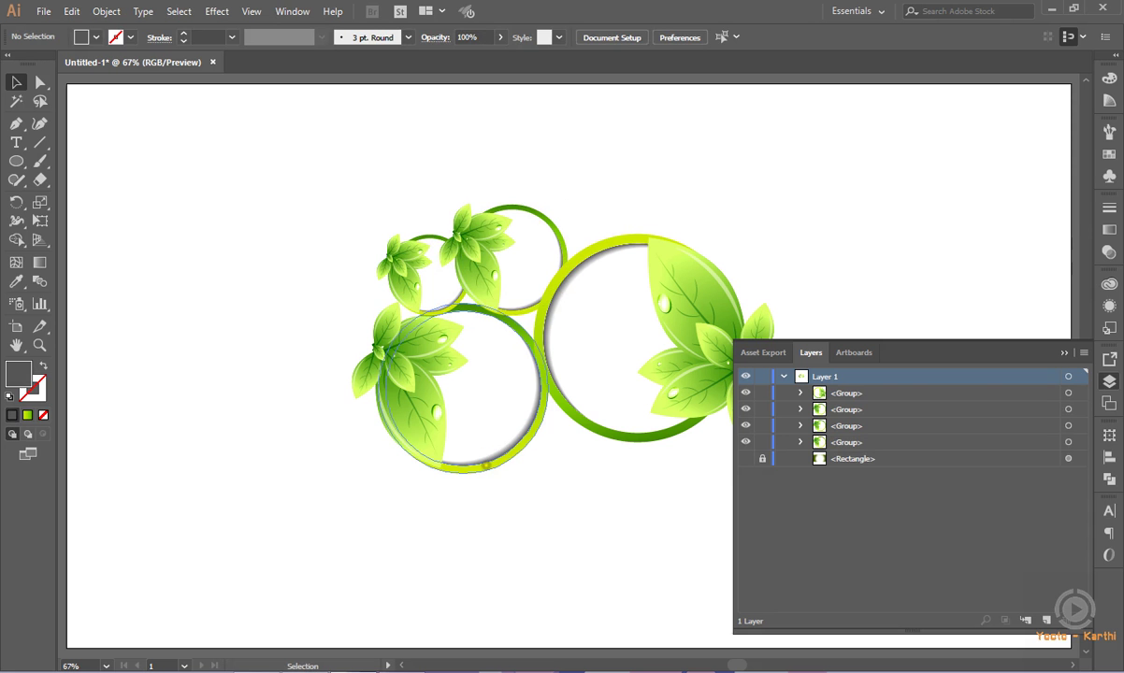
Fine-tune the positions of the lower-left ring and the smallest ring
click(437, 409)
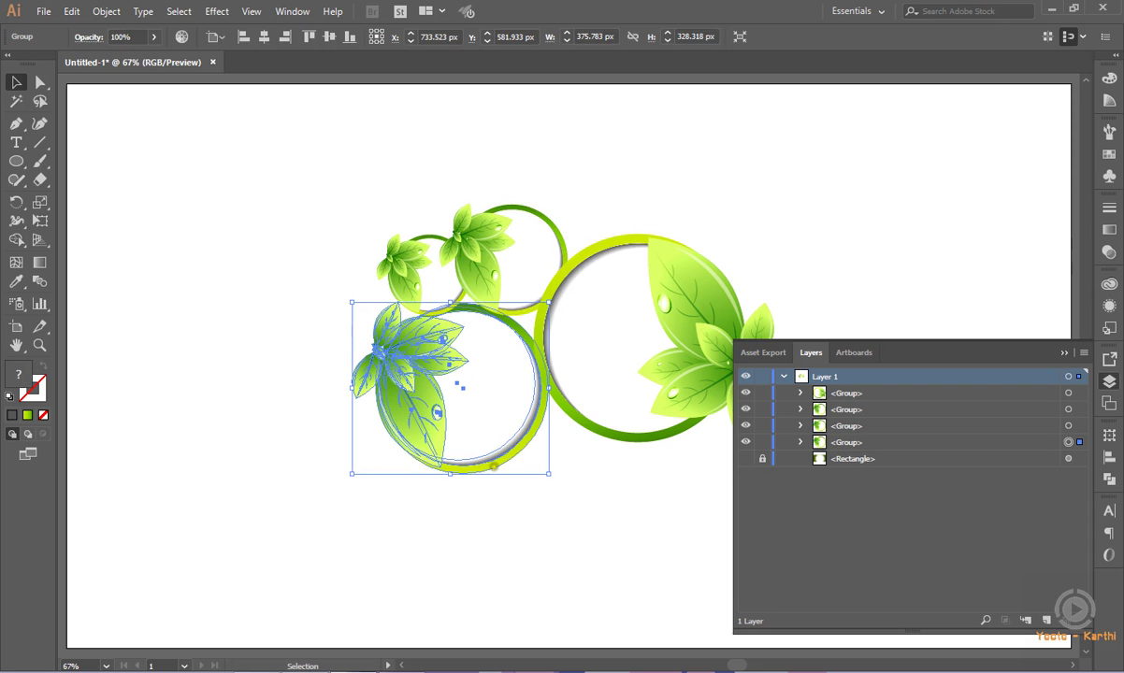
drag(494, 464, 507, 494)
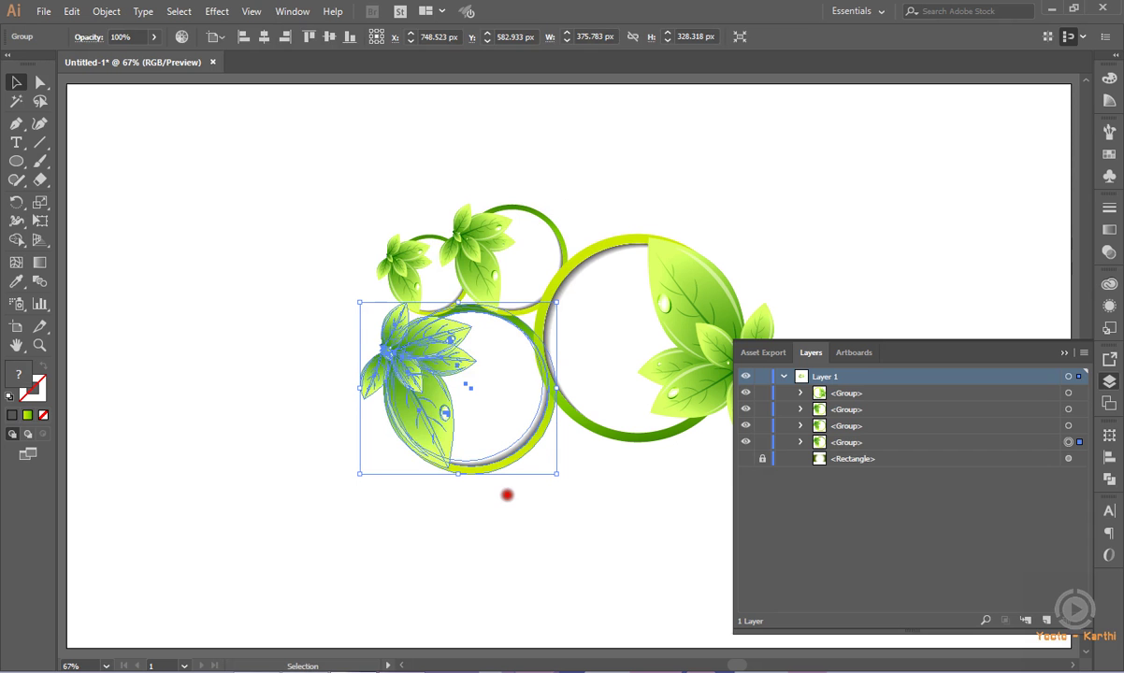
drag(490, 459, 499, 501)
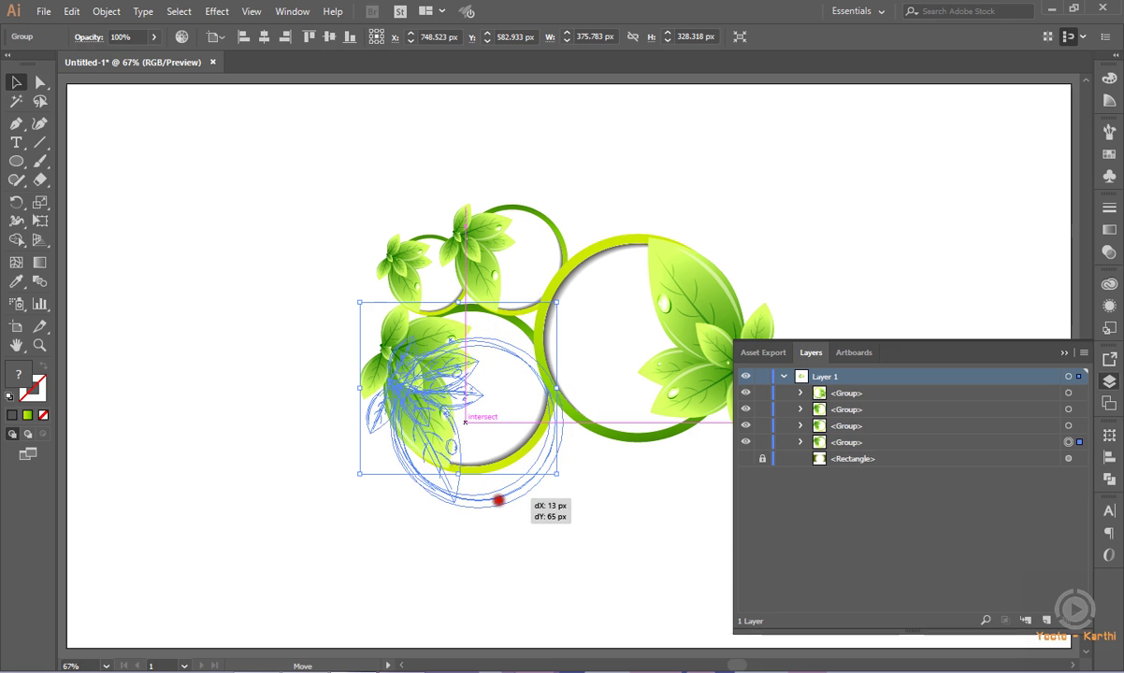
drag(498, 500, 496, 499)
click(708, 196)
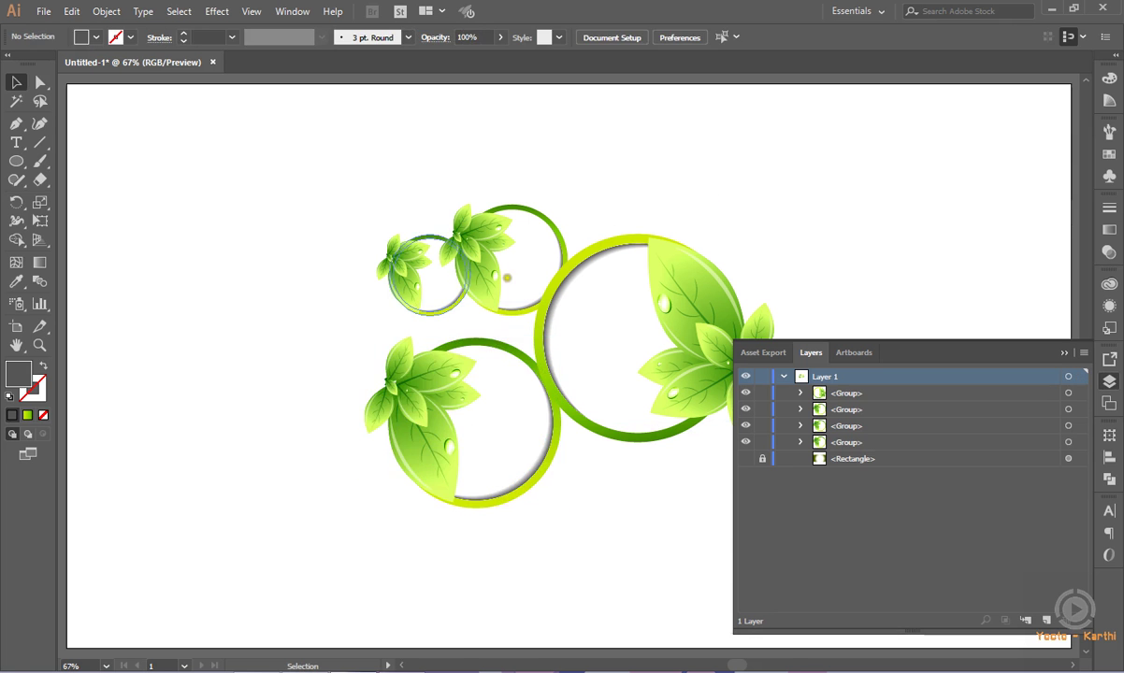
drag(447, 304, 460, 342)
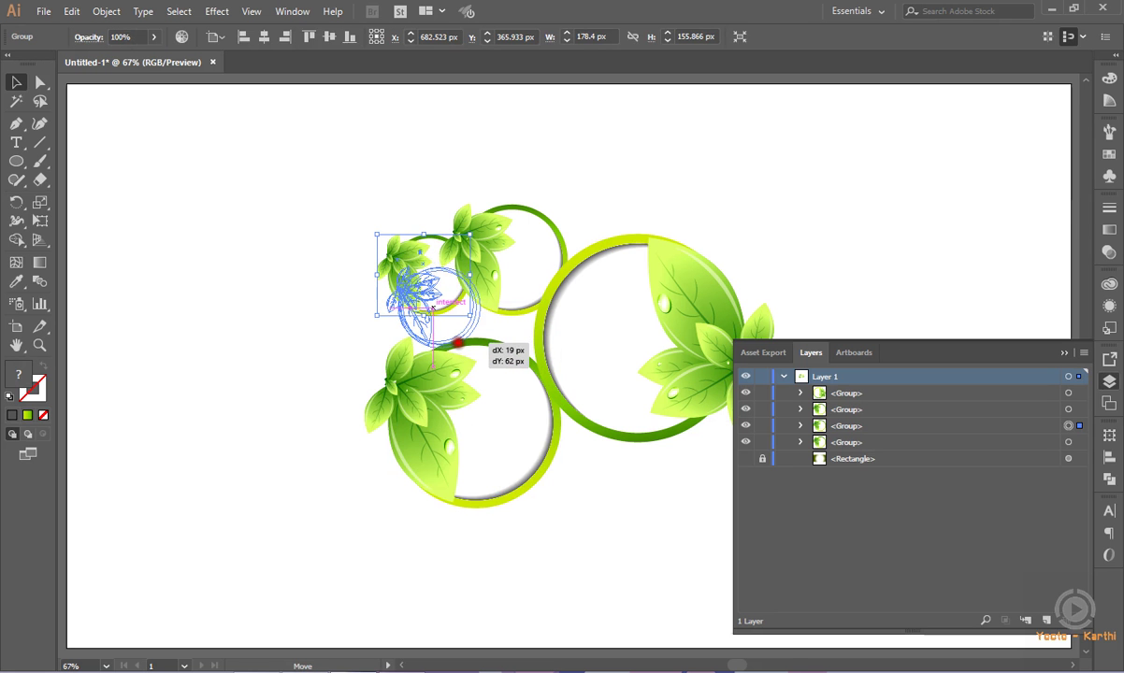
drag(458, 343, 454, 343)
click(691, 178)
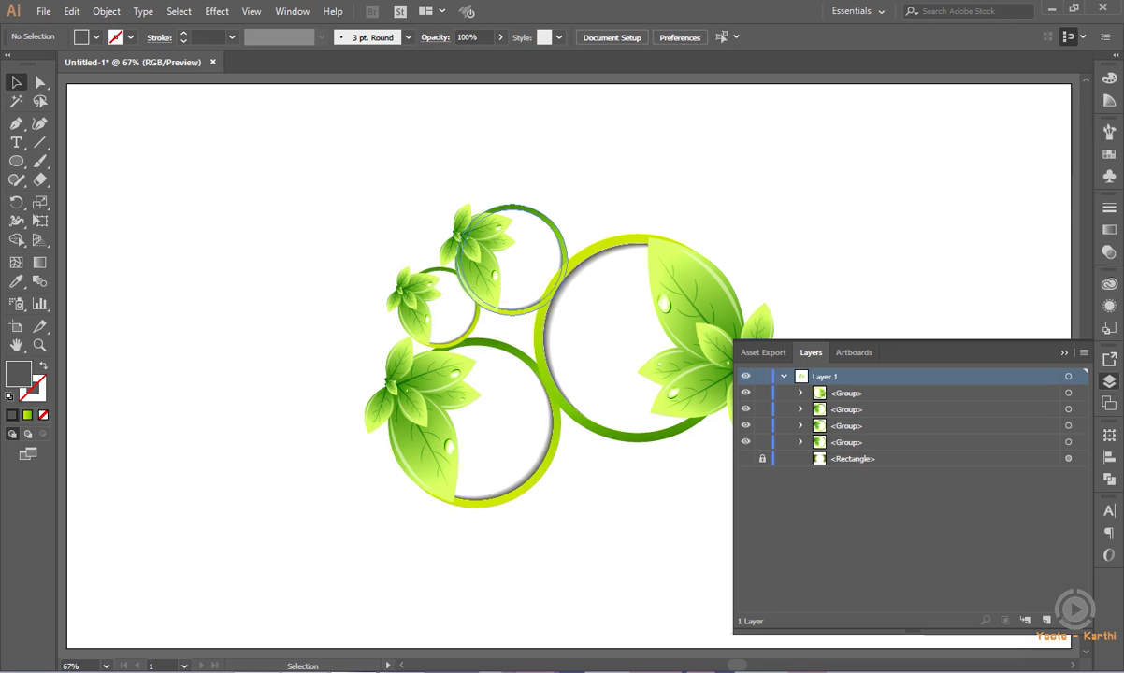
Rotate the upper-middle ring group 190° so its leaves sit on the right
click(534, 200)
right_click(534, 211)
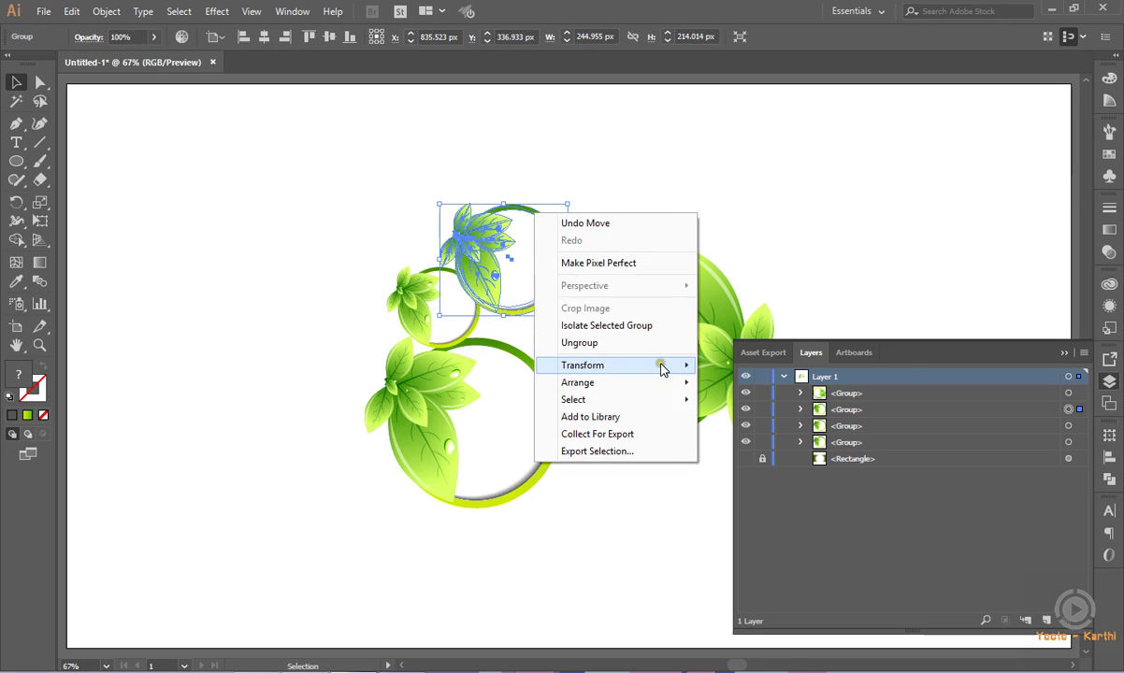
click(740, 408)
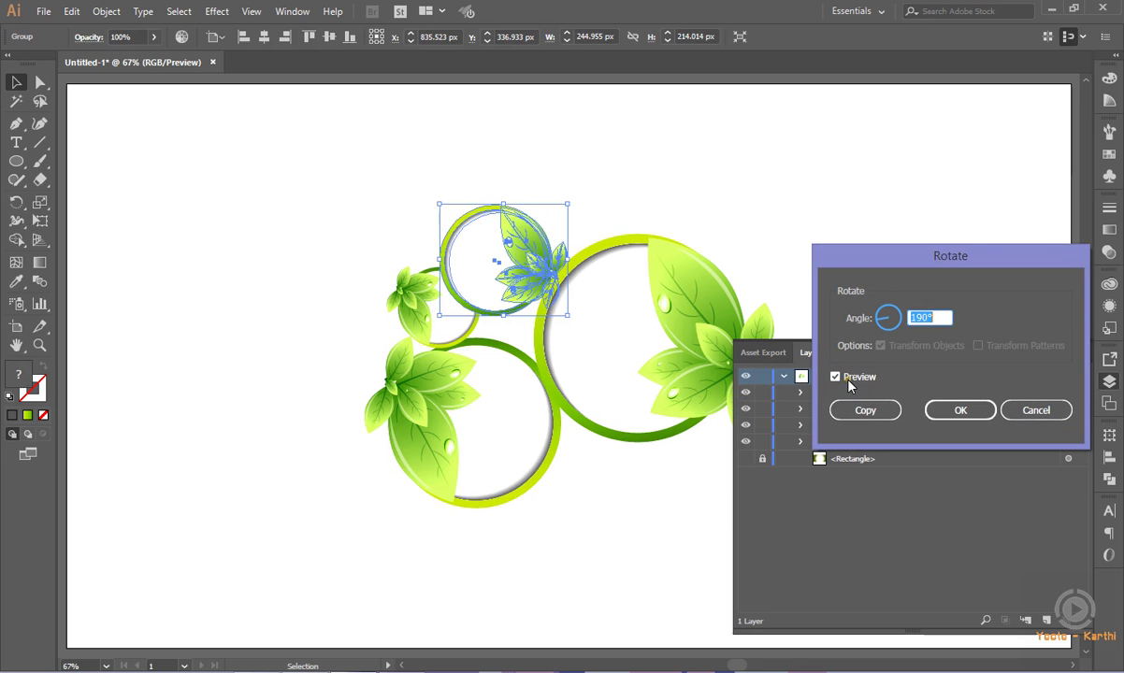
click(959, 410)
click(730, 186)
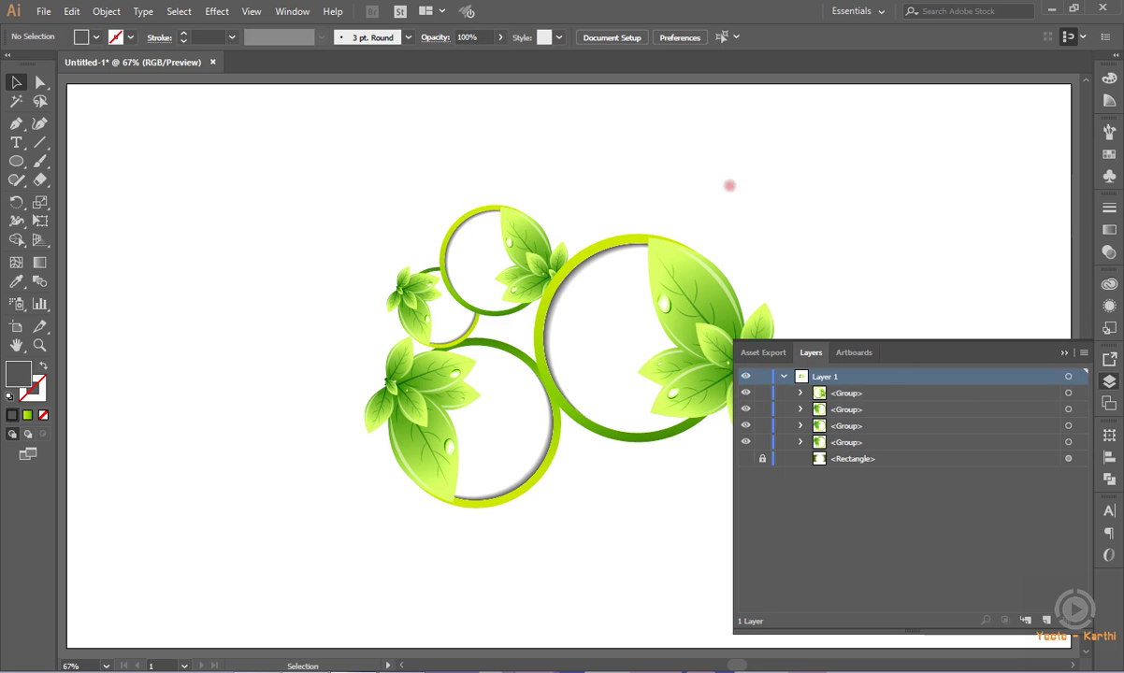
Bring the rotated ring group to the front with Arrange > Bring to Front
click(509, 230)
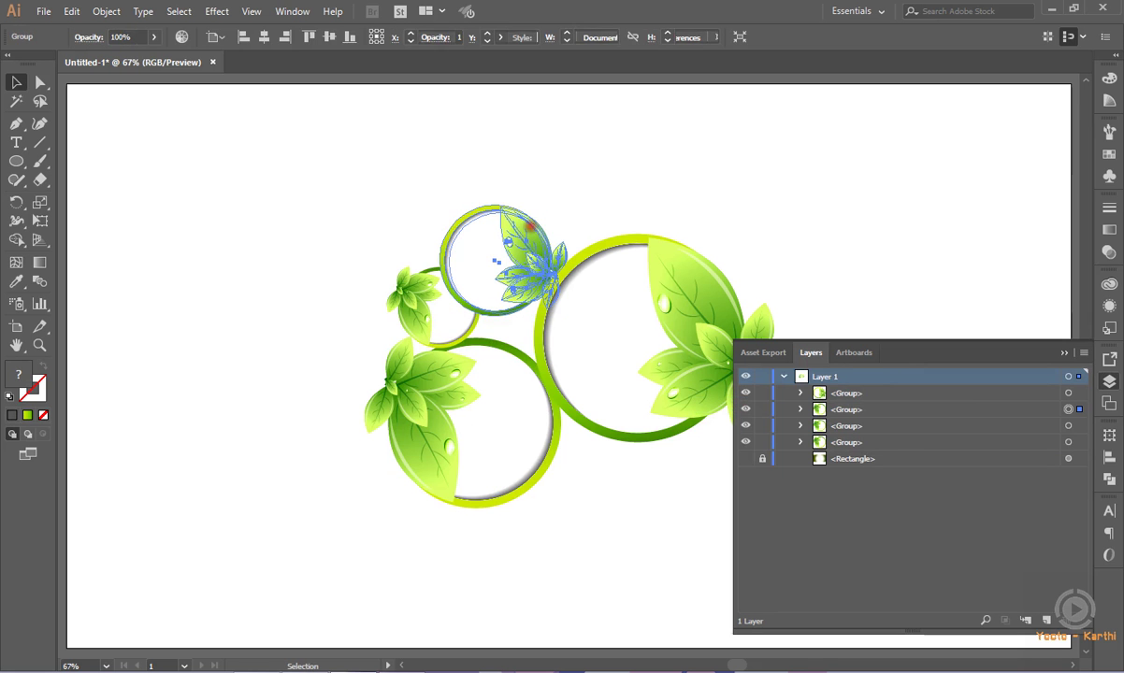
right_click(532, 228)
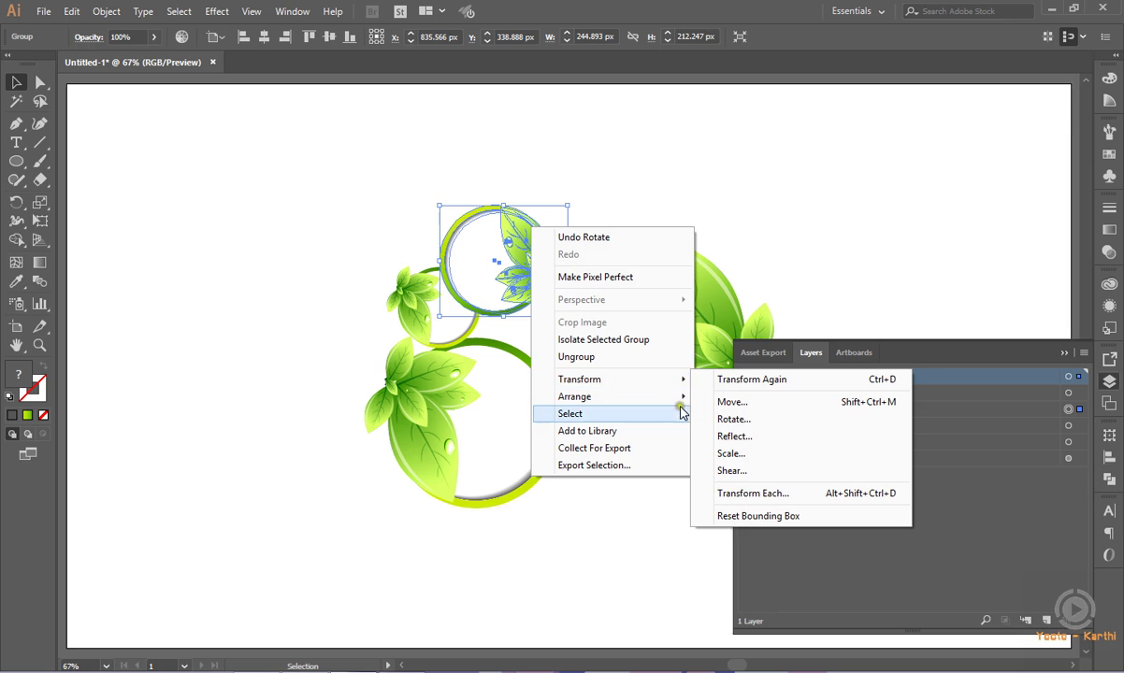
mouse_move(574, 397)
click(704, 397)
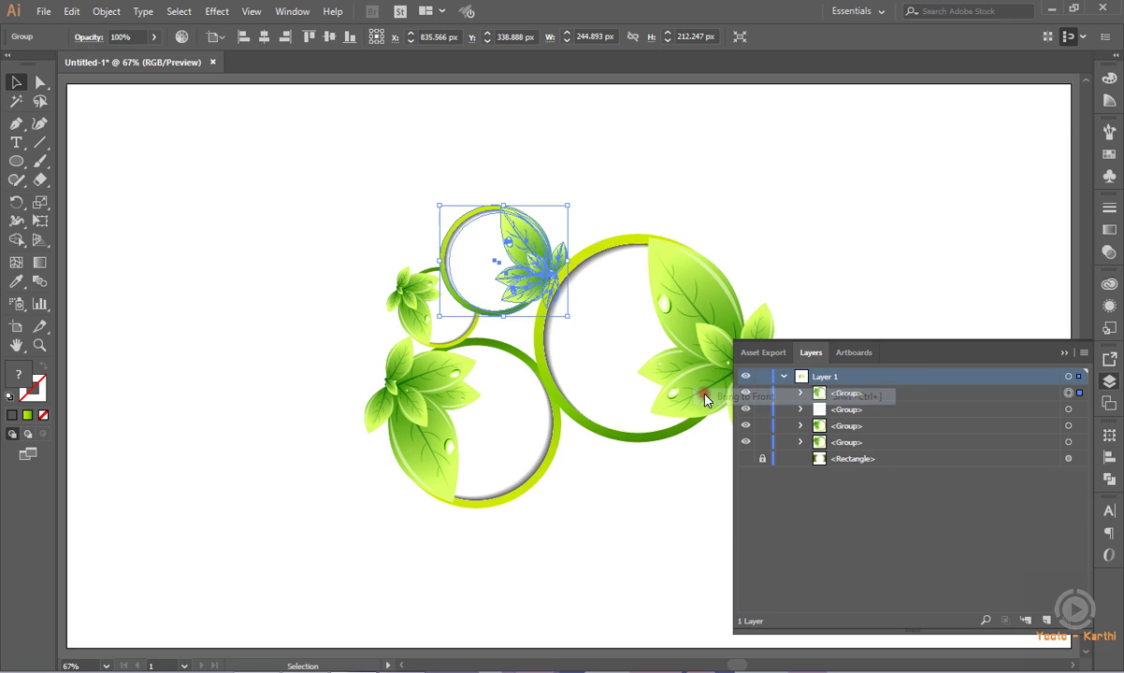
click(795, 186)
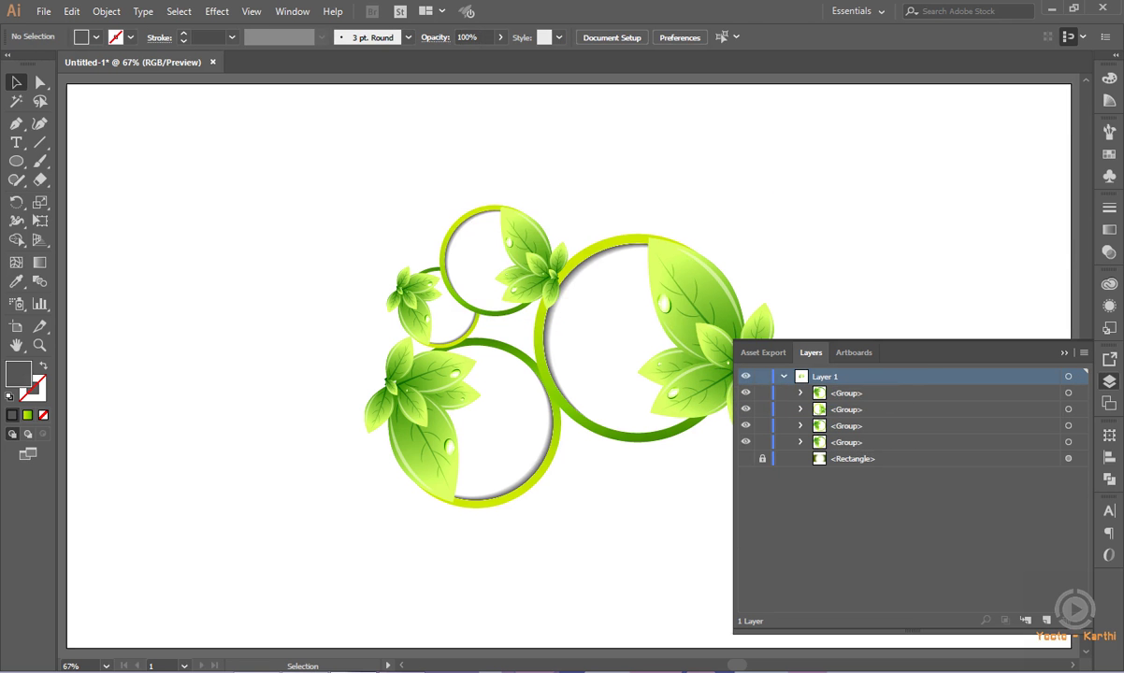
Copy the ring group up above the large ring, enlarge it and nudge it into place
drag(538, 225, 655, 155)
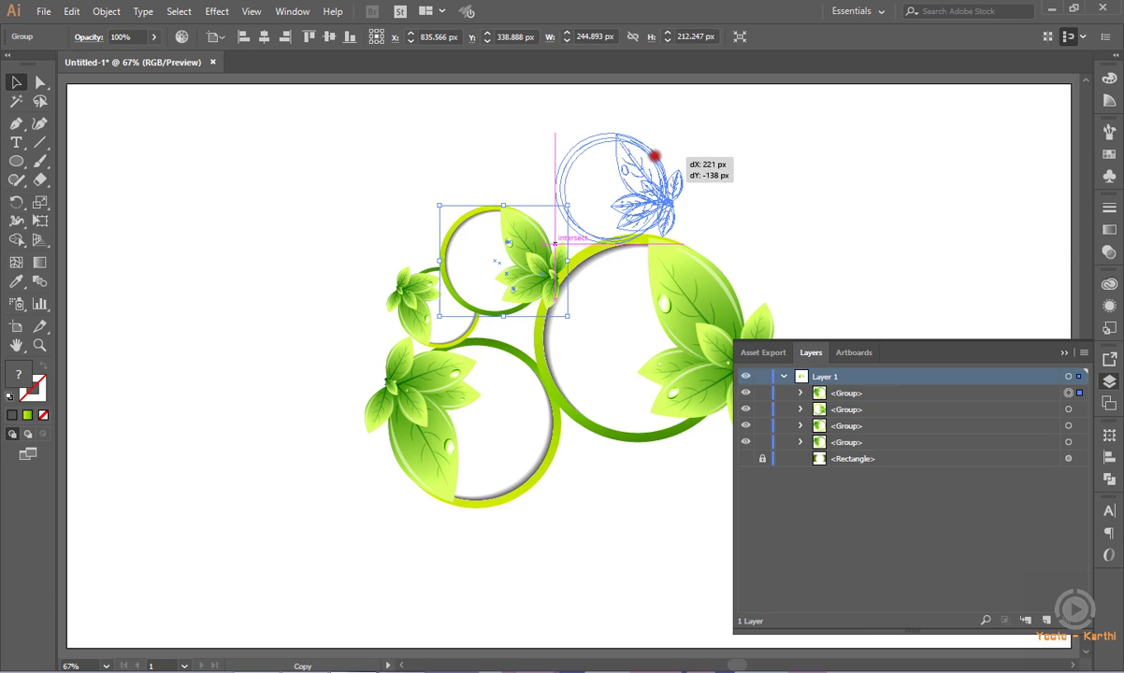
mouse_move(655, 155)
mouse_down()
mouse_move(704, 115)
mouse_move(691, 127)
mouse_up()
click(712, 169)
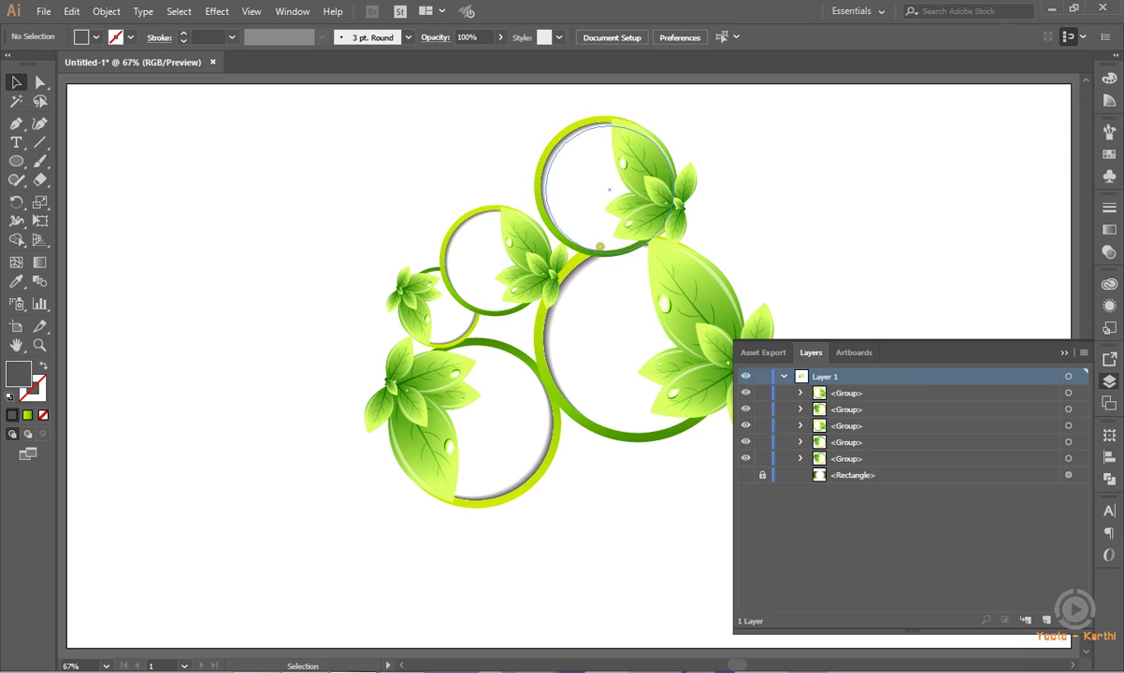
drag(580, 246, 575, 241)
Open the Rotate settings for the top ring and preview 200° and -30° angles
click(725, 184)
right_click(649, 172)
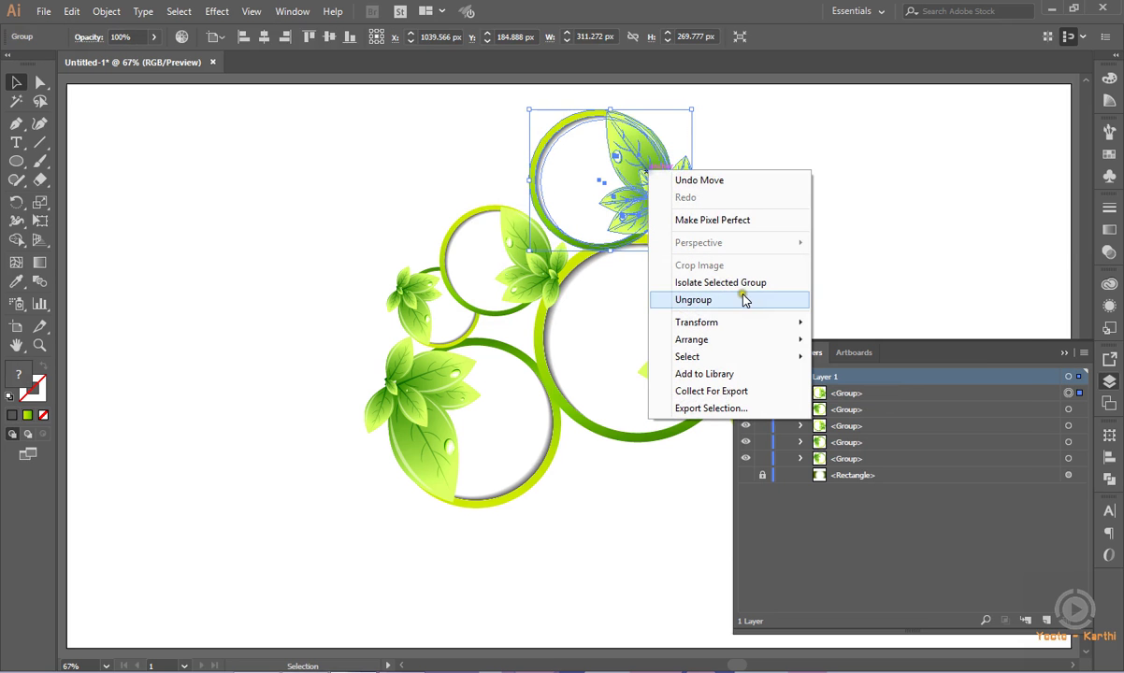
mouse_move(697, 322)
click(830, 363)
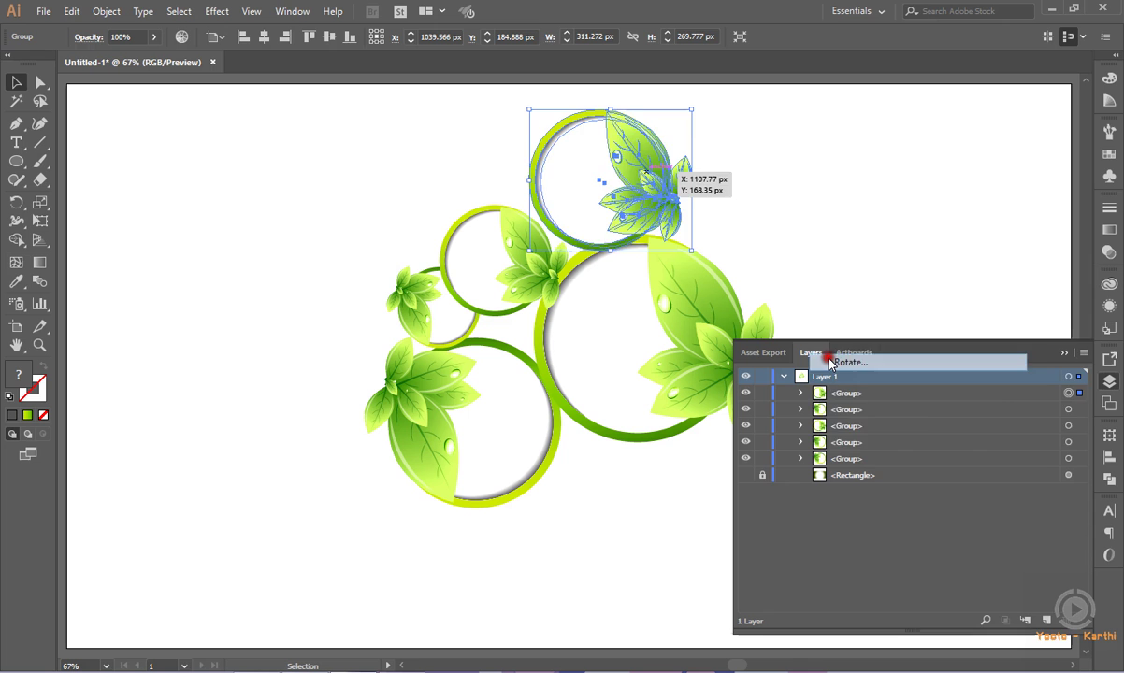
text(200)
key(Tab)
click(941, 316)
double_click(929, 318)
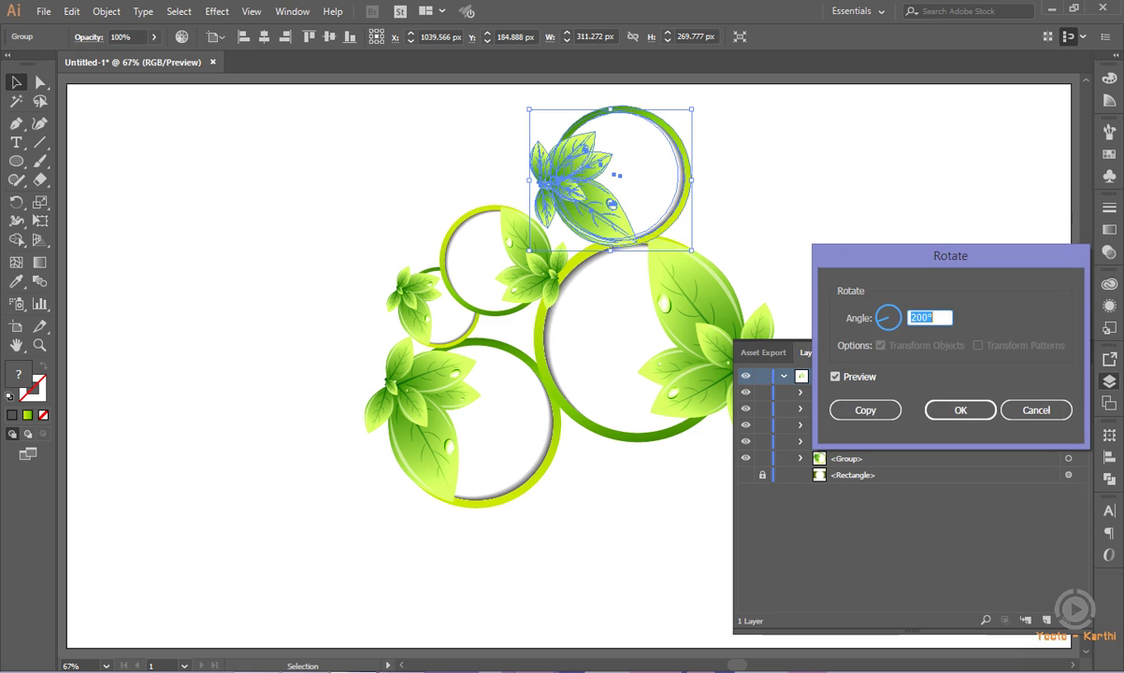
text(-30)
key(Tab)
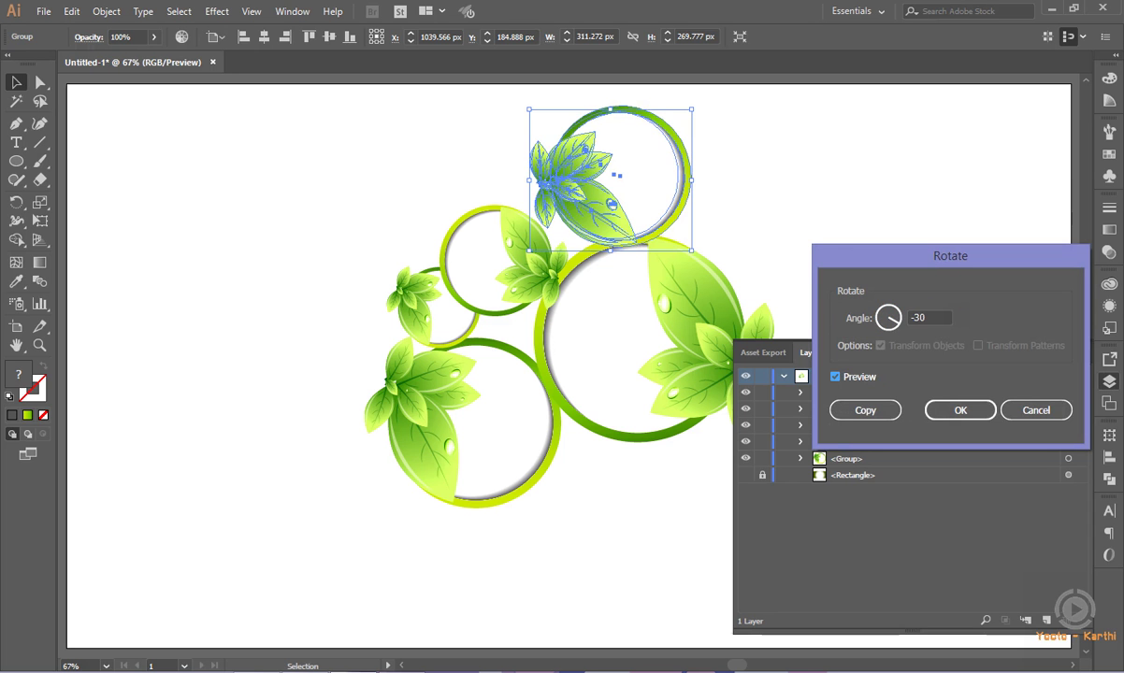
Step the angle back to 0° and close the Rotate dialog, leaving the ring unturned
click(941, 318)
key(Down)
key(Down)
key(Down)
key(Down)
key(Down)
key(Down)
key(Down)
key(Up)
key(Up)
key(Up)
key(Up)
text(0)
key(Tab)
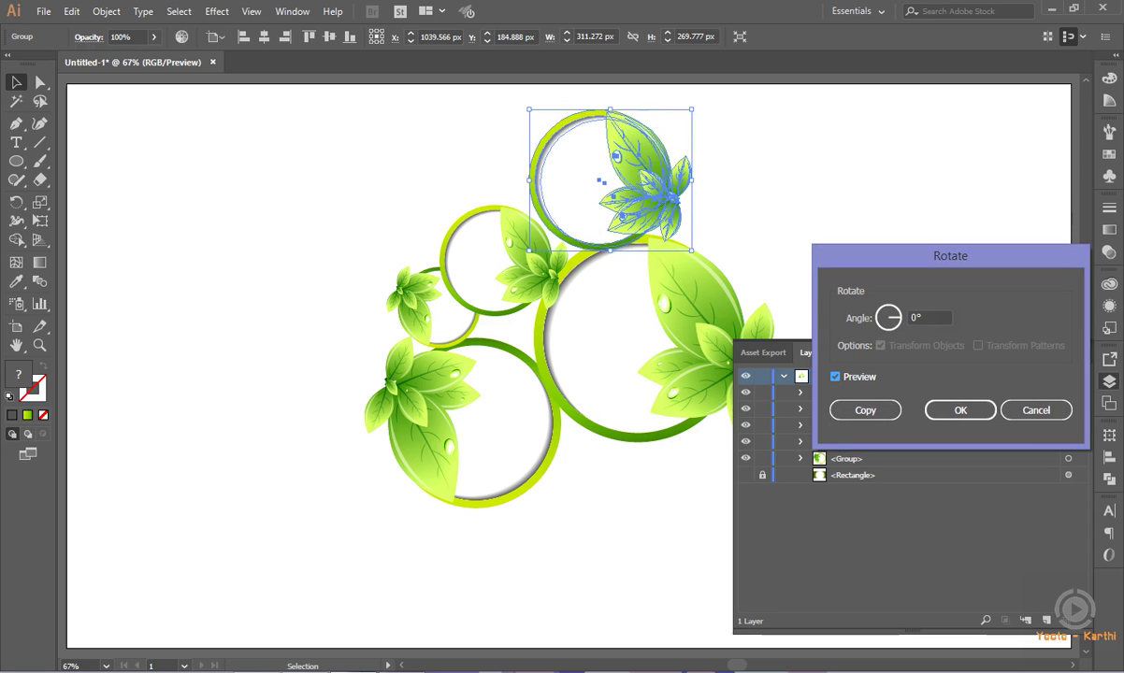
click(1029, 410)
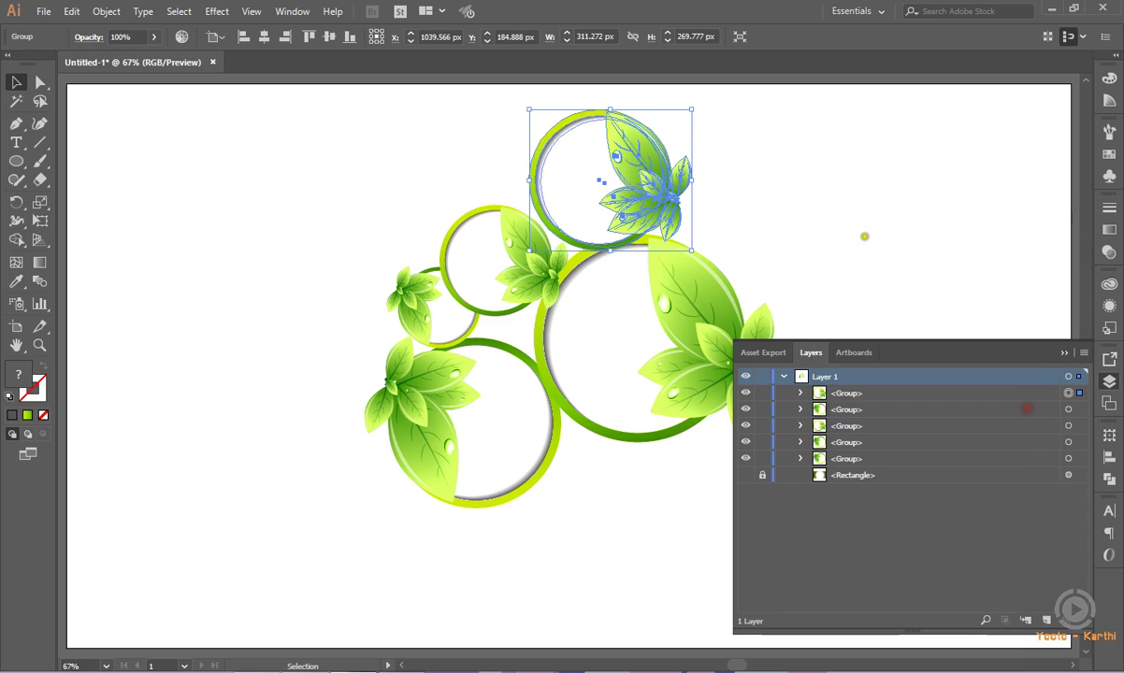
Rotate the top ring 130° so its leaves crown its upper left
right_click(674, 189)
mouse_move(723, 341)
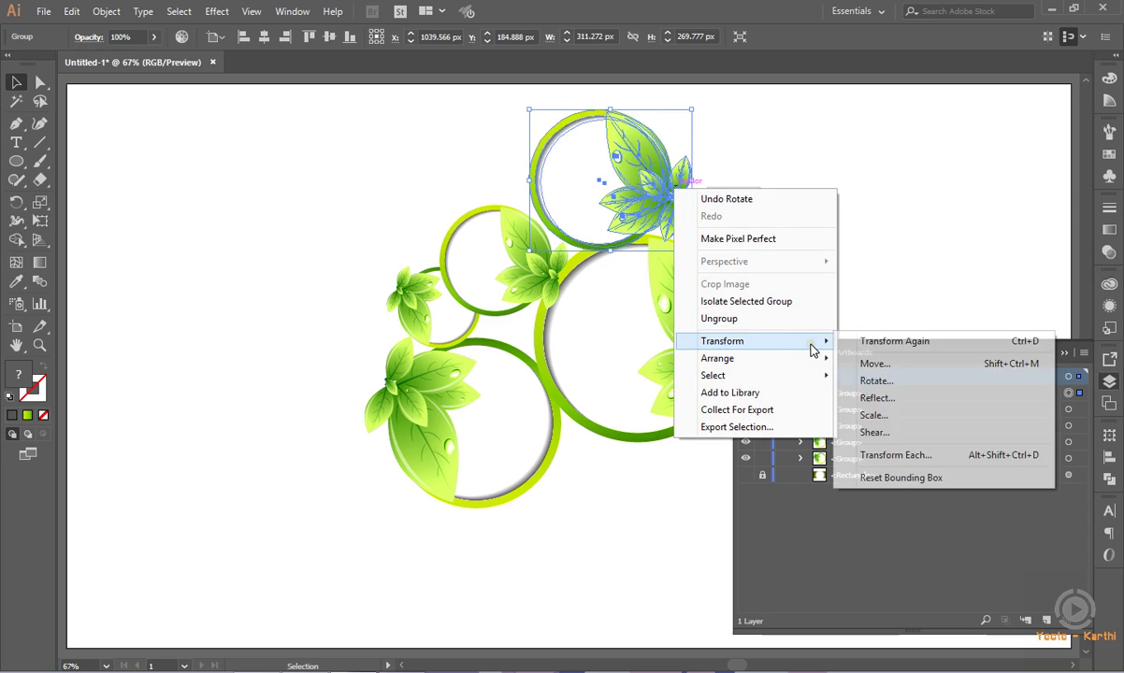
click(865, 381)
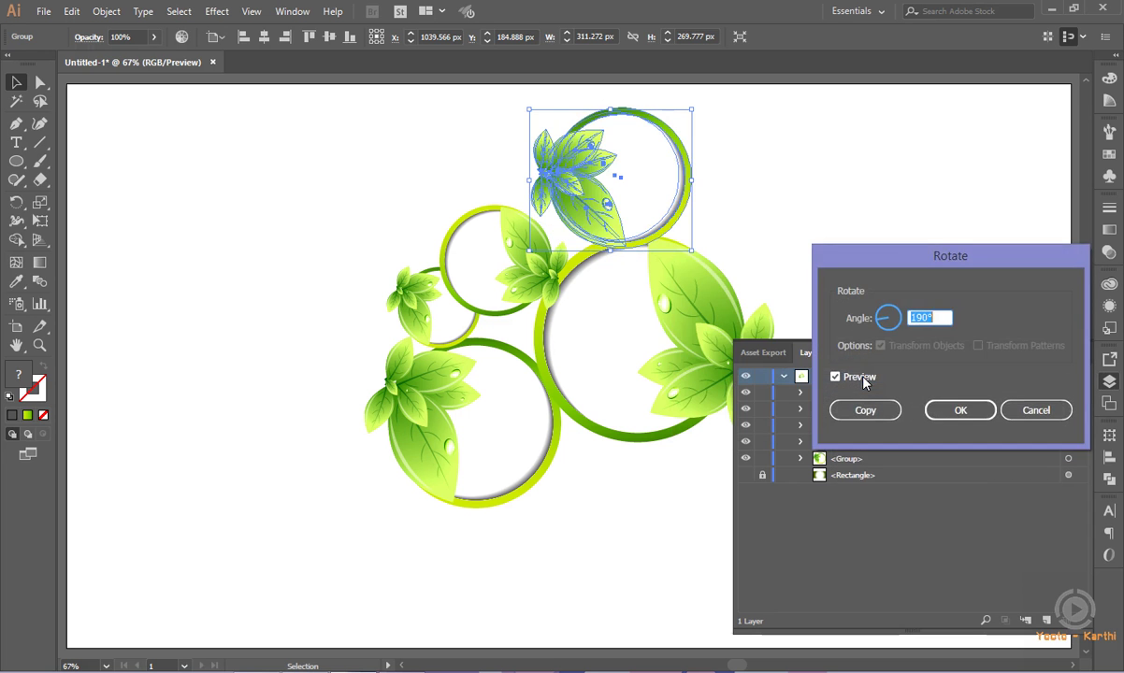
key(Up)
key(Up)
key(Up)
key(Up)
key(Up)
key(Up)
key(Up)
key(Down)
key(Down)
key(Down)
key(Down)
key(Down)
key(Down)
key(Down)
key(Down)
key(Down)
key(Down)
key(Down)
key(Down)
key(Down)
key(Down)
key(Down)
key(Down)
key(Down)
key(Down)
key(Down)
key(Down)
key(Down)
key(Down)
key(Down)
key(Down)
key(Down)
key(Down)
key(Down)
key(Down)
key(Down)
key(Down)
key(Down)
key(Down)
key(Down)
key(Down)
key(Down)
key(Down)
key(Down)
key(Down)
key(Down)
key(Down)
key(Down)
key(Down)
key(Down)
key(Down)
key(Down)
key(Down)
key(Down)
key(Down)
key(Down)
key(Down)
key(Down)
key(Down)
key(Down)
key(Down)
key(Down)
key(Down)
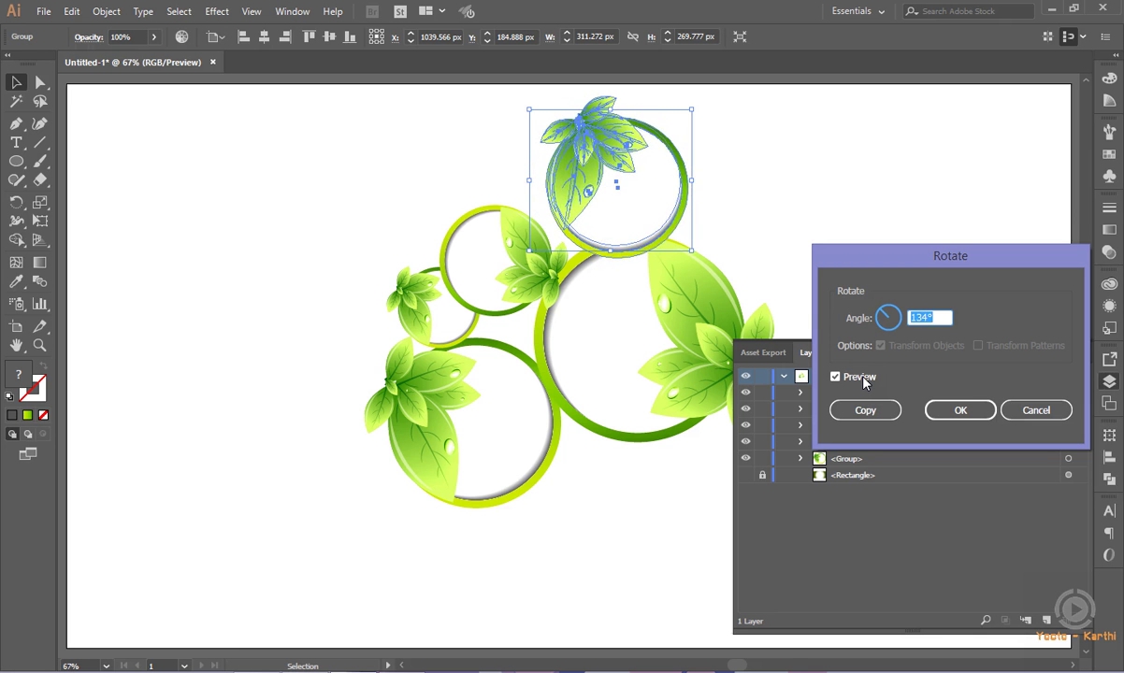
key(Down)
key(Down)
key(Down)
key(Down)
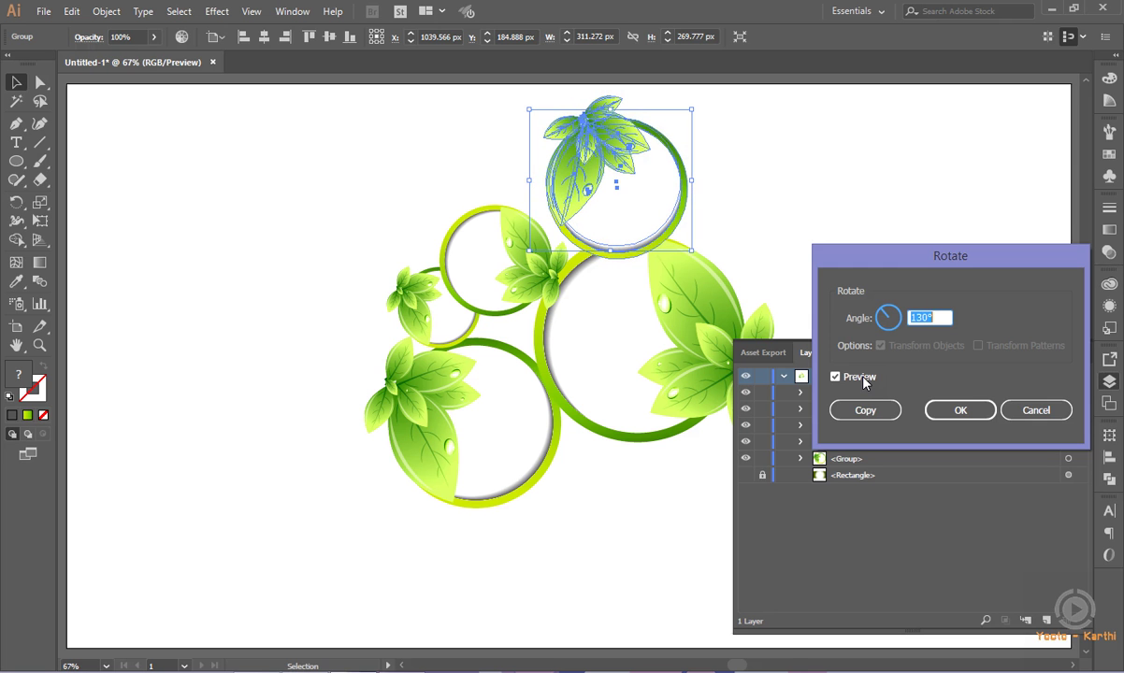
click(972, 419)
Nudge the large right ring down slightly, to a Y of about 512 px
click(828, 188)
click(663, 304)
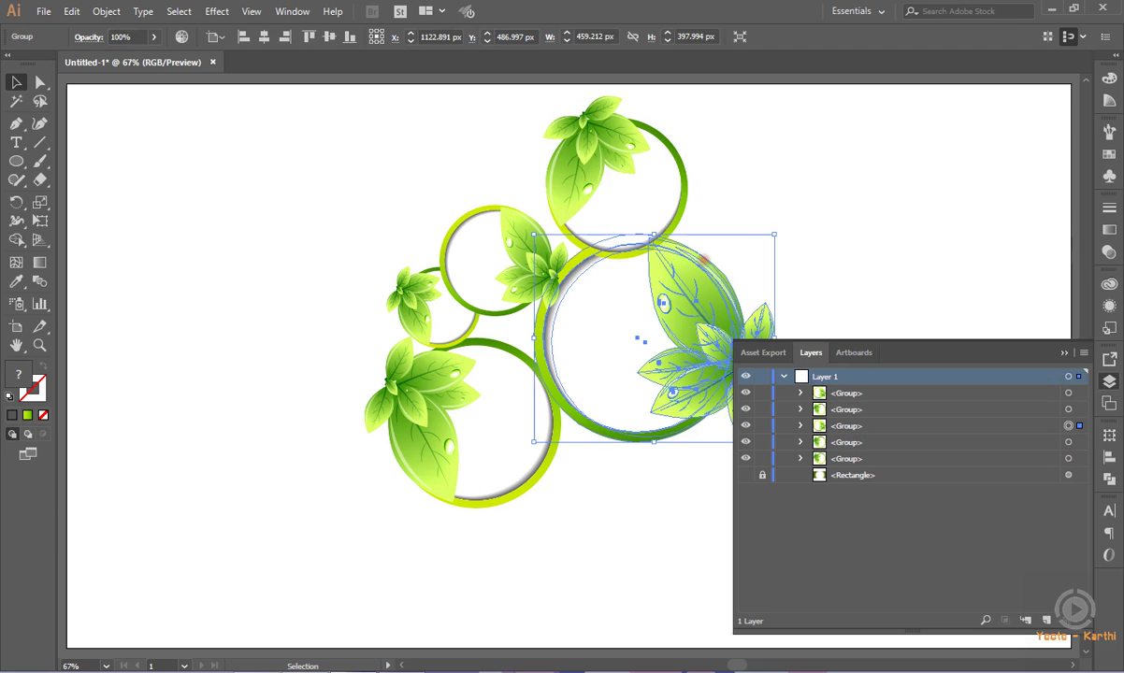
key(Down)
key(Down)
key(Down)
key(Down)
key(Down)
key(Down)
key(Down)
key(Down)
key(Down)
key(Down)
key(Down)
key(Down)
key(Down)
key(Down)
key(Down)
key(Down)
key(Down)
key(Down)
key(Down)
key(Down)
key(Down)
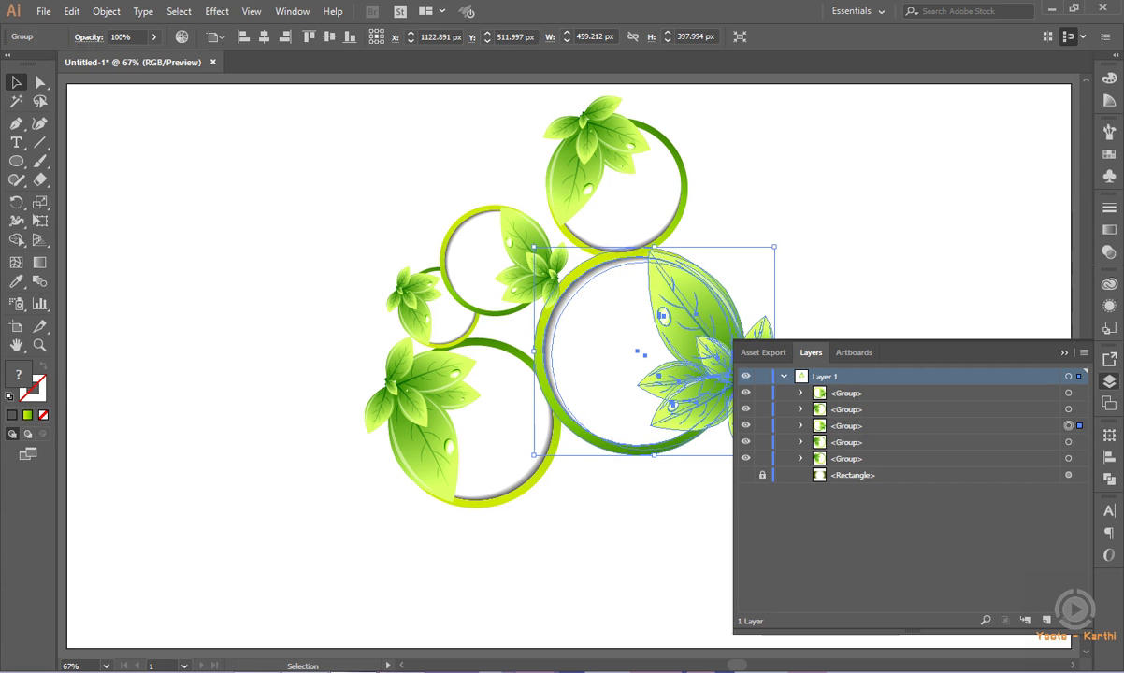
click(836, 191)
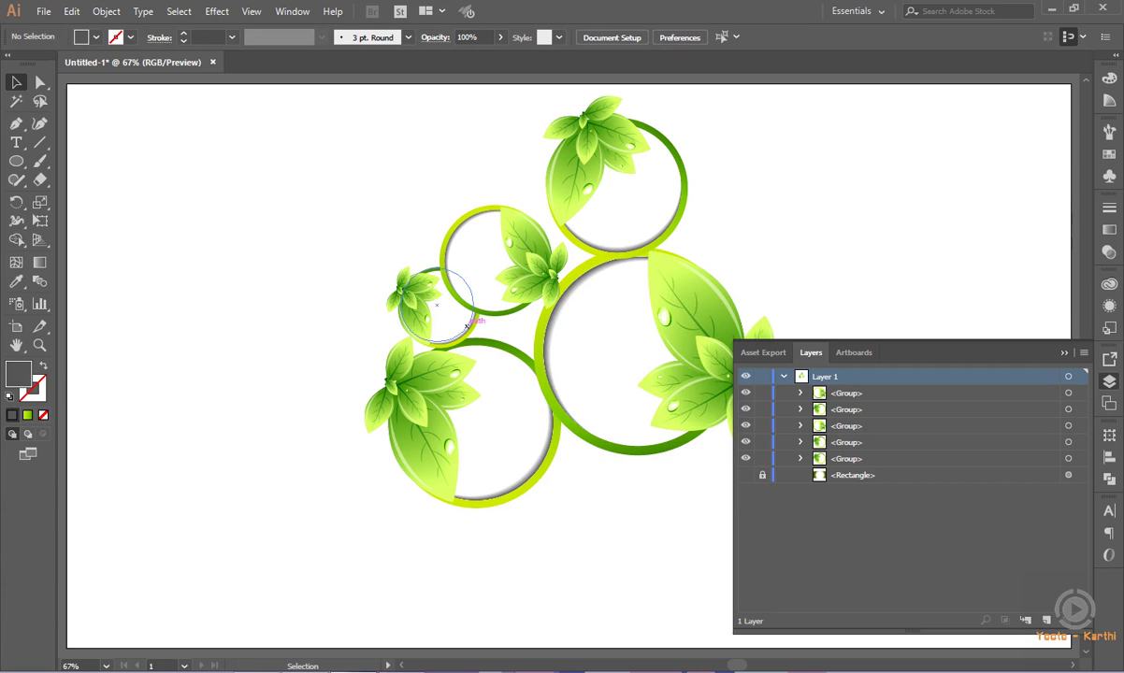
Scale down the small left ring by its corner handle
click(466, 326)
mouse_move(477, 264)
mouse_down()
mouse_move(420, 314)
mouse_move(433, 321)
mouse_up()
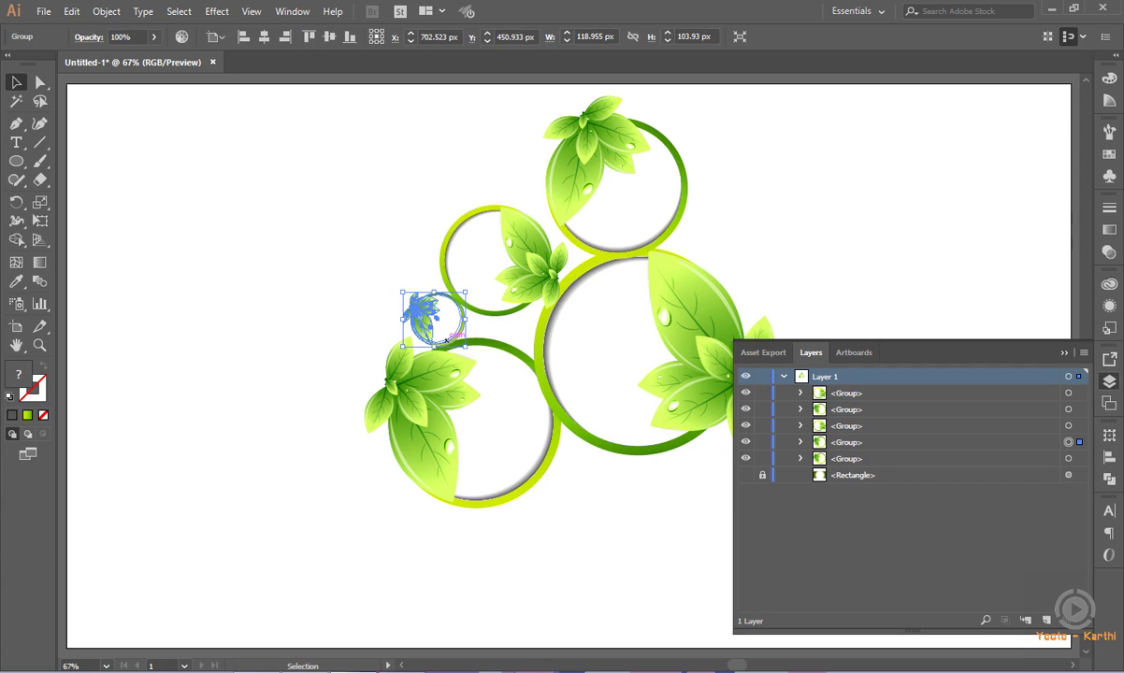
click(352, 205)
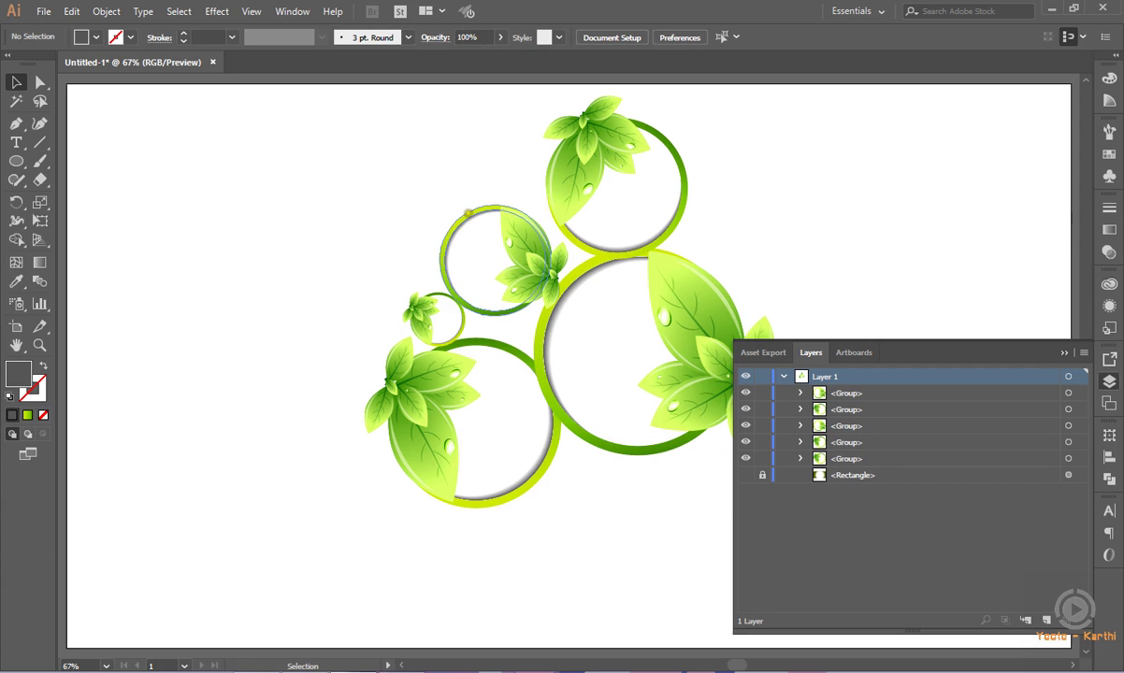
Shift the upper-middle ring slightly up and to the right
click(467, 213)
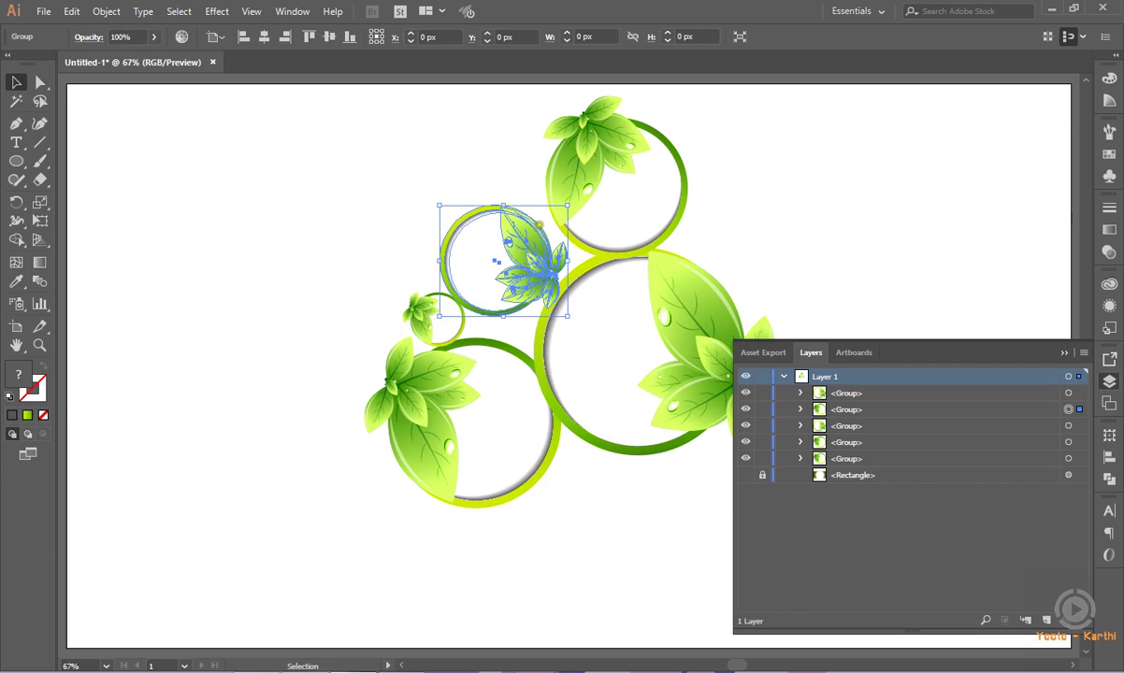
mouse_move(540, 224)
mouse_down()
mouse_move(554, 219)
mouse_move(541, 225)
mouse_up()
click(396, 177)
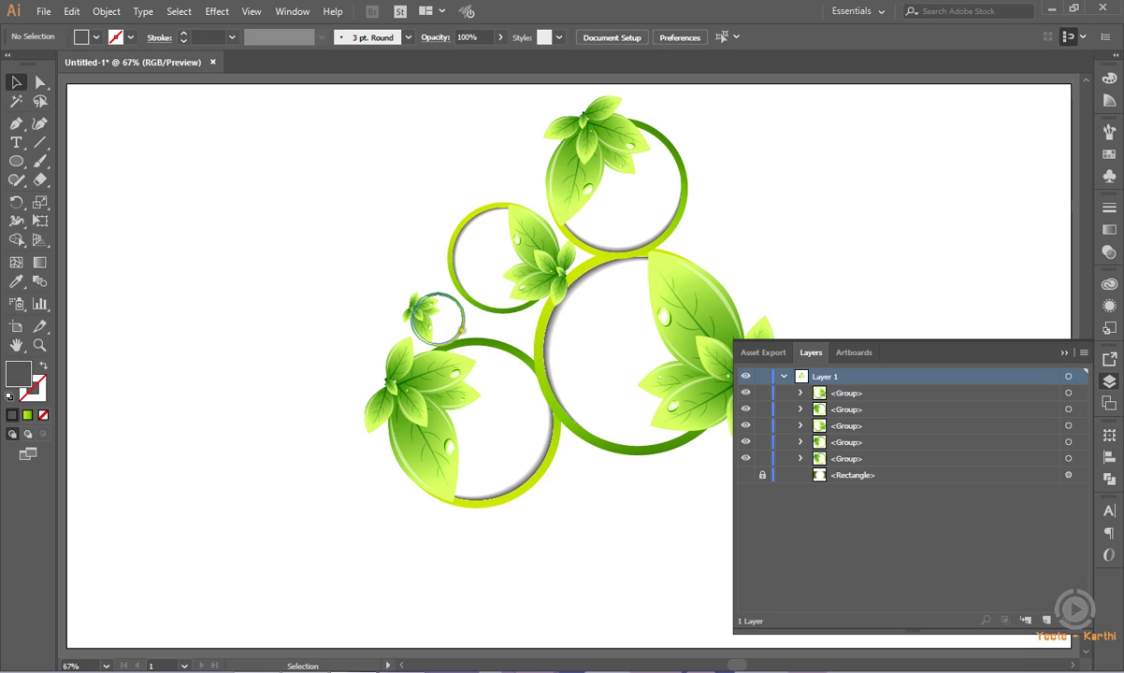
Tilt the small left ring so its leaves sit at its upper left
click(426, 313)
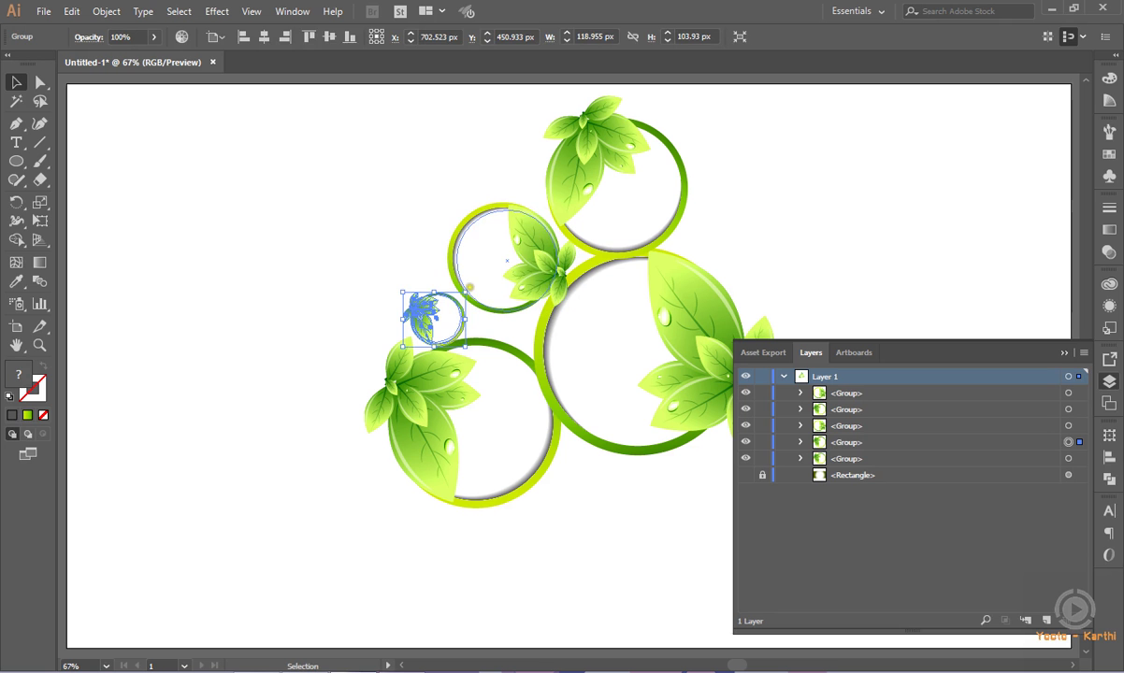
drag(469, 288, 479, 295)
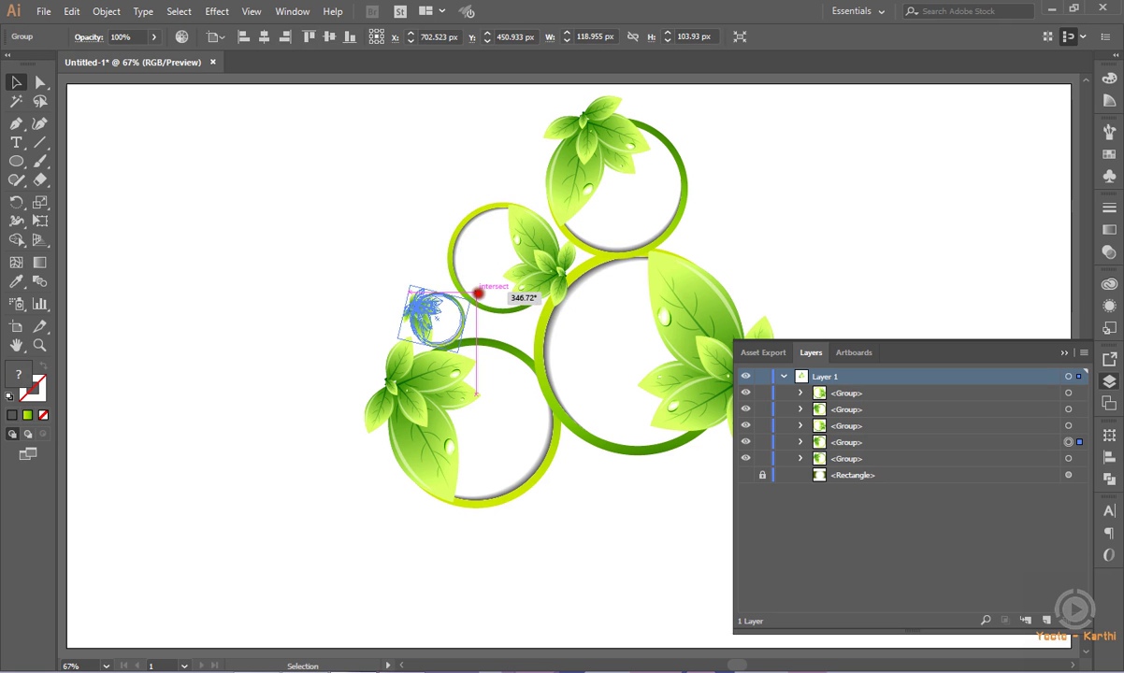
click(310, 216)
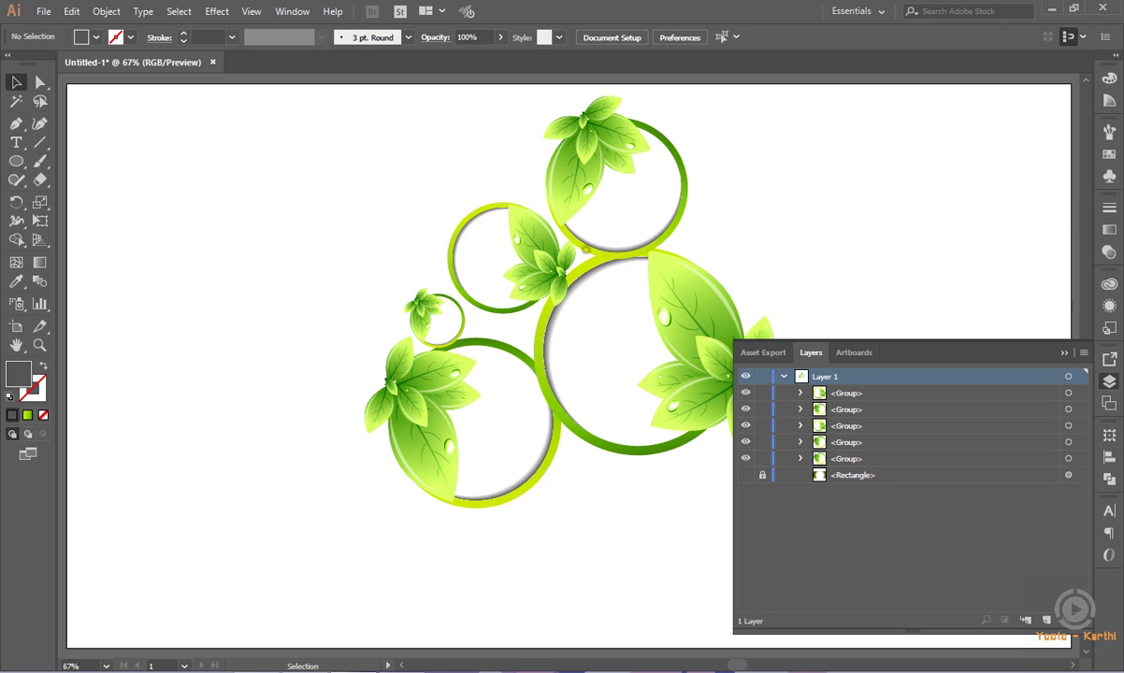
click(587, 190)
Duplicate the top leaf ring below the large central ring and rotate it into place as a sixth ring
mouse_move(588, 190)
mouse_down()
mouse_move(573, 524)
mouse_move(557, 529)
mouse_up()
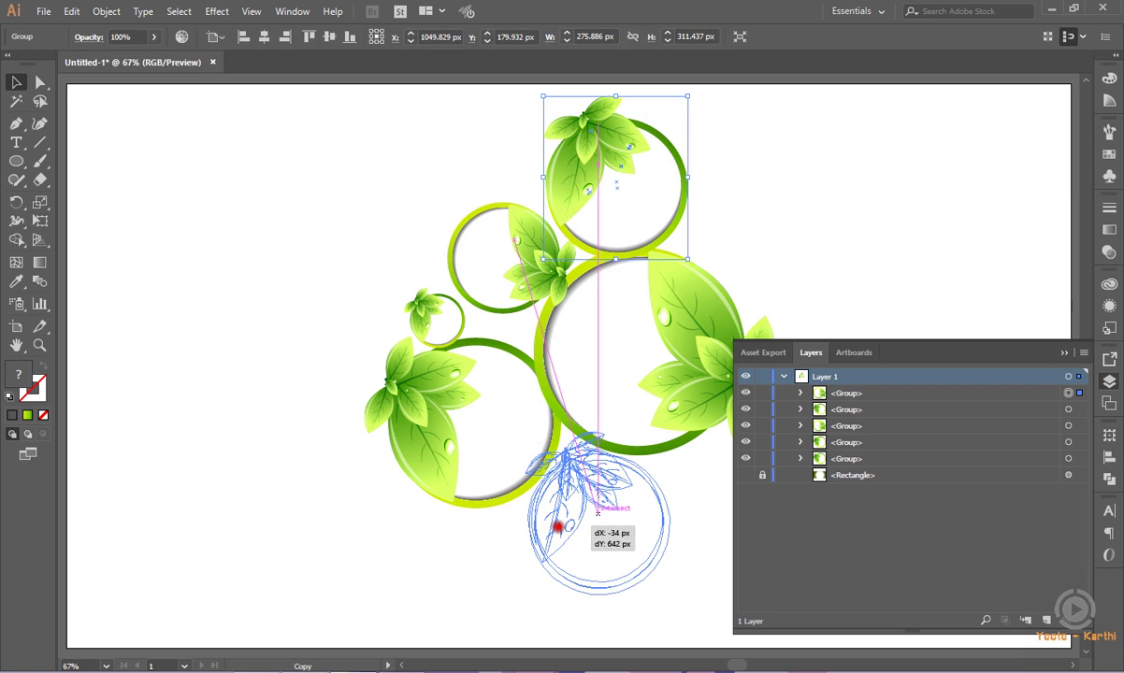
drag(557, 529, 557, 528)
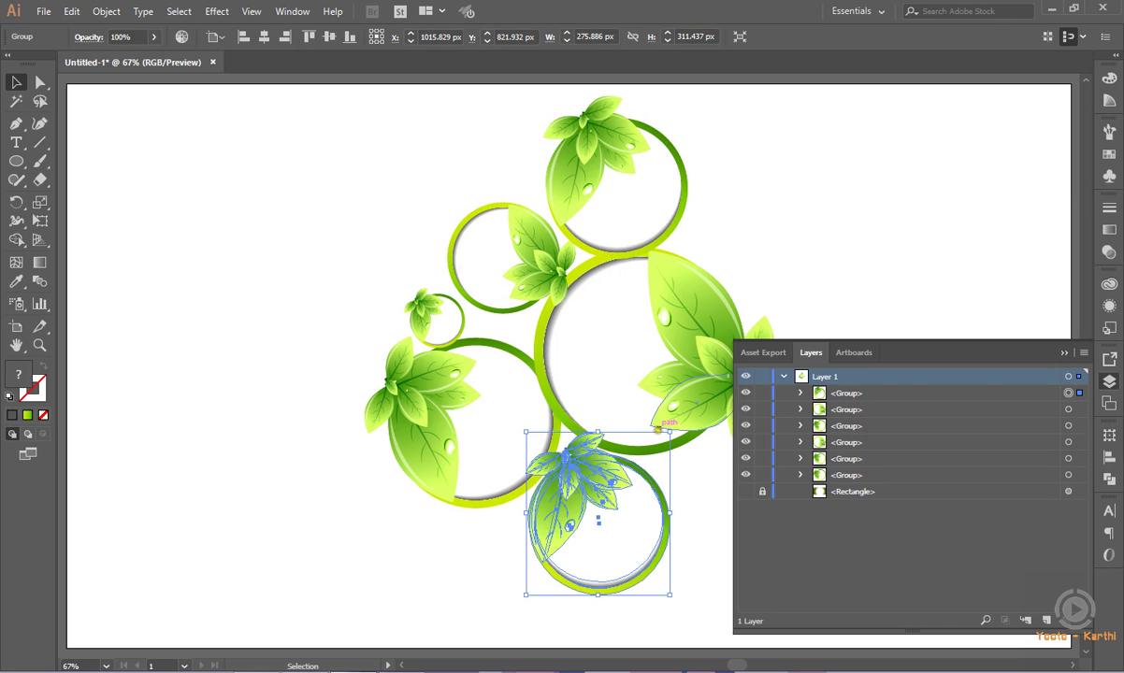
mouse_move(673, 423)
mouse_down()
mouse_move(689, 513)
mouse_move(699, 492)
mouse_up()
mouse_move(610, 478)
mouse_down()
mouse_move(599, 491)
mouse_move(607, 479)
mouse_up()
click(797, 218)
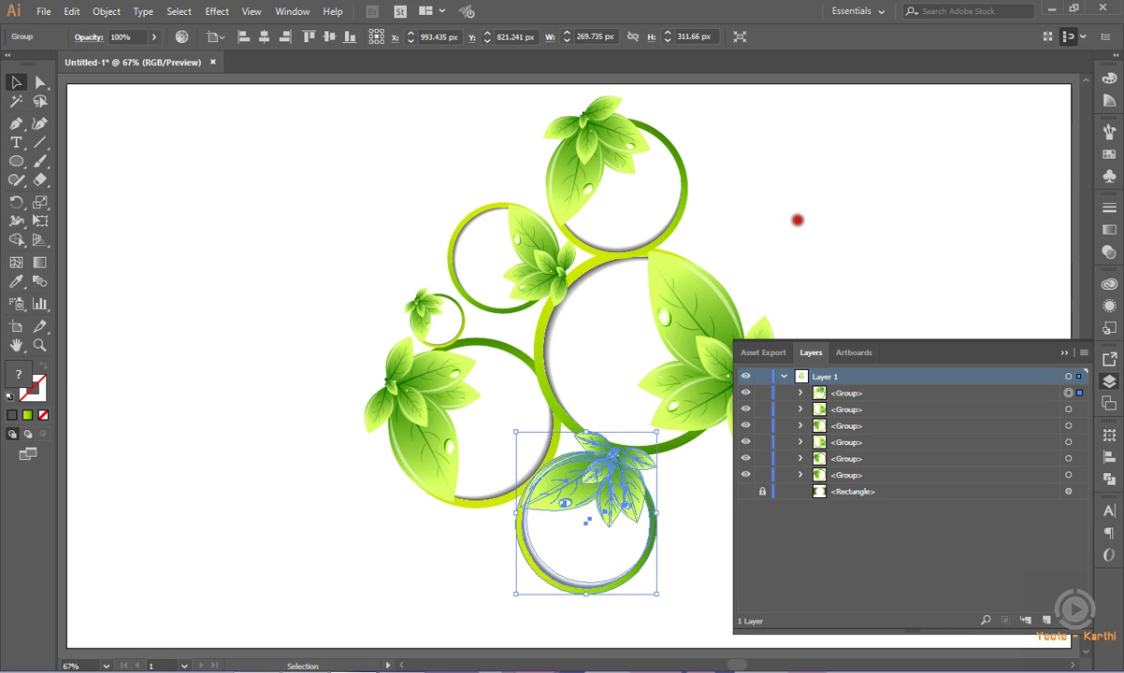
click(1063, 353)
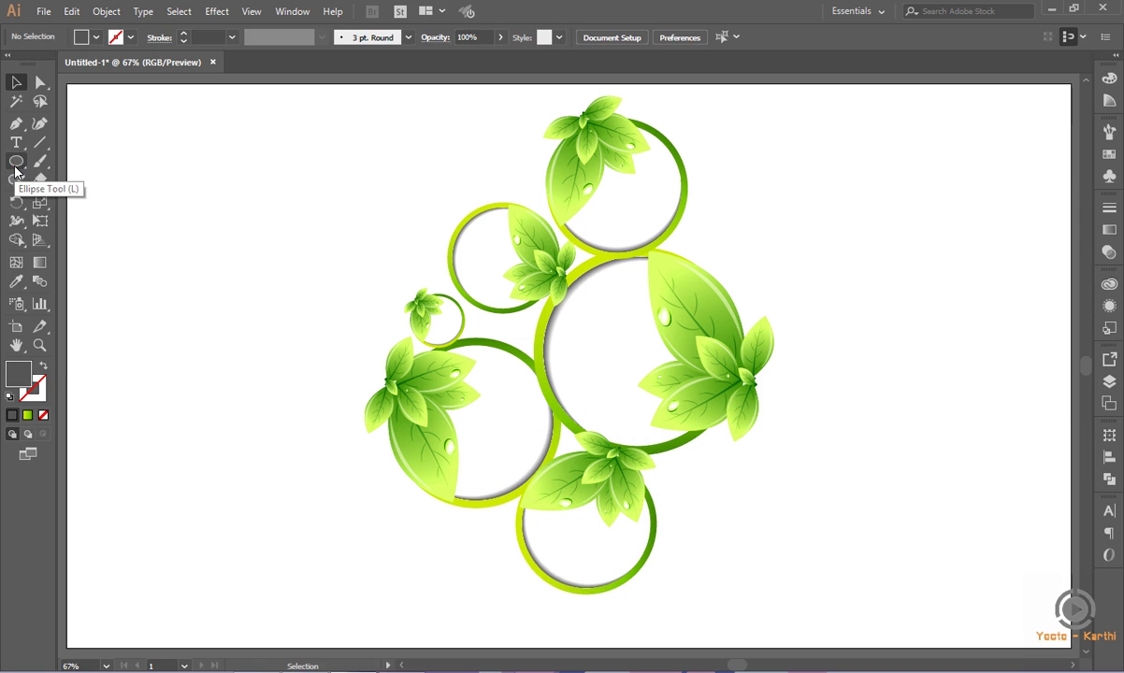
Draw a wide rectangle beneath the bottom ring with the Rectangle Tool
drag(15, 166, 58, 165)
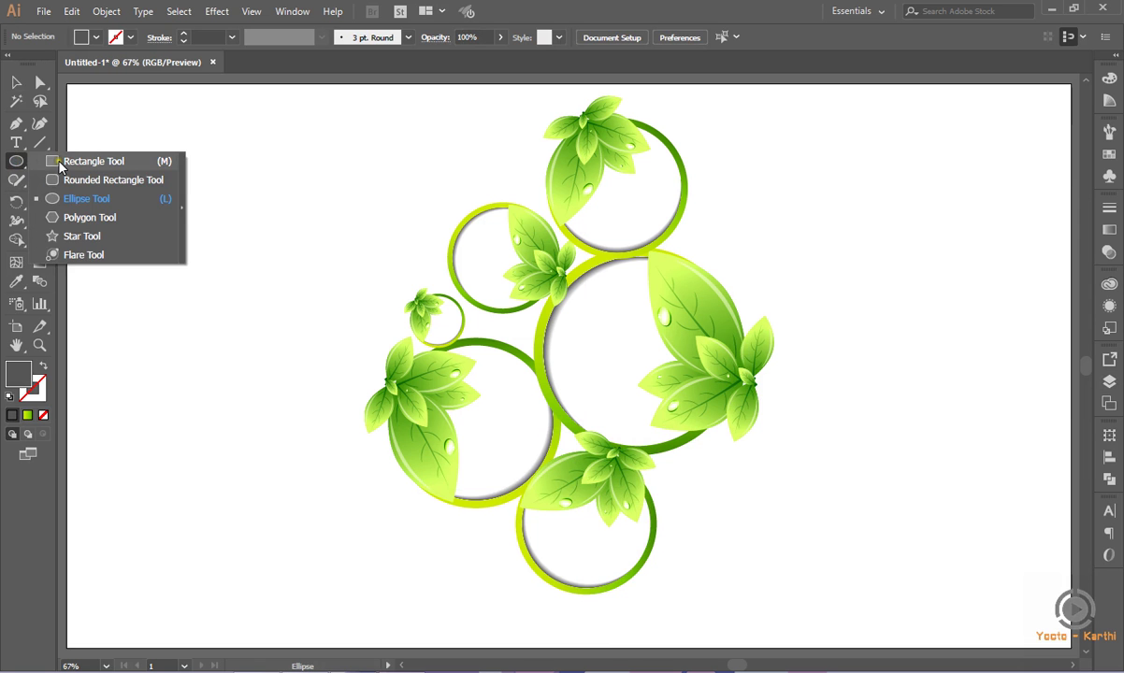
click(58, 161)
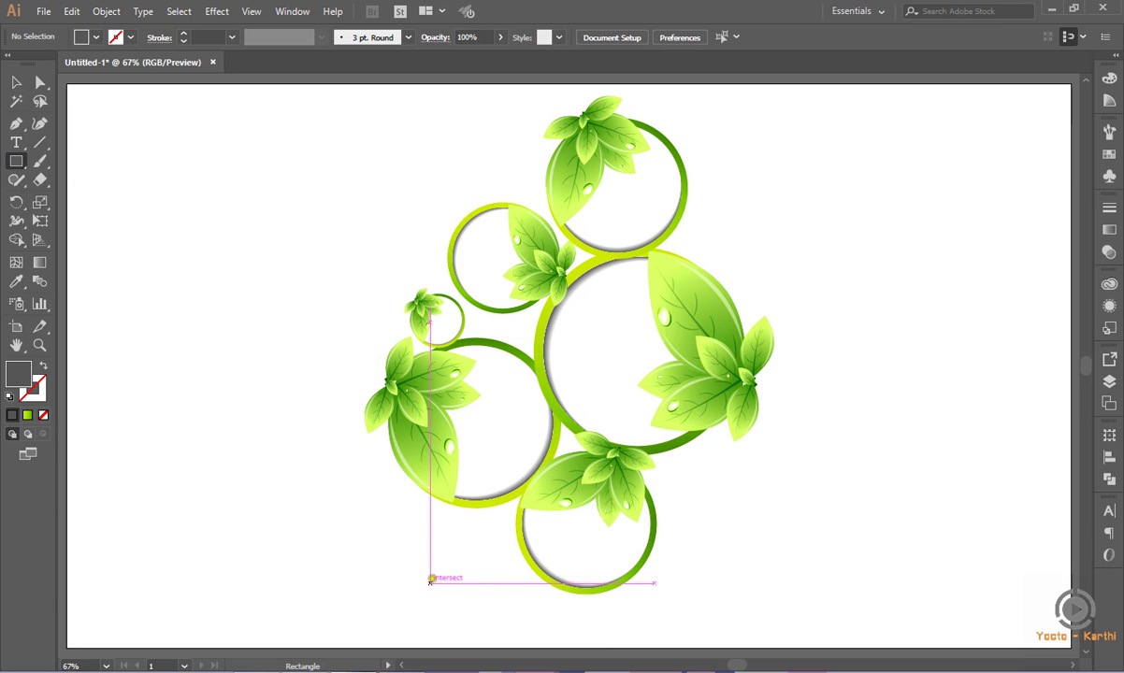
drag(432, 575, 751, 626)
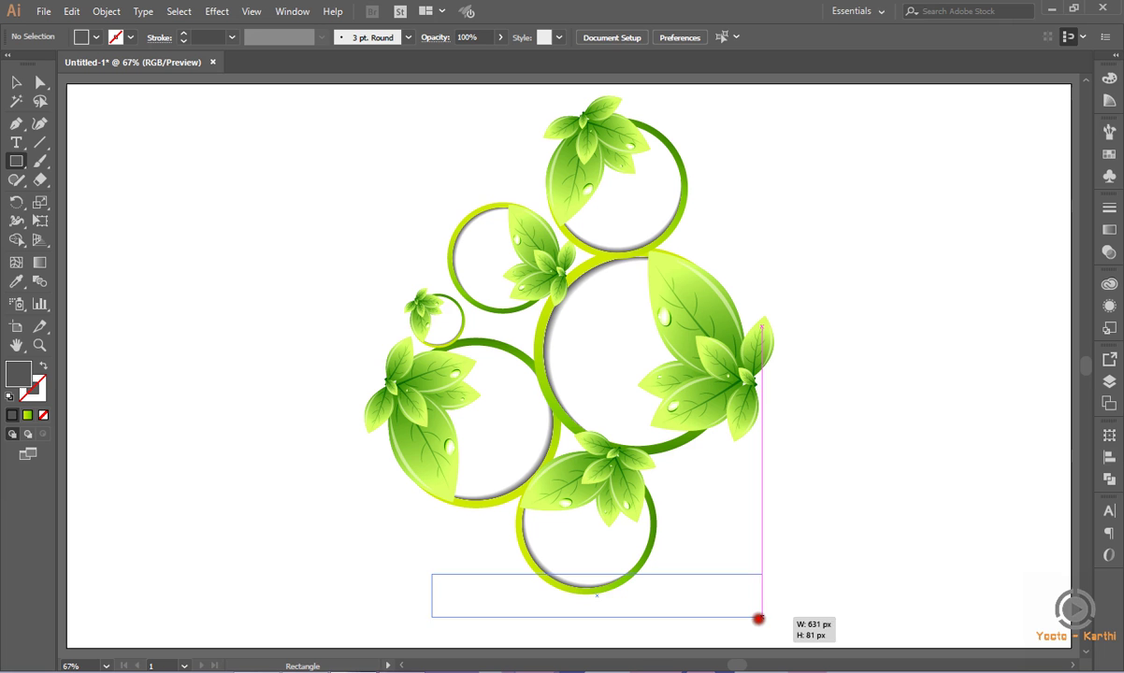
drag(751, 626, 747, 618)
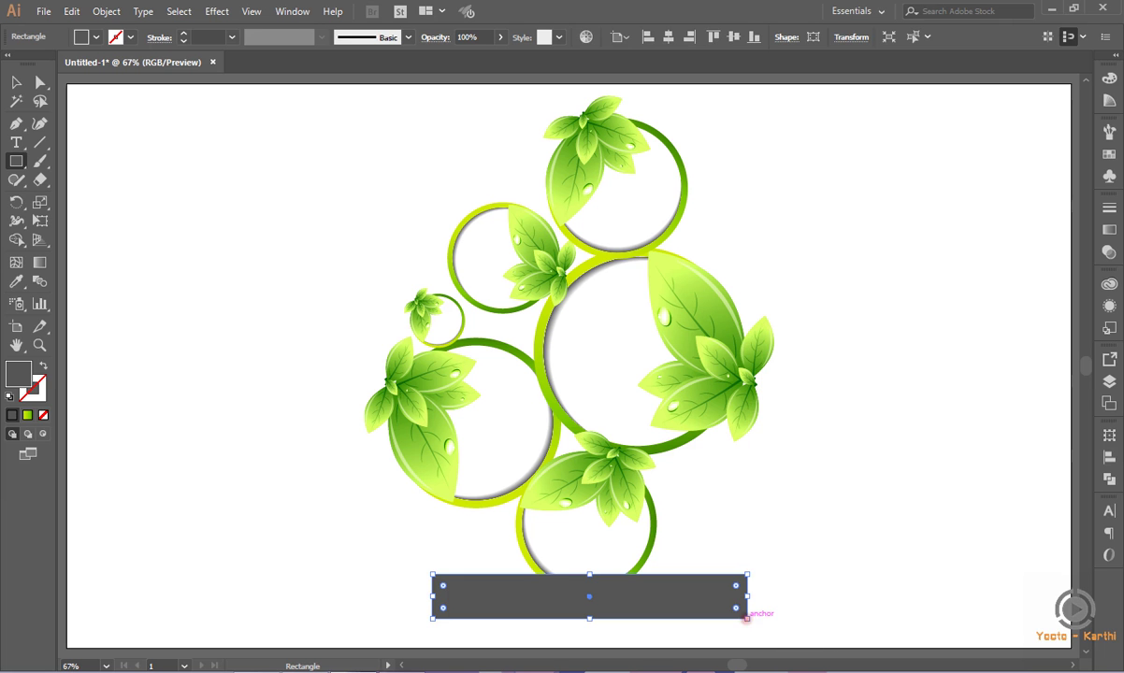
Fill the rectangle with a radial gradient at 14% aspect ratio, keeping only two stops
click(28, 415)
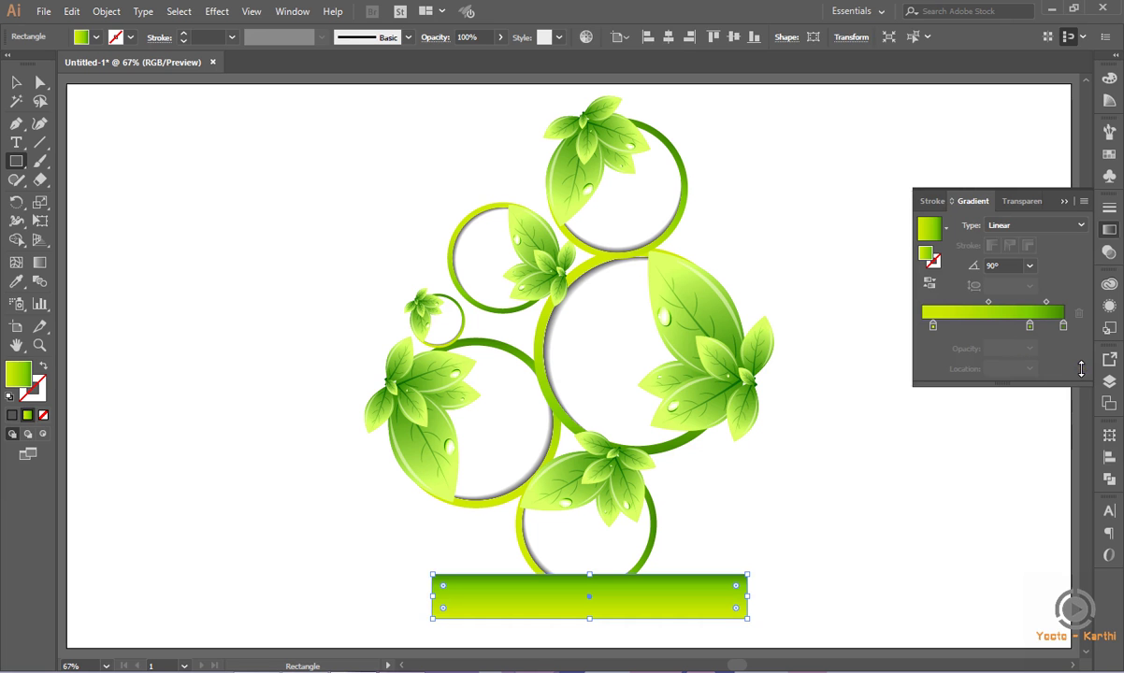
click(1065, 227)
click(1040, 256)
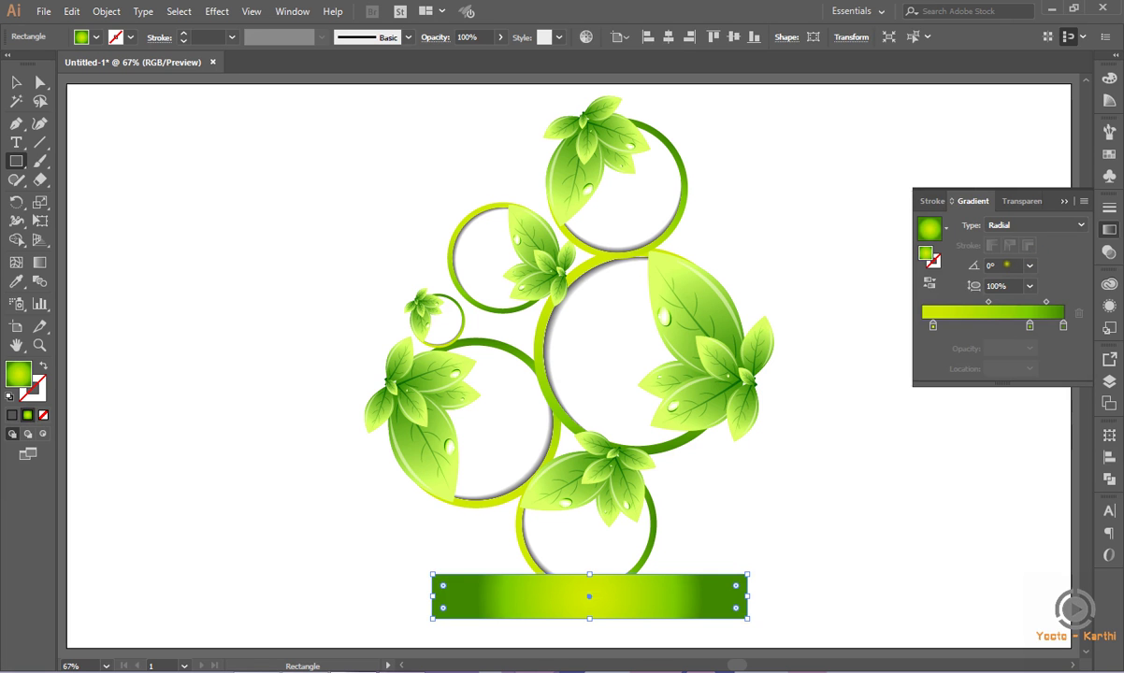
double_click(997, 286)
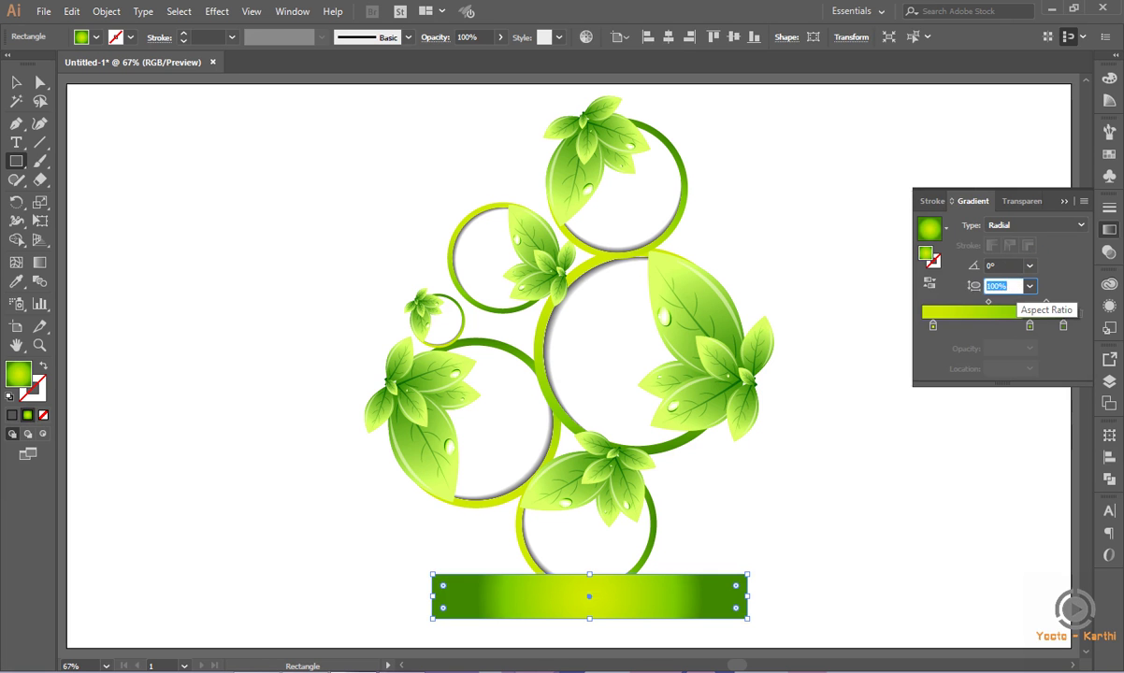
text(14)
key(Return)
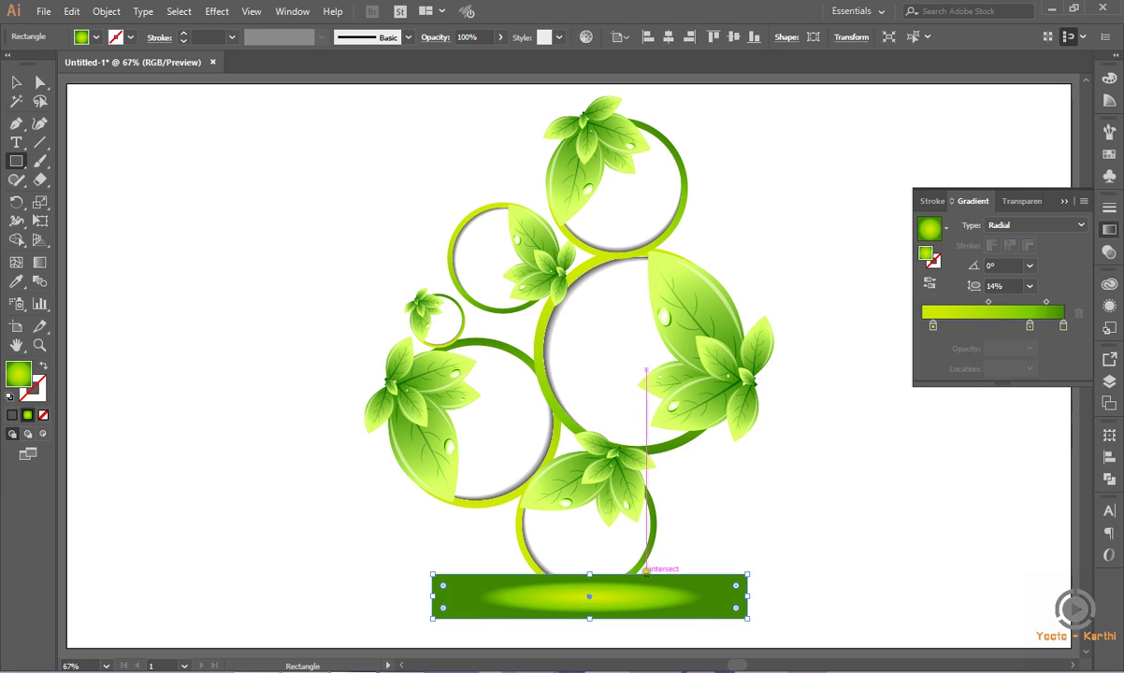
drag(934, 325, 909, 325)
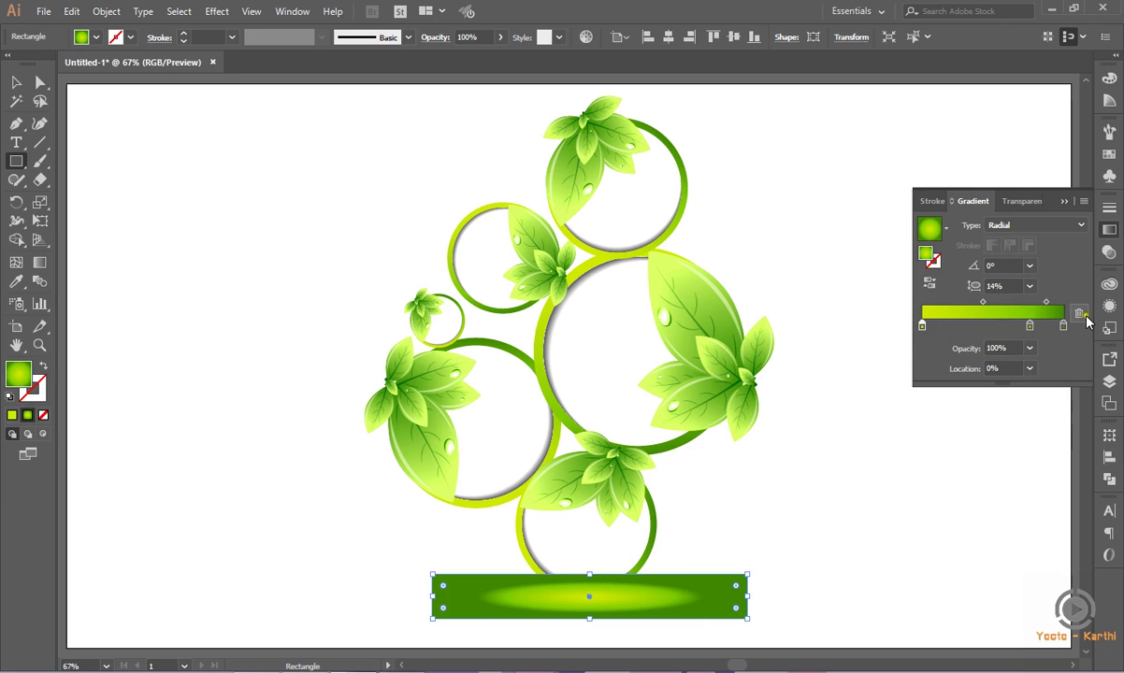
drag(1028, 327, 1079, 313)
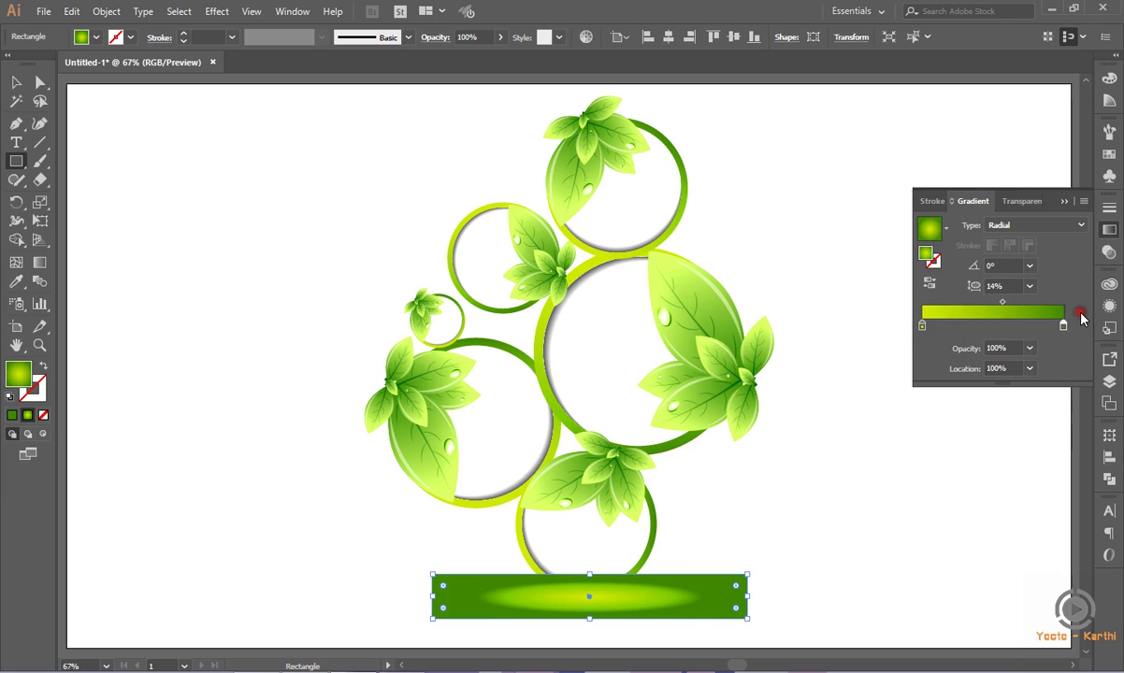
Set the gradient stops to black 000000 on the left and white ffffff on the right
double_click(922, 327)
click(1038, 458)
double_click(1038, 459)
text(000000)
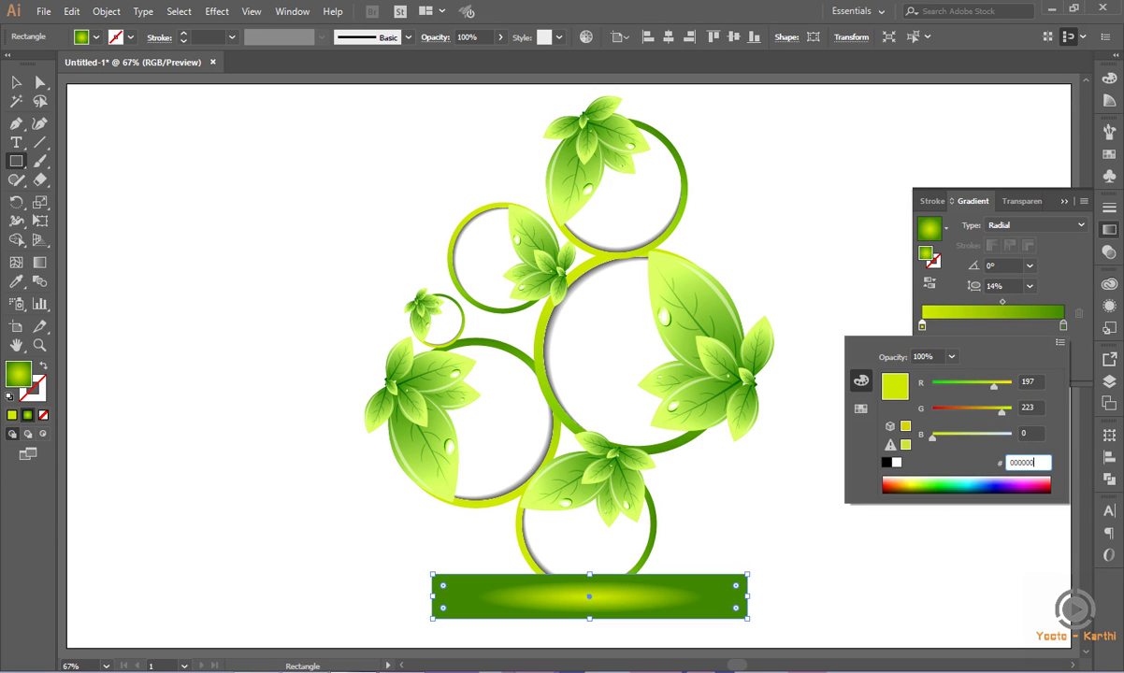
key(Return)
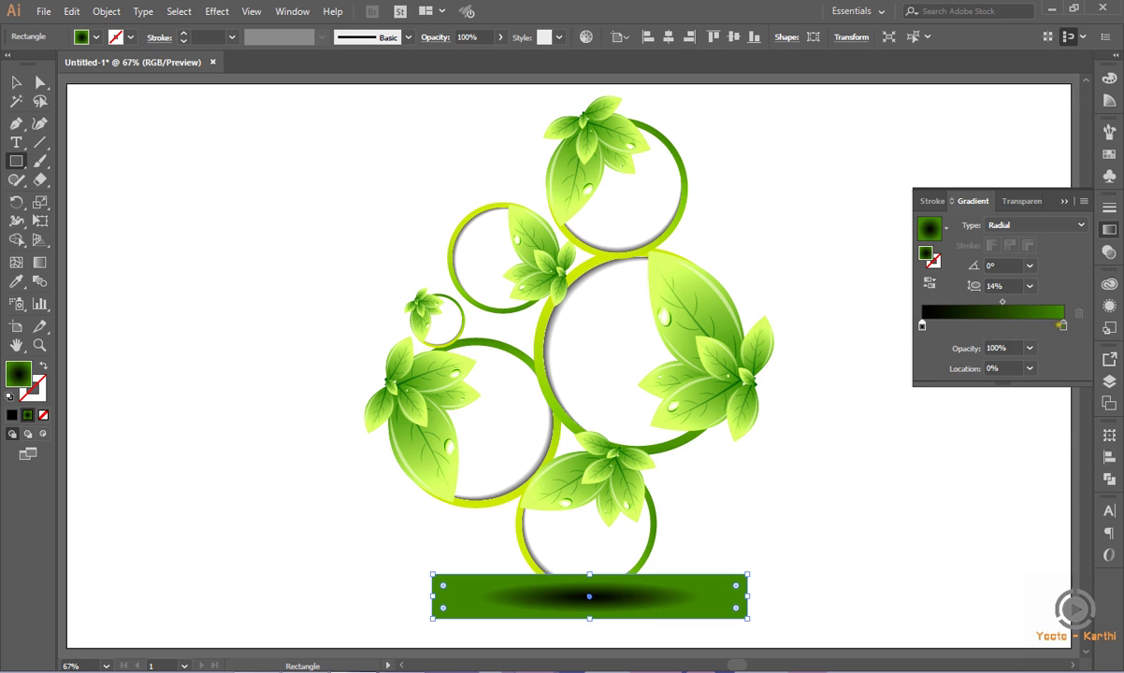
click(1062, 326)
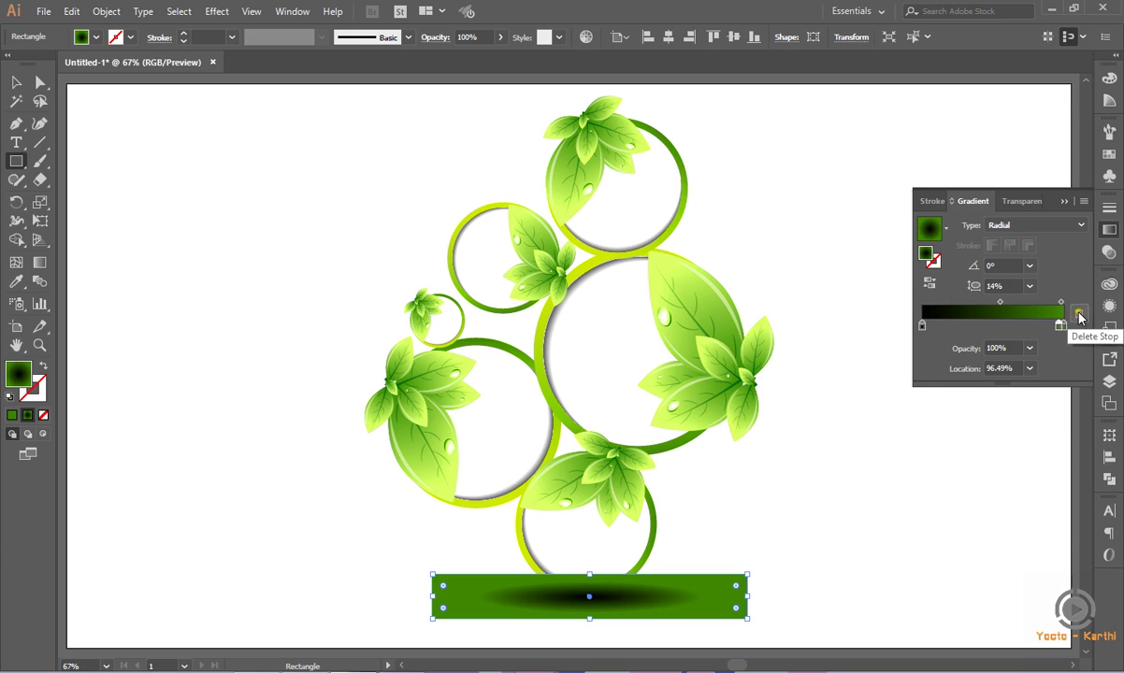
double_click(1062, 326)
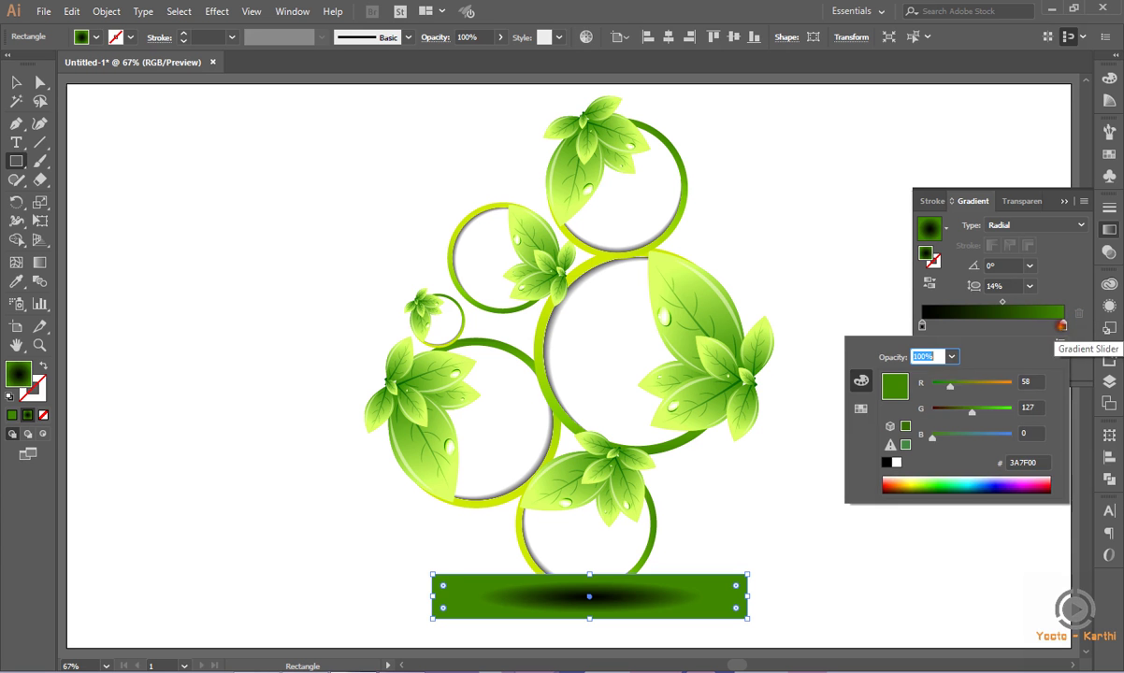
text(ffffff)
key(Return)
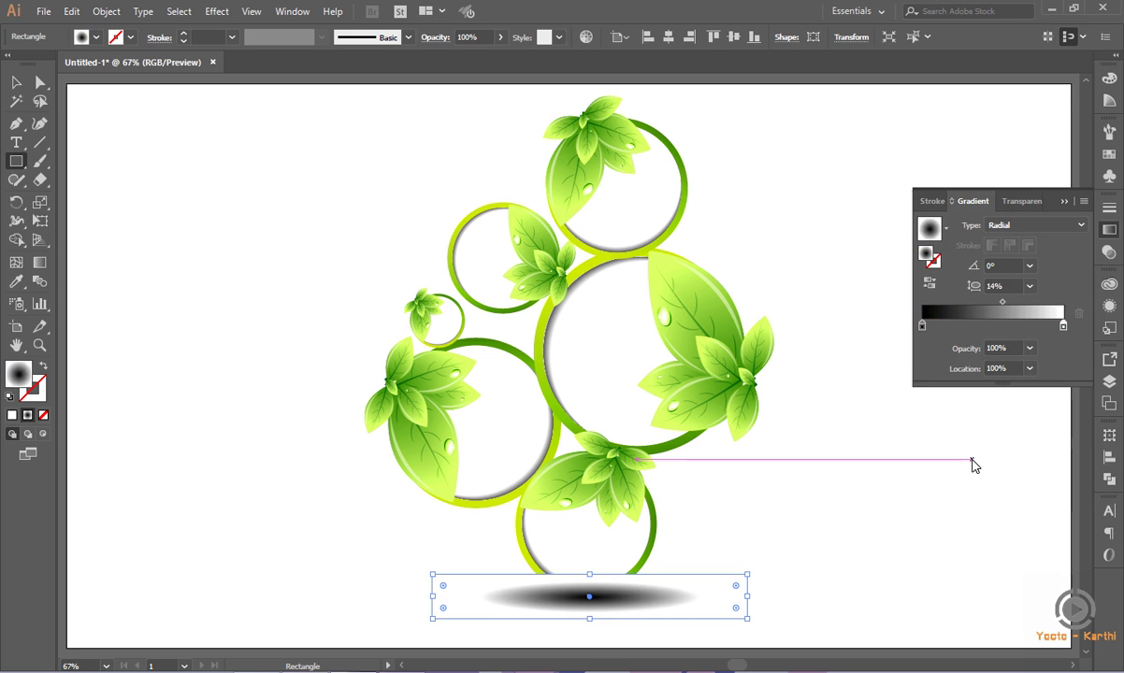
Try Screen blending on the shadow, then undo it
click(1064, 201)
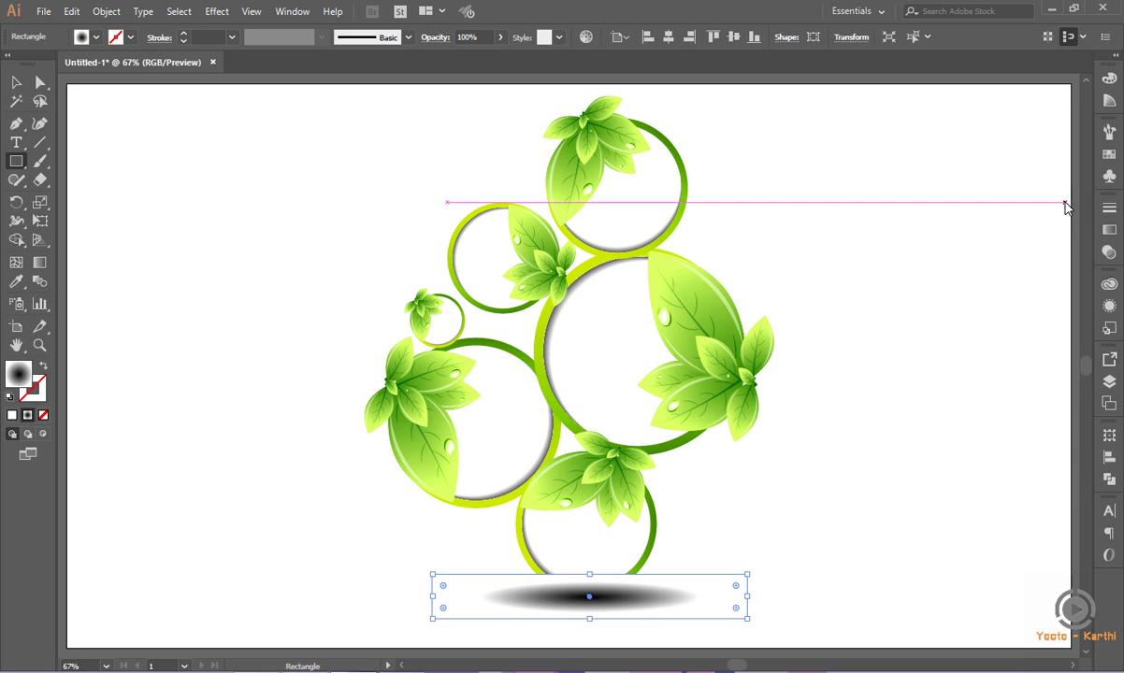
click(1108, 253)
click(952, 225)
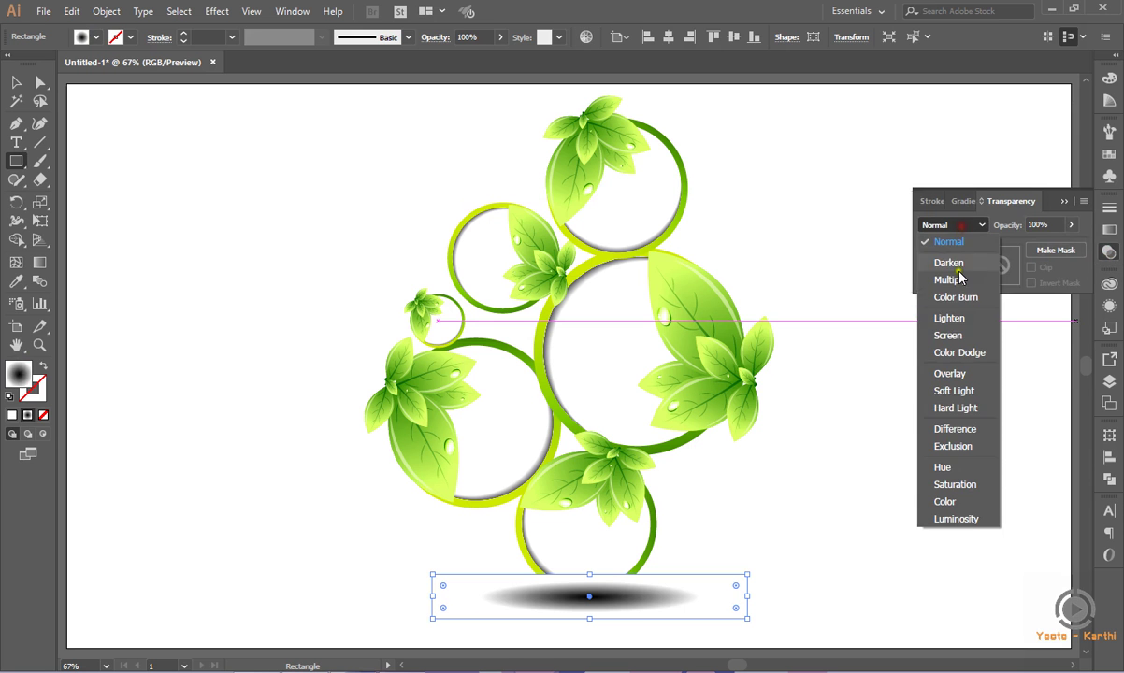
click(946, 336)
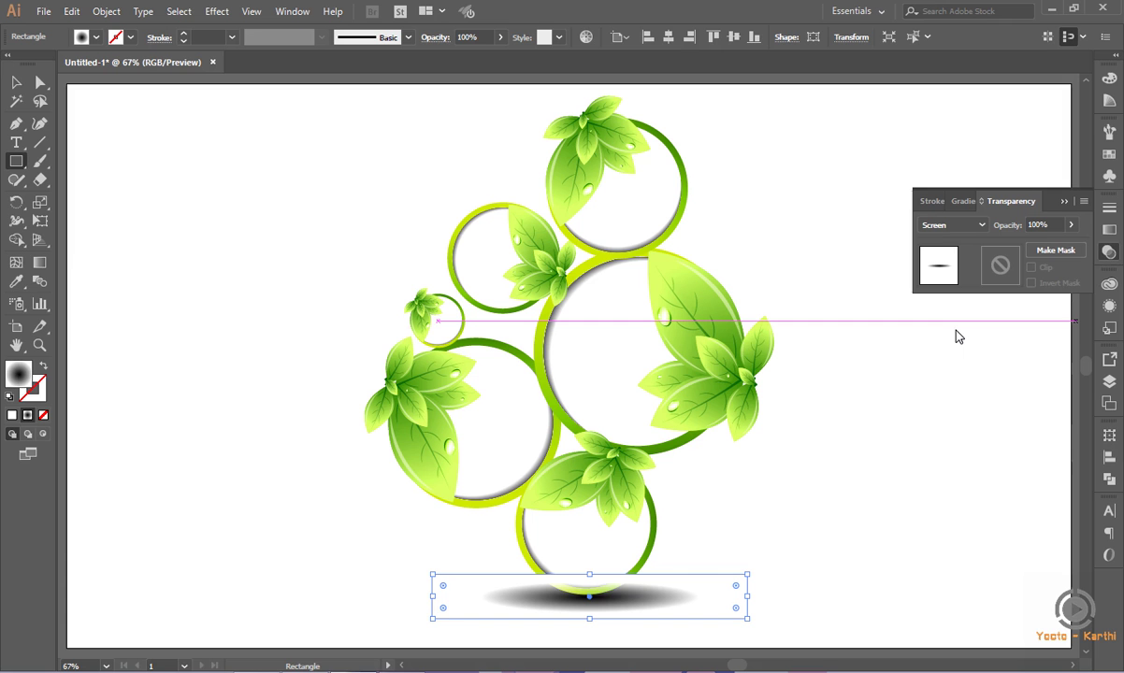
key(ctrl)
key(ctrl+z)
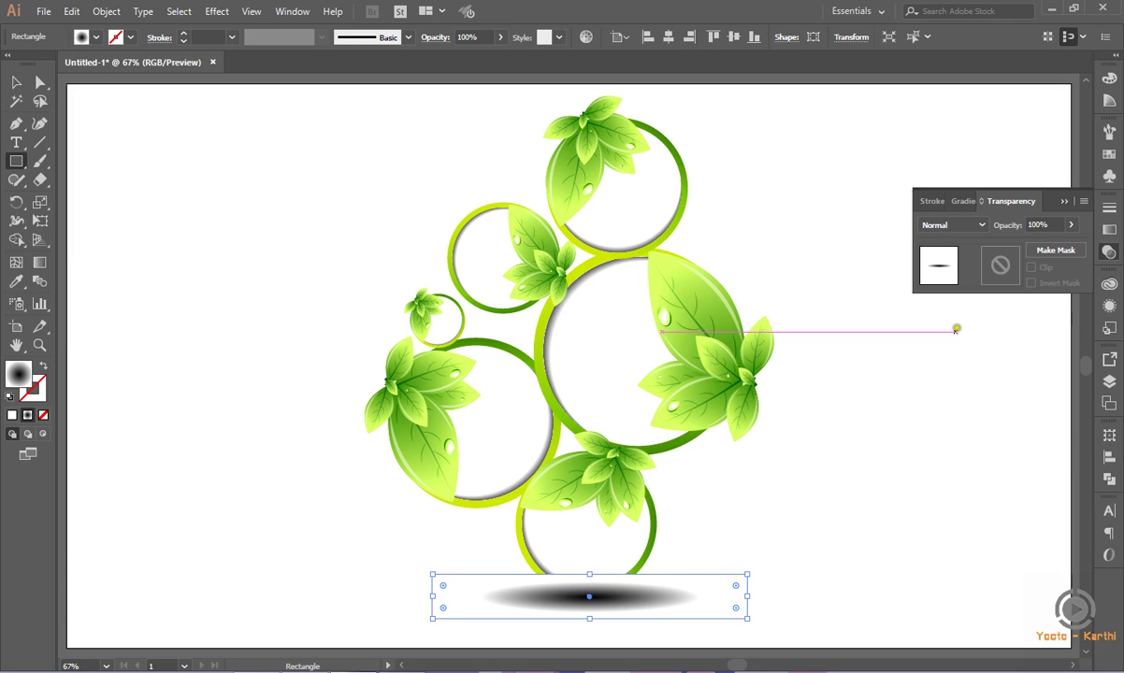
click(1066, 202)
Send the shadow behind the rings and centre it under the bottom ring
click(16, 82)
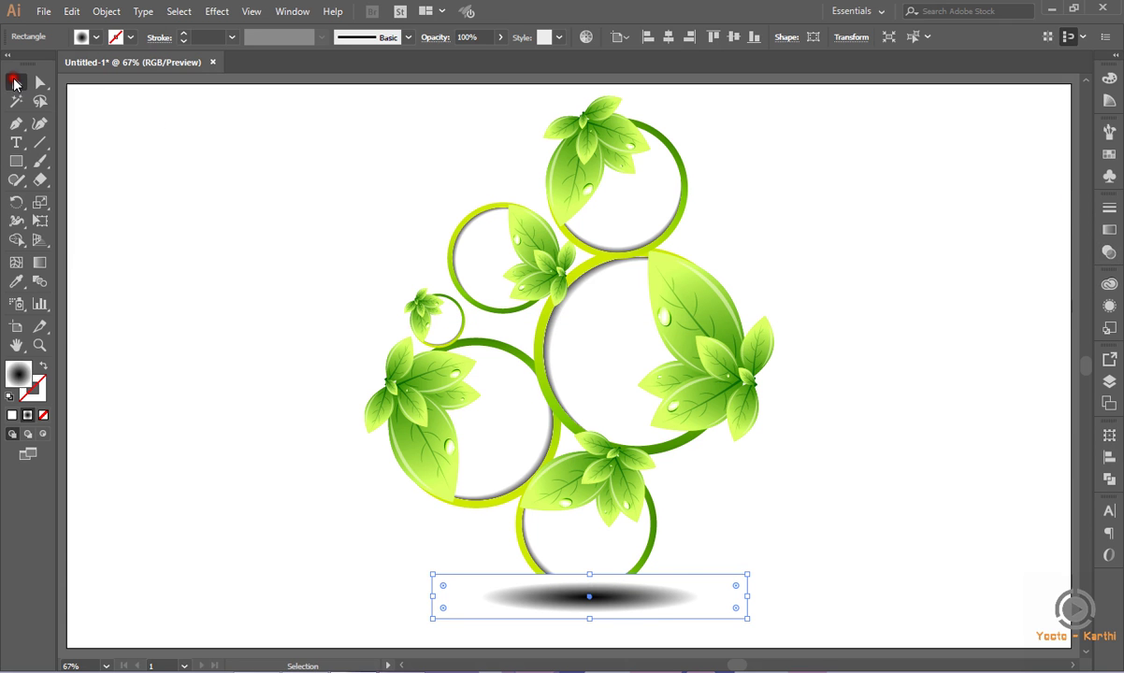
right_click(543, 602)
mouse_move(588, 522)
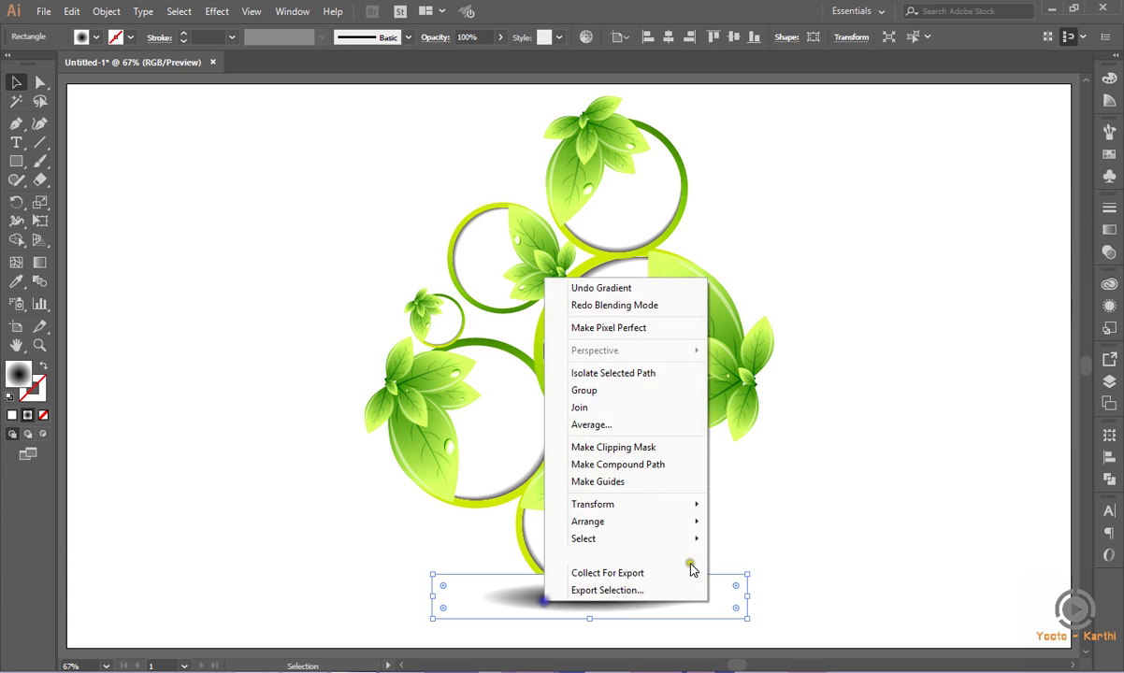
click(758, 573)
click(799, 535)
drag(669, 594, 668, 592)
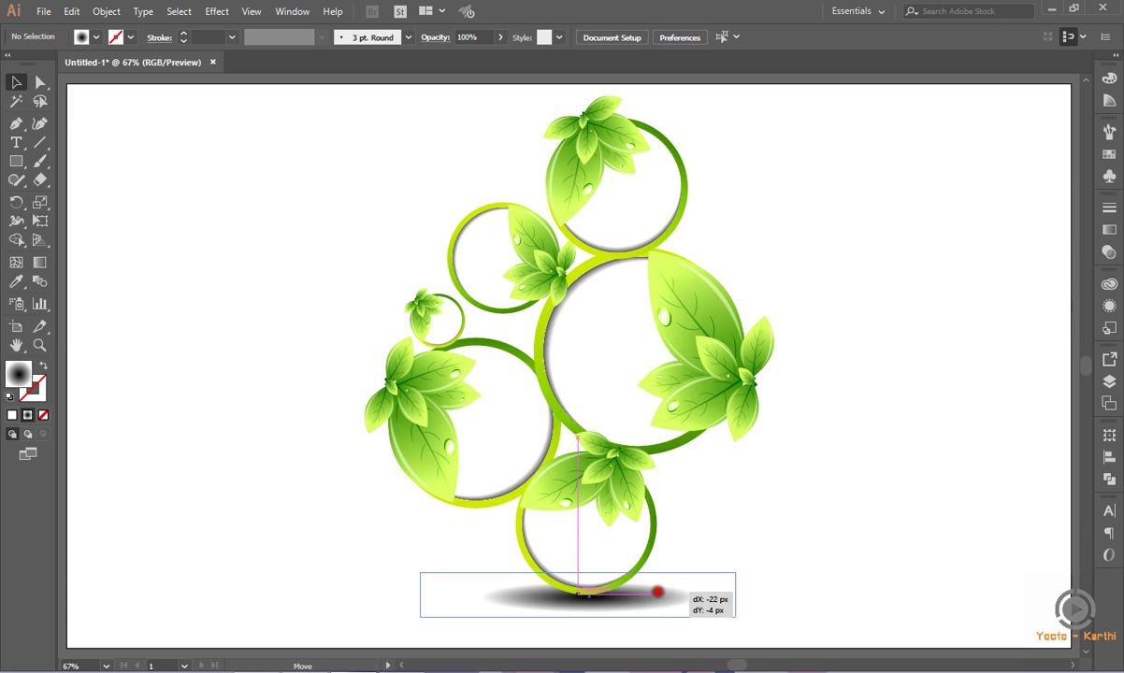
click(828, 528)
click(683, 598)
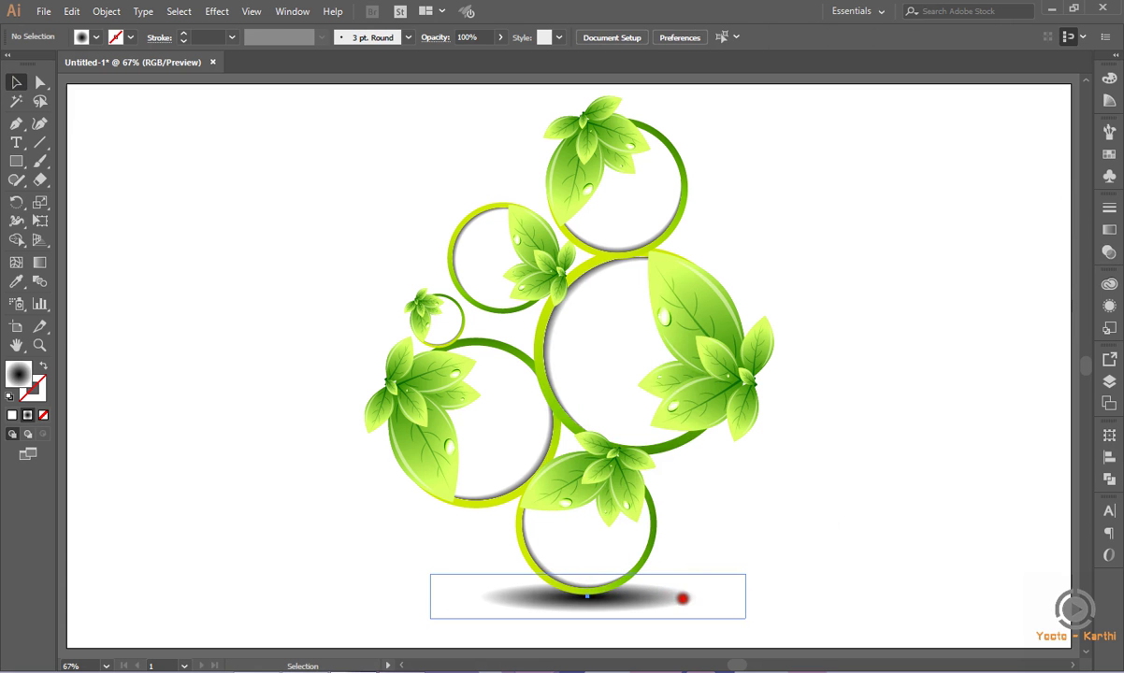
Set the shadow's opacity to 50%, keeping Normal blending
click(1109, 252)
click(1043, 225)
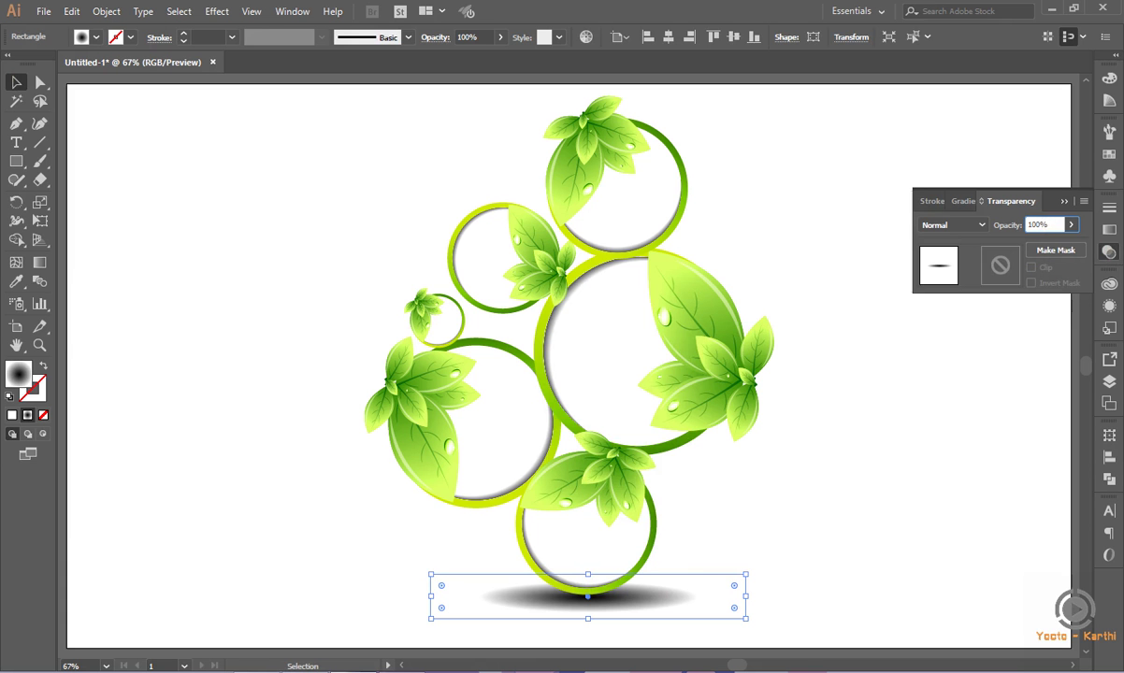
click(945, 233)
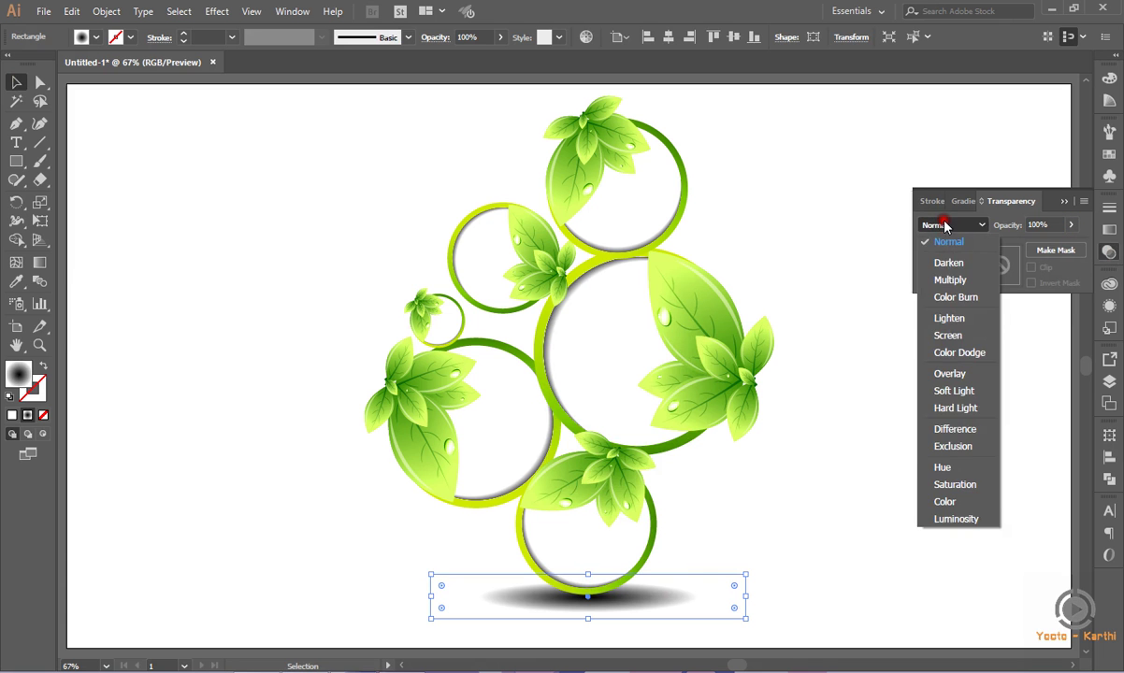
click(948, 280)
click(950, 225)
click(942, 236)
click(1040, 226)
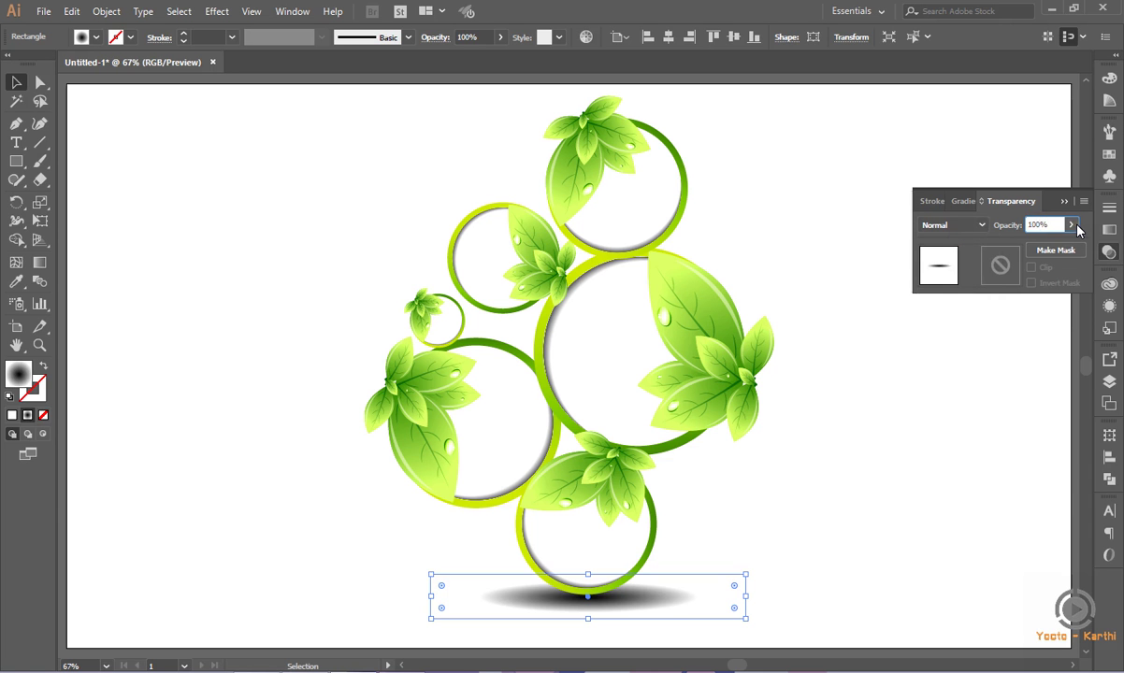
text(50)
key(Return)
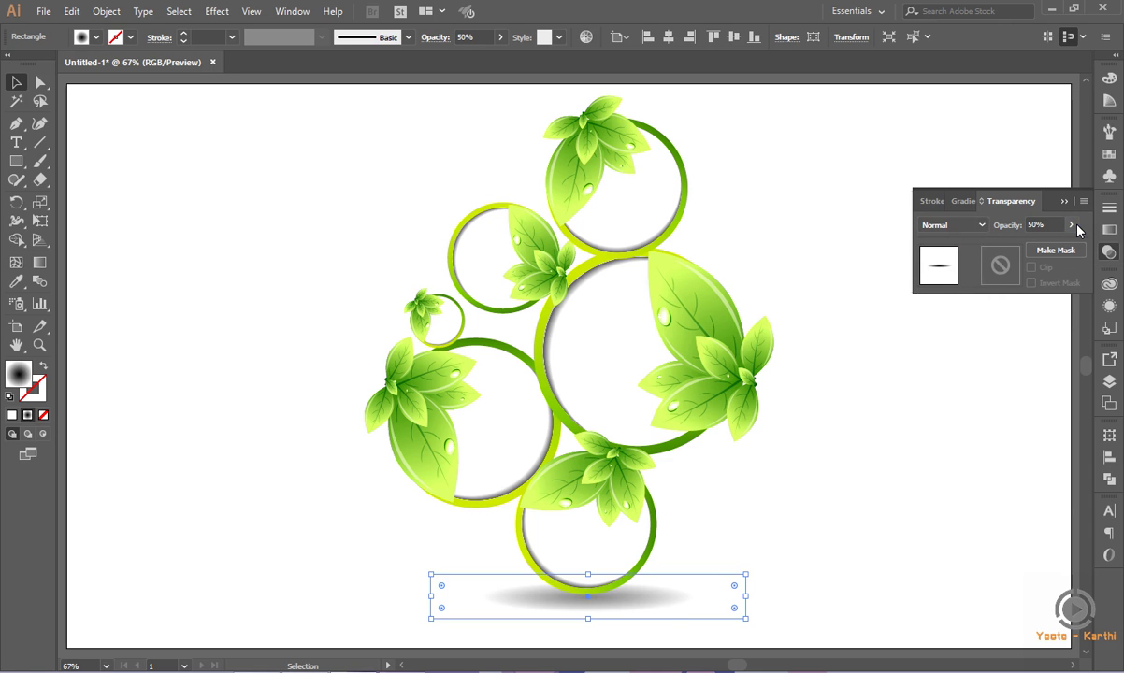
click(1063, 201)
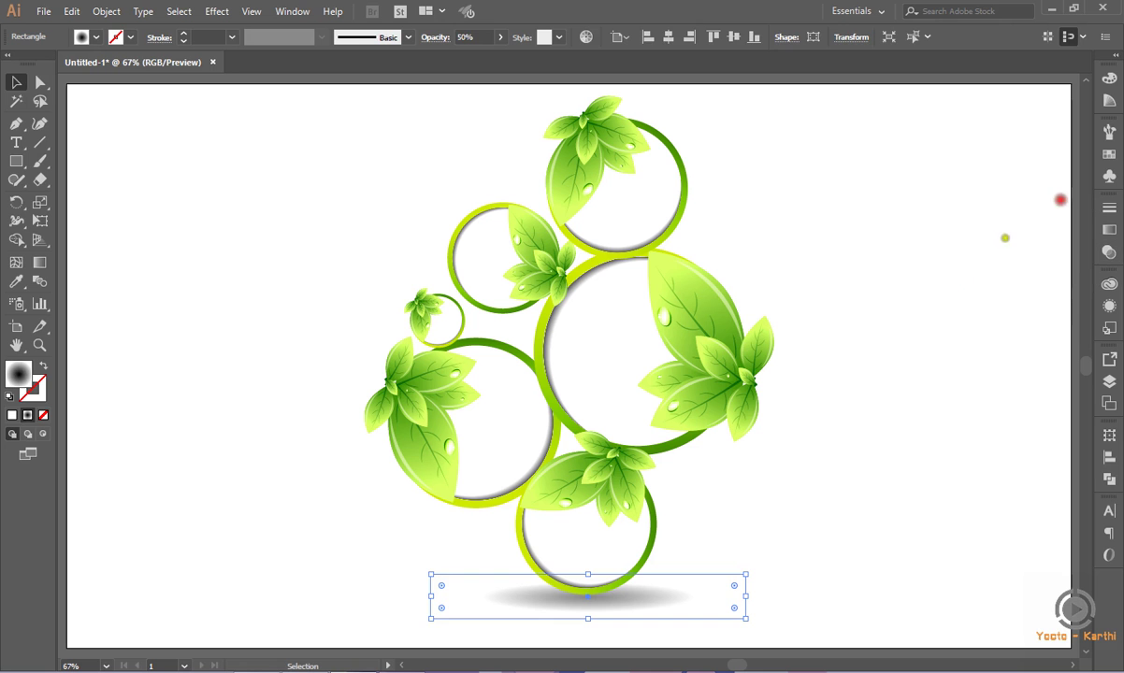
click(939, 306)
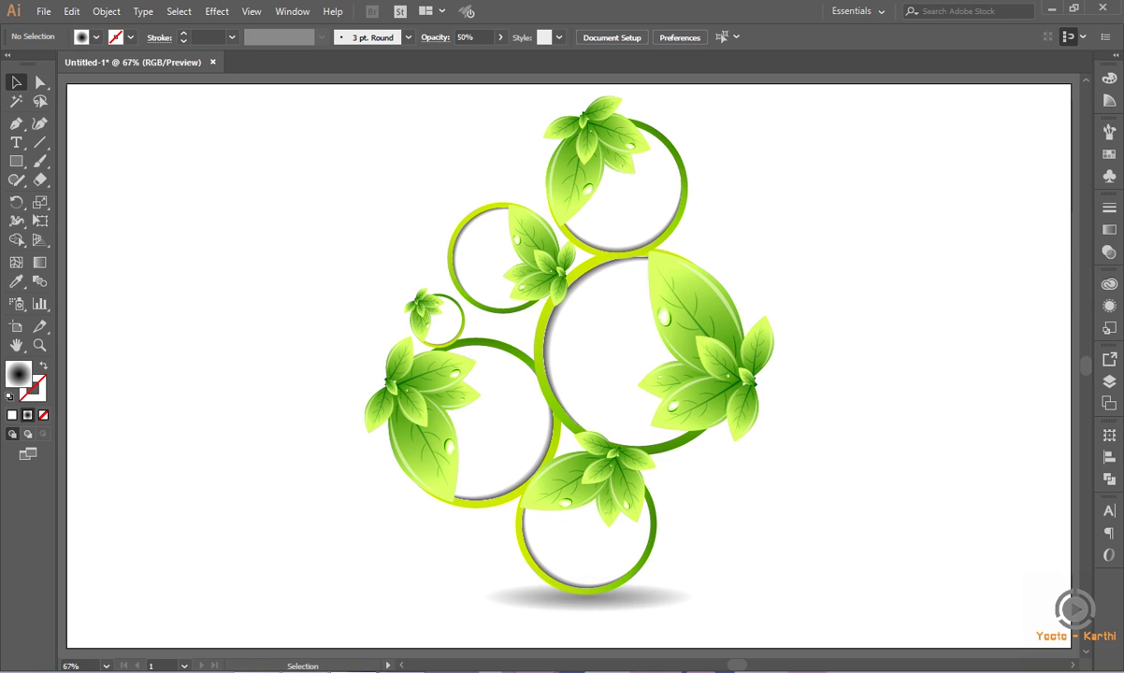
Reorder the background rectangles in the Layers panel and hide the green gradient background
click(1109, 381)
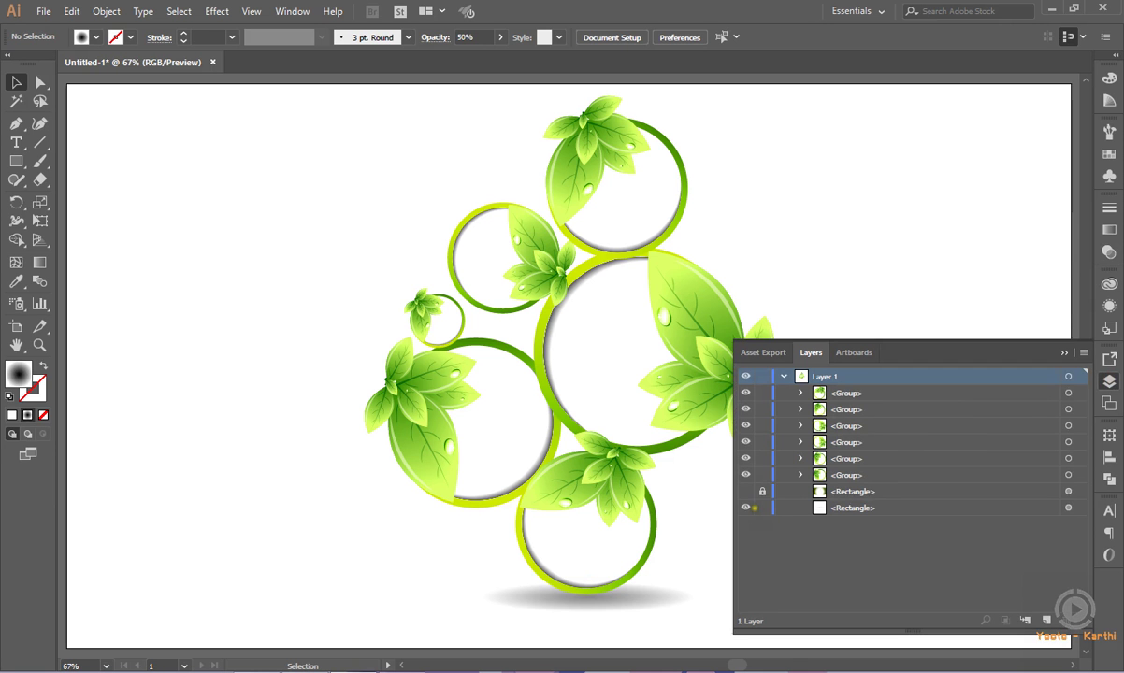
click(745, 491)
click(883, 508)
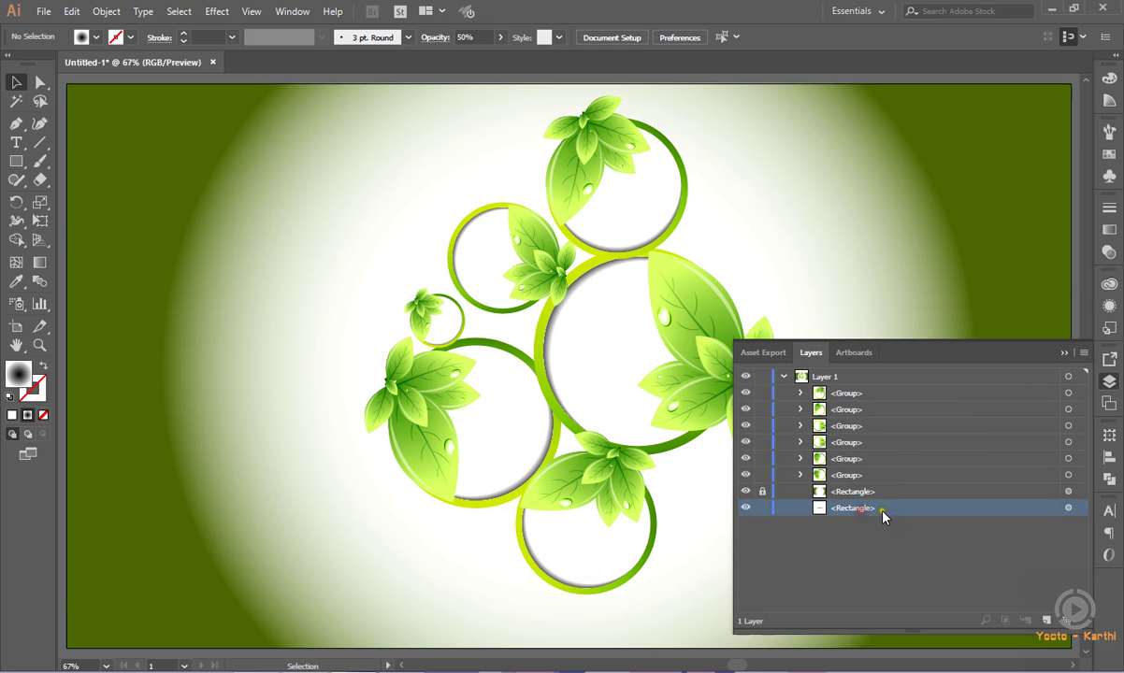
drag(887, 488, 887, 486)
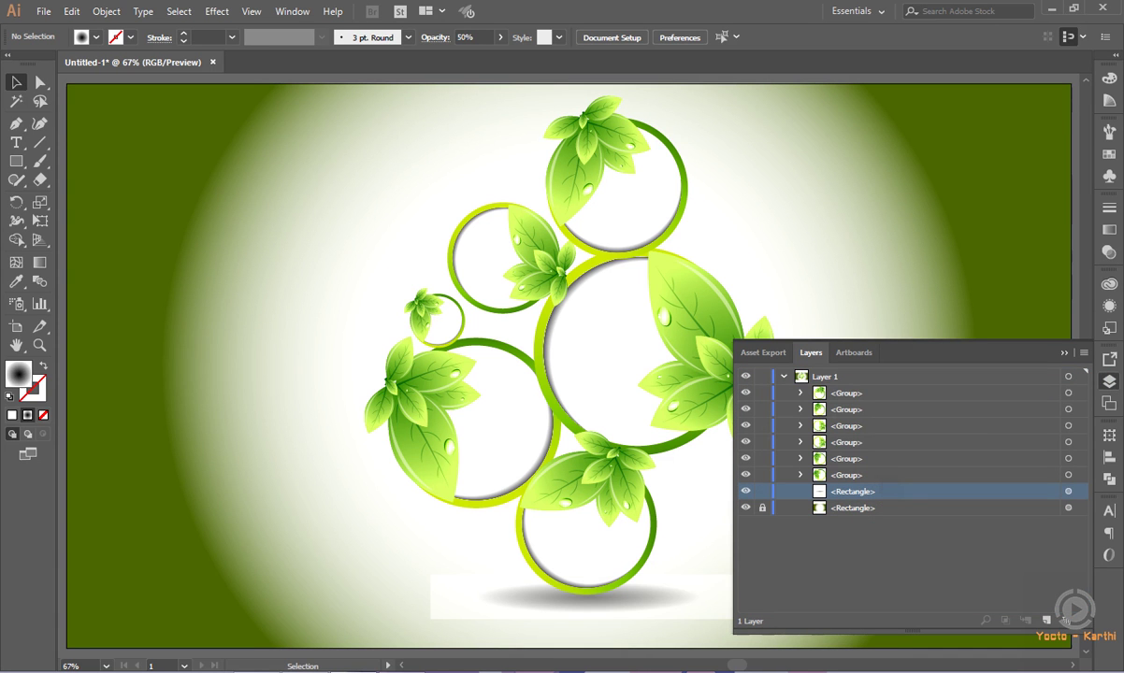
click(746, 508)
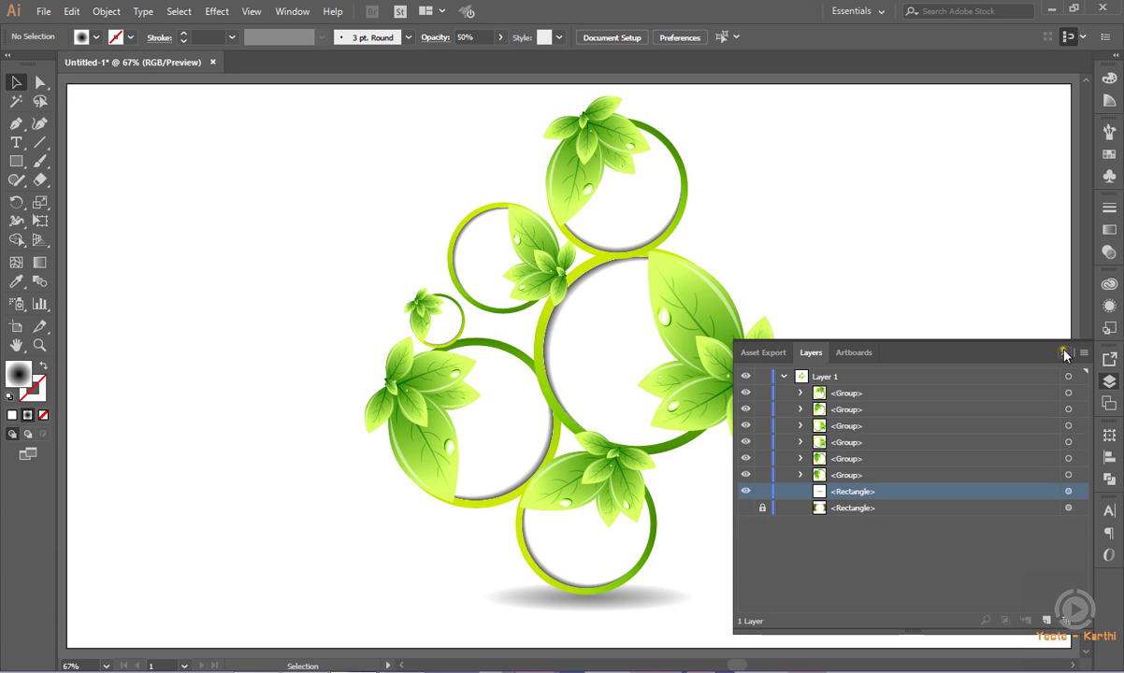
Try a white fill on the shadow rectangle and undo it, then reshow the green background and lock the shadow
click(1068, 491)
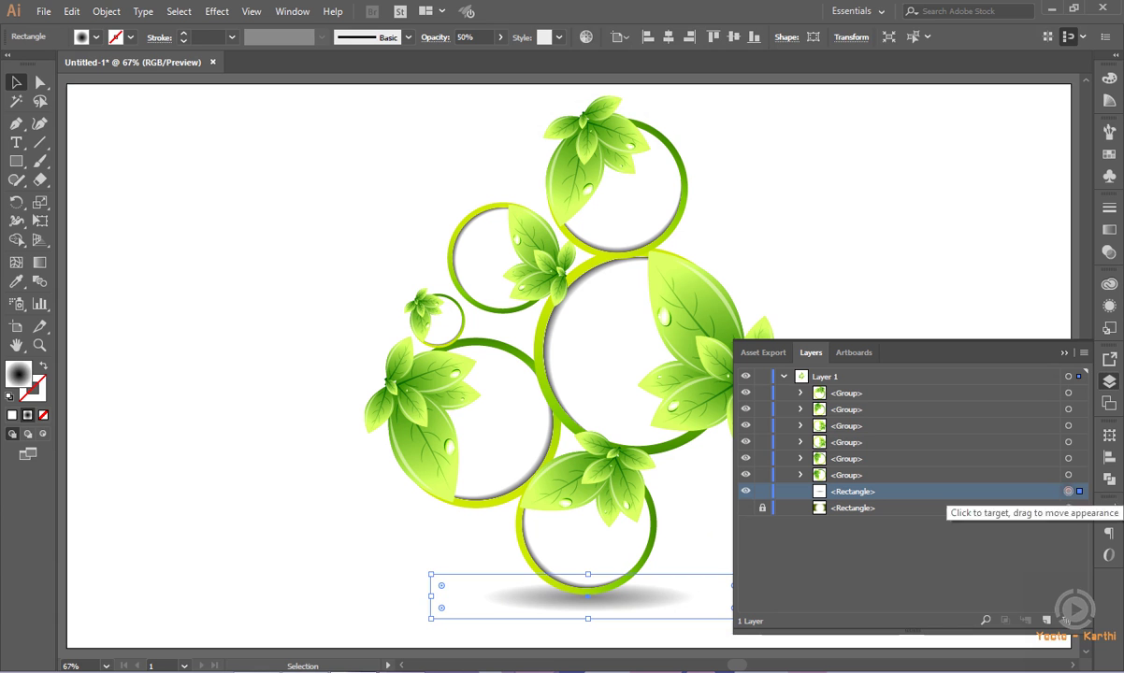
click(94, 37)
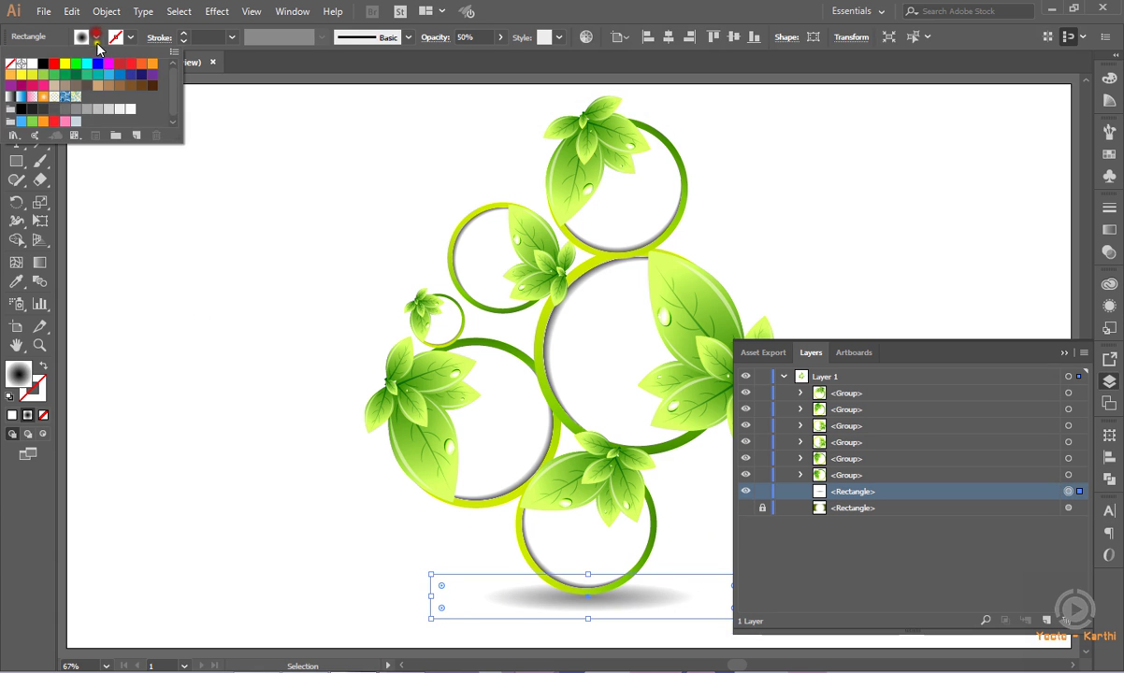
click(30, 63)
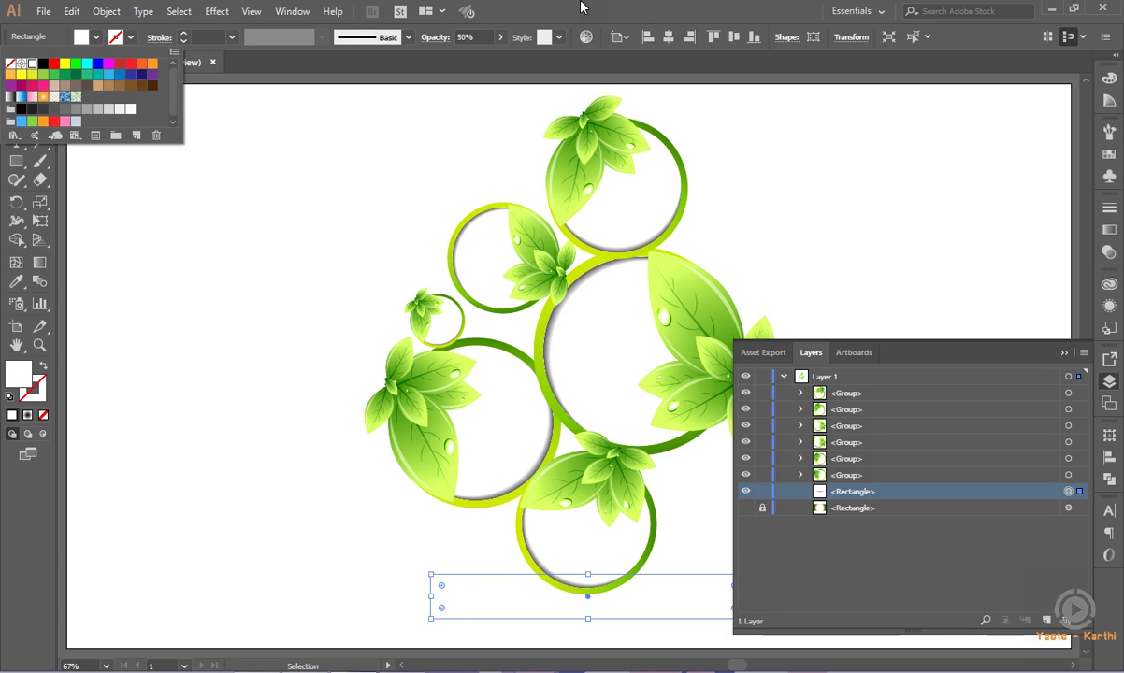
click(648, 8)
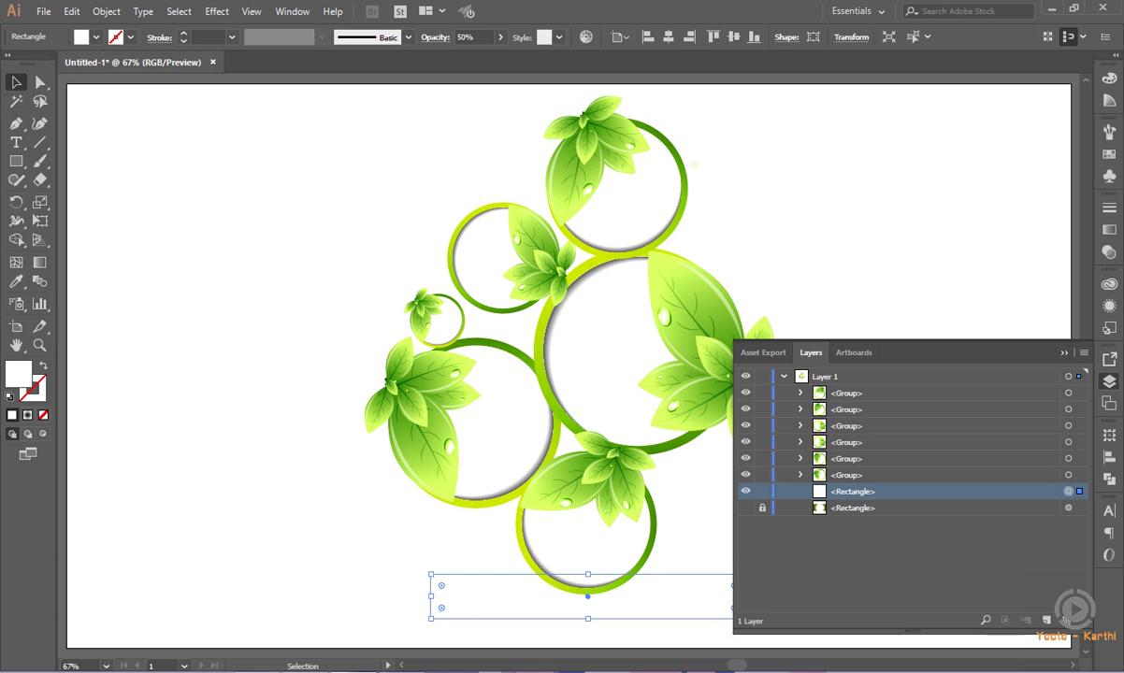
key(a)
key(period)
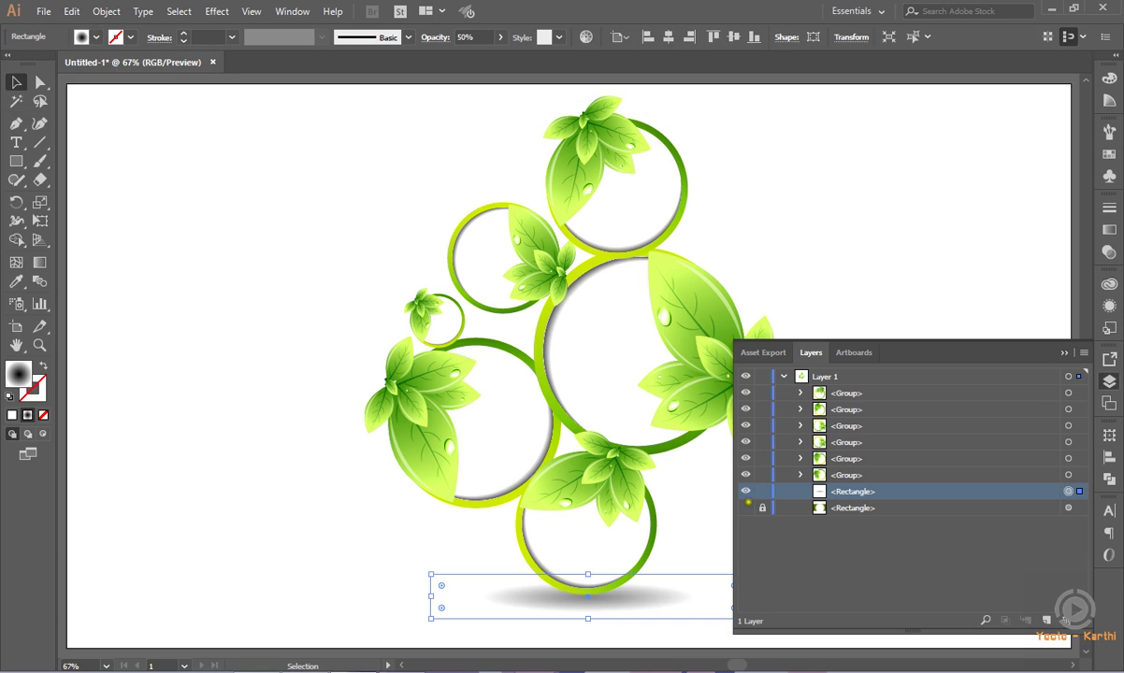
click(746, 507)
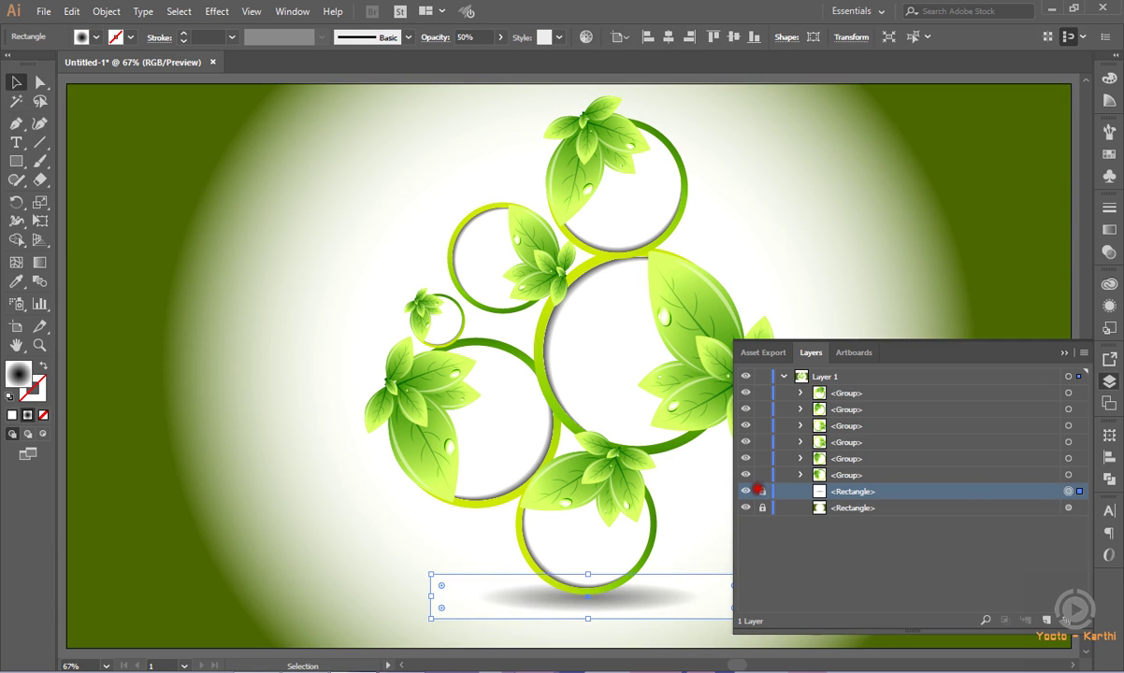
click(762, 491)
Fill the background rectangle with white and lock it
click(1068, 508)
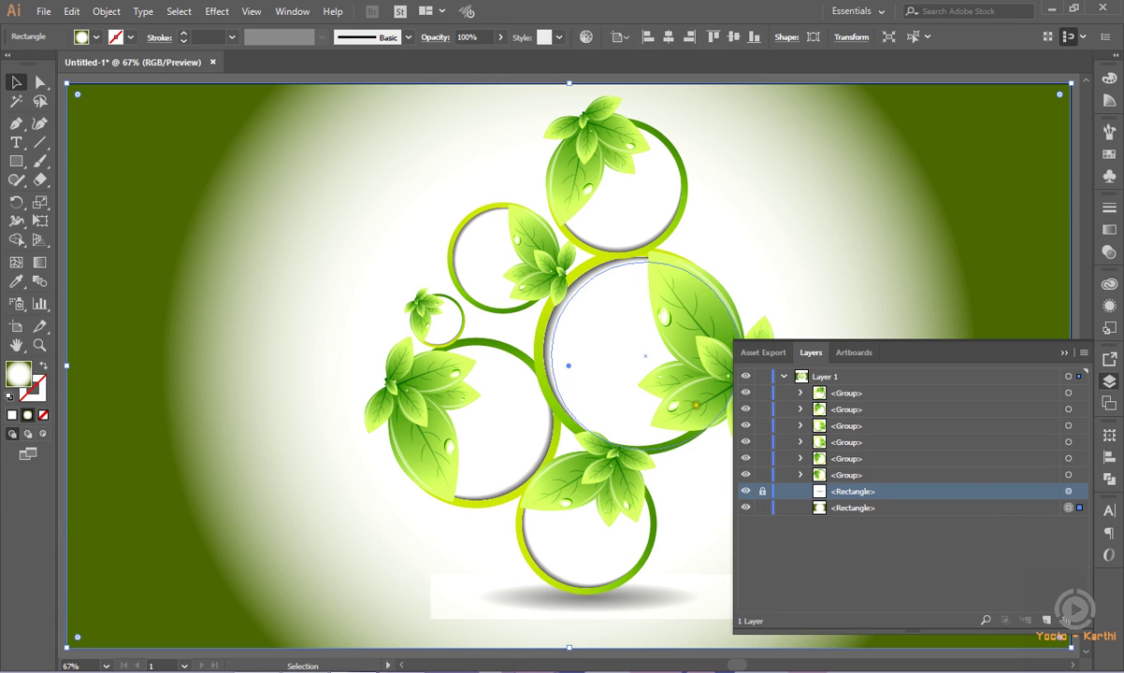
click(96, 38)
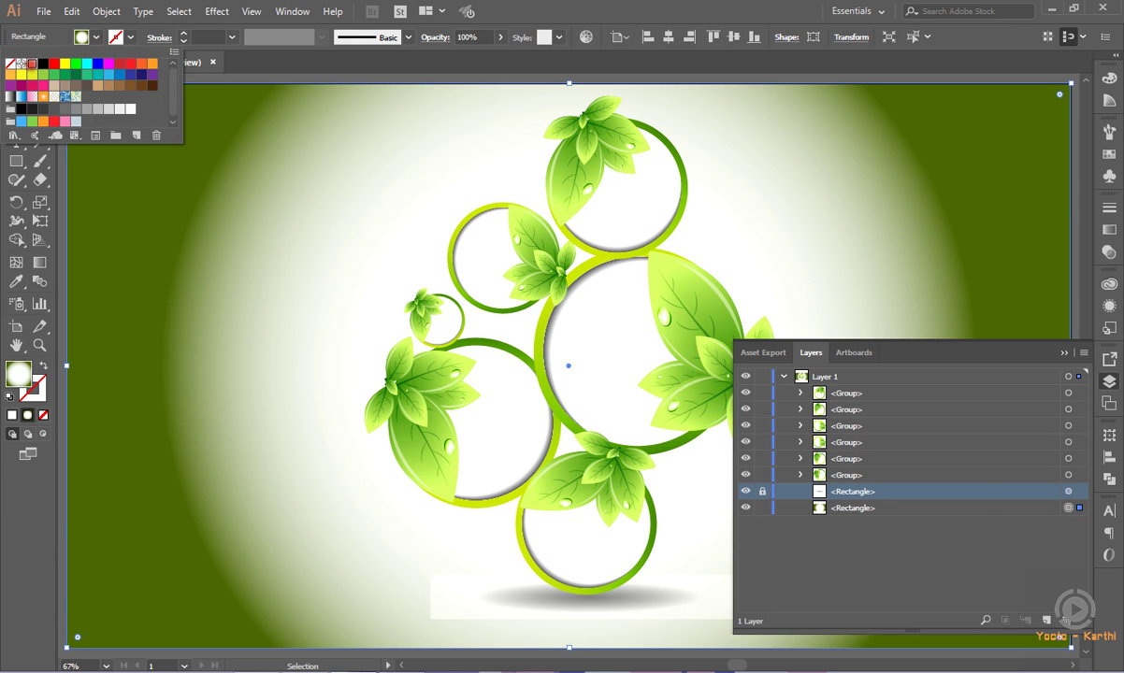
click(32, 63)
click(570, 7)
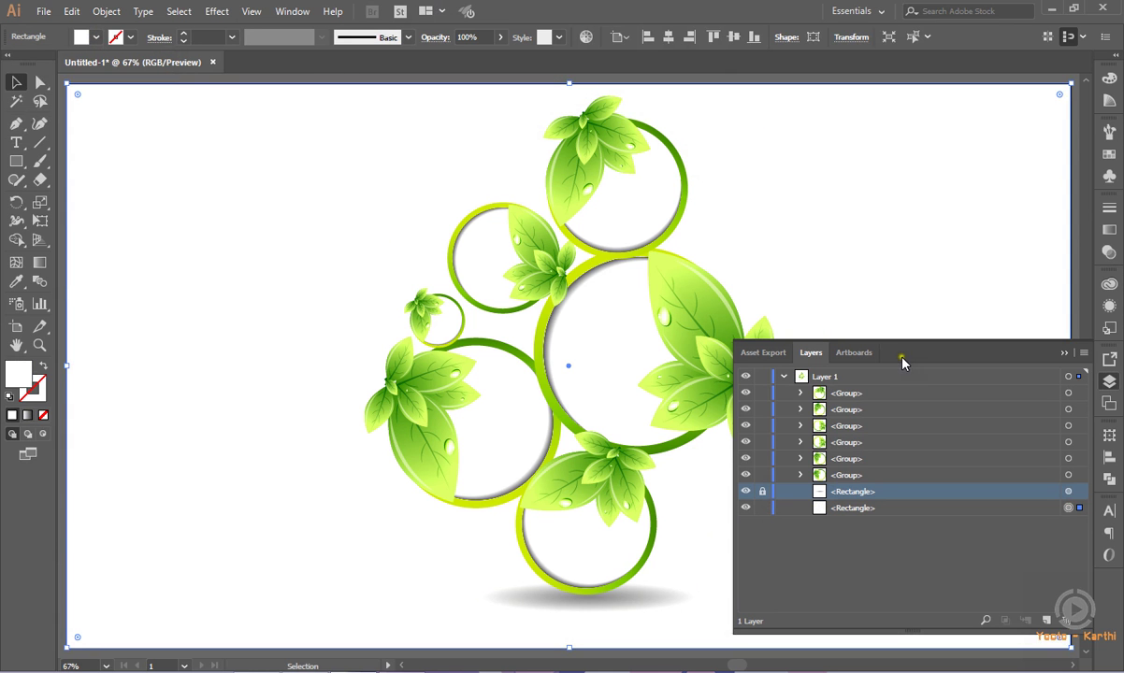
click(16, 262)
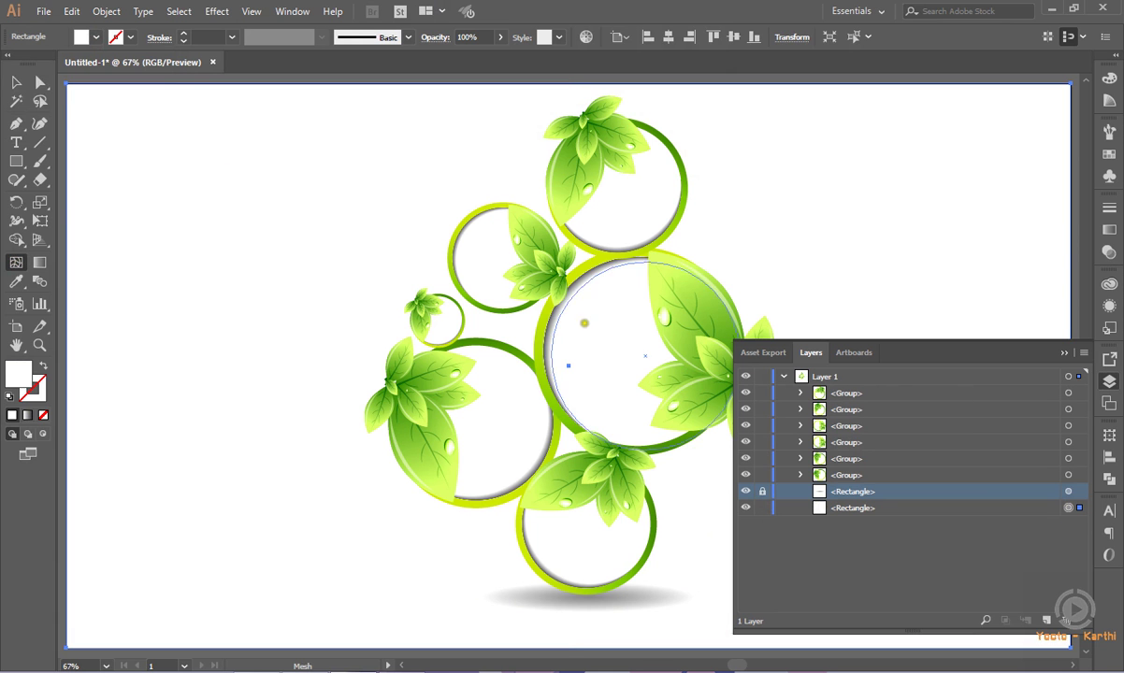
click(14, 82)
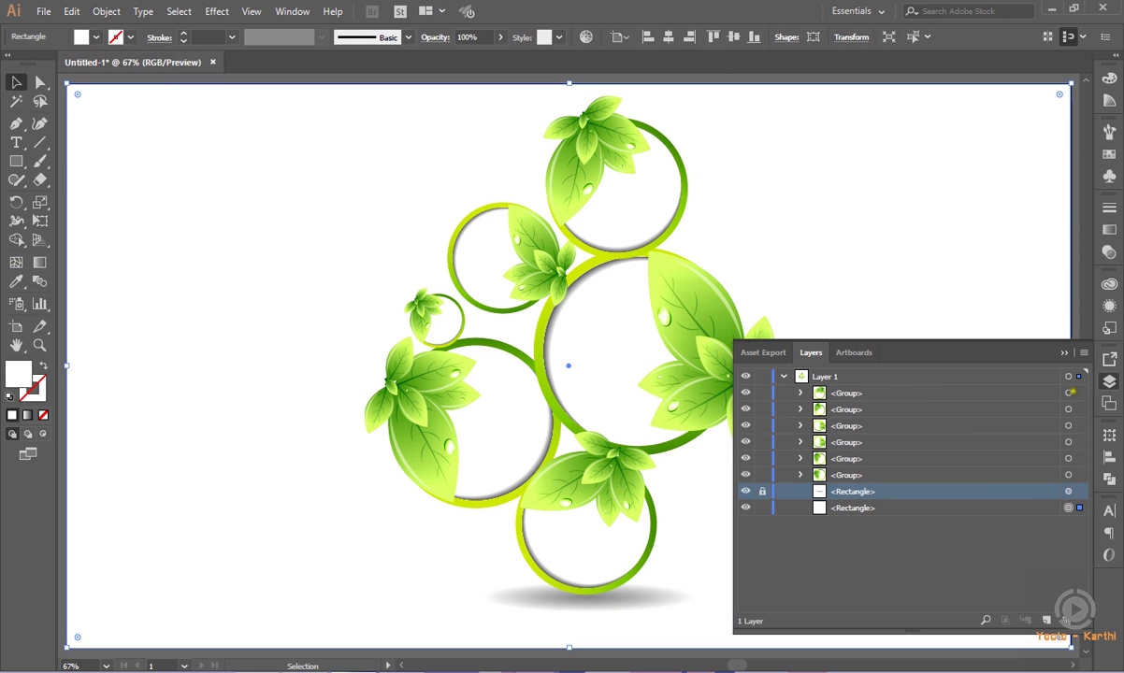
click(763, 508)
Group all the logo artwork with Ctrl+G, hide the group, and unlock the background
key(ctrl+a)
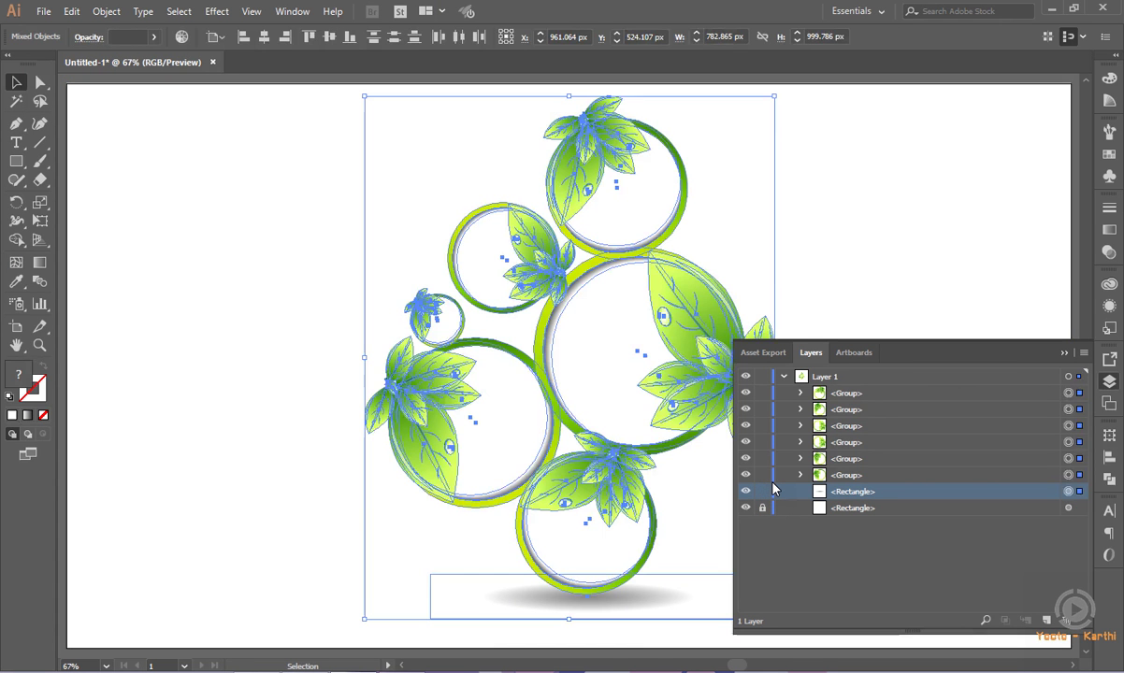
key(ctrl+g)
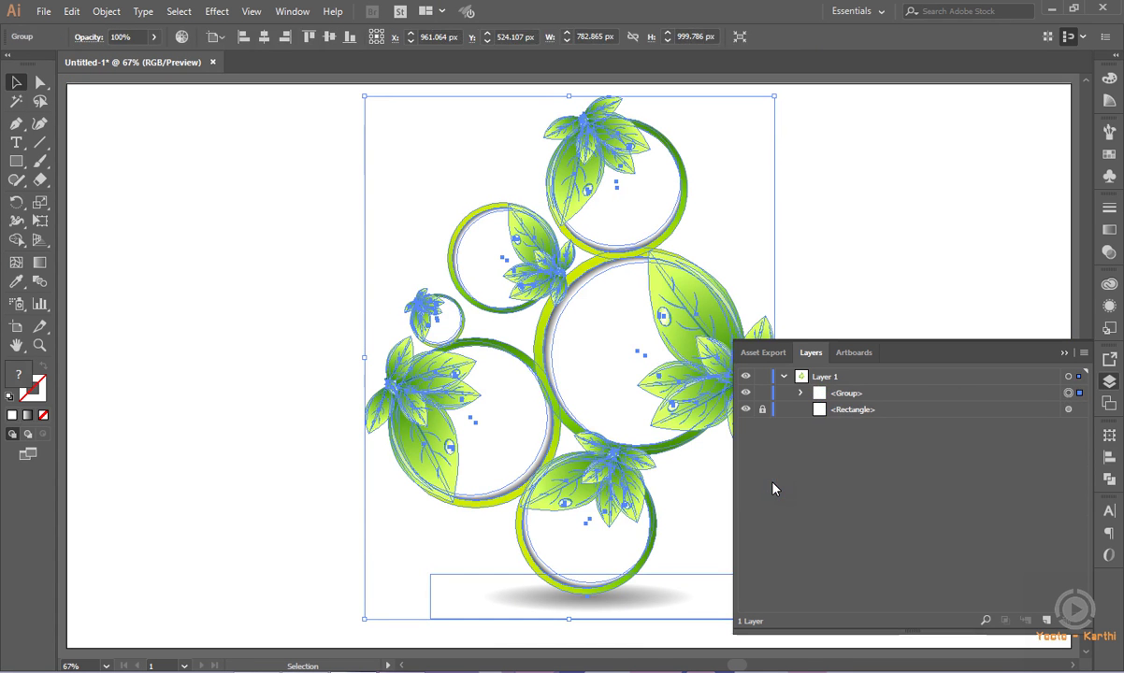
click(745, 393)
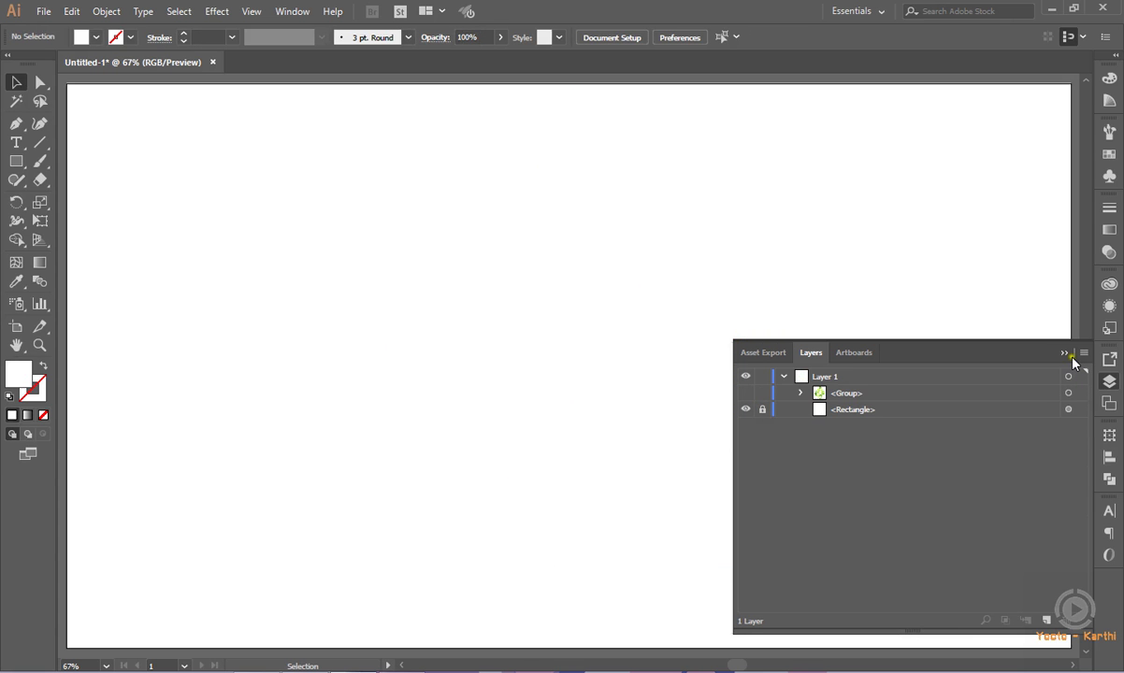
click(762, 409)
Add mesh points to the white background at the centre and near the left, right, bottom and top edges
click(1068, 408)
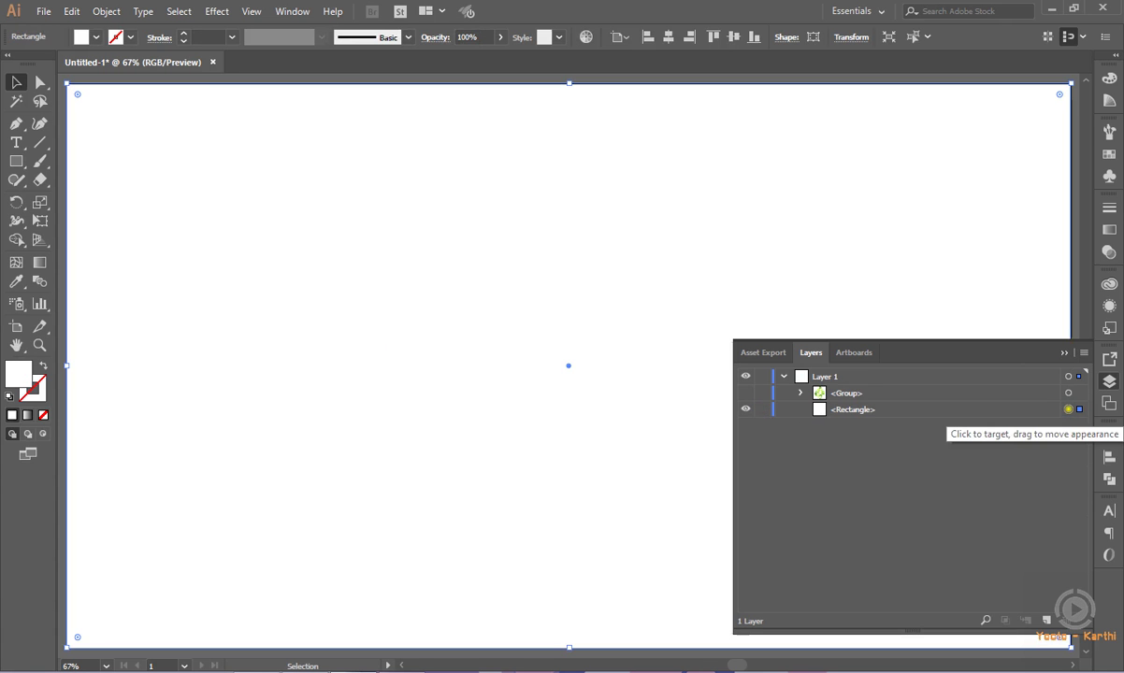
click(1042, 351)
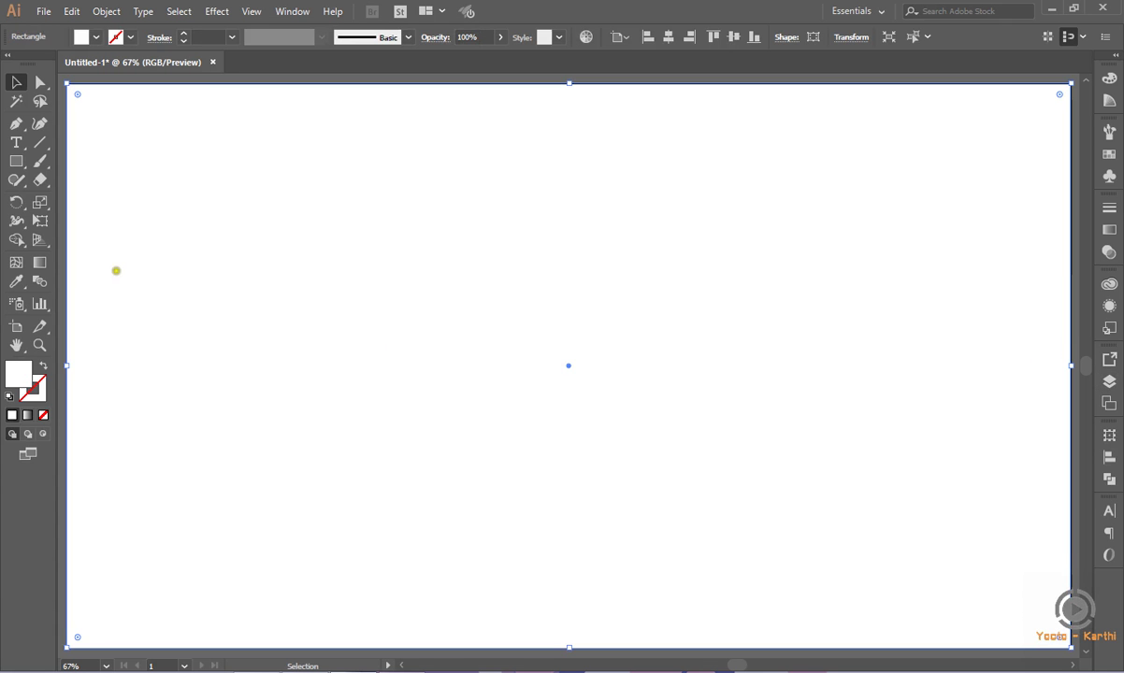
click(16, 262)
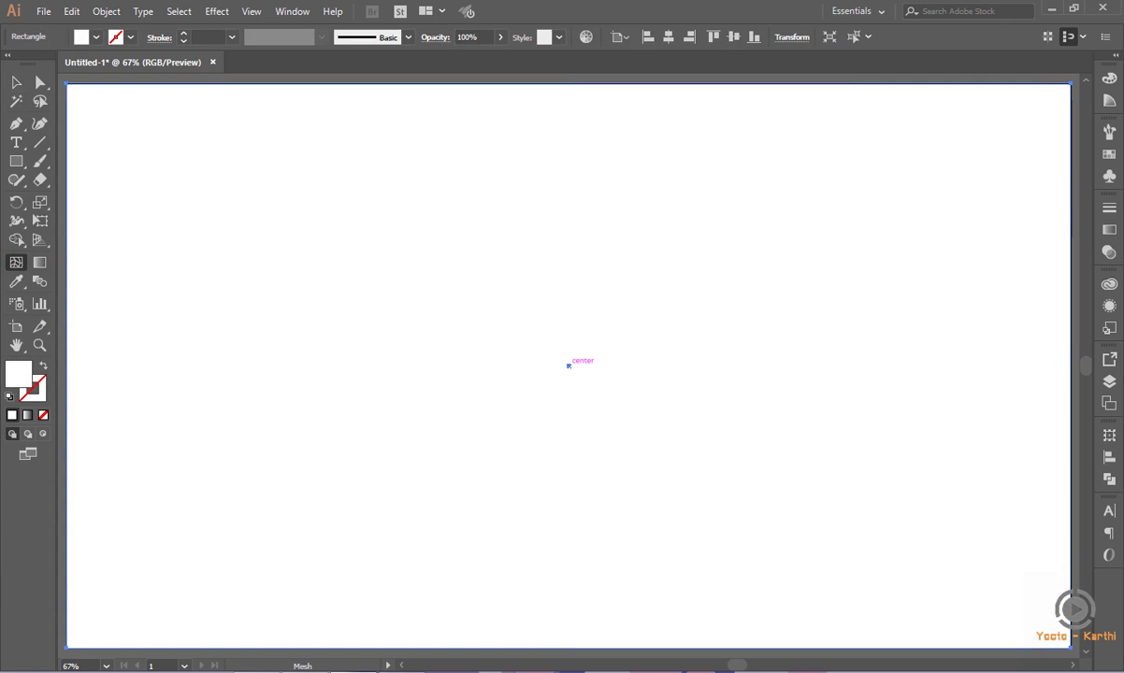
click(569, 366)
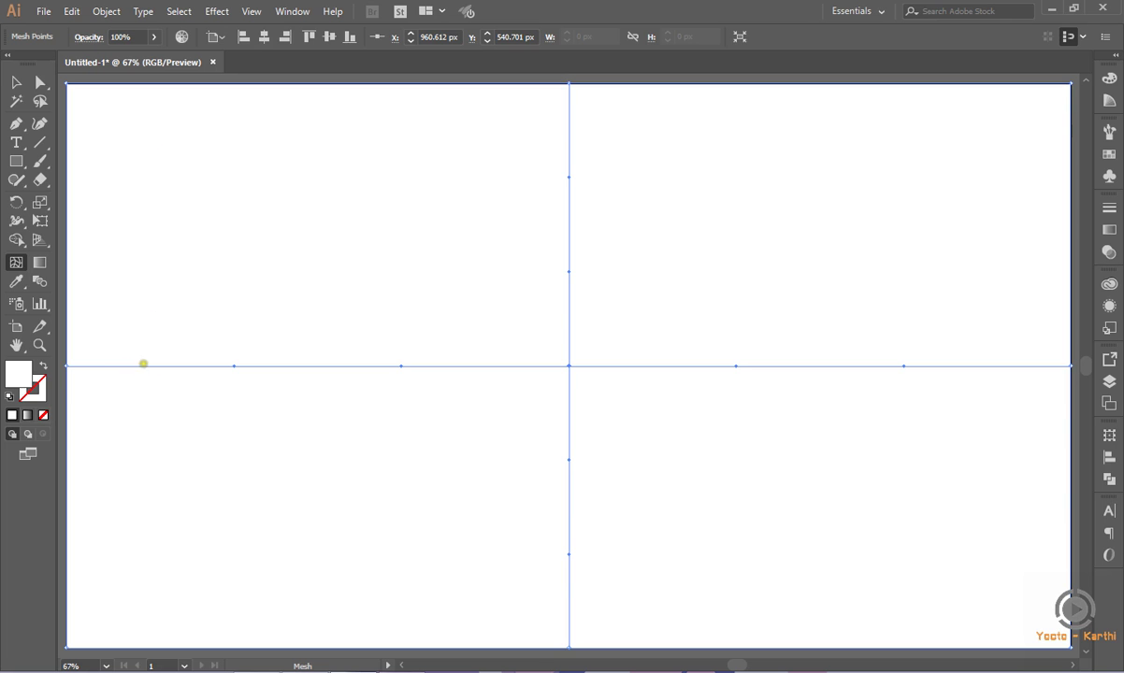
click(143, 366)
click(1000, 365)
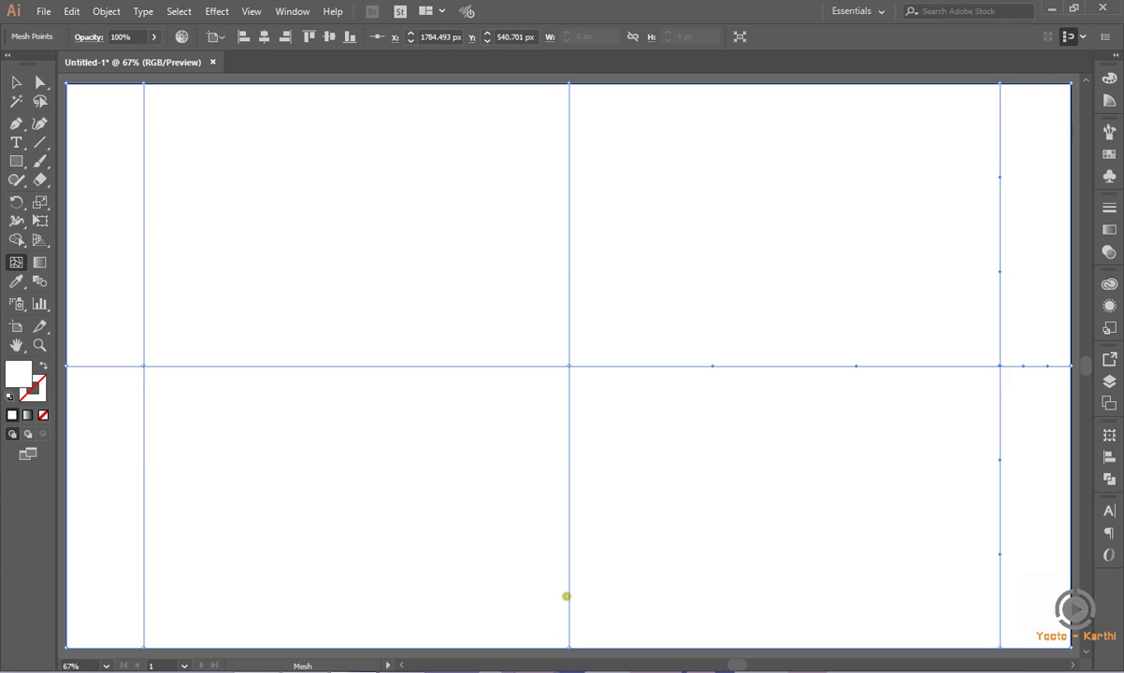
click(569, 591)
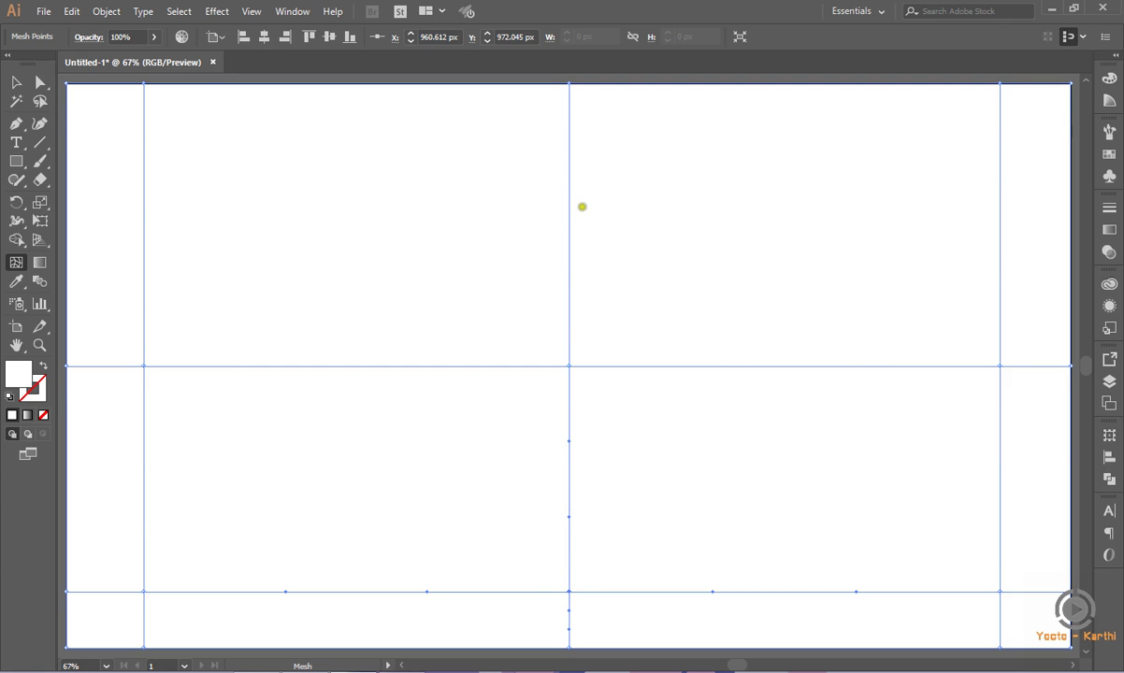
click(569, 133)
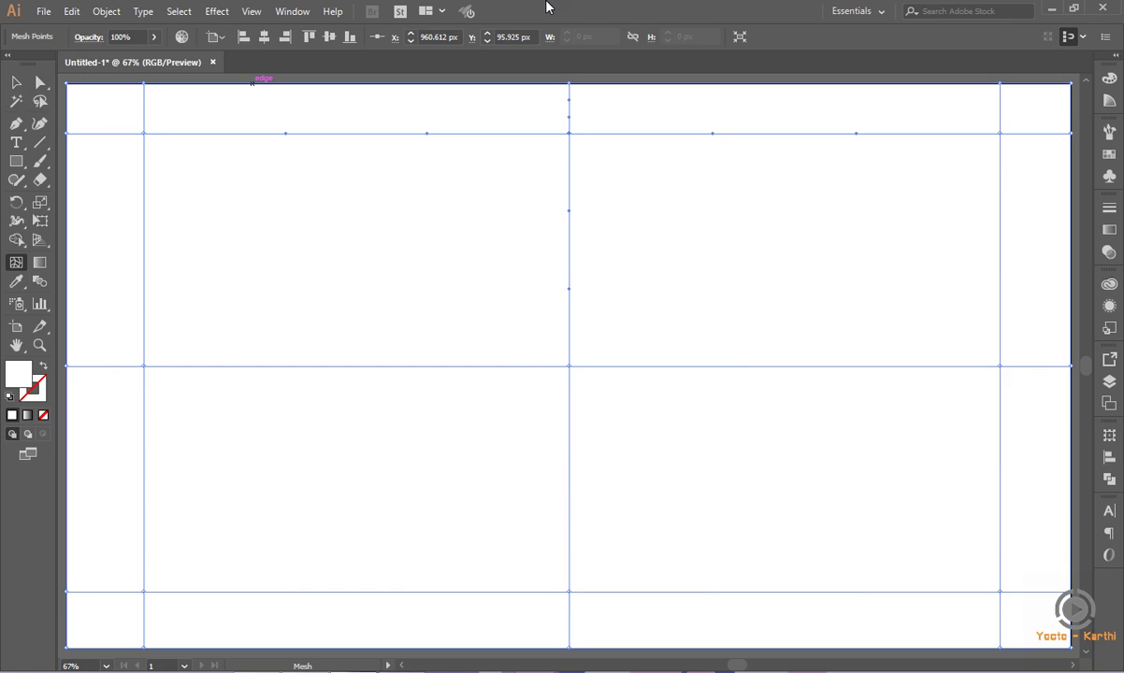
click(37, 82)
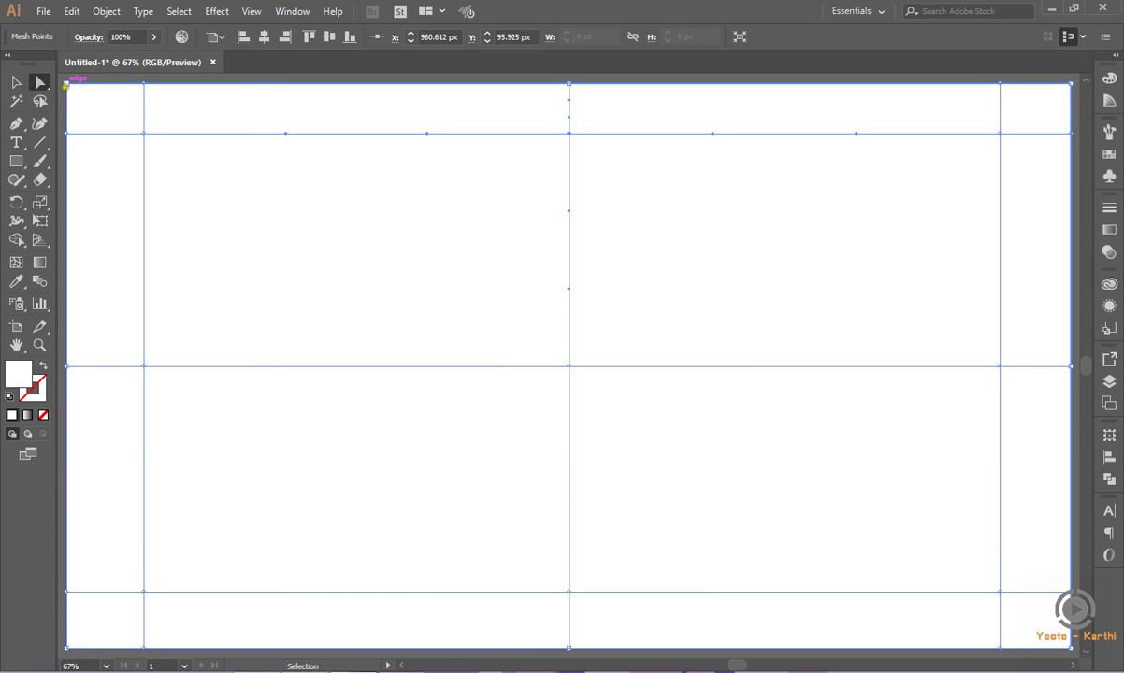
Try colouring the outer mesh points dark green, then undo it
click(568, 365)
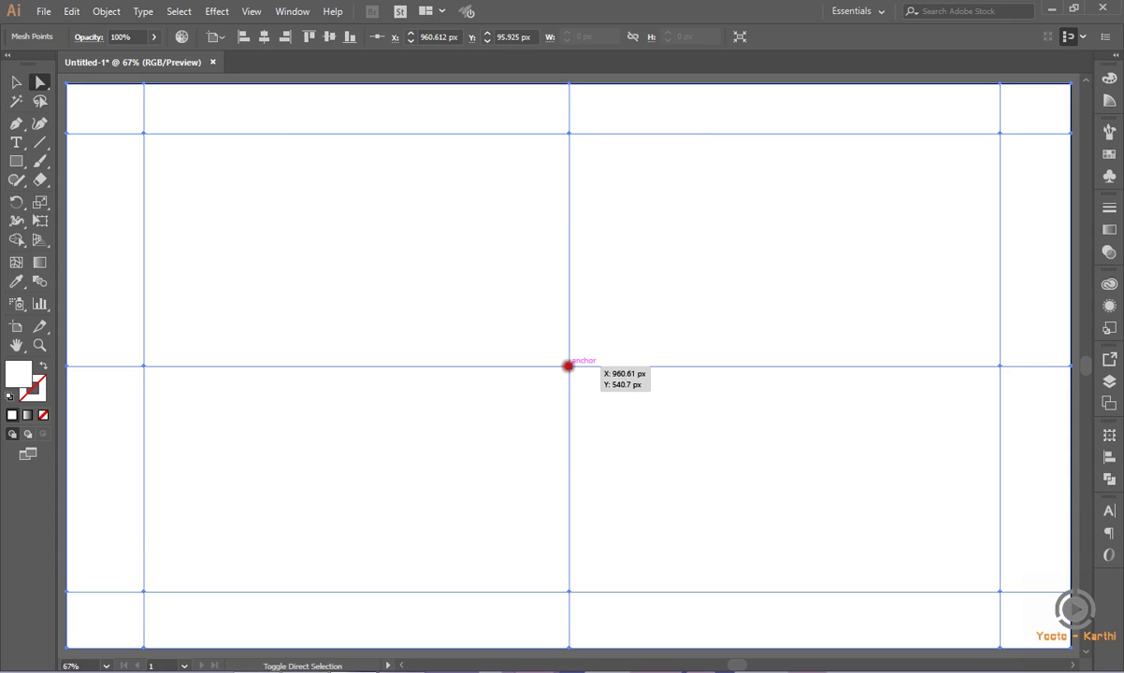
click(306, 346)
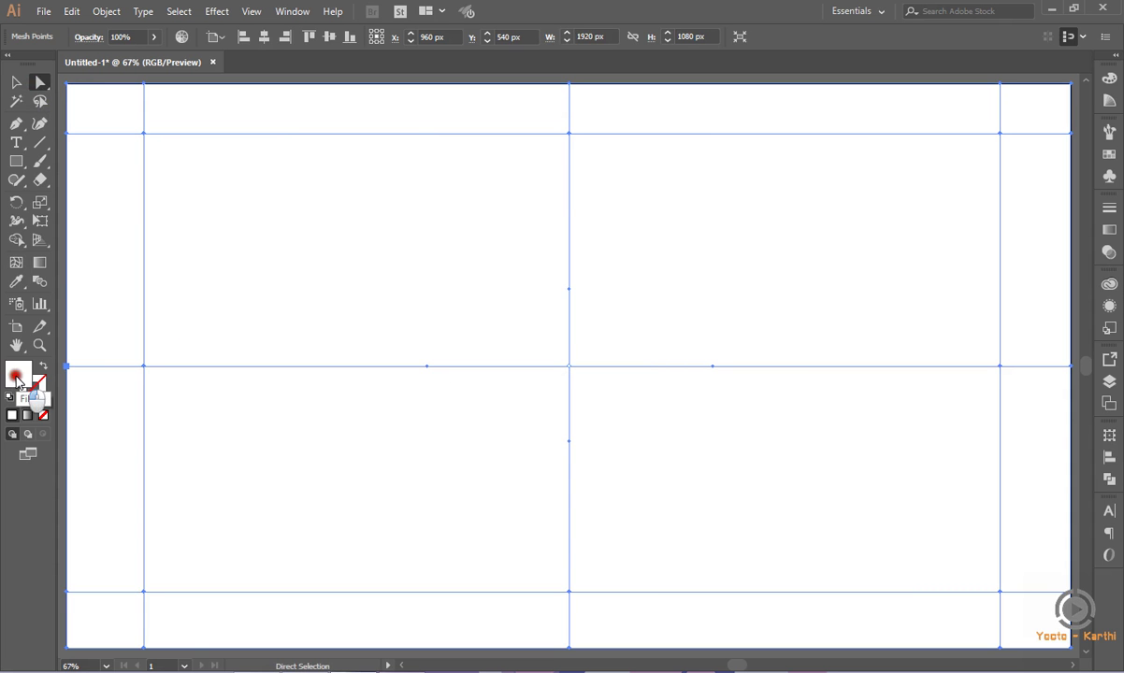
double_click(17, 375)
text(435F00)
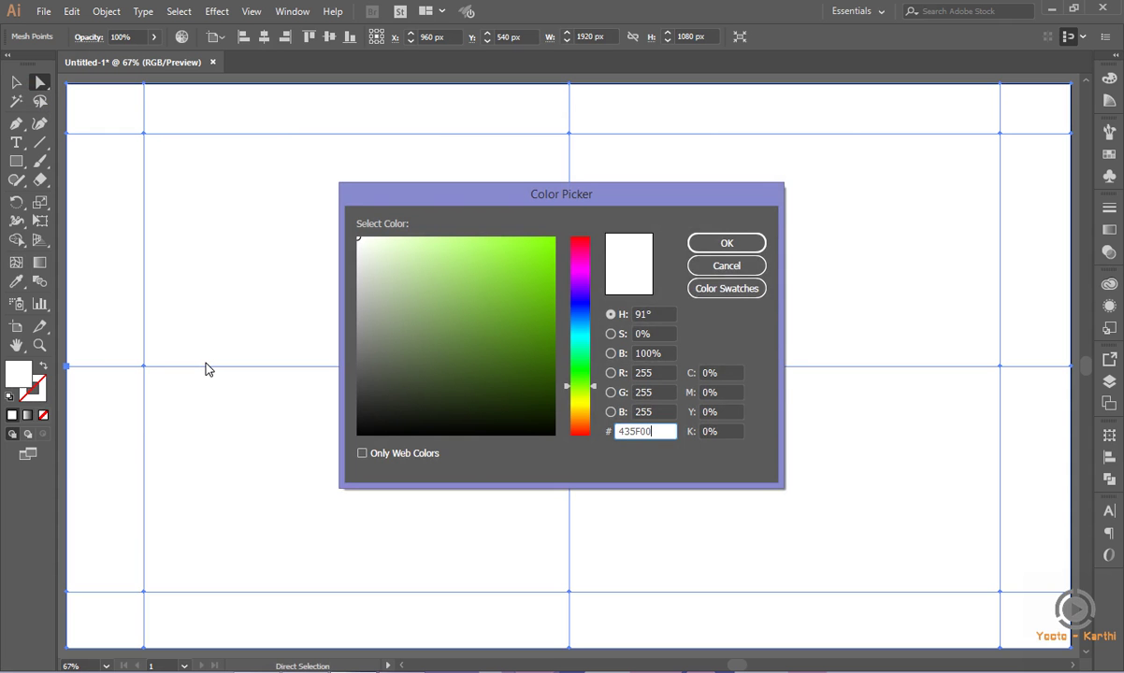
key(Return)
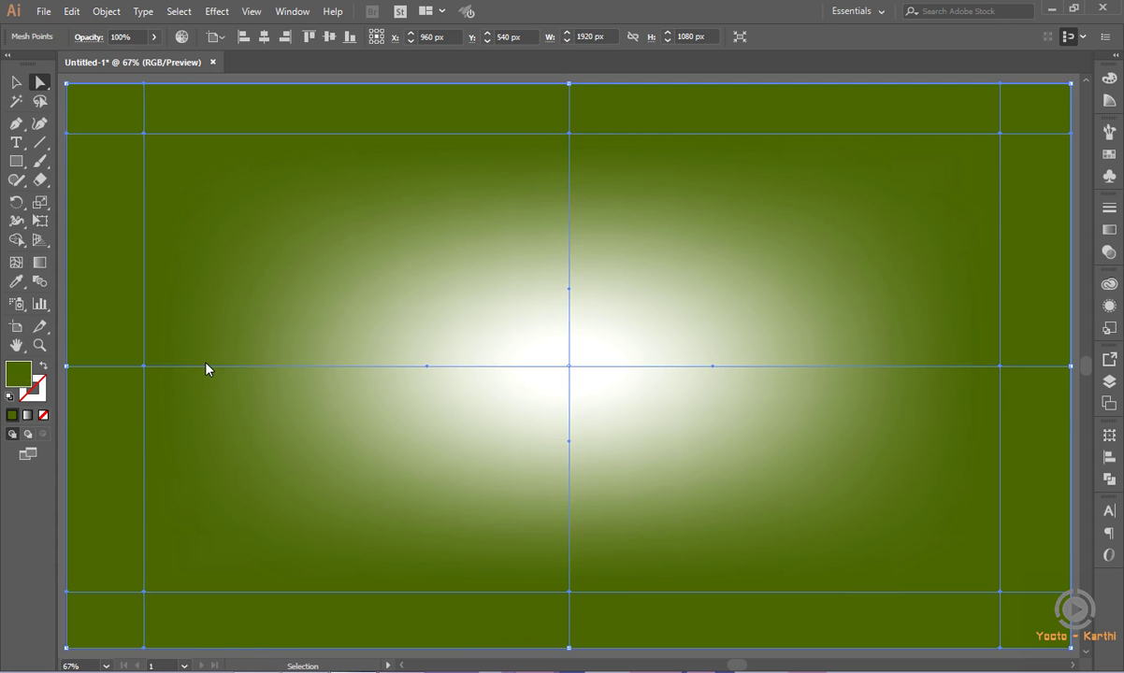
key(ctrl+z)
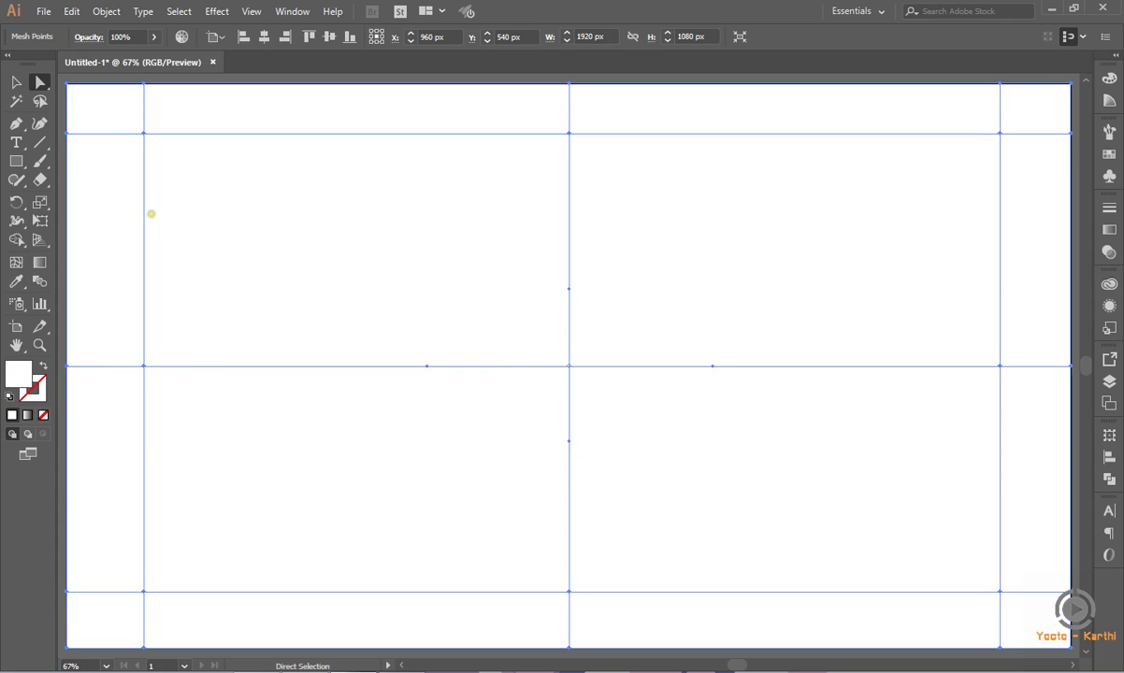
Select the eight edge mesh points and fill them with dark green 435F00
click(143, 134)
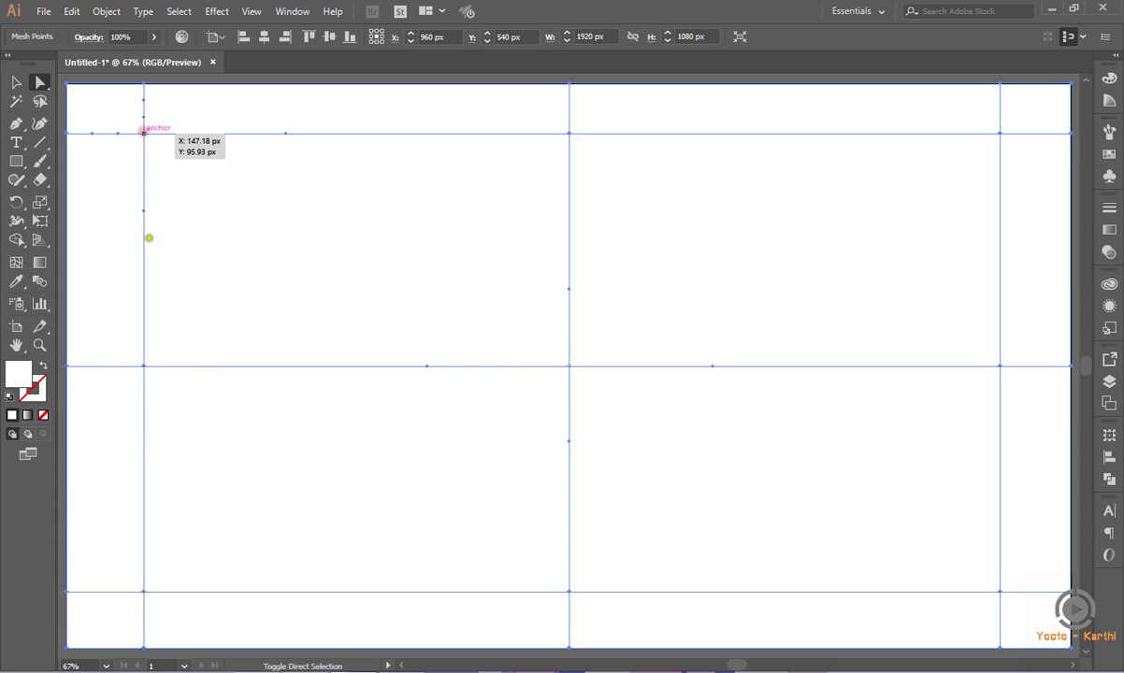
shift+click(143, 366)
shift+click(144, 591)
shift+click(568, 591)
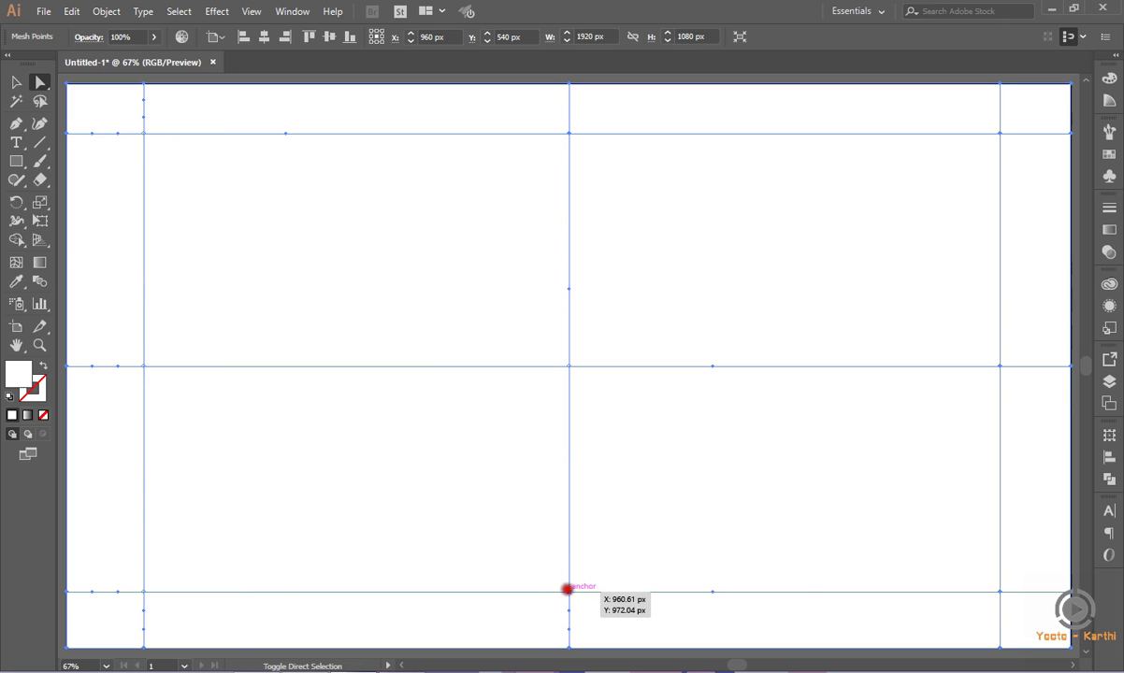
shift+click(1000, 591)
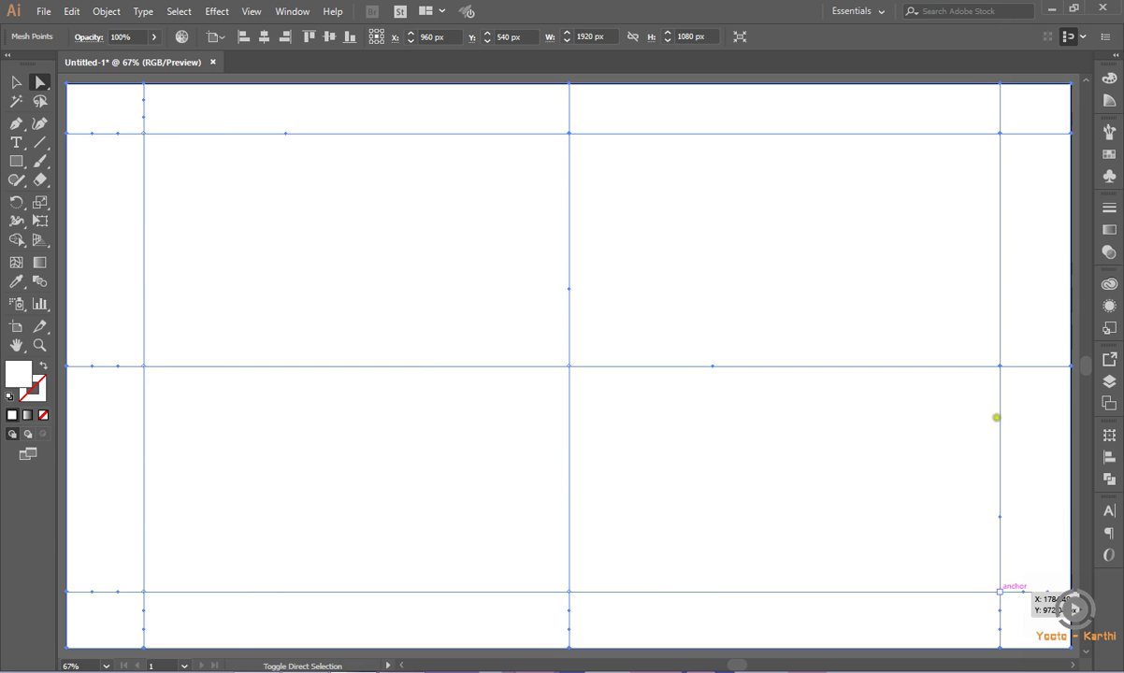
shift+click(998, 365)
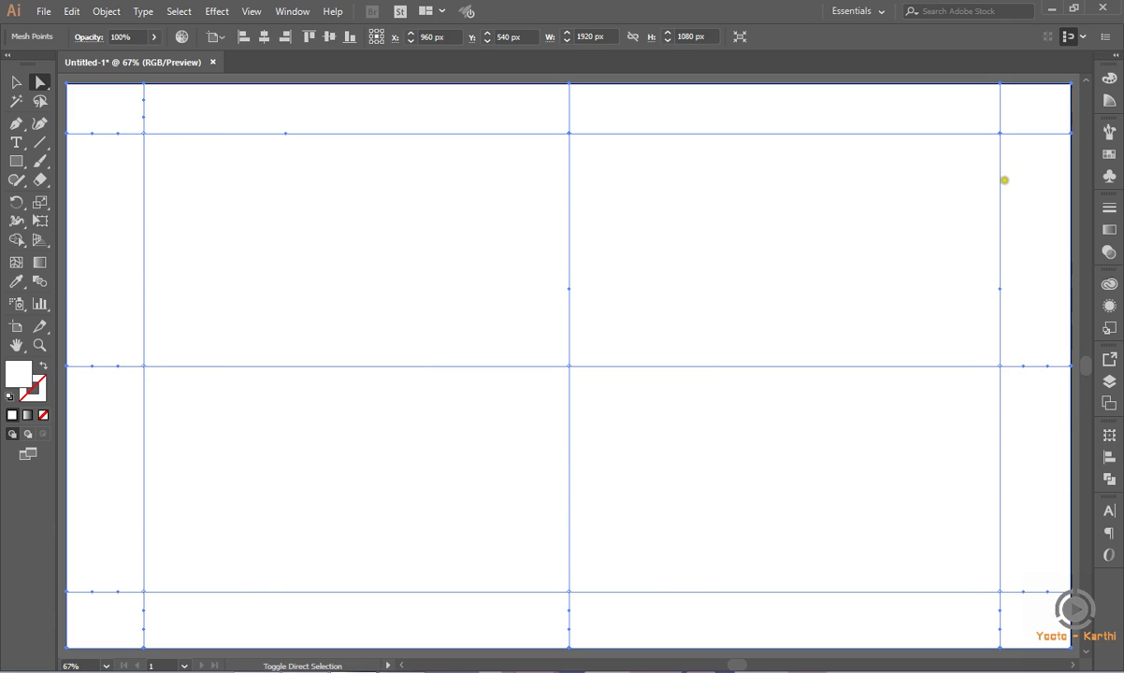
shift+click(1000, 134)
shift+click(567, 133)
shift+click(568, 133)
double_click(23, 375)
text(435F)
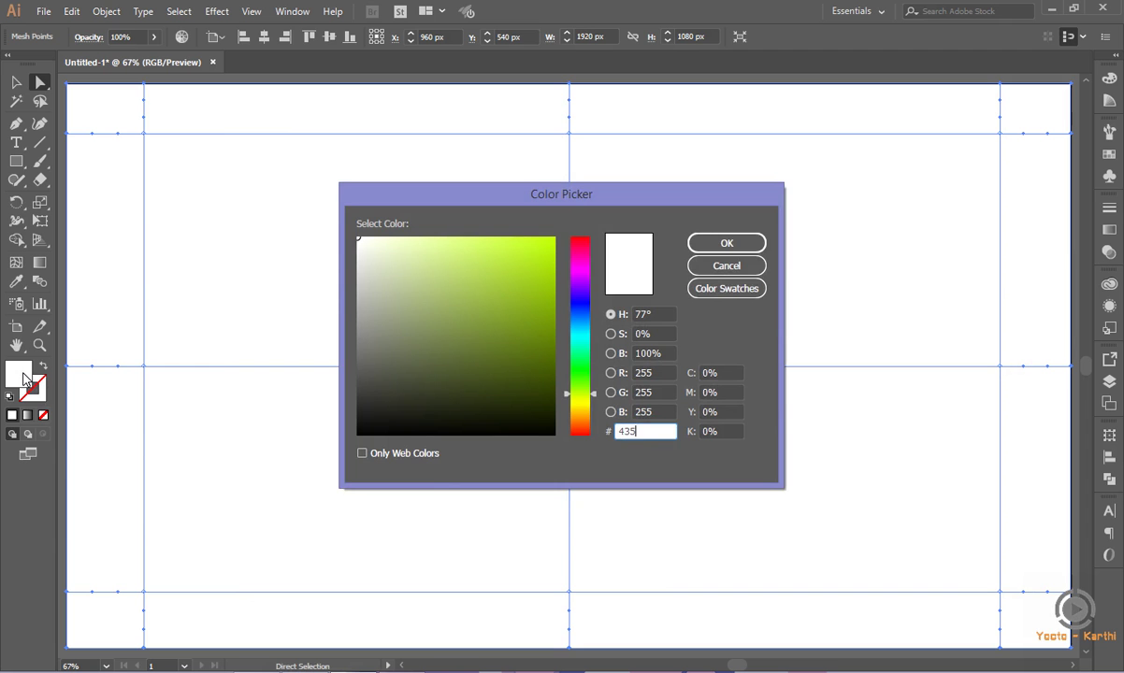
text(00)
key(Return)
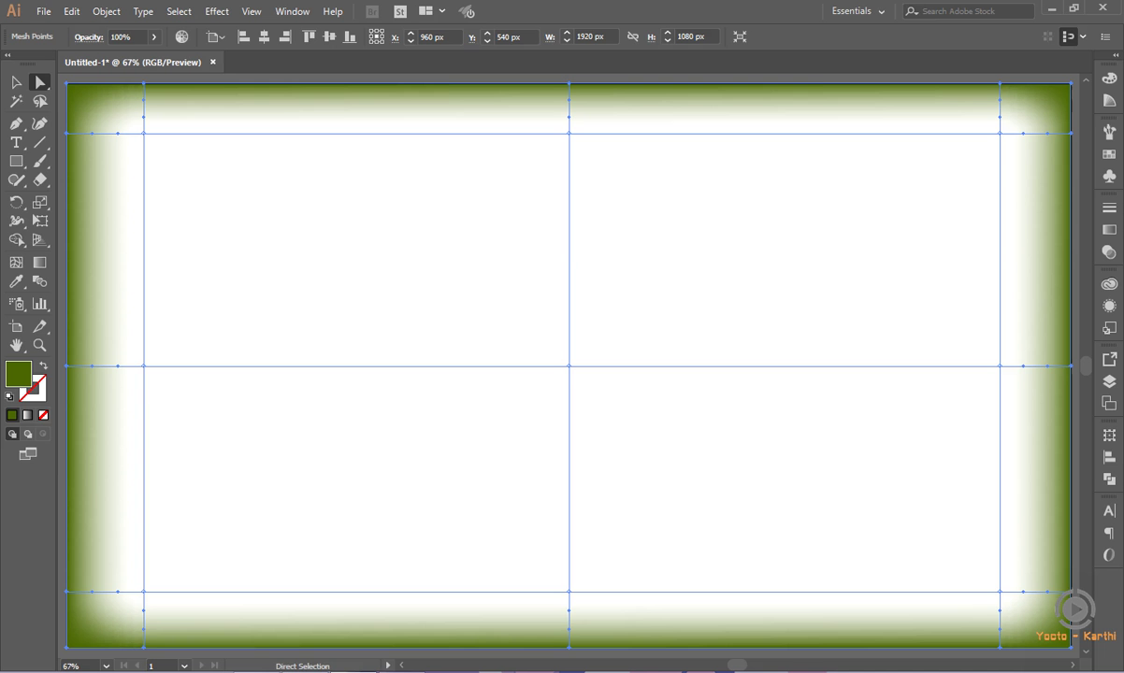
Set the green mesh border's opacity to 50%
click(1107, 254)
click(1108, 234)
click(1109, 305)
click(1109, 253)
click(1040, 225)
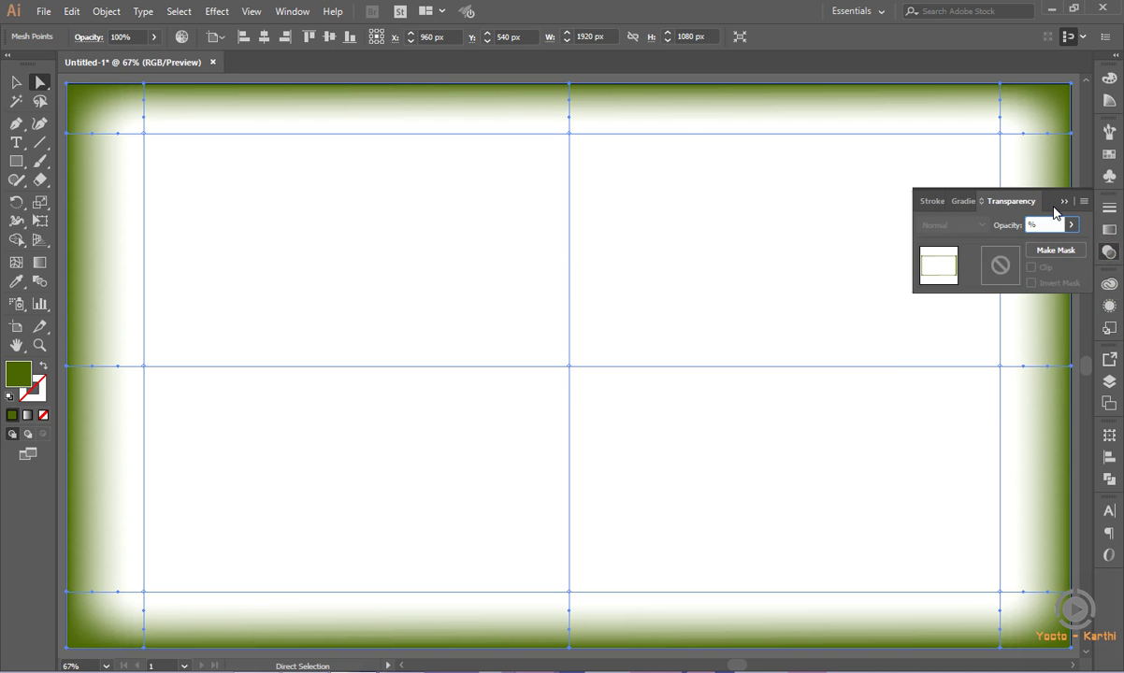
text(50)
key(Return)
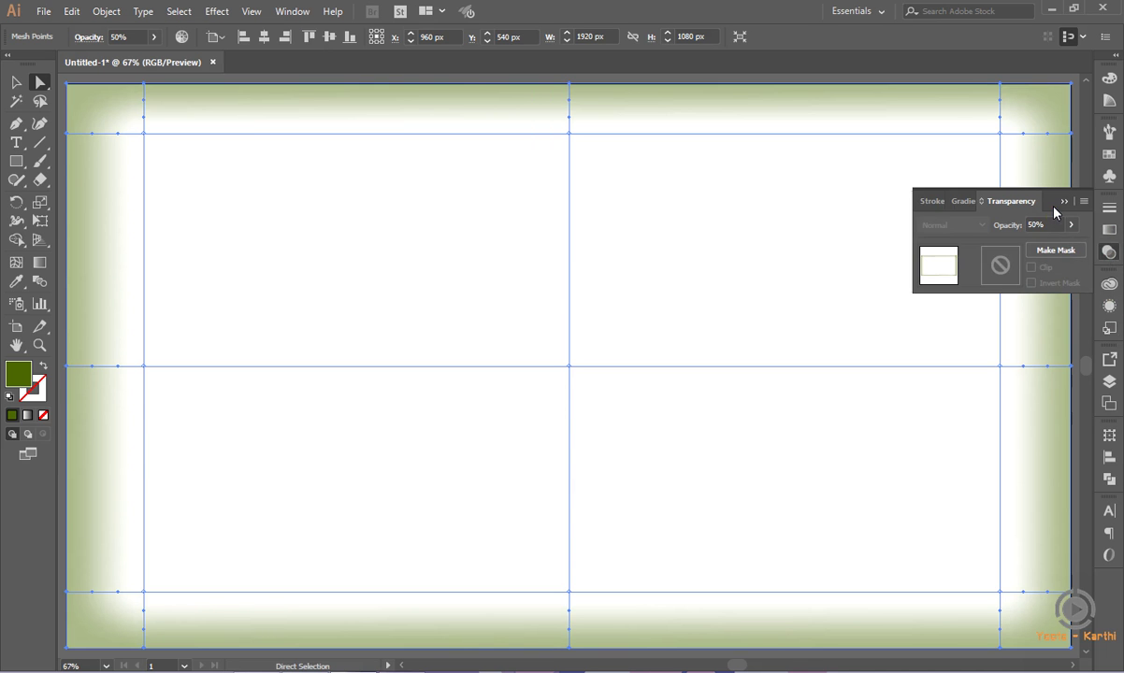
click(1066, 204)
Try colouring the upper-left corner point 435F0E, then undo it
click(142, 134)
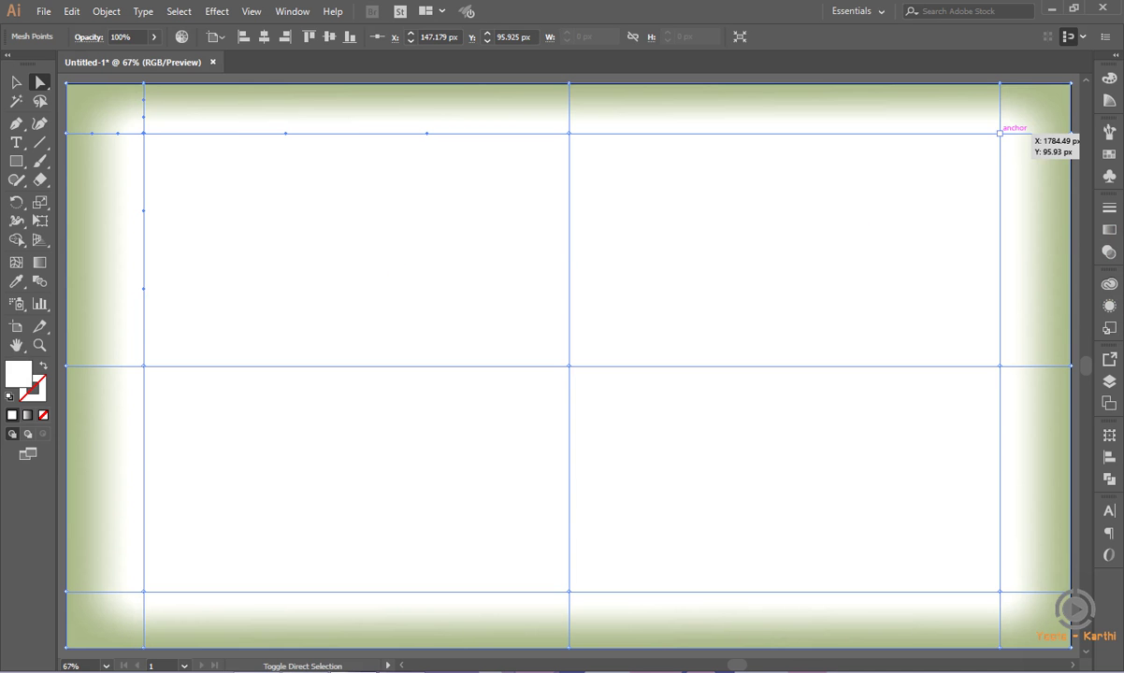
click(24, 385)
text(435F0E)
key(Return)
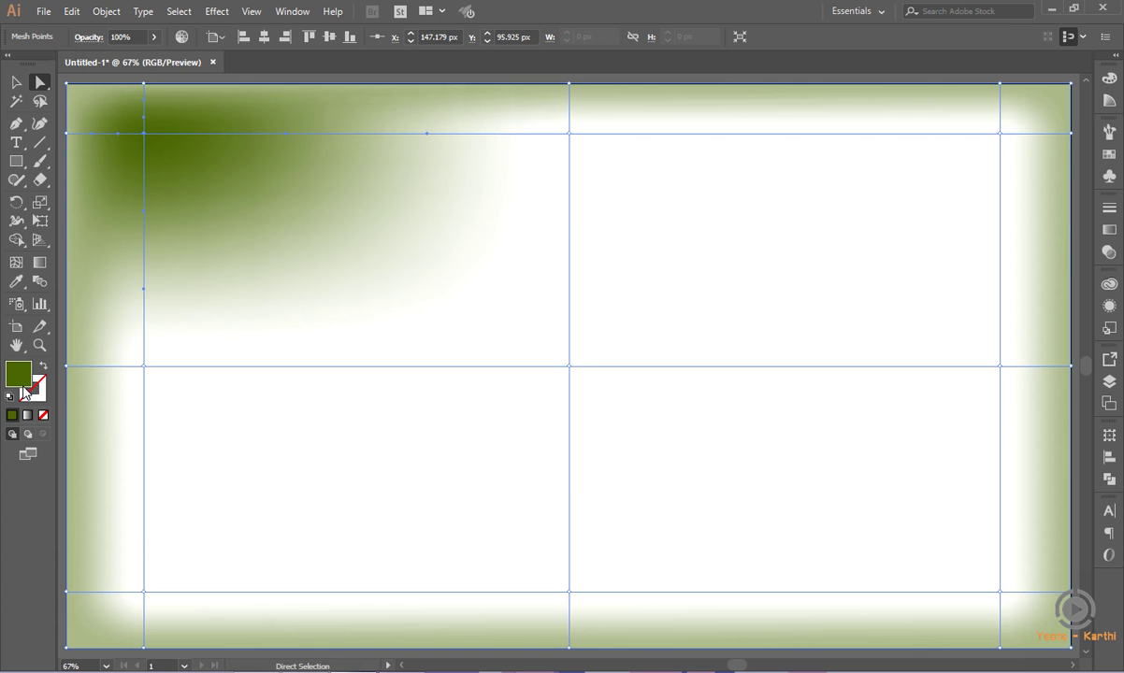
key(ctrl+z)
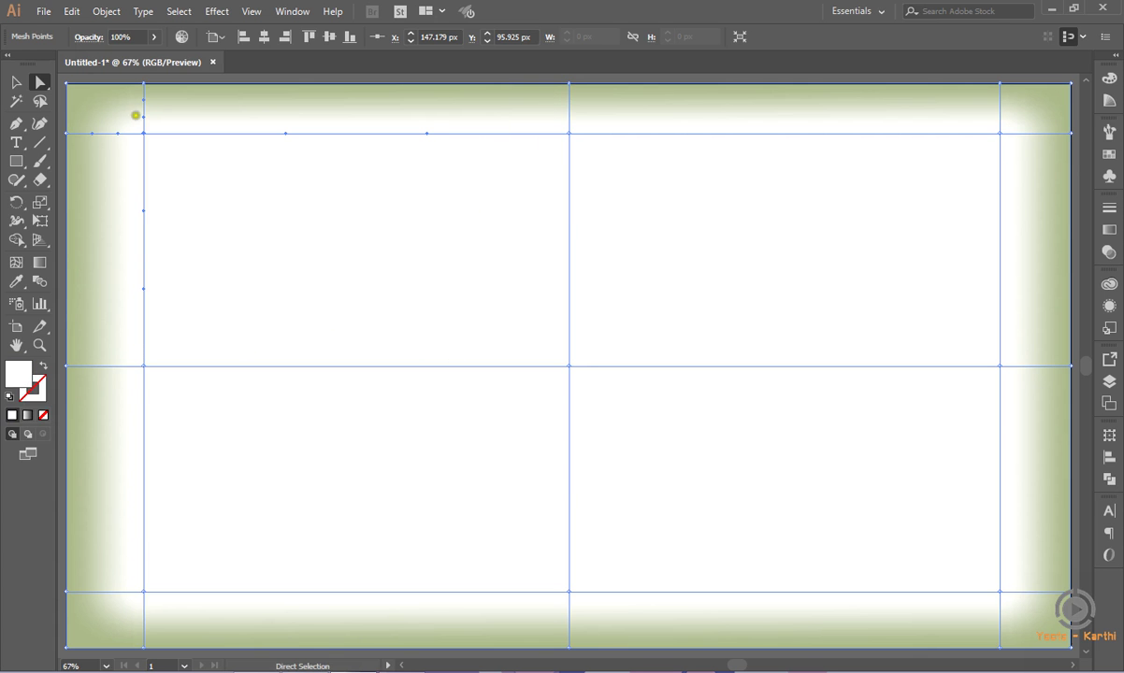
key(v)
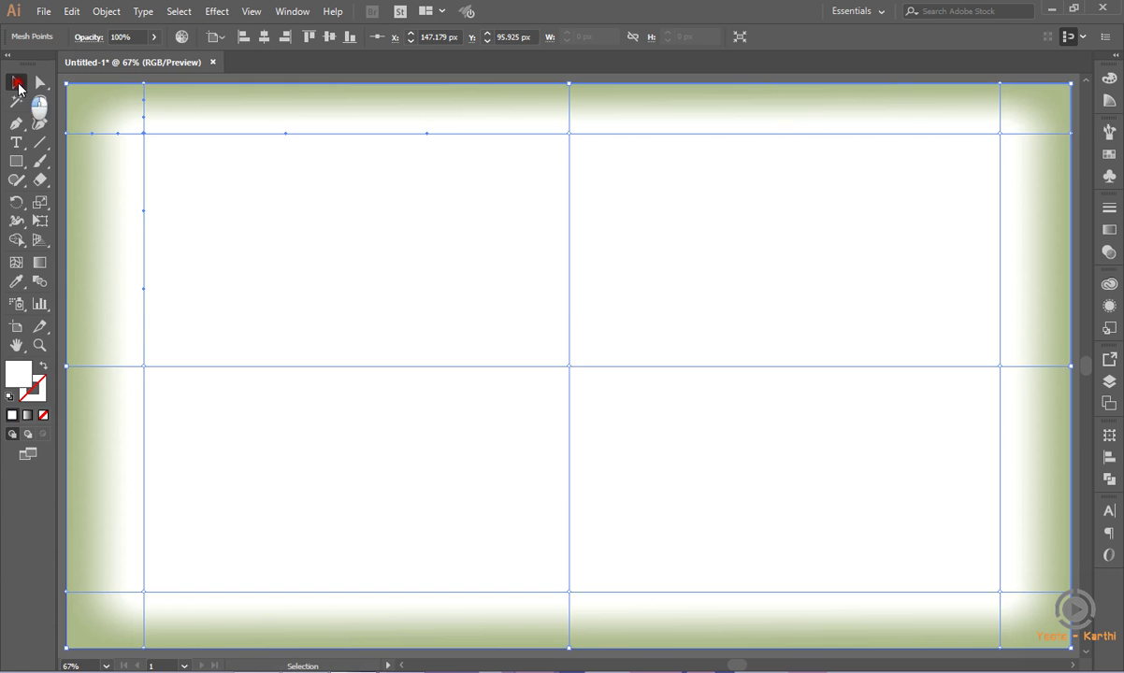
Select the whole background mesh object
click(1109, 251)
click(245, 247)
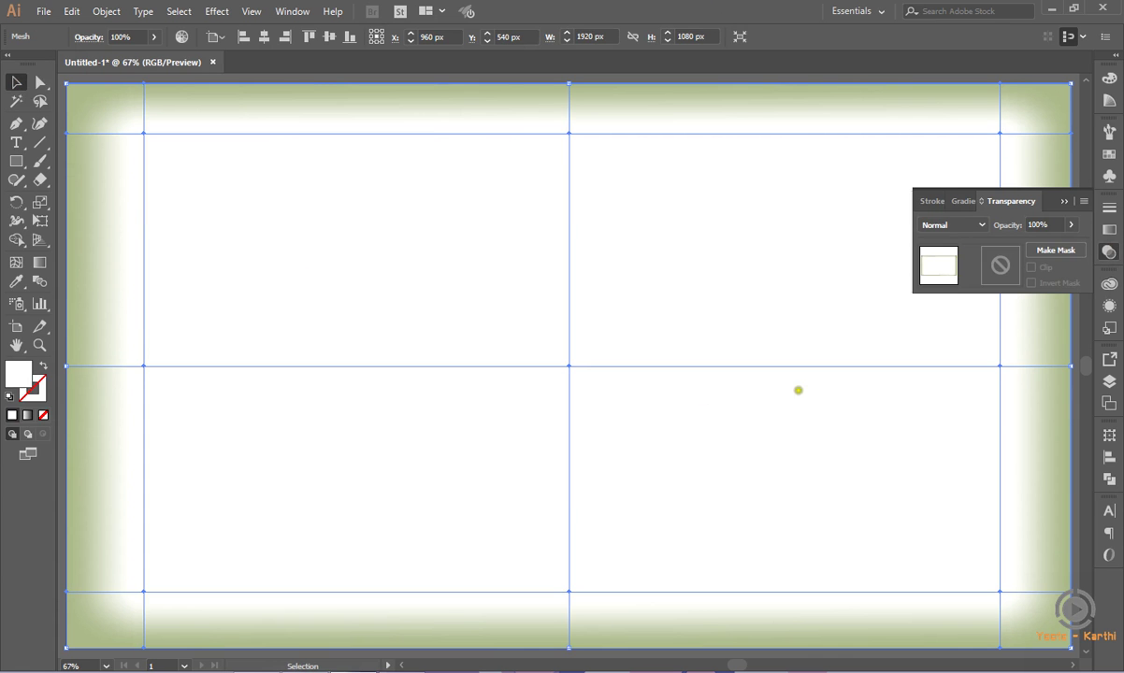
click(1110, 382)
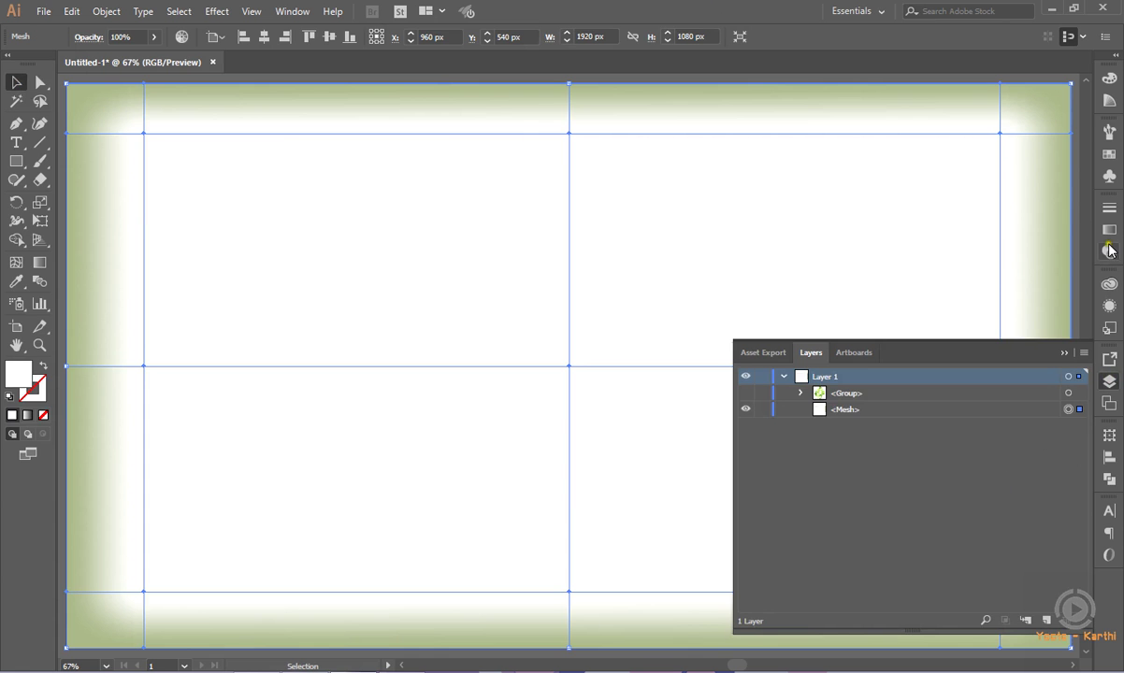
Lower the mesh's opacity to 30% and bring up the Layers panel
click(1108, 252)
click(1038, 224)
double_click(1062, 225)
text(30)
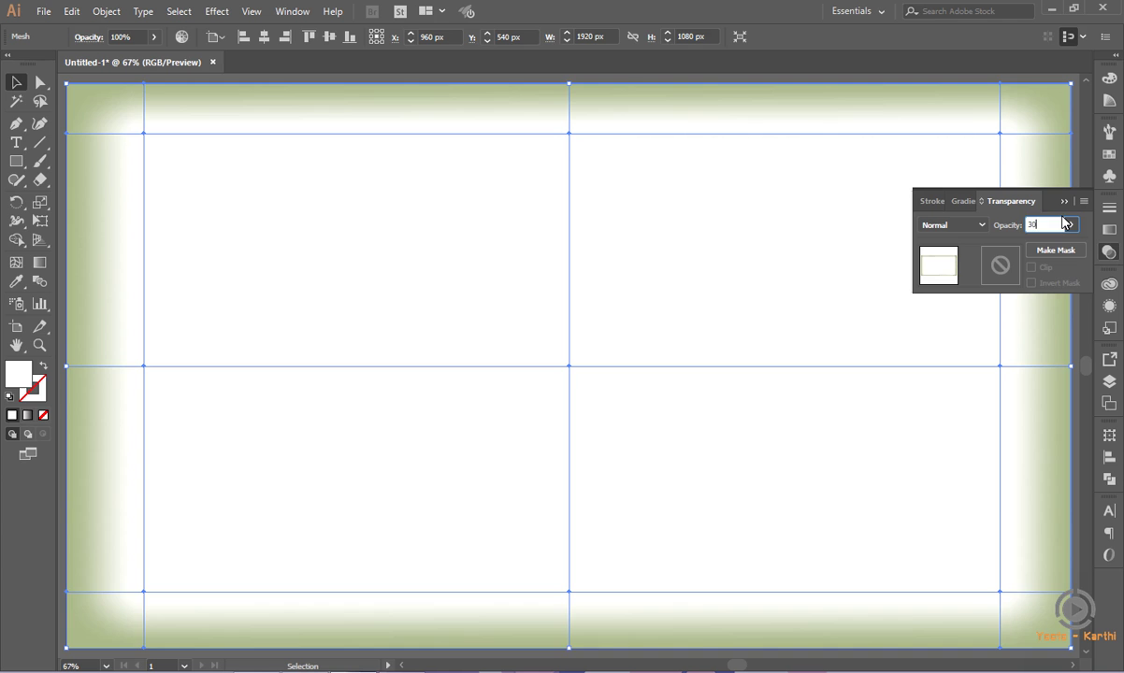
key(Return)
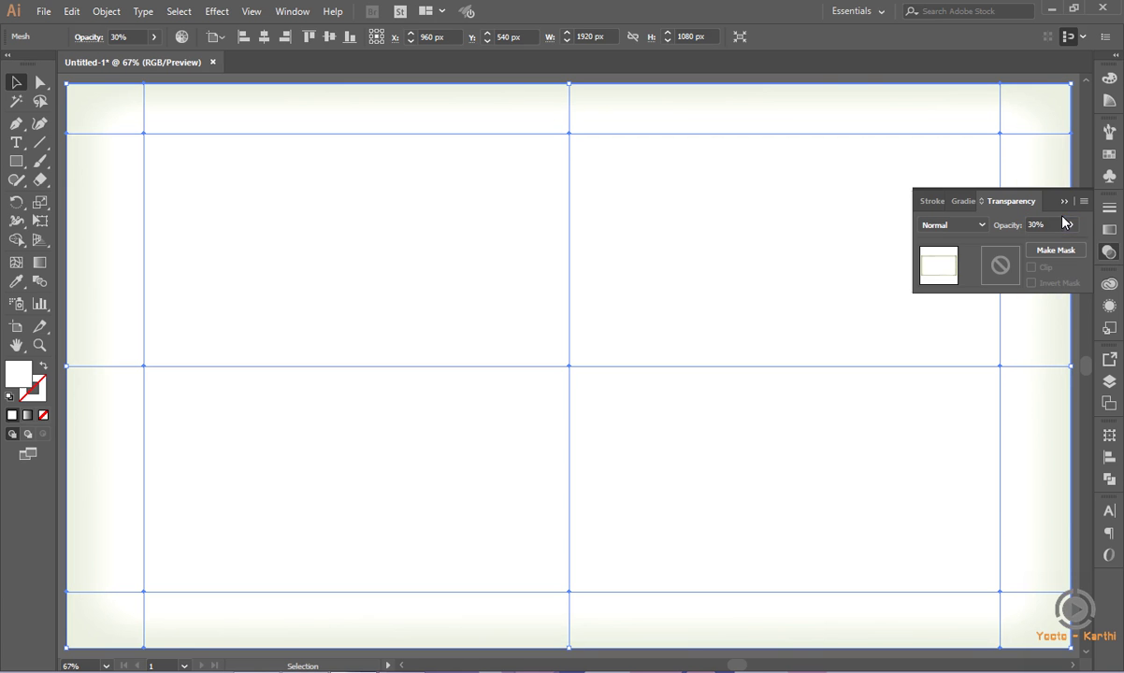
click(1063, 202)
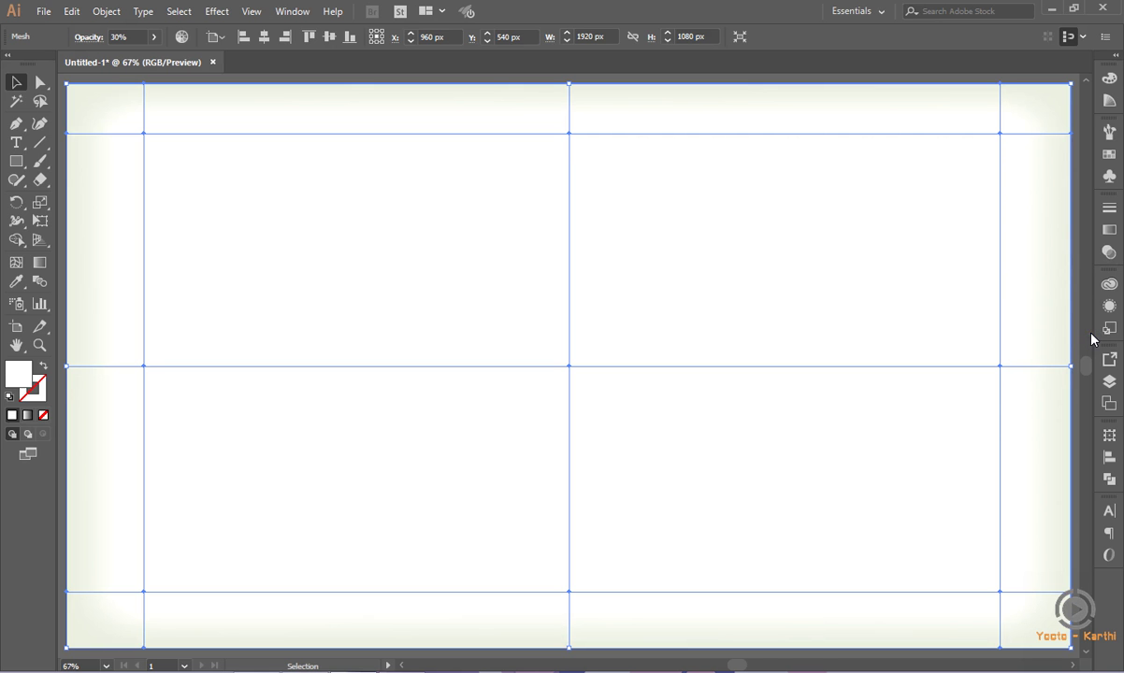
click(1109, 381)
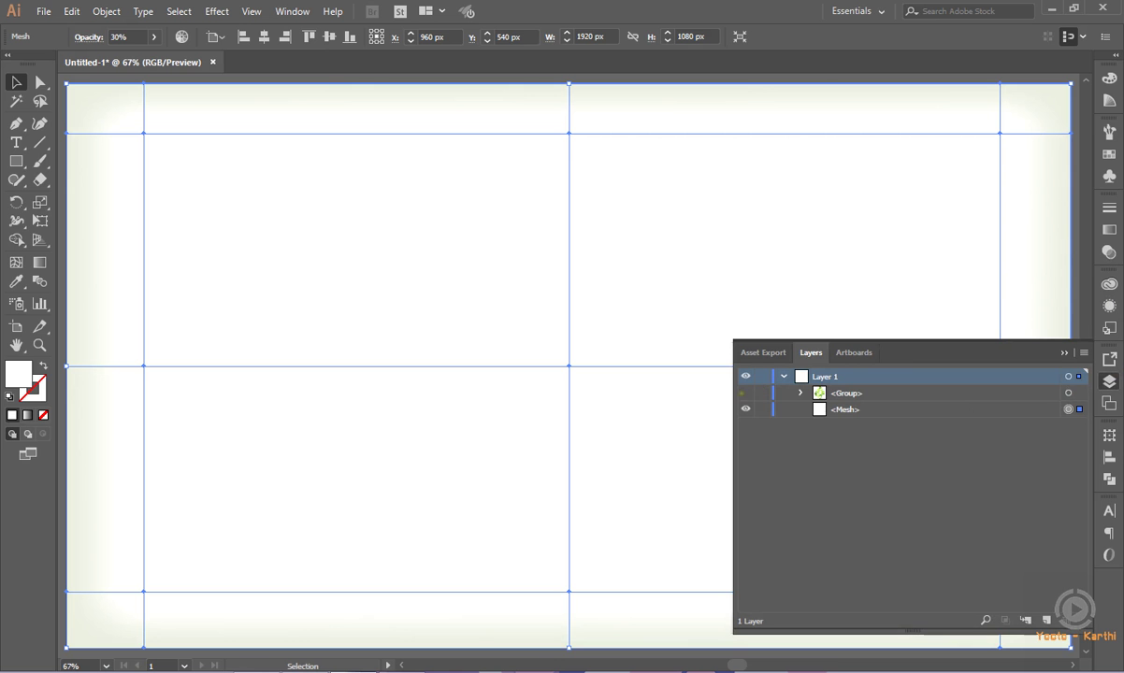
Make the hidden ring-and-leaf logo group visible again
click(745, 391)
click(745, 391)
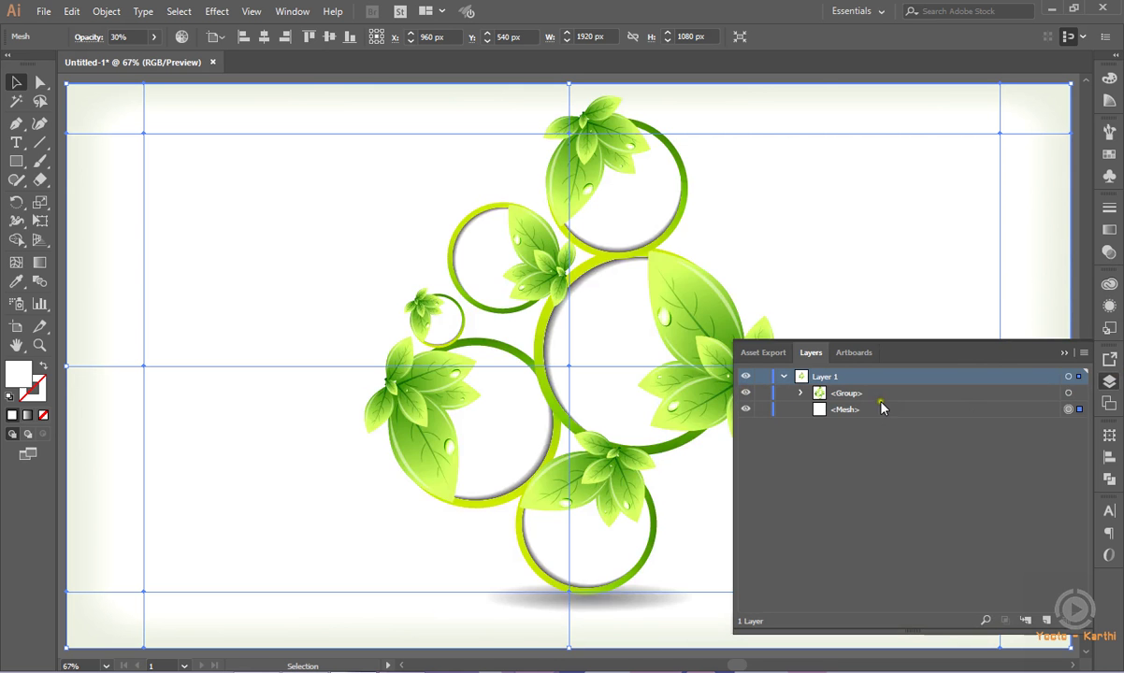
click(1062, 351)
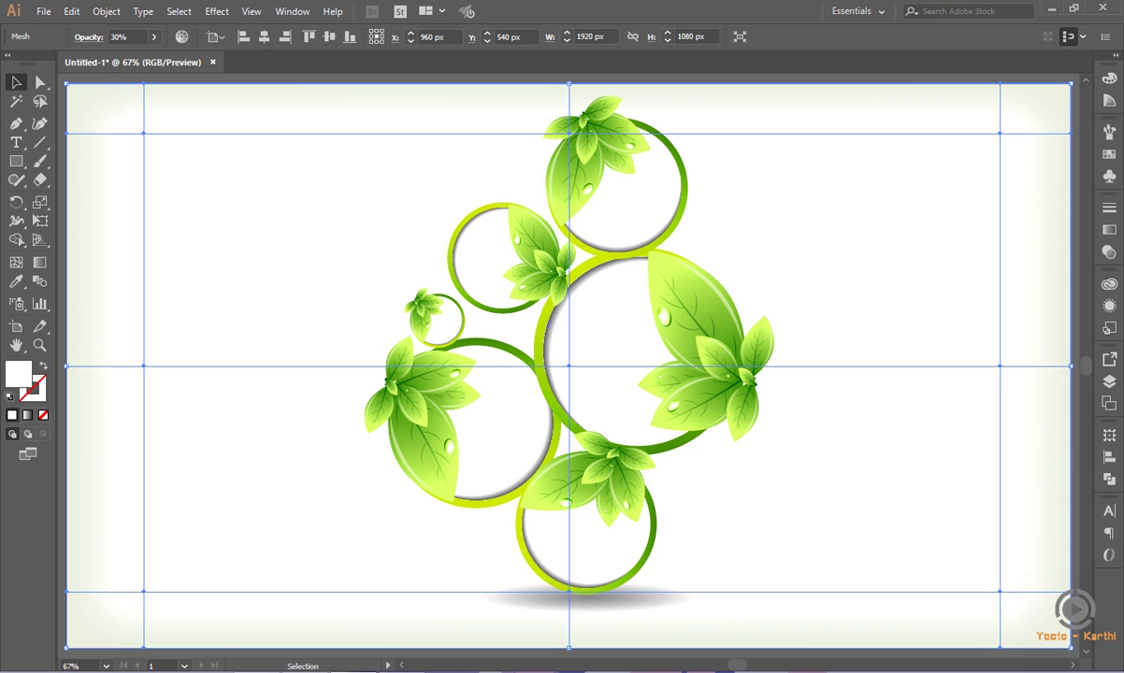
Lock both the <Group> logo and the <Mesh> background in the Layers panel
click(1109, 381)
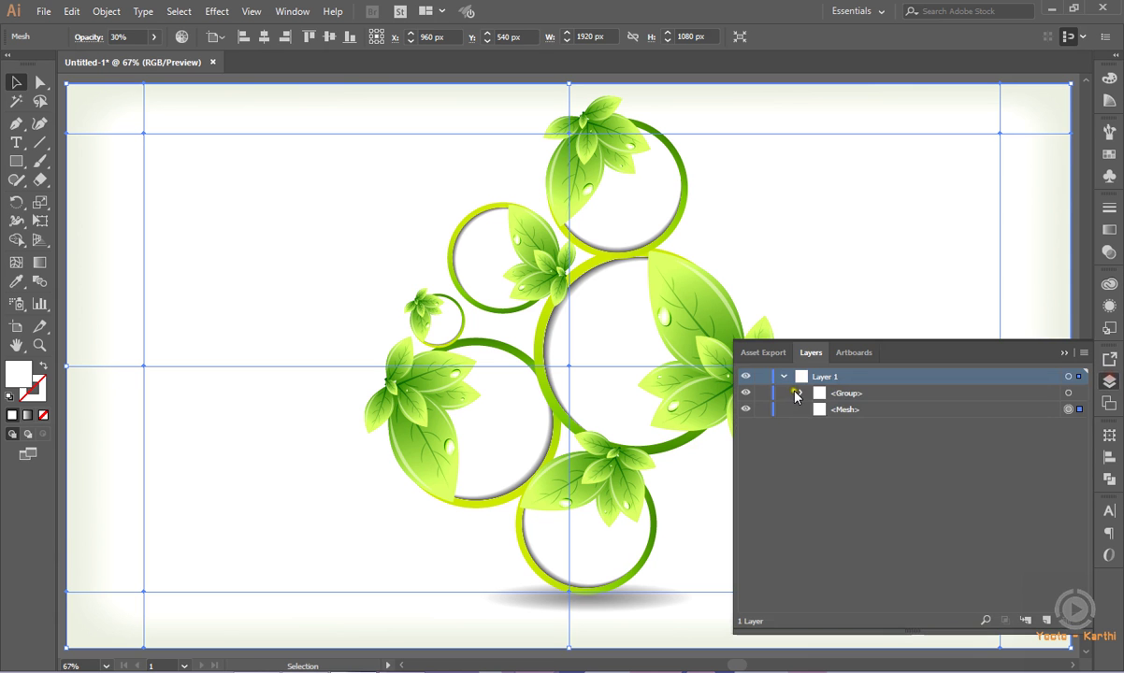
drag(761, 410, 761, 393)
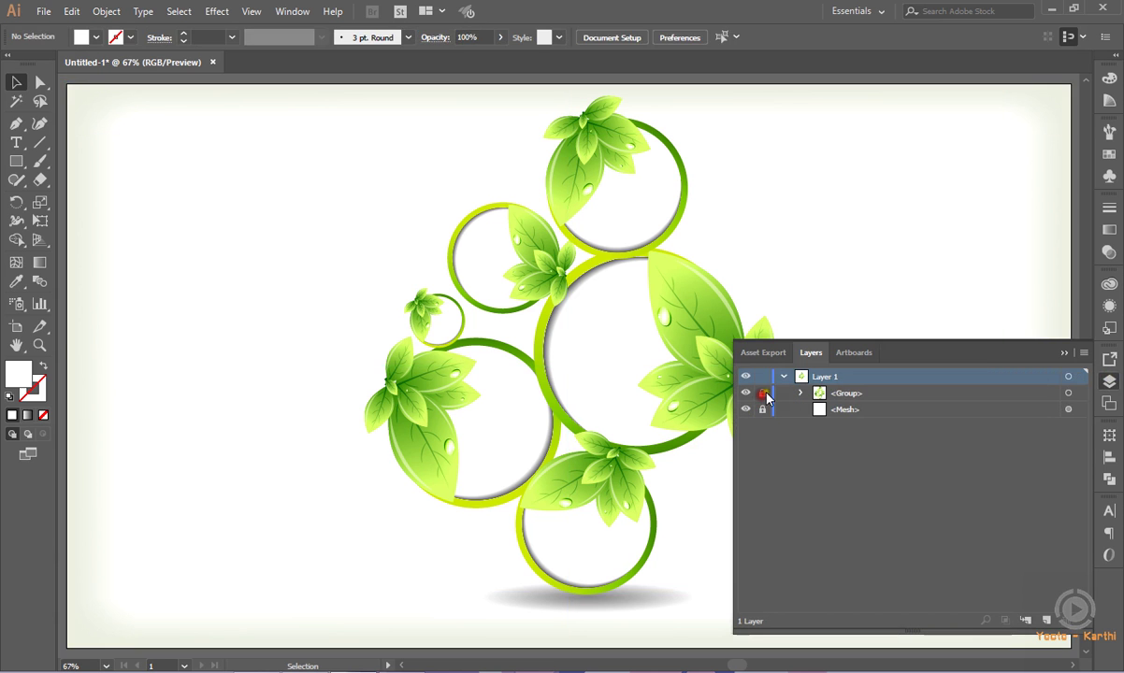
click(1058, 354)
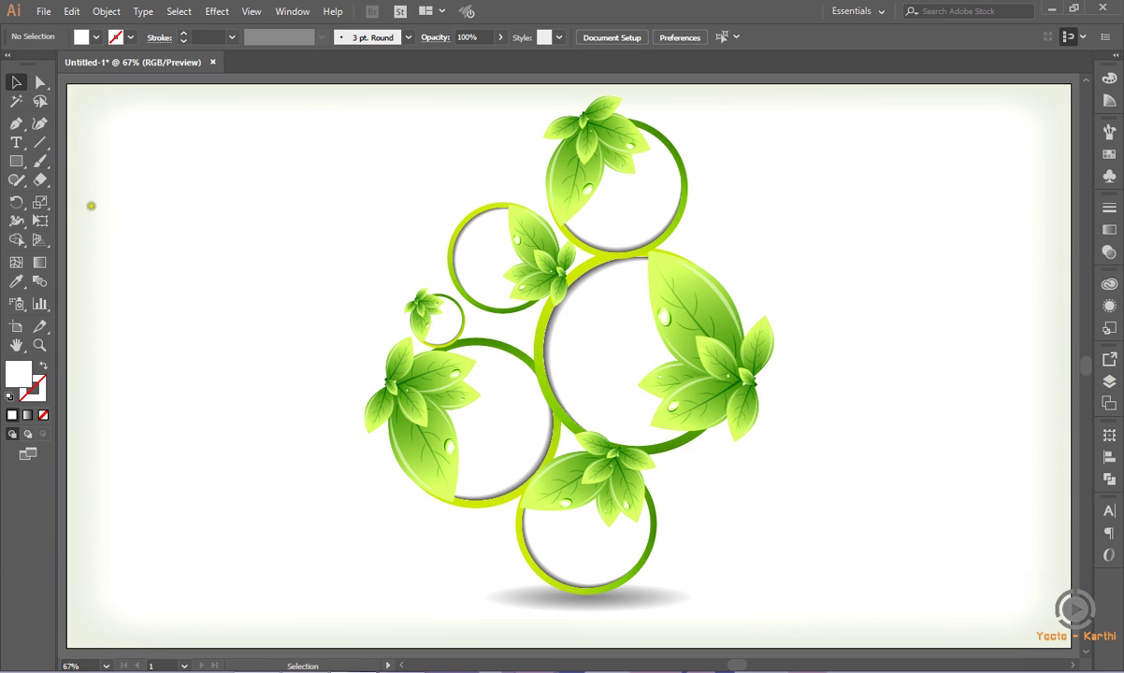
click(16, 144)
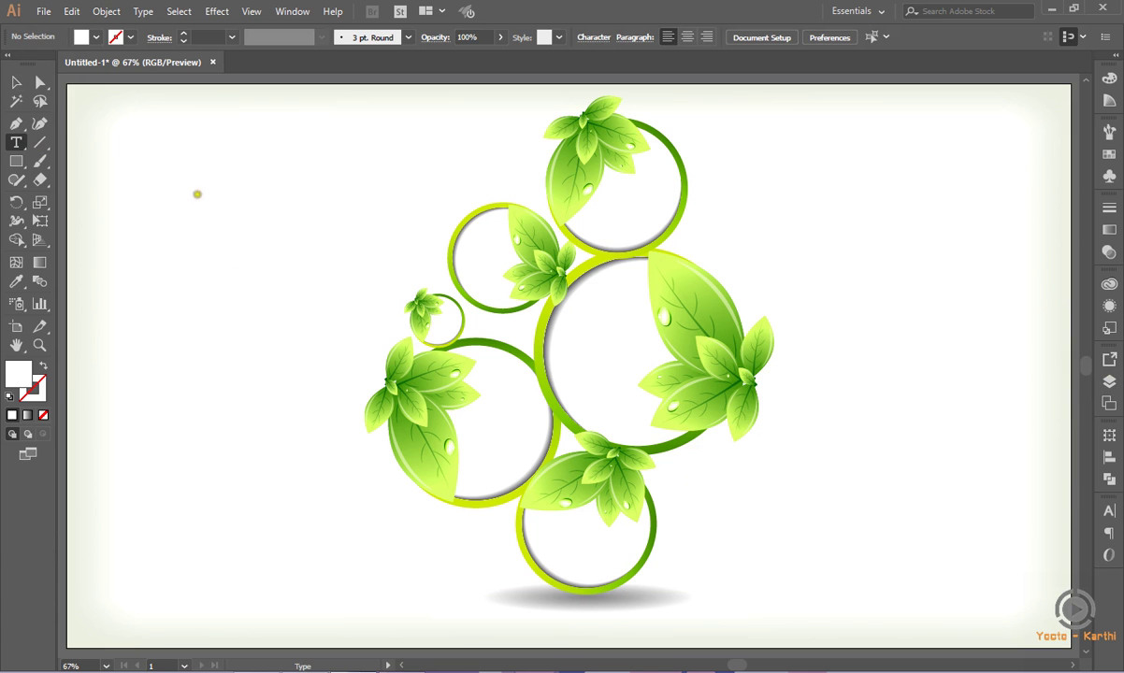
Draw an area text frame in the upper-left of the artboard and delete its placeholder text
mouse_move(132, 158)
mouse_down()
mouse_move(358, 222)
mouse_move(395, 221)
mouse_up()
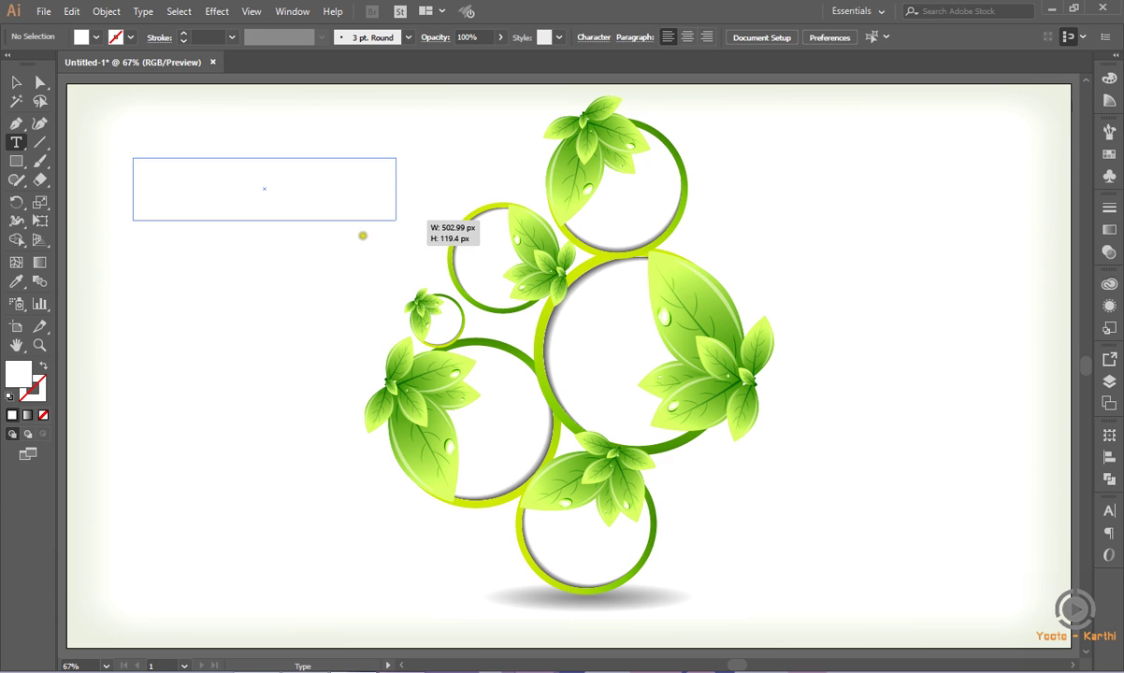
drag(363, 235, 350, 238)
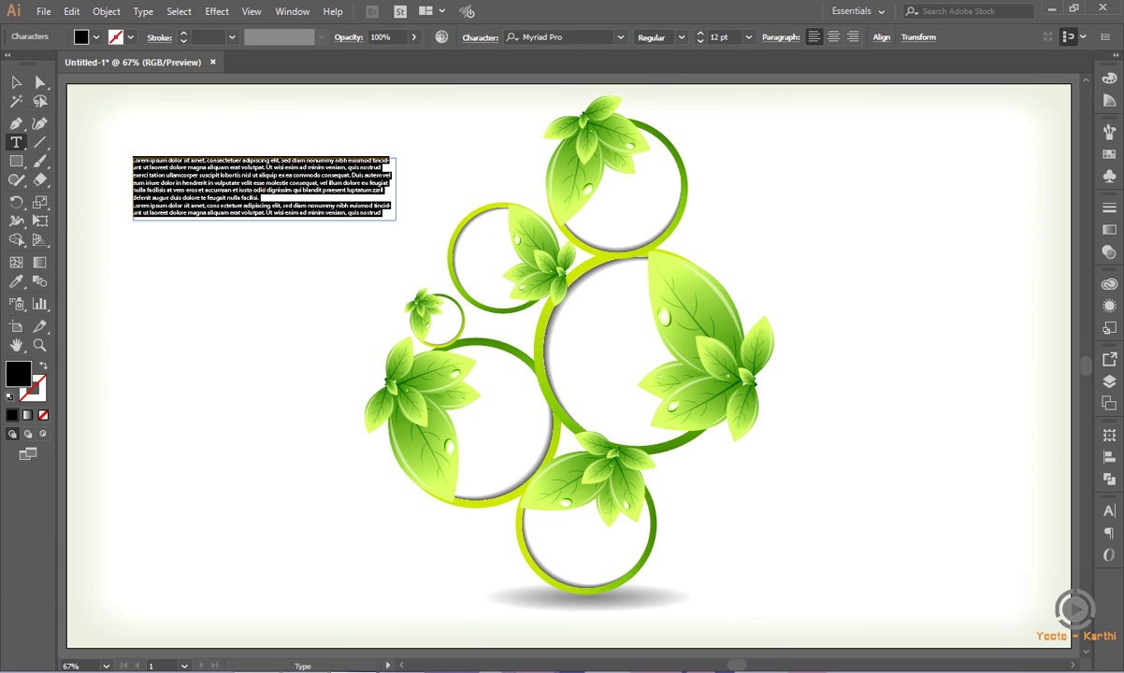
key(BackSpace)
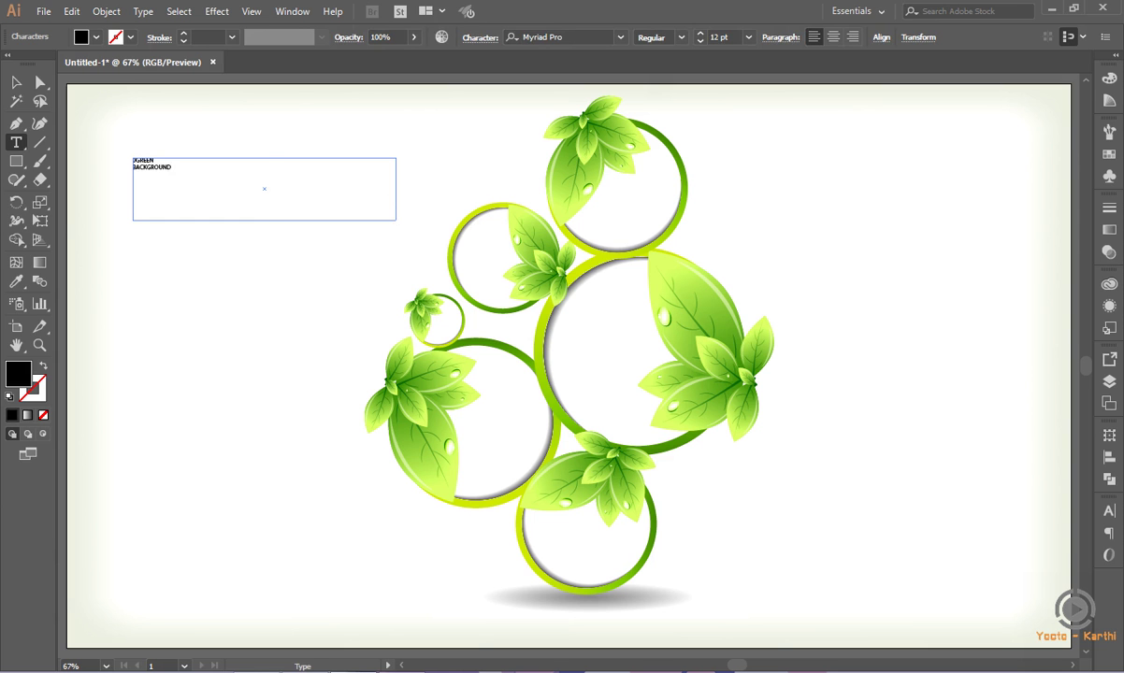
Select all the GREEN BACKGROUND text and center-align it in its frame
key(ctrl+a)
click(170, 166)
click(133, 159)
key(ctrl+a)
click(834, 38)
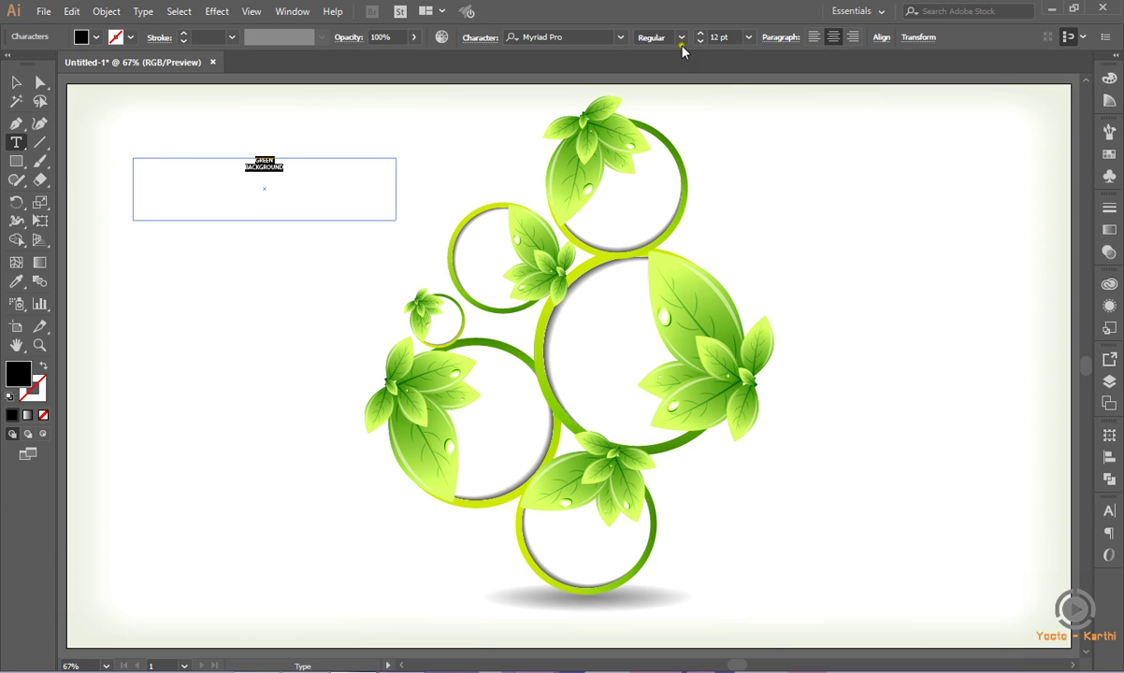
Set the text size to 72 pt, then nudge it down to 71 pt
click(748, 37)
click(765, 316)
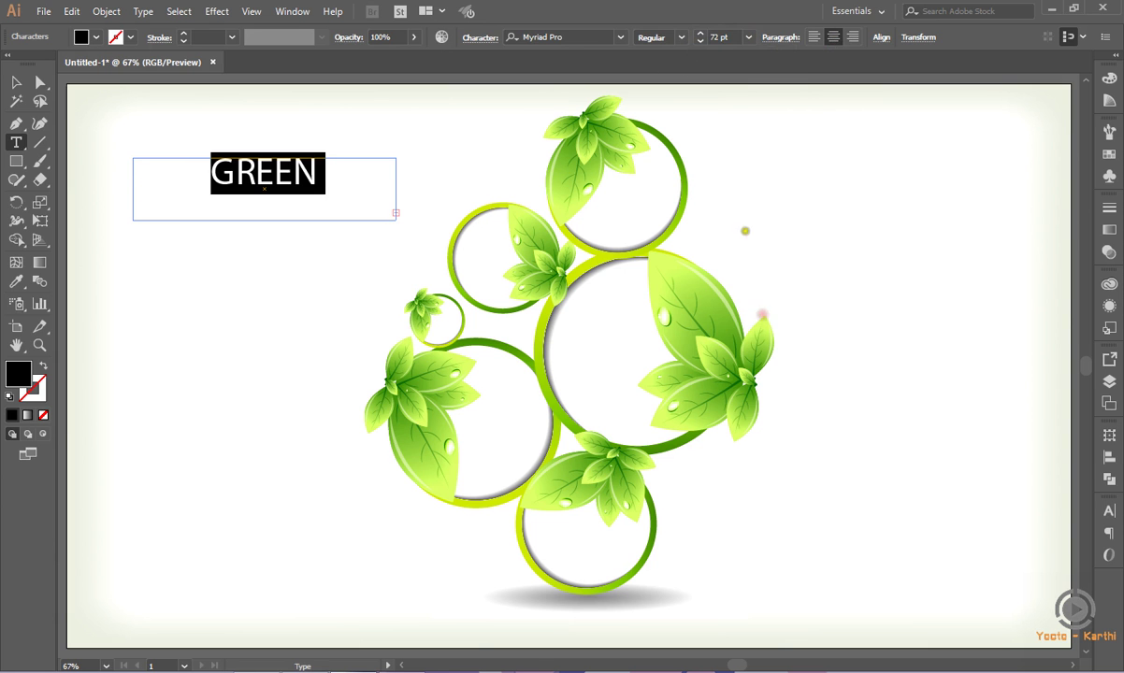
click(716, 37)
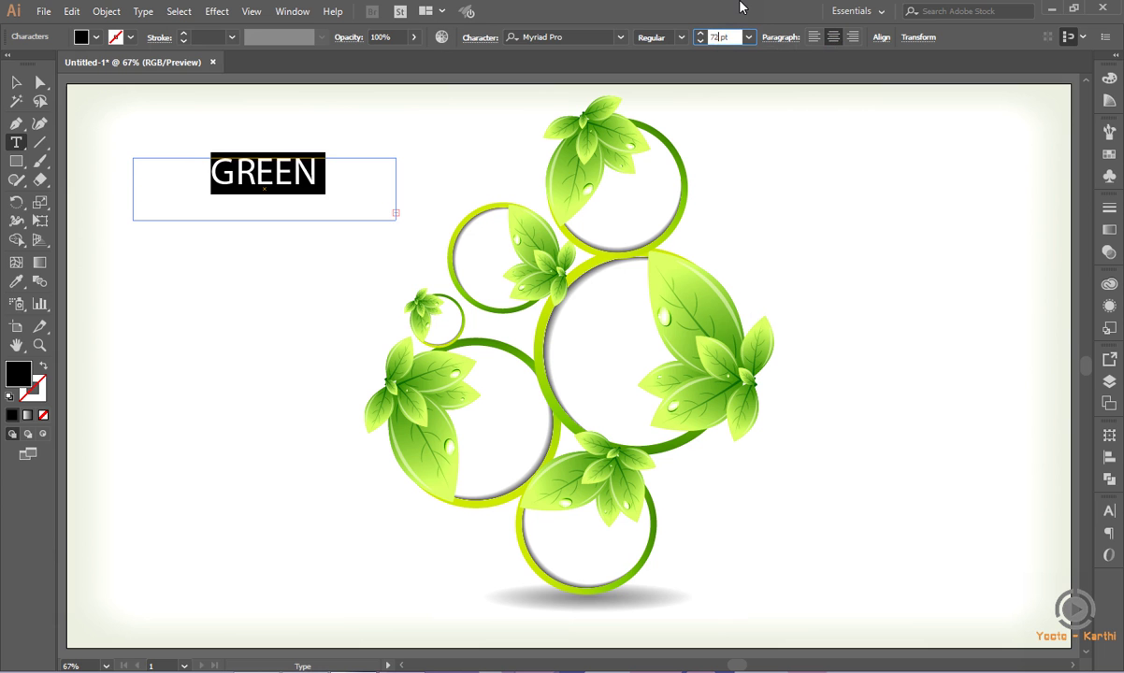
key(Down)
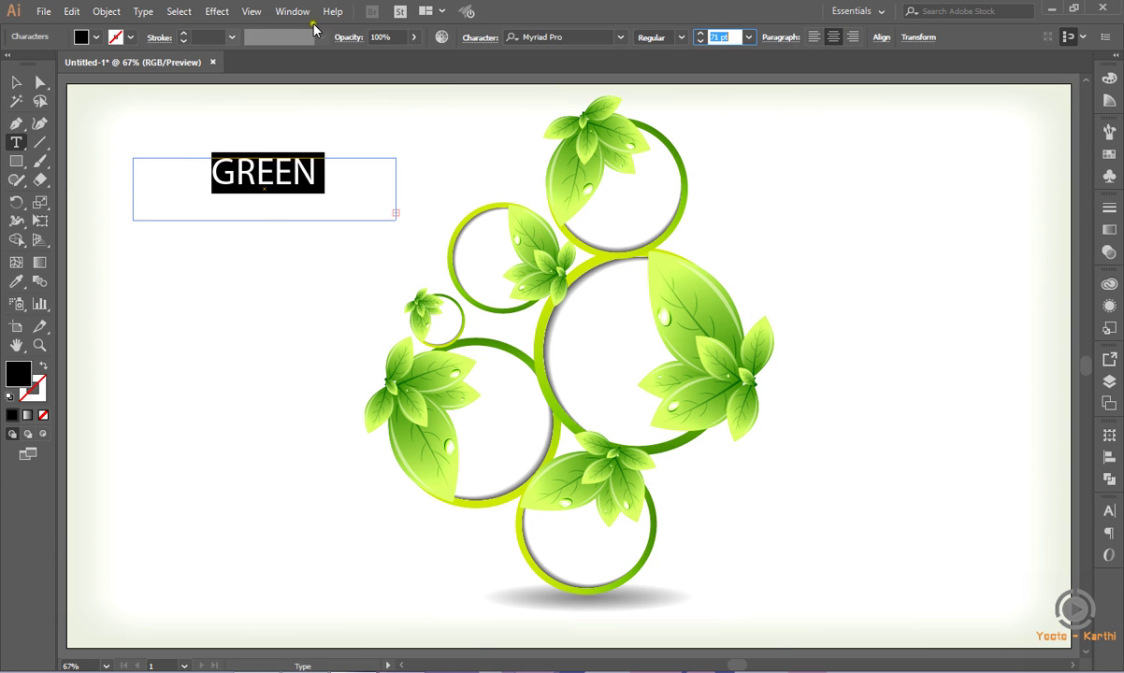
Resize the text frame's height so both GREEN and BACKGROUND lines show
click(16, 82)
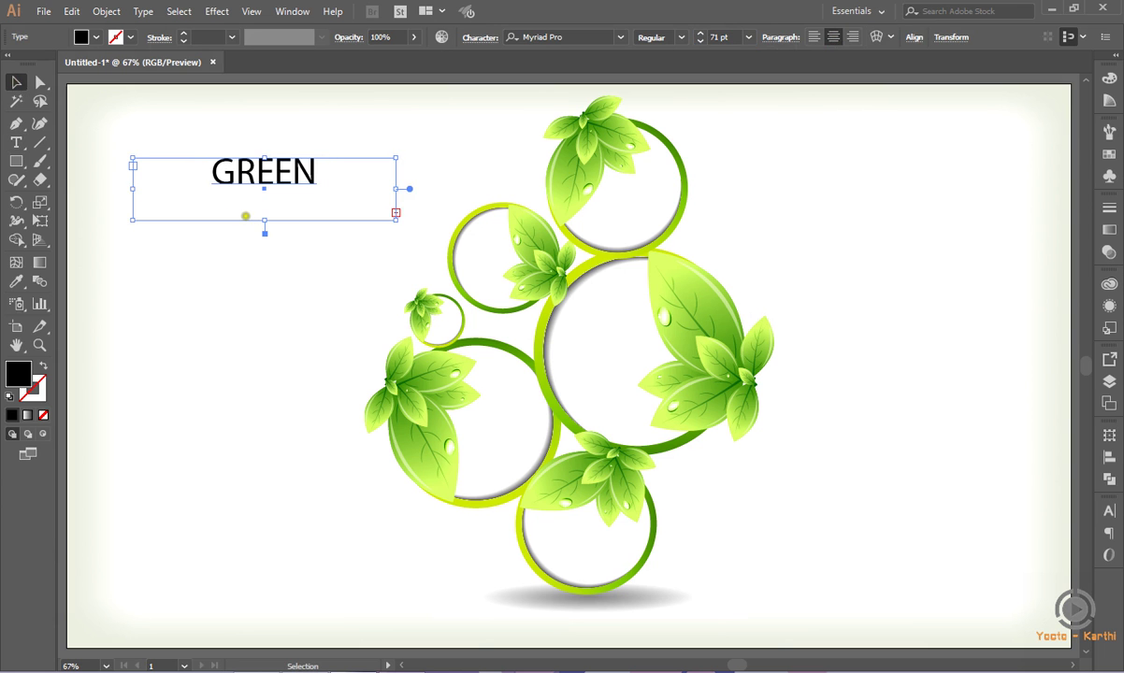
drag(264, 221, 266, 265)
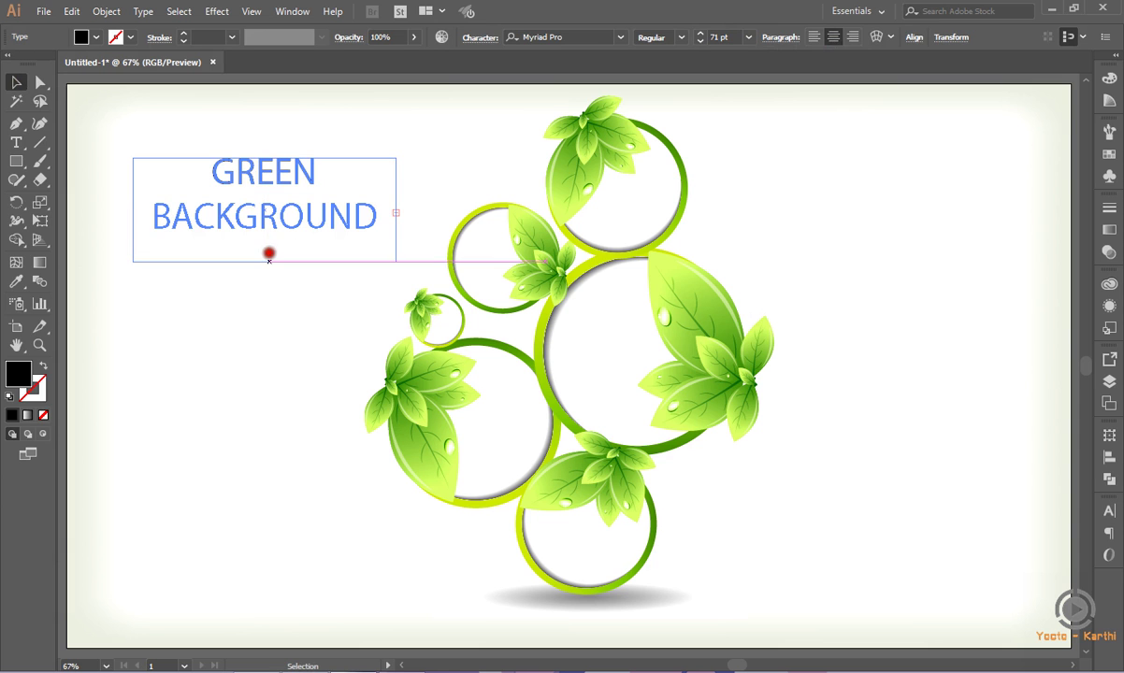
drag(266, 265, 269, 237)
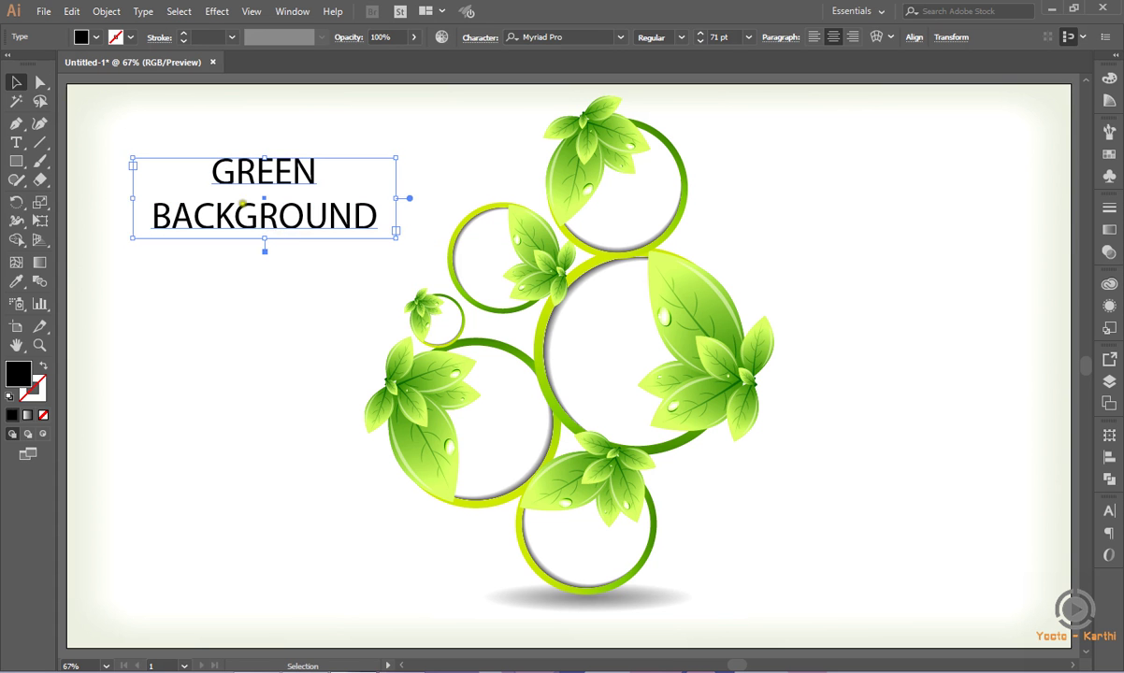
Set the word GREEN to Myriad Pro Bold, keeping BACKGROUND in Regular
click(16, 142)
click(240, 200)
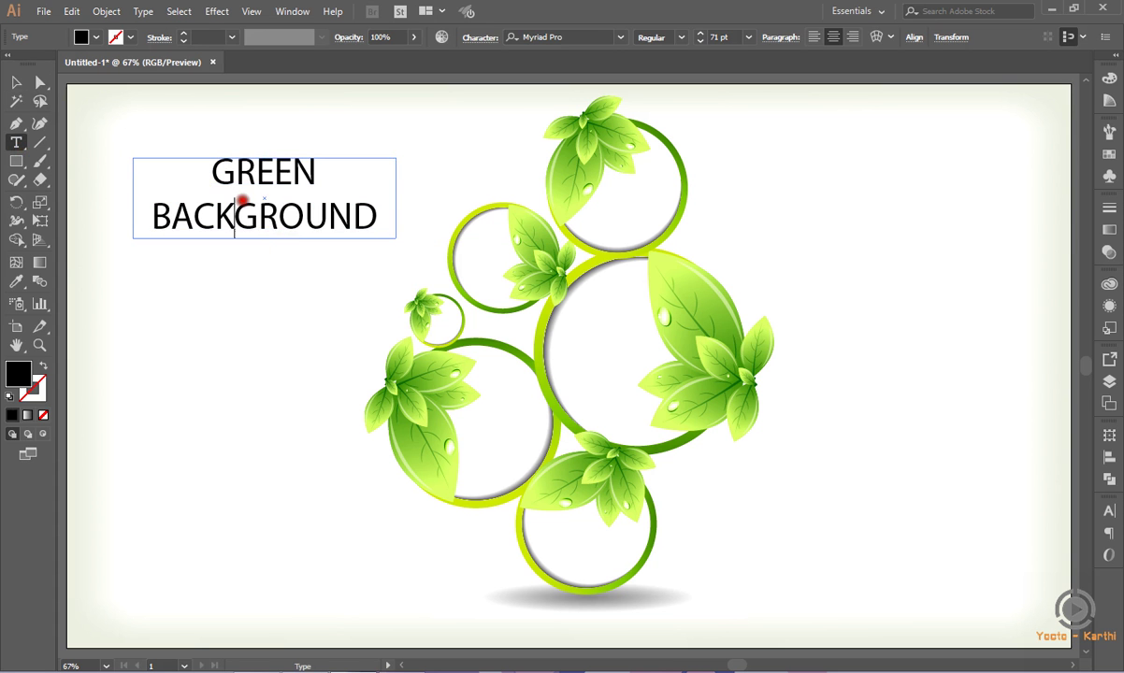
drag(213, 171, 316, 170)
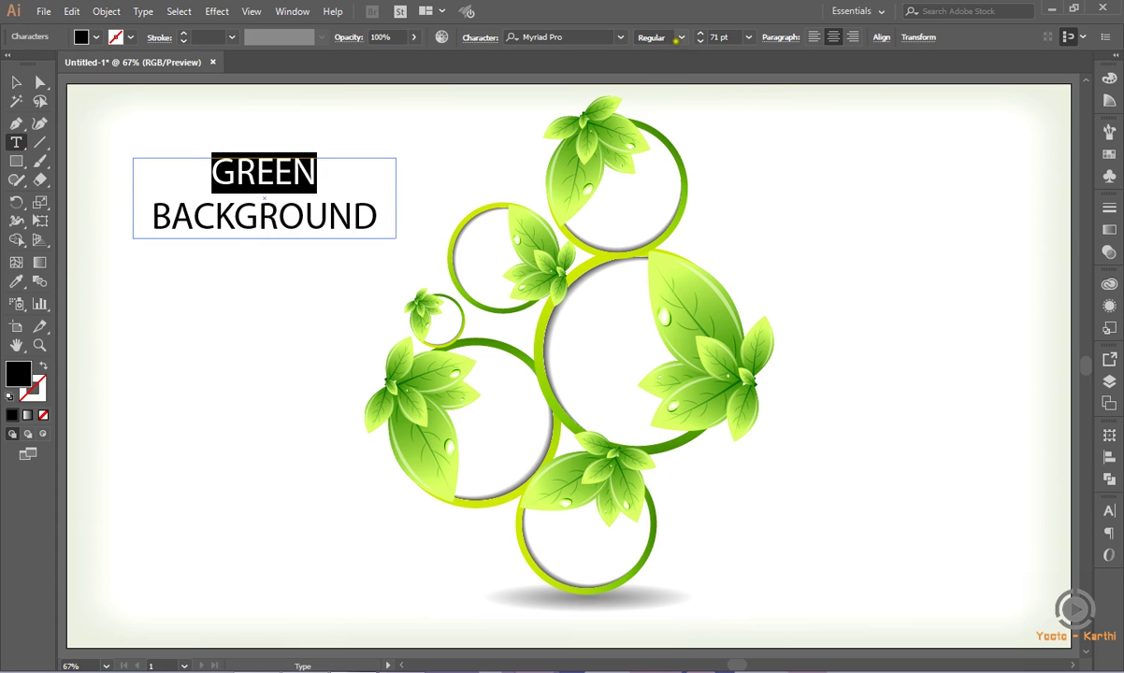
click(683, 39)
click(665, 194)
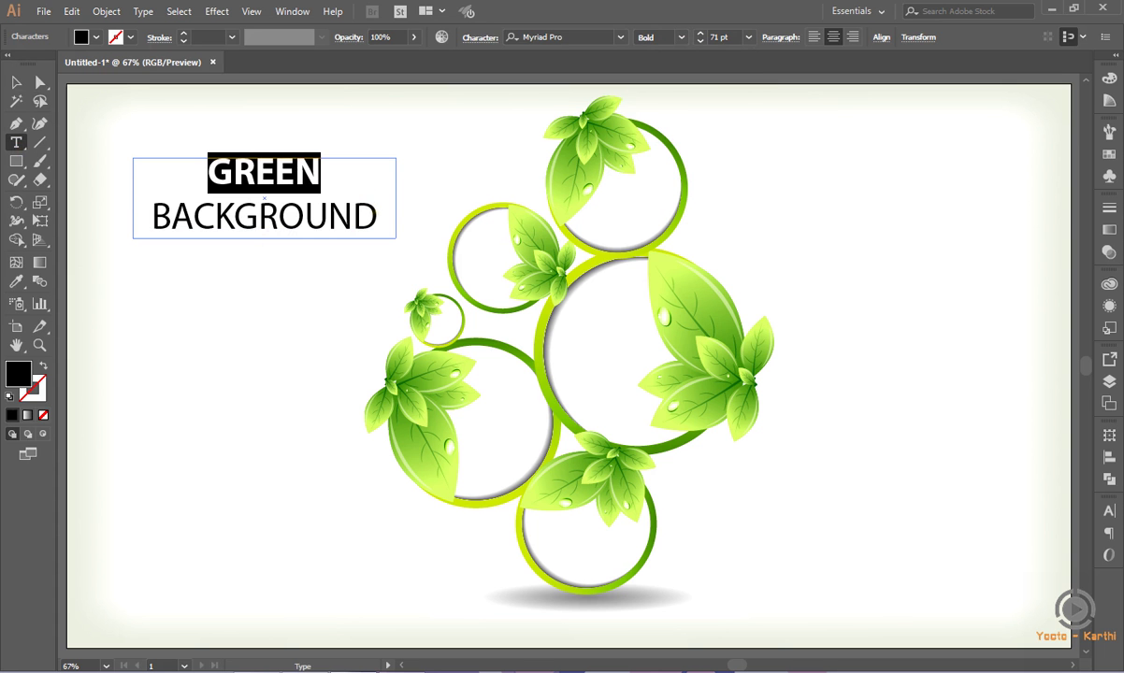
click(377, 214)
drag(377, 214, 153, 209)
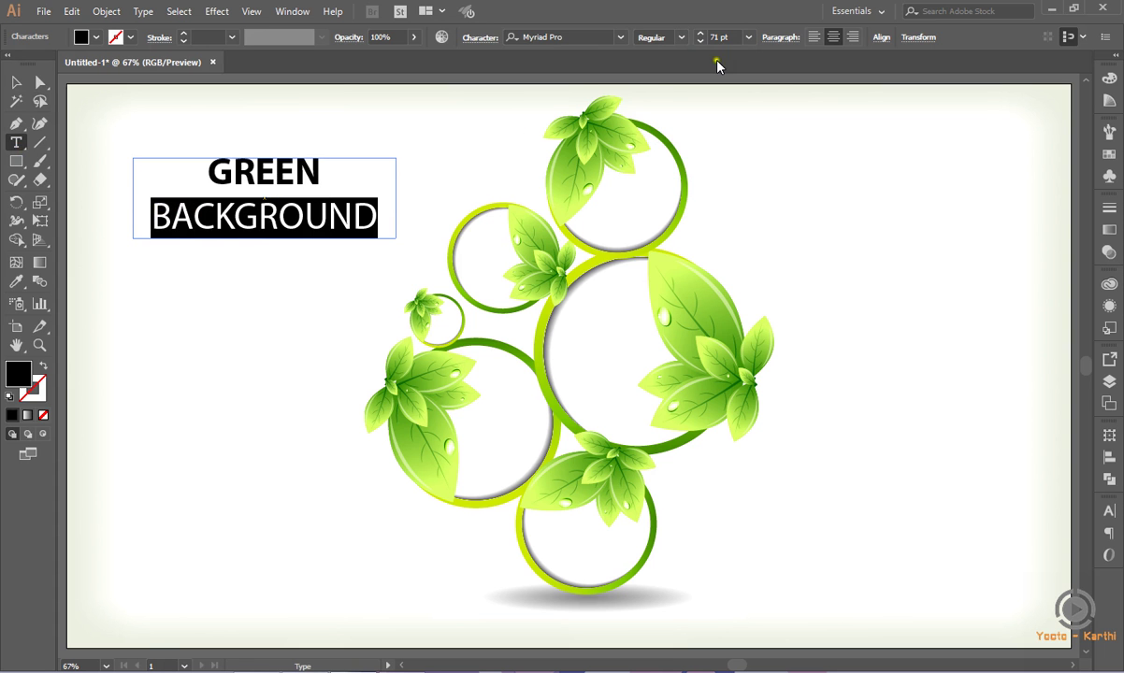
drag(321, 170, 213, 171)
click(1106, 510)
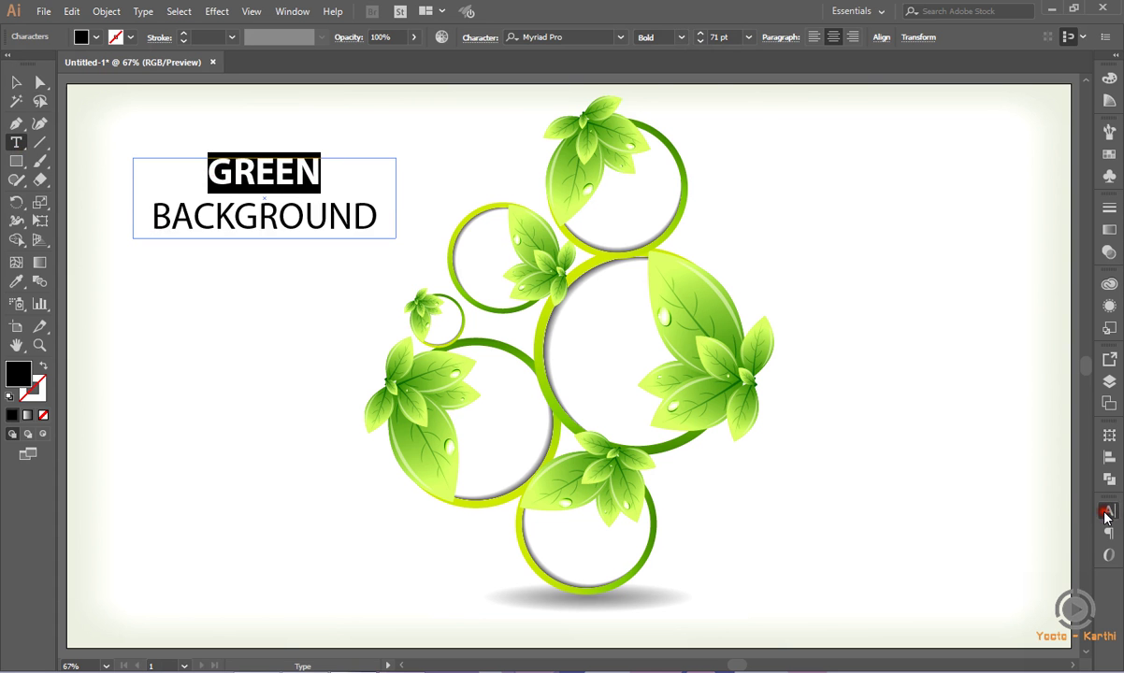
Give GREEN a tracking of 16 and widen it step by step
click(1047, 615)
text(16)
key(Return)
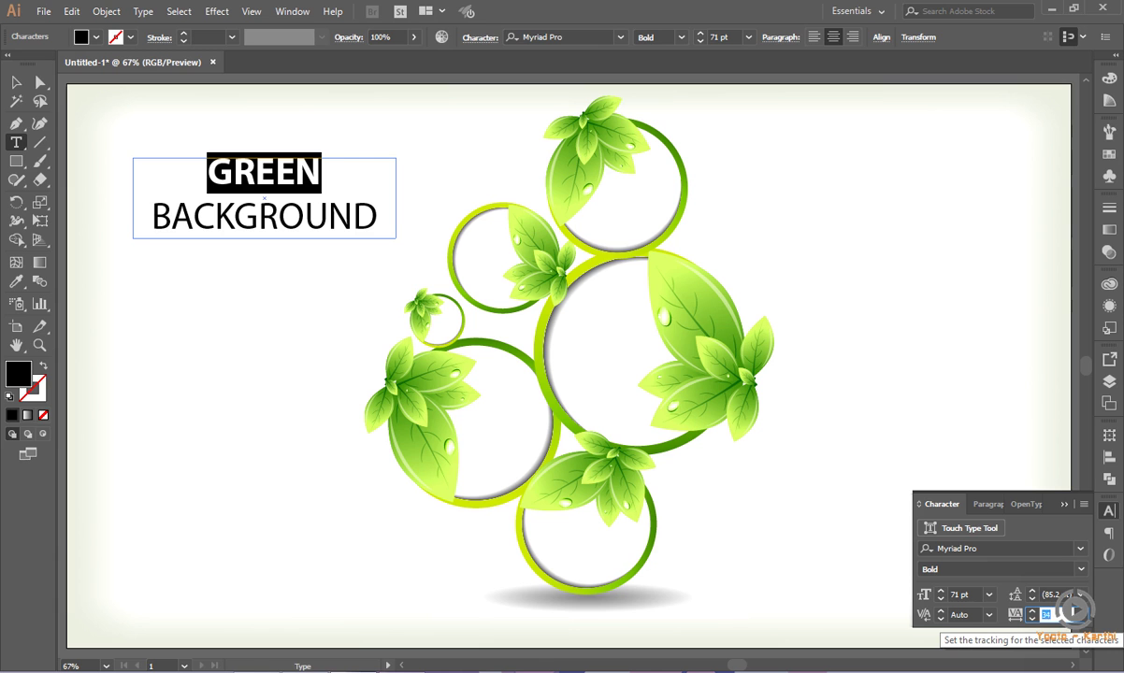
key(Up)
key(Up)
key(Up)
key(Up)
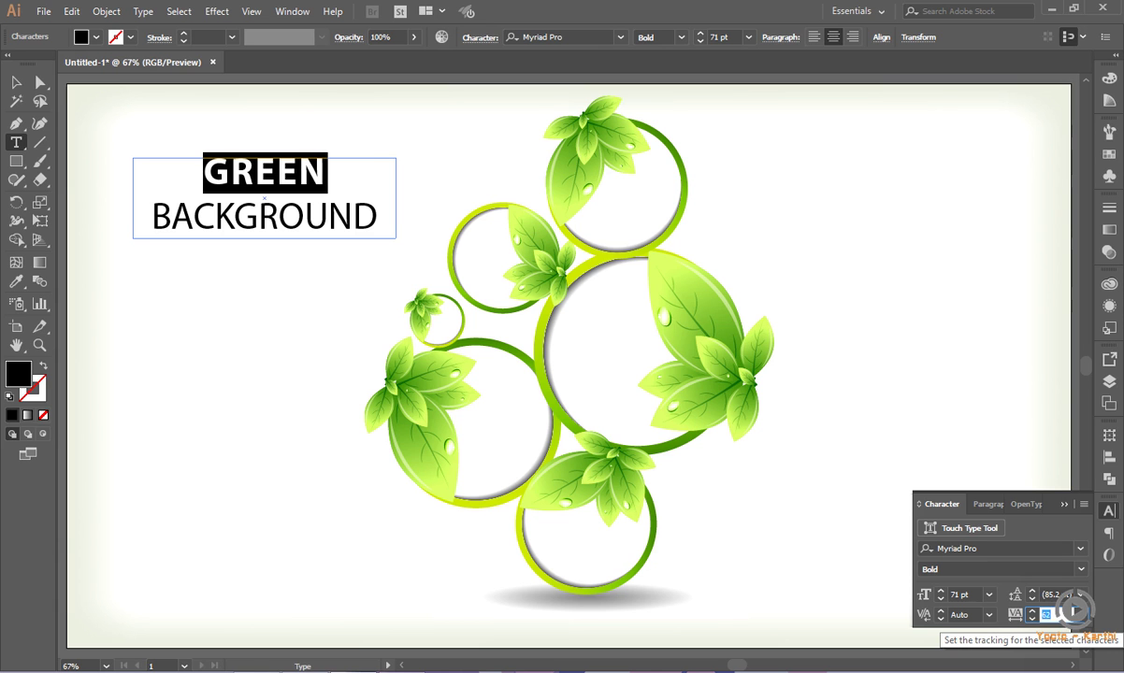
key(Up)
key(Up)
key(Up)
key(Up)
key(Up)
key(Up)
key(Up)
key(Up)
key(Up)
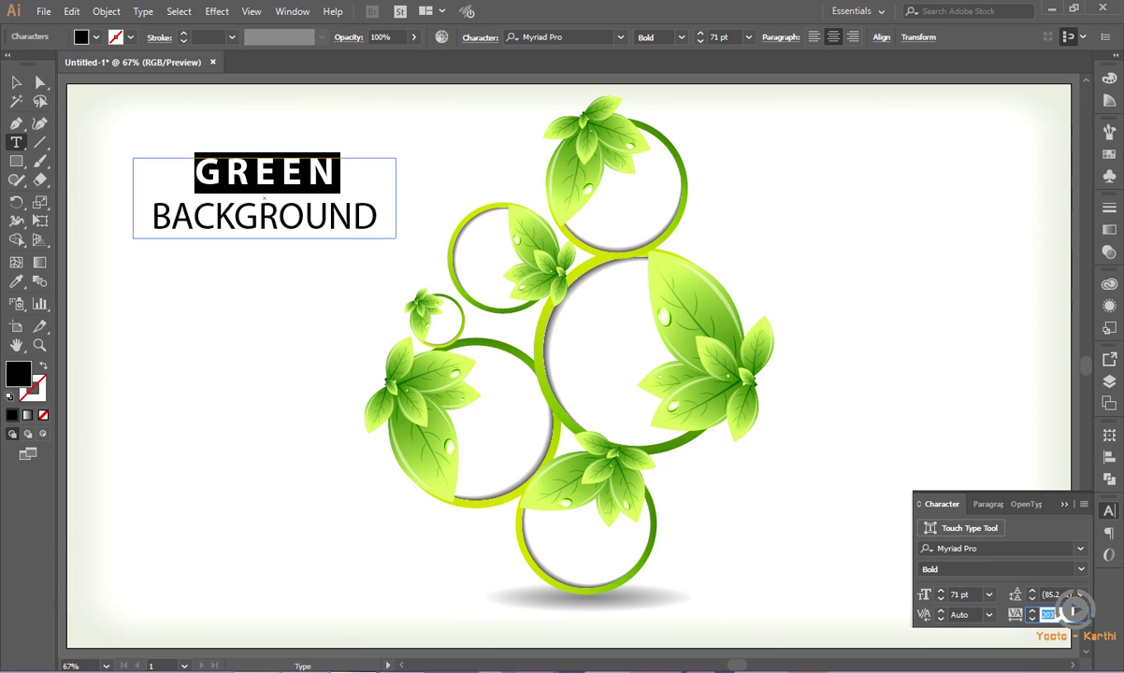
key(Up)
key(Up)
key(Up)
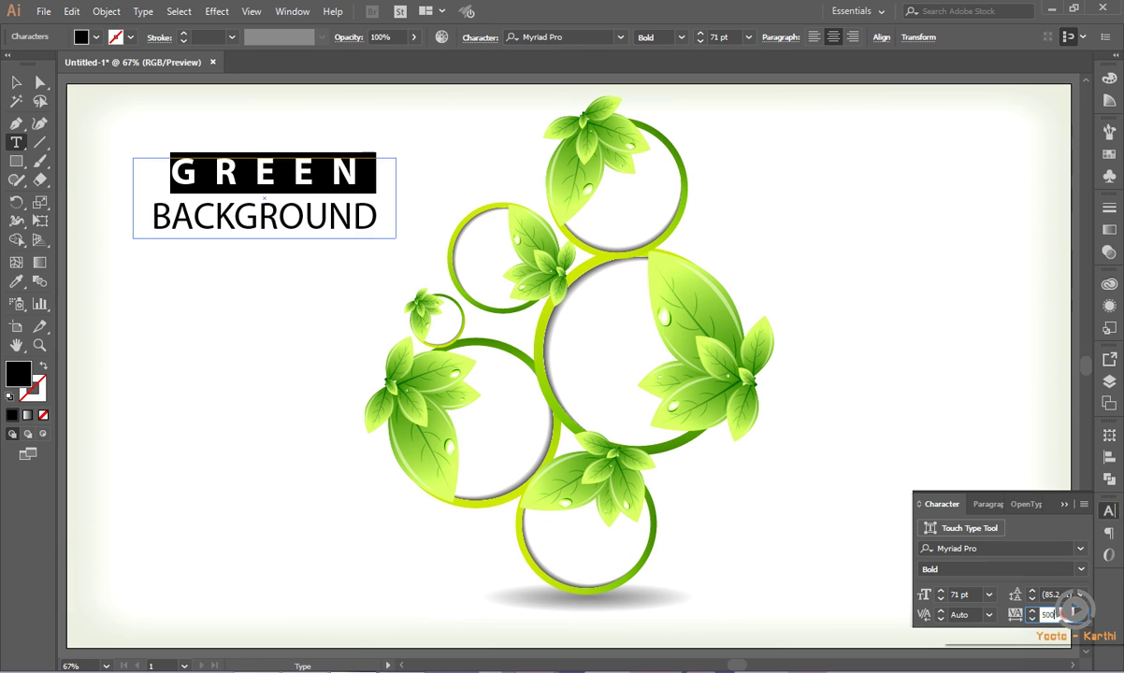
Settle GREEN's tracking at 700 after trying 600
click(1045, 614)
text(8)
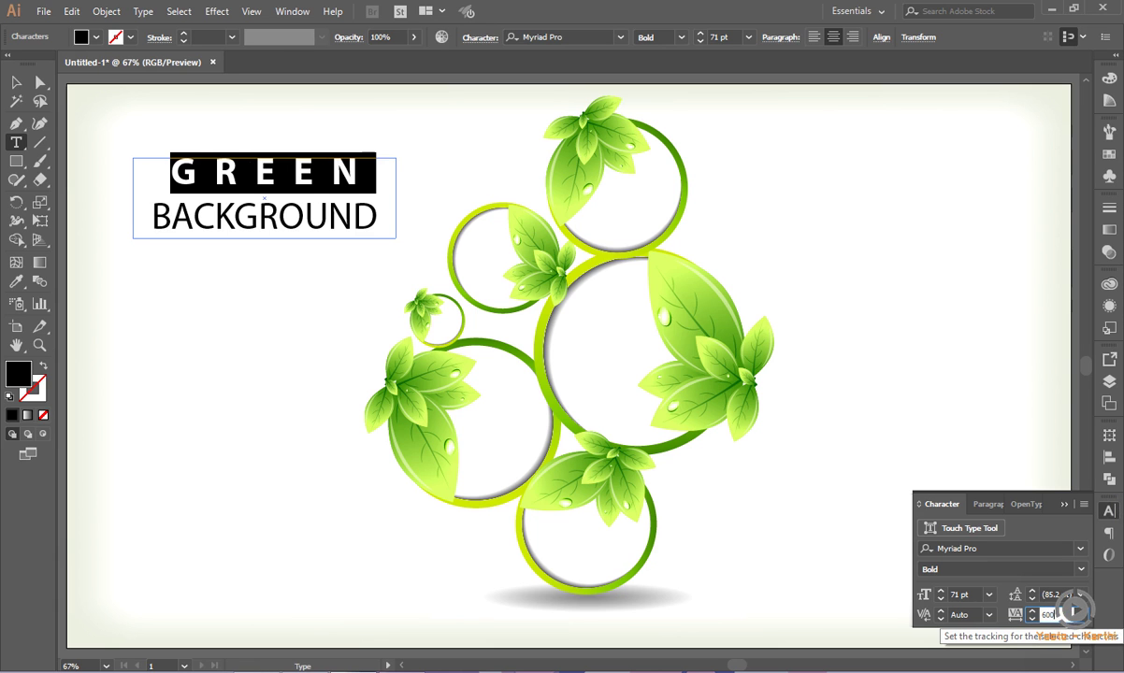
key(Return)
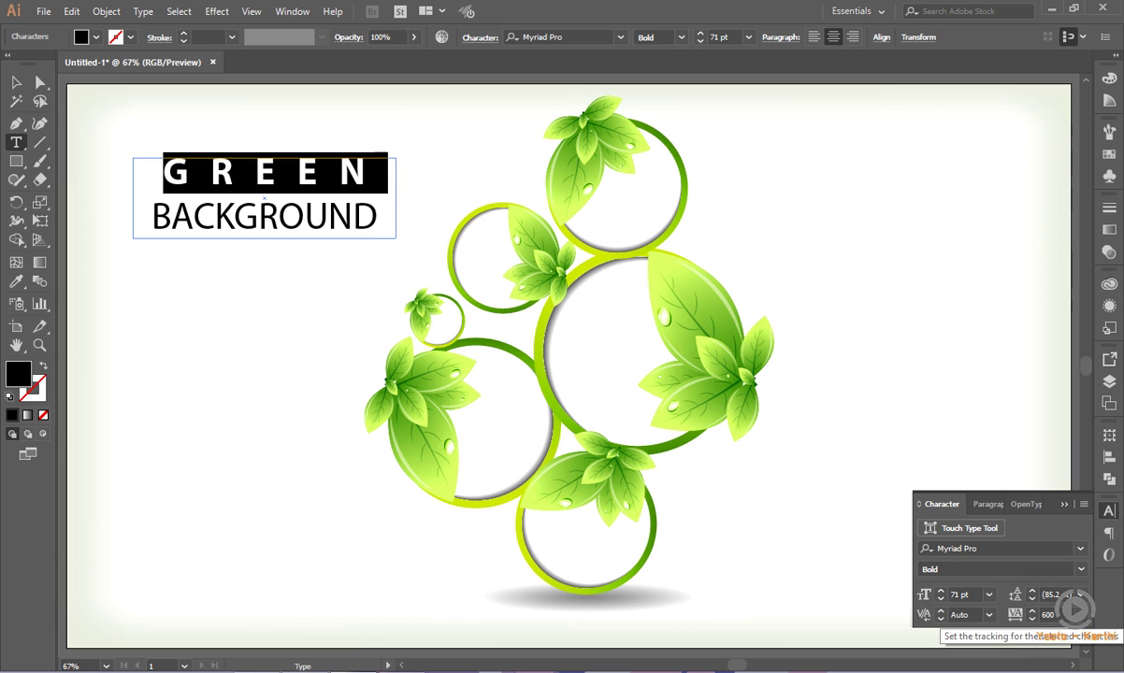
click(1046, 614)
text(700)
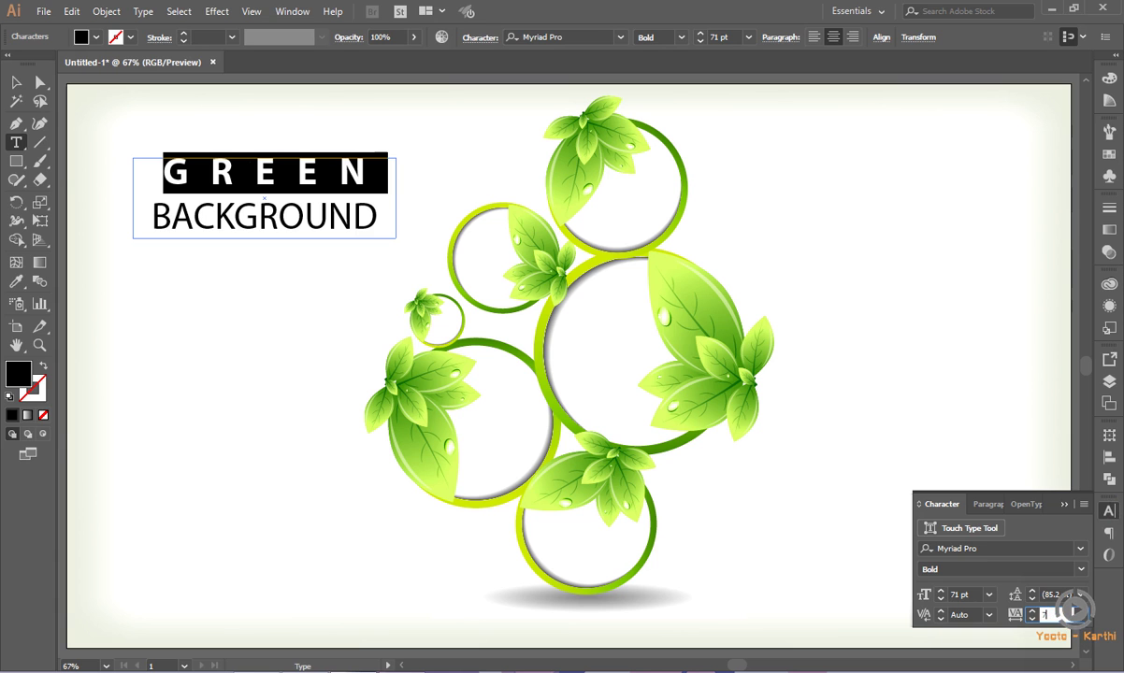
key(Return)
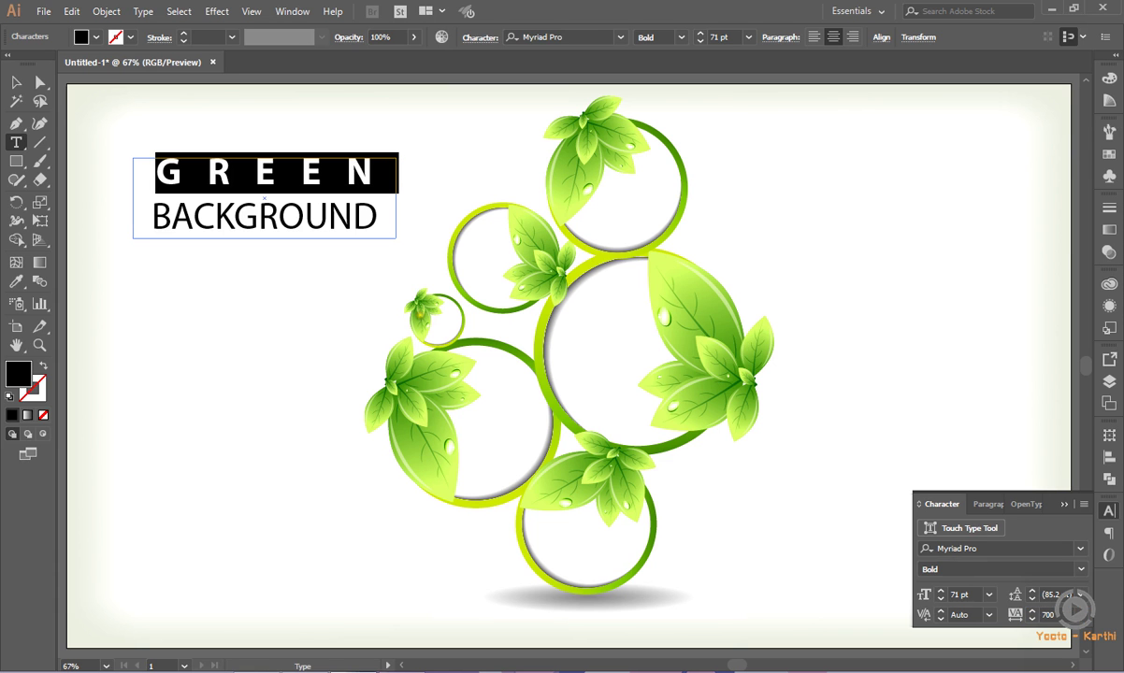
click(16, 83)
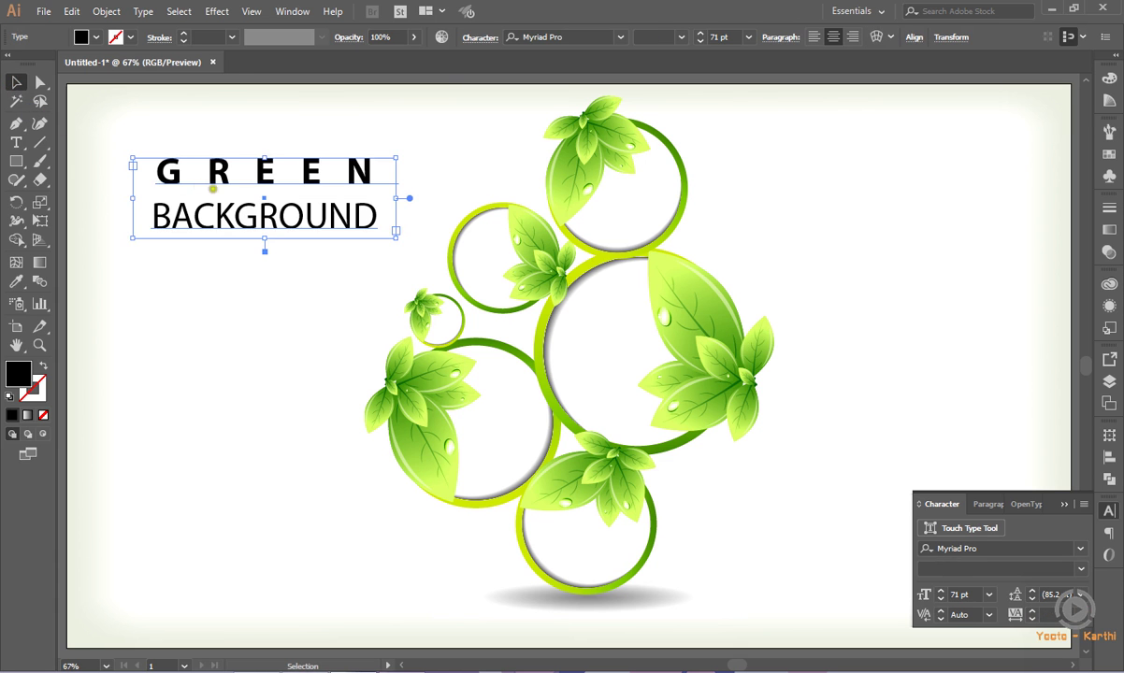
Enlarge GREEN to 75 pt and move the title block down and right
click(16, 143)
drag(157, 170, 379, 171)
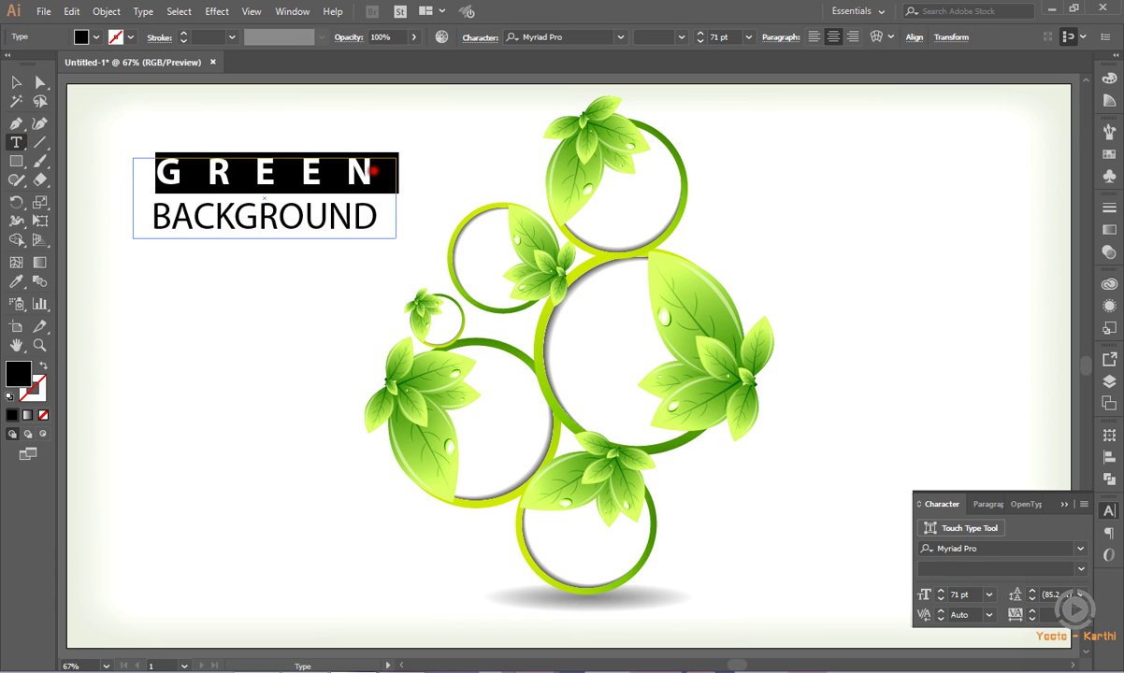
click(716, 36)
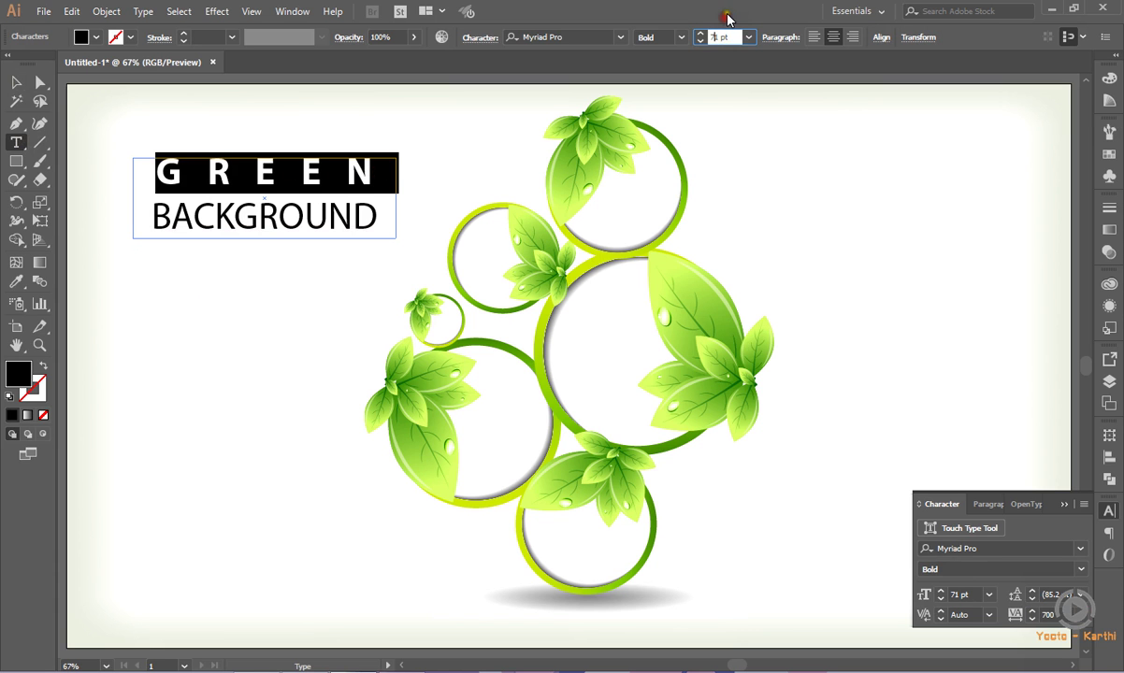
key(Up)
key(Up)
key(Up)
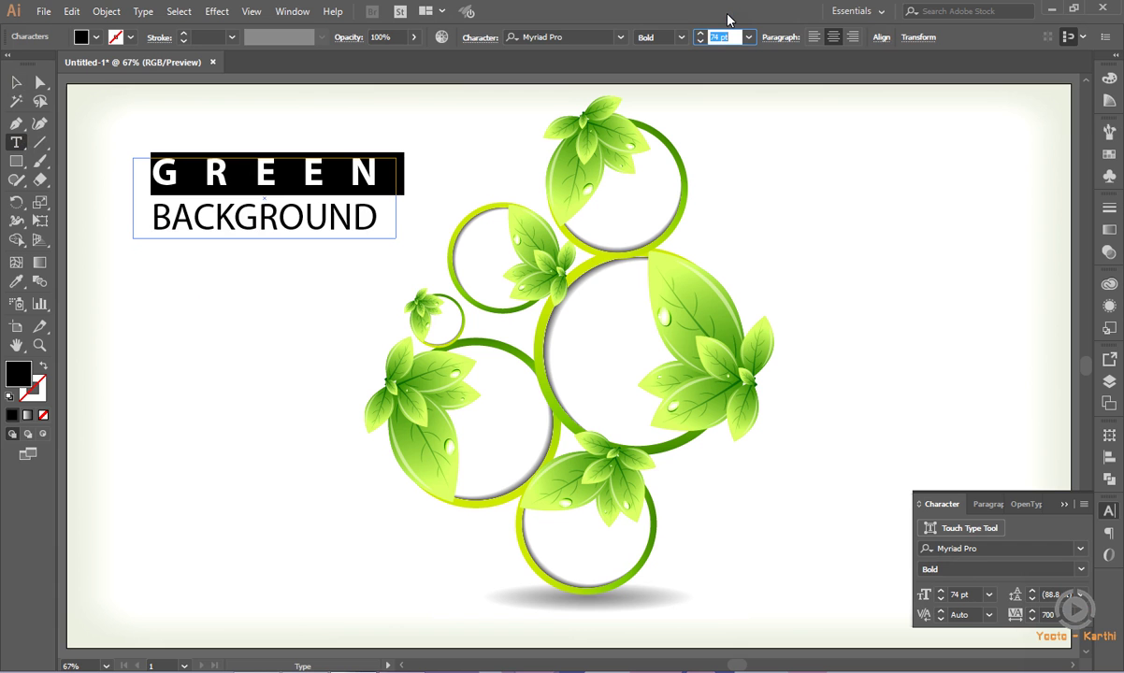
key(Up)
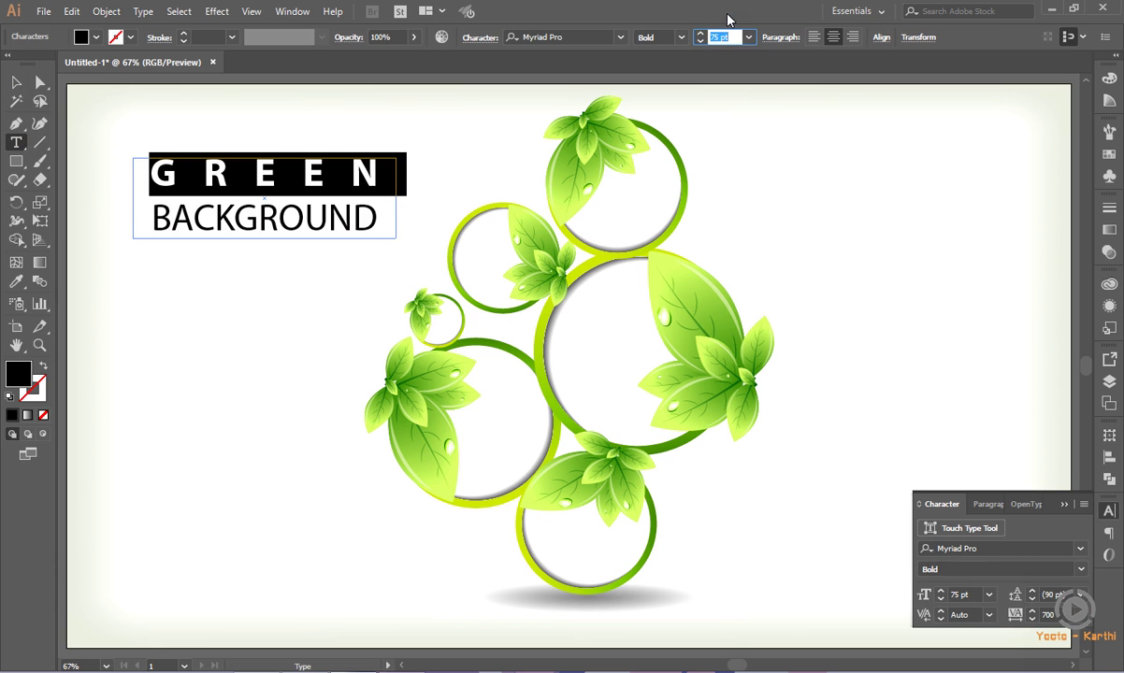
key(Escape)
click(241, 280)
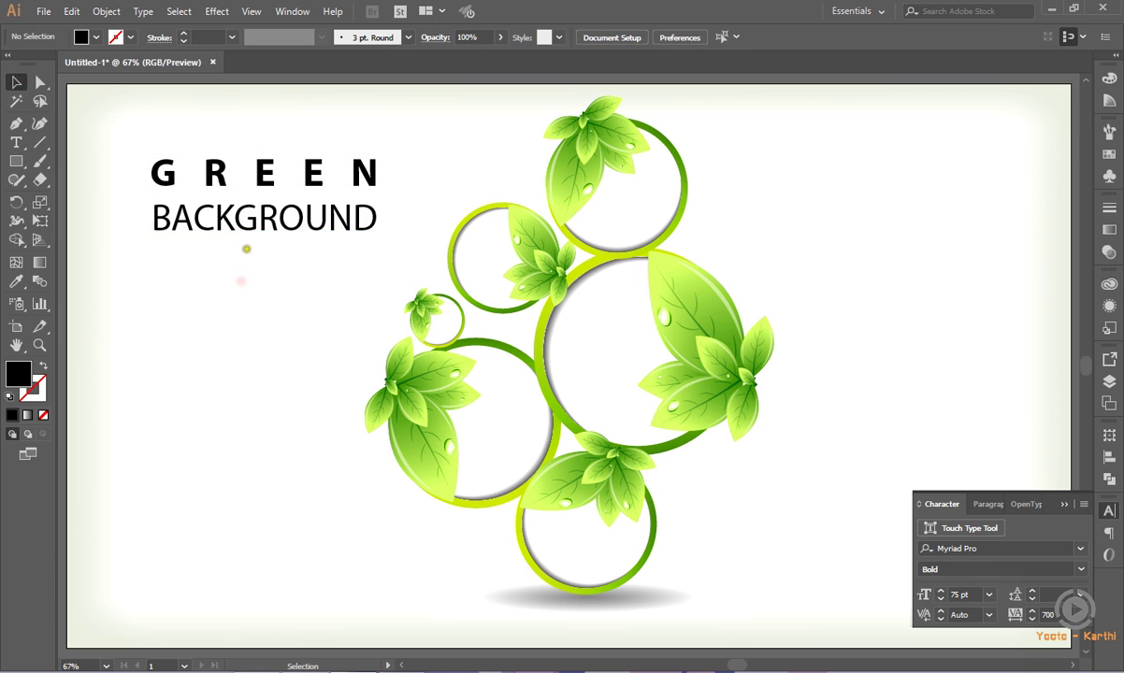
drag(248, 233, 264, 268)
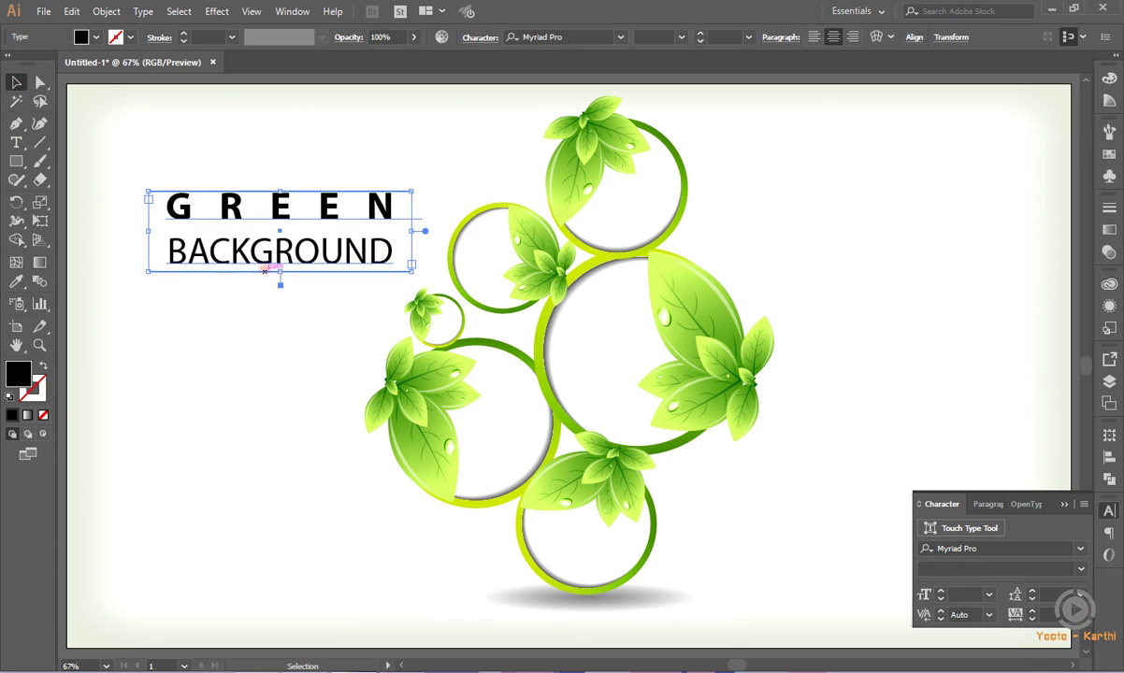
Expand the GREEN BACKGROUND text into outlines and ungroup the letters
click(242, 145)
click(232, 196)
click(103, 12)
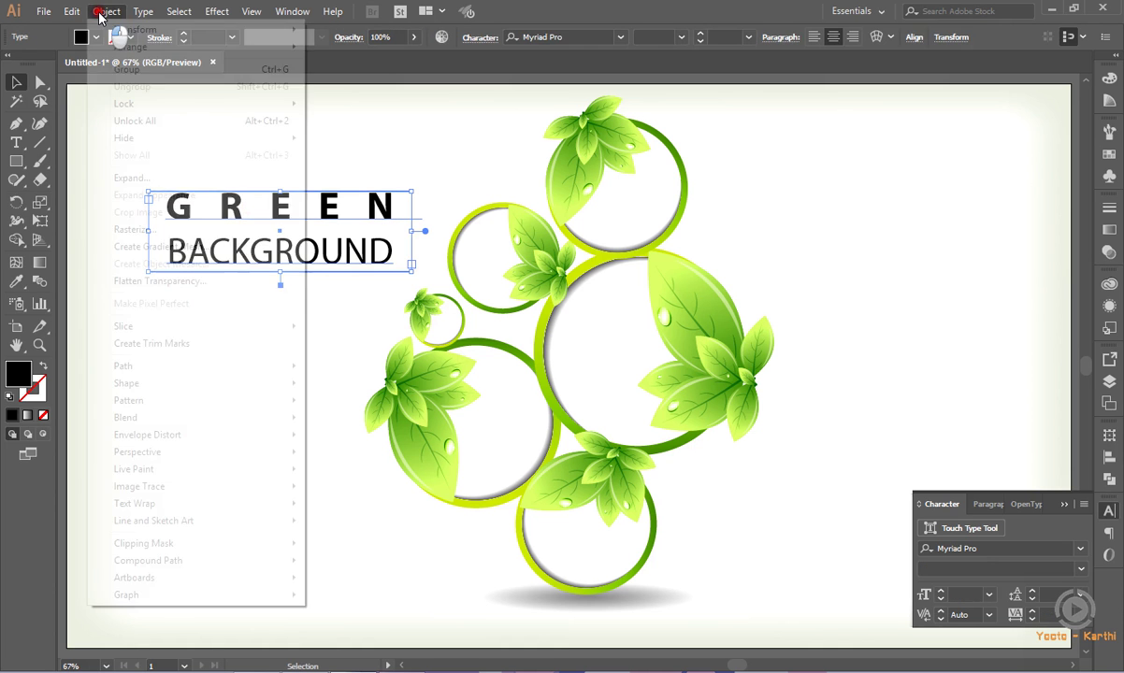
click(152, 179)
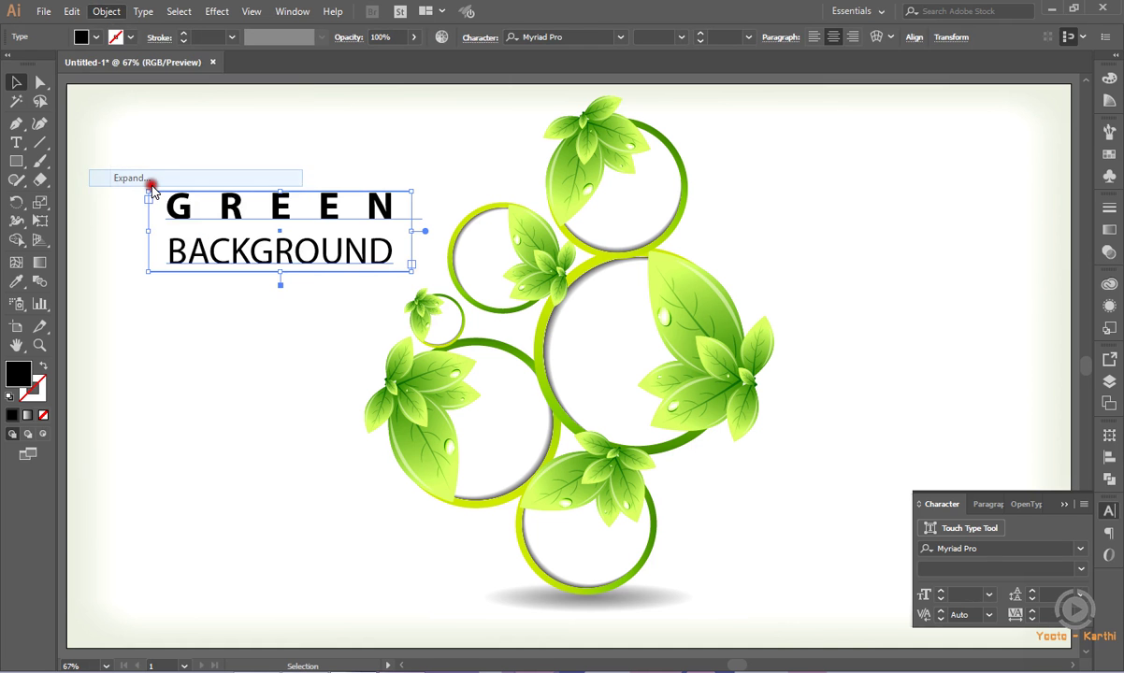
click(519, 432)
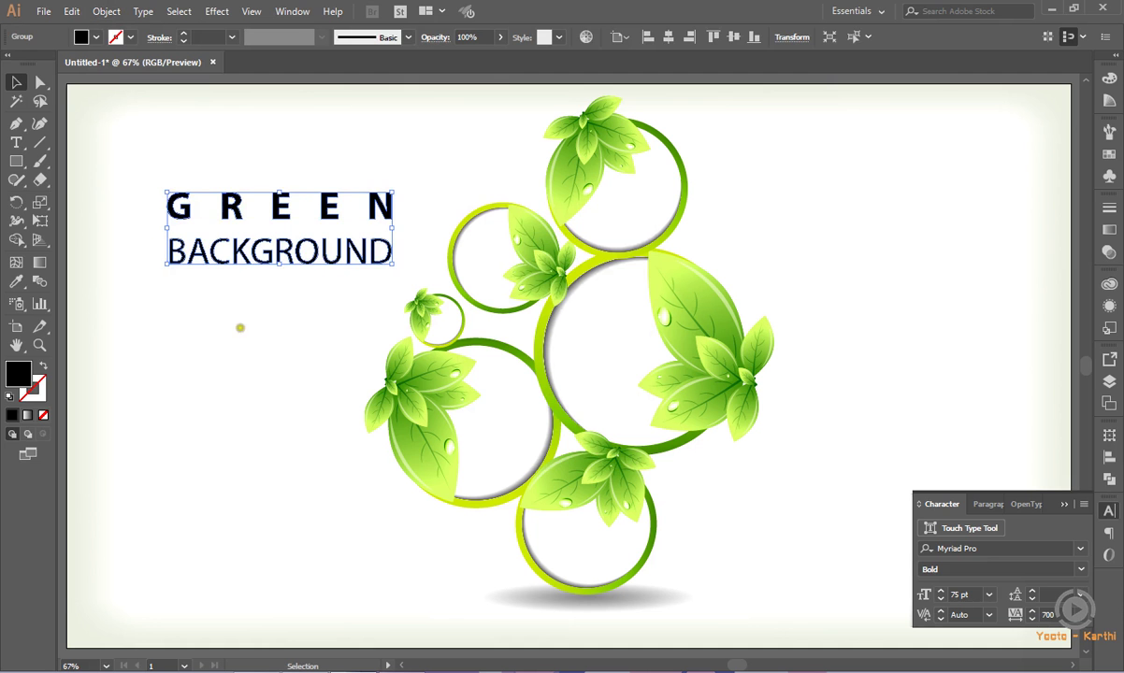
right_click(237, 251)
click(277, 387)
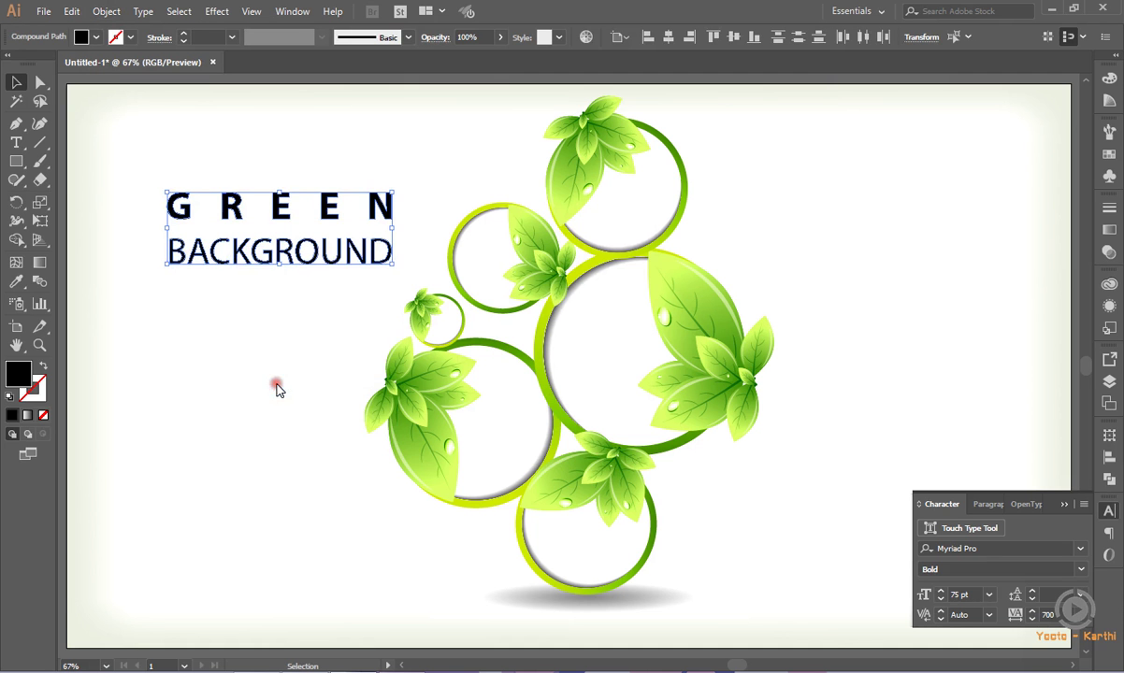
Group all the BACKGROUND letters into one object
click(243, 286)
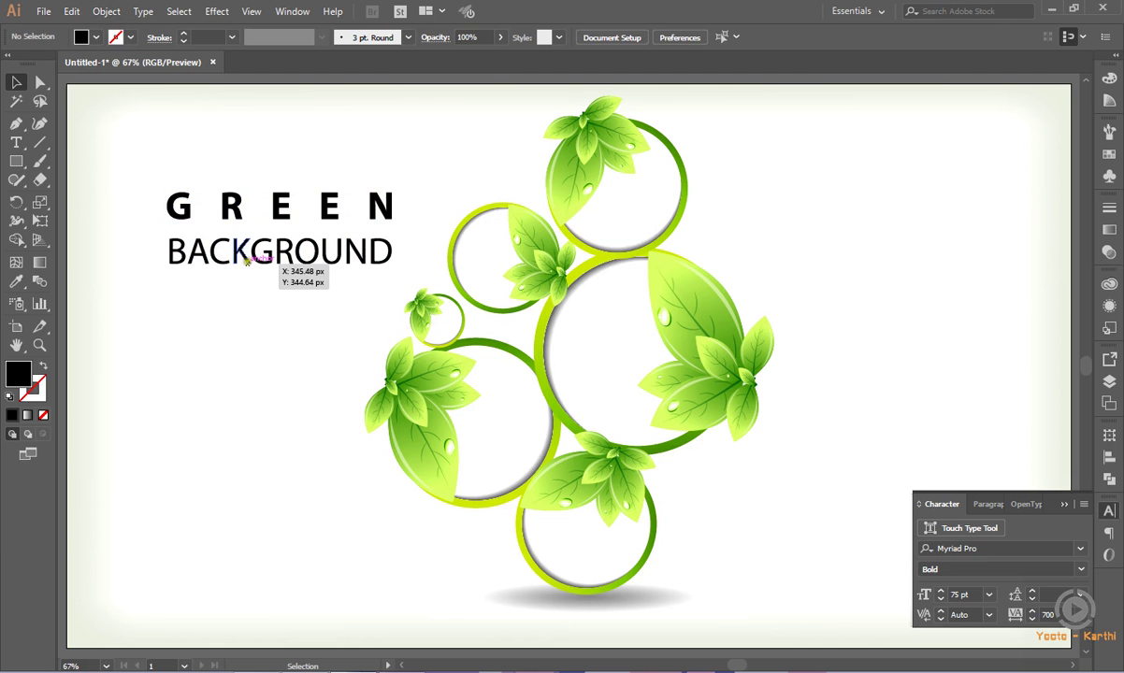
click(244, 254)
click(217, 286)
key(a)
drag(386, 264, 167, 241)
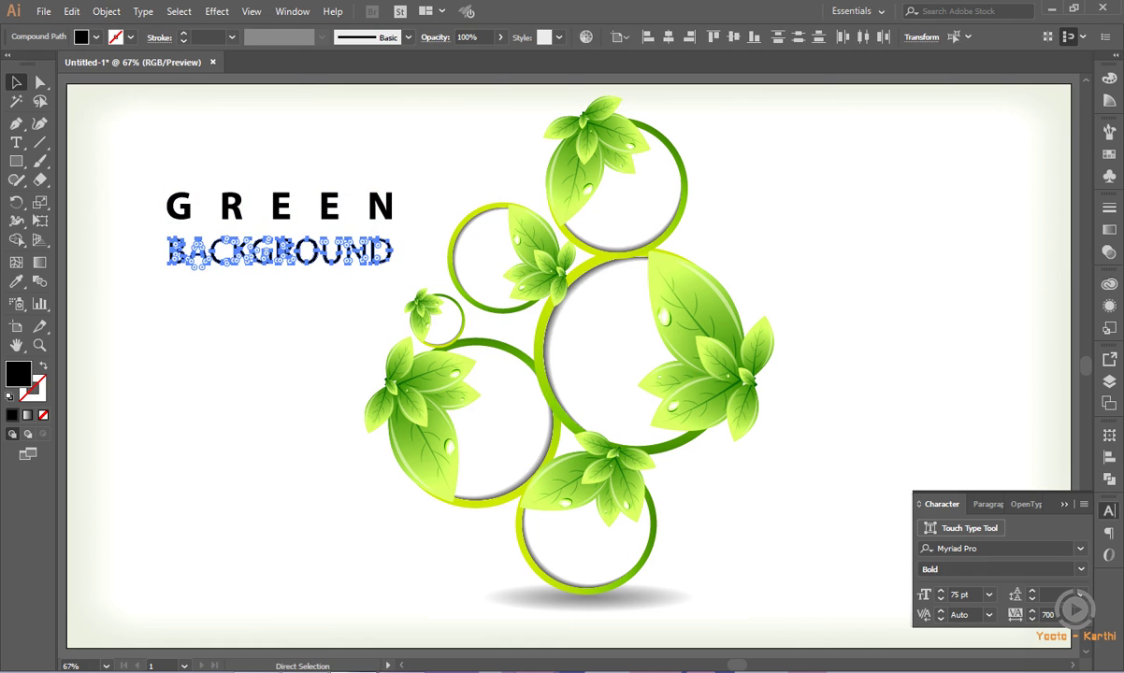
key(v)
click(106, 12)
click(122, 70)
Group all the GREEN letters into one object and reselect it
drag(162, 187, 394, 210)
click(105, 12)
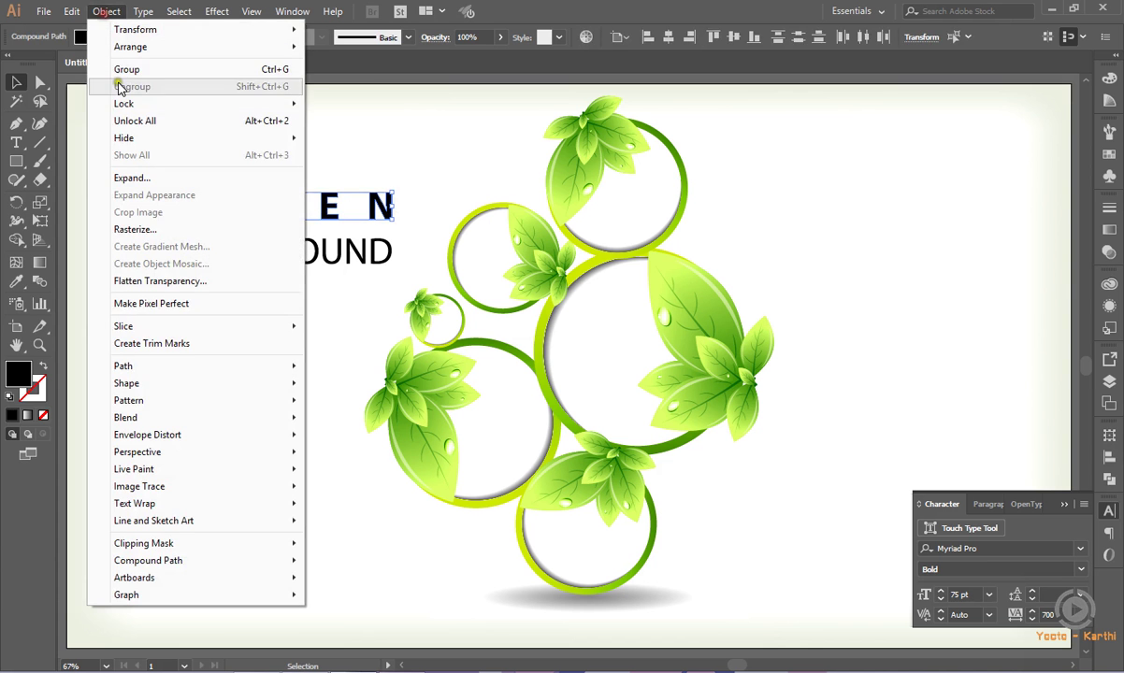
click(128, 72)
click(174, 124)
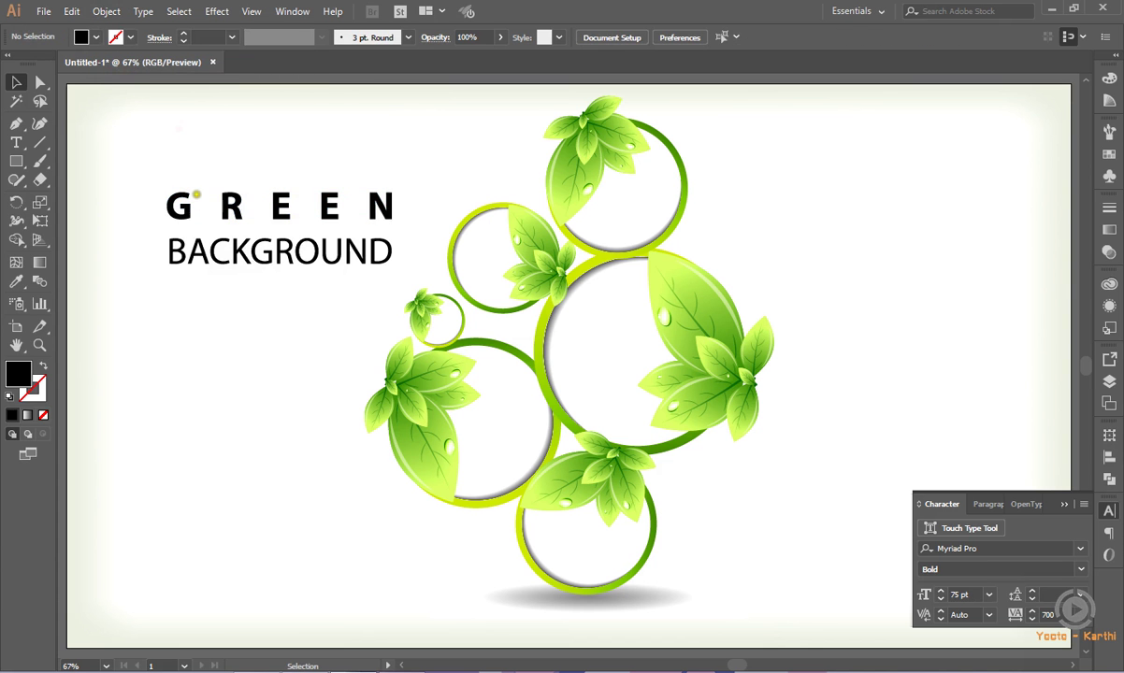
click(190, 204)
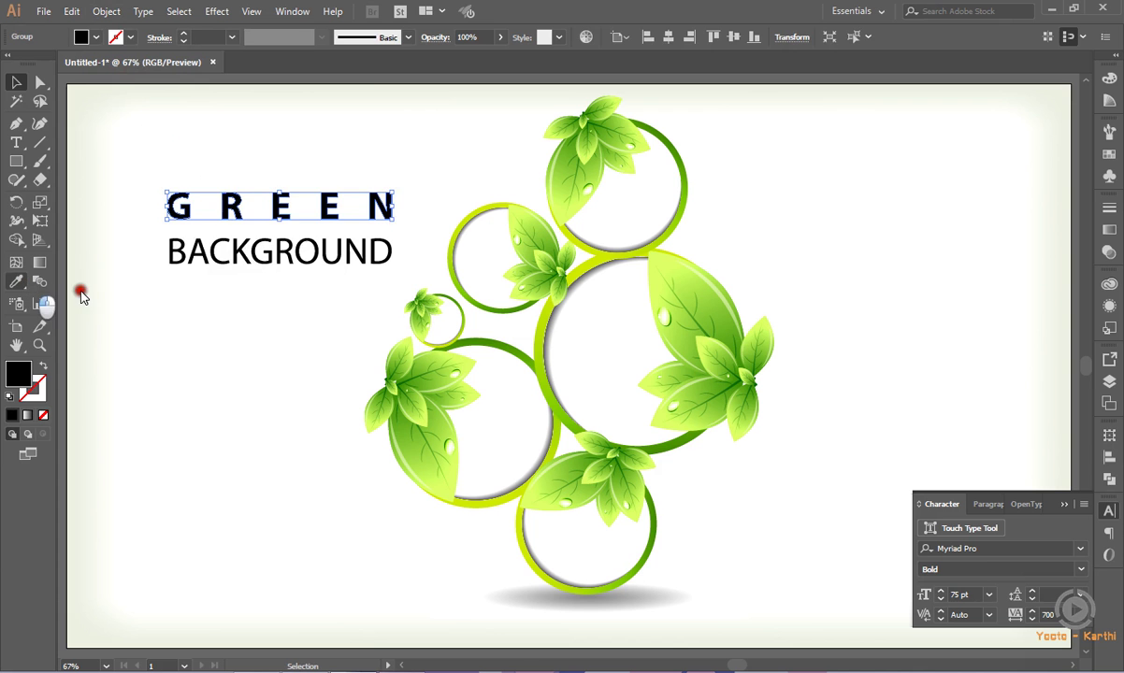
Fill GREEN with the green ring's gradient using the Eyedropper
click(16, 281)
click(459, 320)
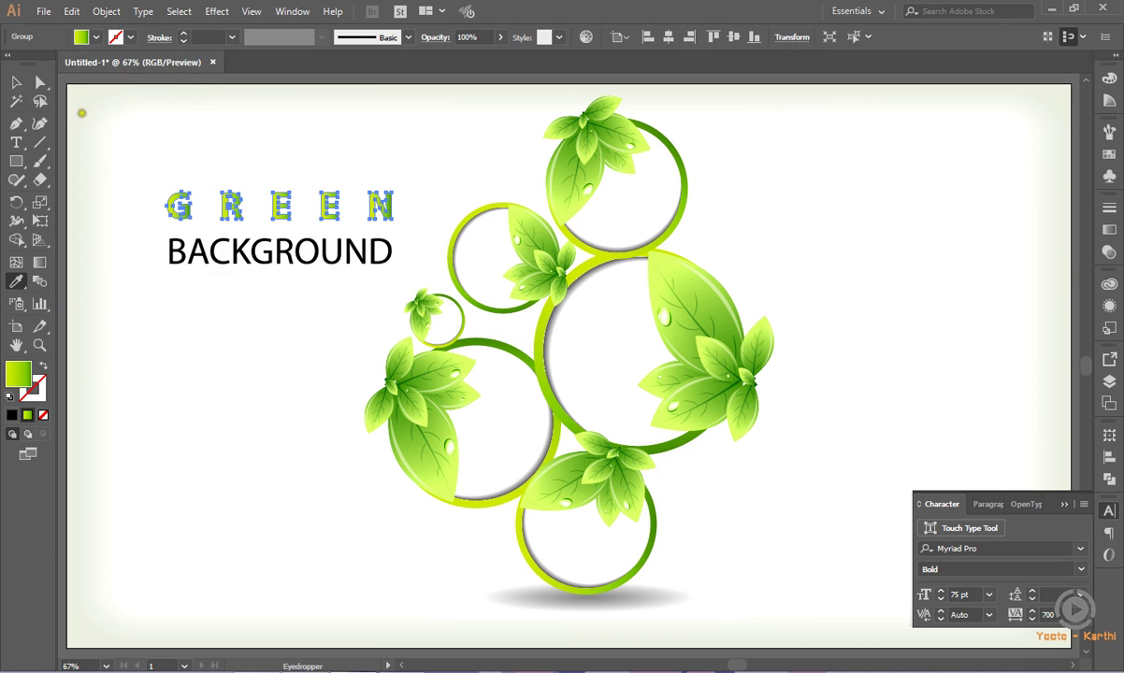
click(19, 82)
click(180, 136)
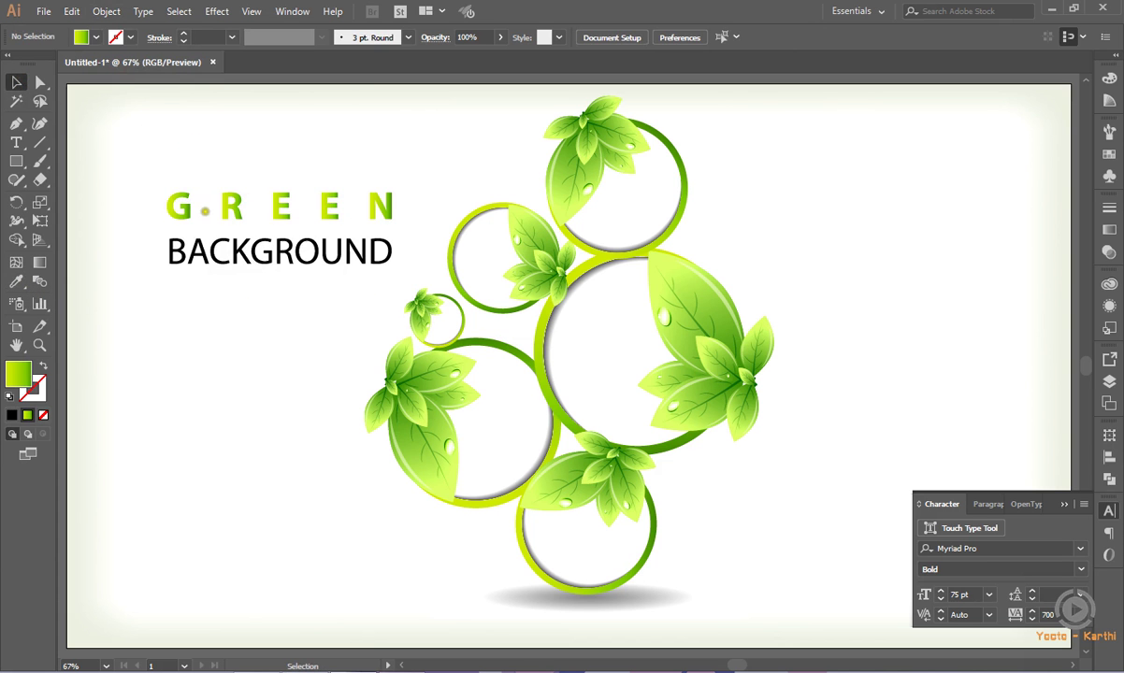
Fill BACKGROUND with the leaf's light-to-dark green gradient using the Eyedropper
click(210, 245)
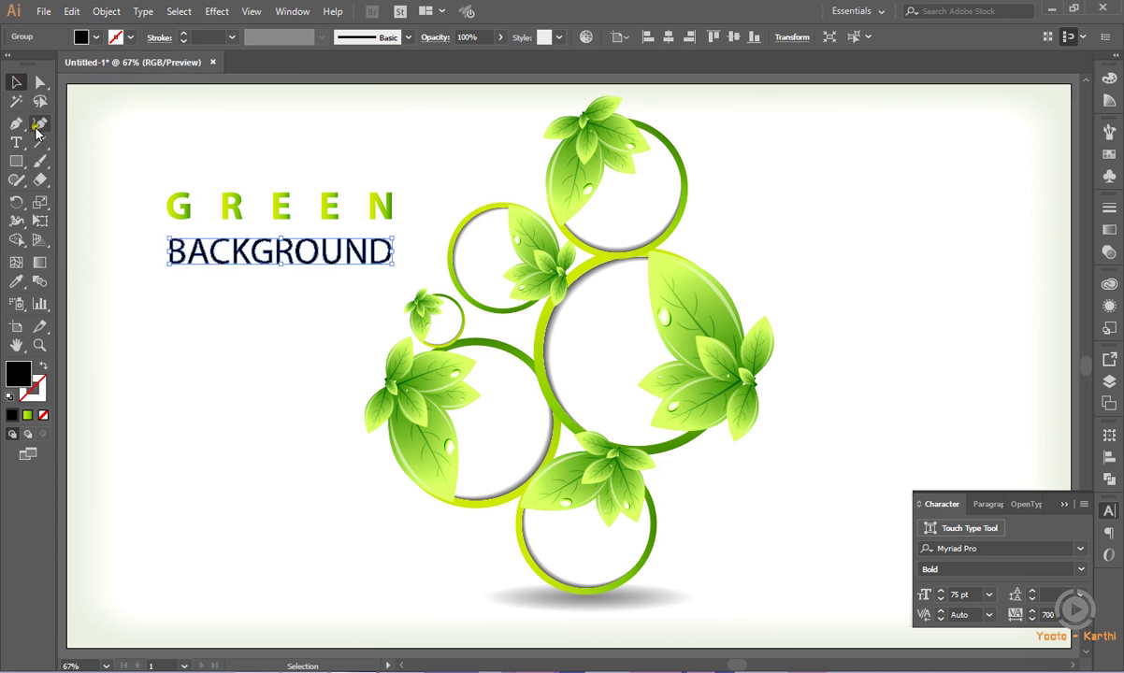
key(ctrl+shift+o)
click(16, 281)
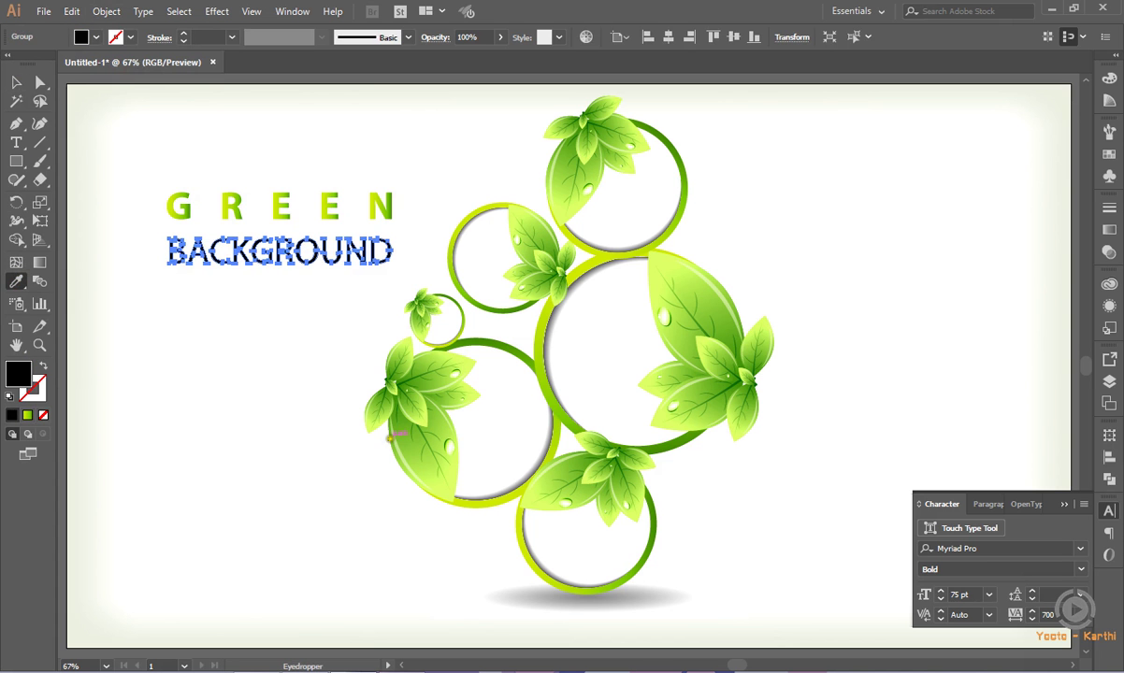
click(402, 431)
click(15, 82)
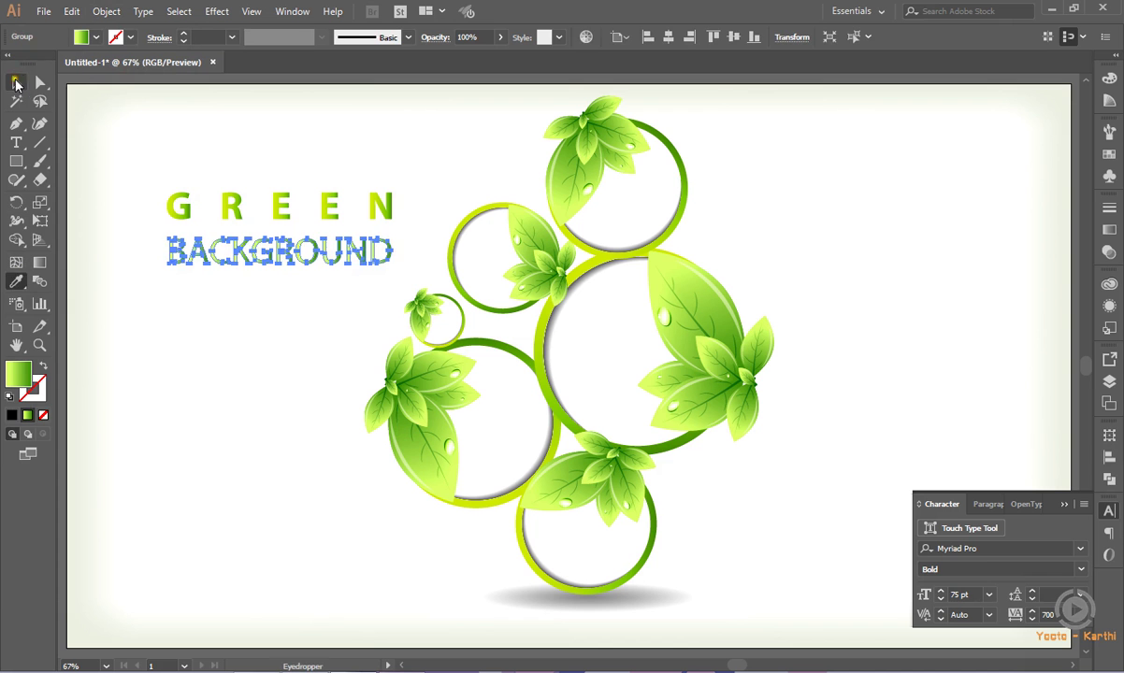
click(184, 145)
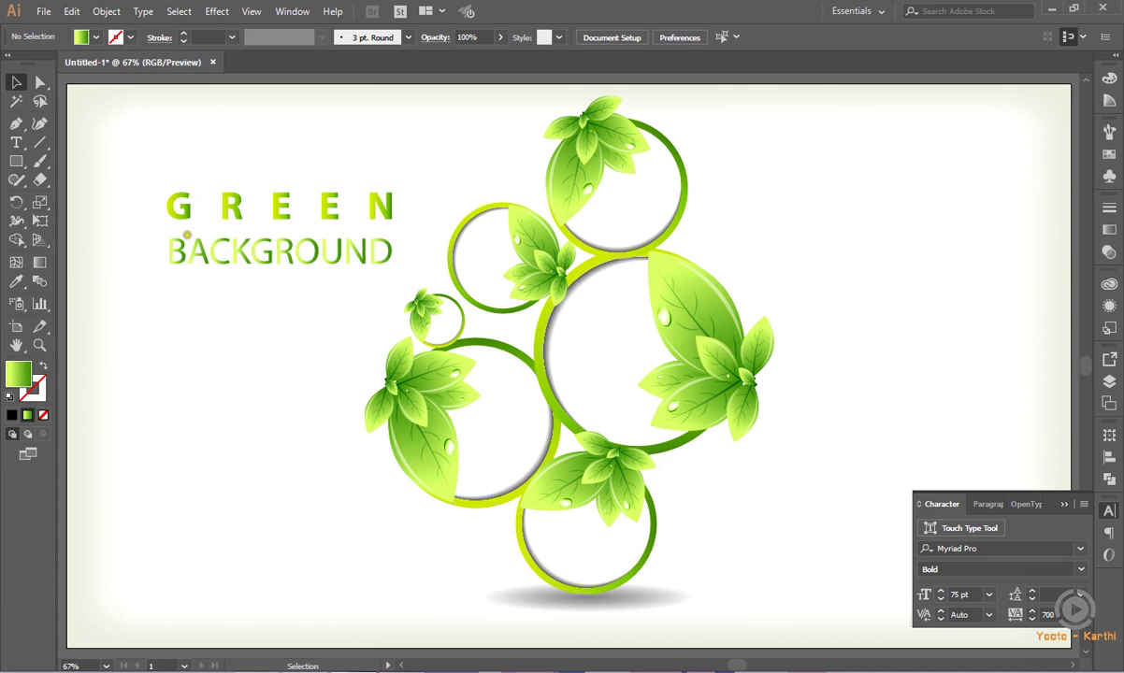
click(175, 247)
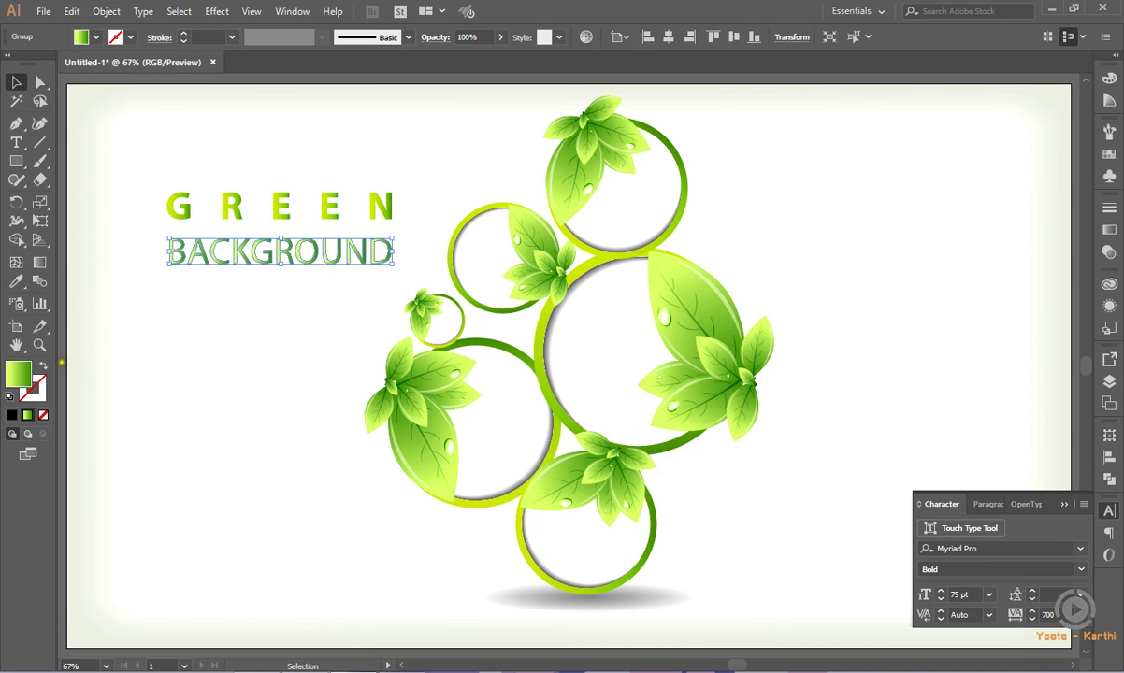
click(1107, 254)
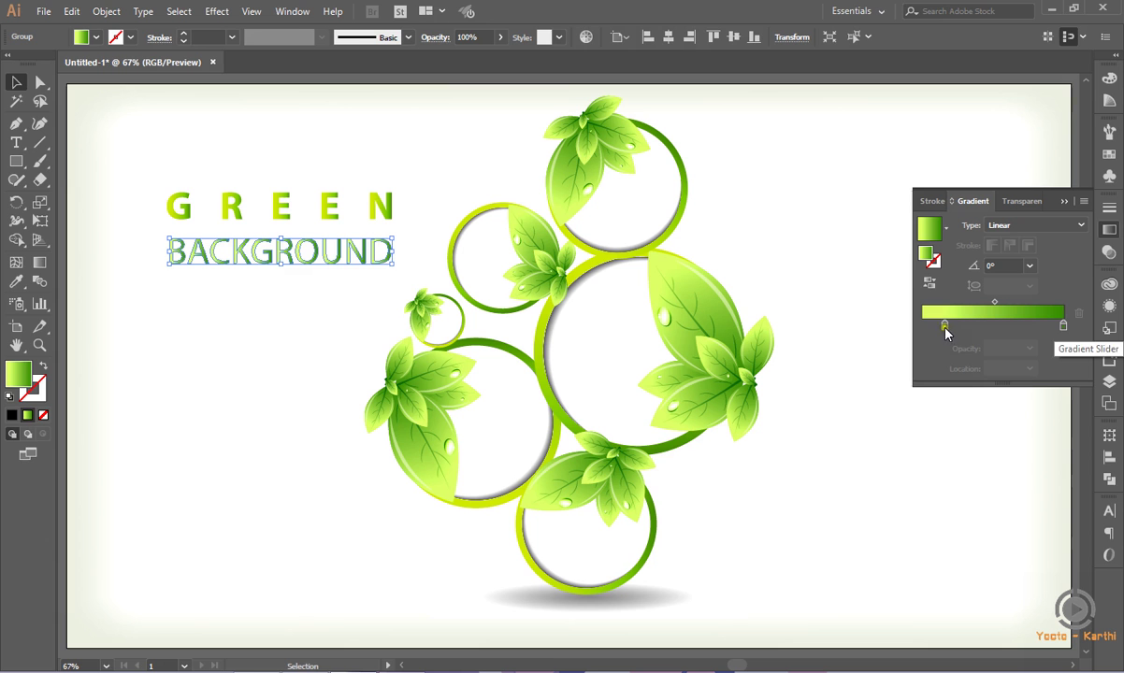
Rearrange the gradient stops, moving the dark green stop to the start
drag(944, 326, 914, 322)
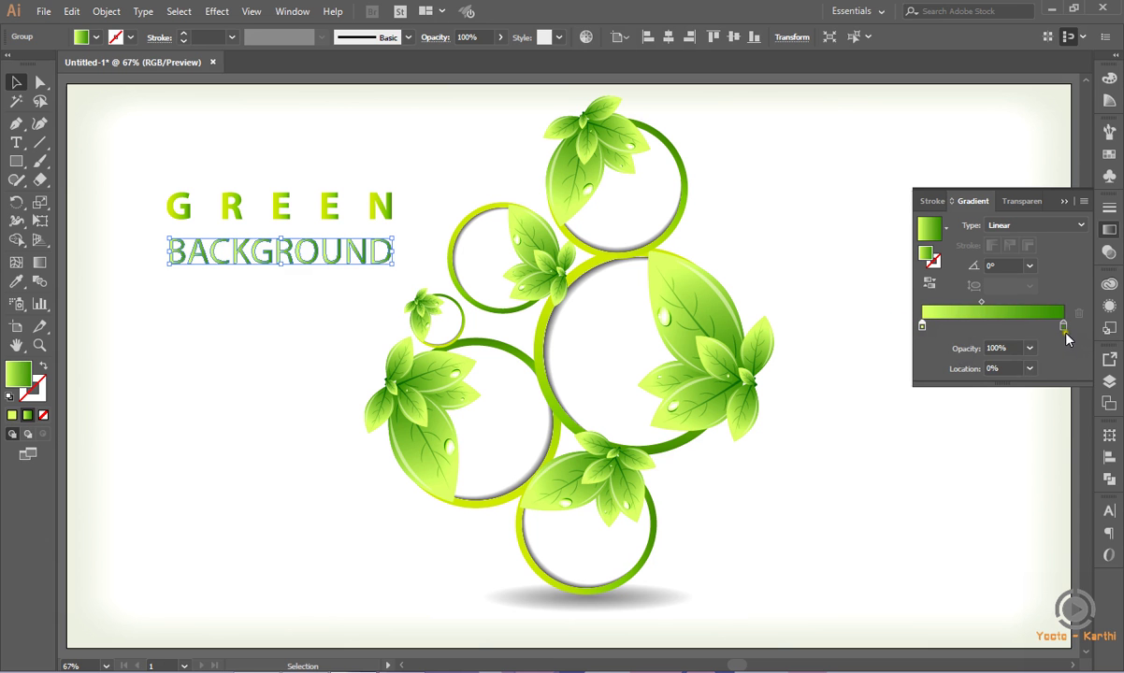
drag(1063, 325, 1019, 328)
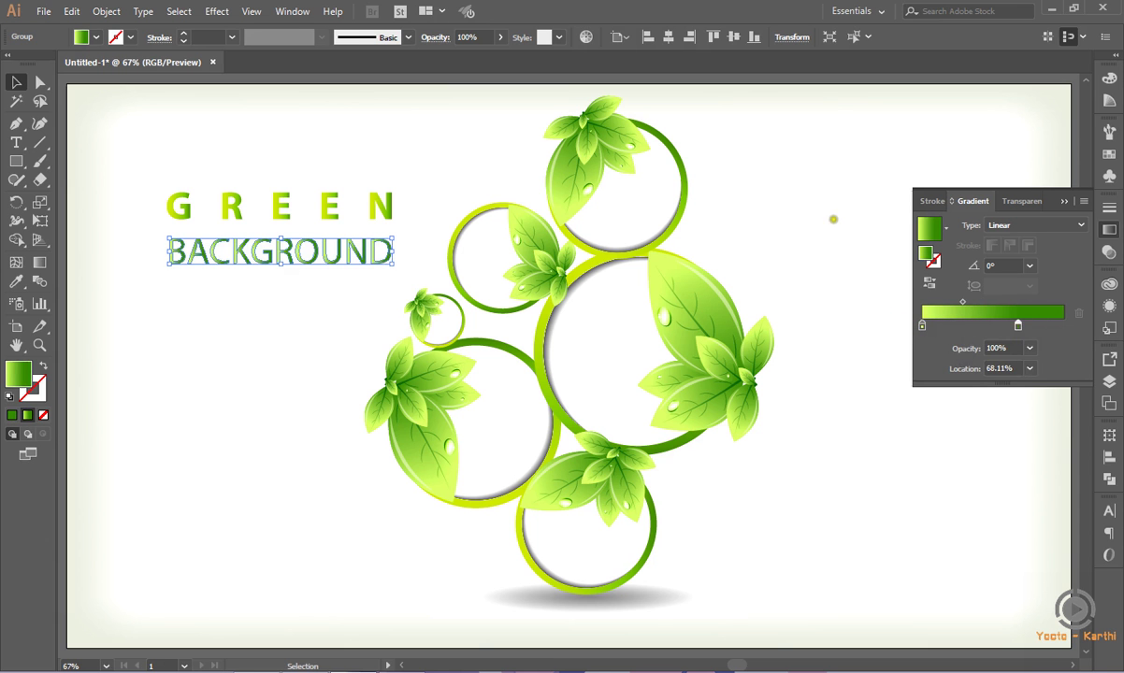
click(778, 199)
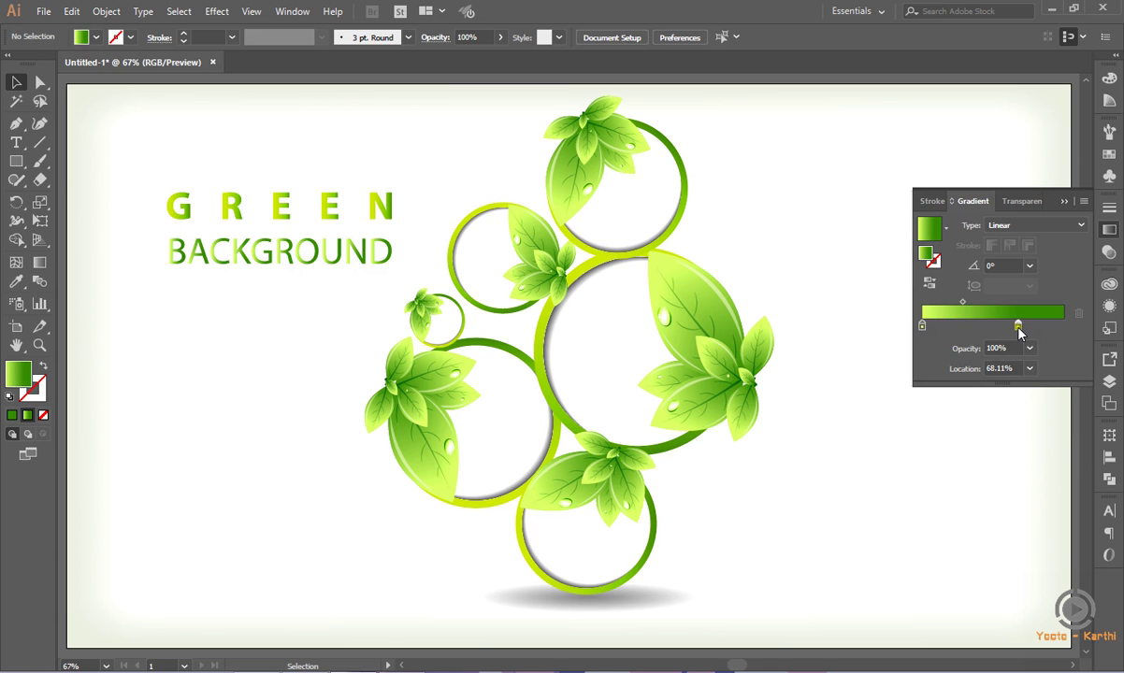
drag(1017, 326, 1064, 326)
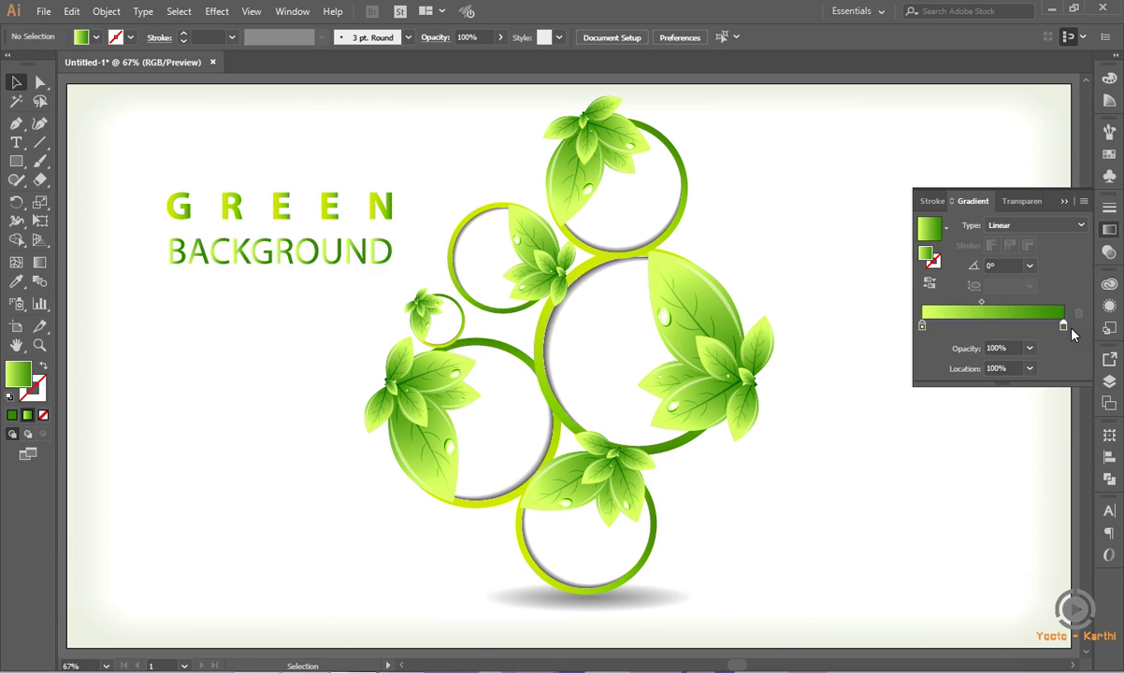
drag(1064, 327, 941, 322)
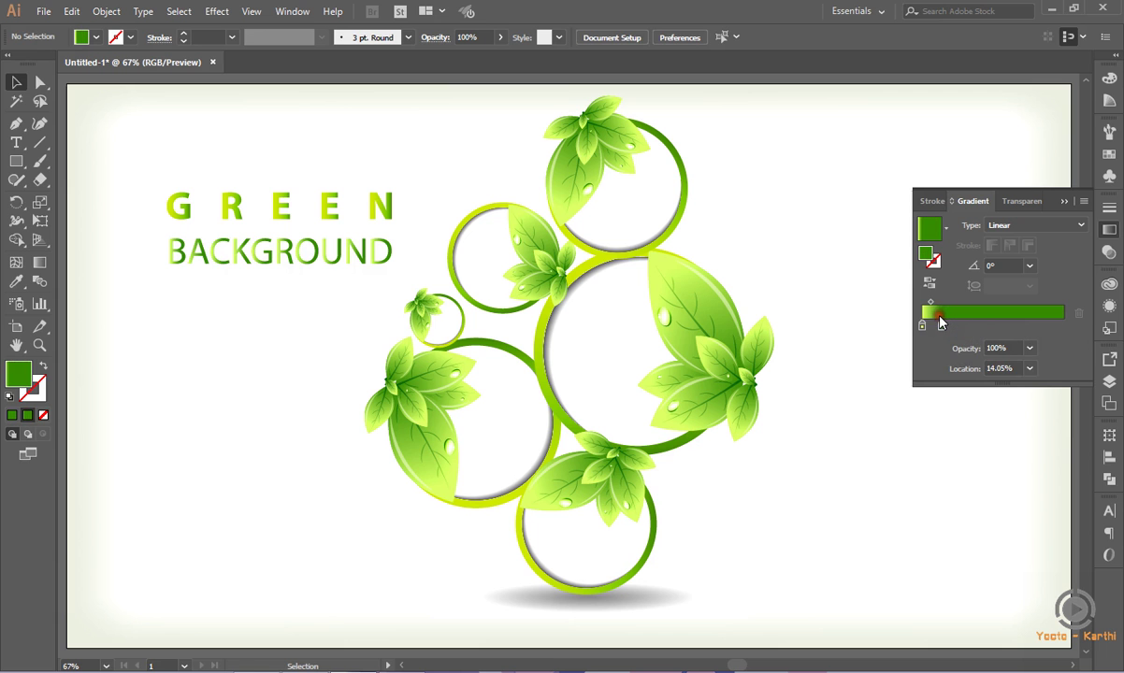
drag(946, 329, 925, 329)
drag(927, 332, 833, 228)
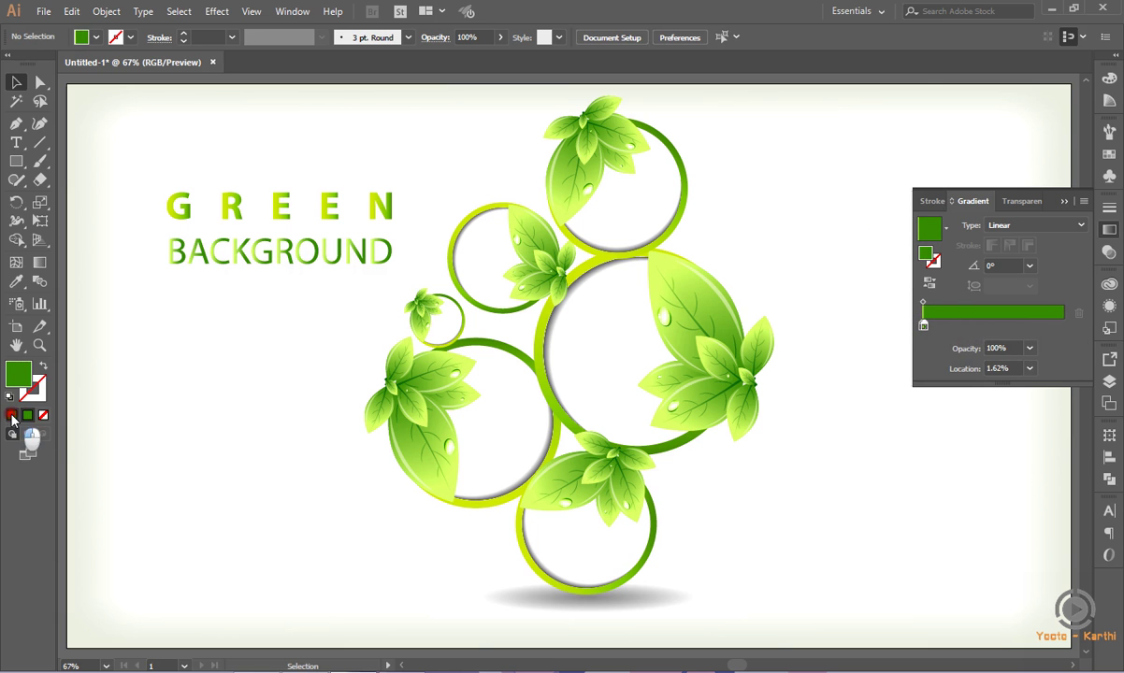
Give BACKGROUND a solid dark green (308300) fill instead of the gradient
click(17, 386)
click(234, 251)
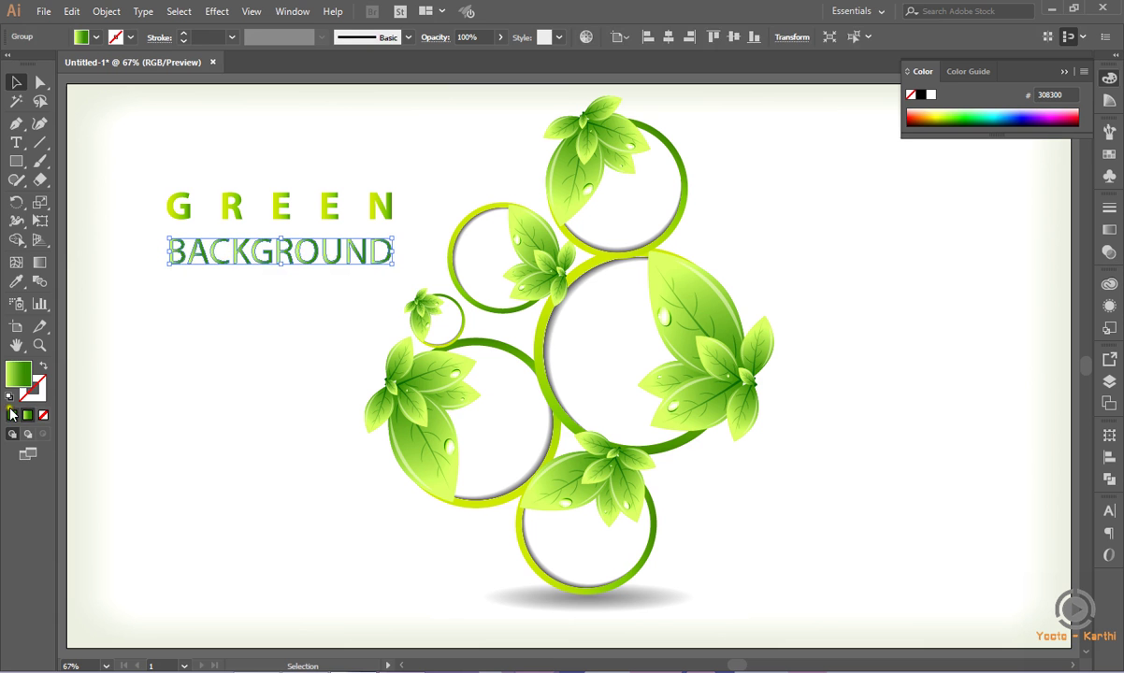
click(145, 334)
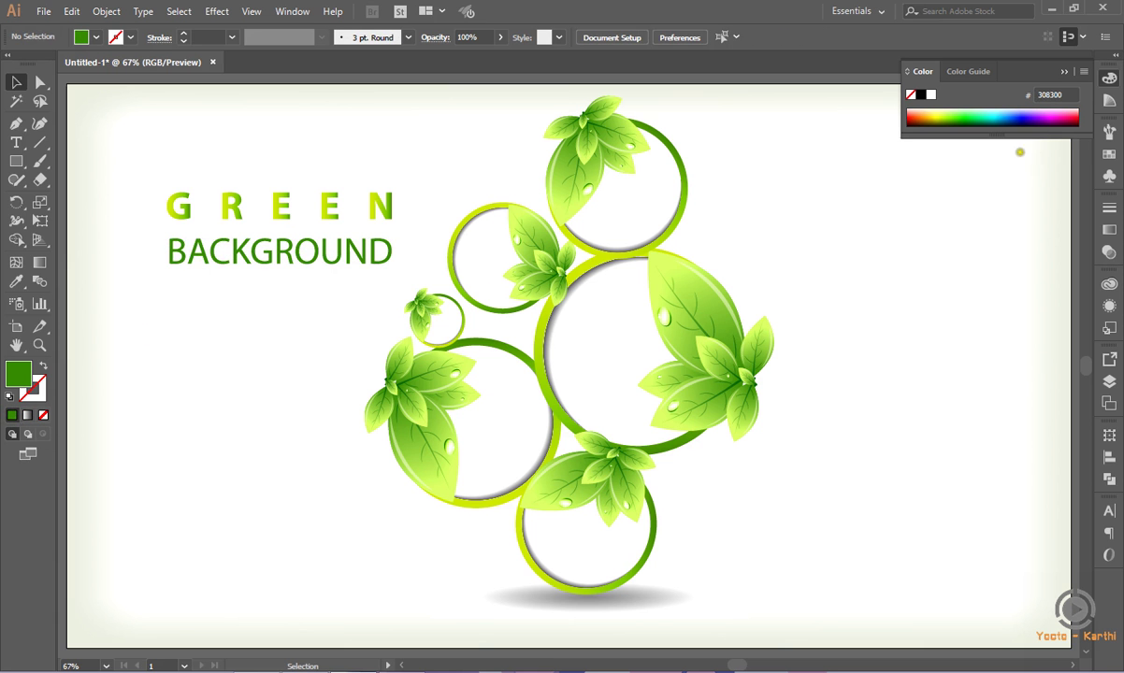
click(1064, 73)
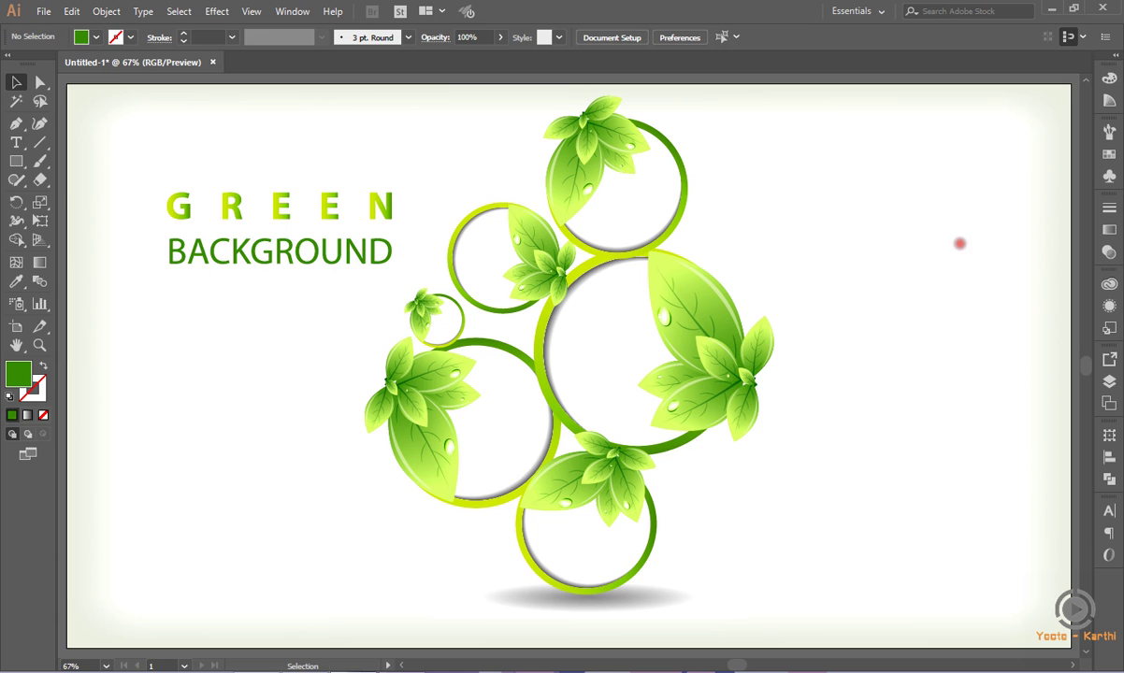